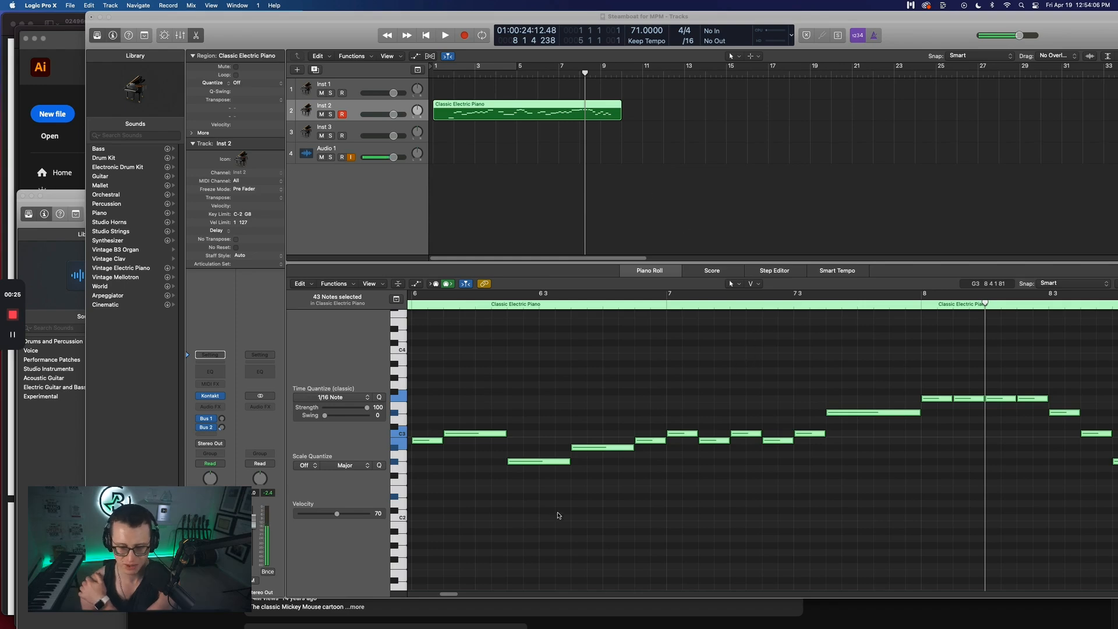
Play back the Classic Electric Piano melody from bar 1 in the Piano Roll
drag(454, 595, 423, 595)
click(585, 306)
key(space)
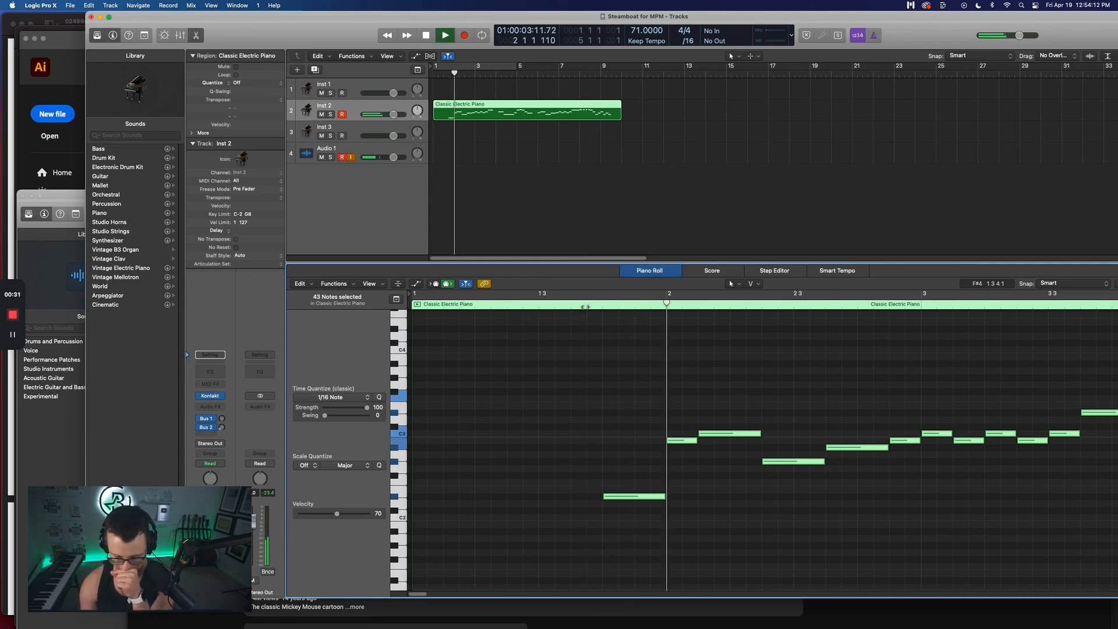
key(space)
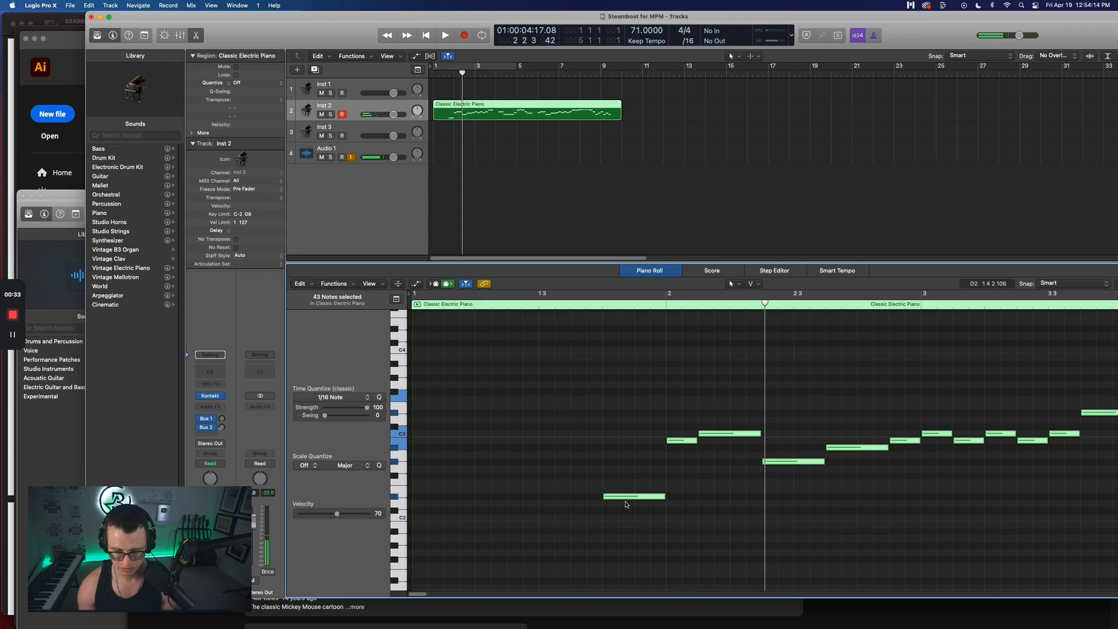
Transpose all selected notes of the Classic Electric Piano region up one octave and play the melody back from bar 1
drag(625, 500, 626, 549)
click(602, 499)
click(594, 308)
key(space)
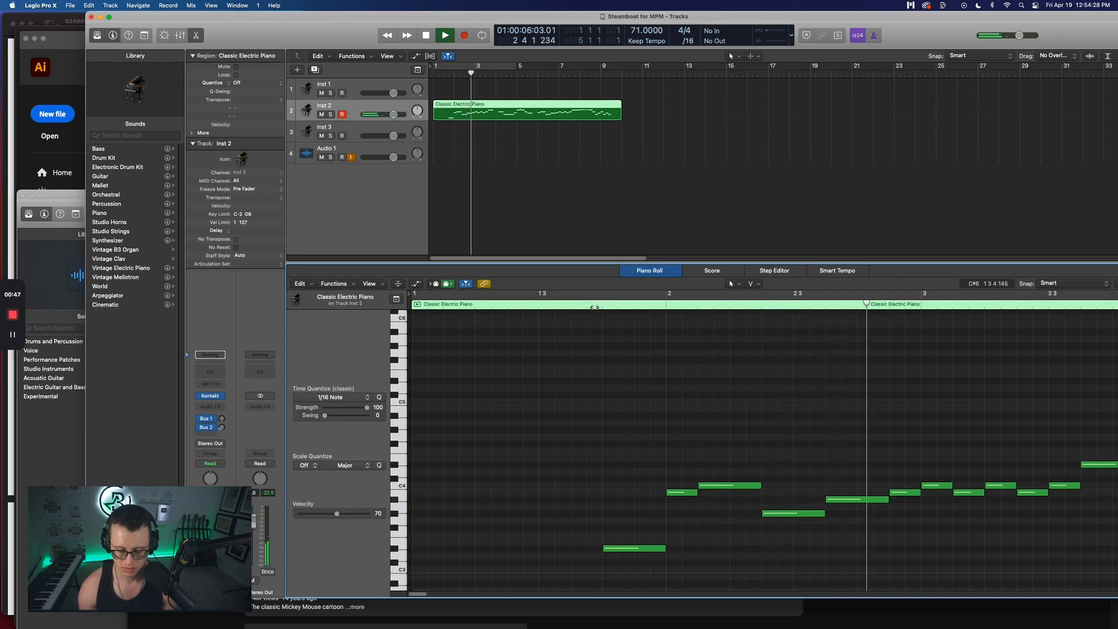
drag(417, 594, 437, 593)
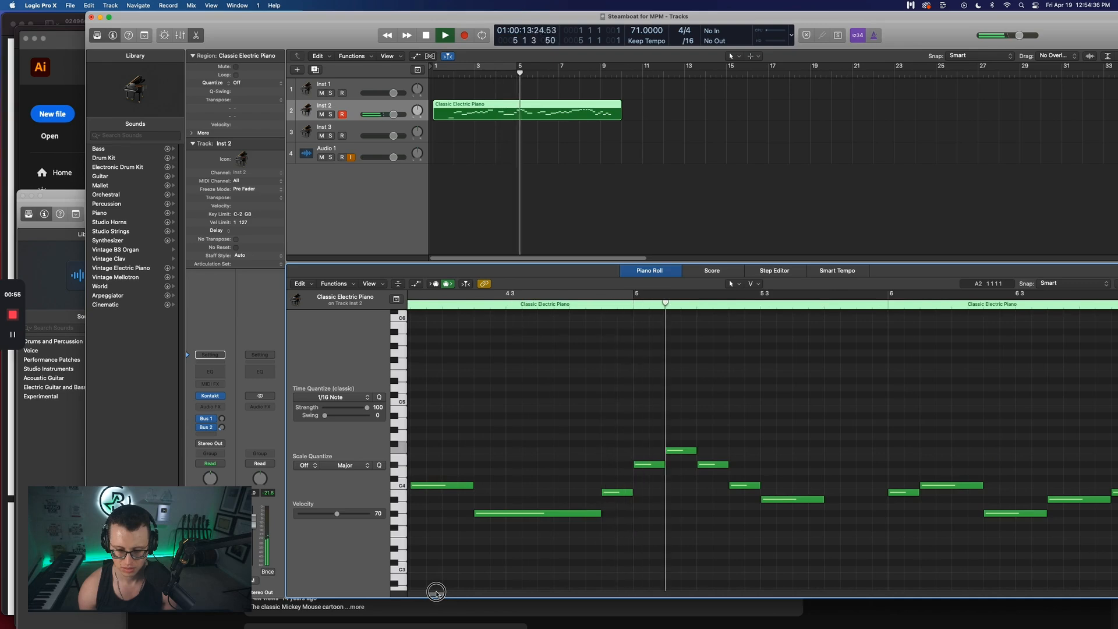
key(space)
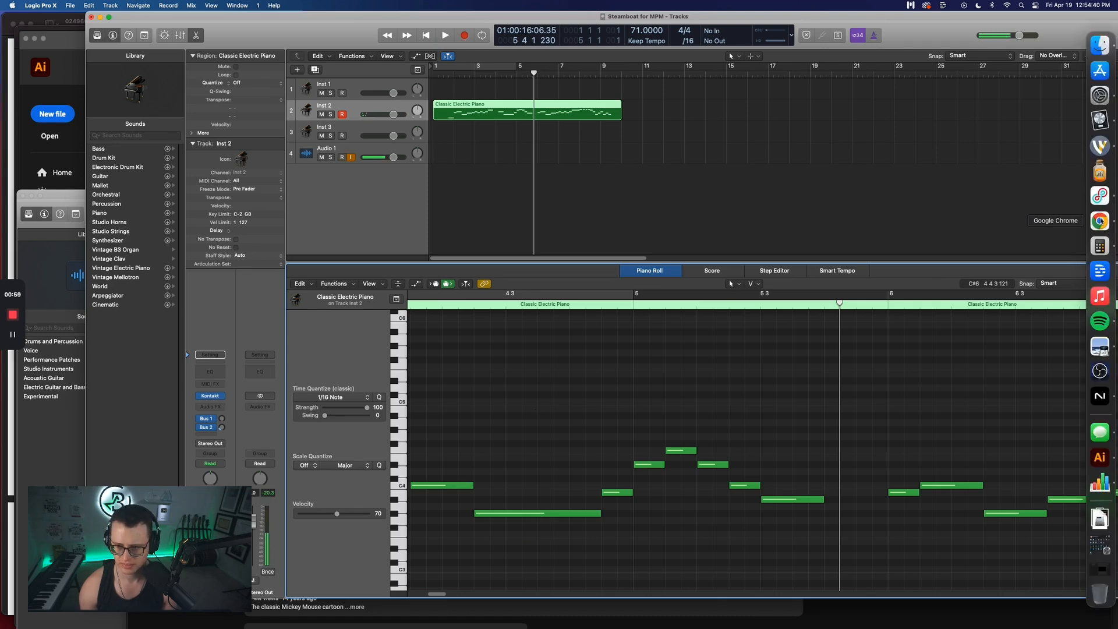
Switch to Google Chrome, rewind the Steamboat Willie video and play it up to about 0:35
click(1099, 217)
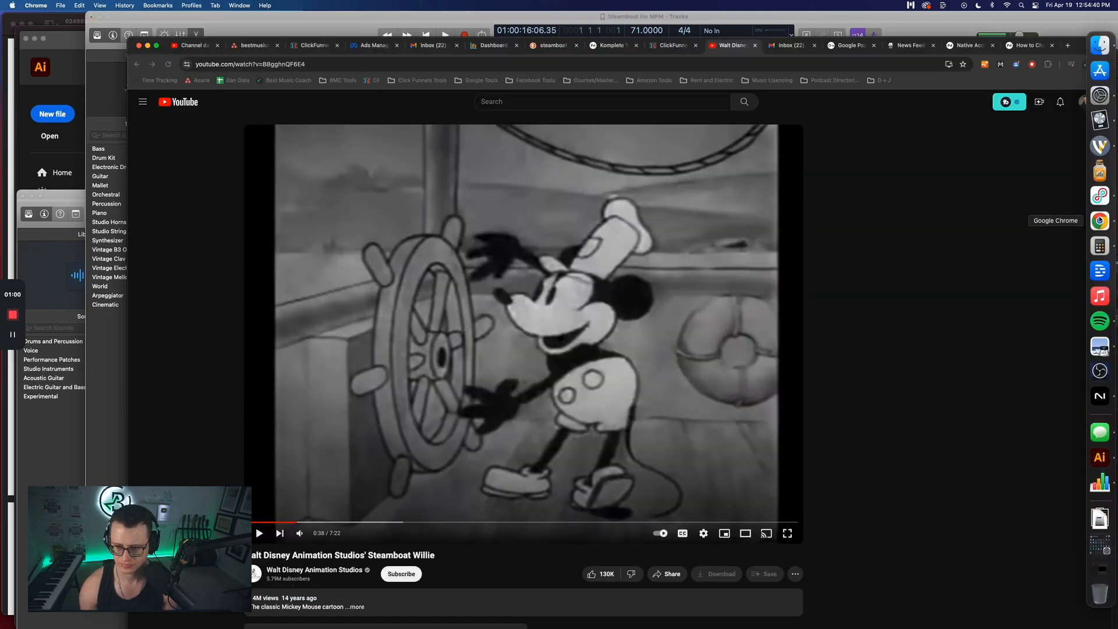
click(286, 523)
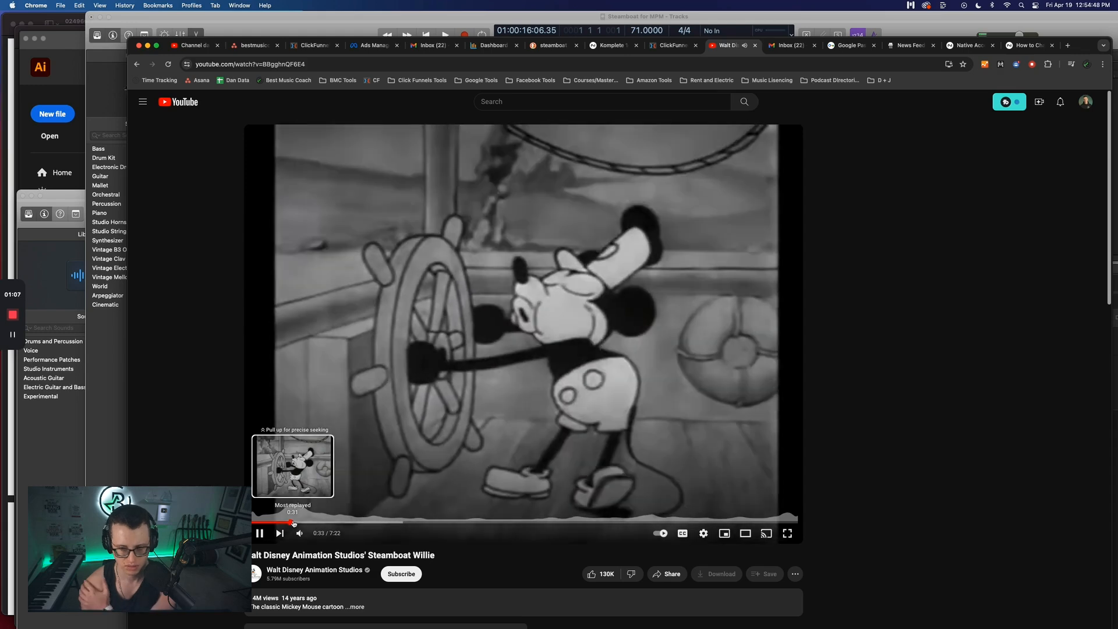
click(259, 533)
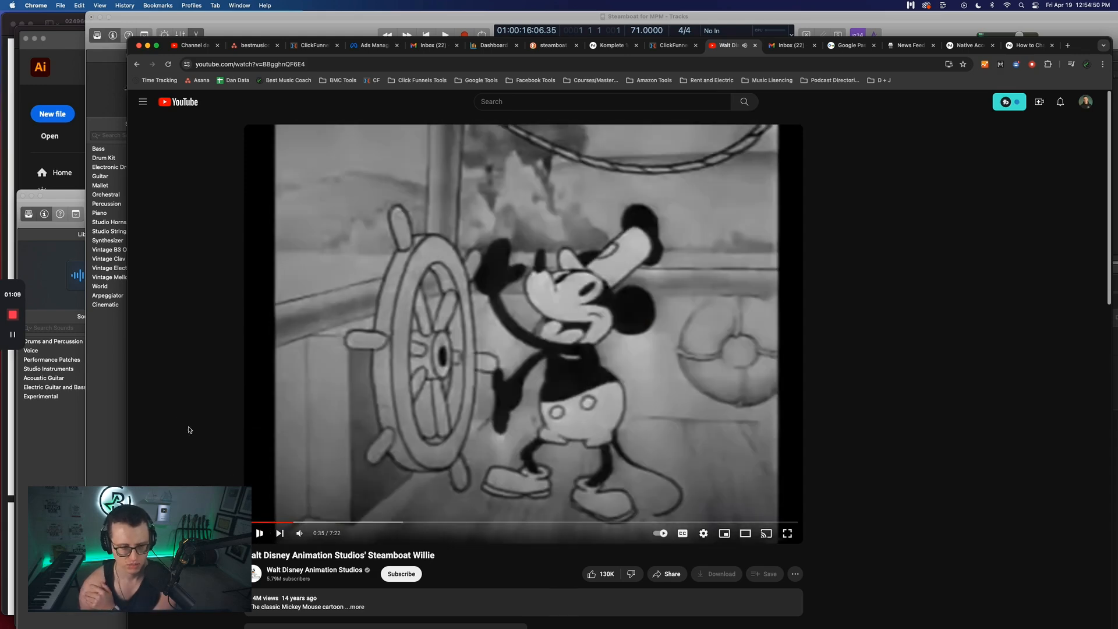
Switch back to Logic Pro, set the project tempo to 168, and play the melody
click(116, 384)
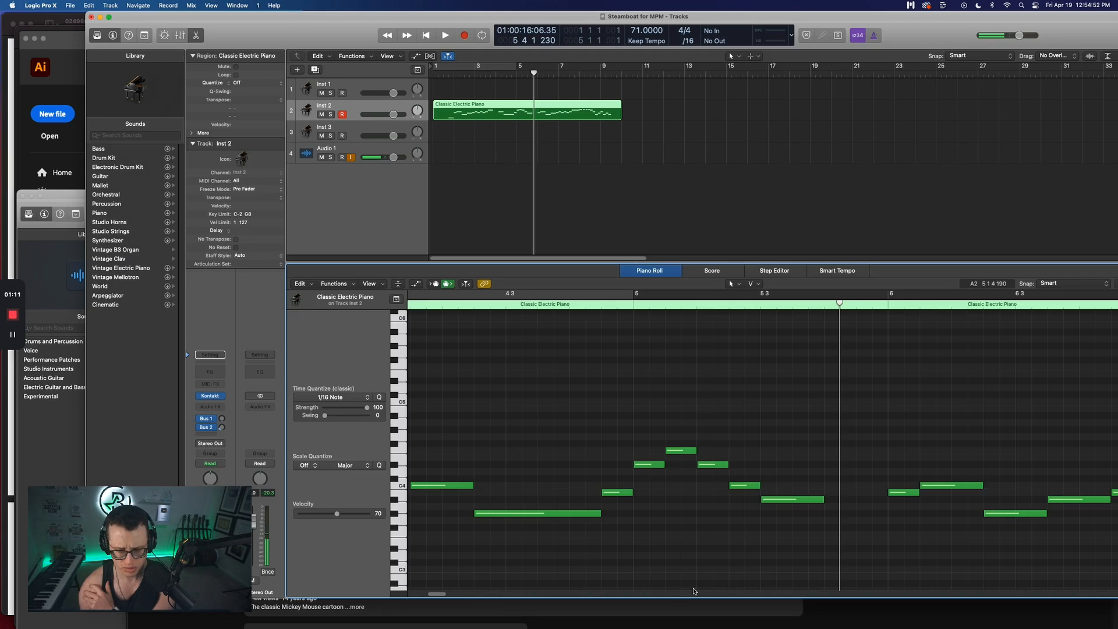
drag(443, 595, 410, 592)
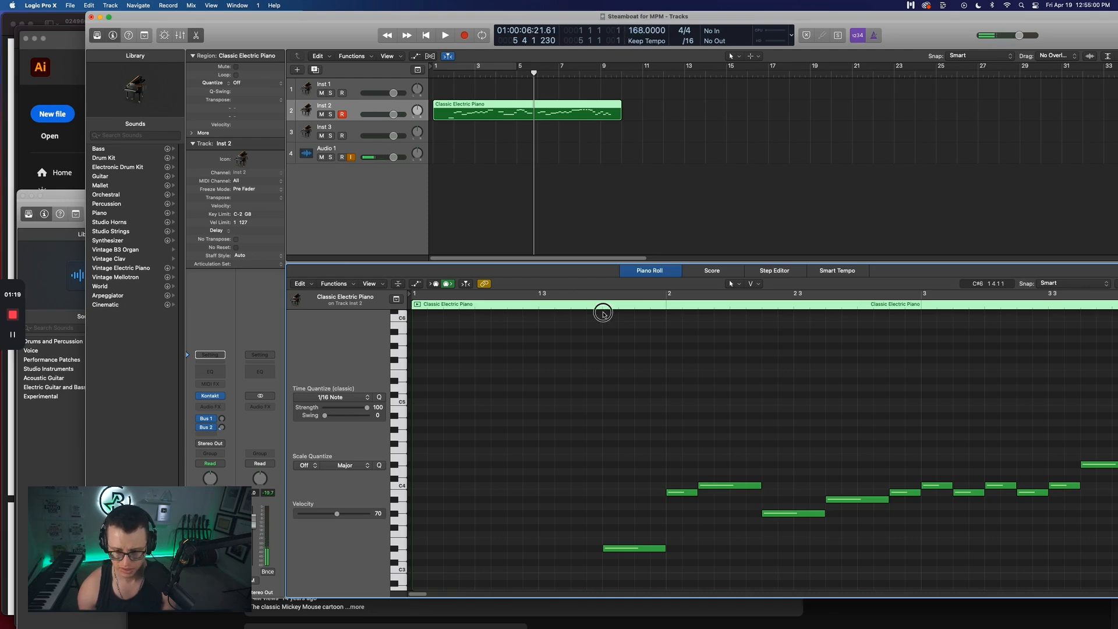
key(space)
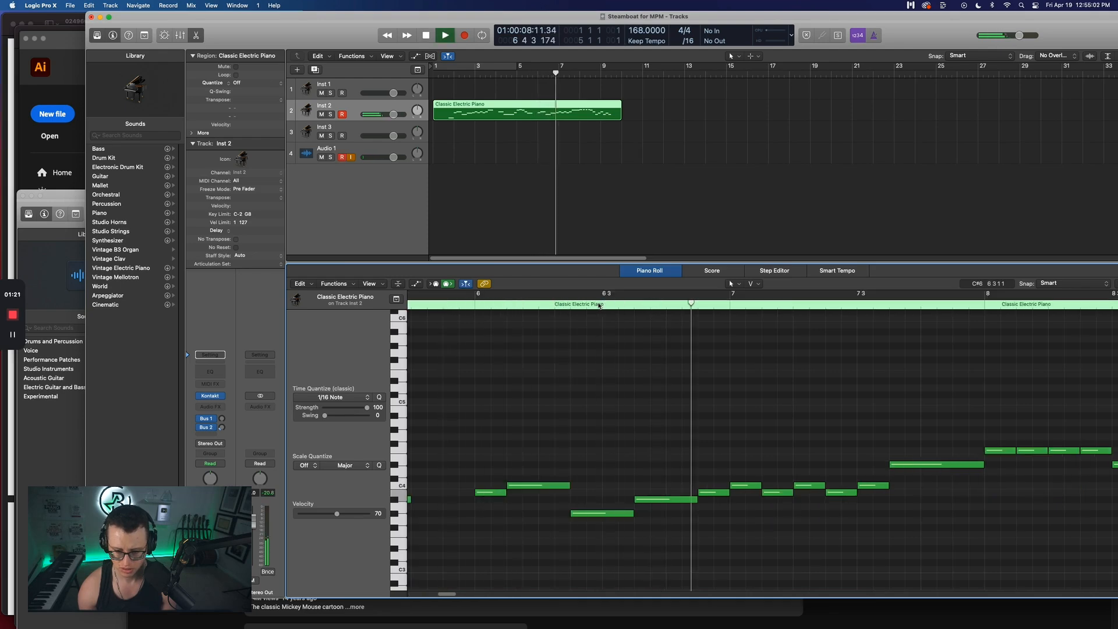
key(space)
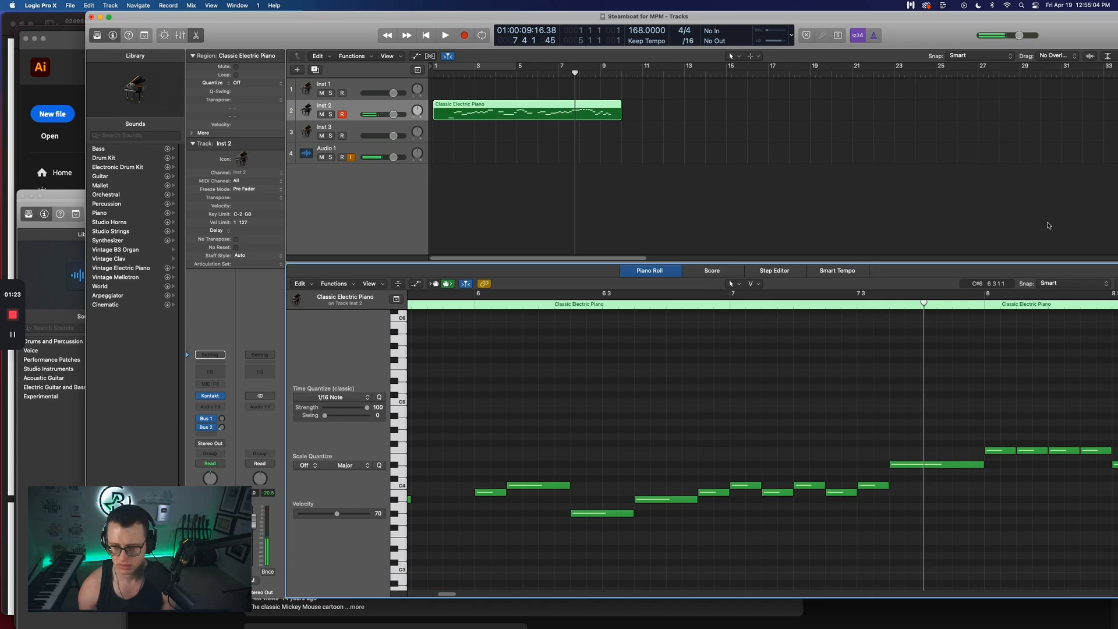
Switch to Google Chrome, continue the Steamboat Willie video from 0:35 to about 0:38, and return to Logic Pro
mouse_move(1115, 203)
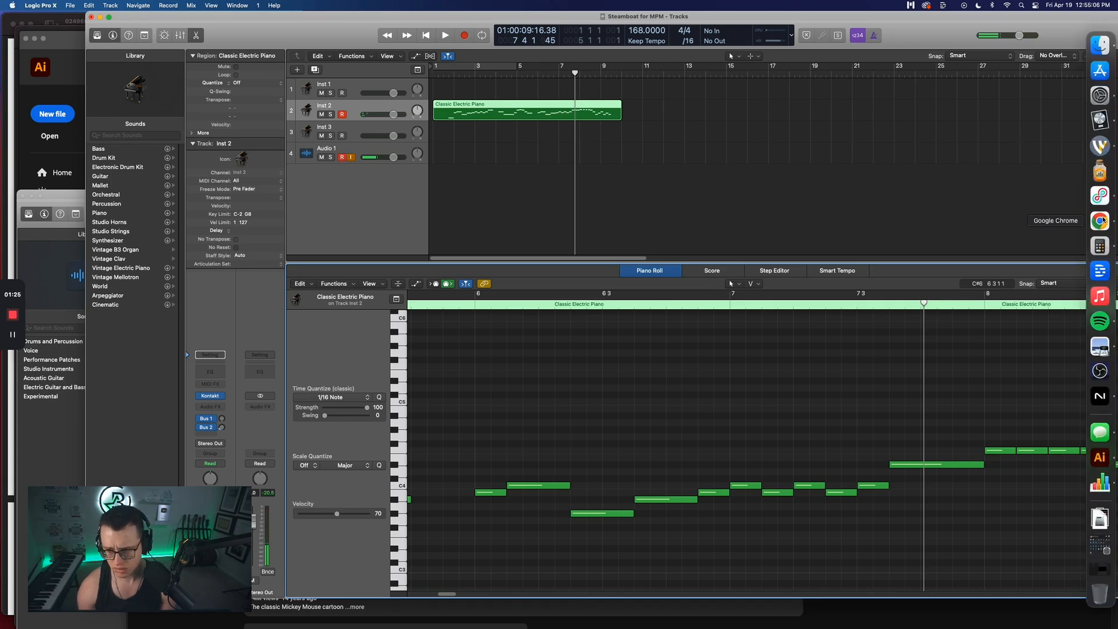
click(1100, 220)
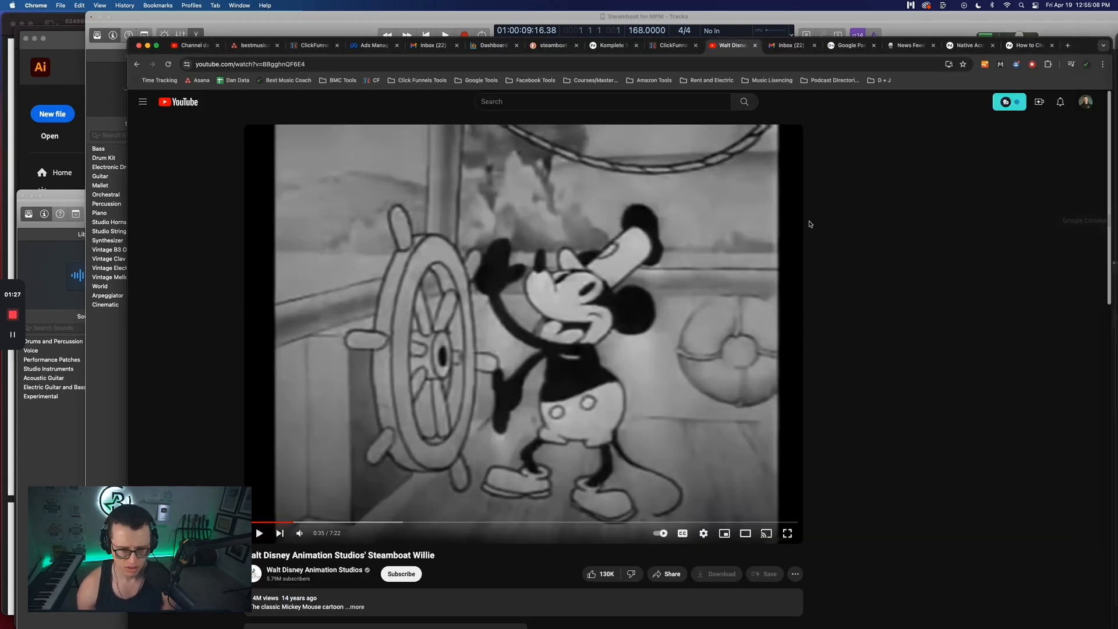
click(265, 535)
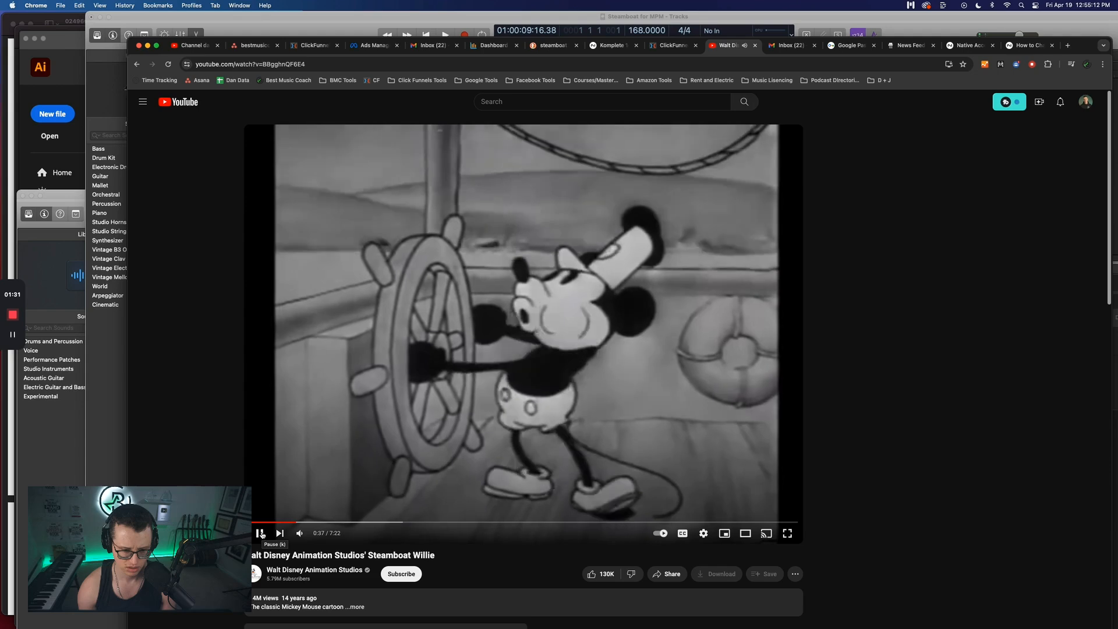
click(112, 394)
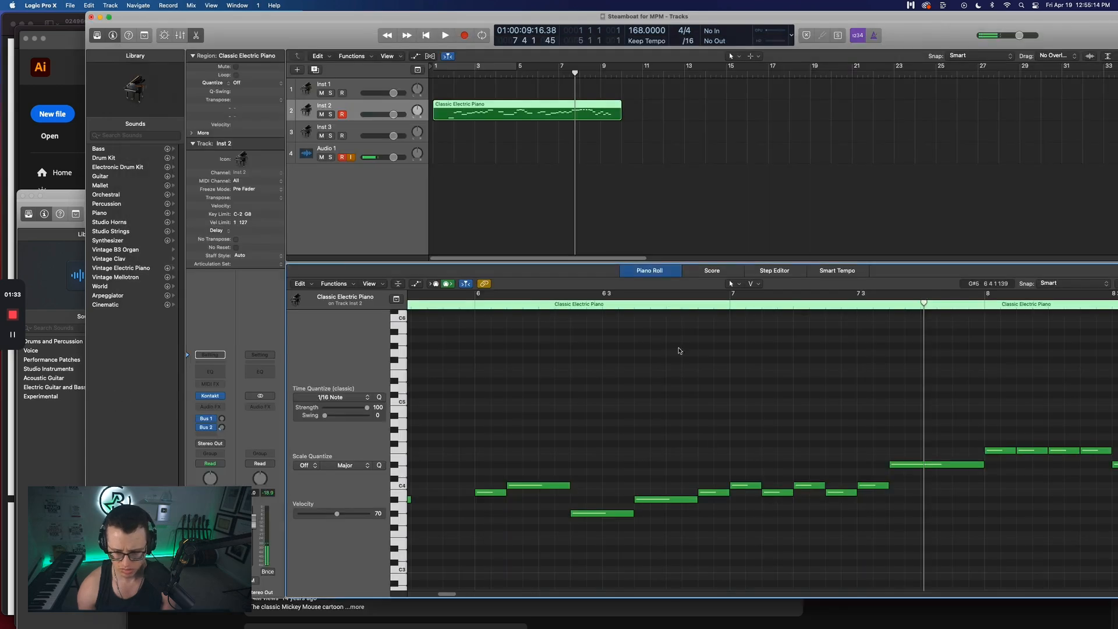
Play back the end of the melody, replay it from near the beginning, and examine the notes around bar 4
drag(447, 594, 457, 593)
key(space)
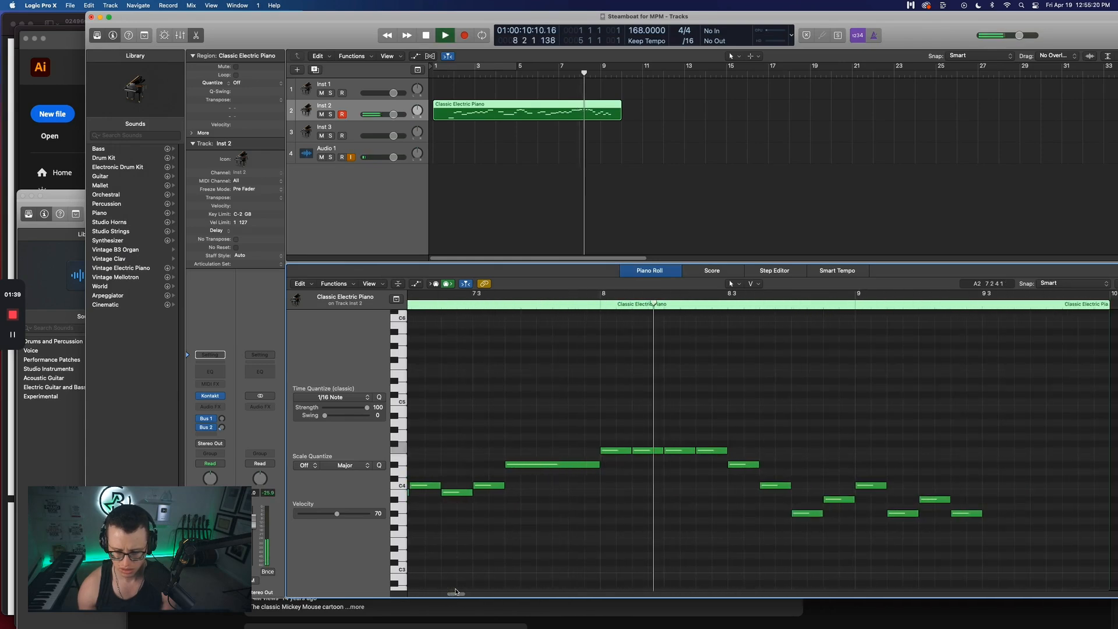
click(453, 74)
key(space)
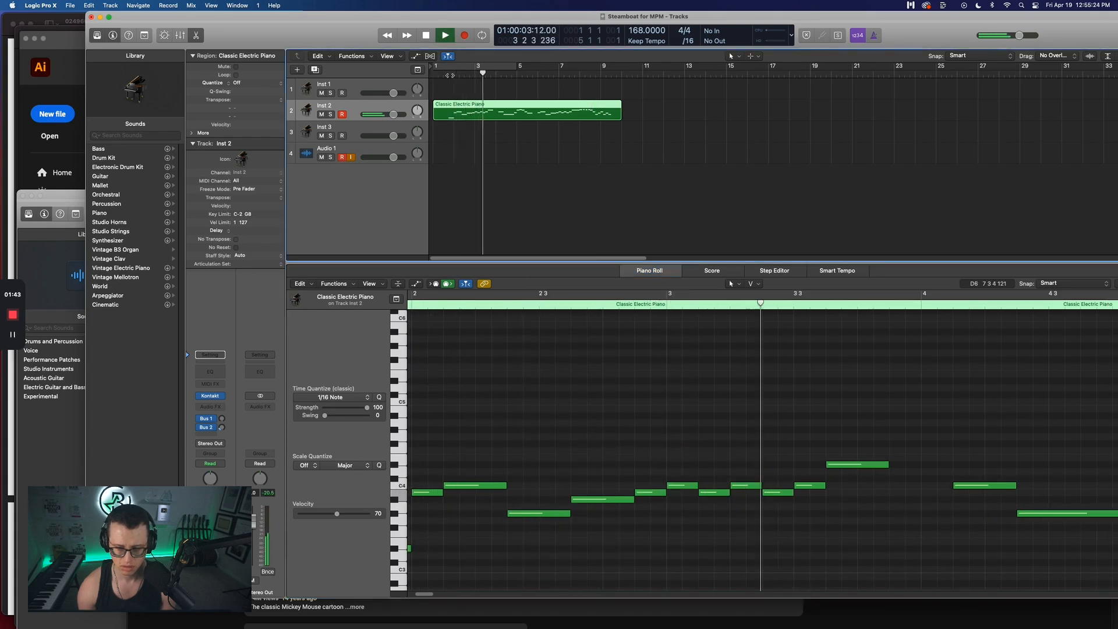
key(space)
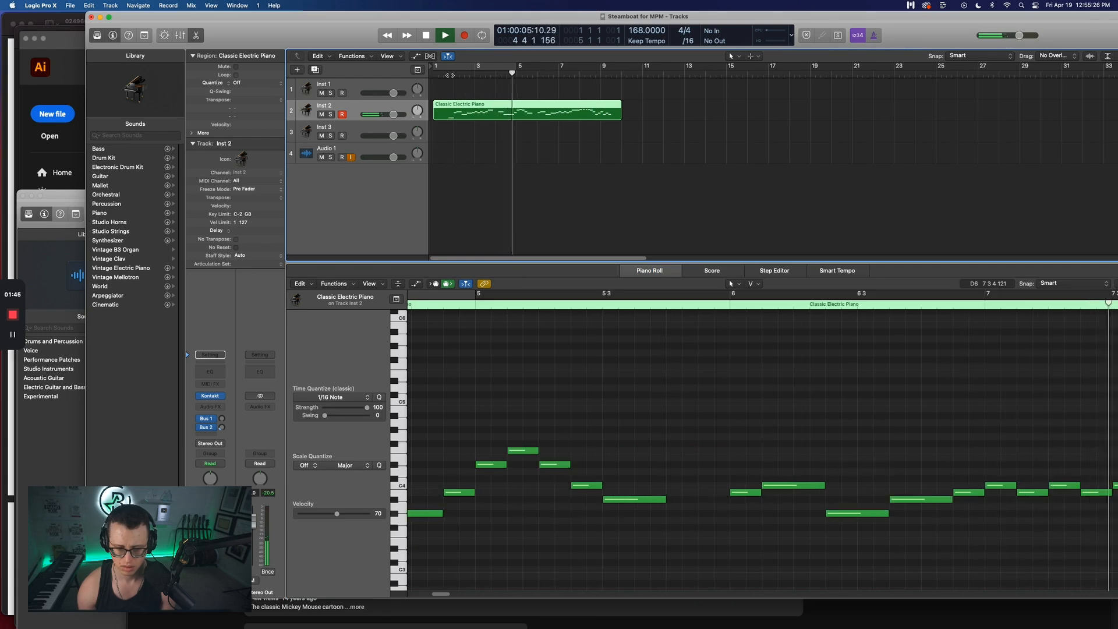
click(457, 583)
scroll(469, 559, left, 5)
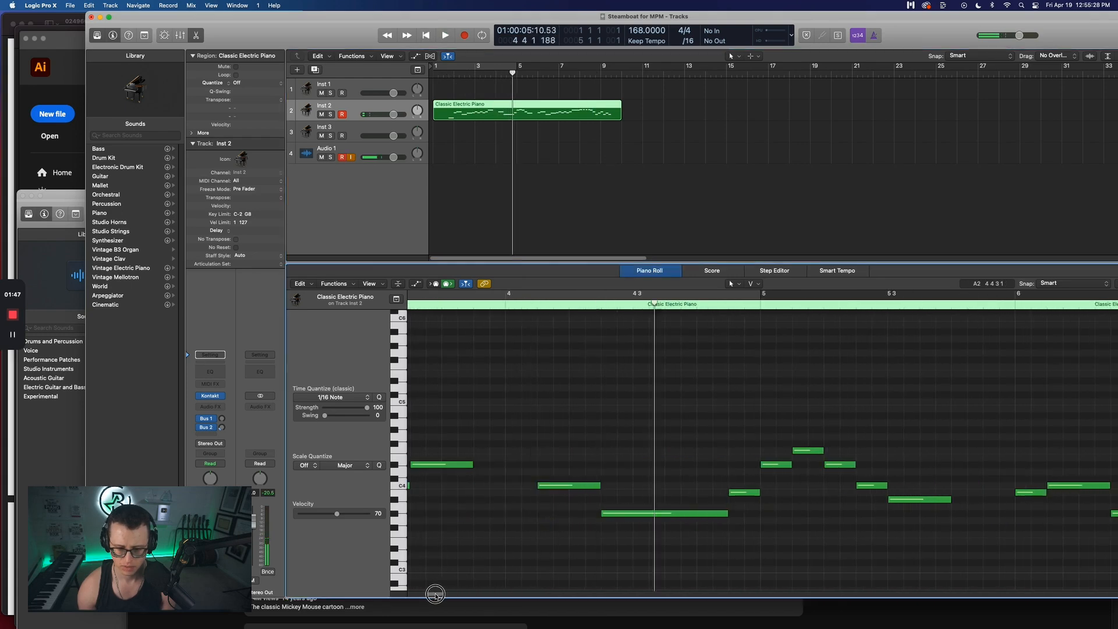
Move the Logic Pro window down to reach the browser, replay the Steamboat Willie video from about 0:31, and return to Logic Pro
drag(926, 21, 926, 261)
click(762, 219)
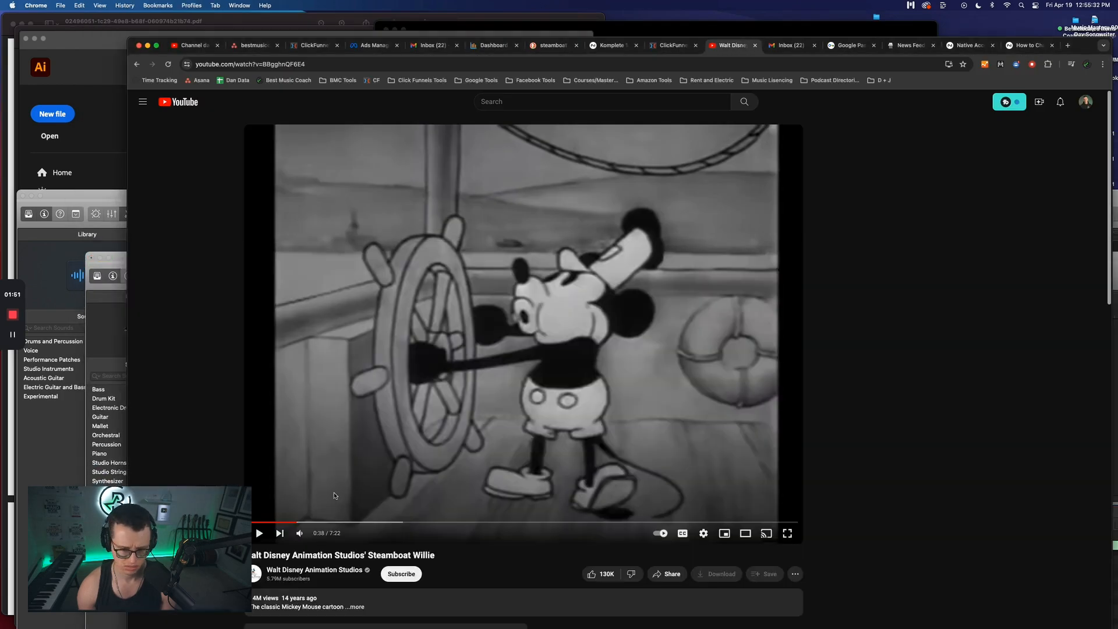
click(291, 522)
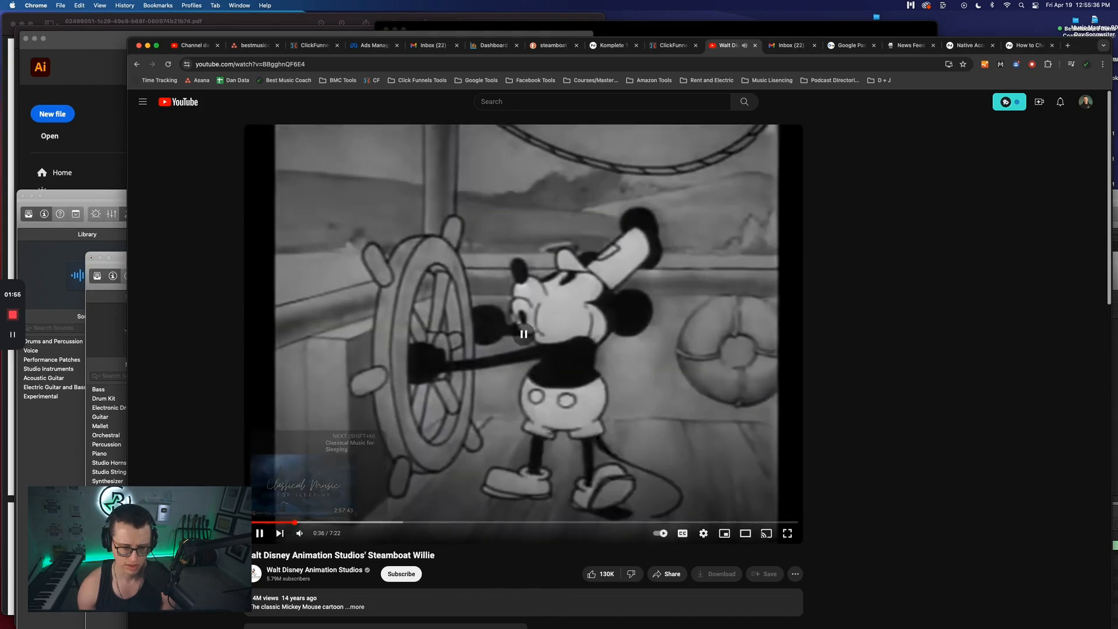
key(super+Tab)
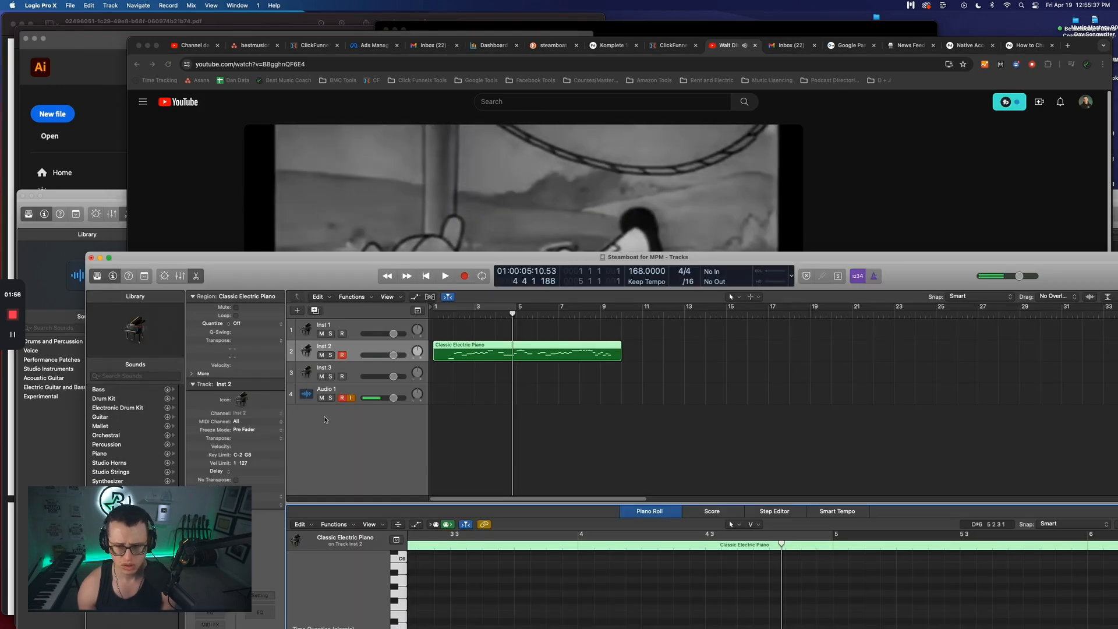
Reposition the project window and add an eighth-note A♯3 at the start of bar 4, just before the C4 note
double_click(338, 260)
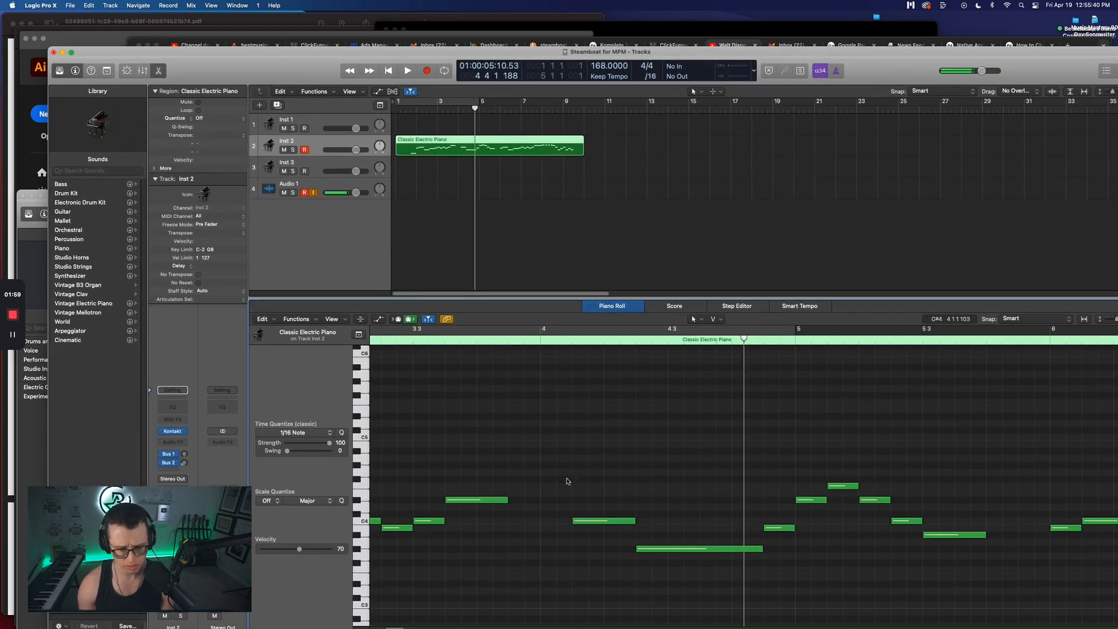
click(668, 552)
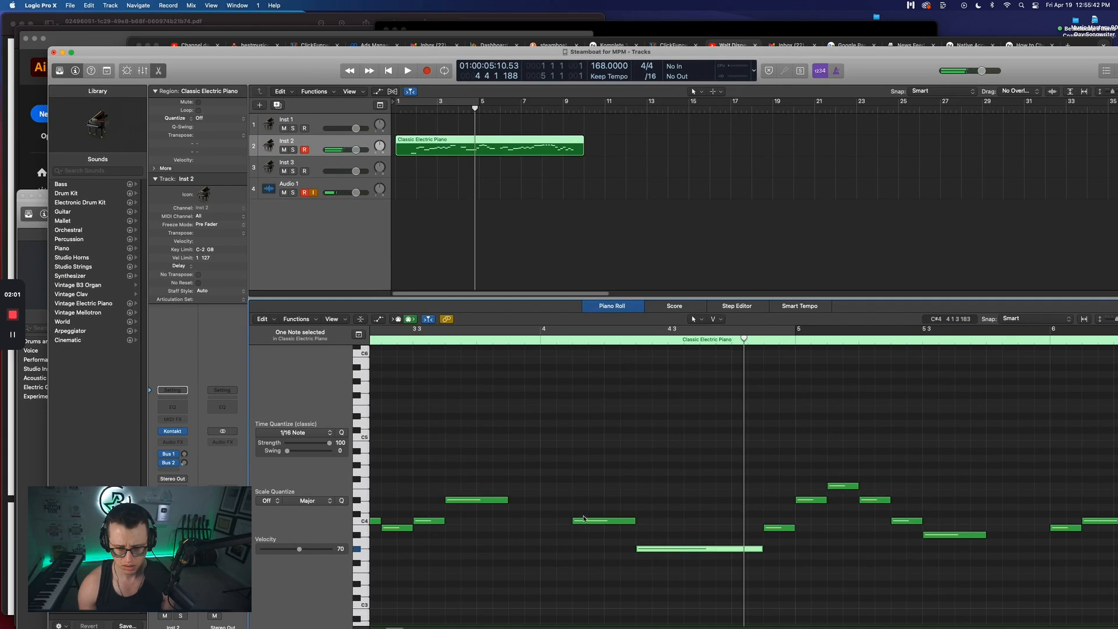
click(584, 523)
mouse_move(587, 523)
mouse_down()
mouse_move(553, 534)
mouse_move(594, 534)
mouse_move(569, 533)
mouse_up()
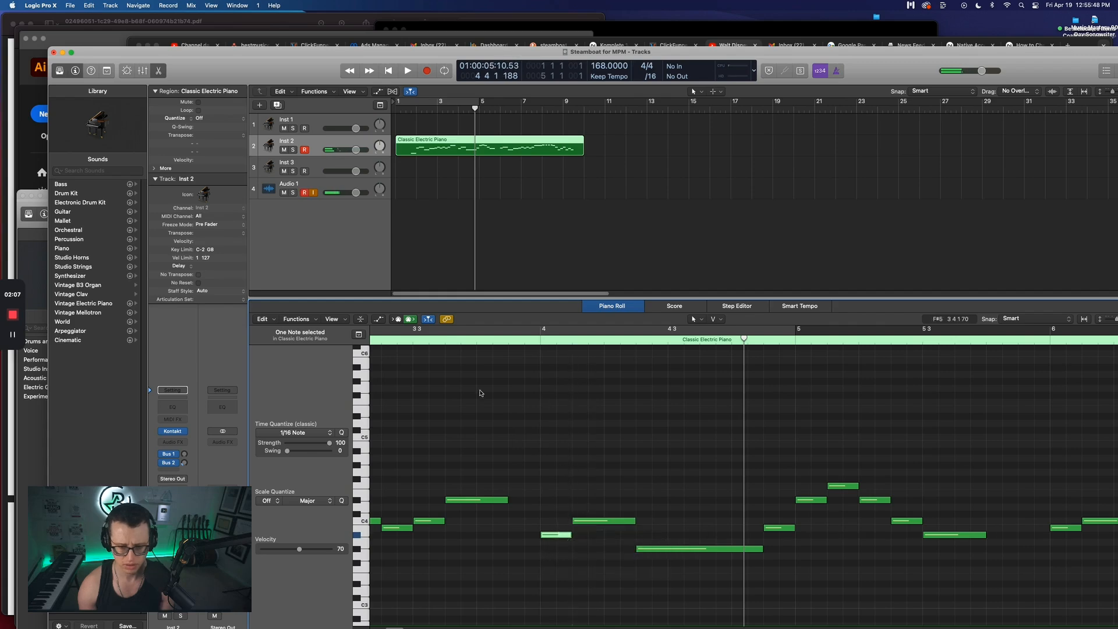
Play back the melody from the second half of bar 3 through bar 5
click(457, 343)
key(space)
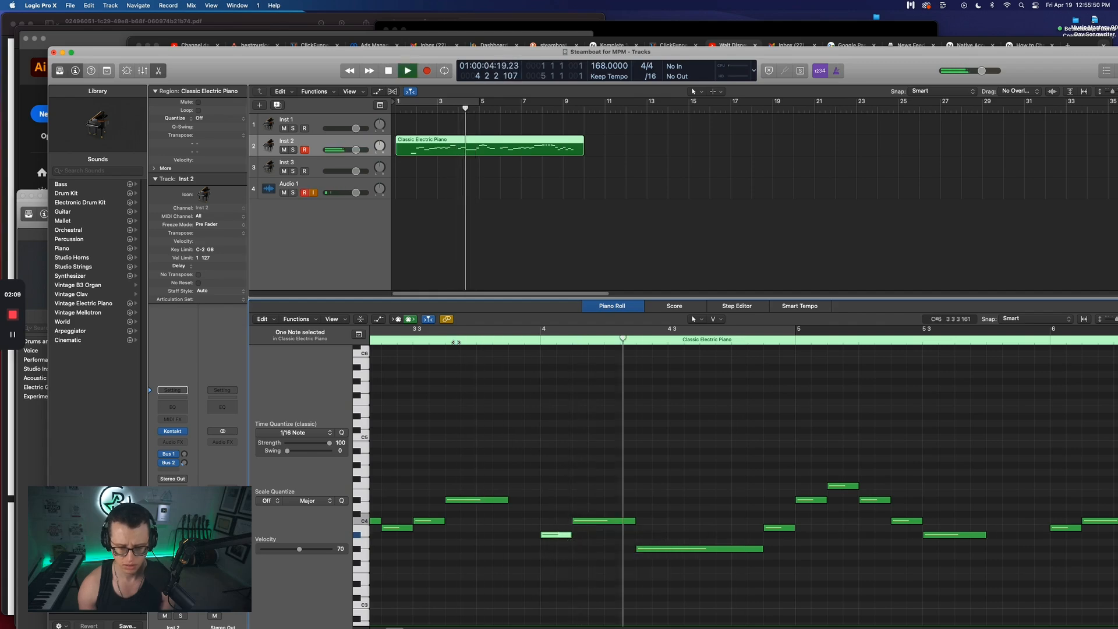
key(space)
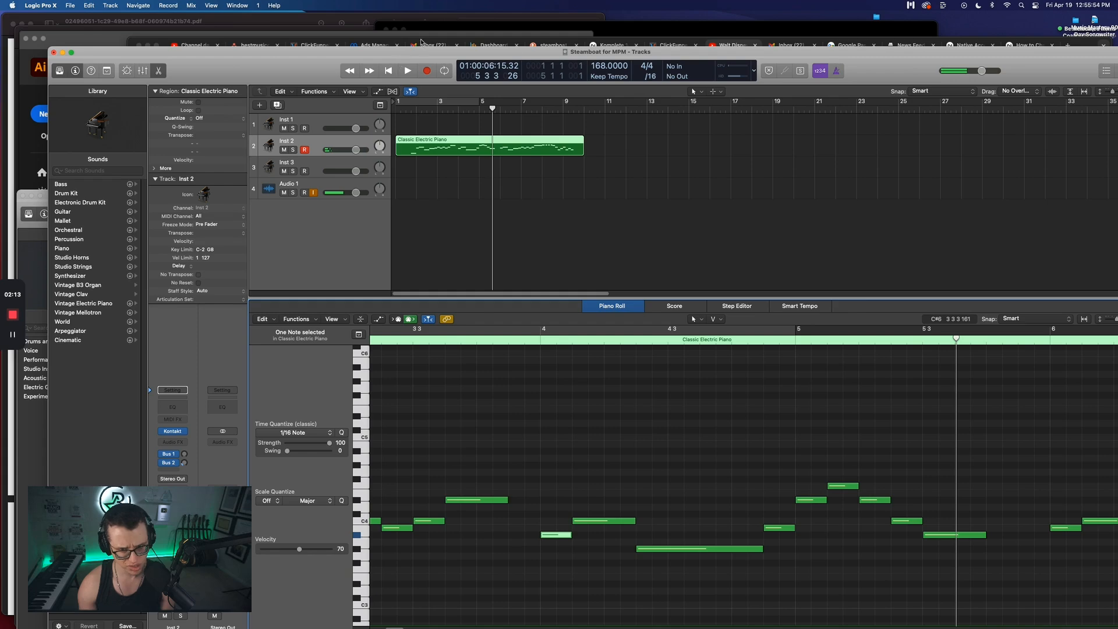
Switch to the Steamboat Willie video in Google Chrome, replay it from about 0:31 to 0:38, and return to Logic Pro
drag(705, 59, 710, 246)
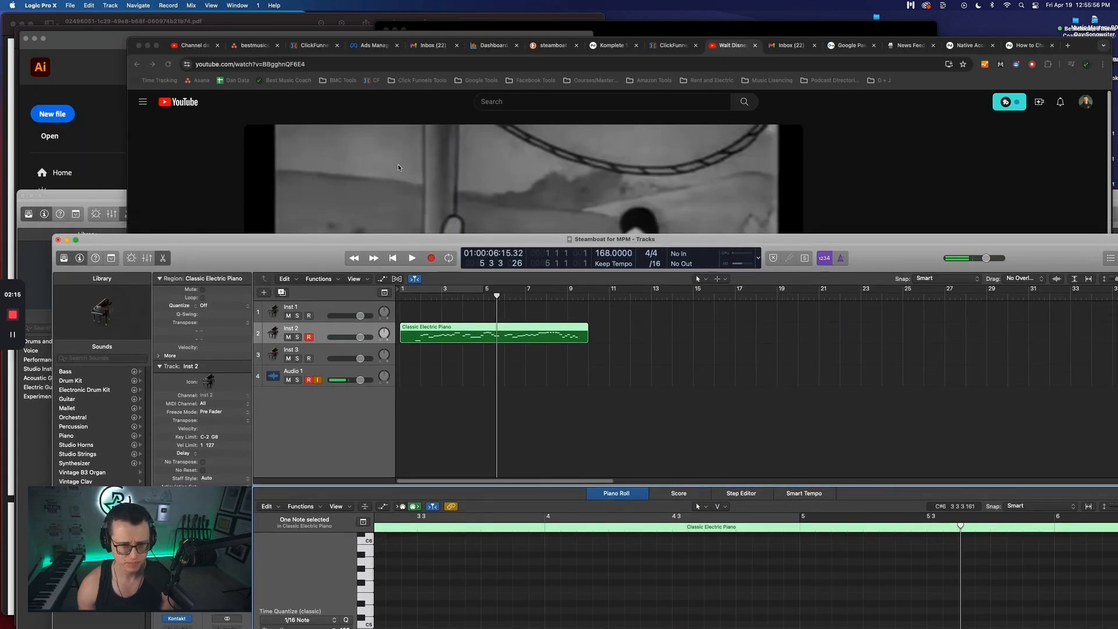
click(222, 169)
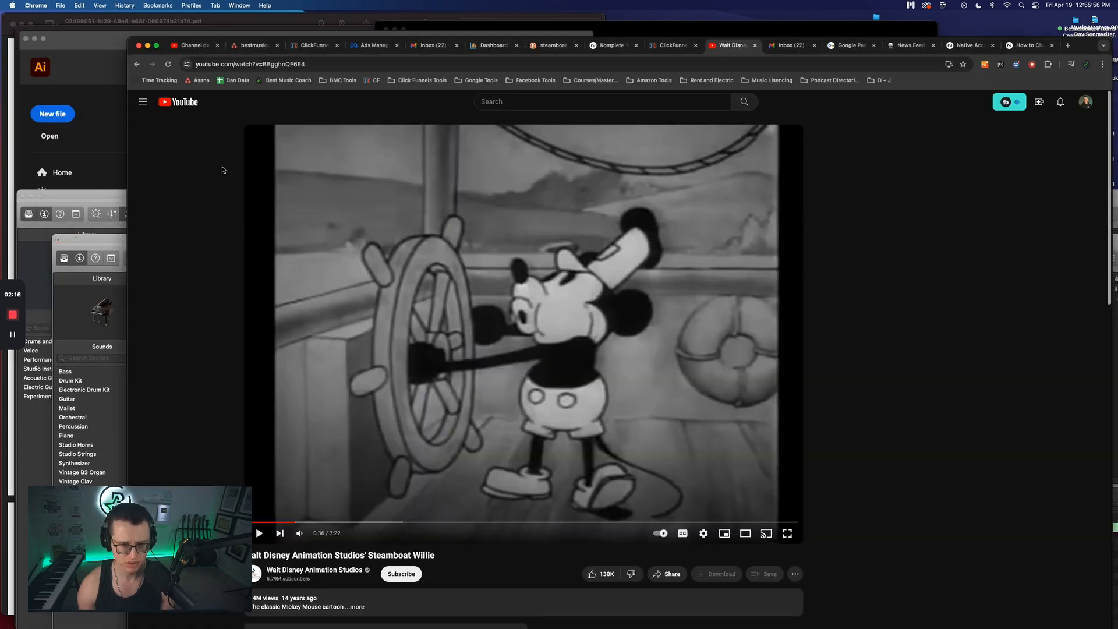
click(290, 522)
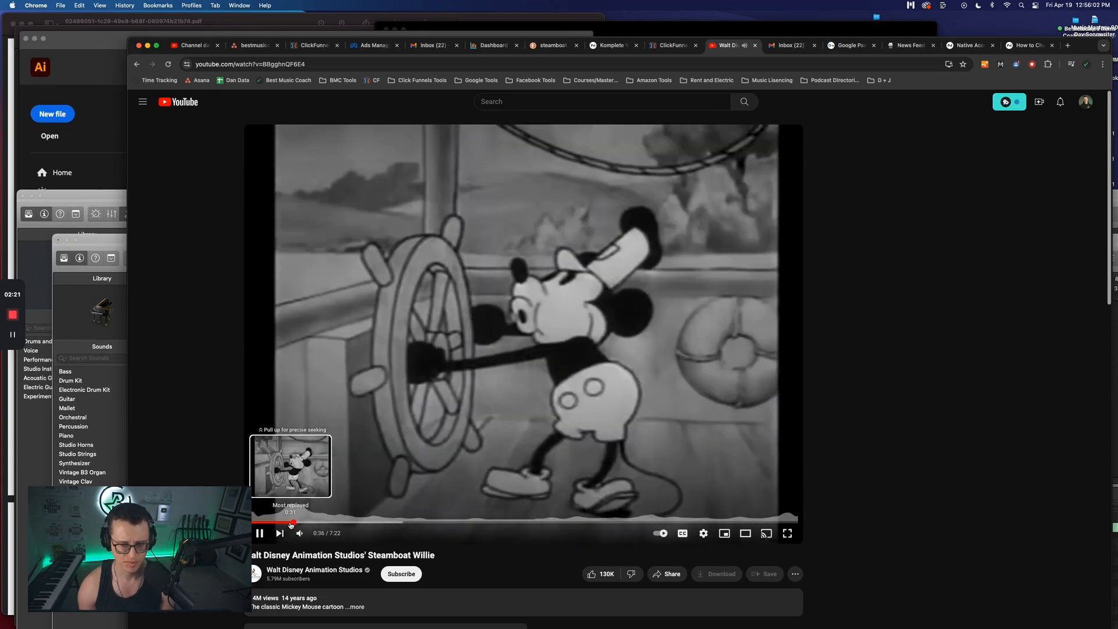
key(space)
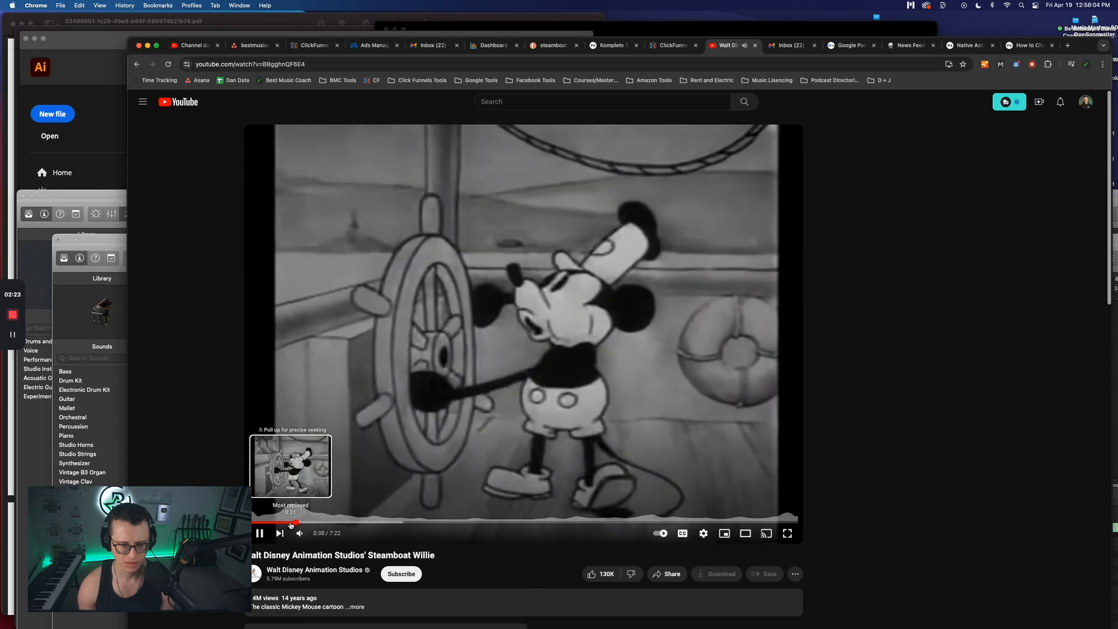
key(super+Tab)
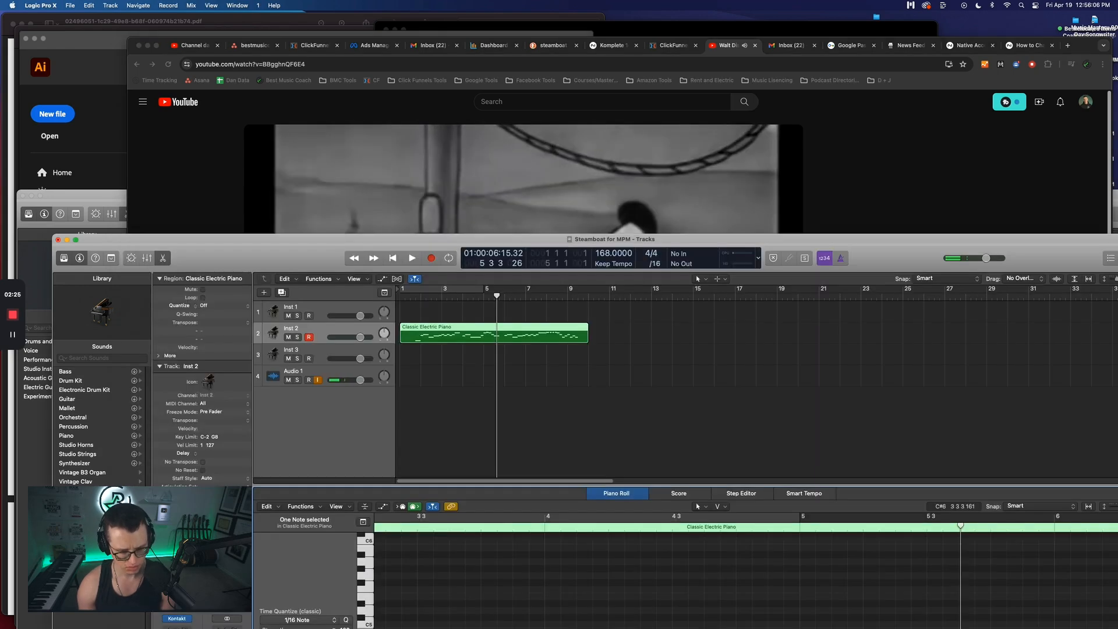
Move the Logic Pro project window back up and play the melody from bar 4 to the middle of bar 5
double_click(377, 239)
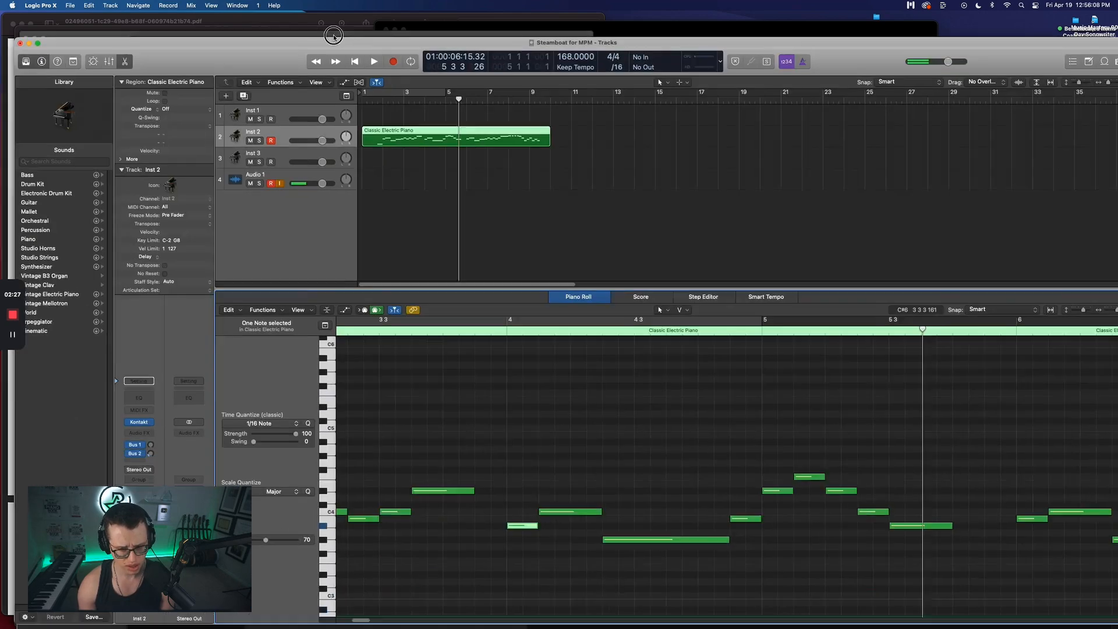
click(492, 318)
key(space)
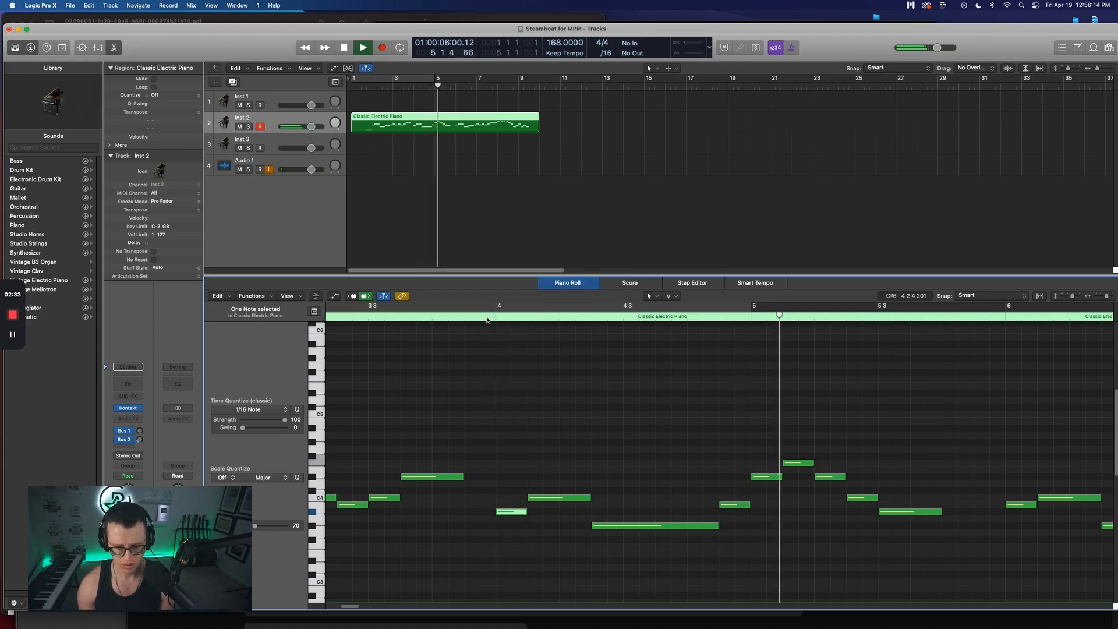
key(space)
Move the project window down to reach the Steamboat Willie video, replay it from about 0:31 to 0:39, and return to Logic Pro
drag(823, 34, 875, 595)
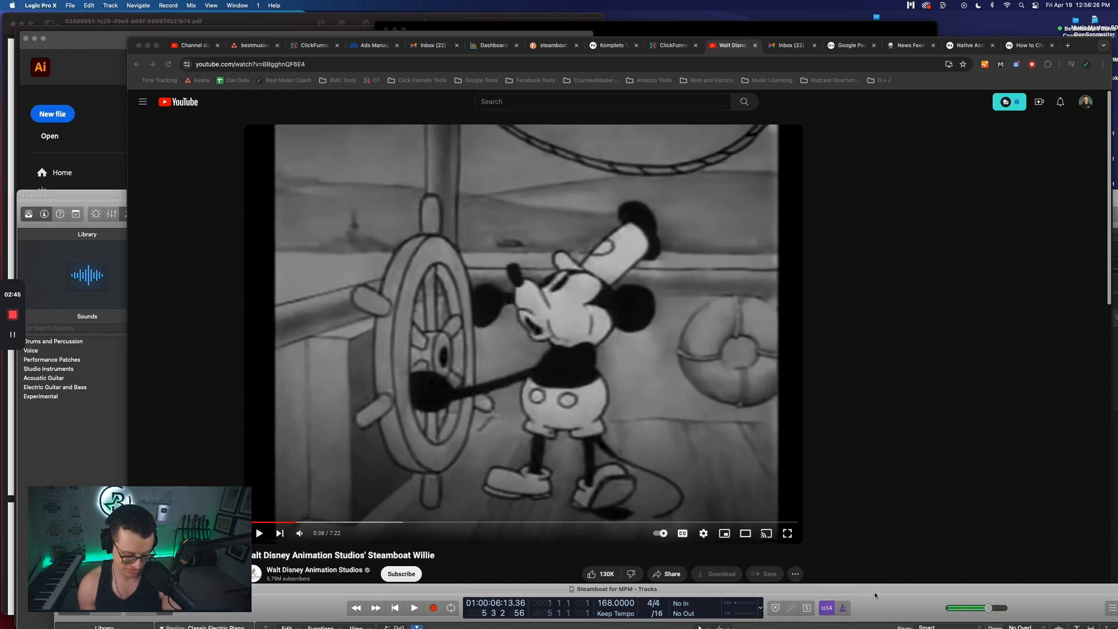
click(293, 527)
click(290, 523)
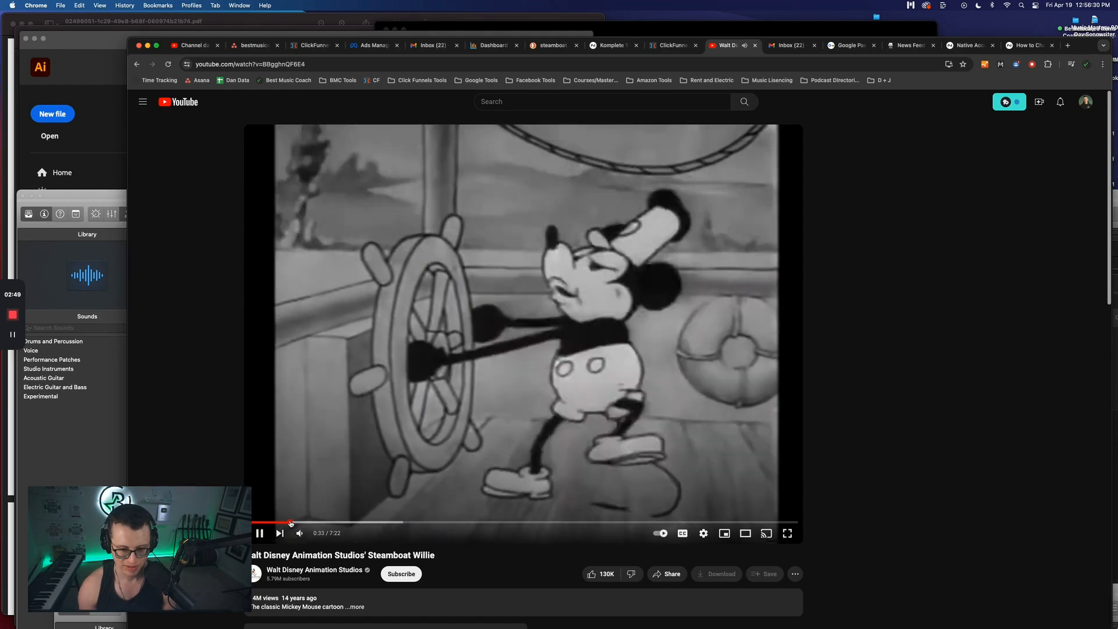
key(cmd+Tab)
key(super+Tab)
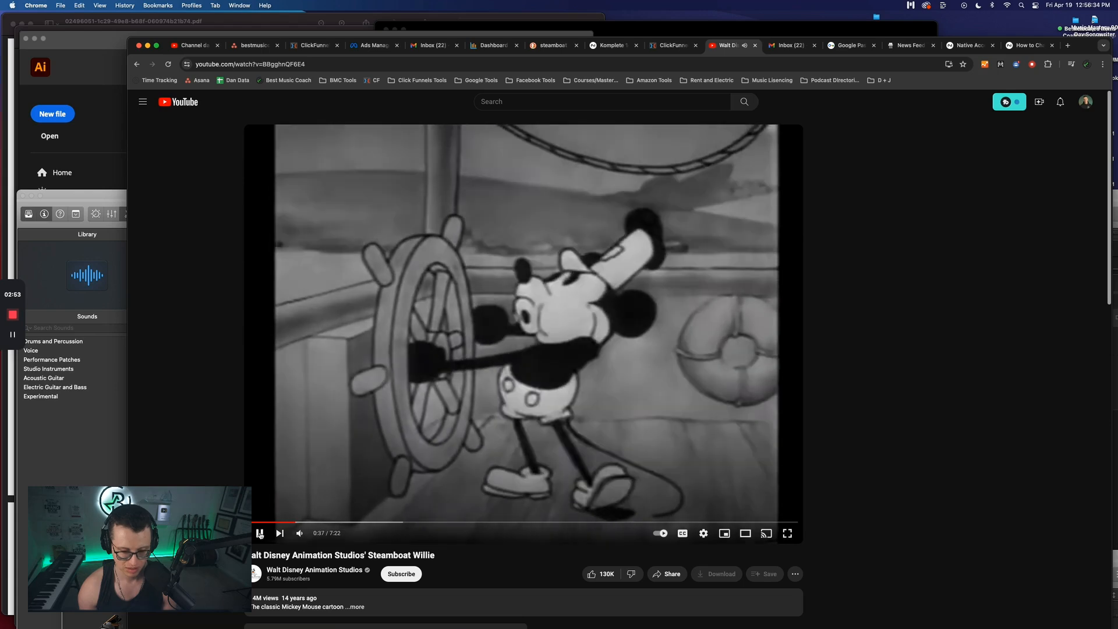
key(super+Tab)
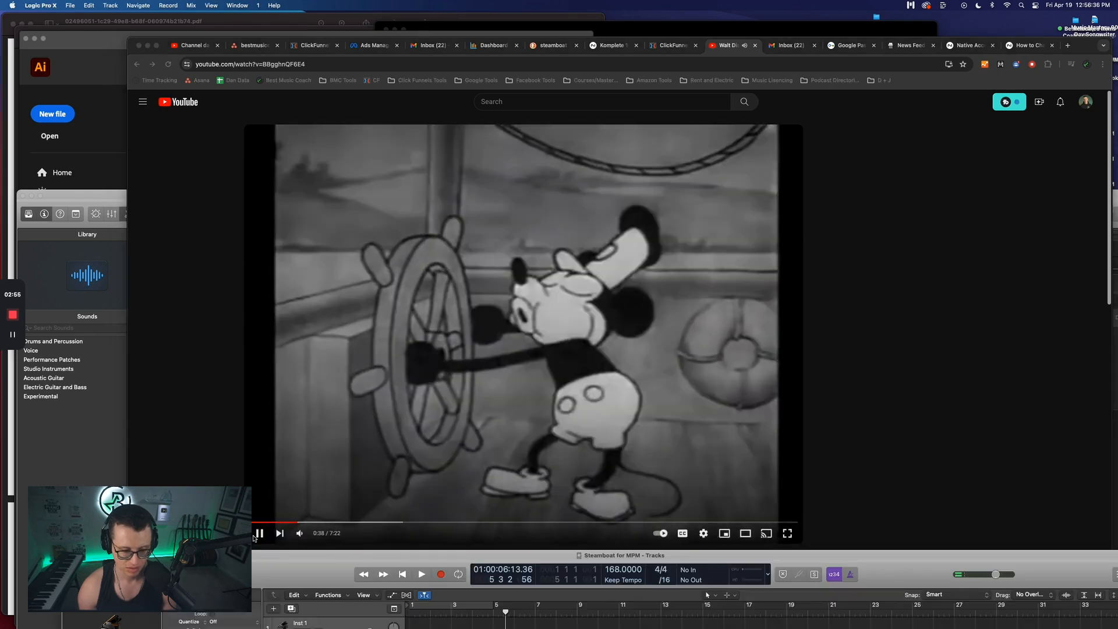
key(super+Tab)
key(super+Tab)
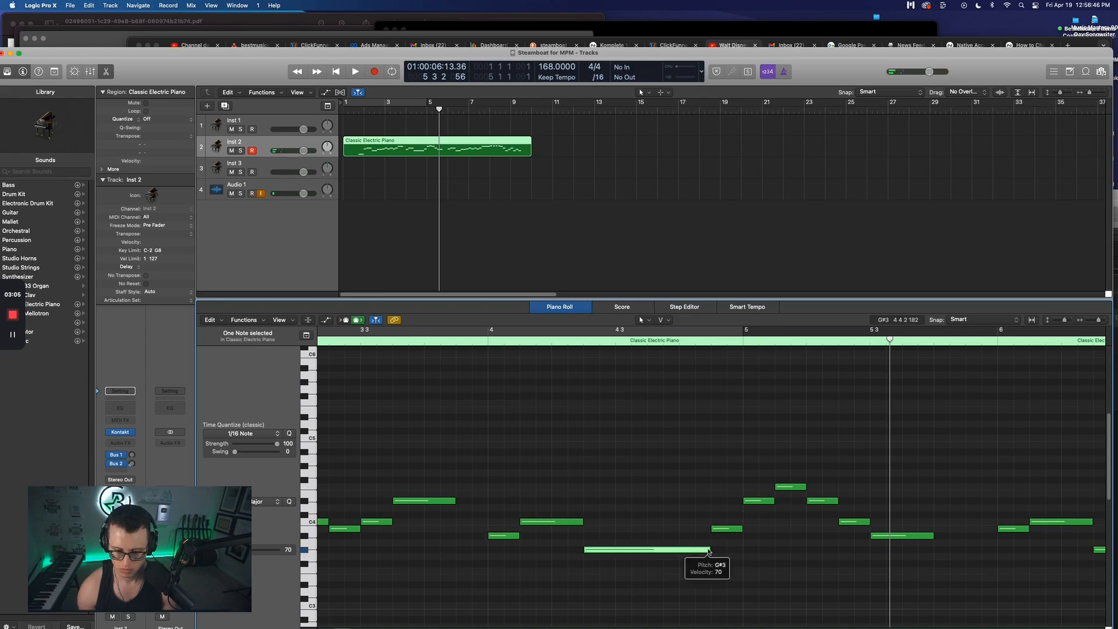
Try shortening the long G♯3 note in bar 4 by an eighth and placing a separate eighth-note G♯3 after it
mouse_move(709, 549)
mouse_down()
mouse_move(674, 549)
mouse_move(693, 551)
mouse_up()
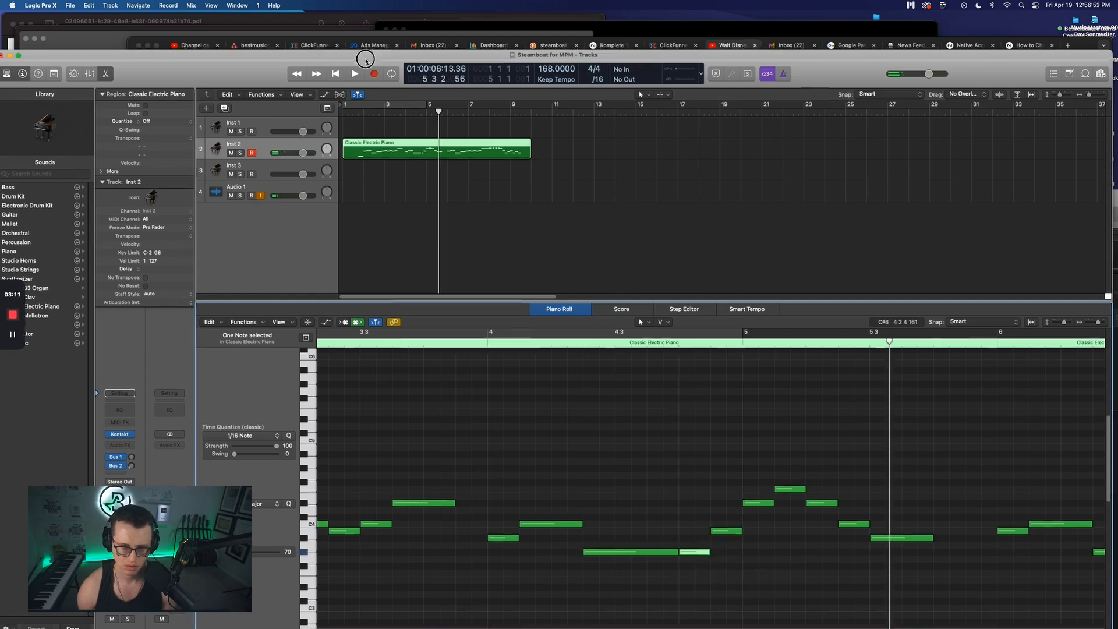
Uncover the Steamboat Willie video in Google Chrome, replay it from 0:31 to 0:37, and return to Logic Pro
drag(366, 54, 407, 211)
click(521, 279)
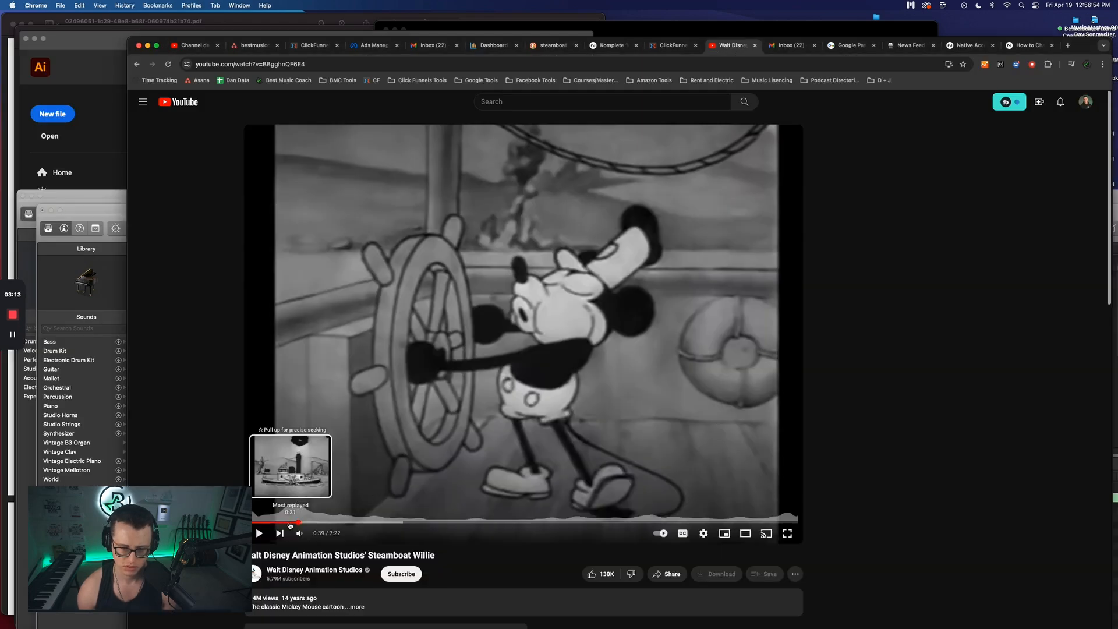
click(290, 523)
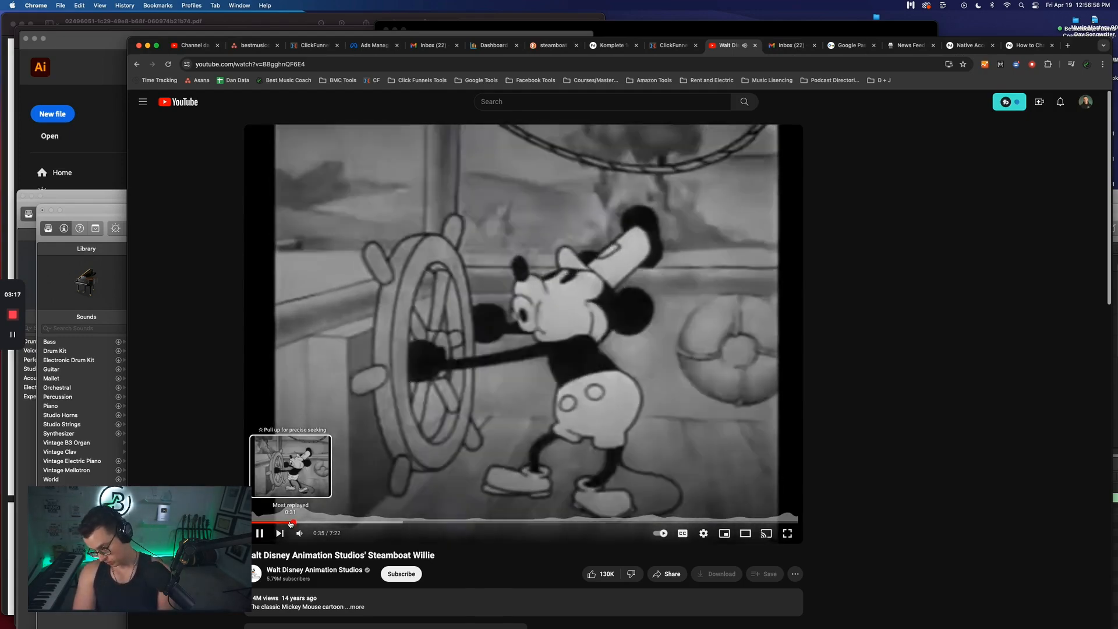
key(space)
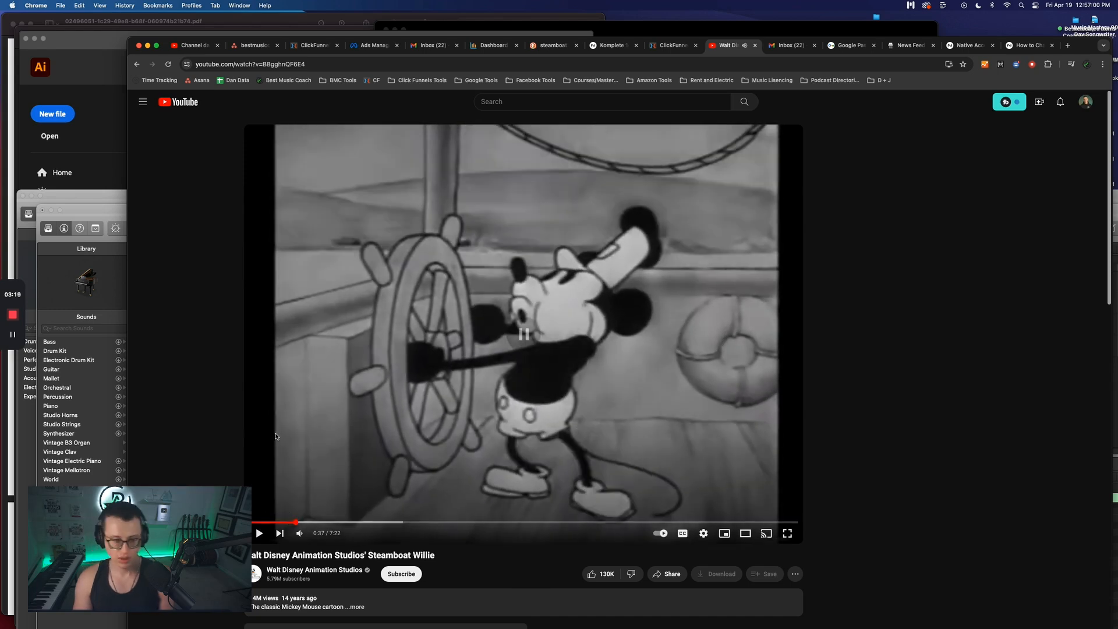
key(super+Tab)
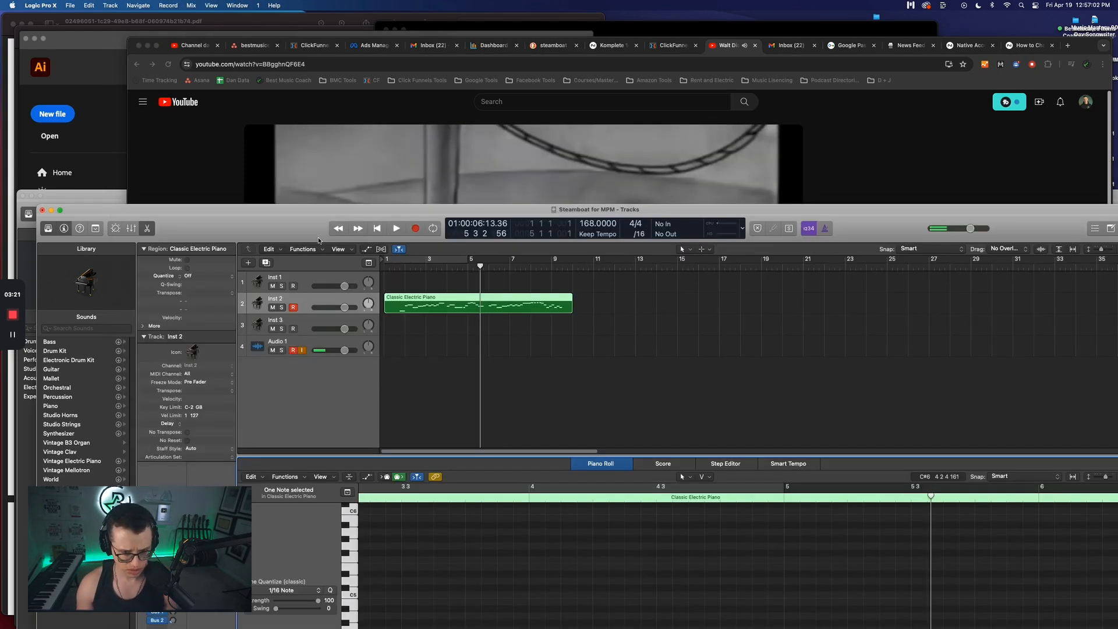
Move the project window back up and raise the last eighth note of bar 4 to C4
drag(284, 211, 271, 28)
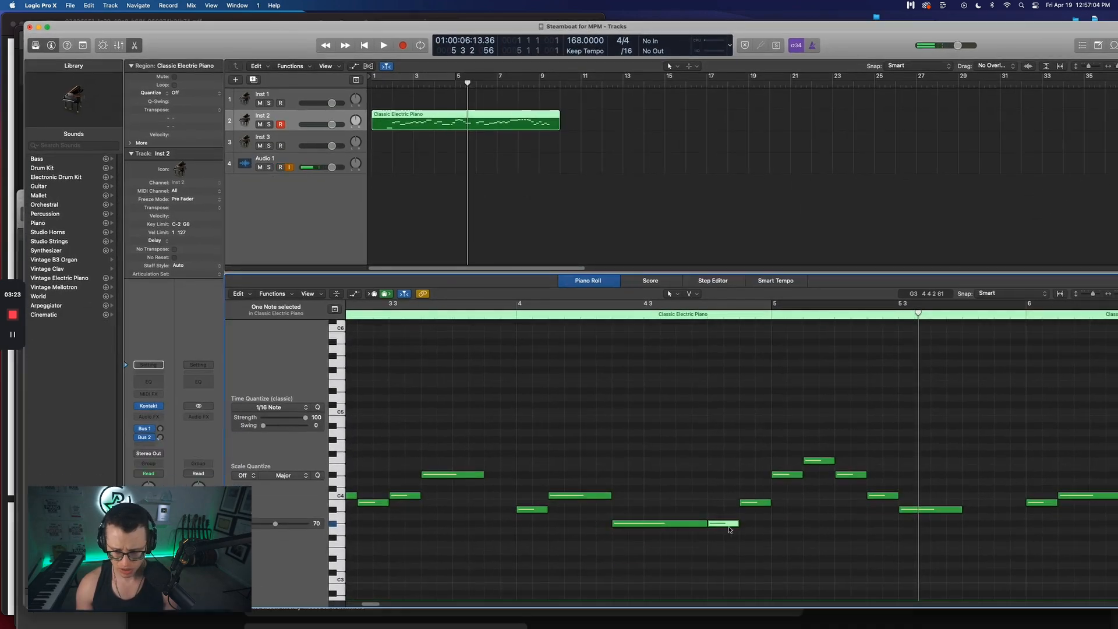
drag(763, 505, 762, 499)
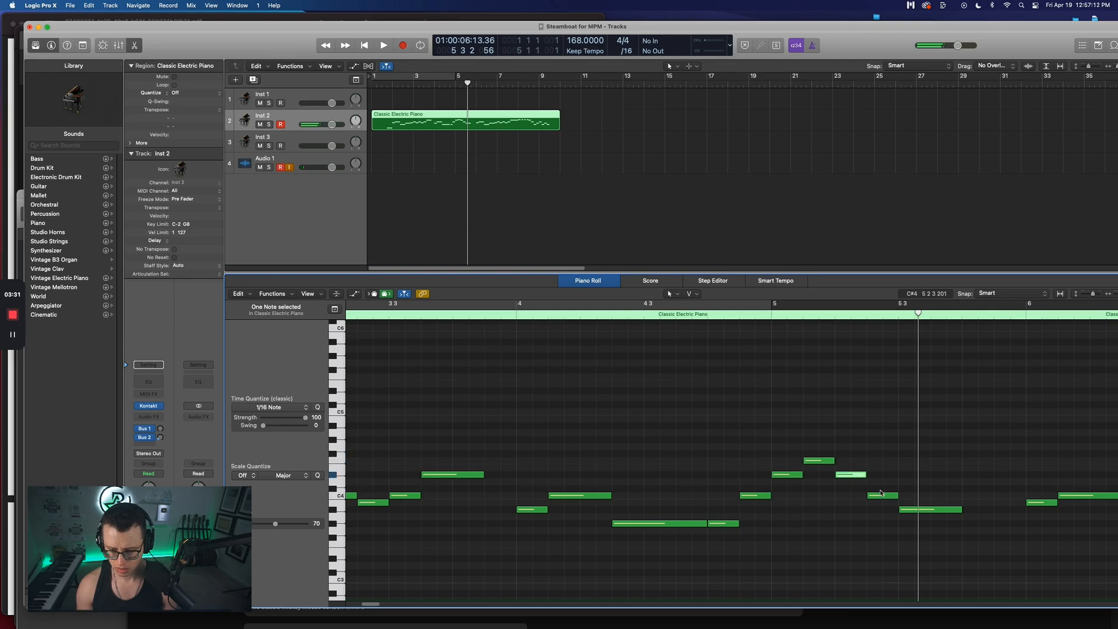
Delete the short G♯3 note in bar 4 and lengthen the long G♯3 to fill its space
click(727, 524)
key(Delete)
drag(706, 523, 739, 523)
Deselect the notes and play the melody from bar 4 through bar 9
click(531, 437)
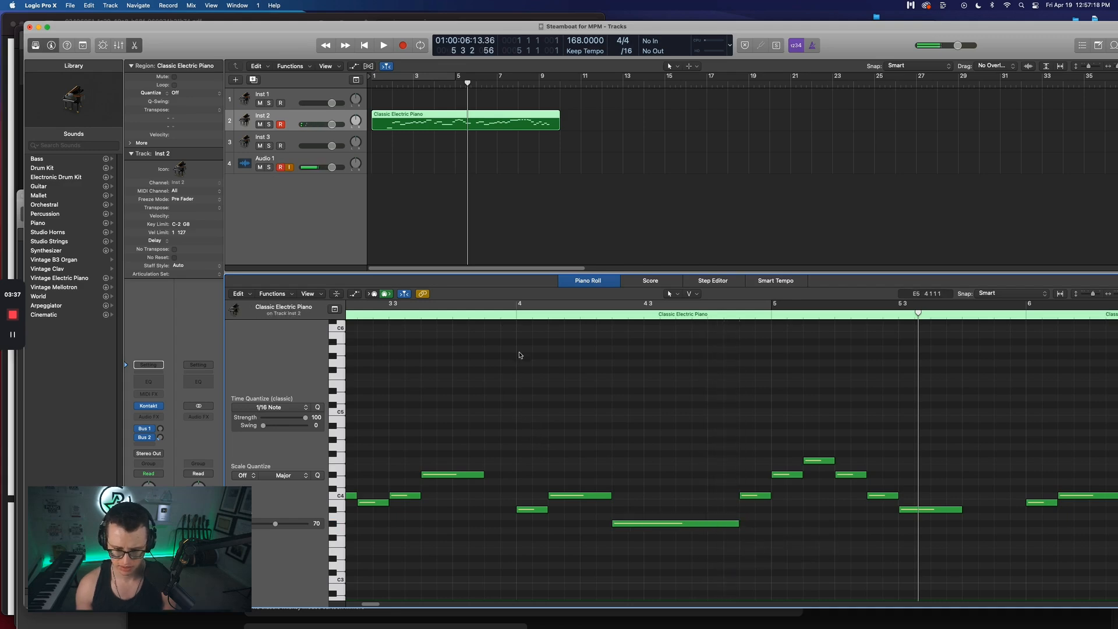
click(516, 315)
key(space)
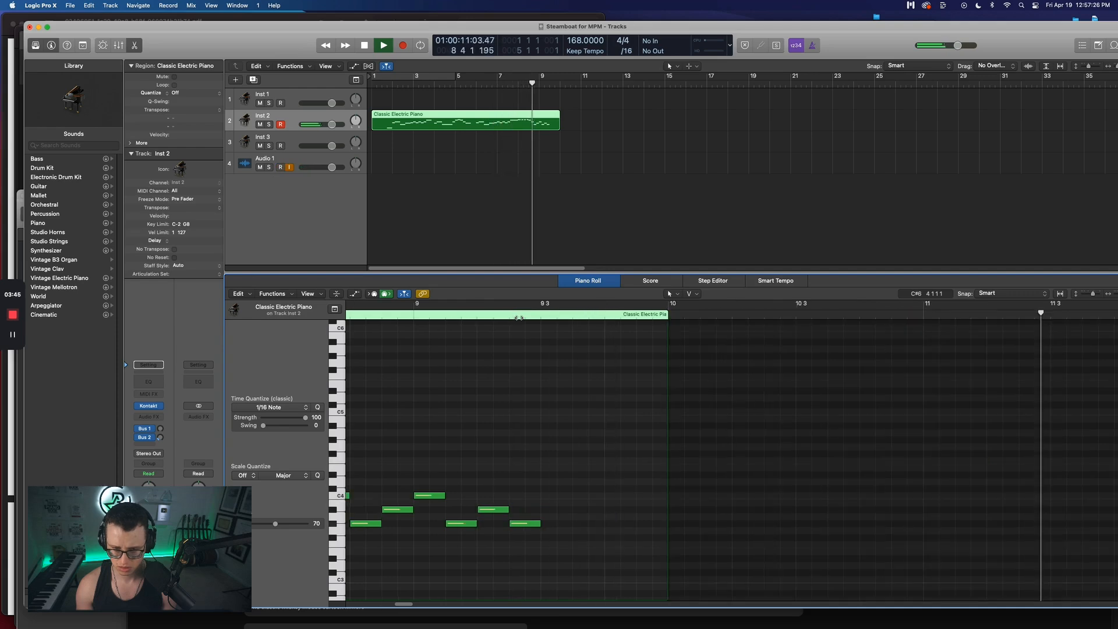
Switch to the Steamboat Willie video in Google Chrome, play it on from 0:37, and pause it at 0:43
key(super+Tab)
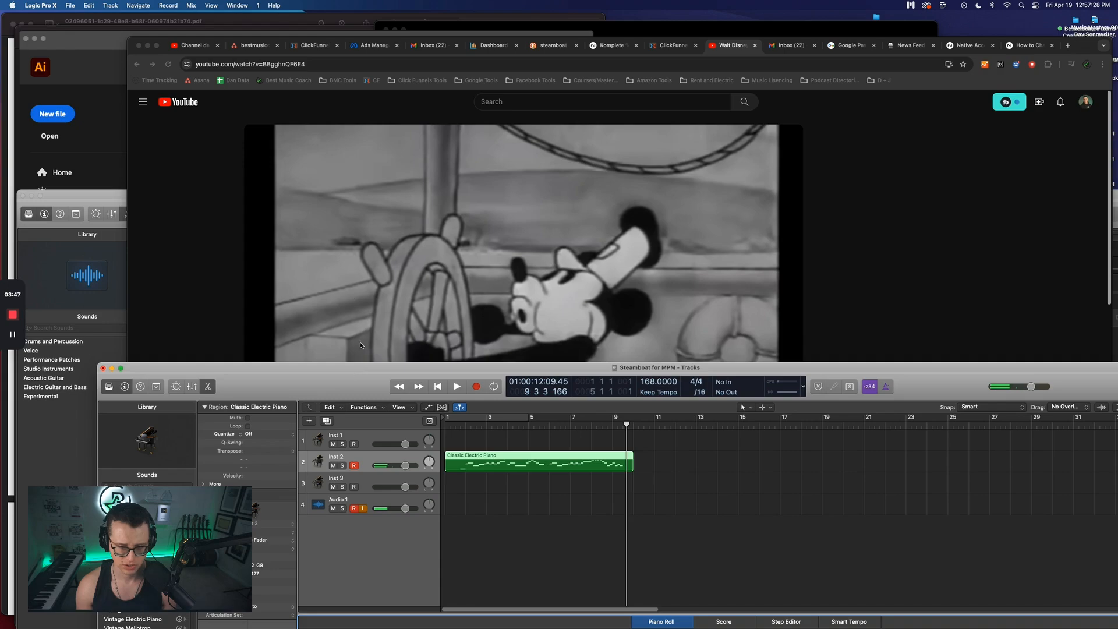
click(355, 290)
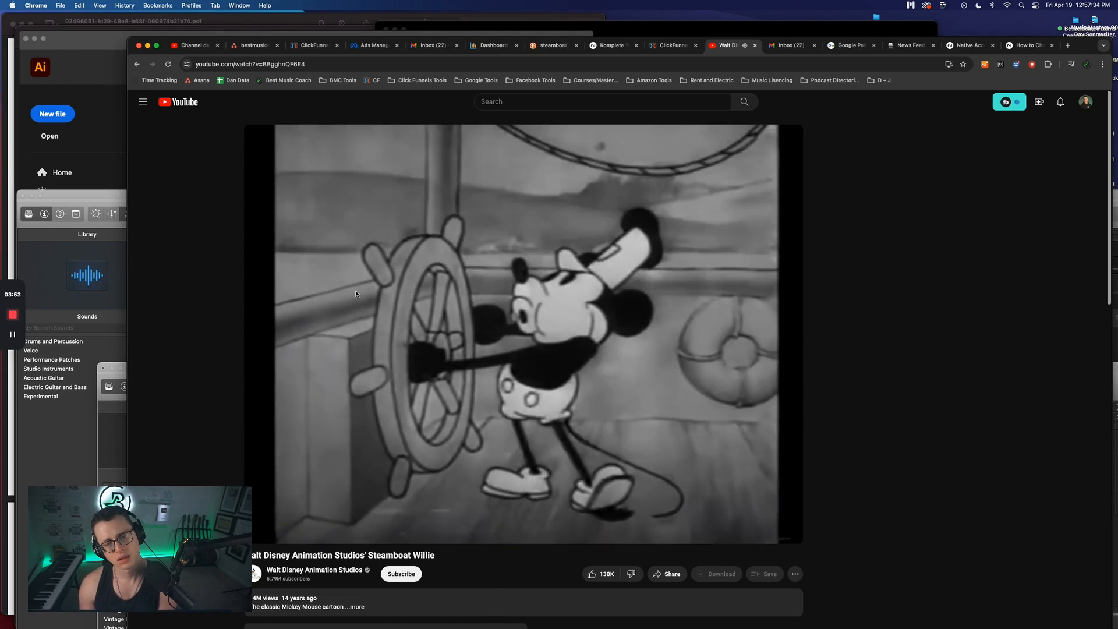
click(355, 290)
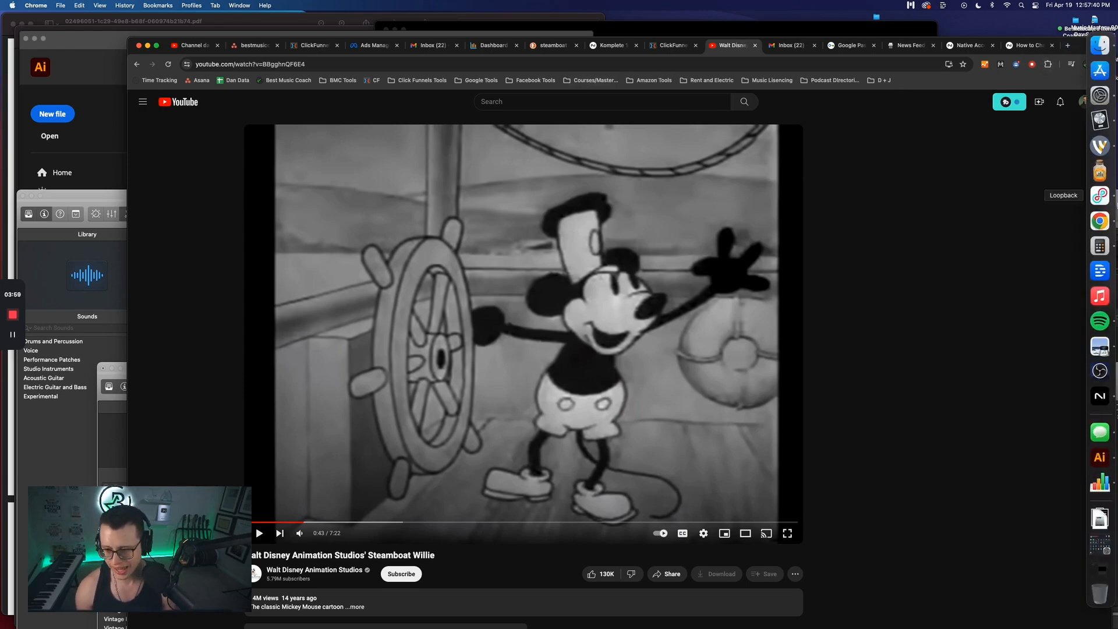
Check the Session Strings Pro download in Native Access, postponing the usage data consent decision, and return to Logic Pro
click(1100, 396)
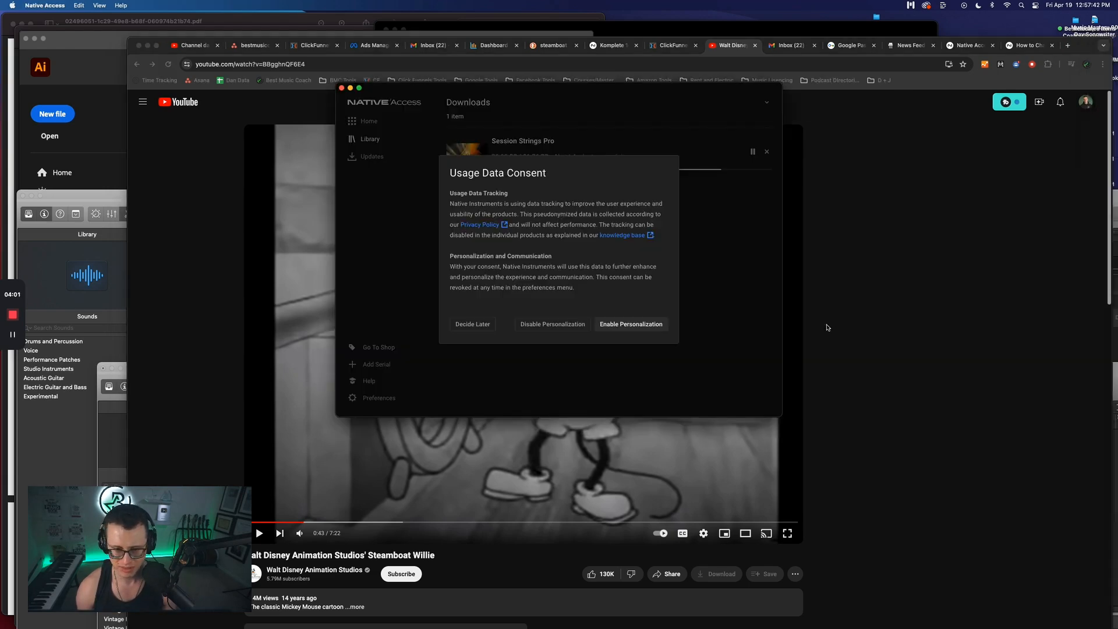
click(466, 329)
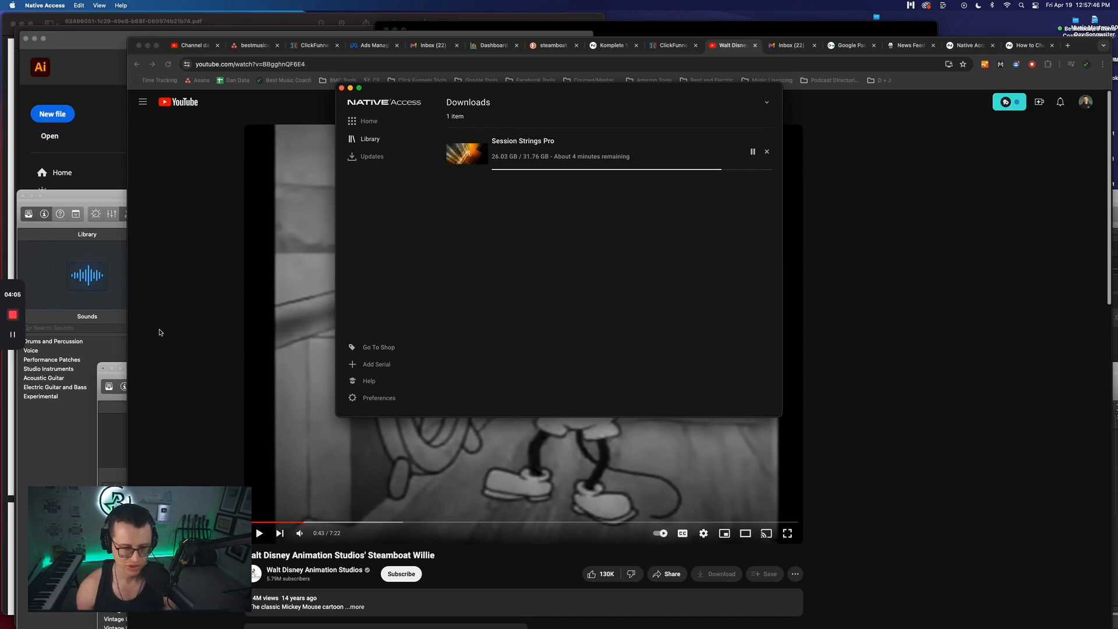
click(115, 446)
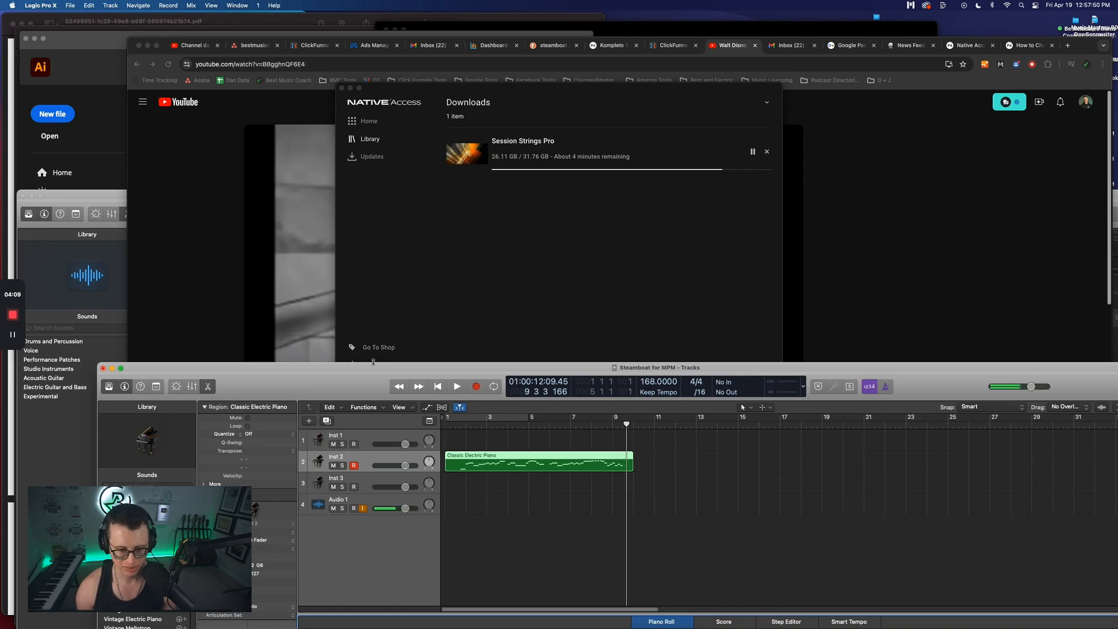
Move the project window up and set the project tempo to 71 BPM
drag(373, 366, 309, 45)
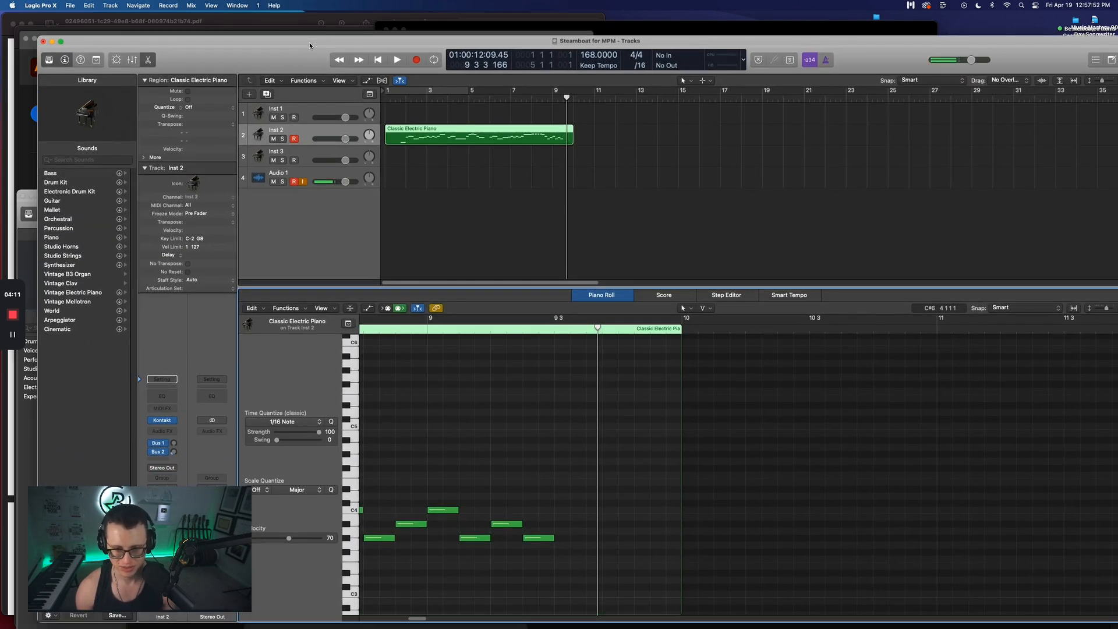
drag(591, 54, 578, 193)
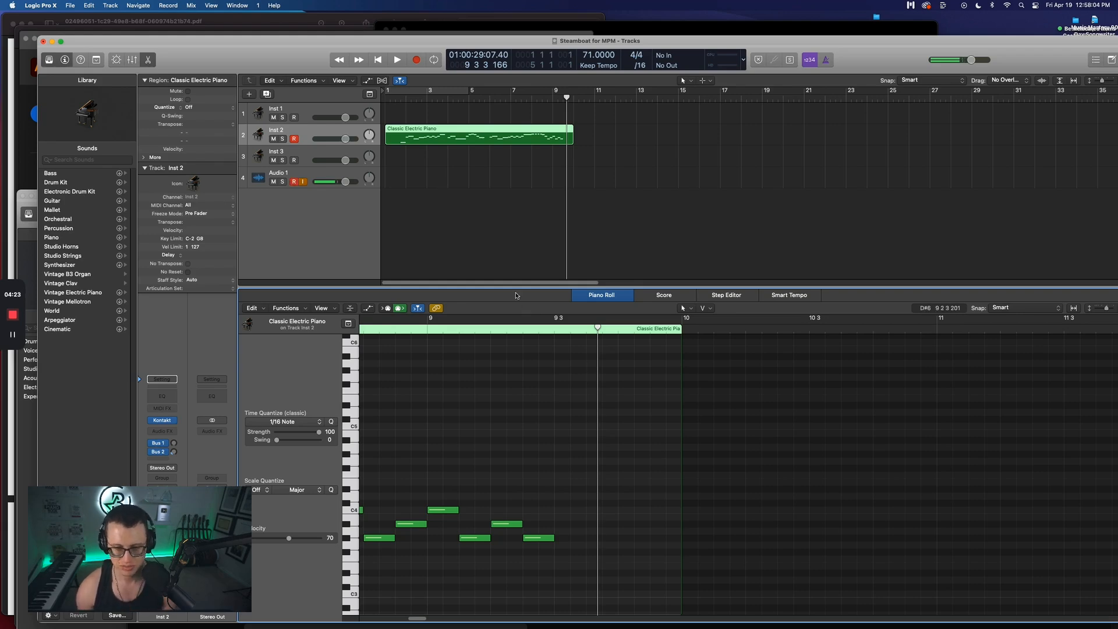
Enlarge the Piano Roll pane in the project window and fit the melody from bar 3 to its end in it
drag(512, 288, 510, 213)
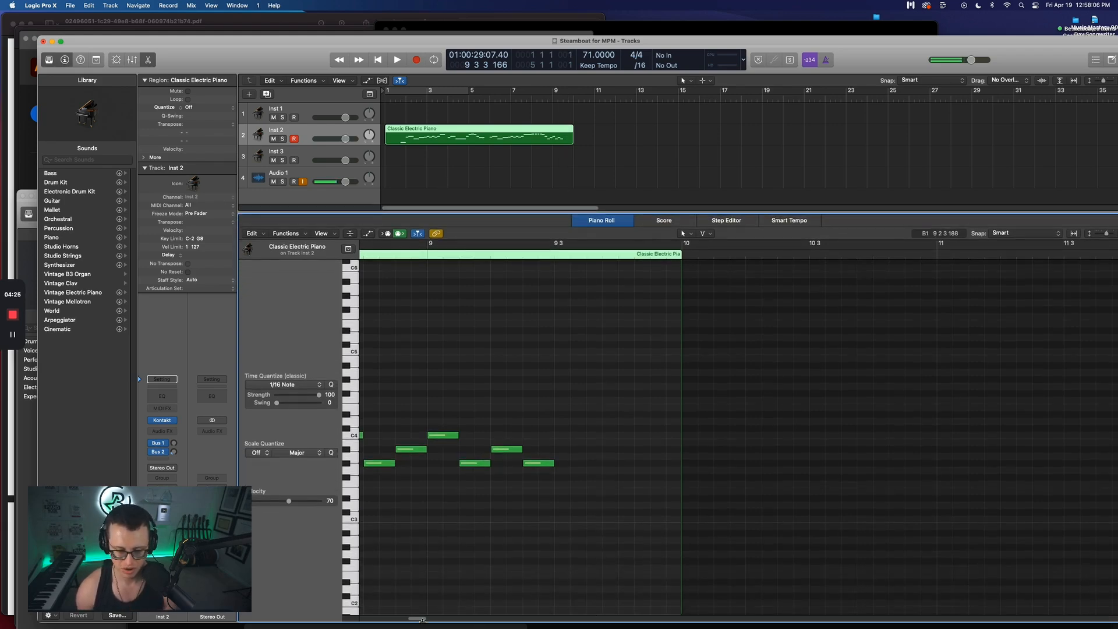
drag(419, 622, 408, 616)
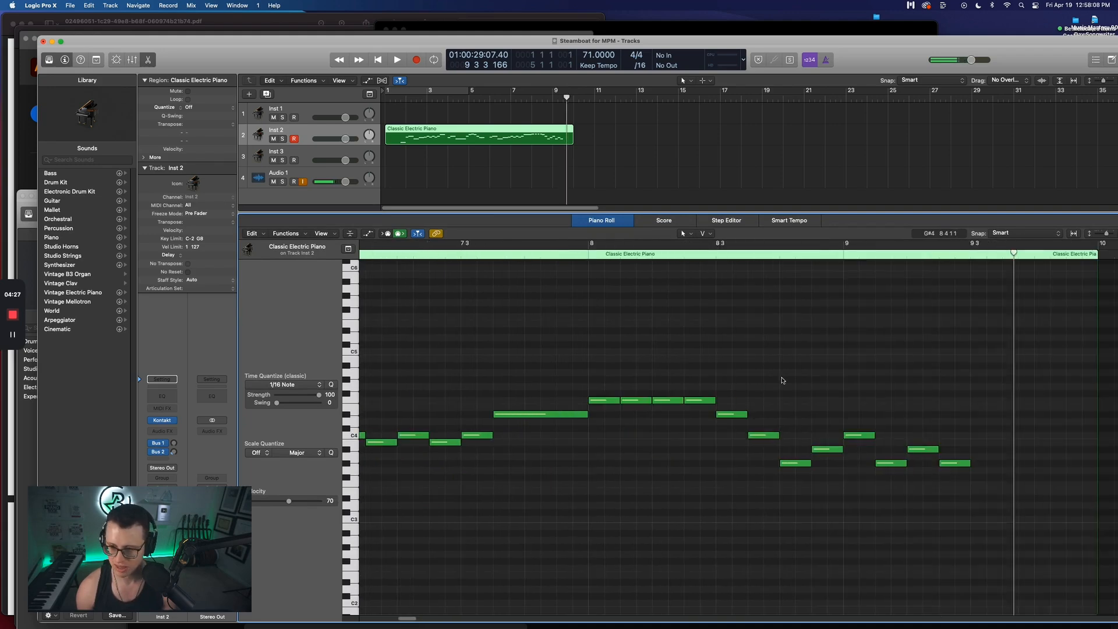
drag(1108, 234, 1104, 234)
drag(984, 45, 919, 21)
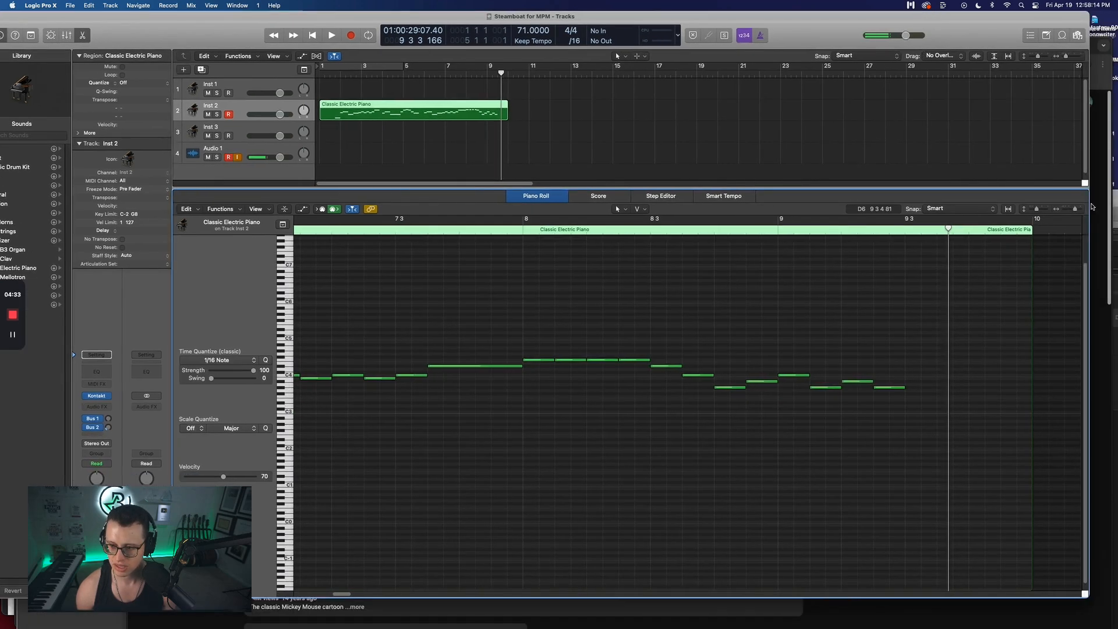
drag(1074, 212, 1070, 215)
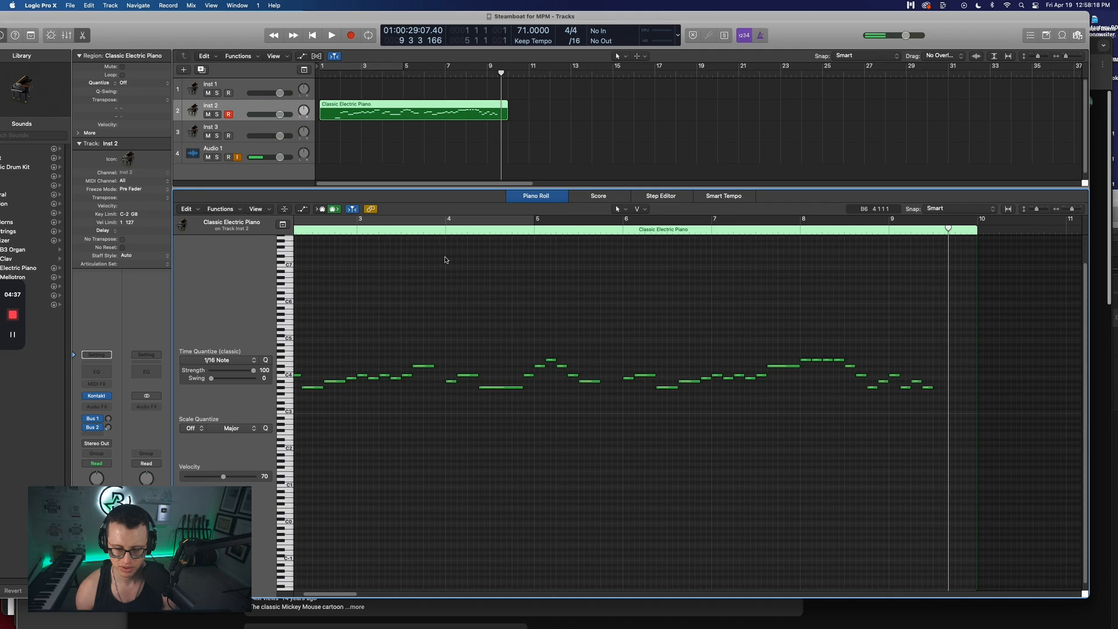
Play the melody from the start of bar 4 to the last beat of bar 5
click(444, 231)
key(space)
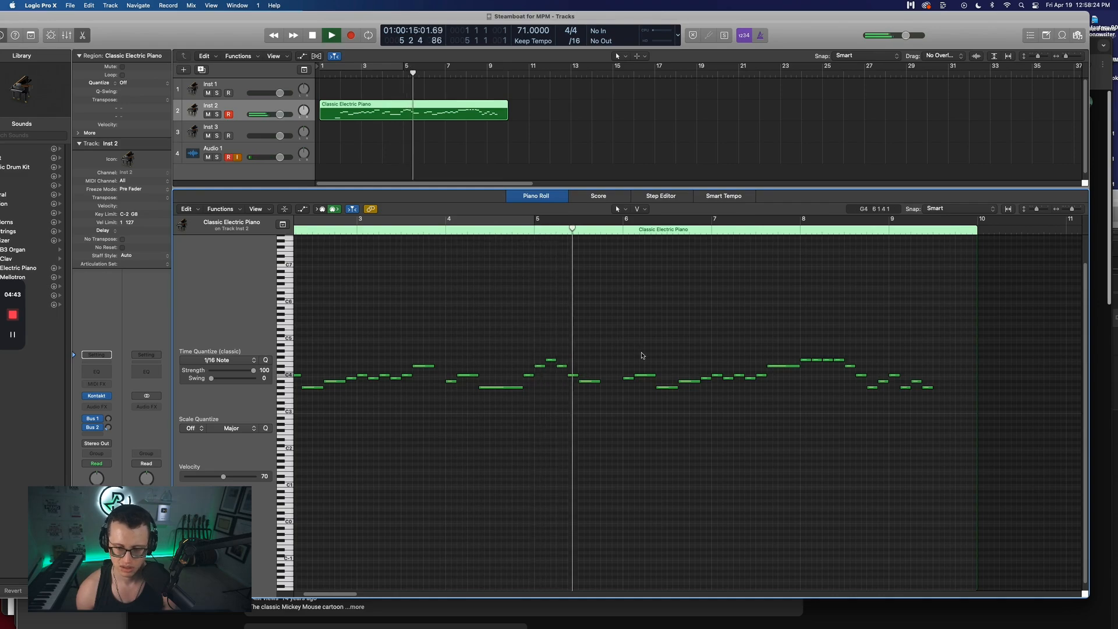
key(space)
Duplicate all melody notes from bar 6 through bar 9 one octave higher
drag(630, 331, 906, 425)
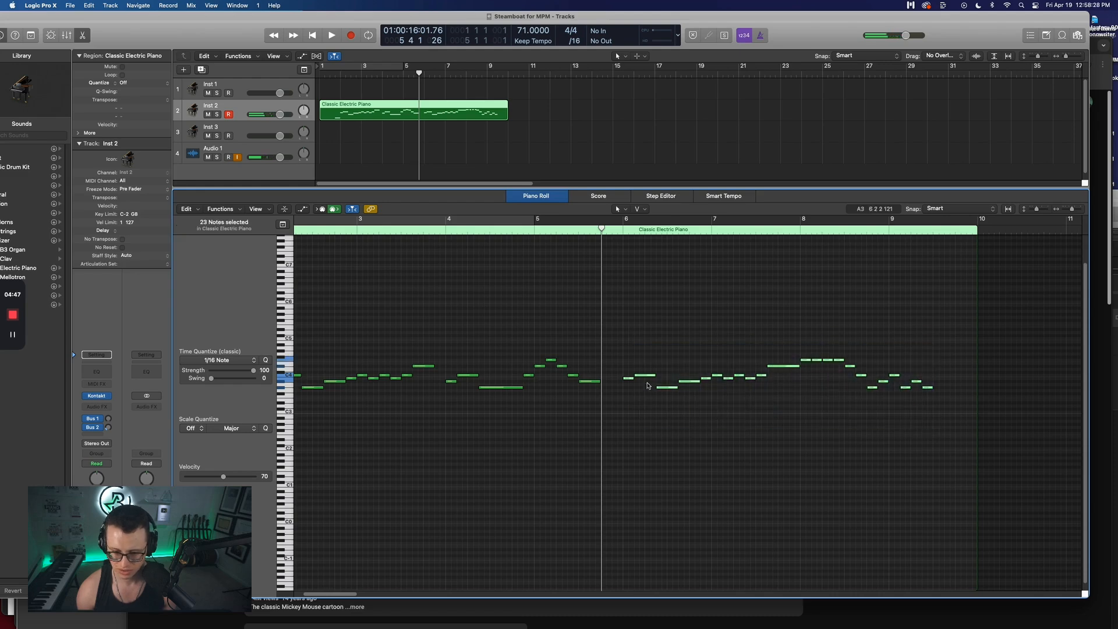
mouse_move(629, 381)
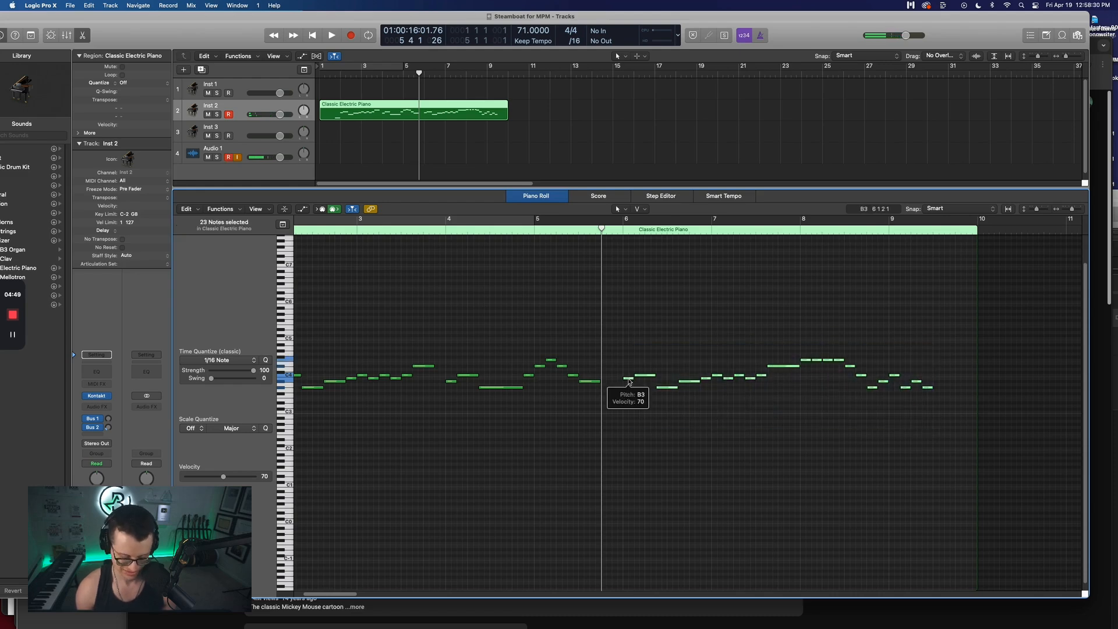
drag(629, 382, 629, 343)
Play the doubled melody from the start of bar 6 to the middle of bar 9
click(619, 230)
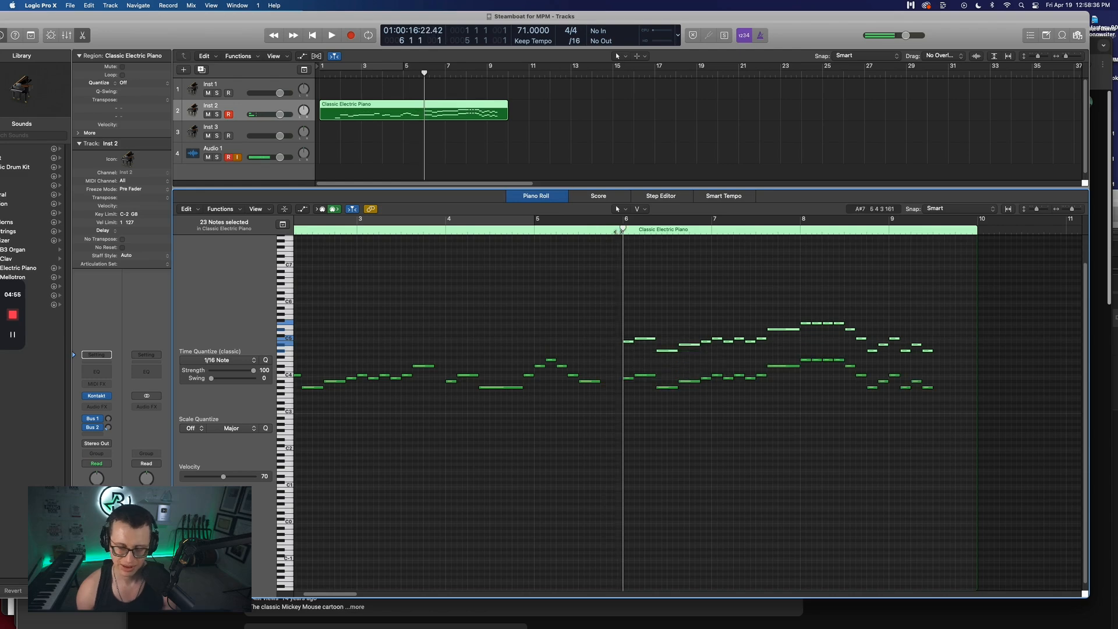
key(space)
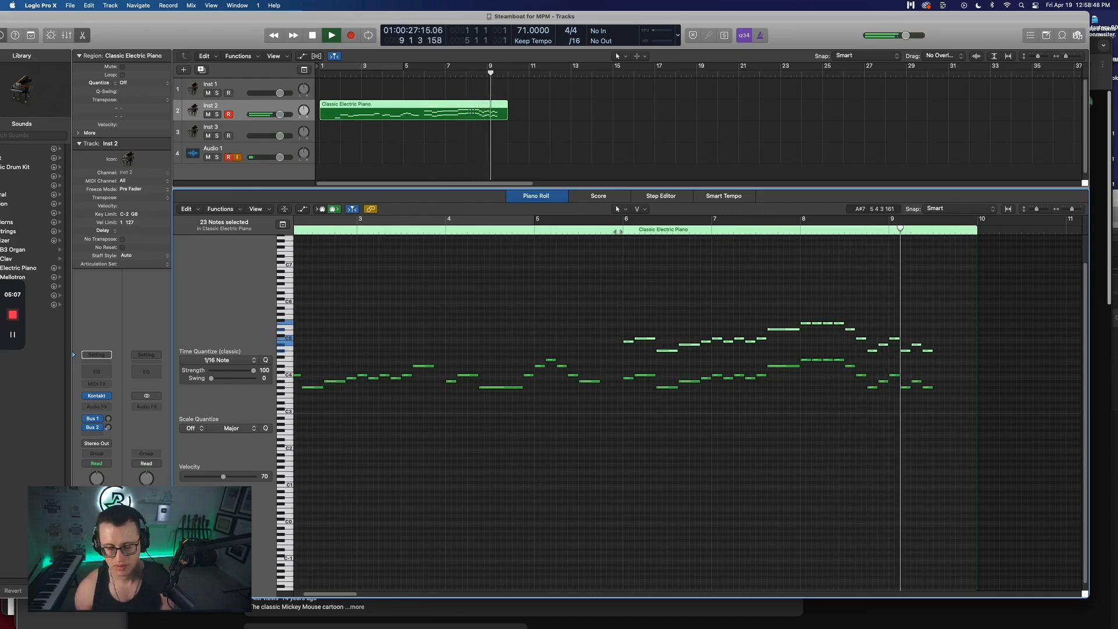
key(space)
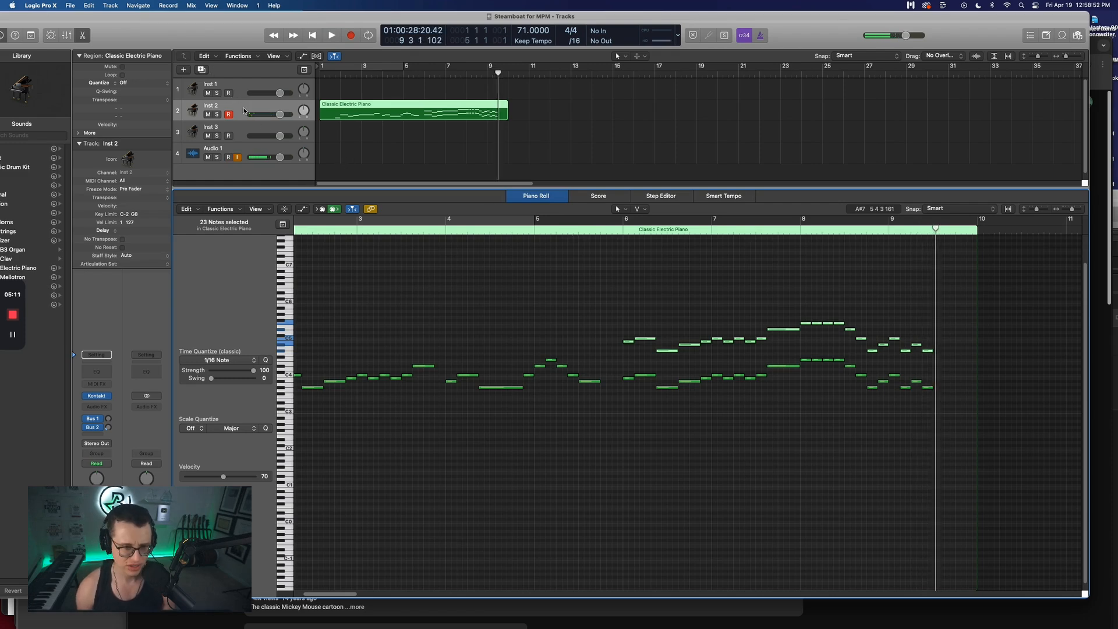
Try recording a chord part on the Inst 3 track from the project start, and delete the recorded MIDI region
click(245, 131)
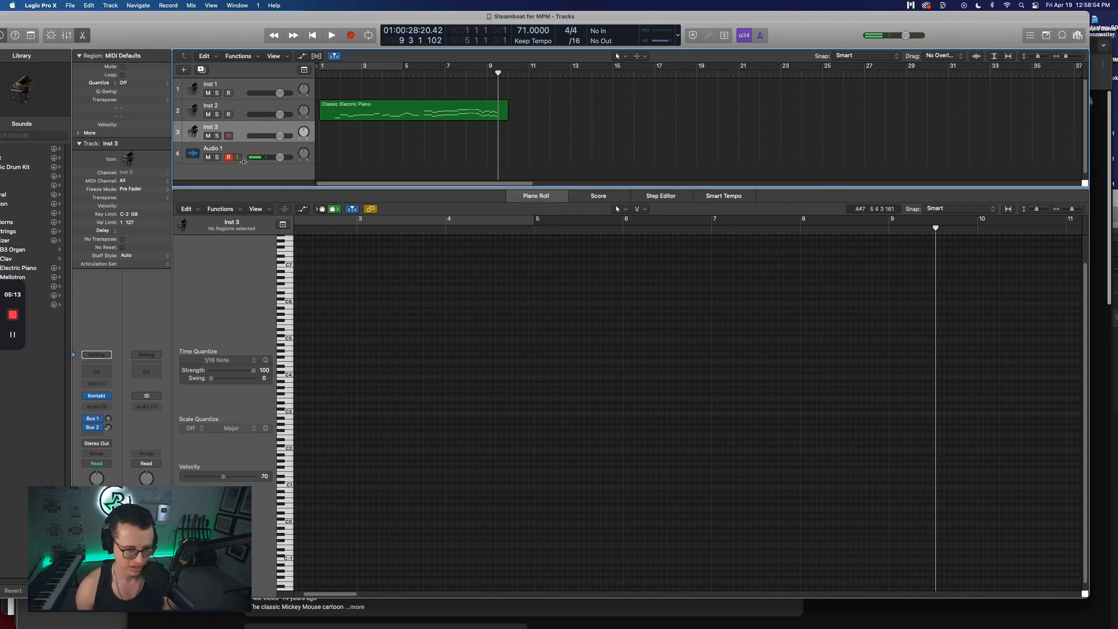
key(Return)
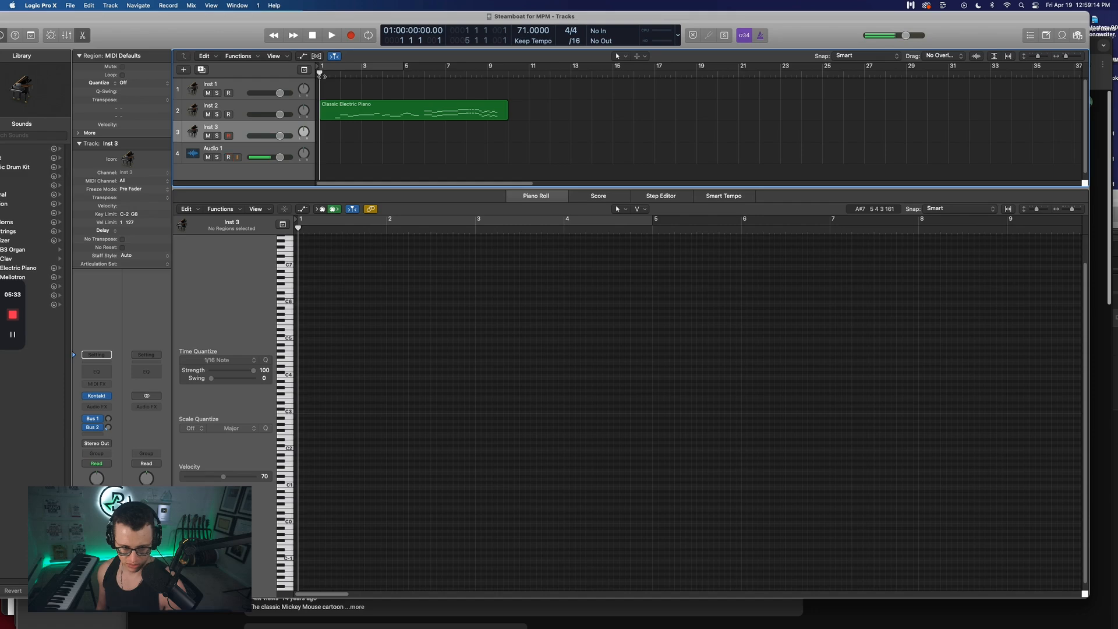
key(r)
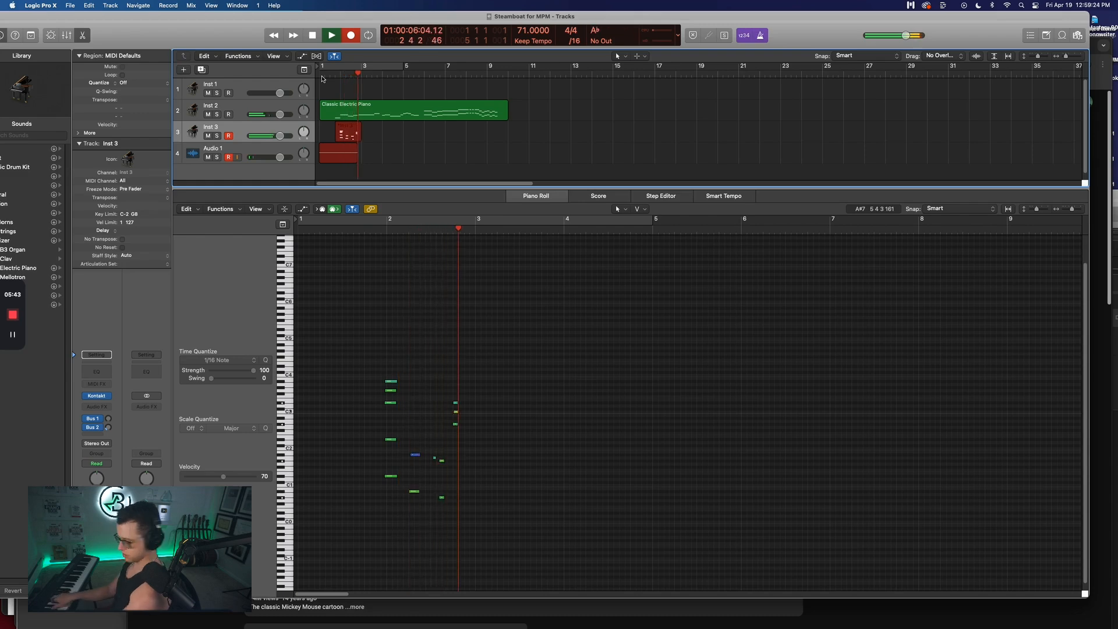
key(space)
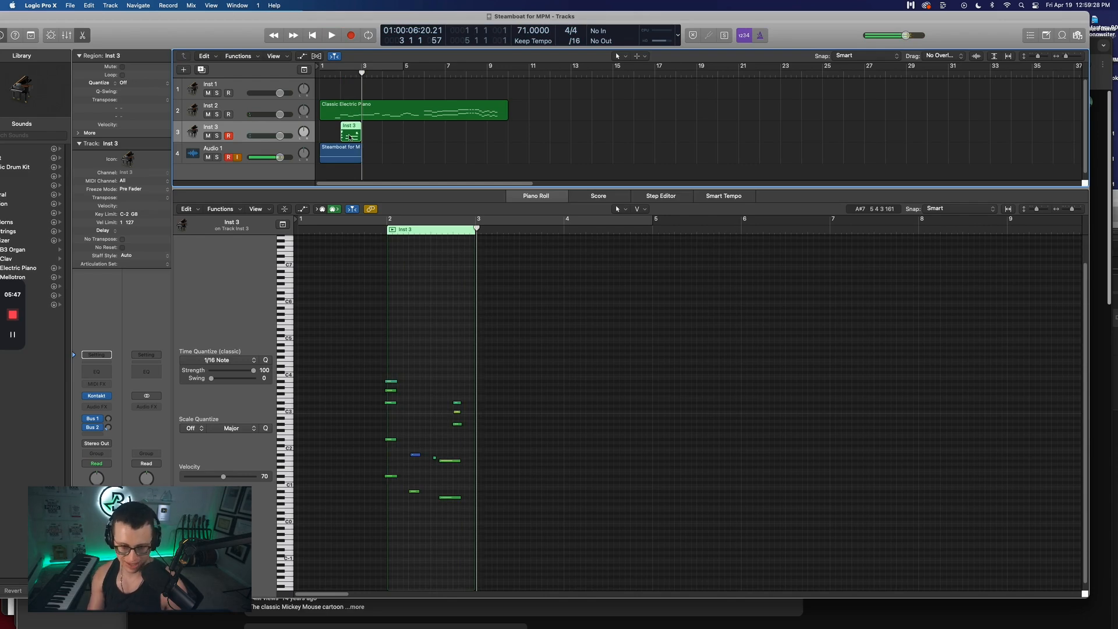
key(Delete)
Record a chord part on Inst 3 from the project start, with one chord per bar from bar 2 over a descending octave bass
click(313, 36)
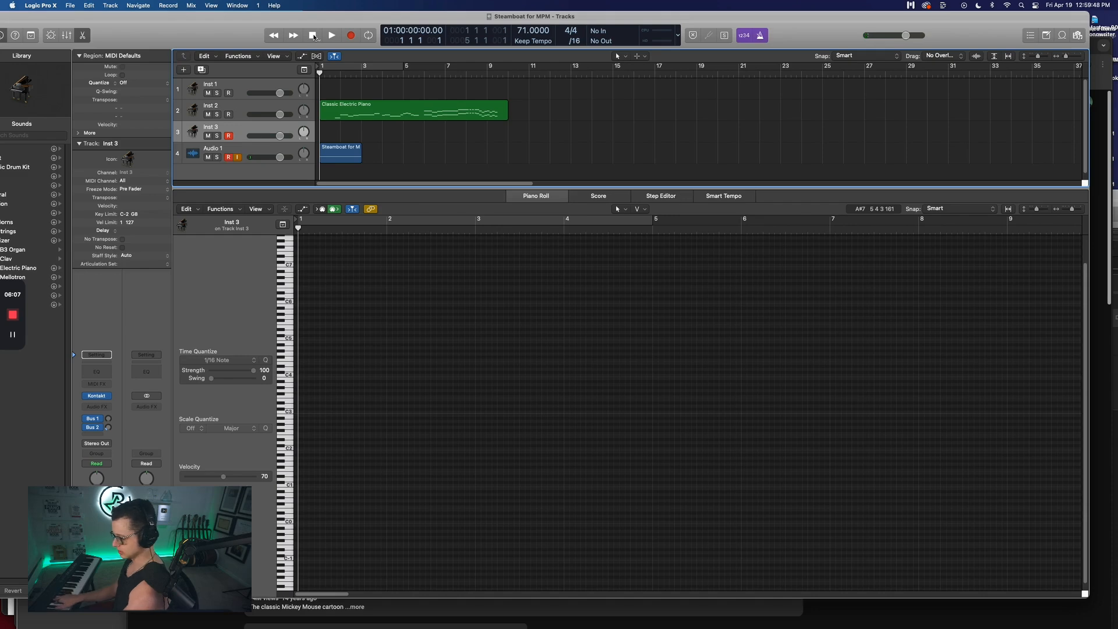
key(r)
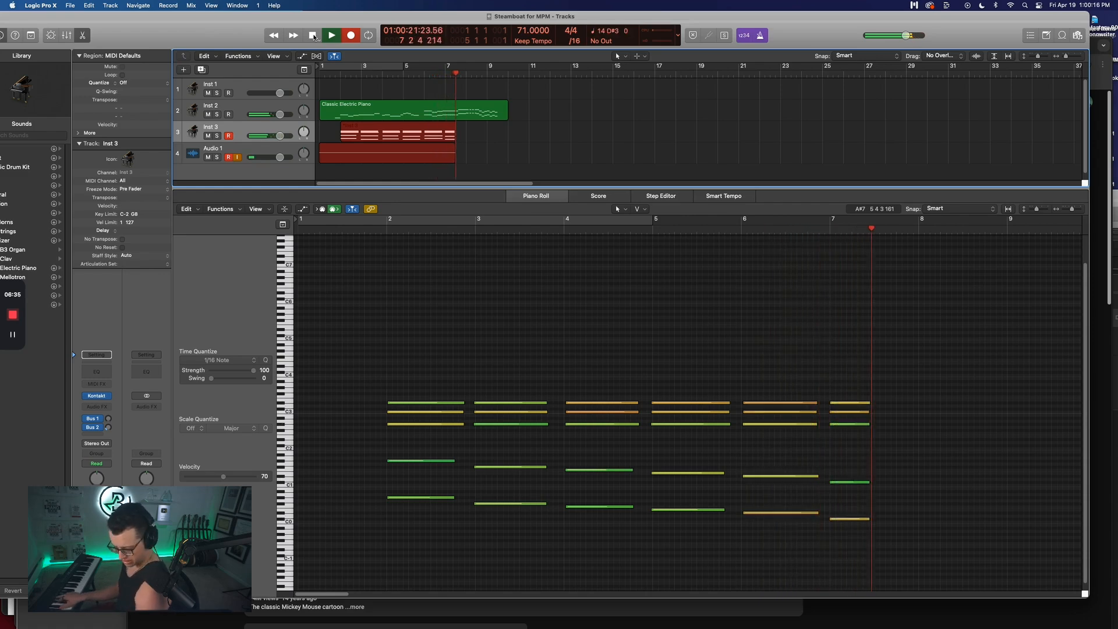
click(313, 36)
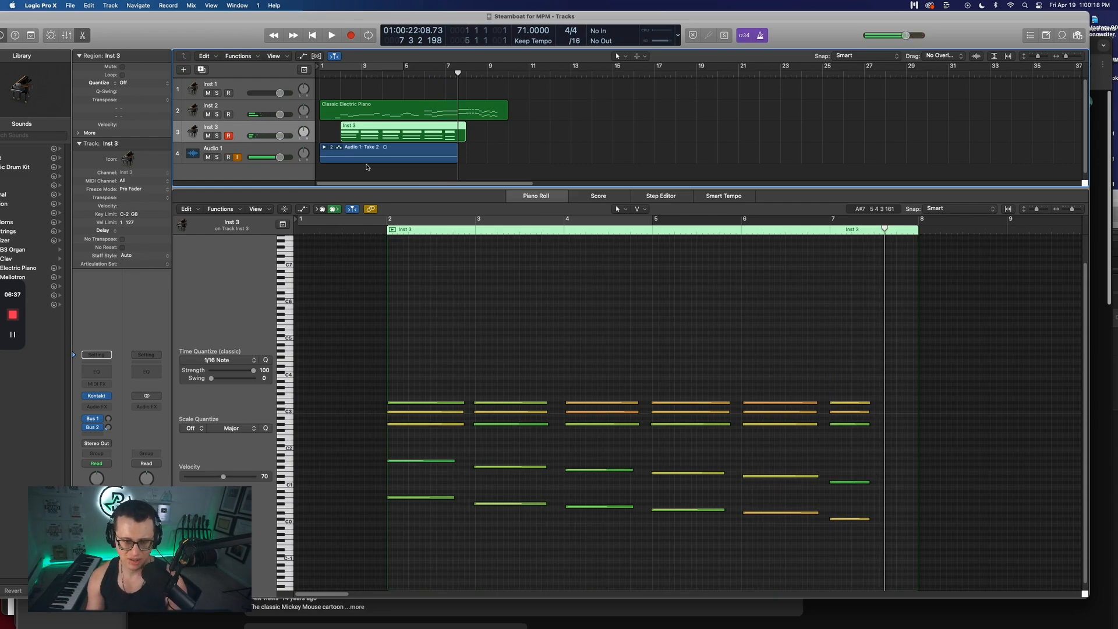
Raise the velocity of the octave bass notes in bars 2 through 6 to about 96 and play the chords from bar 2
click(339, 75)
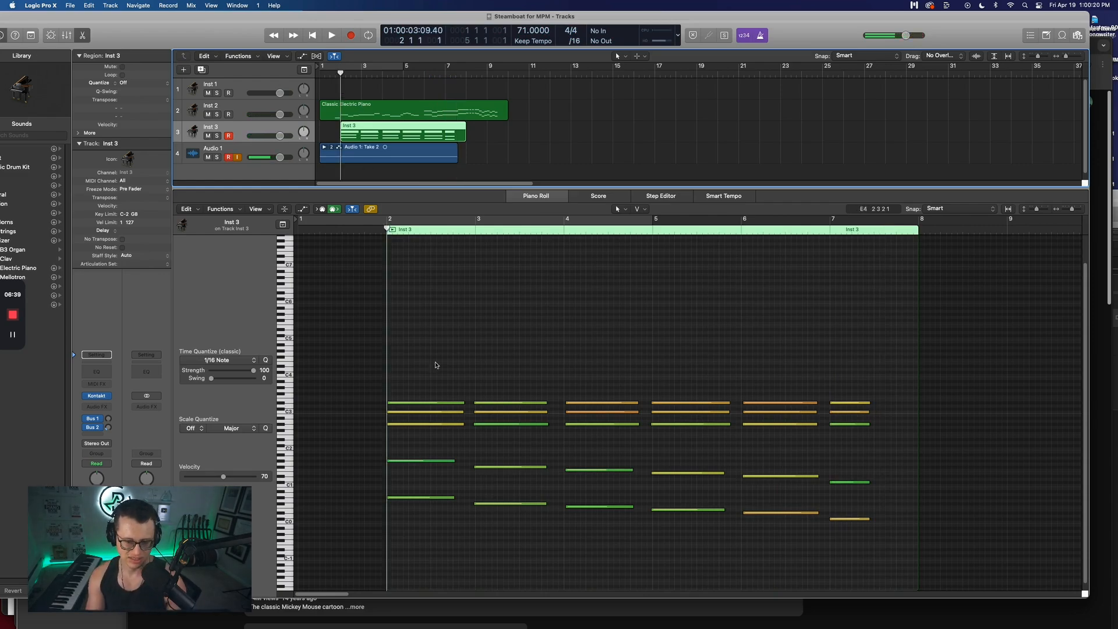
drag(424, 526, 778, 472)
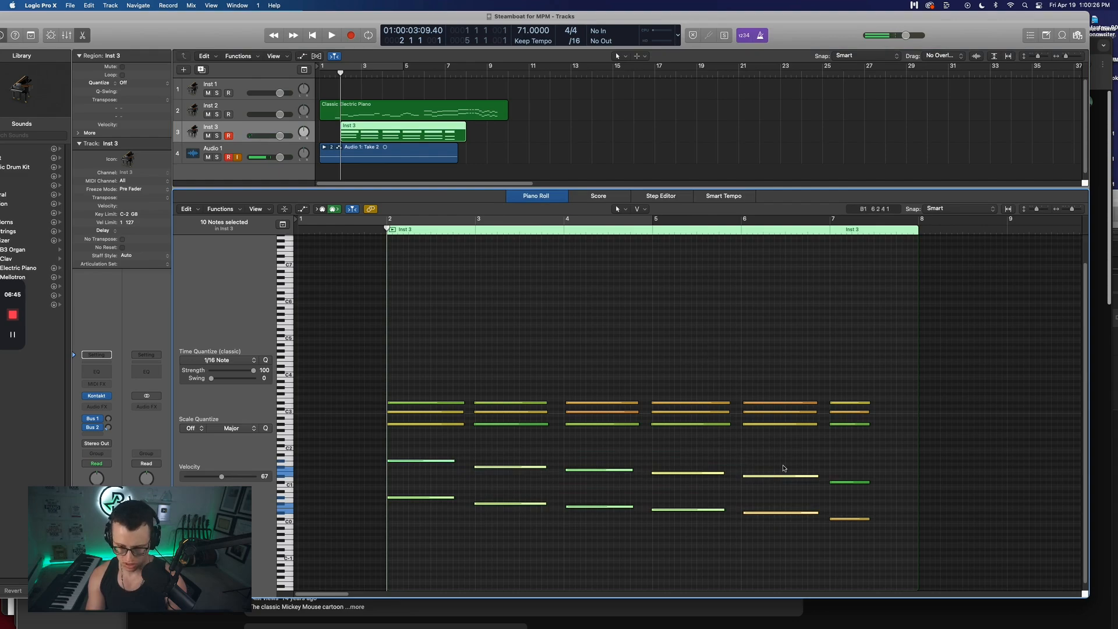
drag(780, 479, 762, 332)
click(407, 313)
key(space)
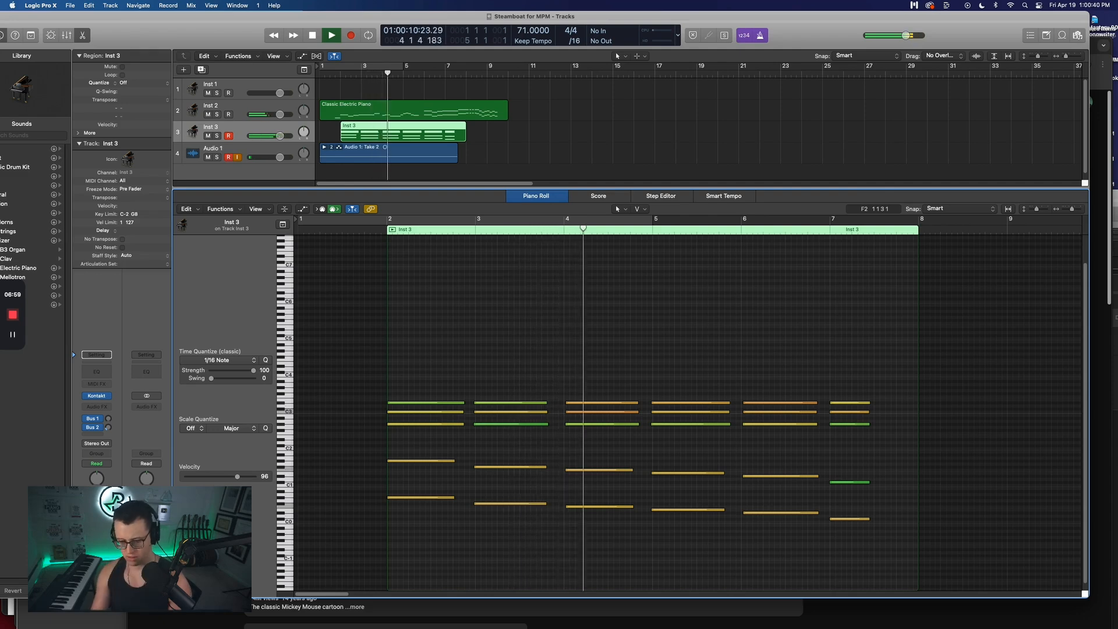
key(space)
Extend the chord and bass notes in bars 2 through 6 to fill their whole bars, and delete the bar 7 notes
drag(428, 361, 769, 564)
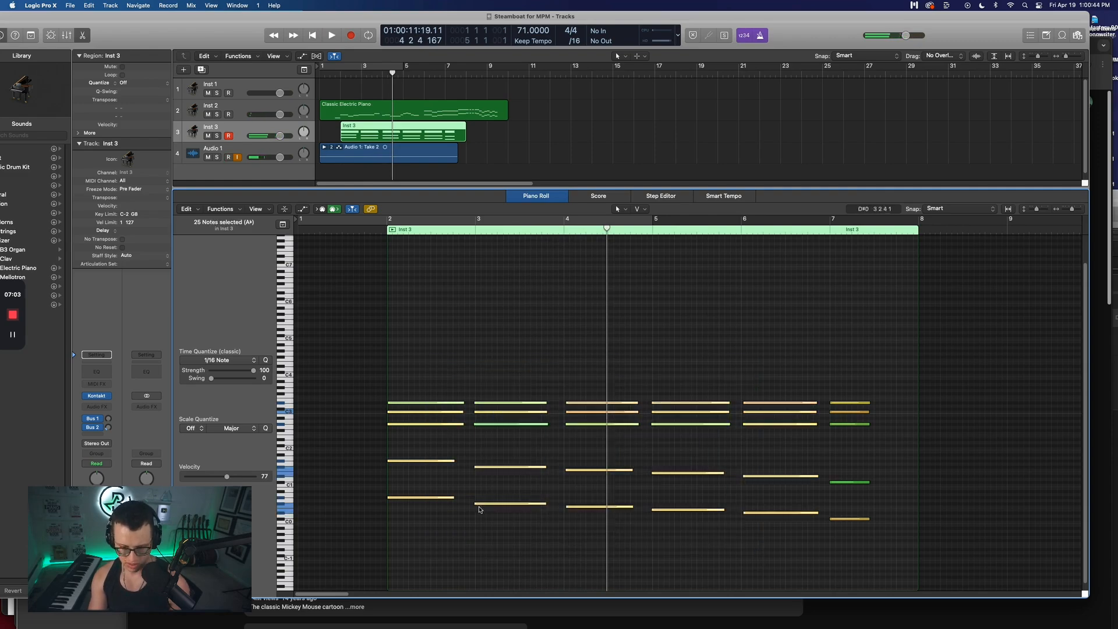
mouse_move(453, 498)
mouse_down()
mouse_move(473, 496)
mouse_move(431, 496)
mouse_move(475, 495)
mouse_up()
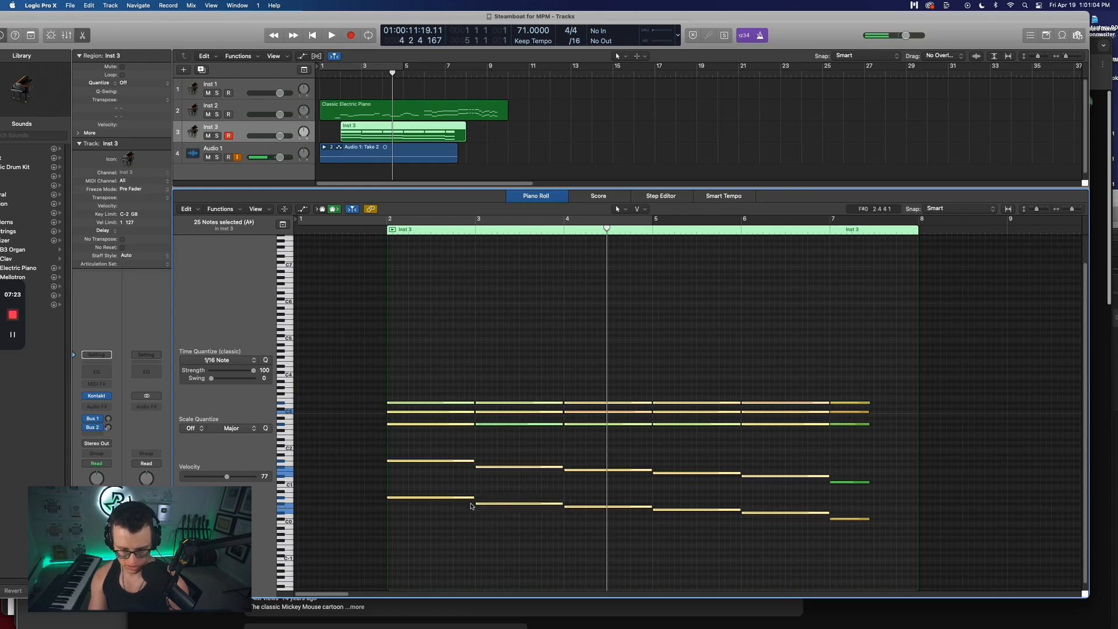
mouse_move(475, 497)
mouse_down()
mouse_move(465, 499)
mouse_move(475, 497)
mouse_up()
drag(856, 379, 880, 600)
key(Delete)
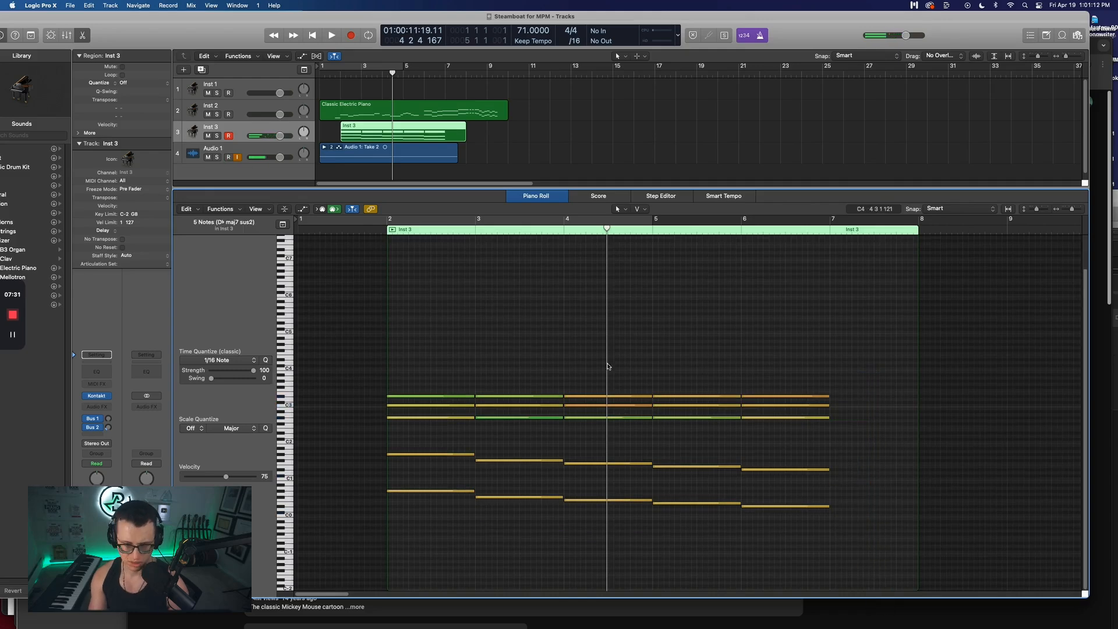
Play the chord part with the melody from the start of bar 2 to the end of bar 7
click(391, 232)
key(space)
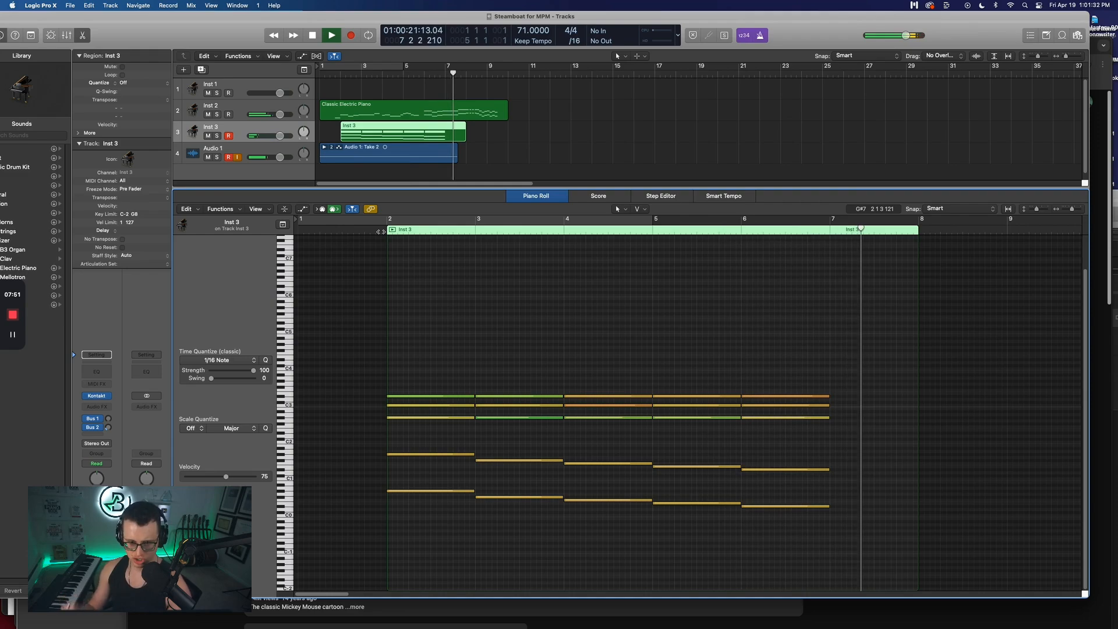
key(space)
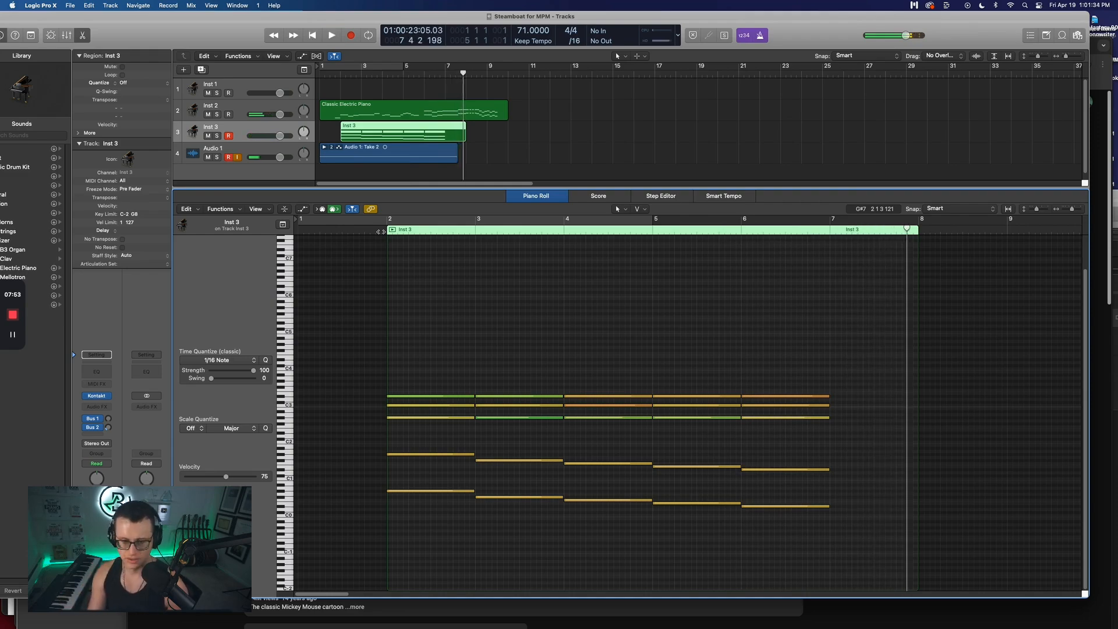
Replay the passage from bar 5 into bar 6 to check the bar 6 chord against the melody
click(417, 71)
key(space)
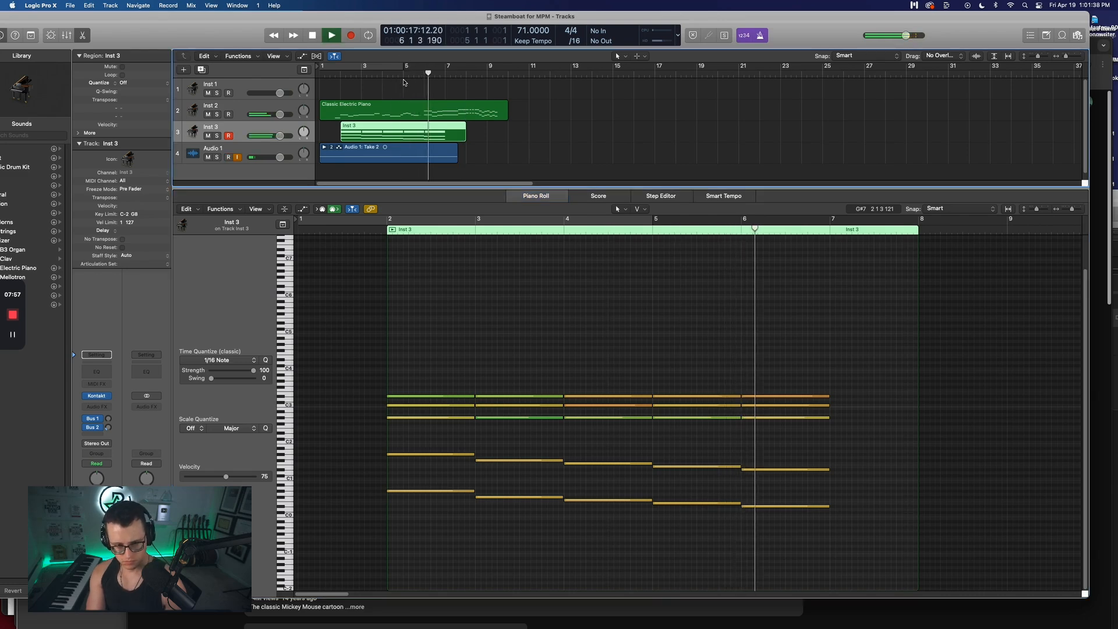
click(402, 75)
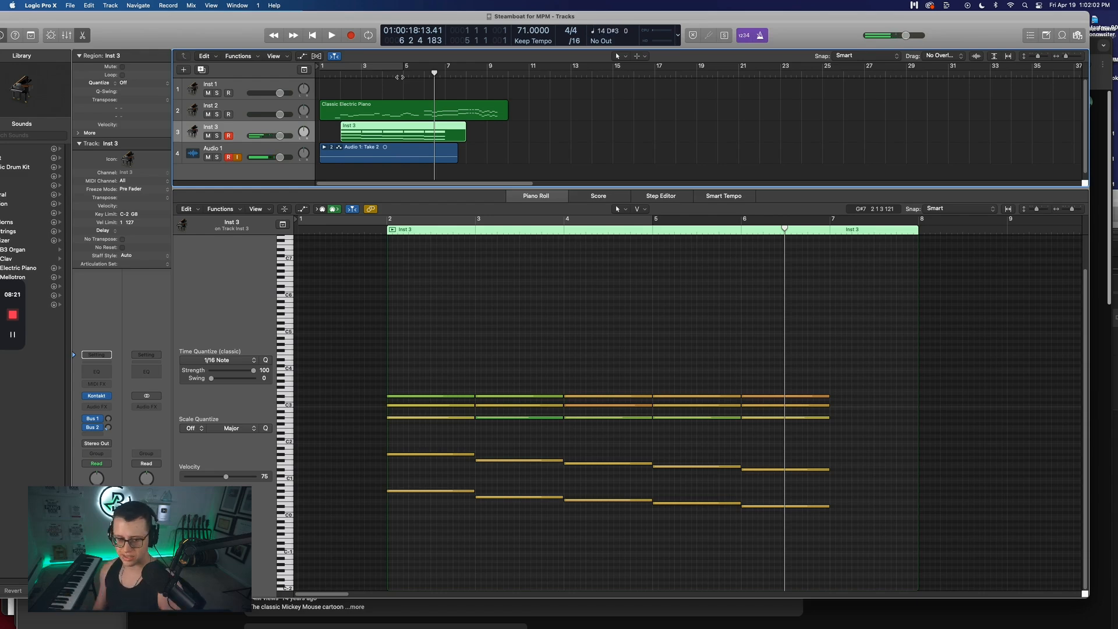
click(816, 251)
click(828, 228)
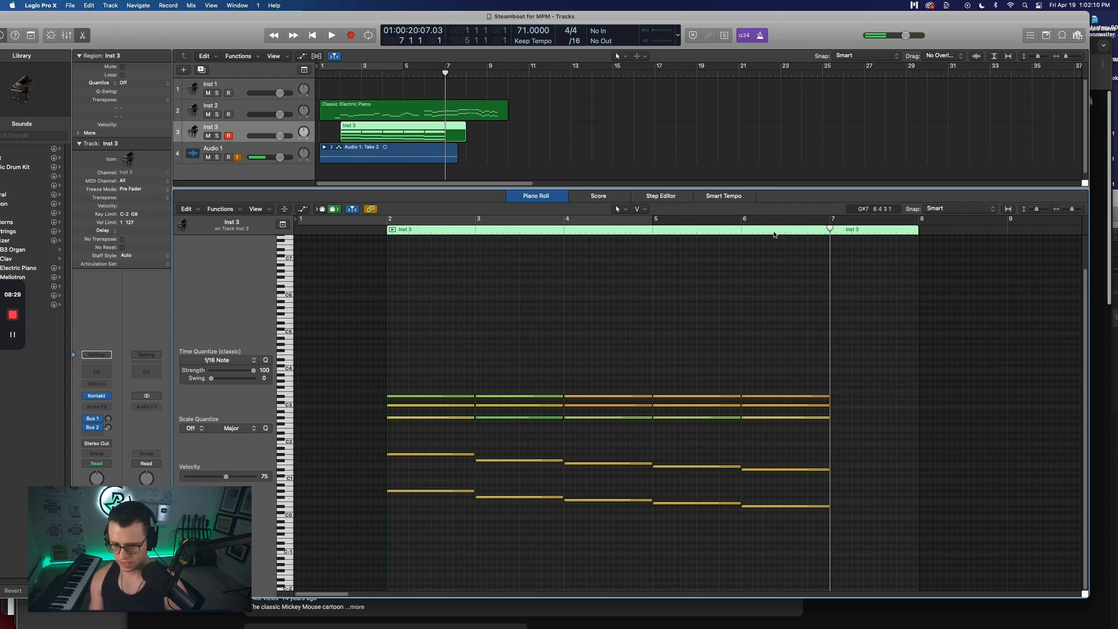
click(740, 233)
key(space)
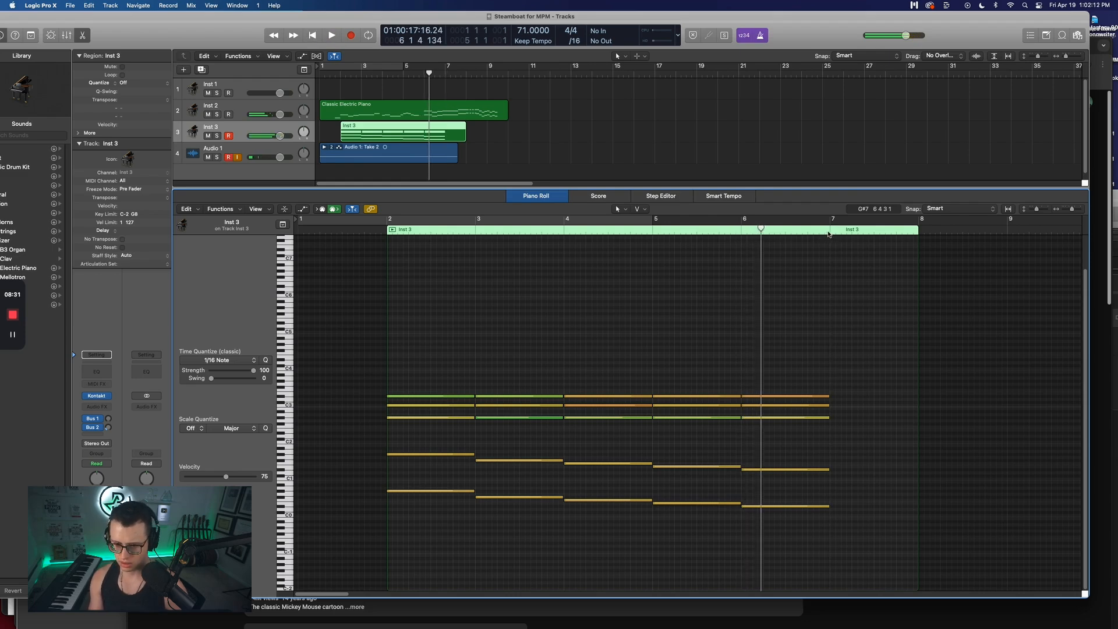
Delete the bar 6 notes on Inst 3 and record new chords over bars 6 and 7 with the bass changing every half bar
drag(808, 533, 789, 379)
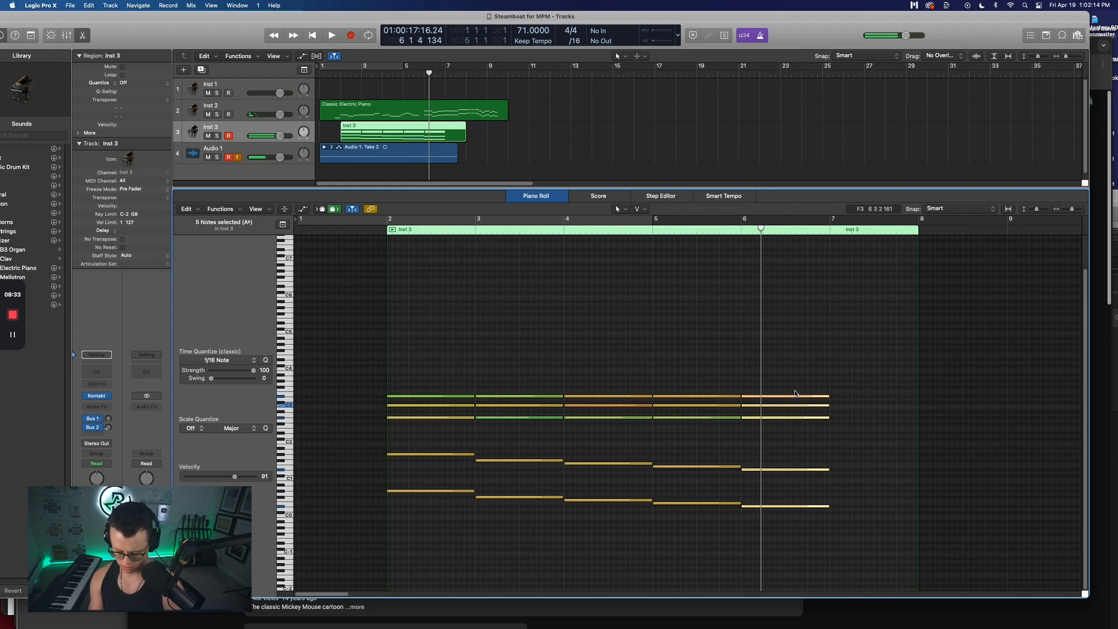
key(Delete)
drag(760, 229, 742, 231)
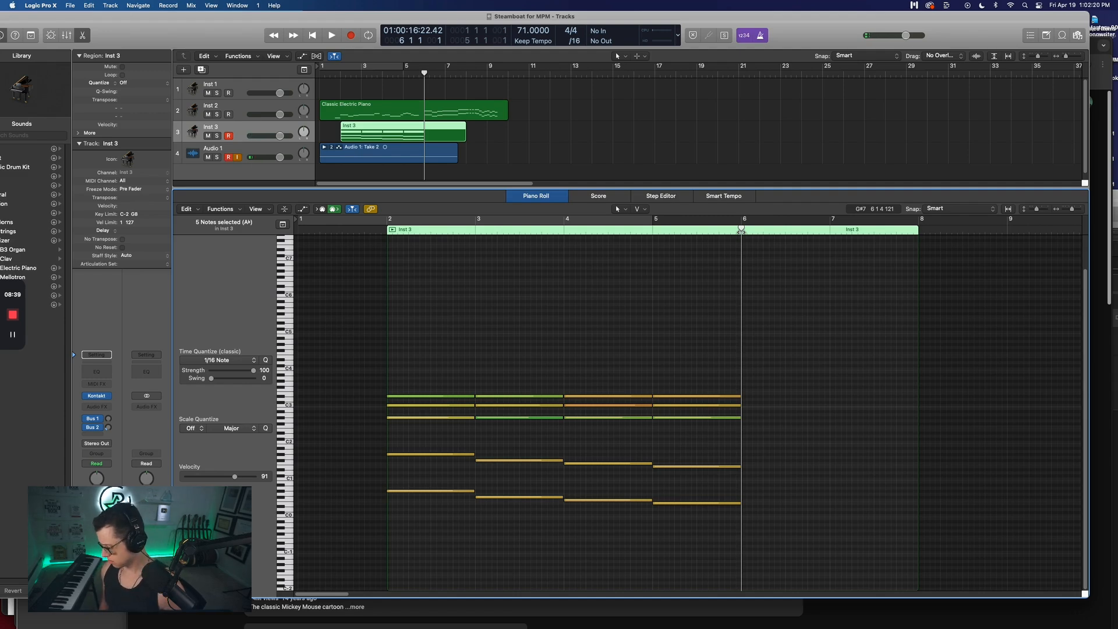
click(742, 233)
key(space)
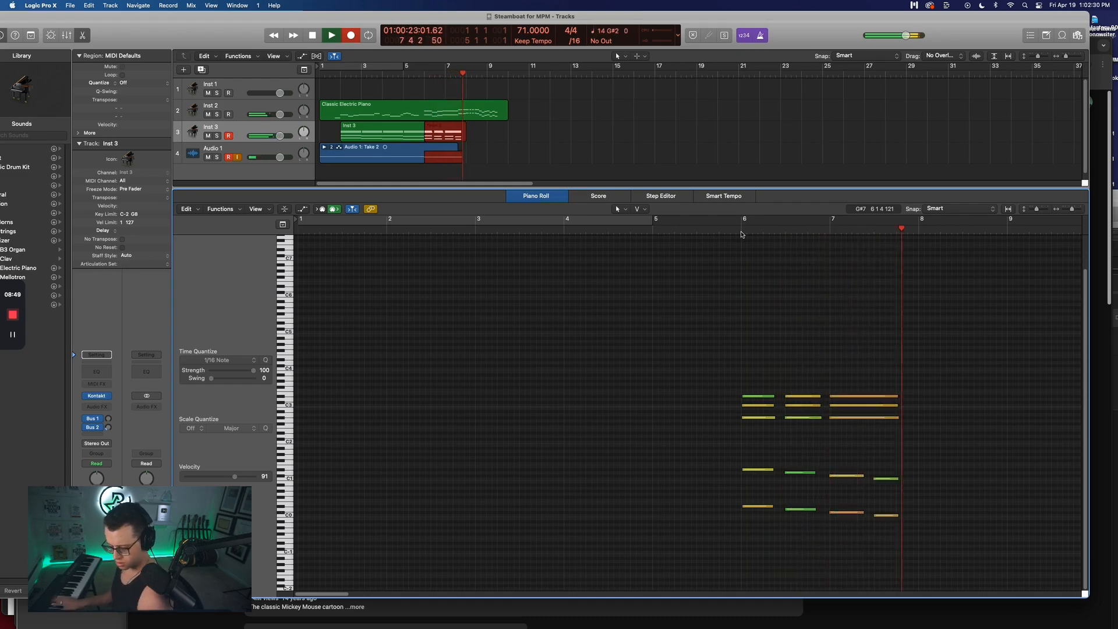
key(space)
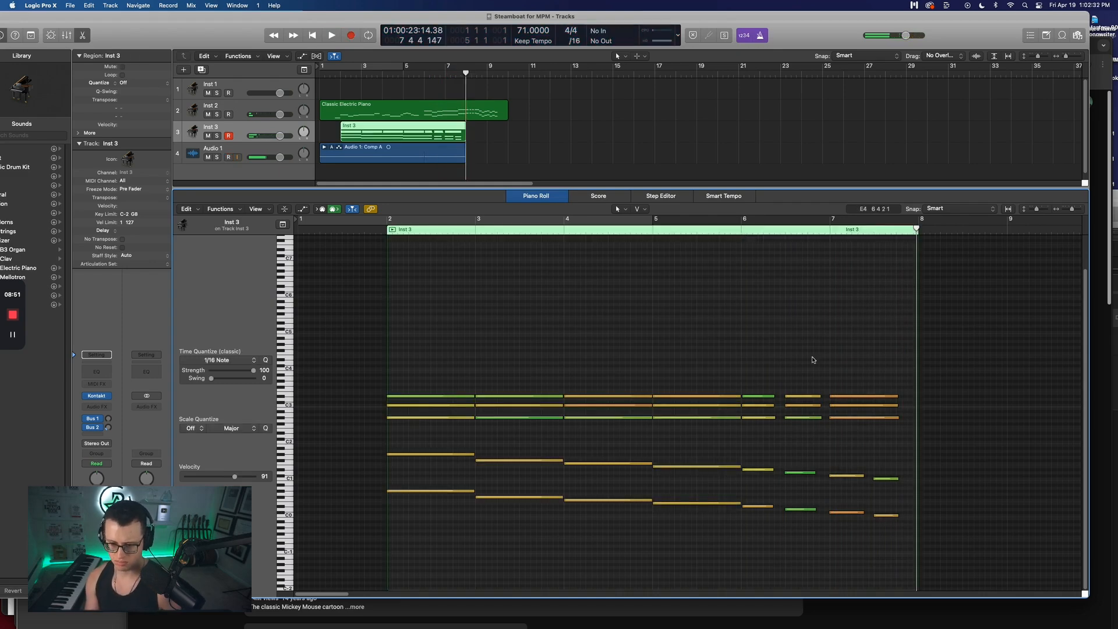
Play back bars 6 and 7, delete the three upper chord notes in bar 7, and quantize the remaining notes there to 1/16
double_click(738, 232)
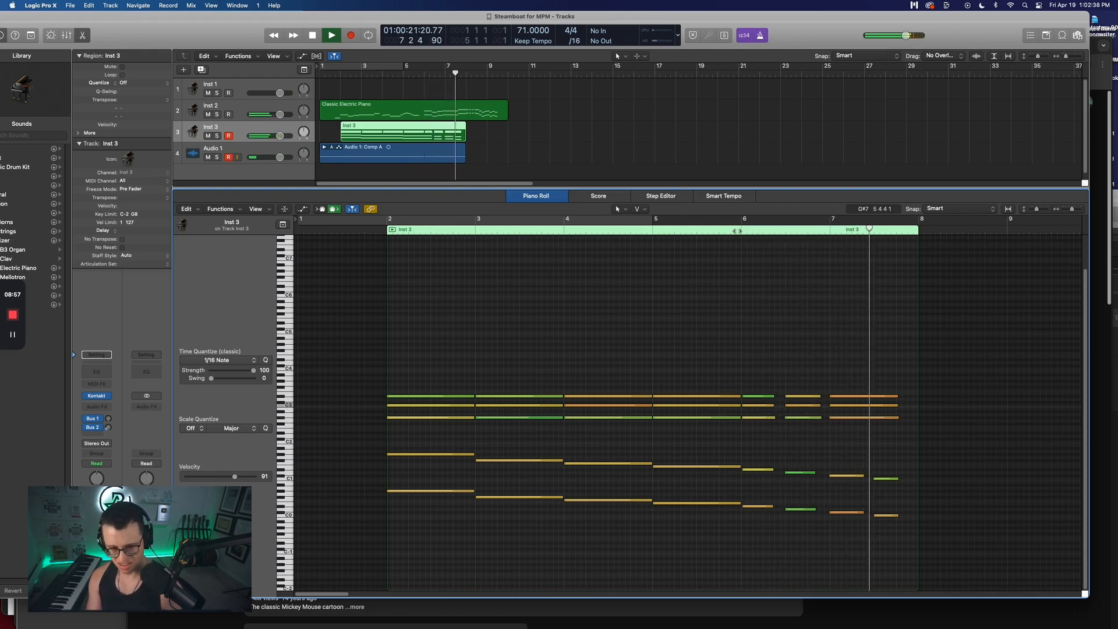
key(space)
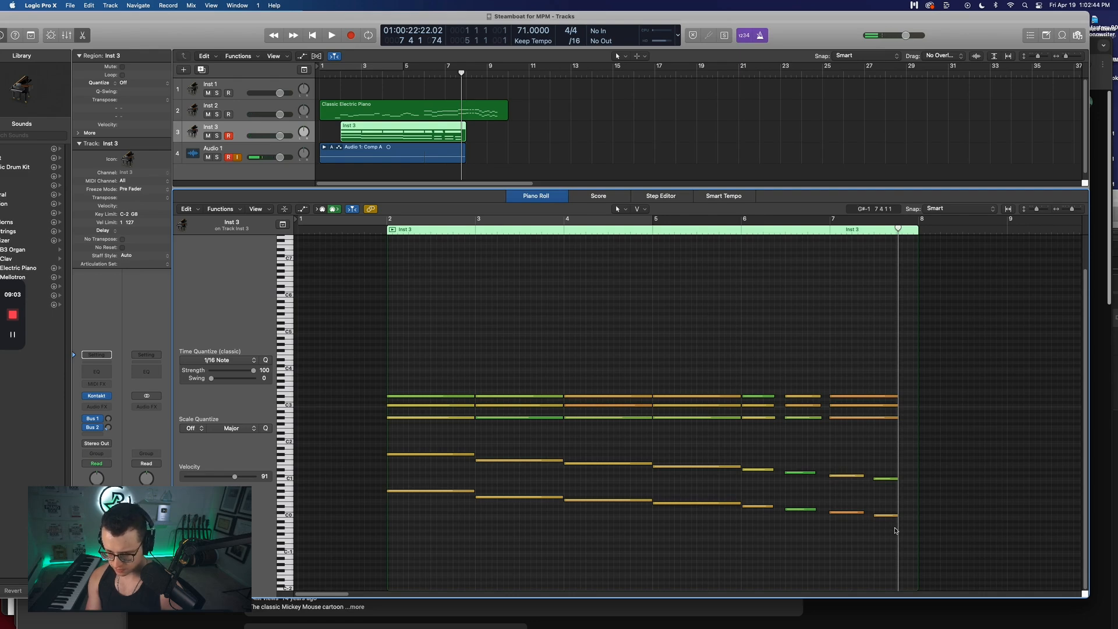
drag(885, 433, 863, 393)
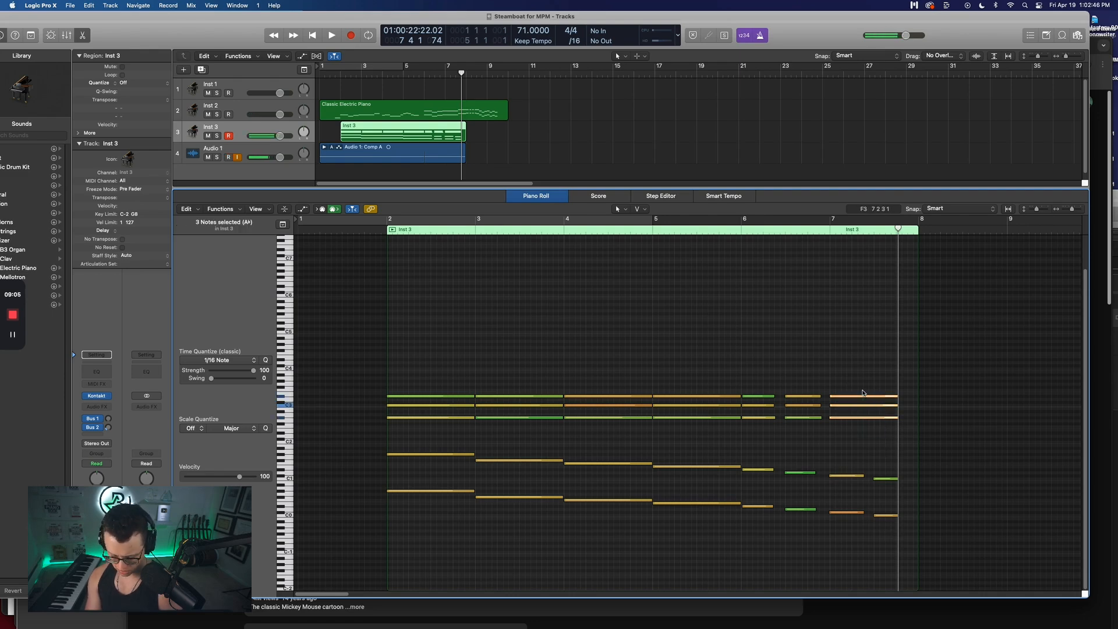
drag(763, 380, 801, 430)
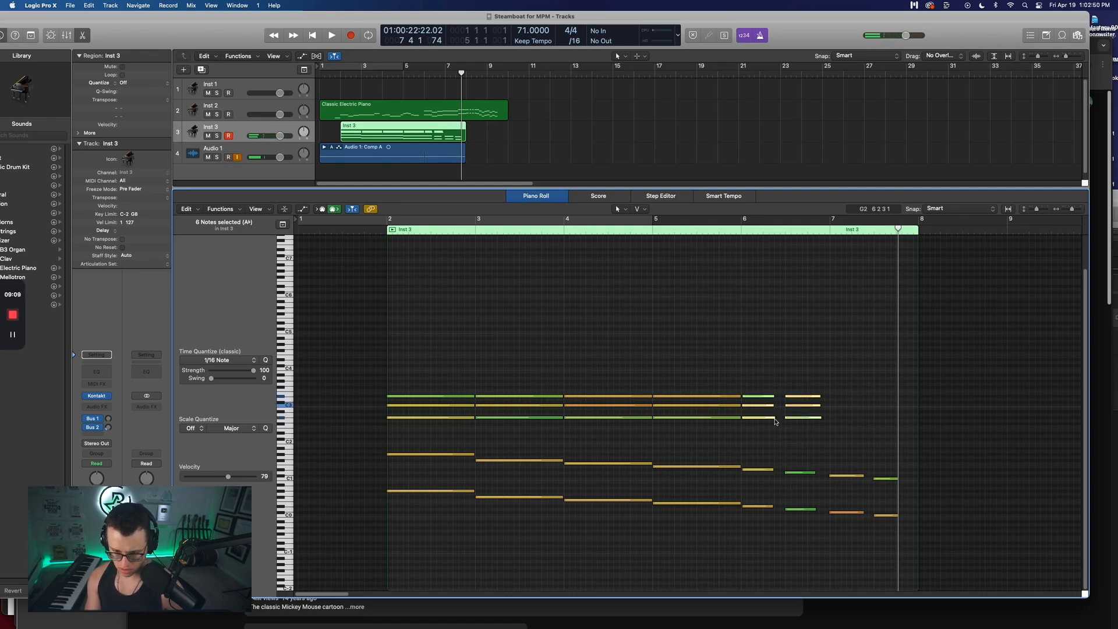
drag(763, 362, 890, 539)
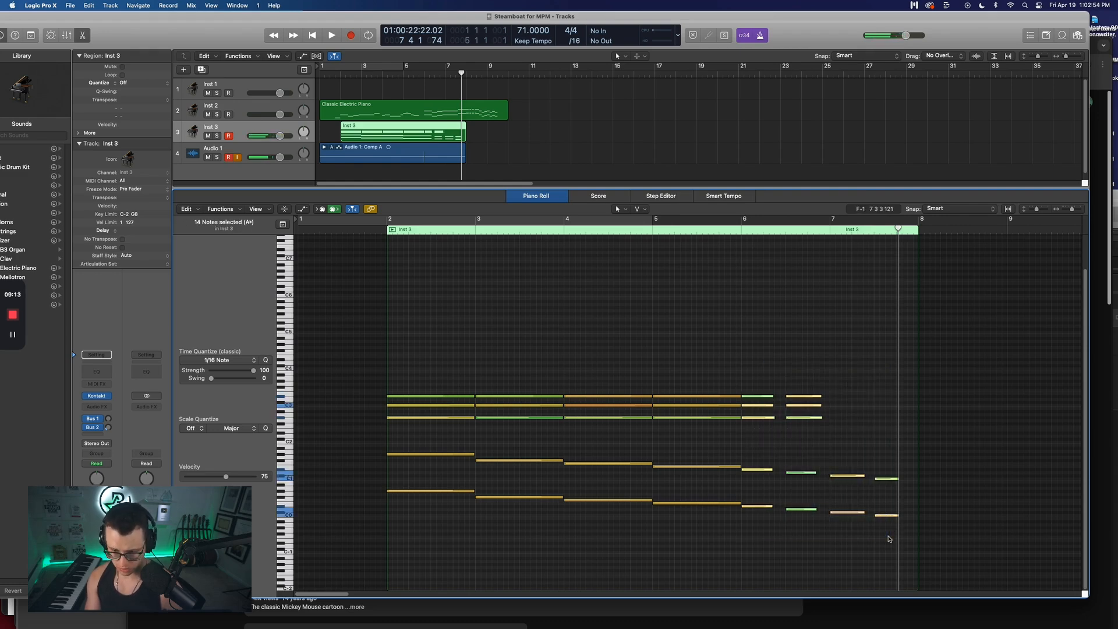
Lengthen the chord and bass notes in bars 6 and 7 to fill each half bar, and copy the bar 6 upper chords into bar 7
drag(759, 378, 785, 417)
drag(763, 453, 792, 507)
drag(844, 445, 873, 513)
click(816, 441)
drag(816, 440, 874, 399)
key(super+z)
drag(778, 399, 866, 400)
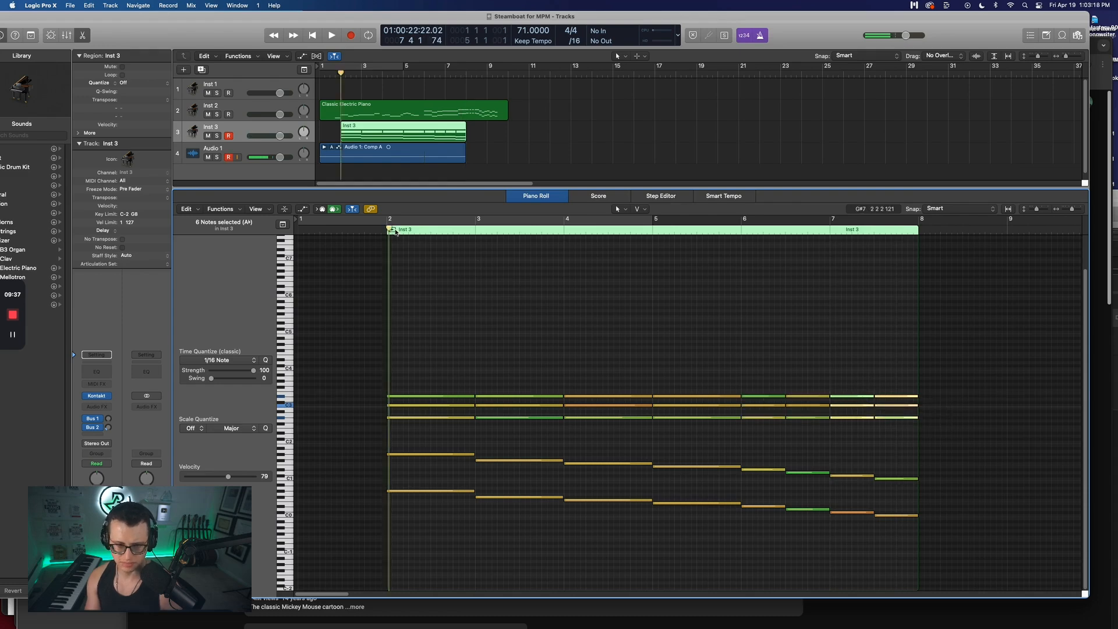
click(412, 216)
key(space)
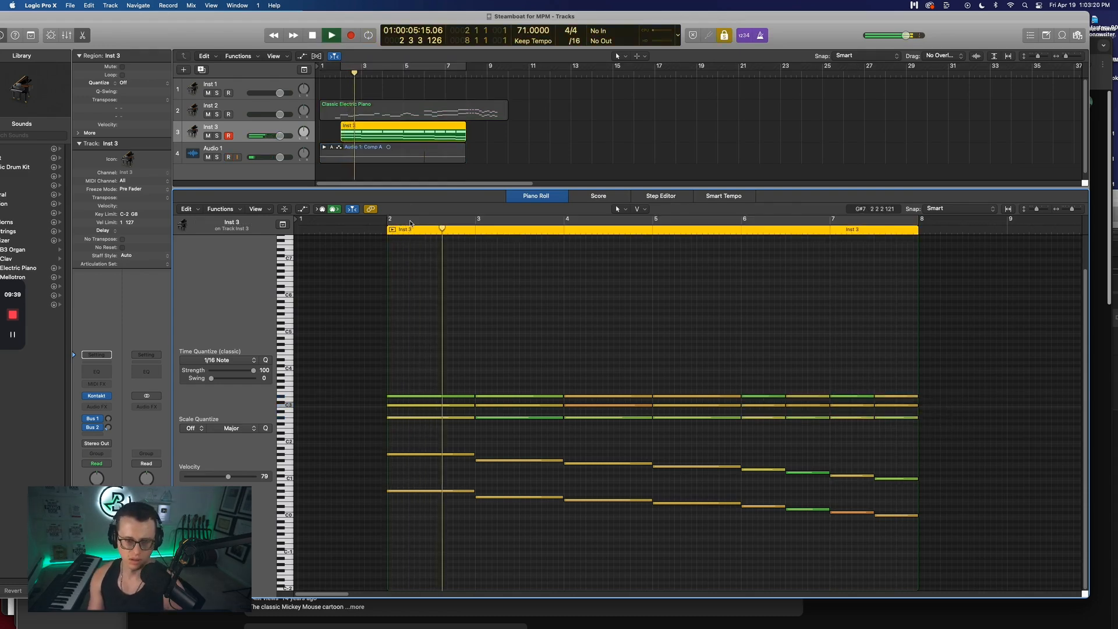
key(c)
key(space)
Play the arrangement from the start while slightly lowering the Inst 3 track's volume, and place the playhead at bar 8
click(254, 151)
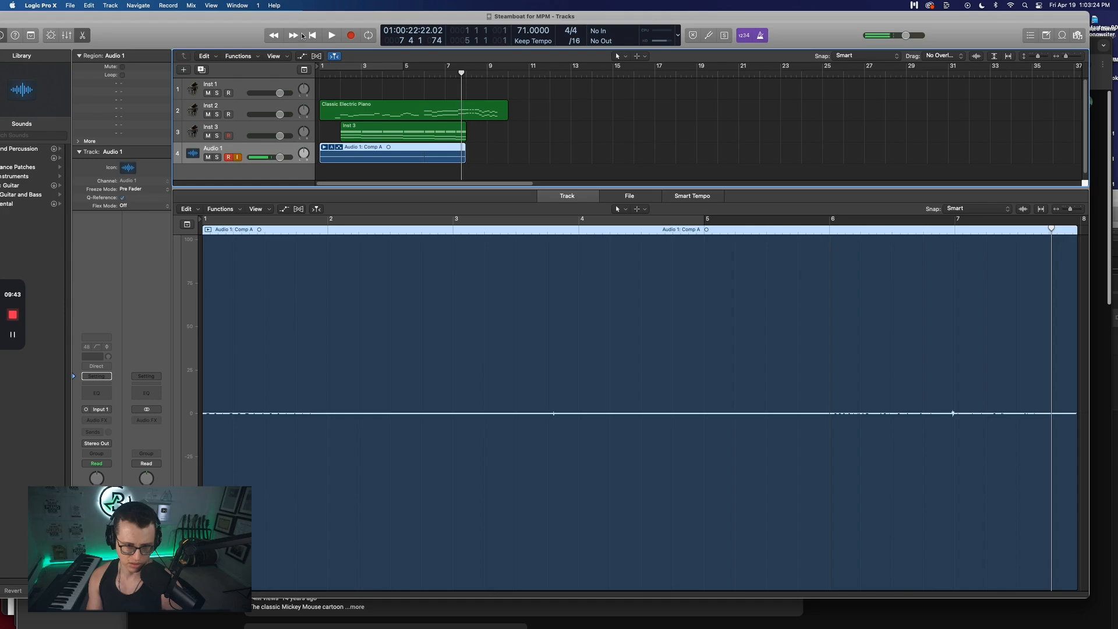
click(311, 36)
key(space)
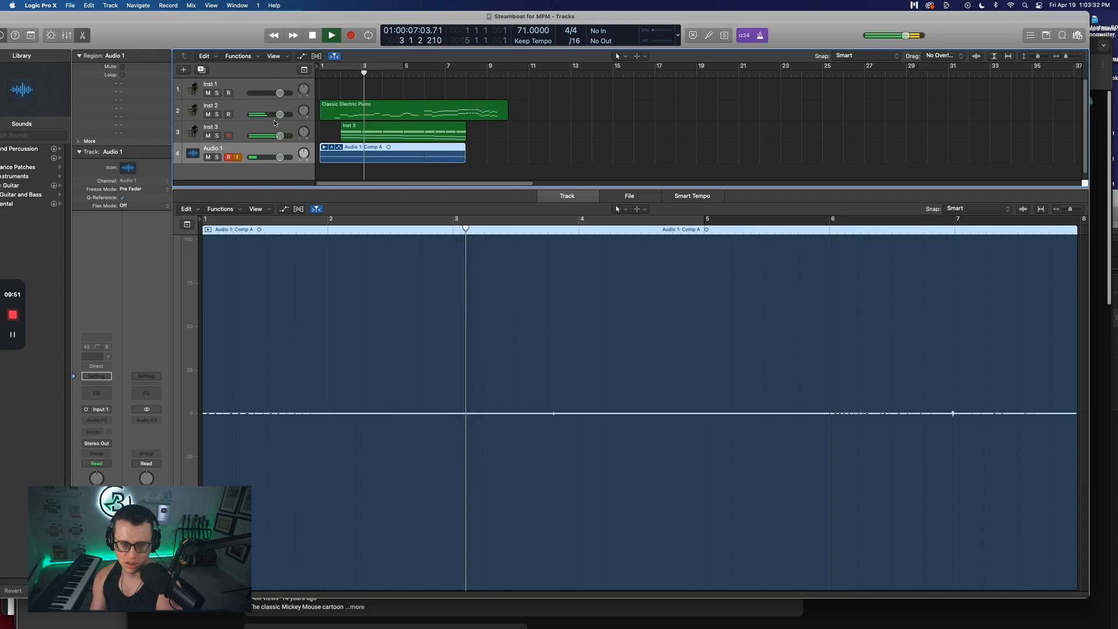
drag(282, 138, 277, 135)
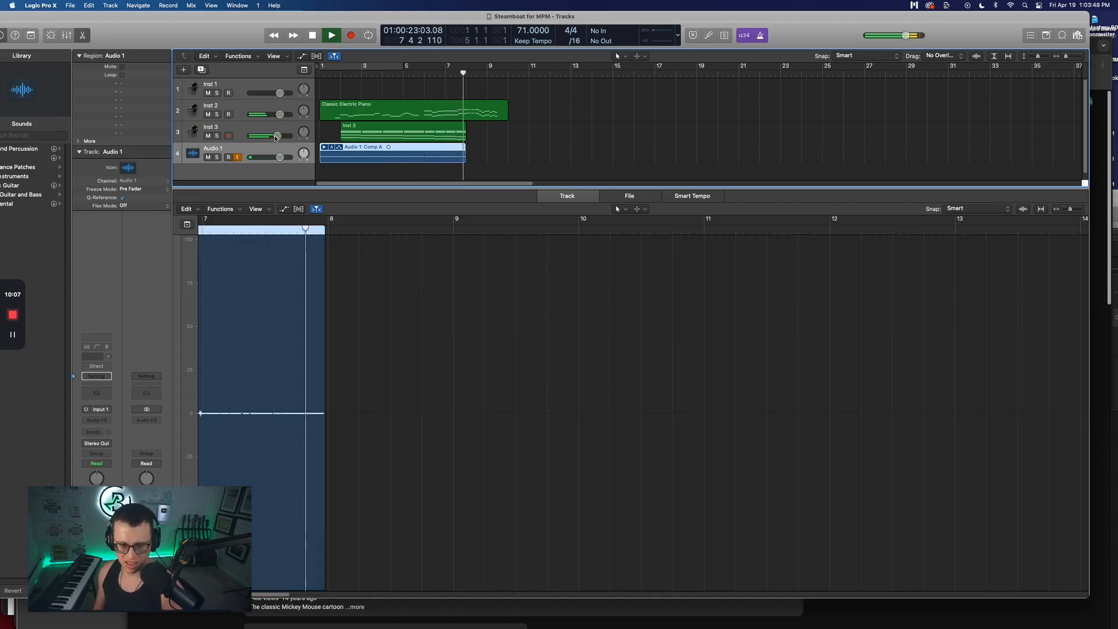
key(space)
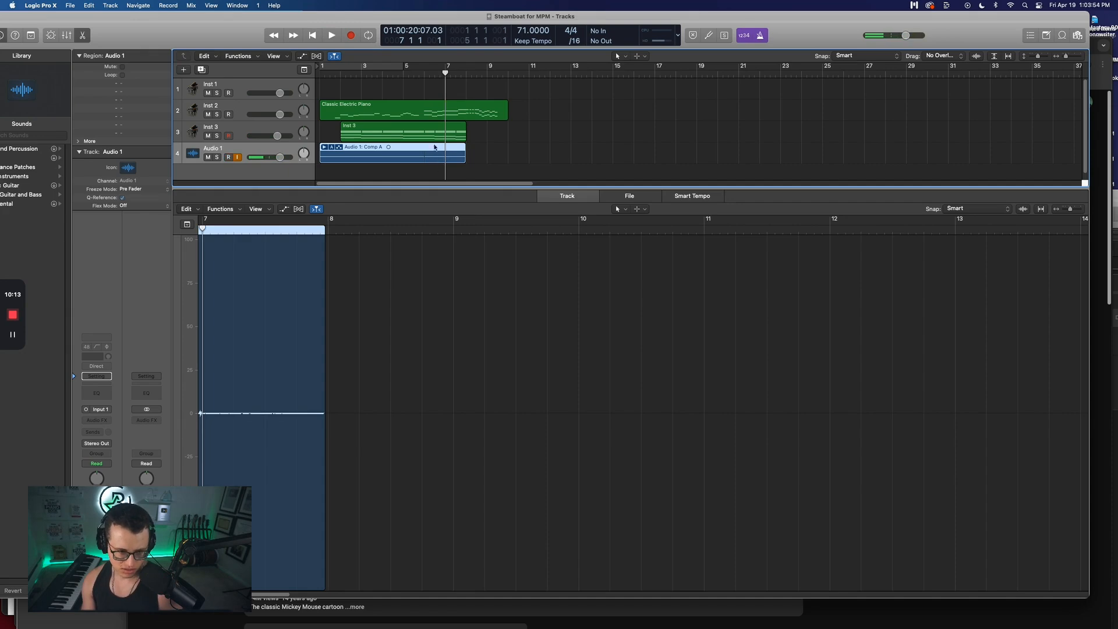
click(460, 76)
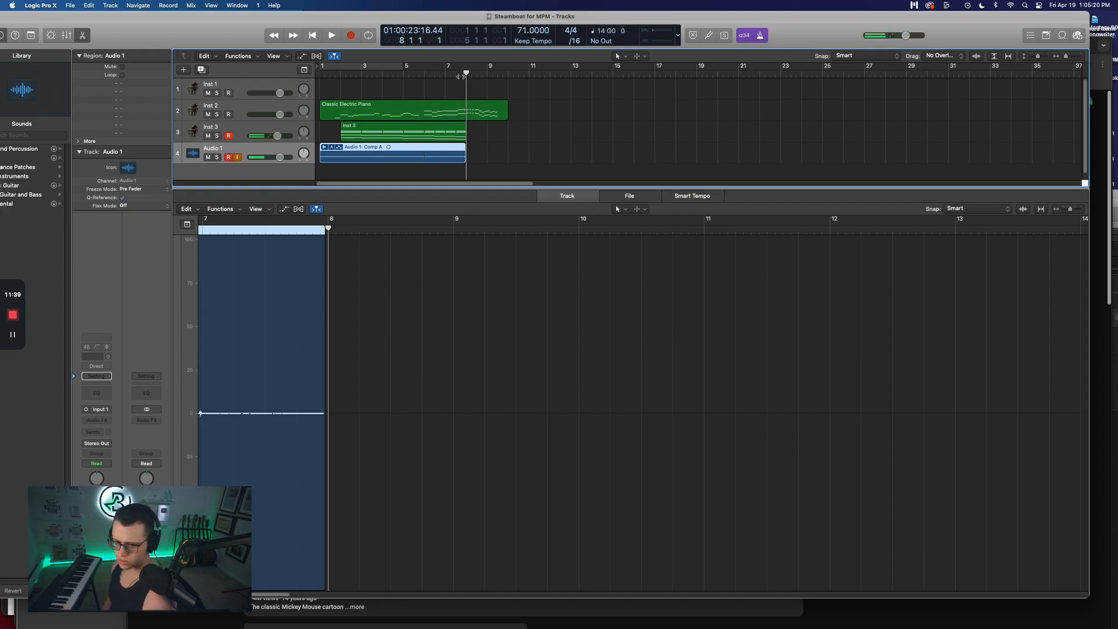
Switch to Native Access to check the Session Strings Pro installation, and return to the Logic Pro project
key(comma)
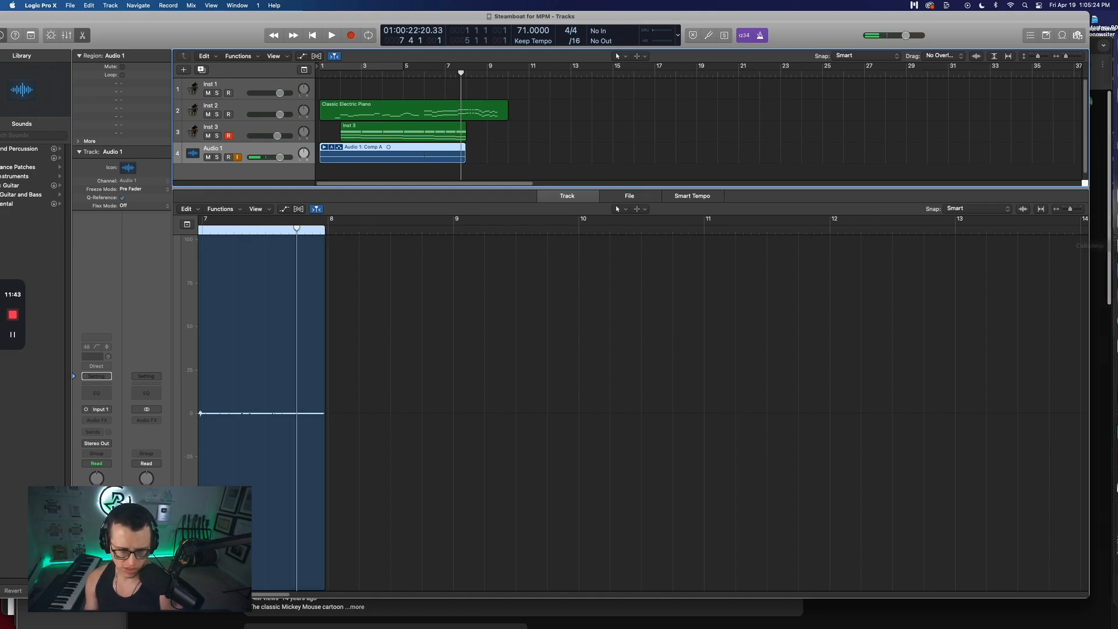
mouse_move(1110, 433)
click(1109, 397)
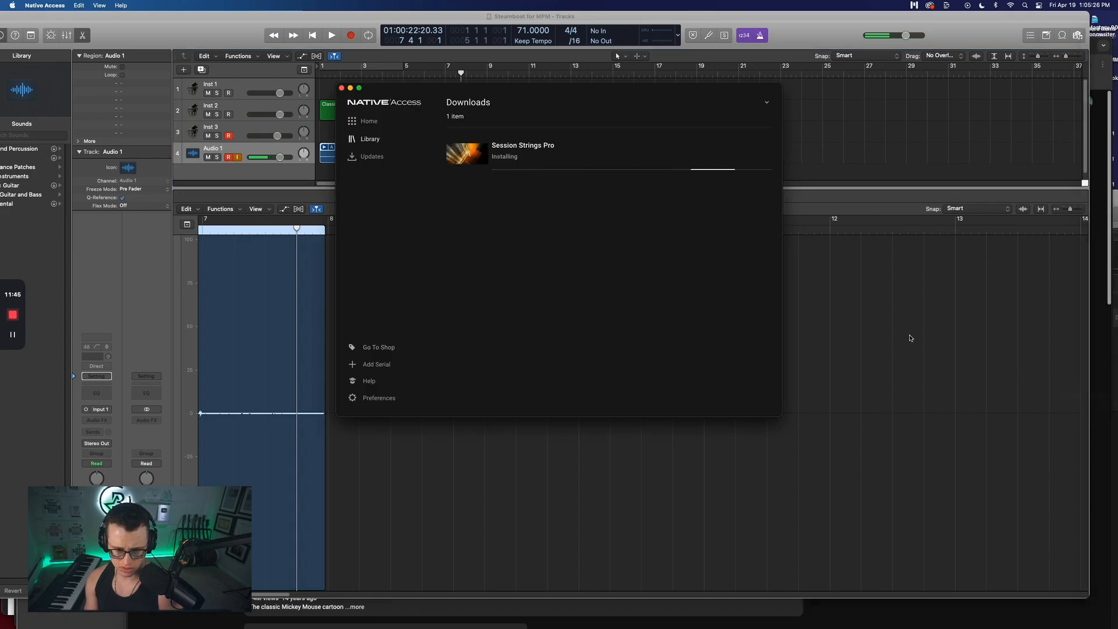
key(super+Tab)
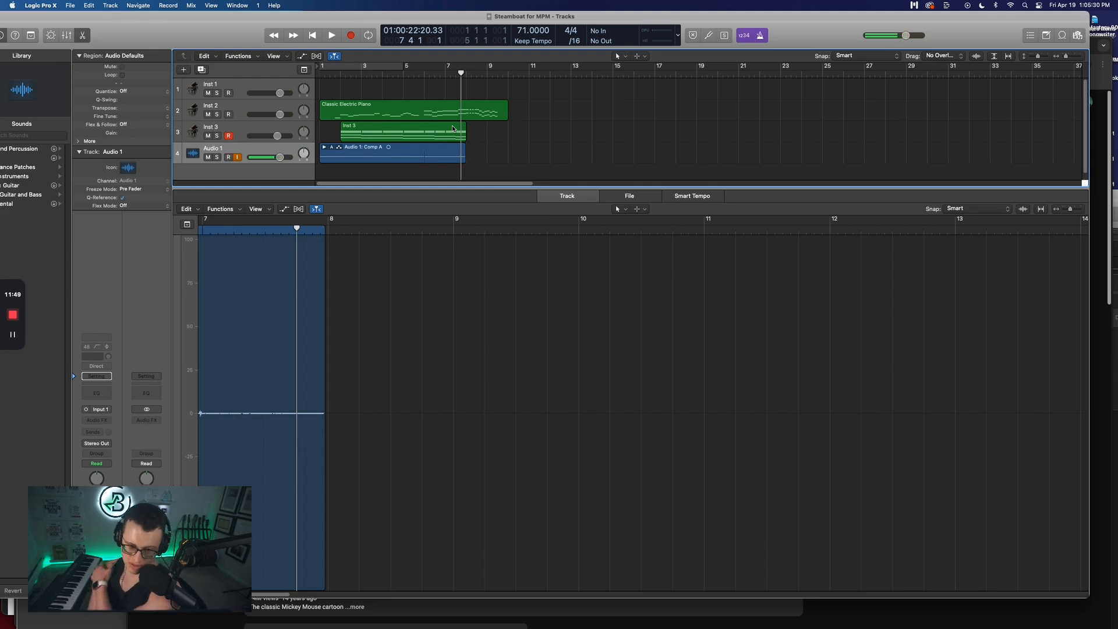
Place the playhead at bar 8, select the Inst 3 and Audio 1 tracks, and enlarge the tracks area
click(467, 72)
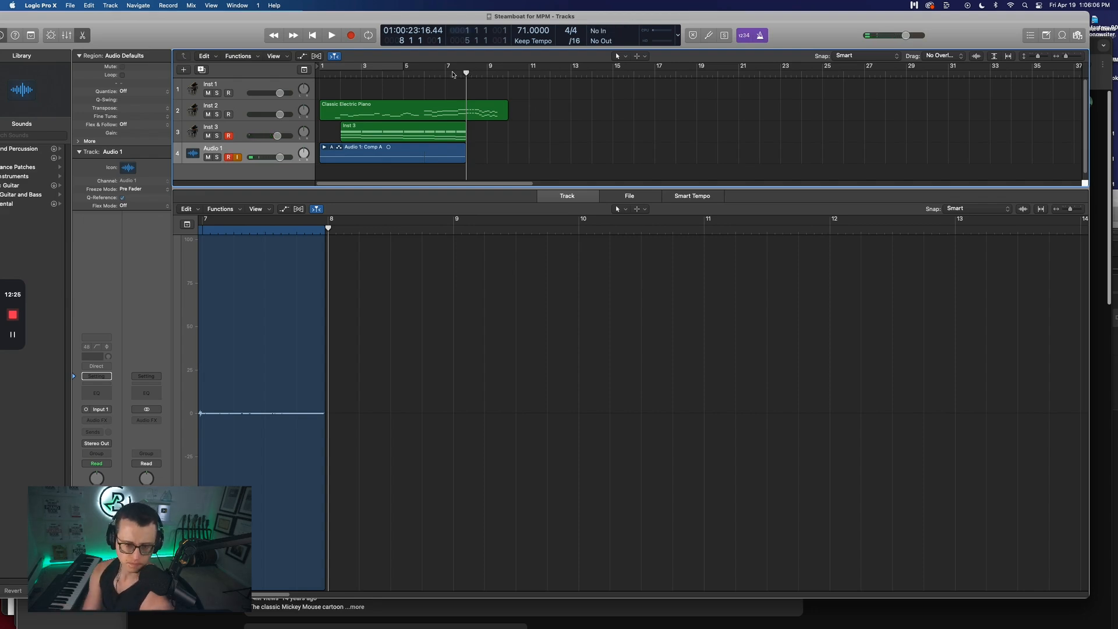
click(460, 113)
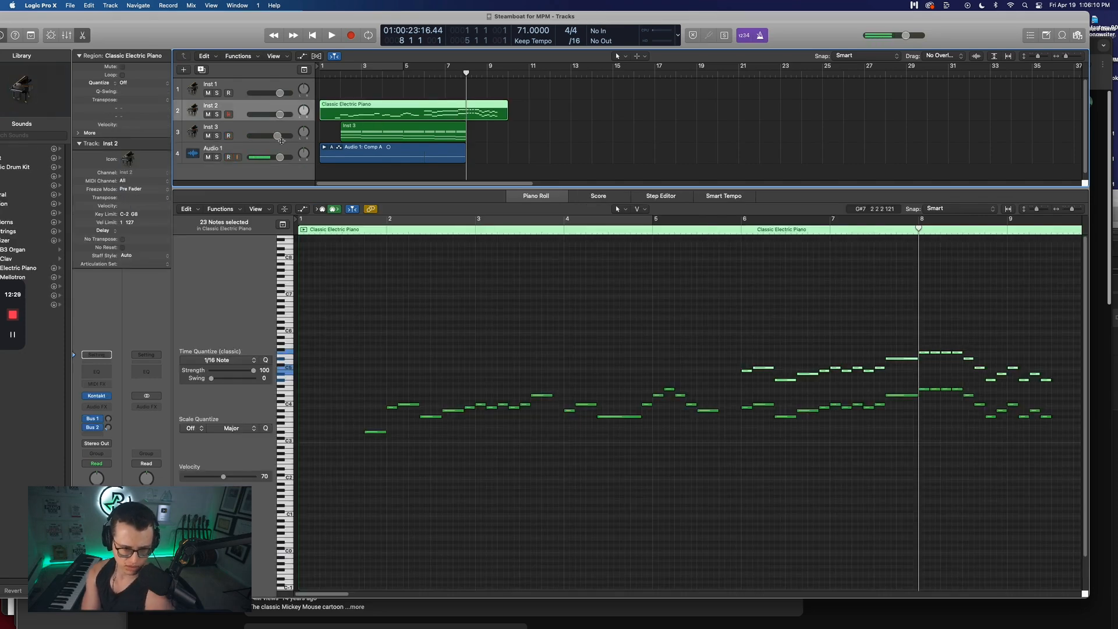
click(245, 135)
click(237, 150)
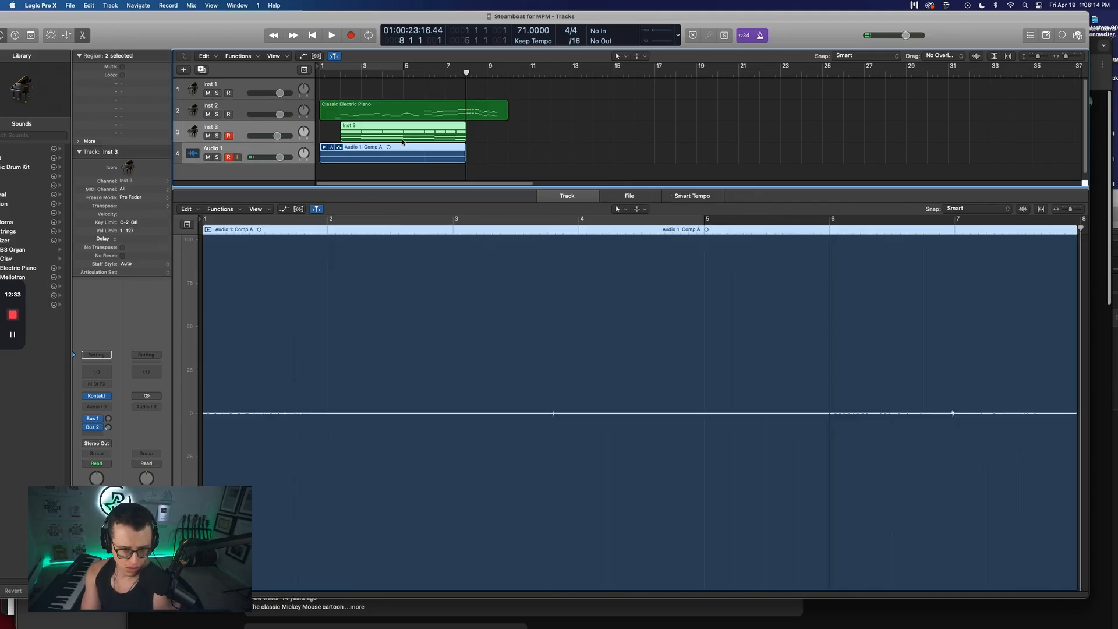
drag(464, 75, 464, 75)
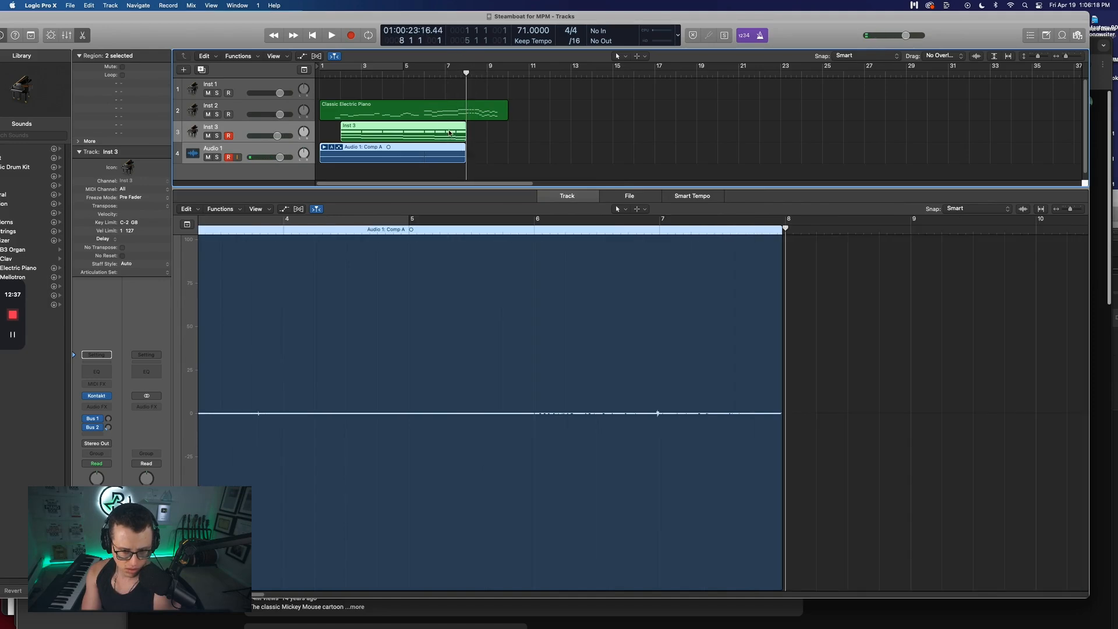
drag(460, 188, 459, 273)
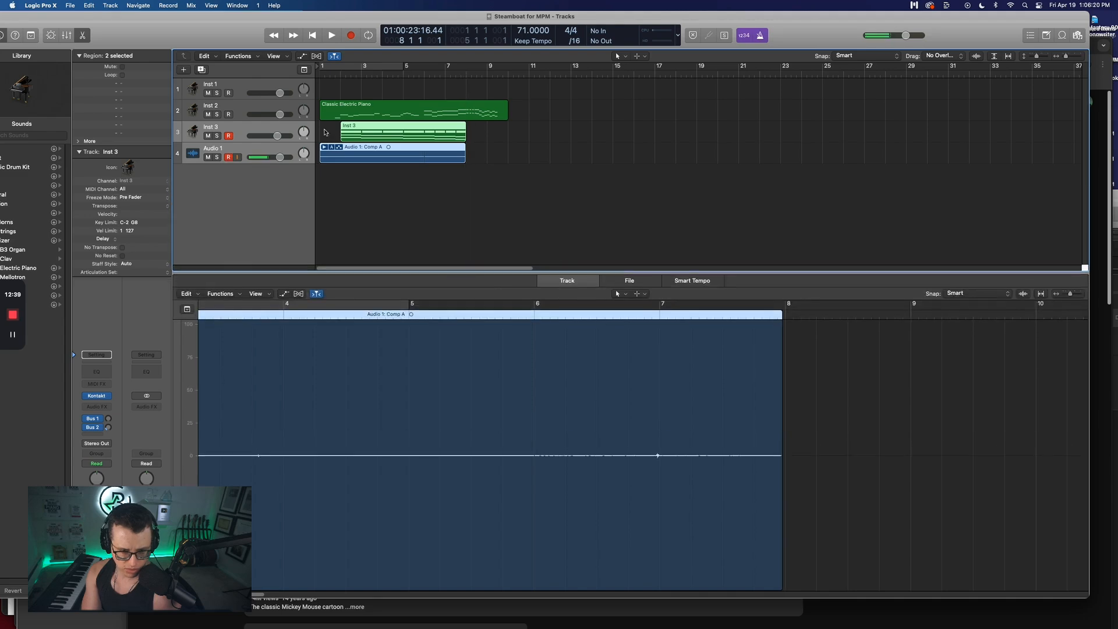
Show the Inst 3 region's notes in the Piano Roll and play back the end of bar 7
click(367, 139)
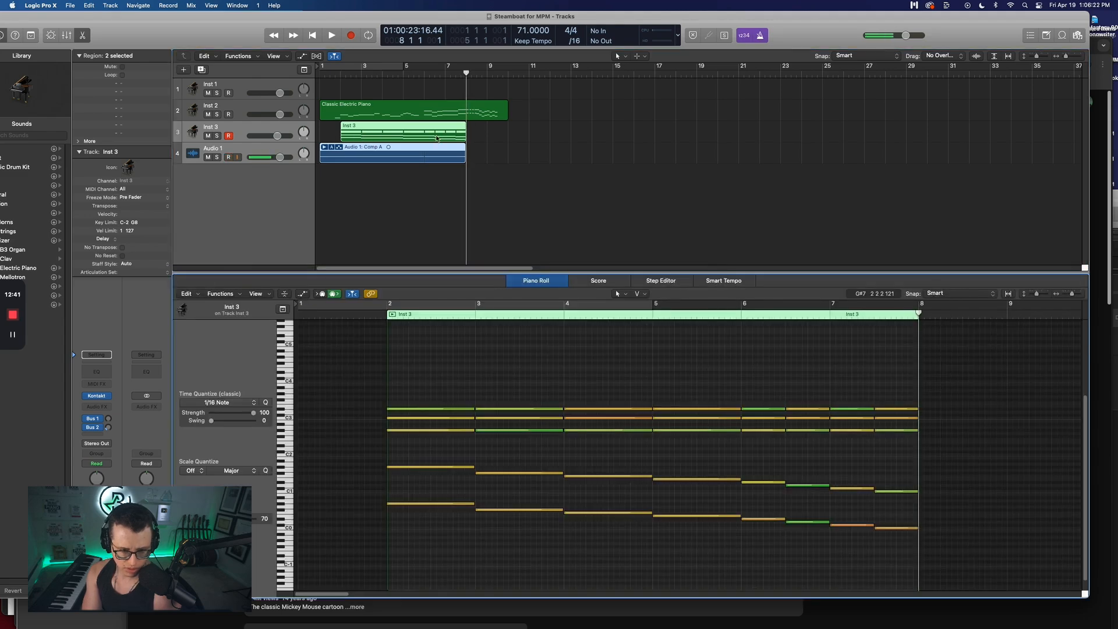
click(872, 319)
key(space)
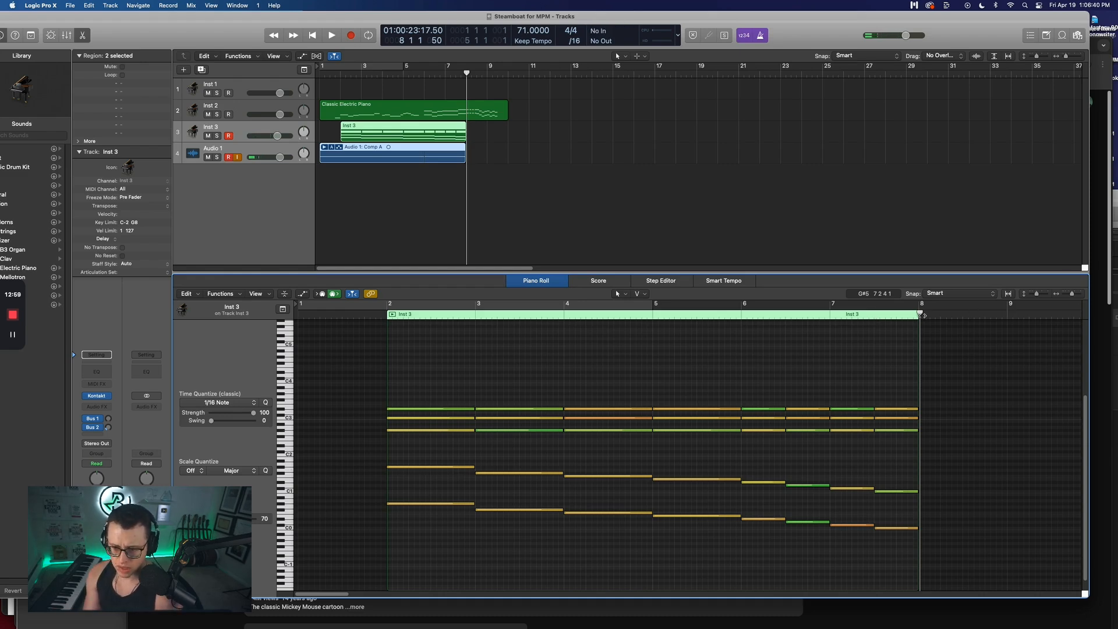
Record two four-note chords over bar 8 on Inst 3, one per half bar
click(919, 315)
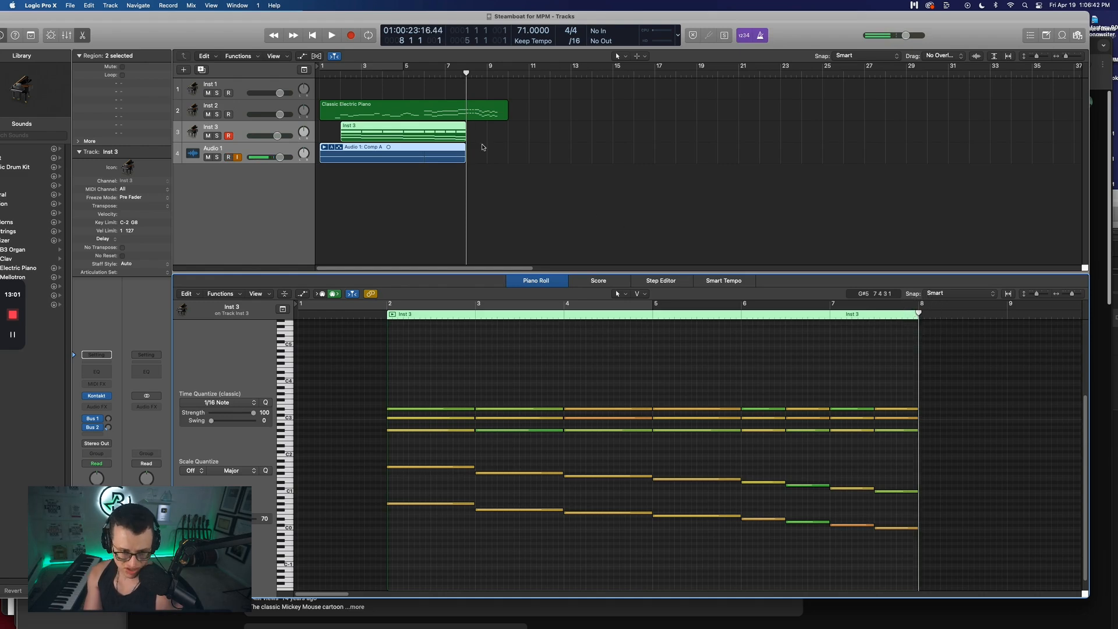
click(351, 36)
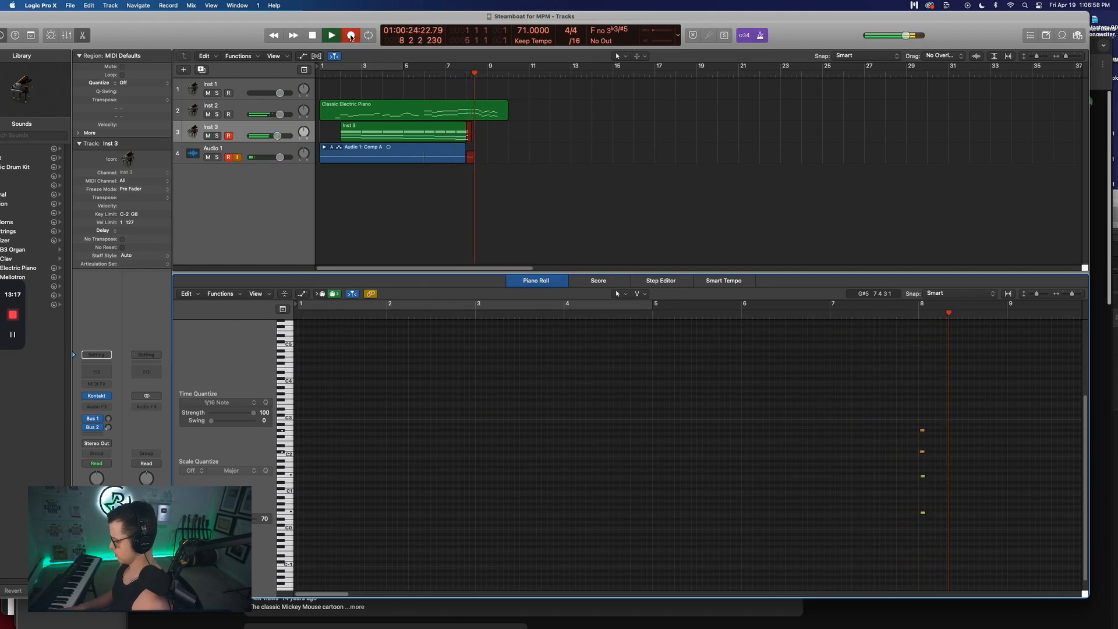
key(space)
Quantize the bar 8 chord notes to 1/16 and lengthen them to fill each half bar
drag(323, 541, 367, 422)
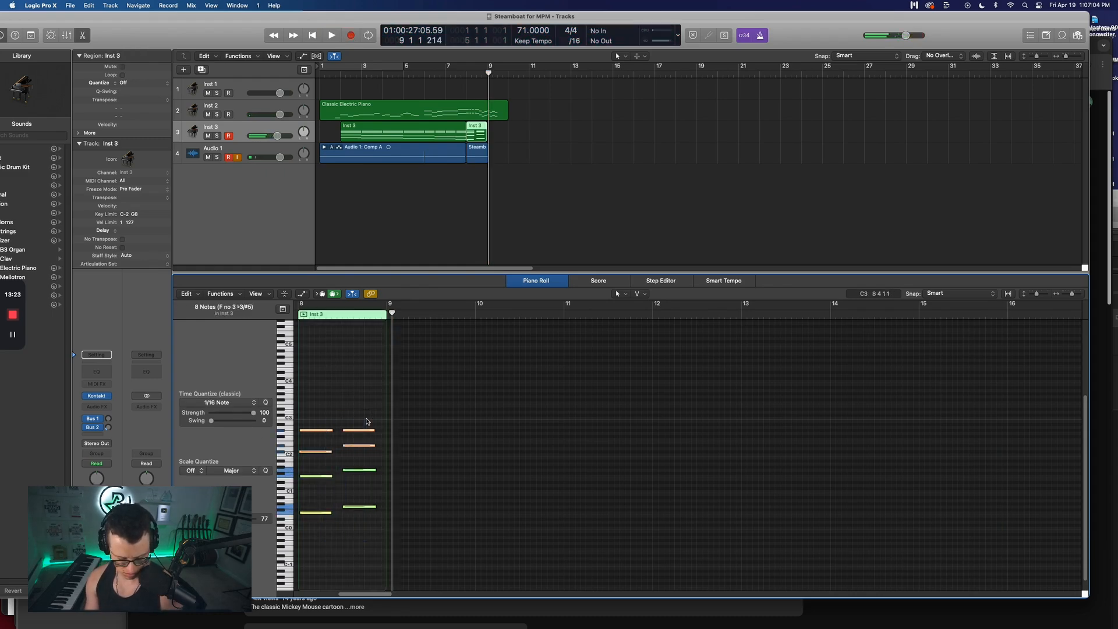
key(q)
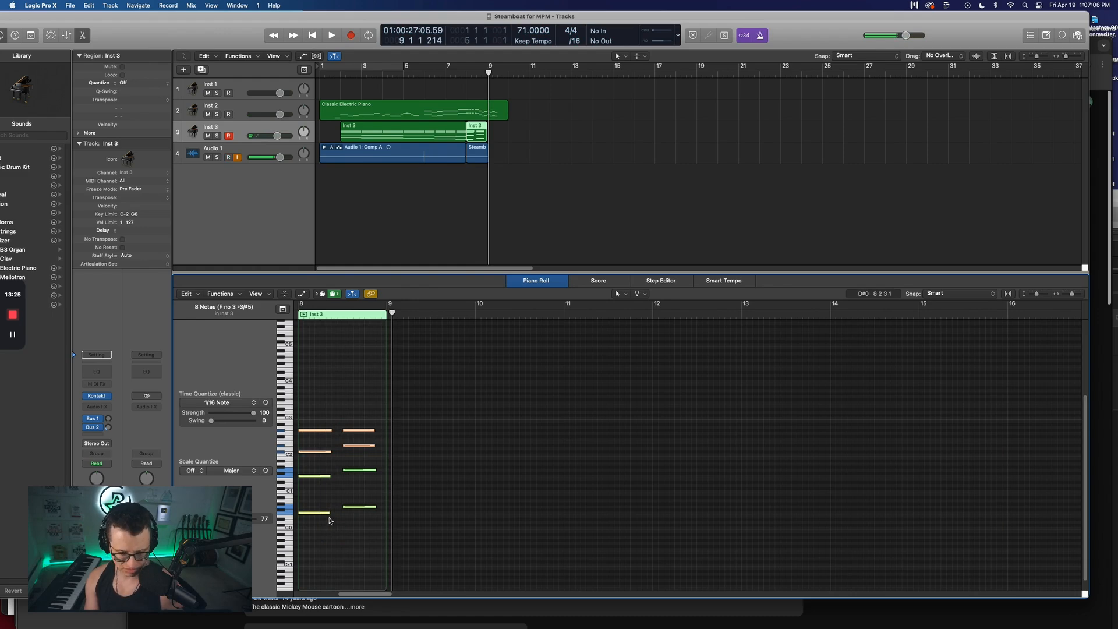
drag(329, 513, 342, 512)
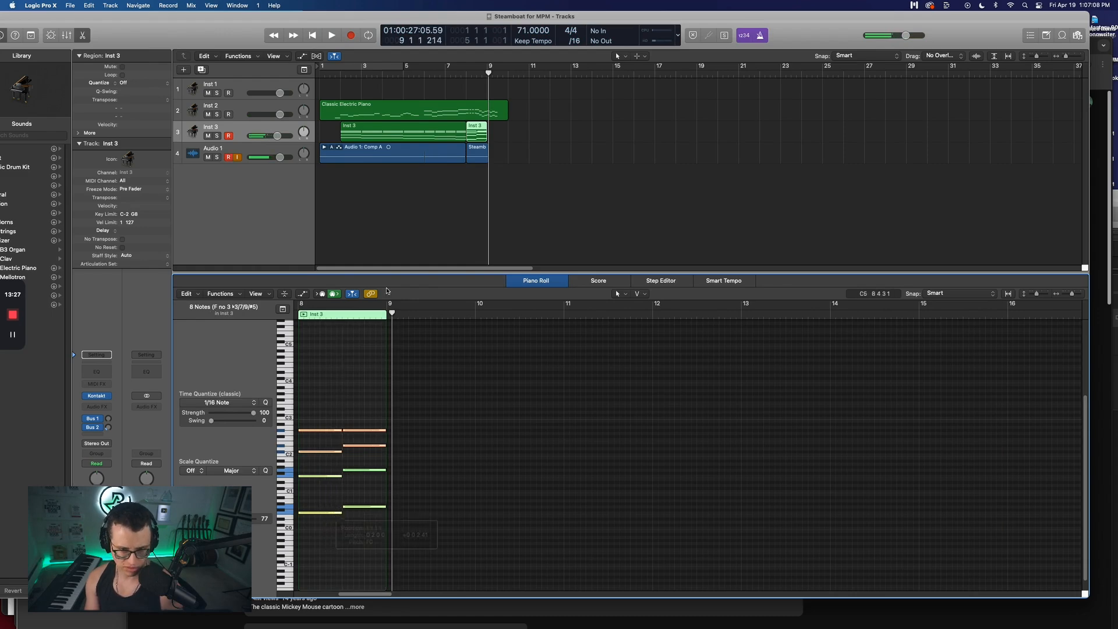
Play back the passage leading into the new bar 8 chords twice, starting further back the second time
click(458, 71)
key(space)
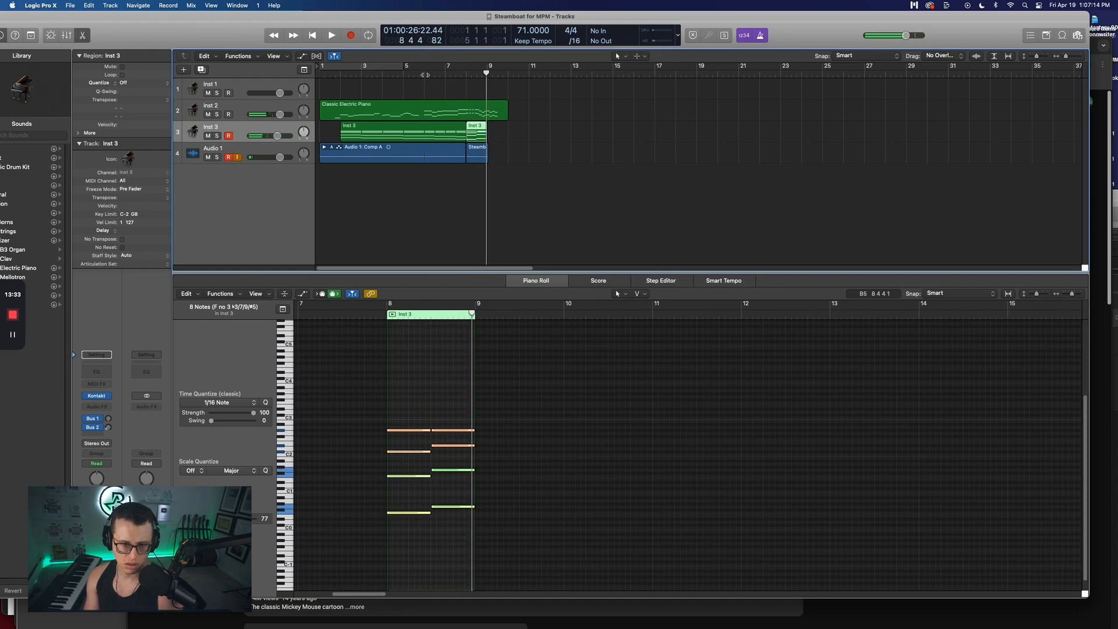
click(422, 75)
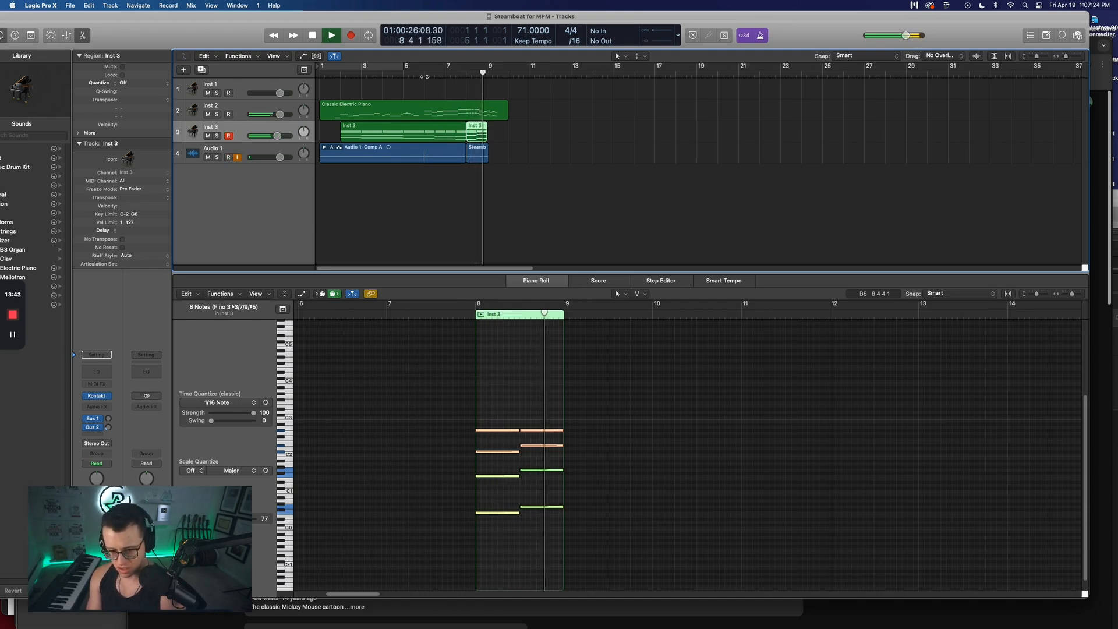
key(space)
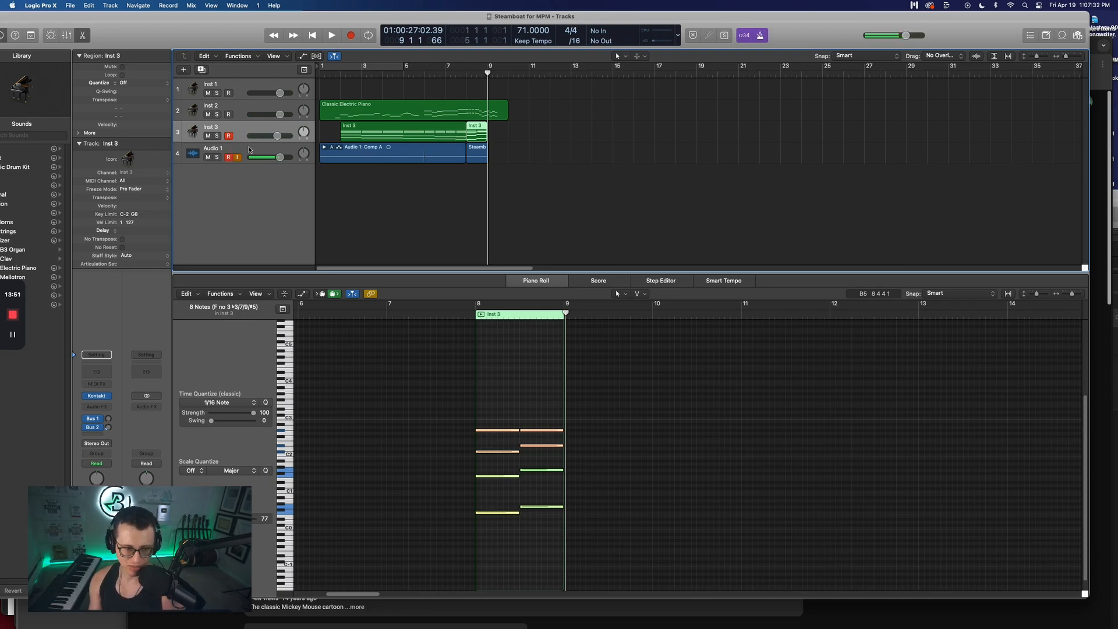
Record two five-note chords on the first two beats of bar 9 on Inst 3
key(super+a)
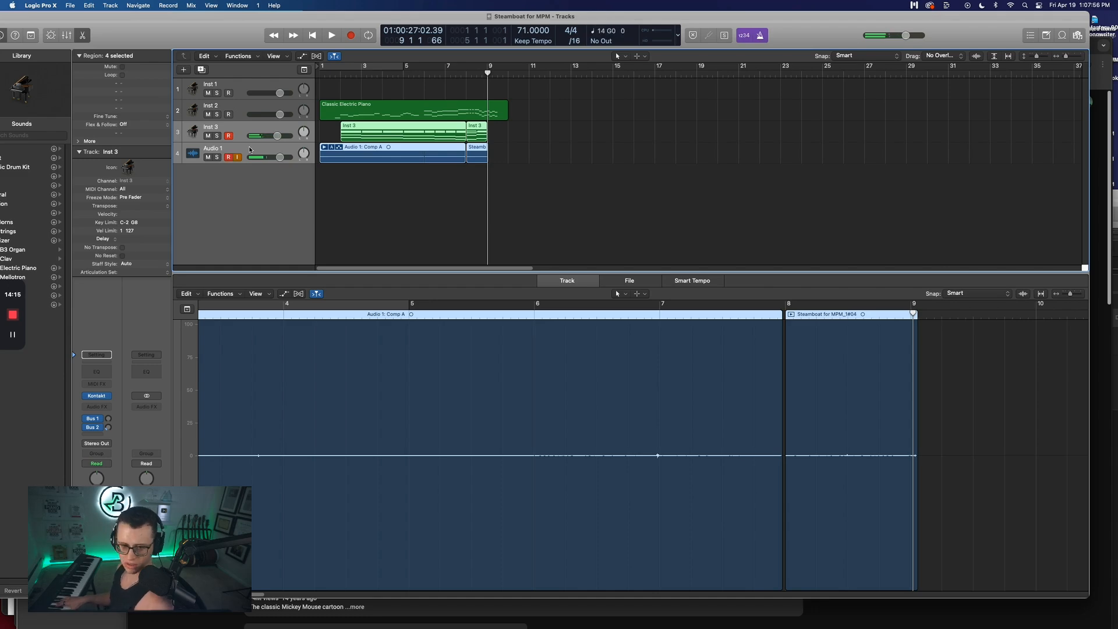
click(479, 129)
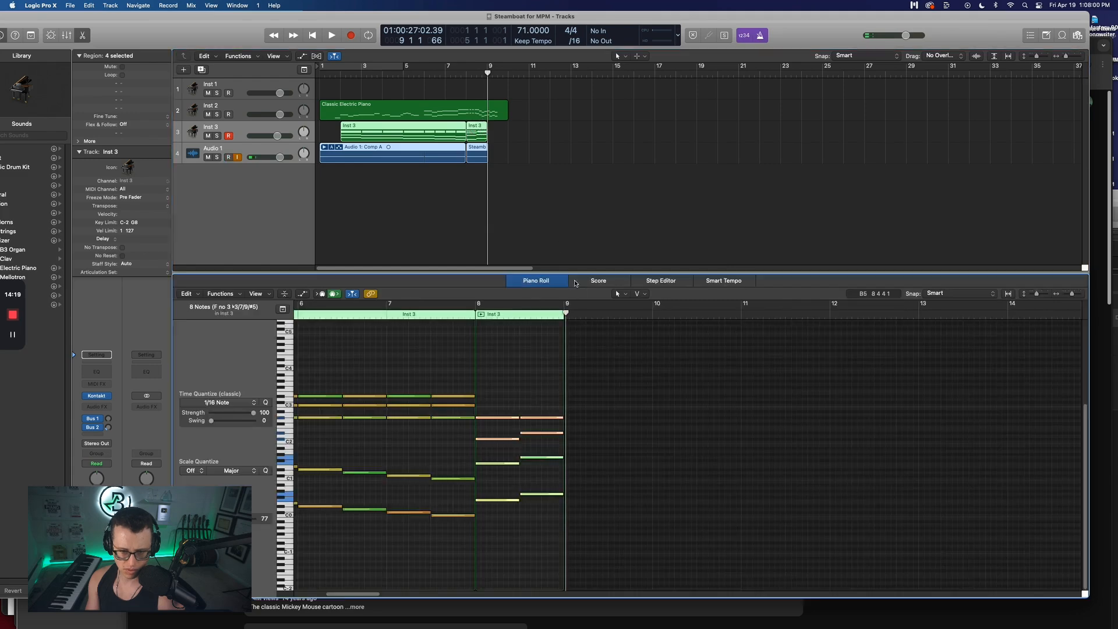
click(565, 313)
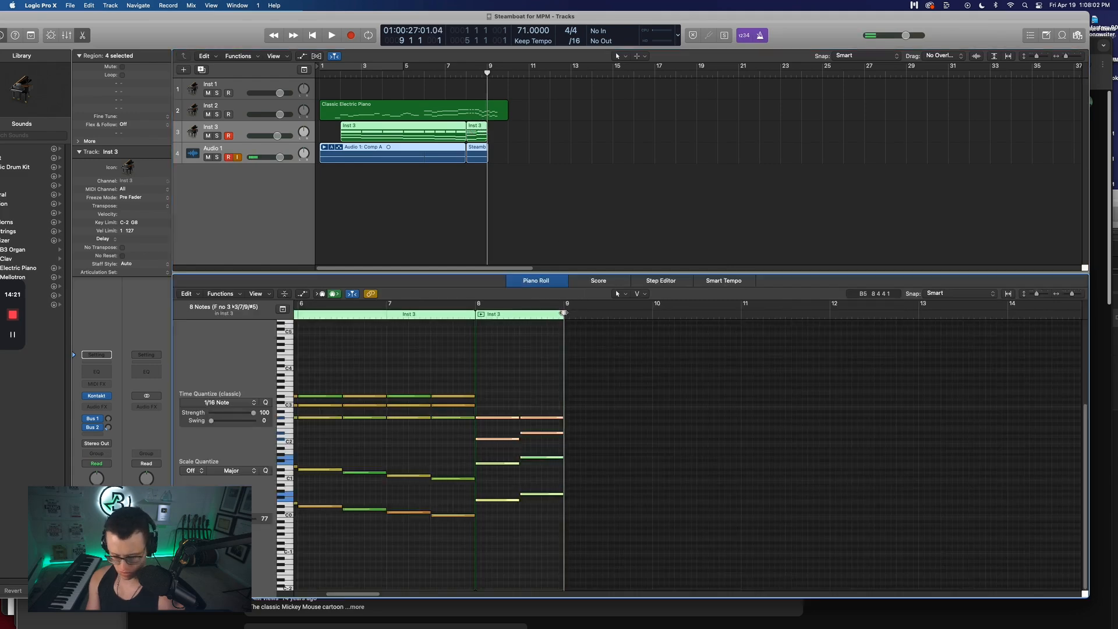
key(r)
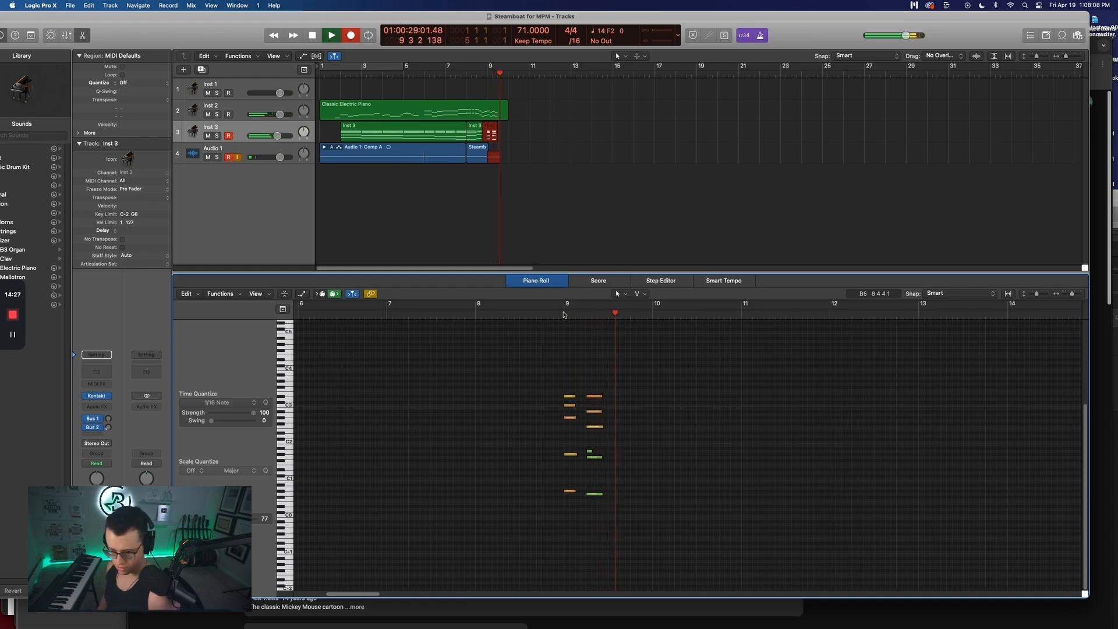
key(space)
Delete the stray short note in bar 9, lengthen both chords to one beat each, and play back the result
click(590, 454)
drag(579, 513, 571, 384)
drag(619, 530, 570, 401)
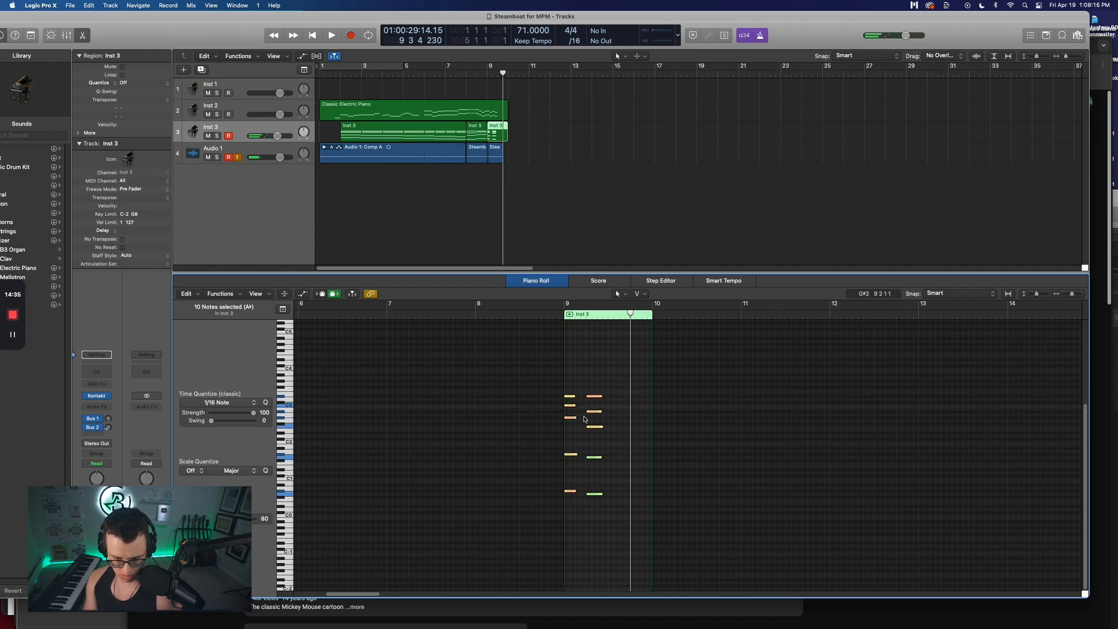
drag(574, 398, 586, 398)
click(554, 314)
key(space)
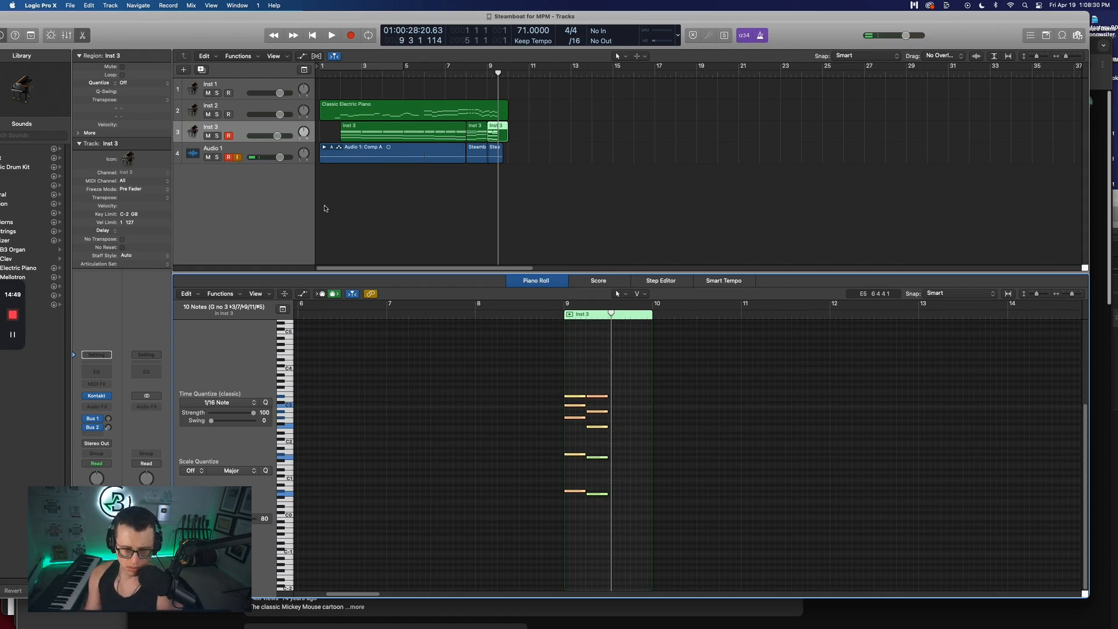
Record a sustained four-note chord on Inst 3 from beat 3 of bar 9 into bar 10, and select its notes
key(super+a)
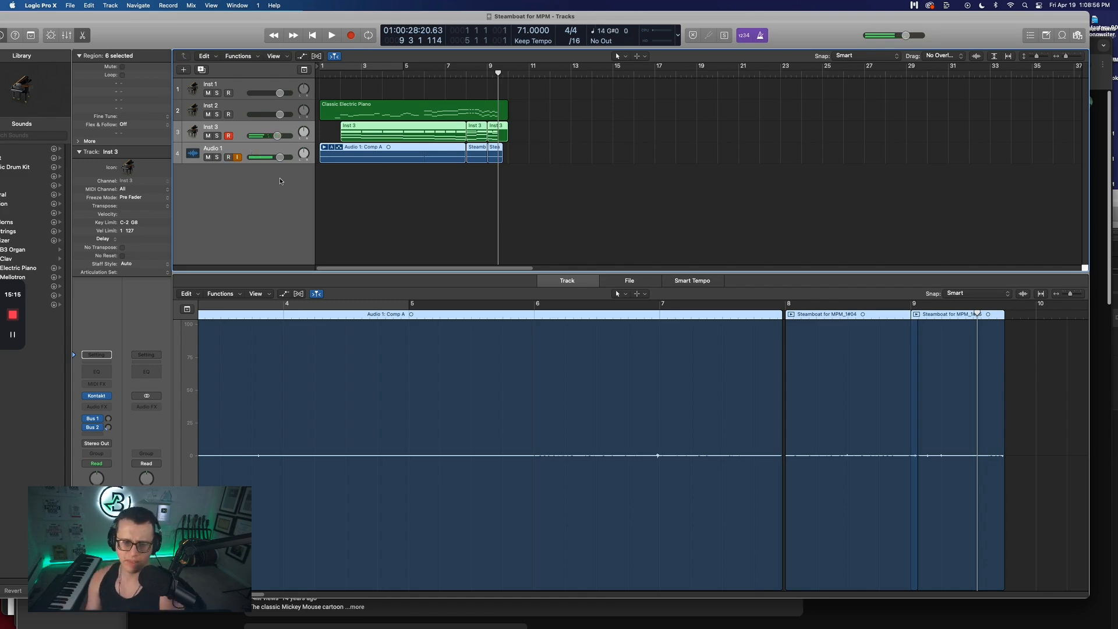
drag(508, 137, 502, 137)
click(558, 133)
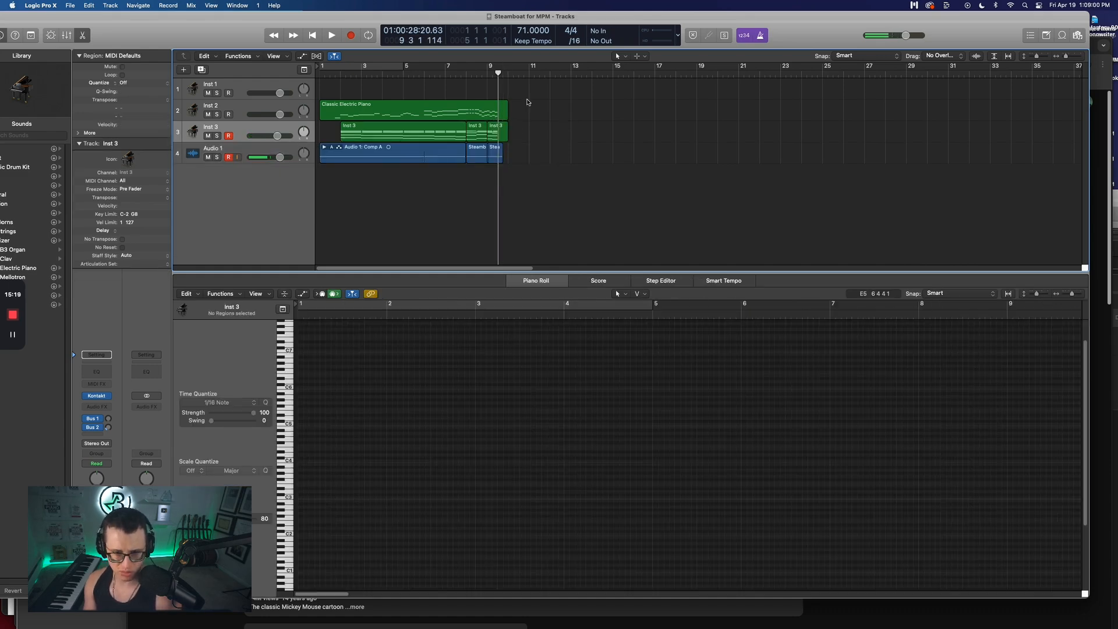
click(498, 74)
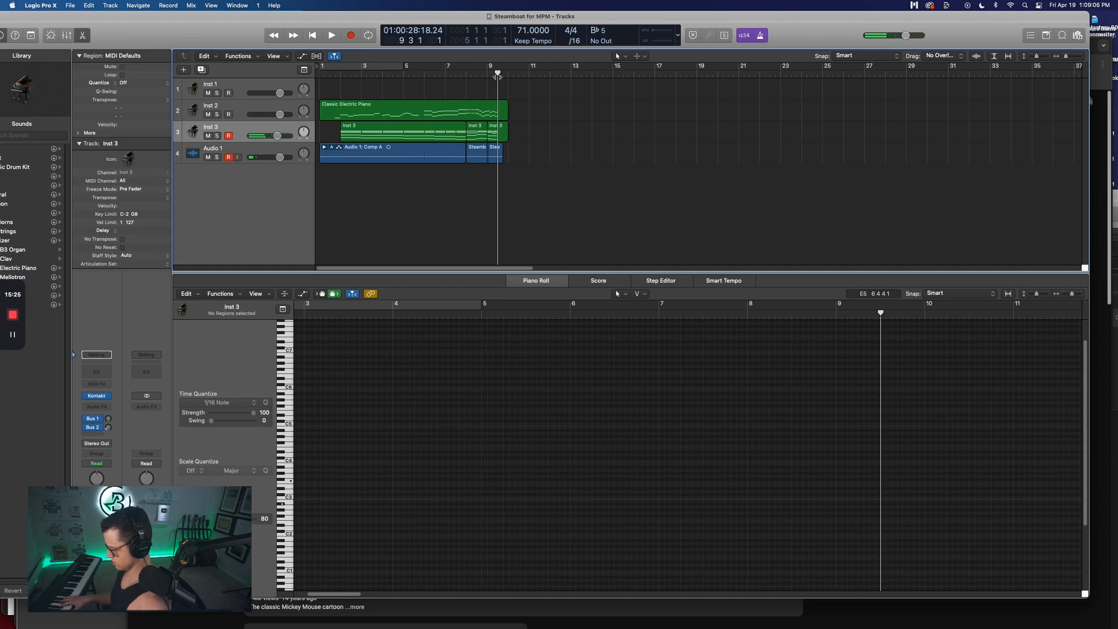
key(r)
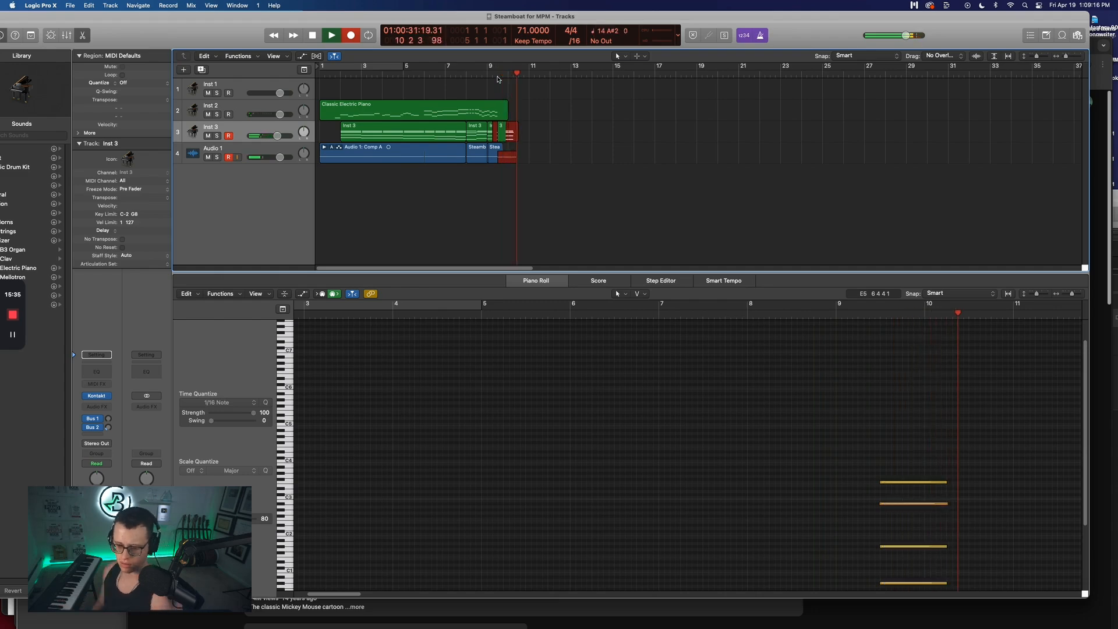
key(space)
scroll(853, 469, down, 3)
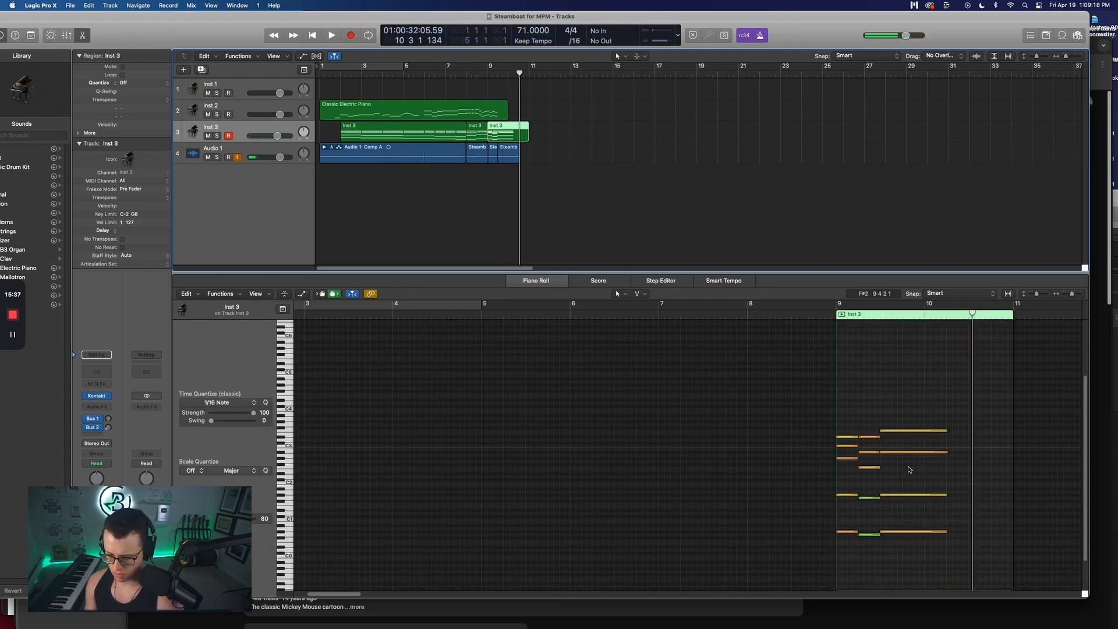
drag(904, 466, 905, 398)
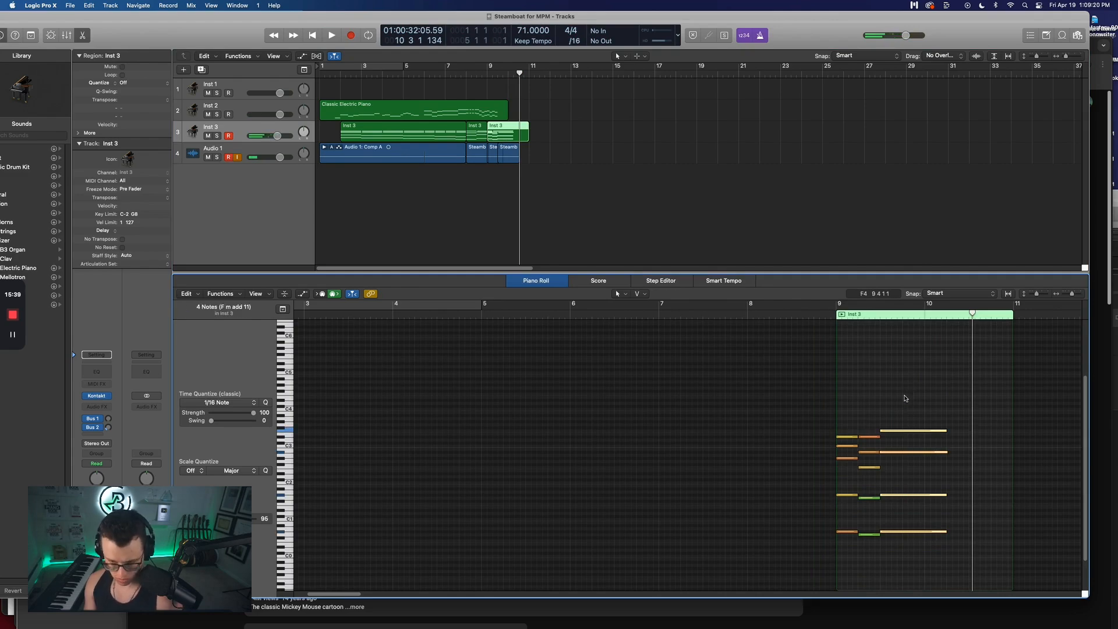
Play the arrangement from the start through bar 9, selecting the Inst 3 and Audio 1 tracks during playback
click(338, 75)
click(330, 74)
key(space)
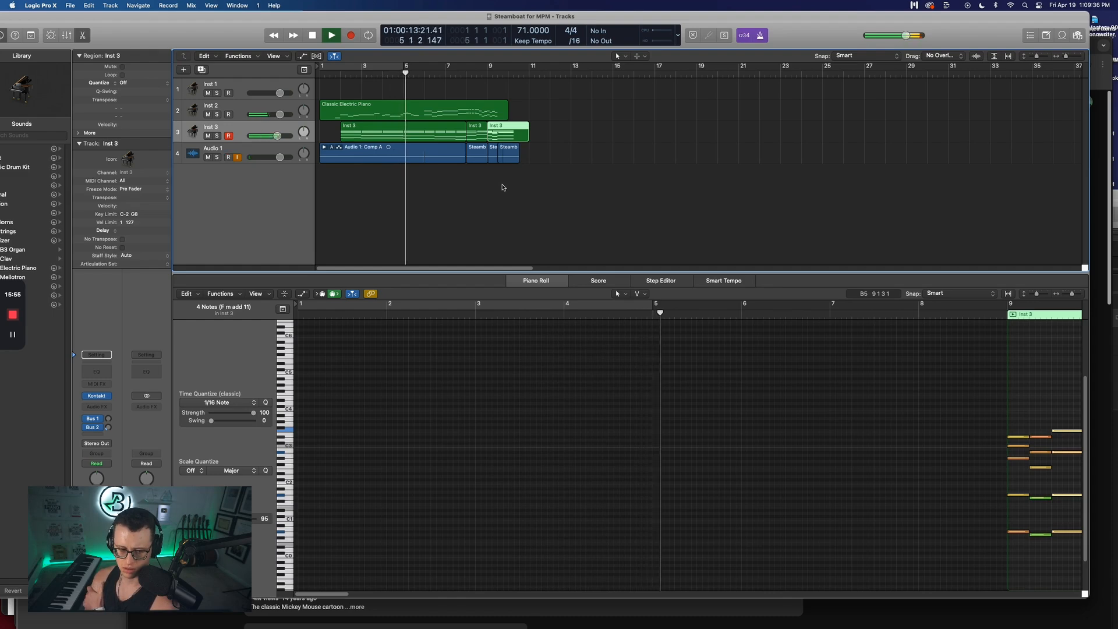
shift+click(240, 153)
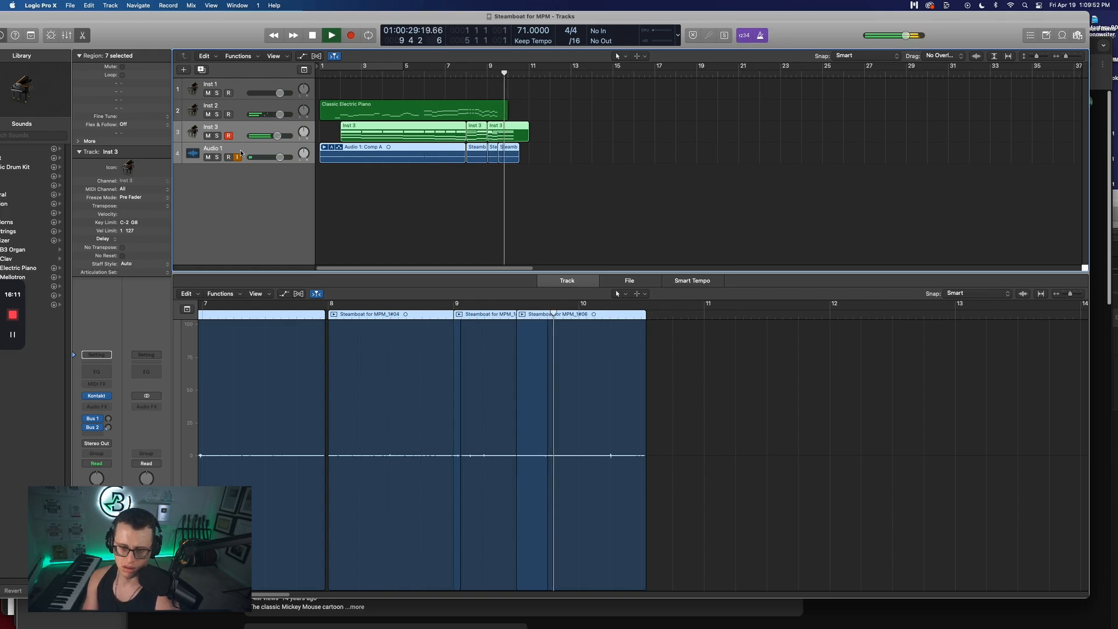
key(space)
Replay the chord change in bar 9 from beat 2 and show all Inst 3 regions' notes in the Piano Roll
click(494, 71)
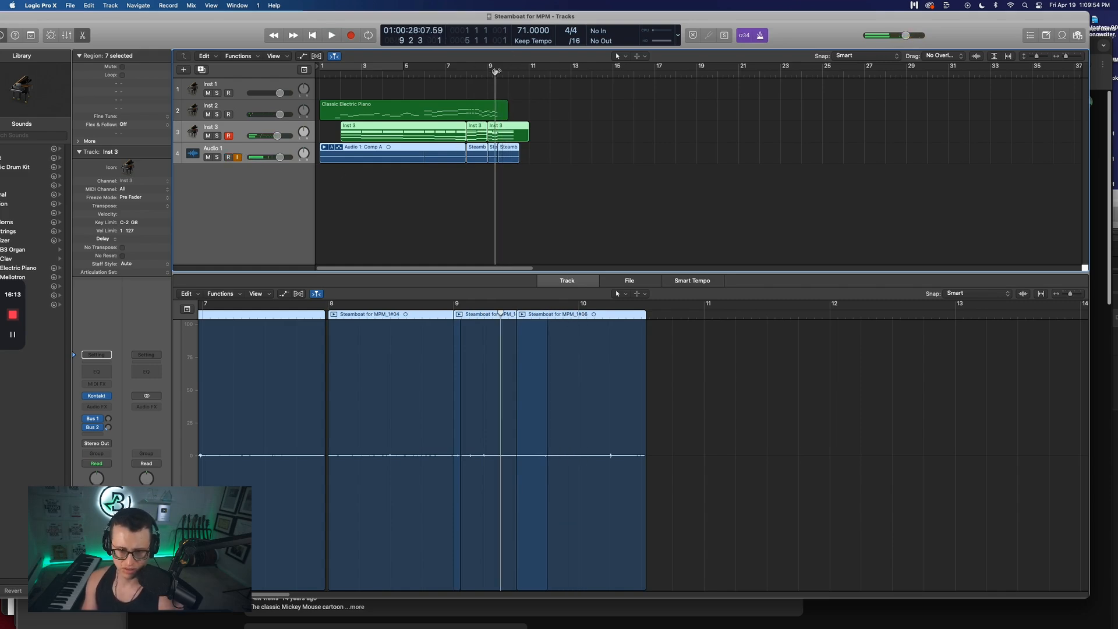
key(space)
click(494, 72)
click(493, 72)
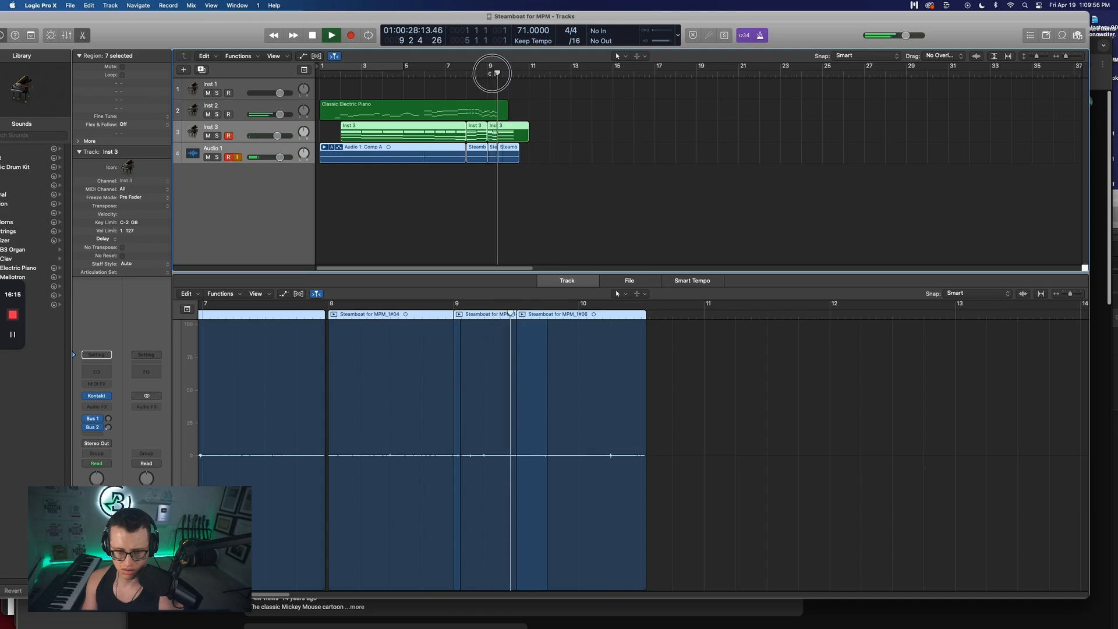
click(510, 135)
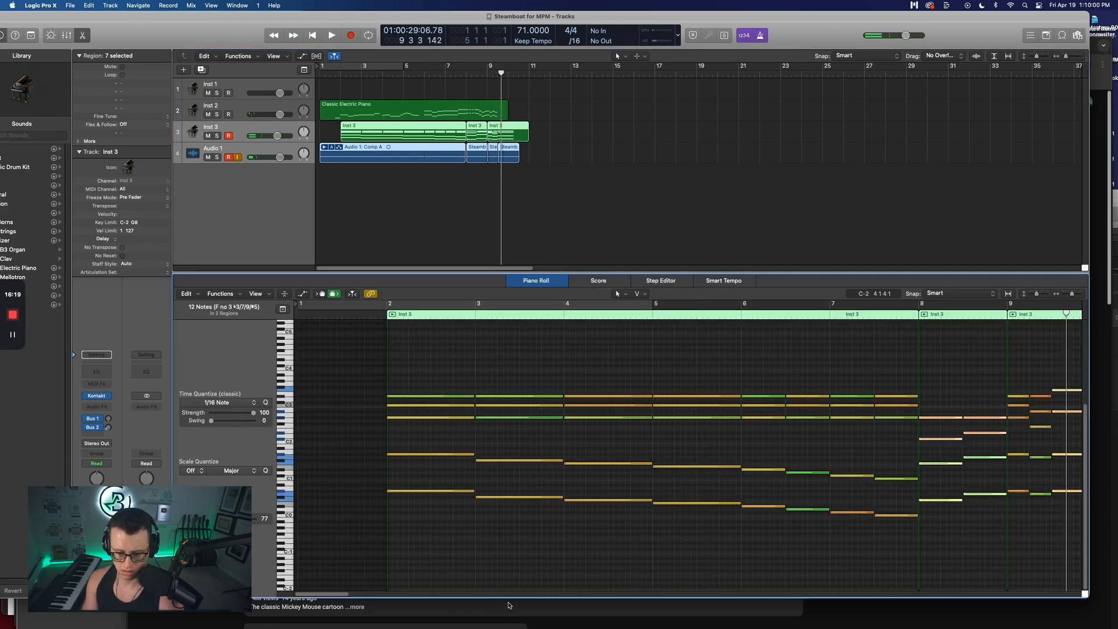
drag(335, 594, 364, 594)
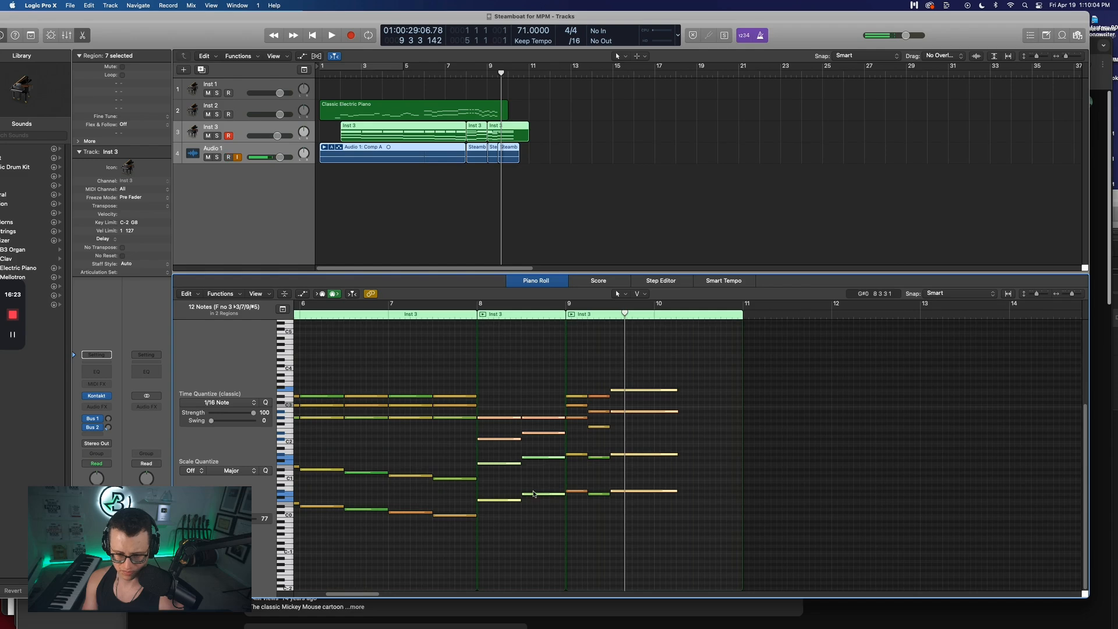
key(Down)
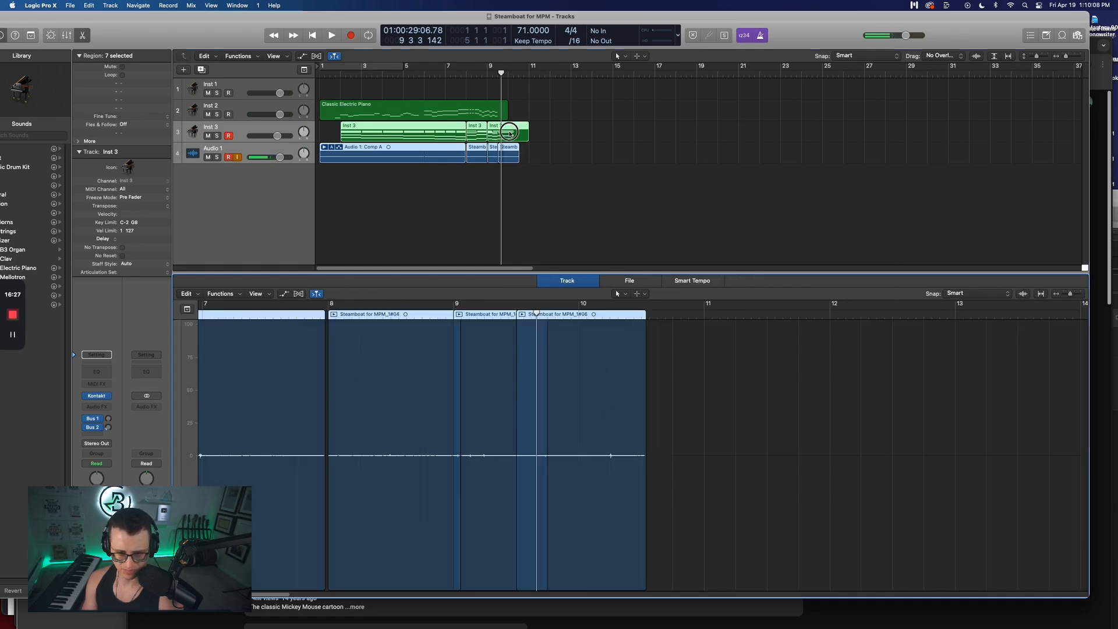
key(Up)
click(344, 594)
drag(344, 594, 382, 593)
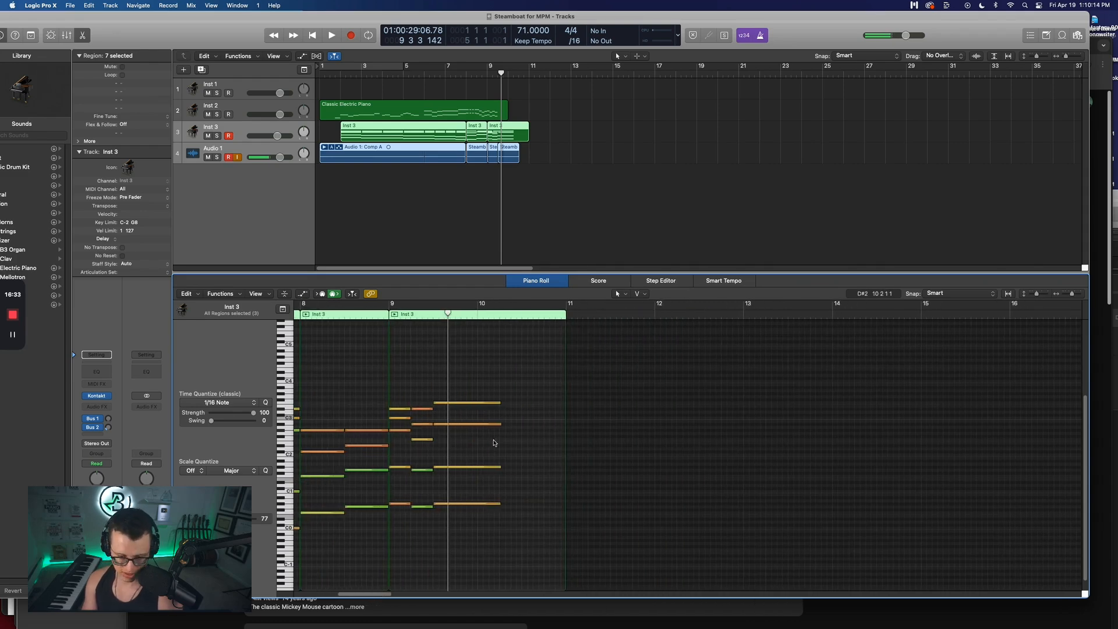
click(464, 428)
key(Down)
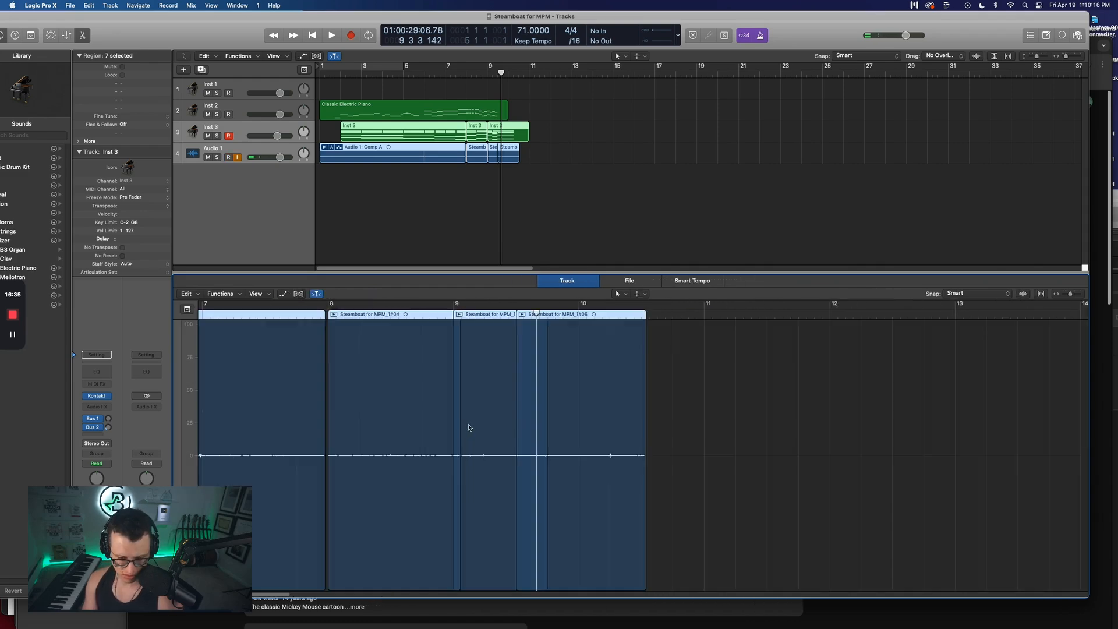
key(Up)
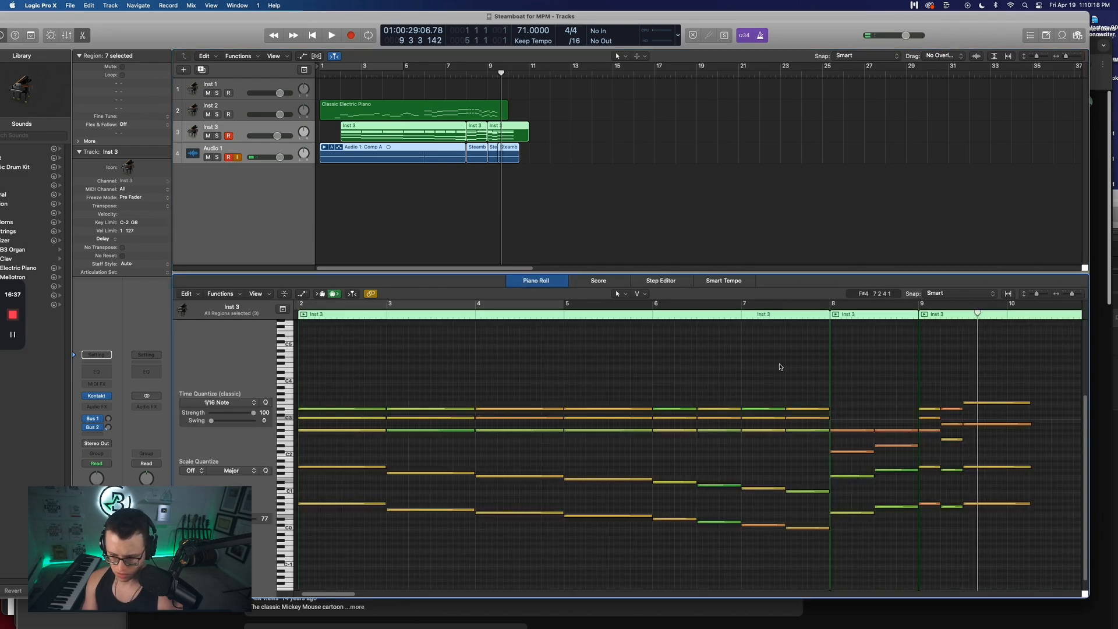
key(Down)
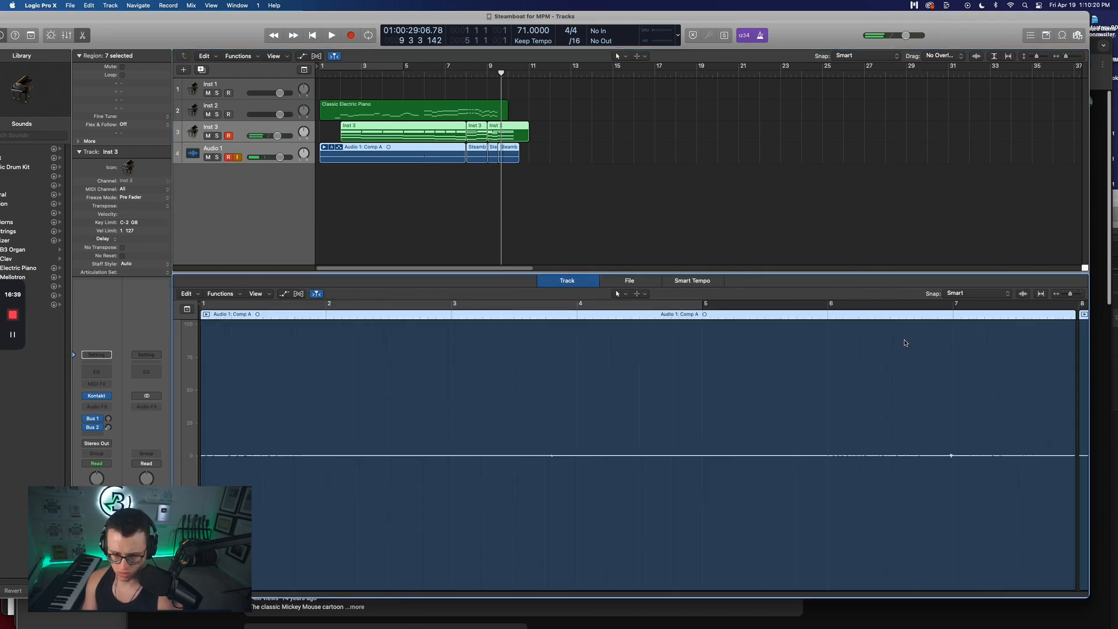
Show only the Inst 3 region starting at bar 9 in the Piano Roll, with its chords in view
click(571, 130)
click(514, 132)
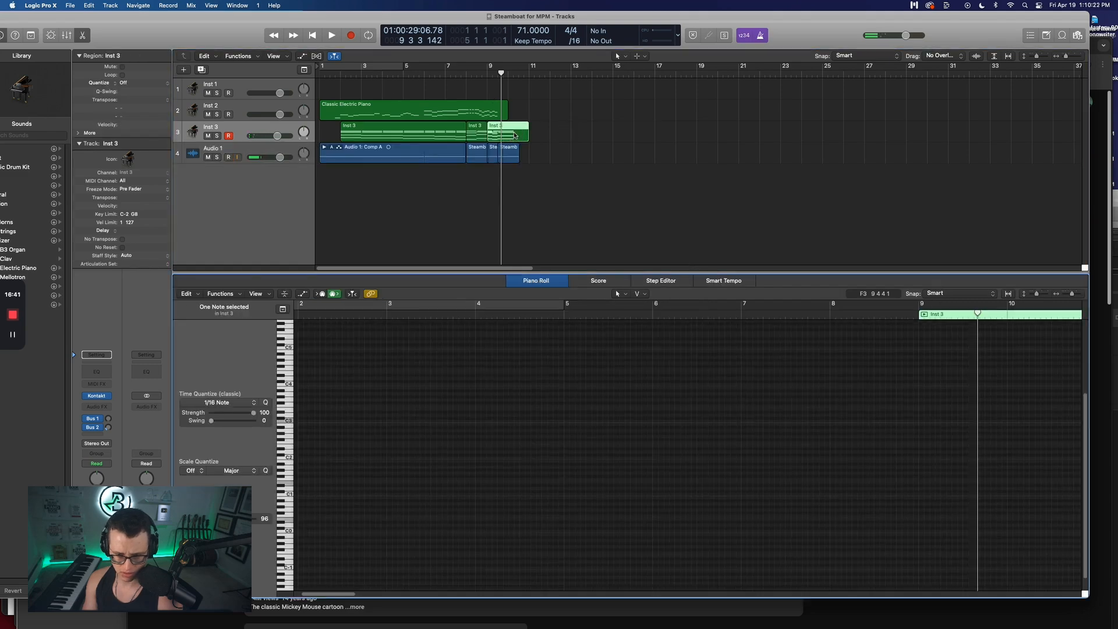
drag(339, 597, 379, 595)
key(e)
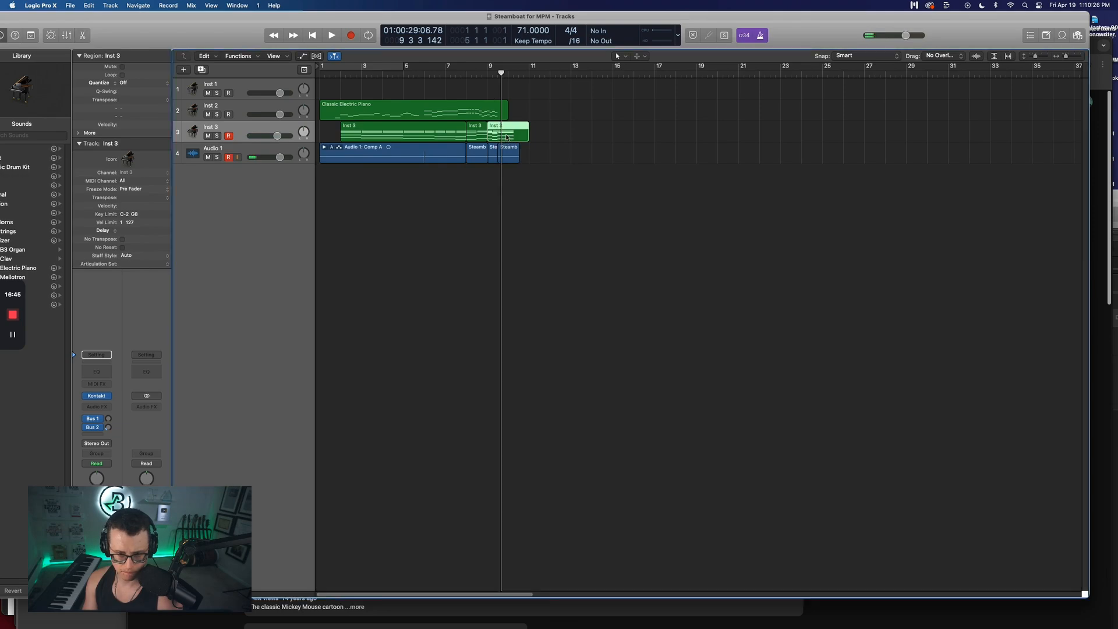
double_click(509, 135)
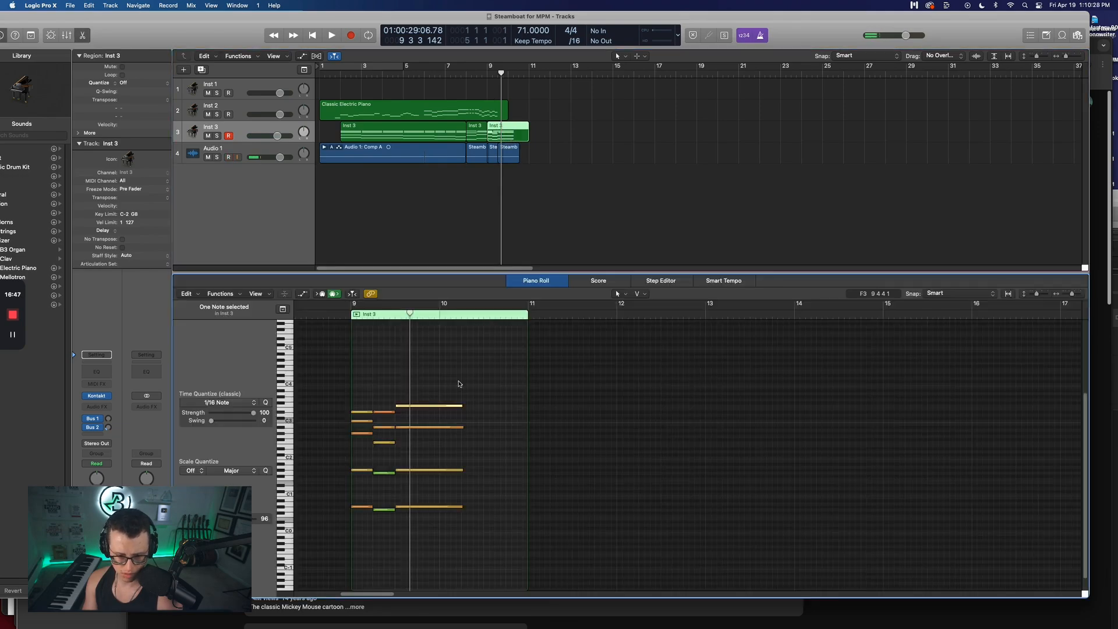
Lower the top note of the sustained chord in bar 9 by an octave and play back the region
drag(448, 408, 447, 444)
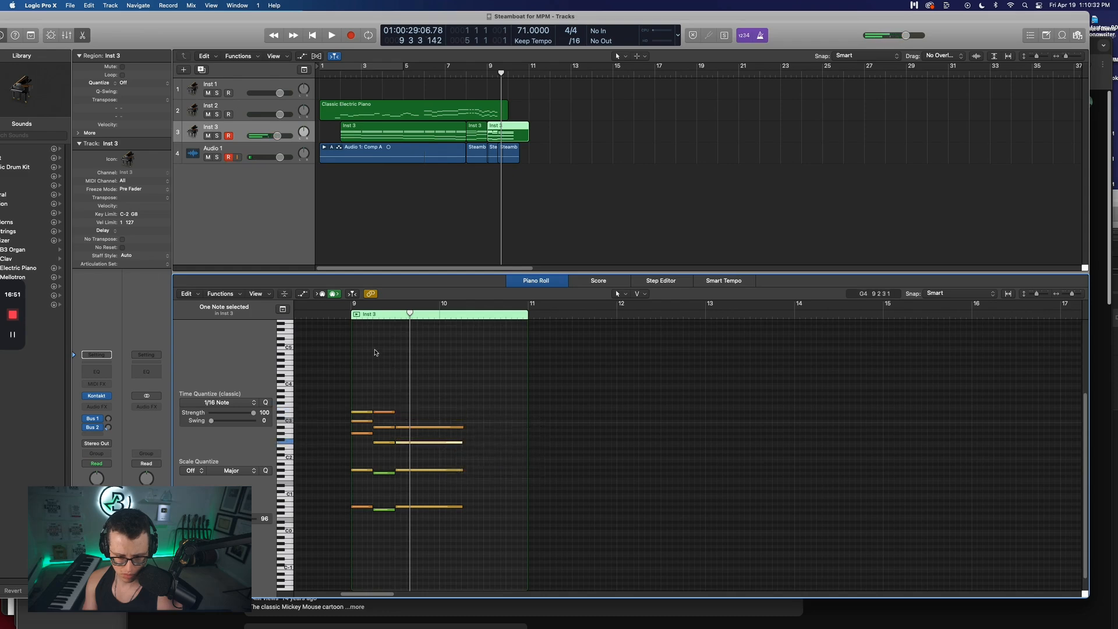
click(359, 315)
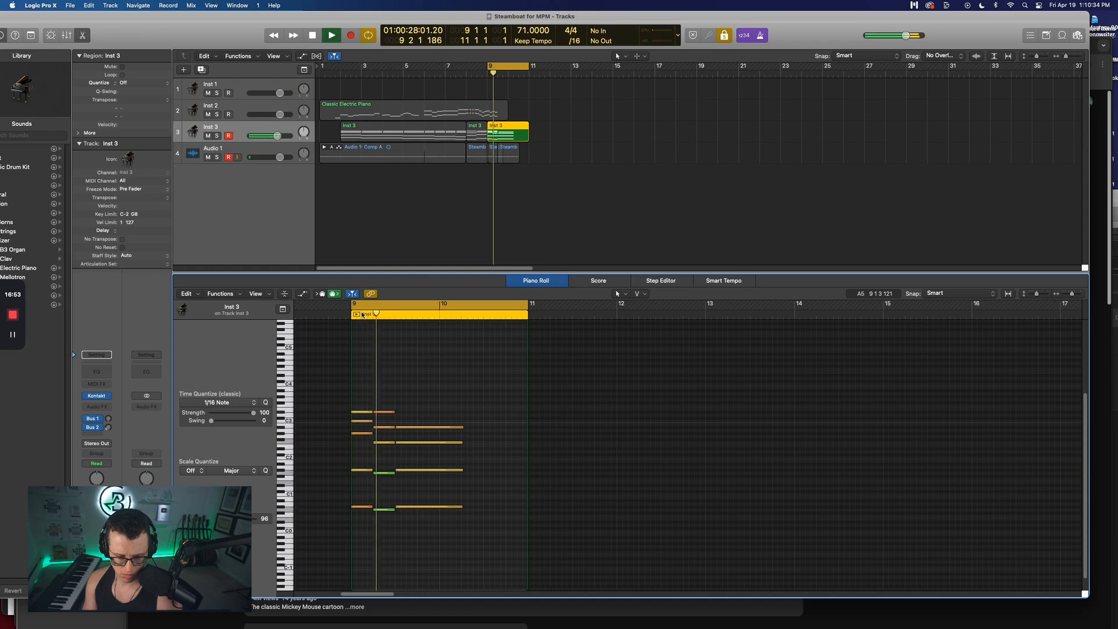
key(c)
key(ctrl+s)
key(space)
Lower the sustained chord's A#2 note by an octave and replay the chord change from beat 2 of bar 9
click(415, 445)
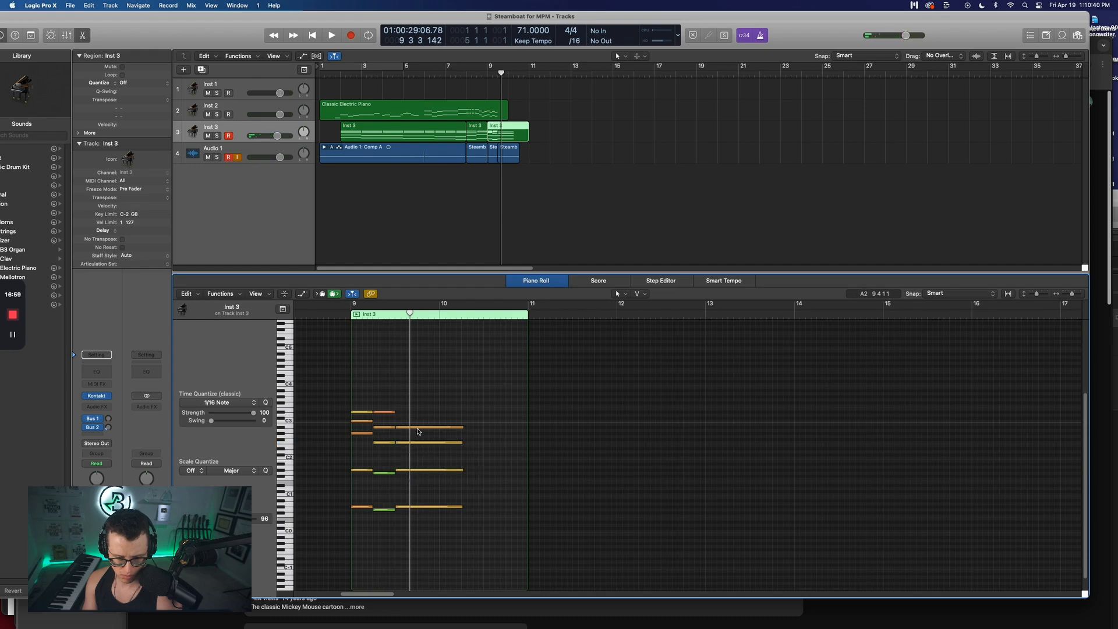
drag(417, 430, 419, 465)
click(374, 387)
key(space)
key(space)
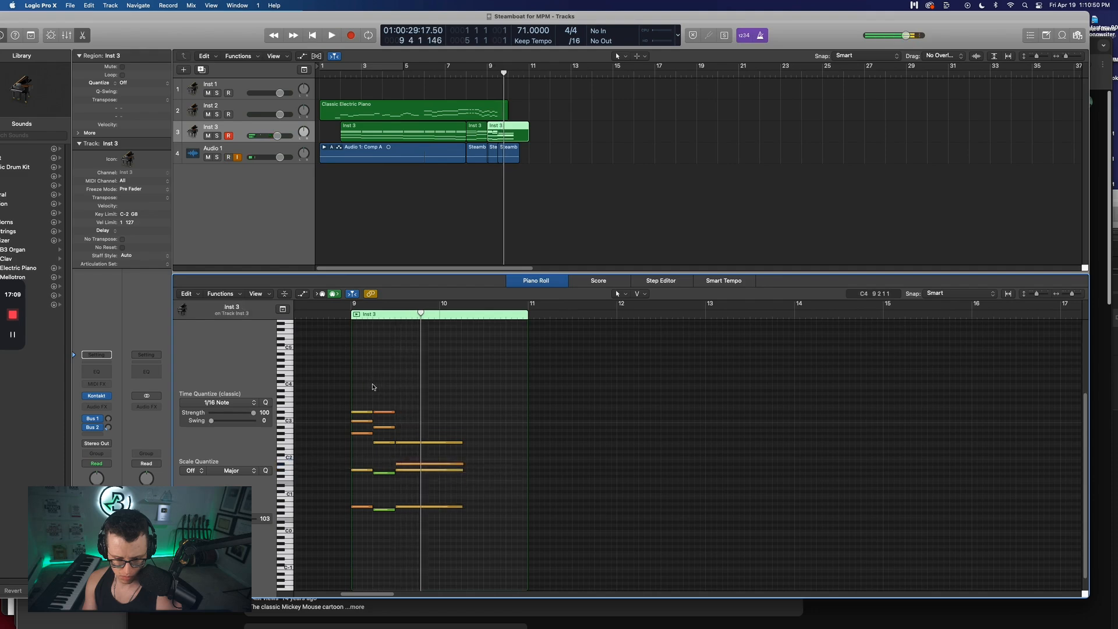
click(374, 315)
key(space)
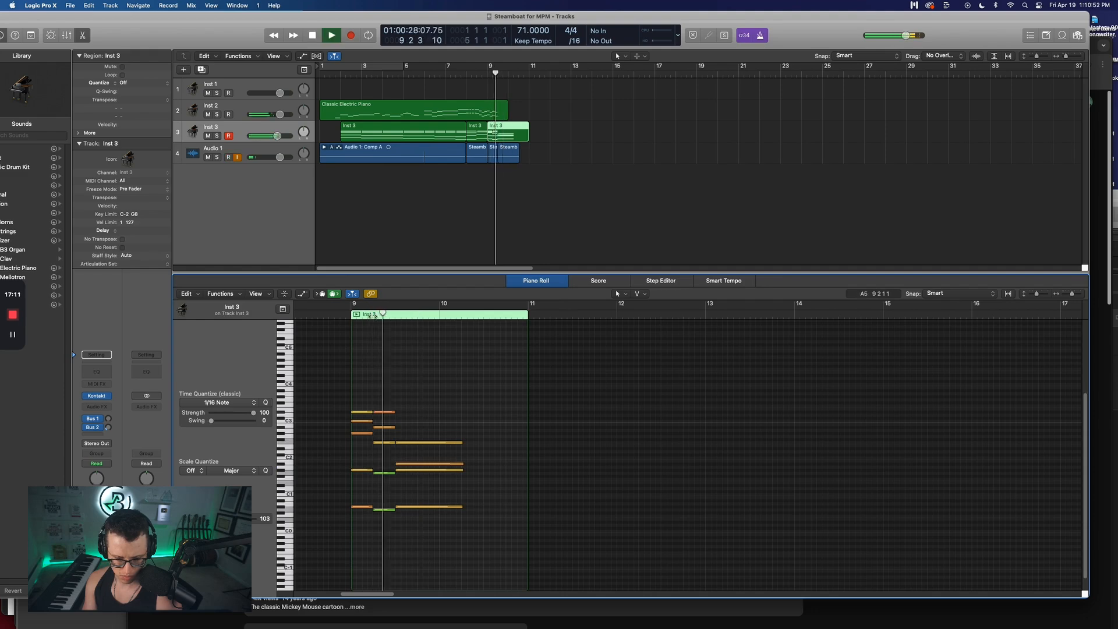
key(space)
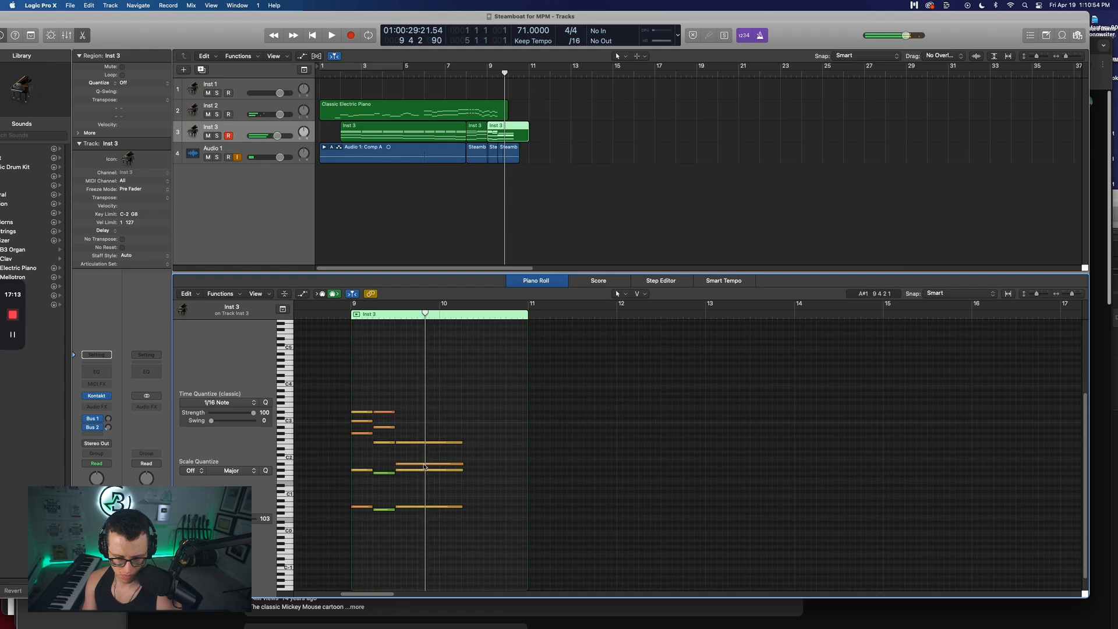
Raise the sustained chord's two upper notes to D#3 and A#3, and play back the change in bar 9
click(420, 444)
drag(419, 446, 419, 391)
click(413, 380)
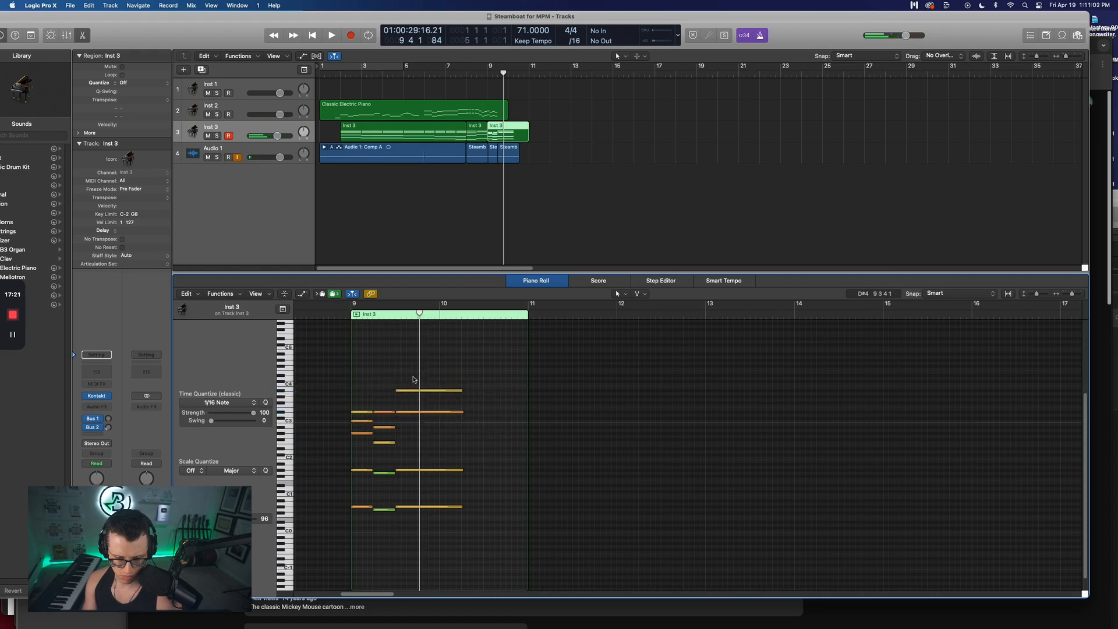
click(366, 316)
key(space)
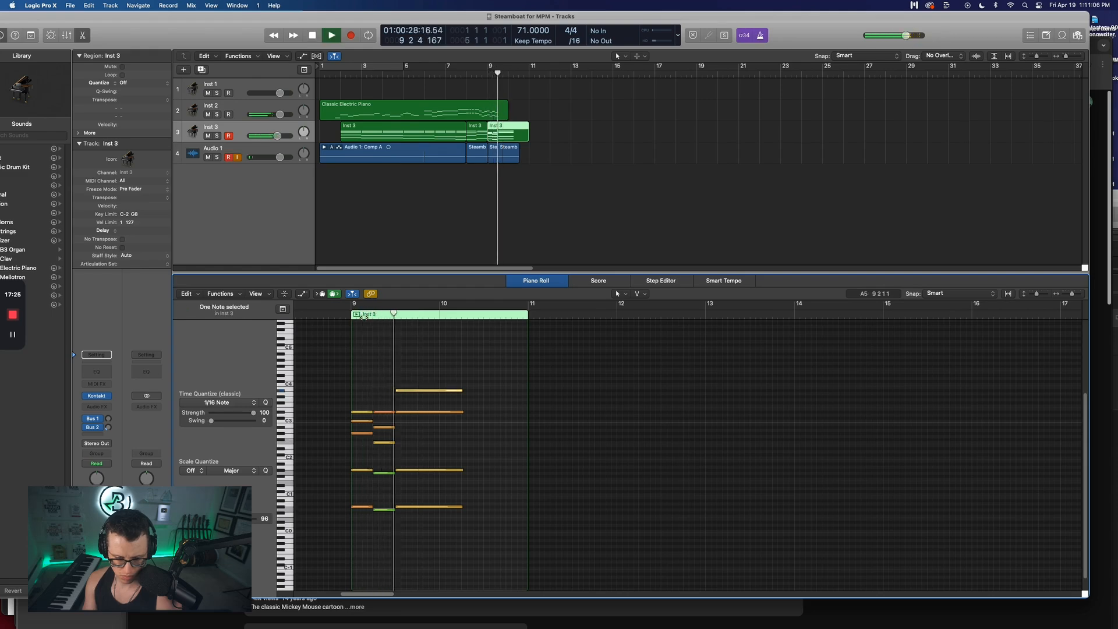
key(space)
Duplicate sustained chord notes upward to add D#4 and A#4, and play back from beat 2 of bar 9
click(404, 413)
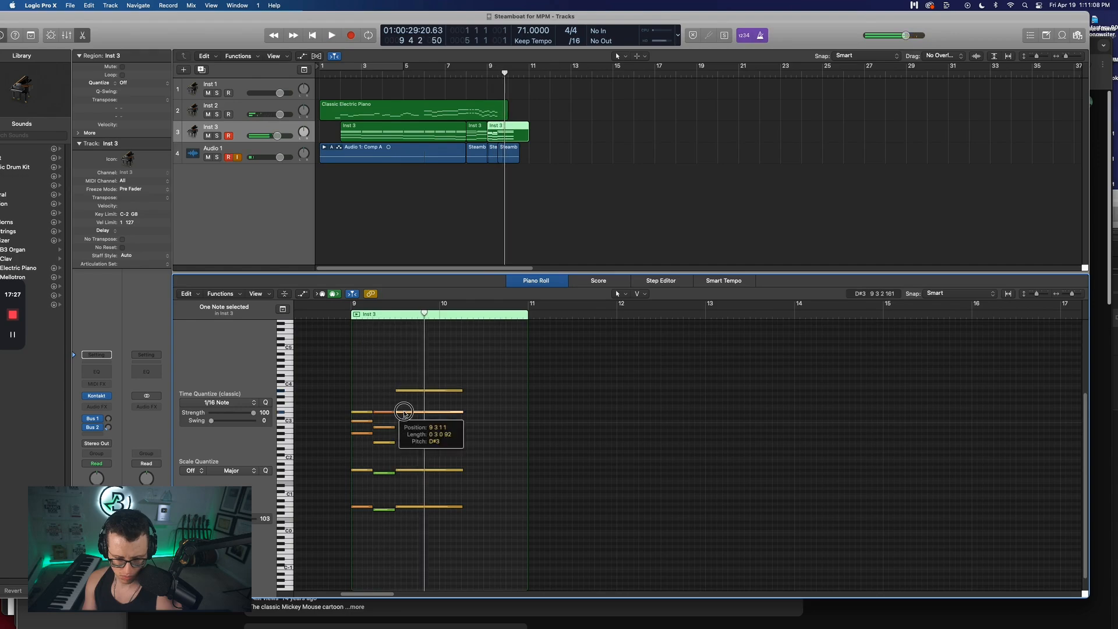
drag(412, 394, 412, 377)
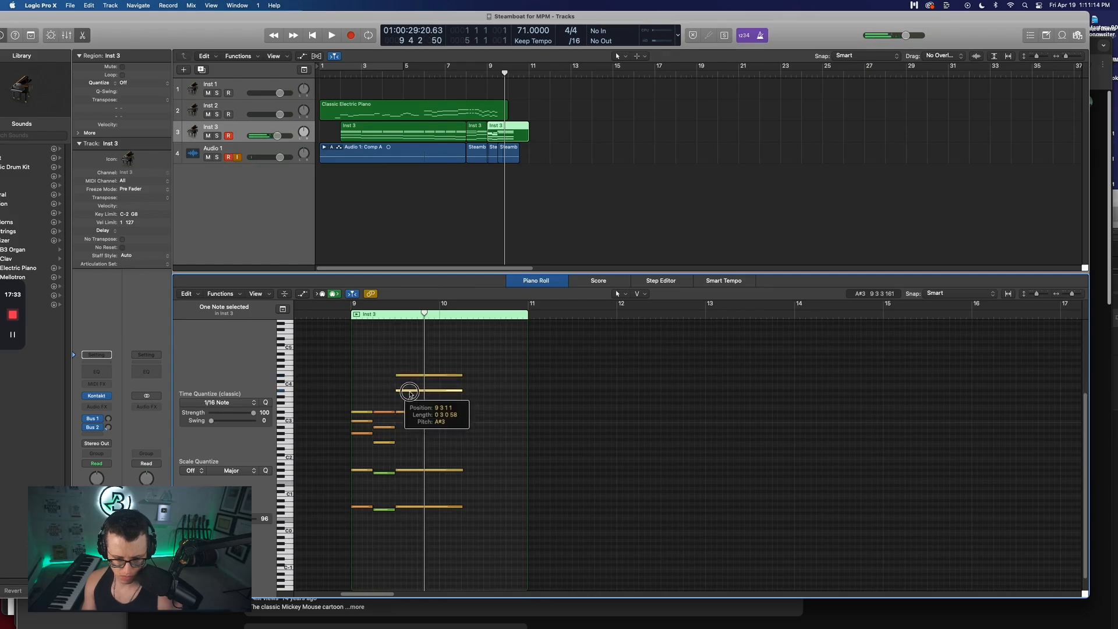
click(410, 376)
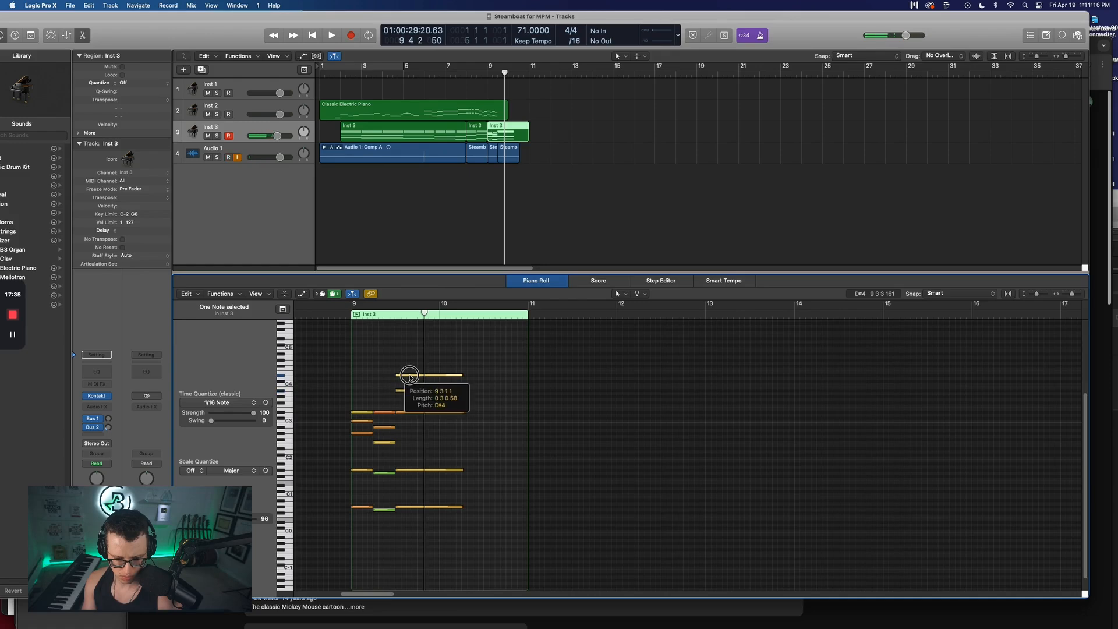
drag(410, 376, 408, 355)
click(392, 342)
key(space)
click(370, 316)
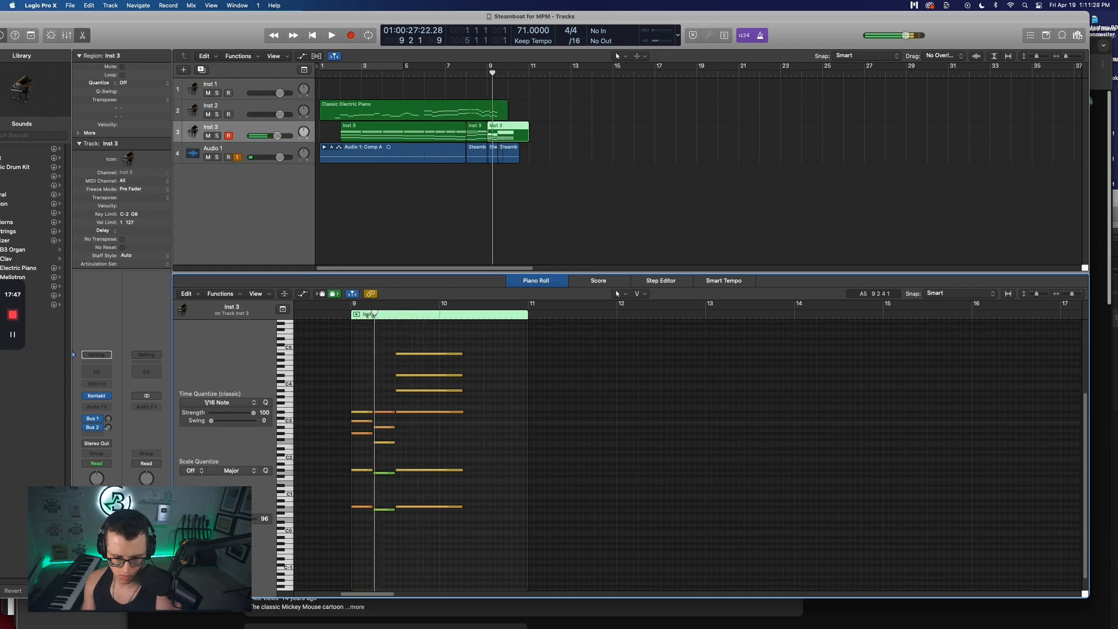
key(space)
Duplicate the sustained chord's D#4 note two semitones lower at C#4 and play the chord from beat 3
click(406, 376)
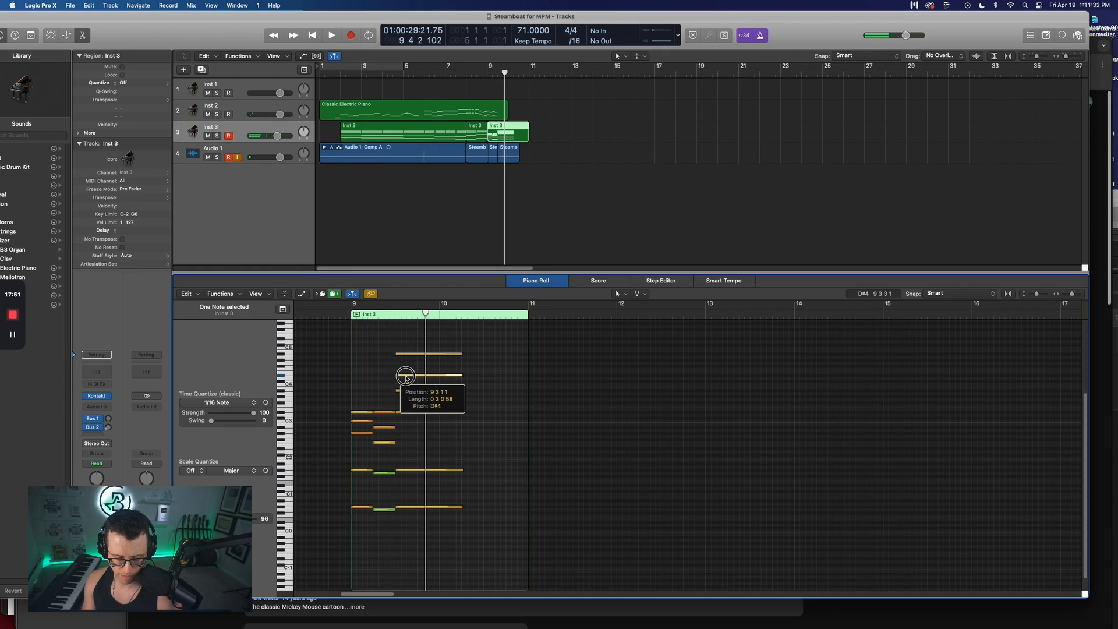
click(406, 376)
drag(406, 378, 406, 384)
click(394, 316)
key(space)
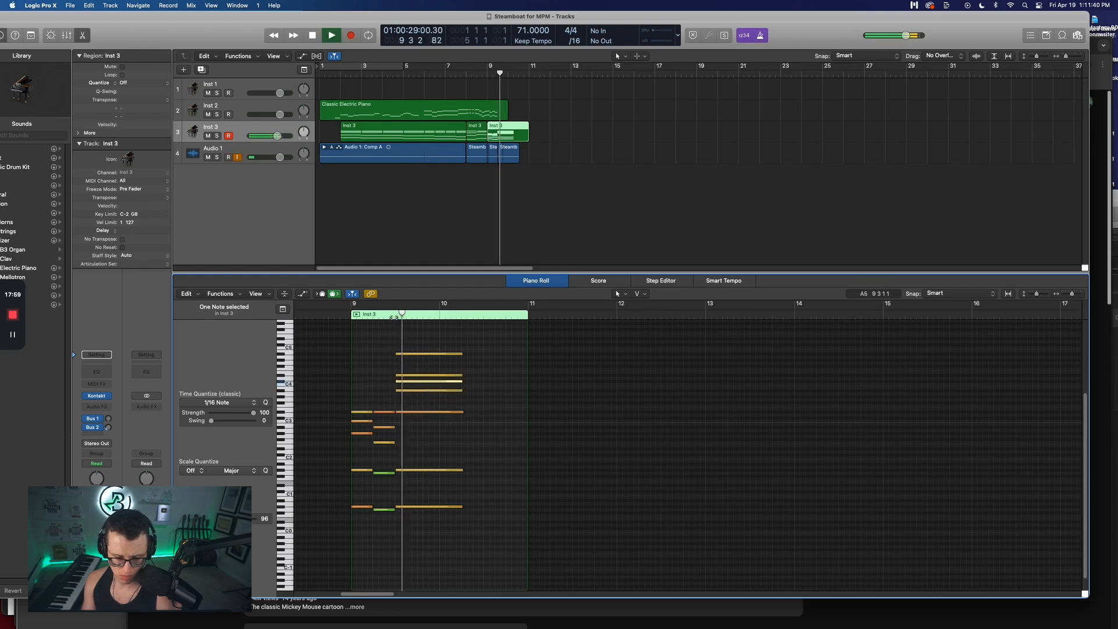
Lower the added C#4 note to C4 and replay the chords in bar 9
key(space)
drag(421, 385, 421, 387)
click(394, 316)
key(space)
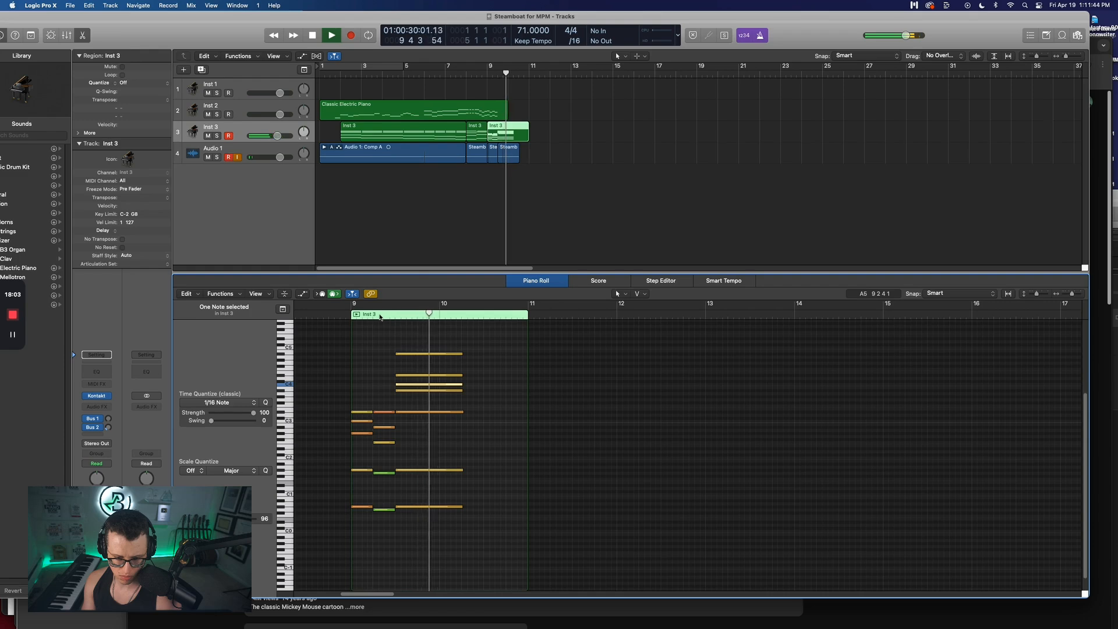
click(379, 316)
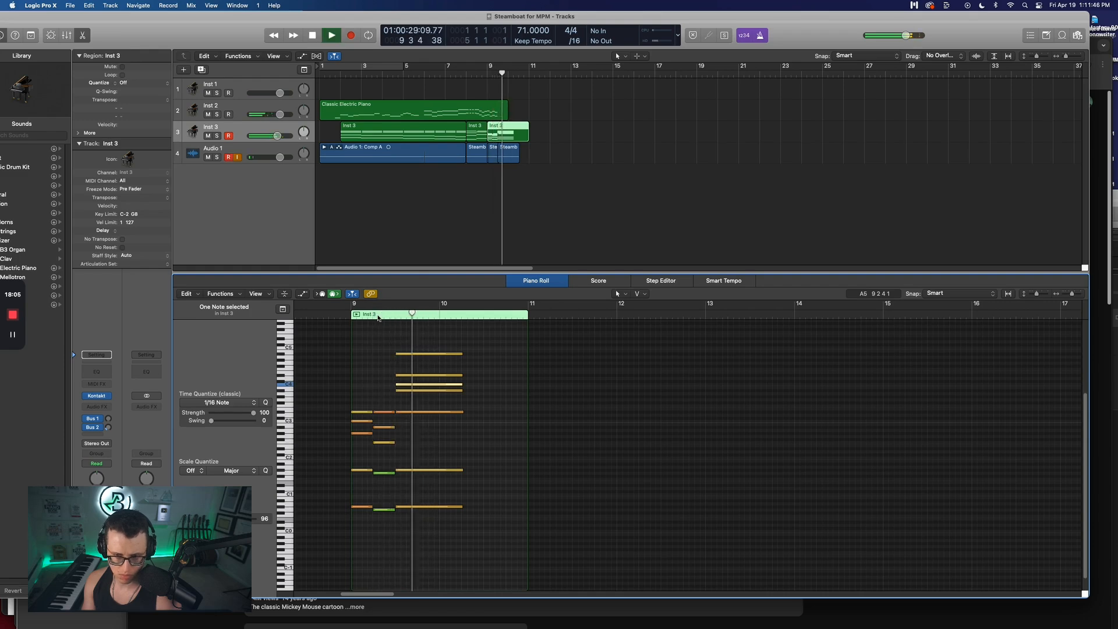
key(space)
Play the arrangement from the start through bar 9, opening and closing the Native Access downloads window during playback
double_click(329, 74)
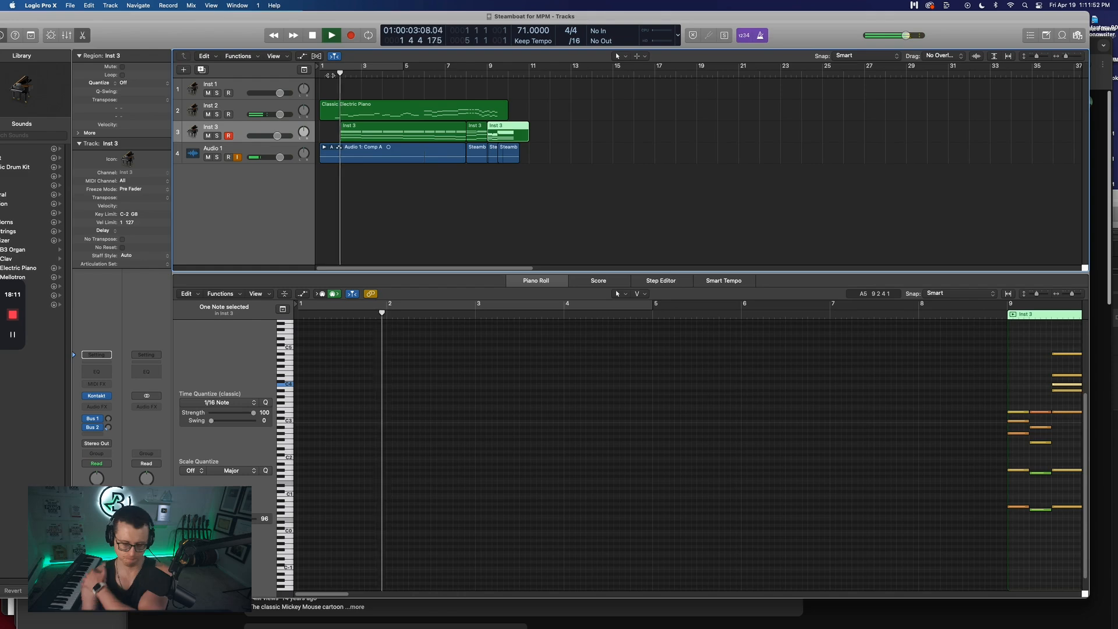
mouse_move(1099, 220)
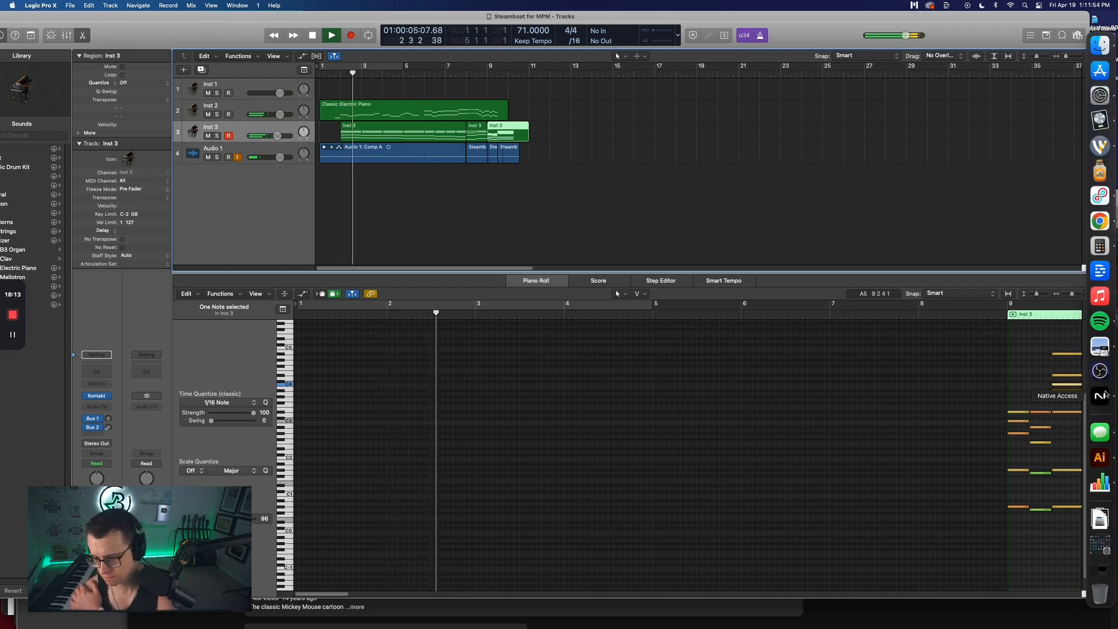
click(1100, 396)
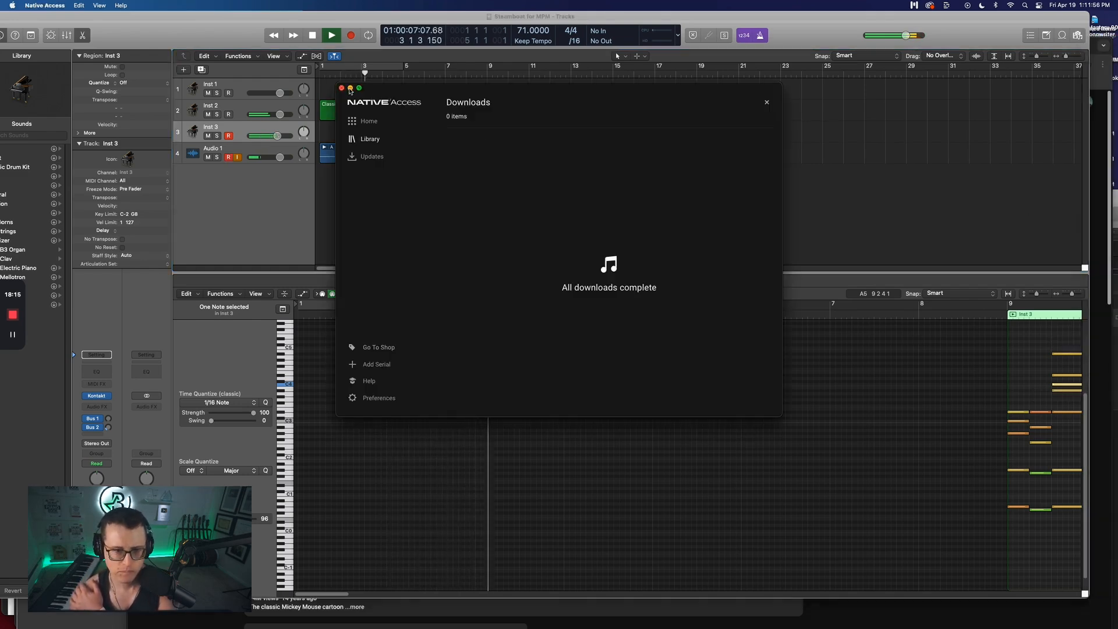
click(342, 87)
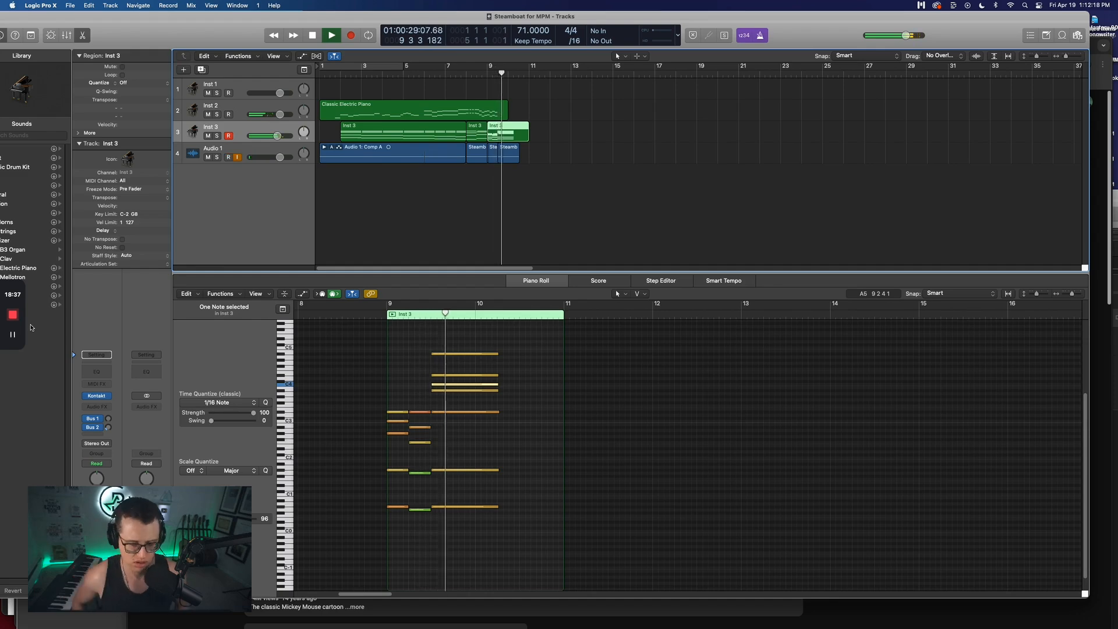
key(space)
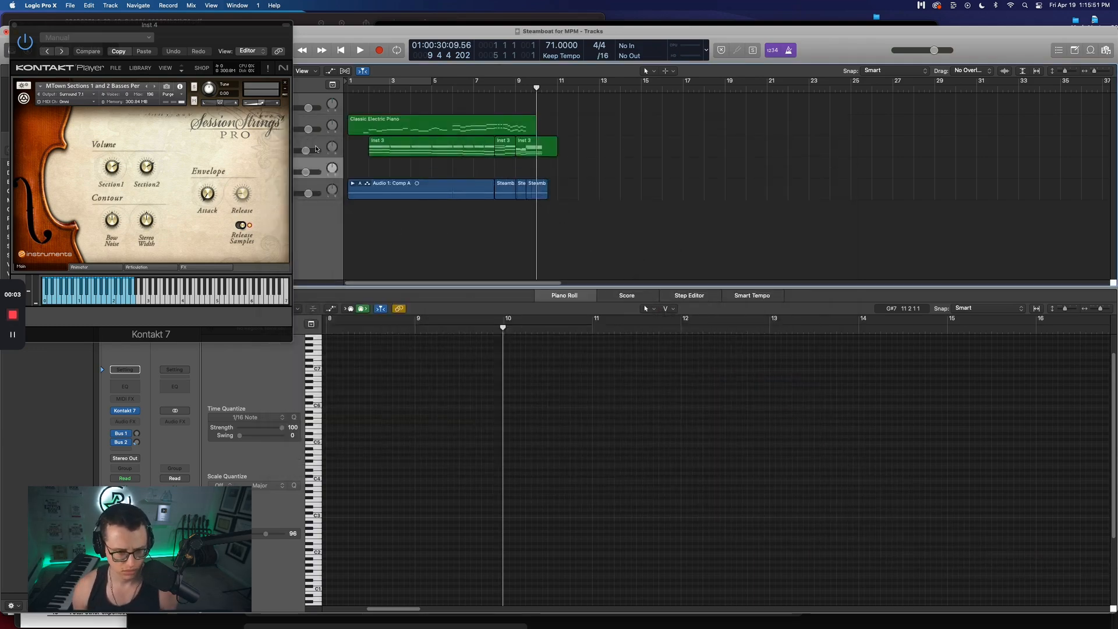
Reposition the Inst 4 Kontakt window and record-enable the Audio 1 track
drag(238, 34, 318, 316)
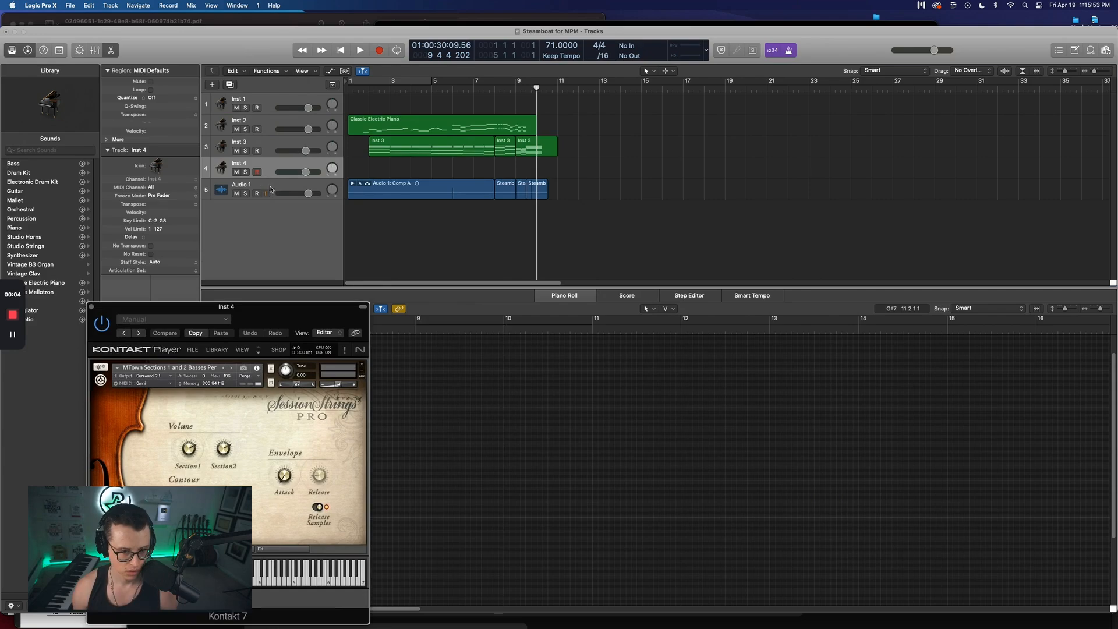
click(259, 194)
drag(298, 318, 346, 197)
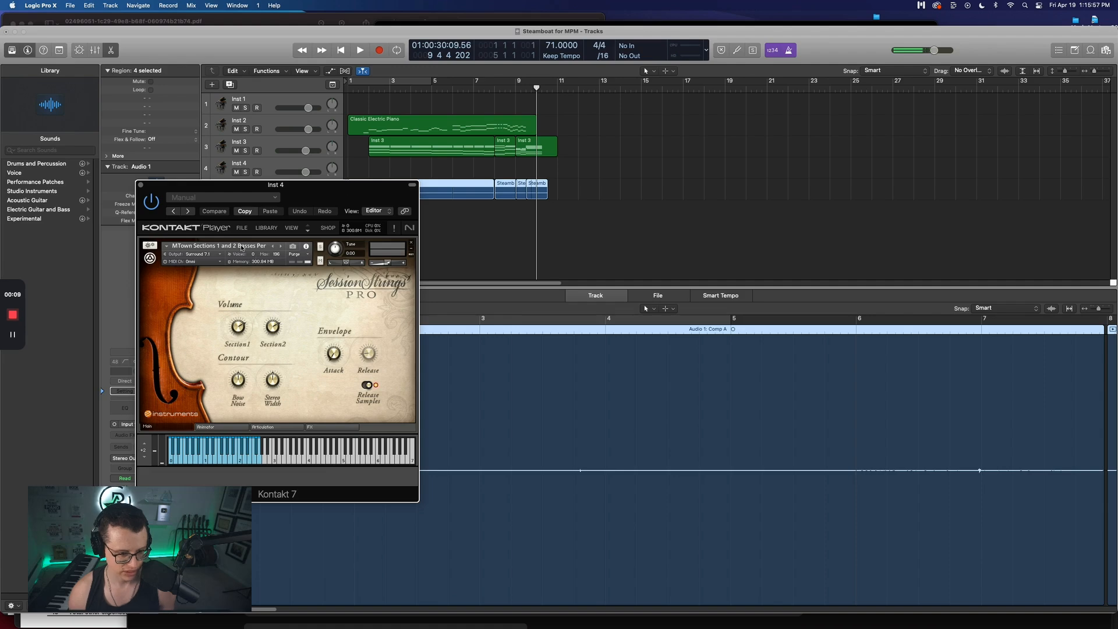
View the instrument options of the MTown Sections 1 and 2 Basses patch in Kontakt, and close them
click(168, 249)
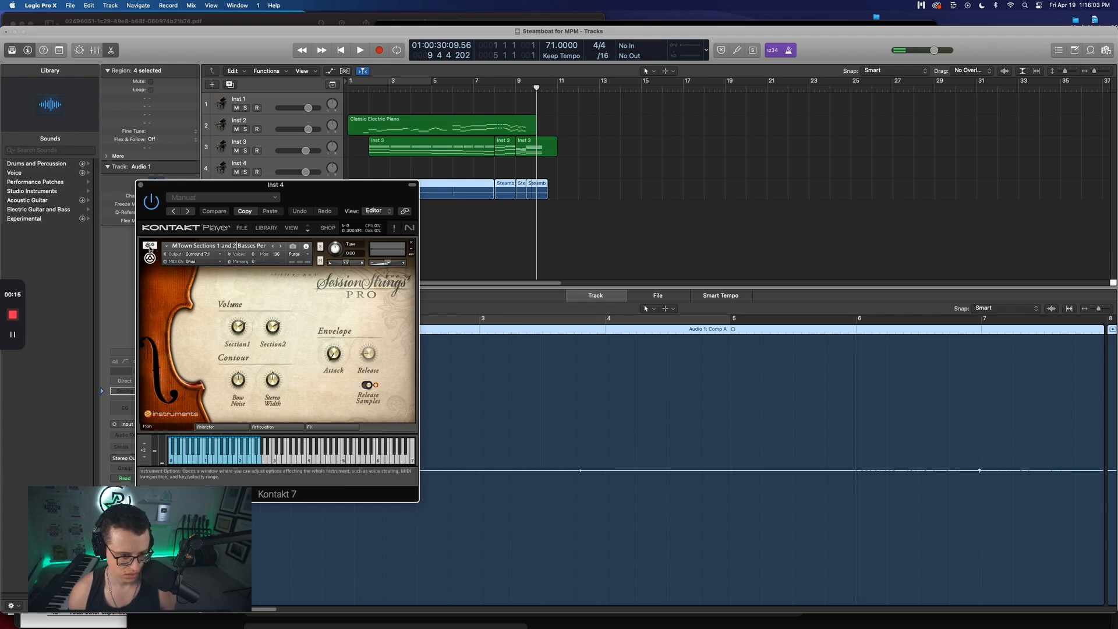
click(149, 247)
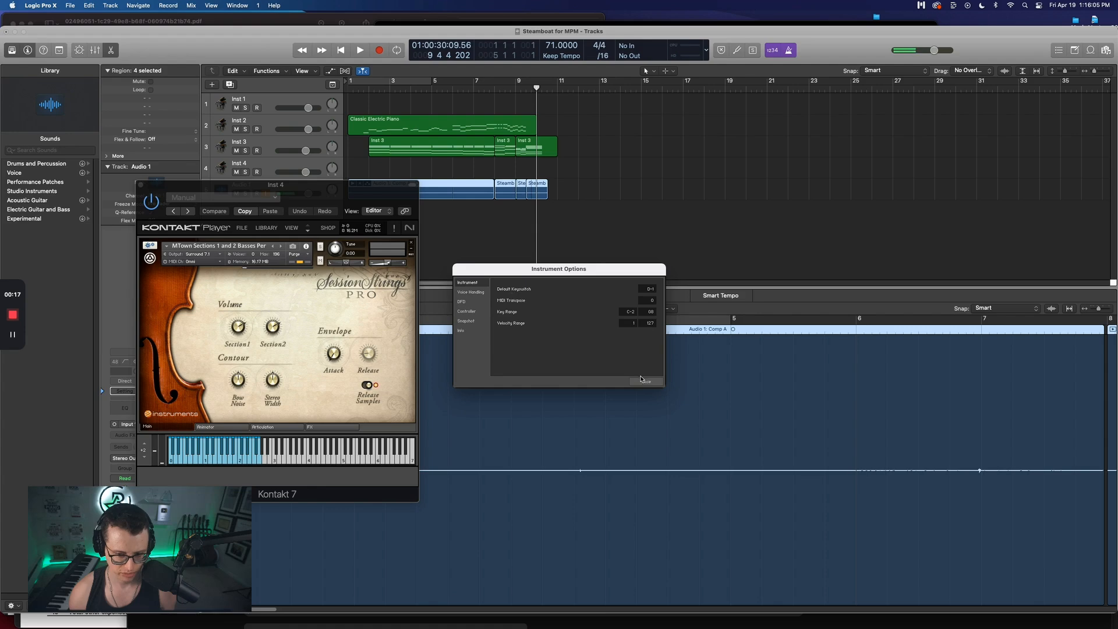
click(644, 380)
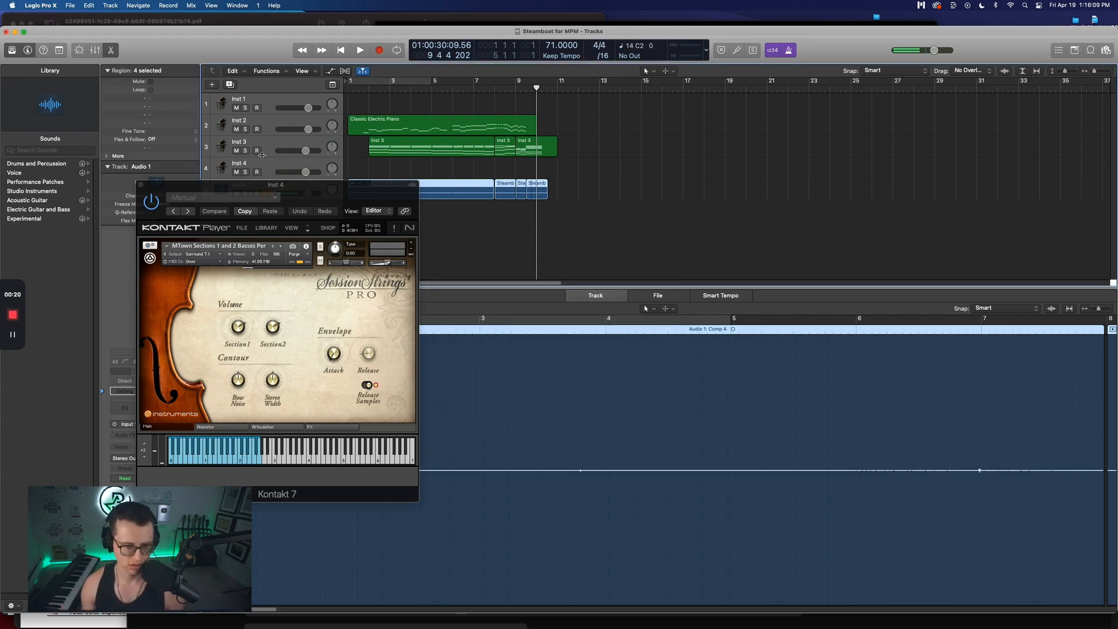
On the Inst 4 track, lower Kontakt's displayed keyboard by one octave and load the MTown Sections 1 and 2 Basses Ani patch
click(277, 168)
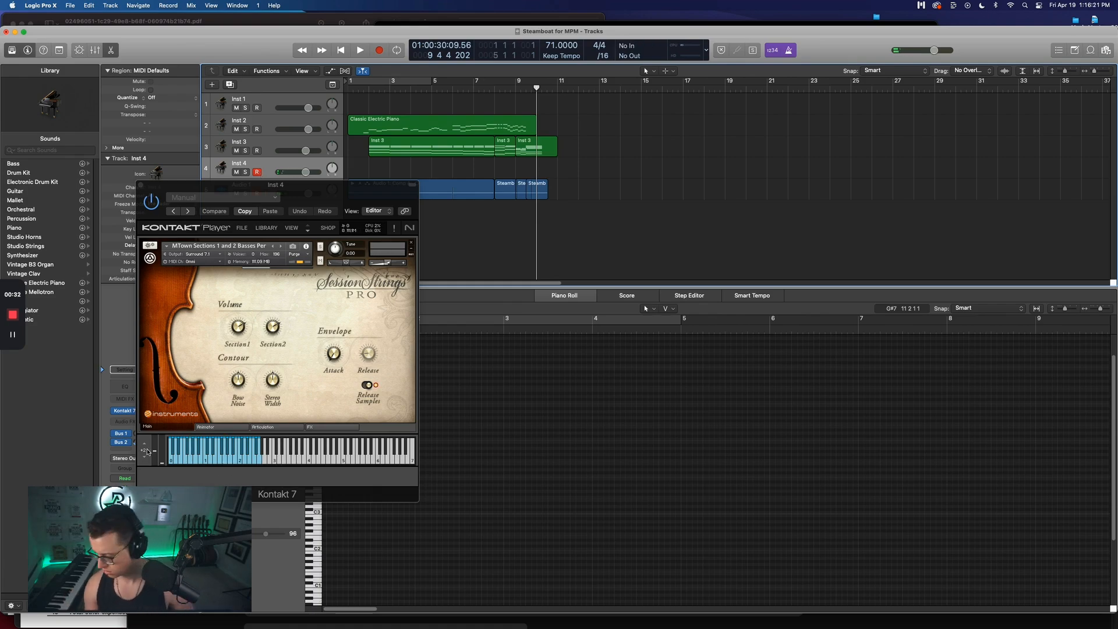
click(162, 456)
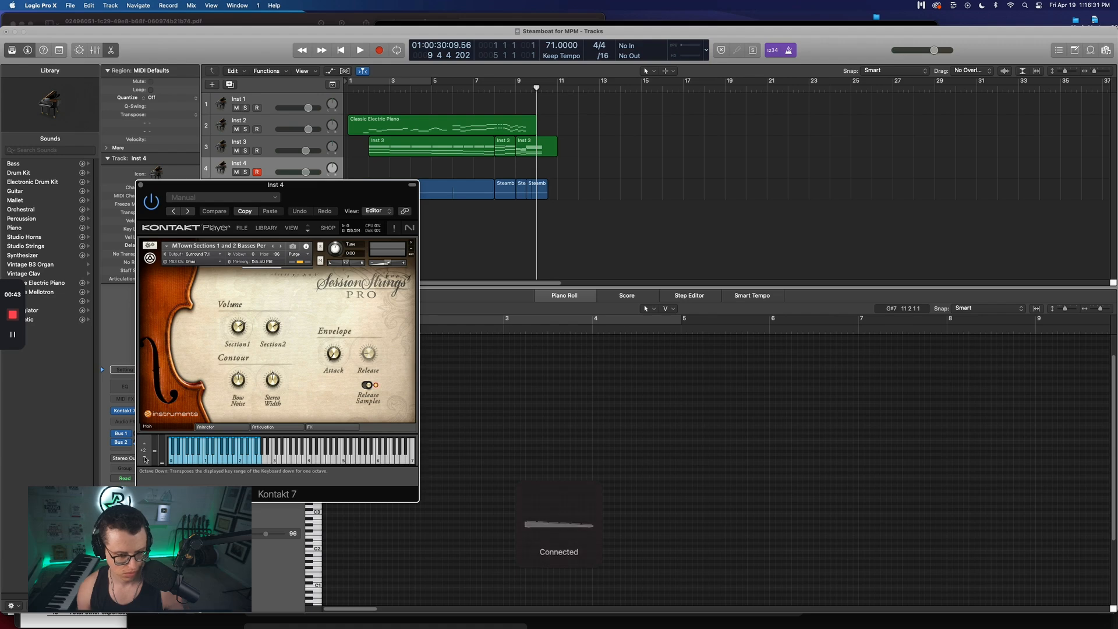
click(146, 460)
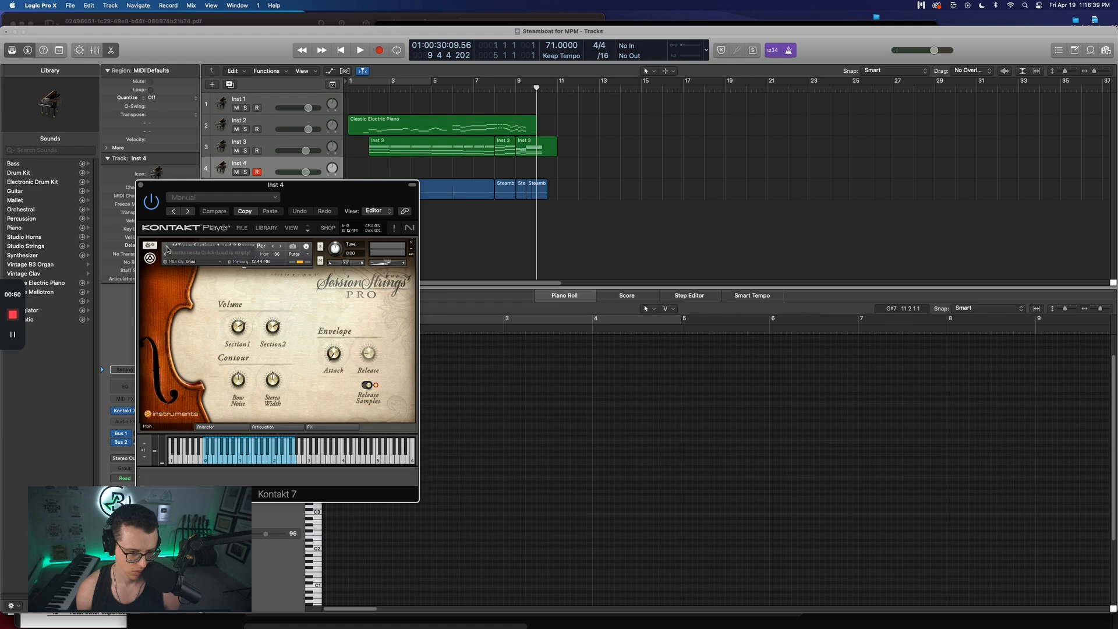
click(222, 198)
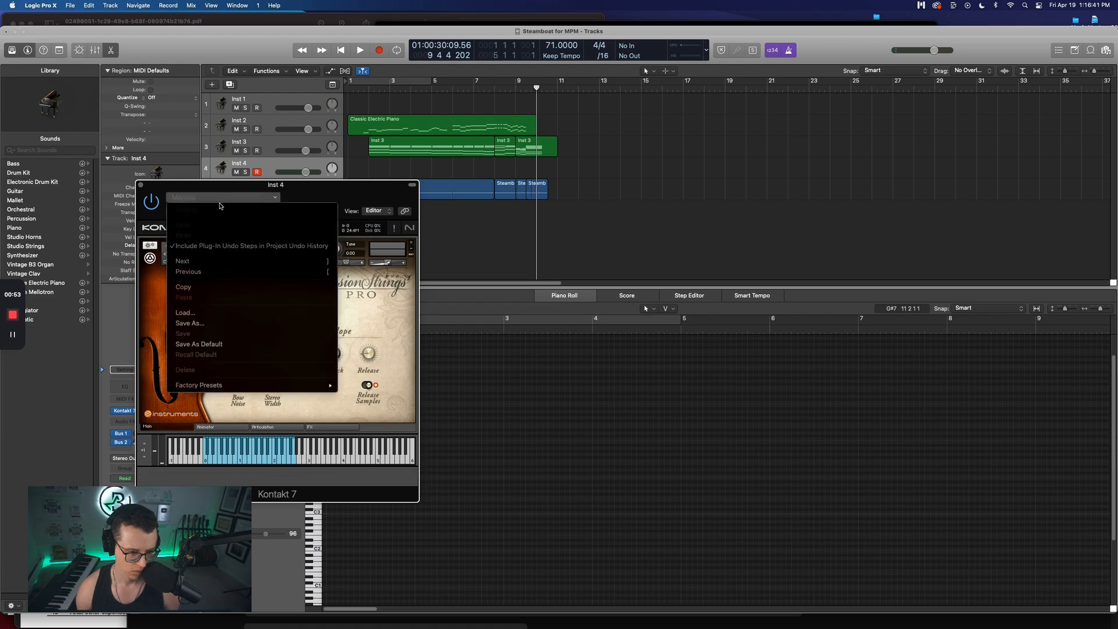
click(331, 241)
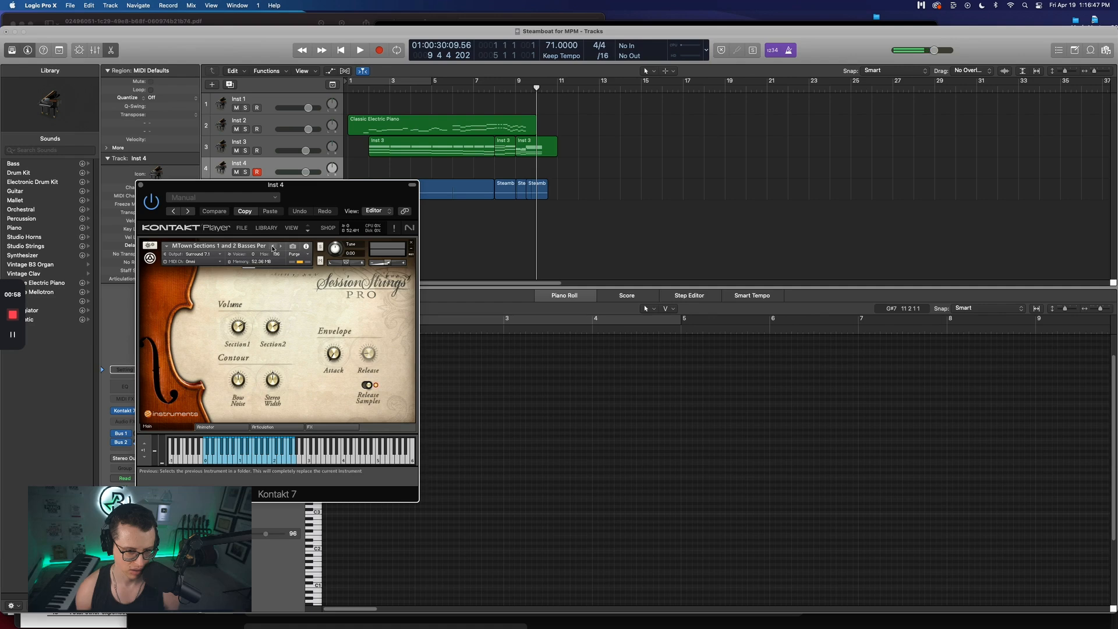
click(273, 249)
Copy the three Inst 3 chord regions onto the Inst 4 track and play them soloed from bar 2
click(406, 150)
drag(570, 167, 425, 170)
click(246, 171)
key(space)
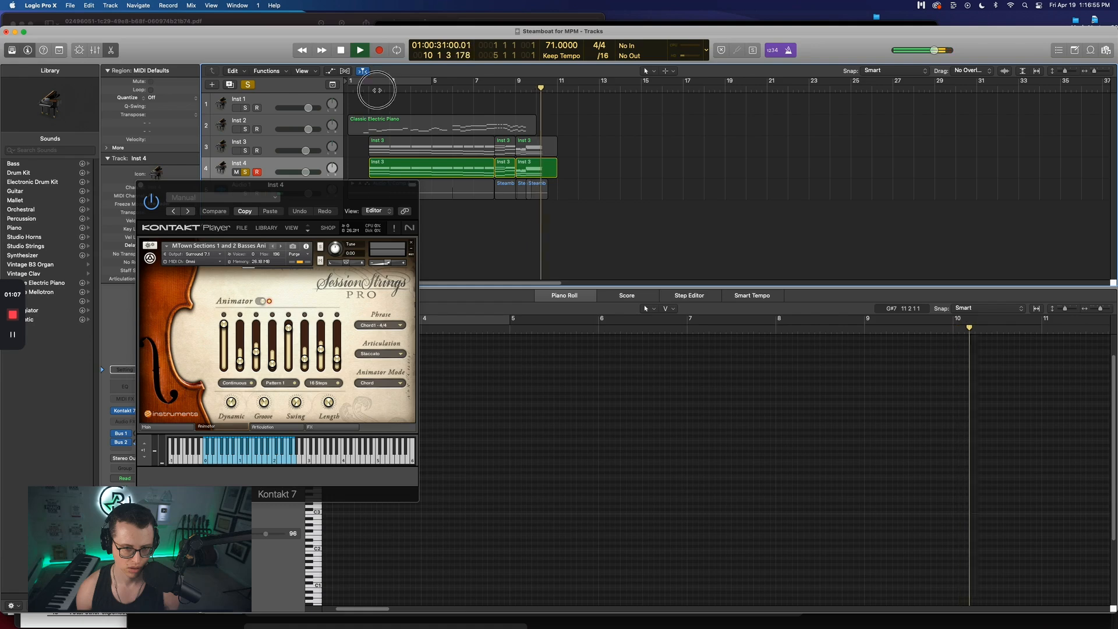
key(space)
click(367, 89)
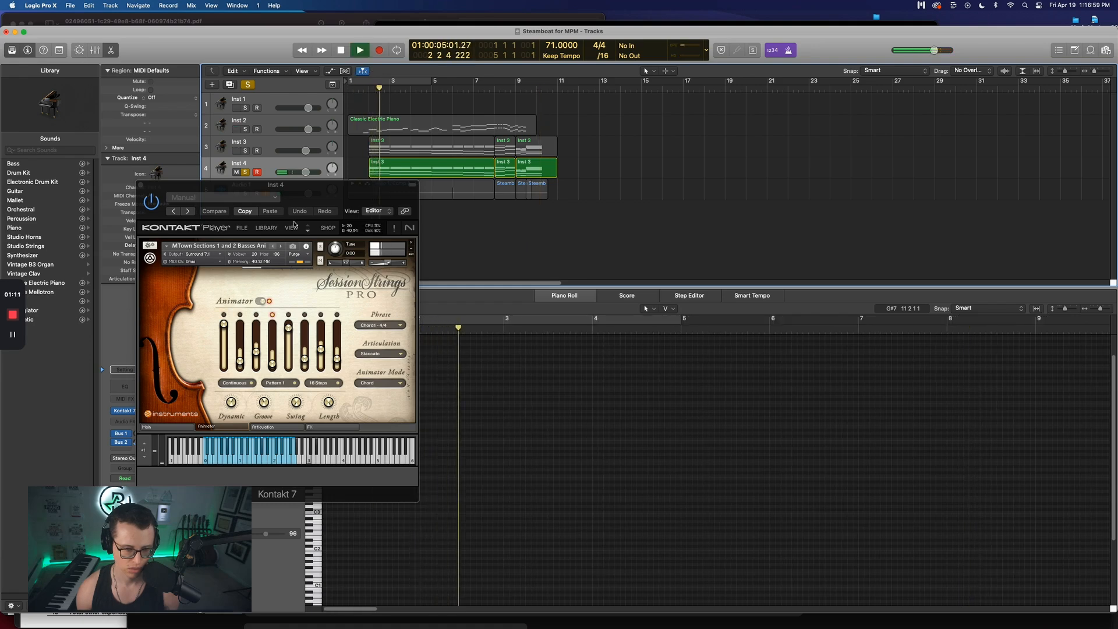
Clear the solo and raise the Inst 4 track's volume while the arrangement plays, moving the Kontakt window aside, and stop playback
click(260, 302)
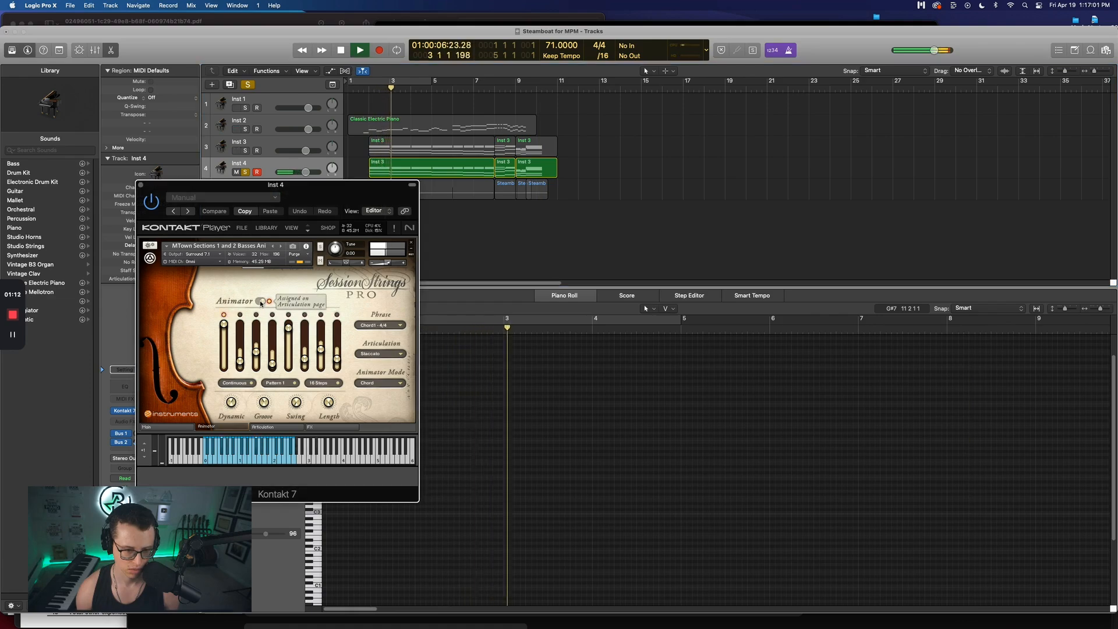
drag(316, 199, 321, 275)
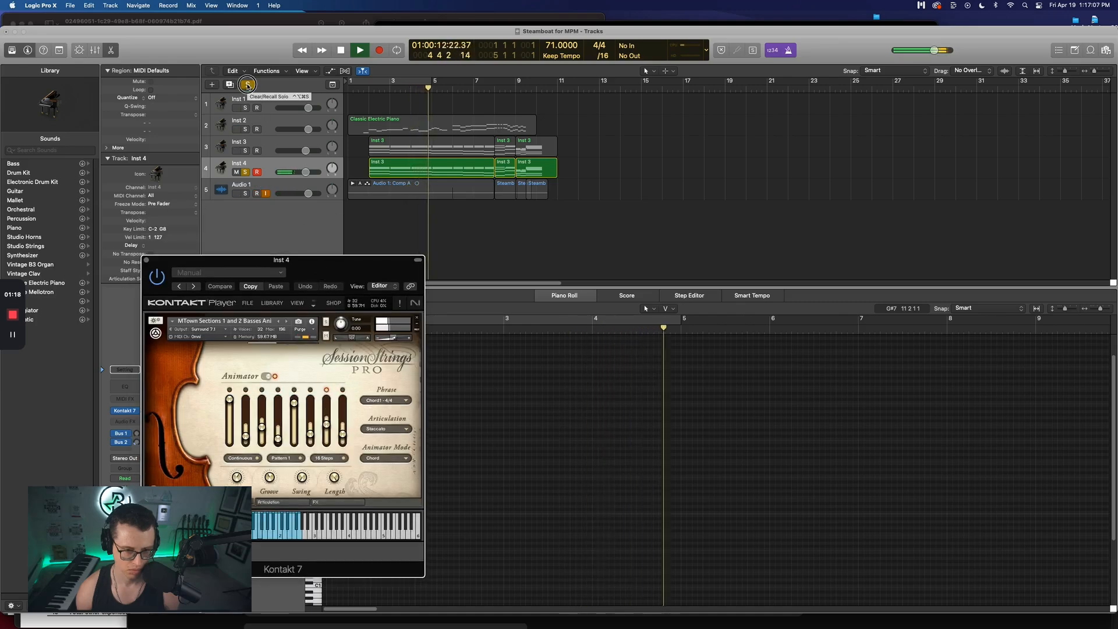
click(248, 85)
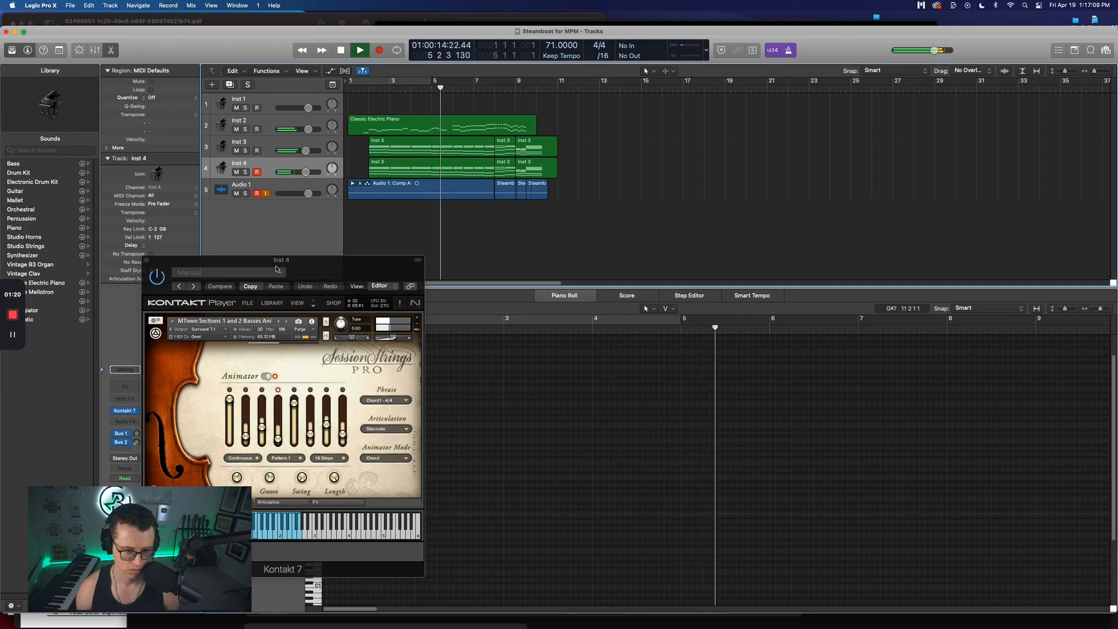
drag(305, 171, 318, 172)
drag(323, 276, 502, 209)
key(space)
Undo the last edit and switch Kontakt back to the MTown Sections 1 and 2 Basses Per patch
click(257, 194)
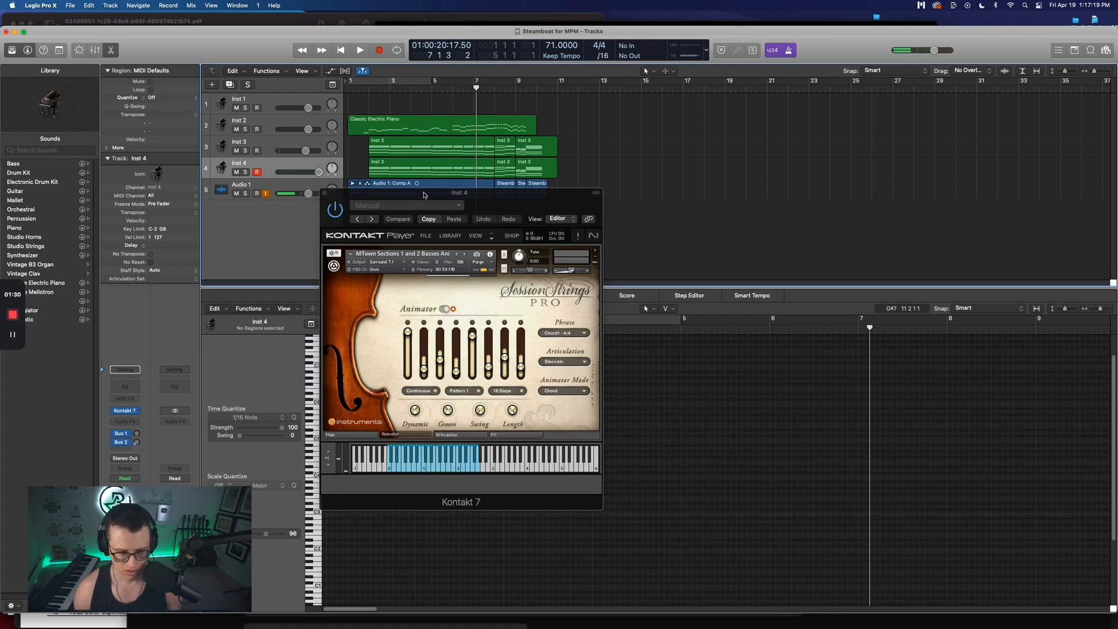
key(super+z)
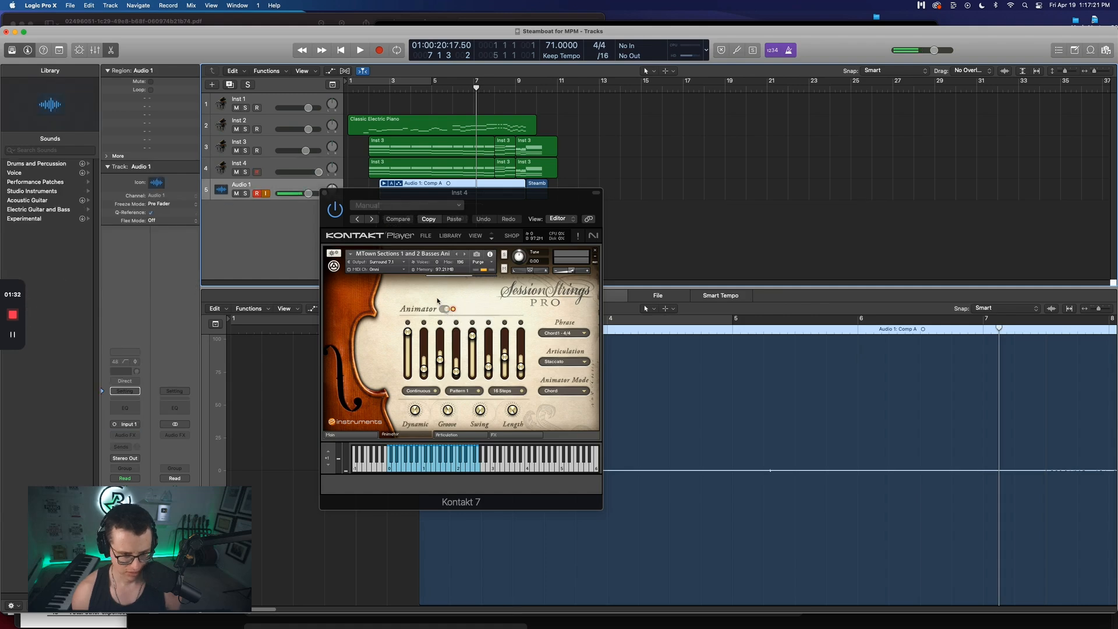
click(442, 310)
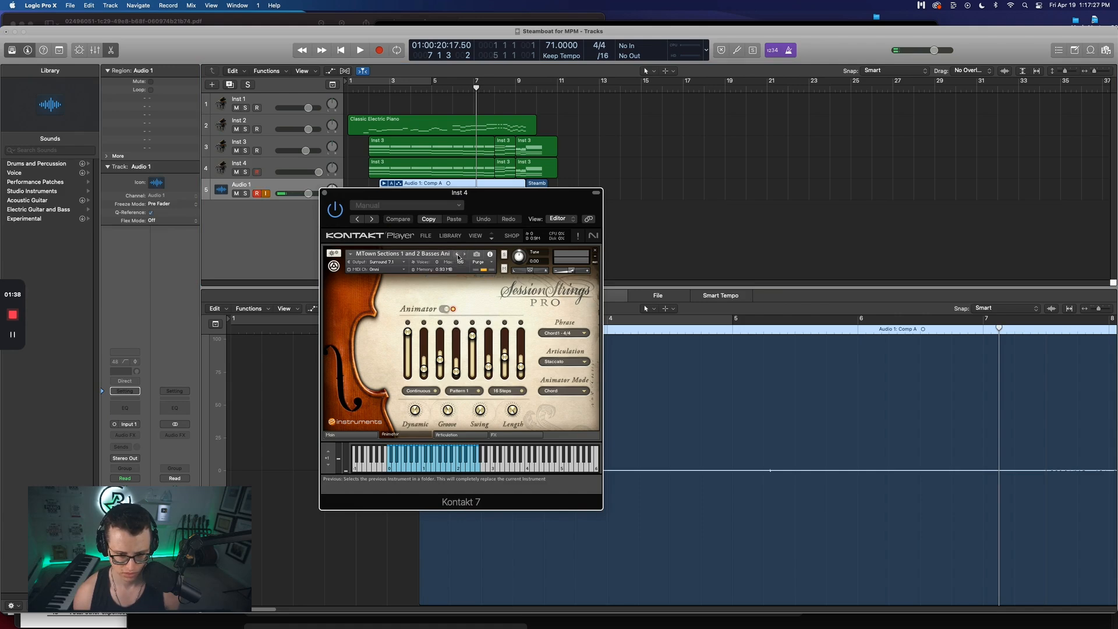
click(458, 256)
click(458, 256)
click(464, 256)
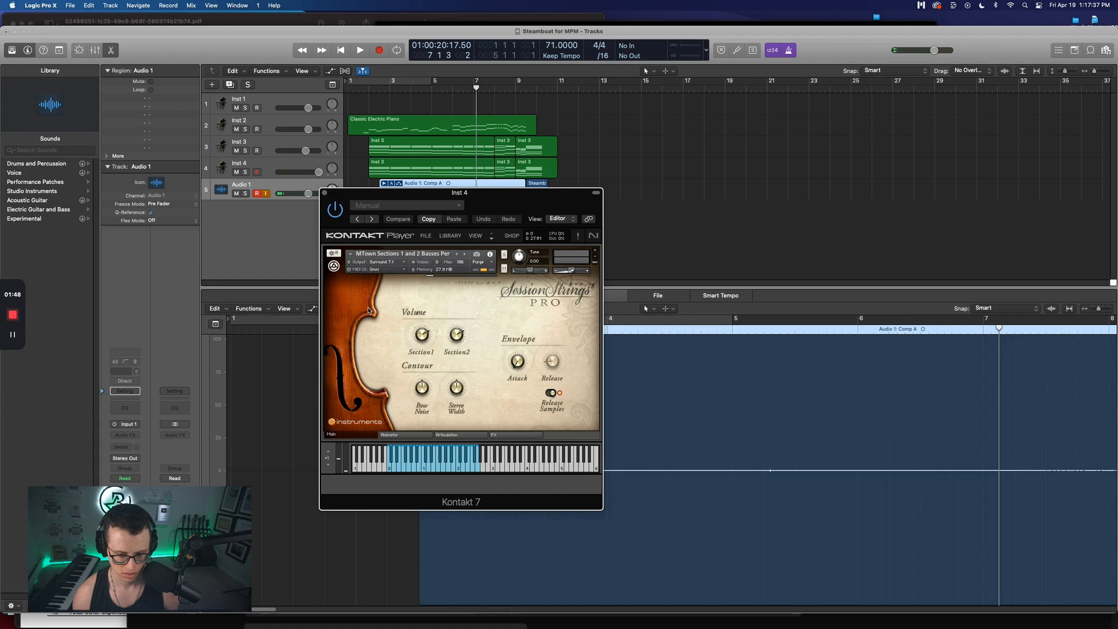
Audition the Inst 4 track in solo from the start while adjusting the Section1 and Section2 volumes in Session Strings Pro
key(space)
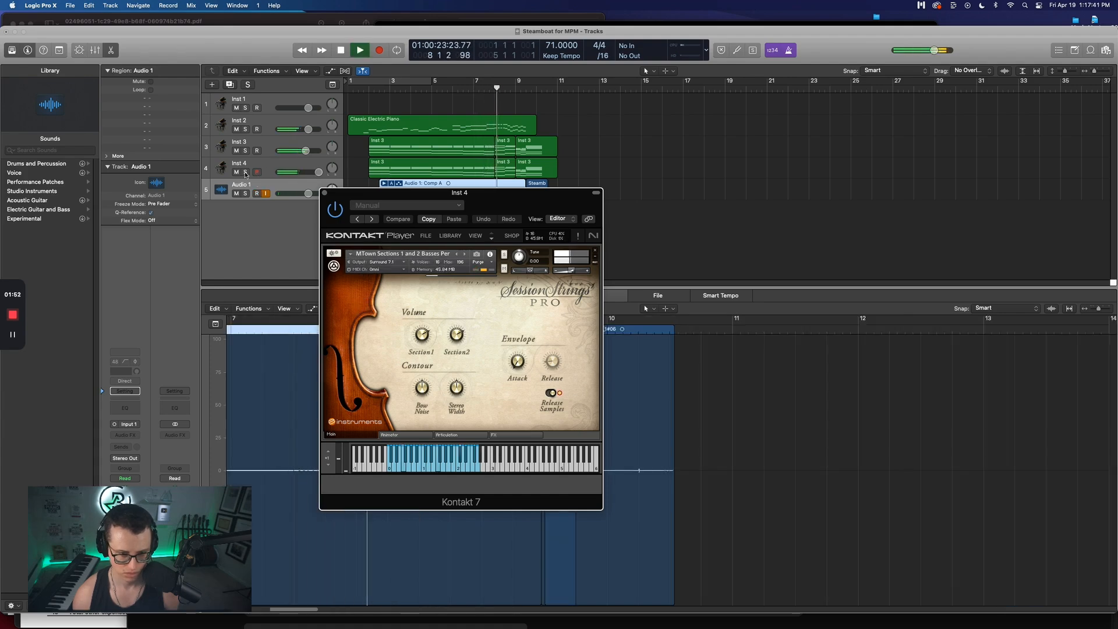
key(s)
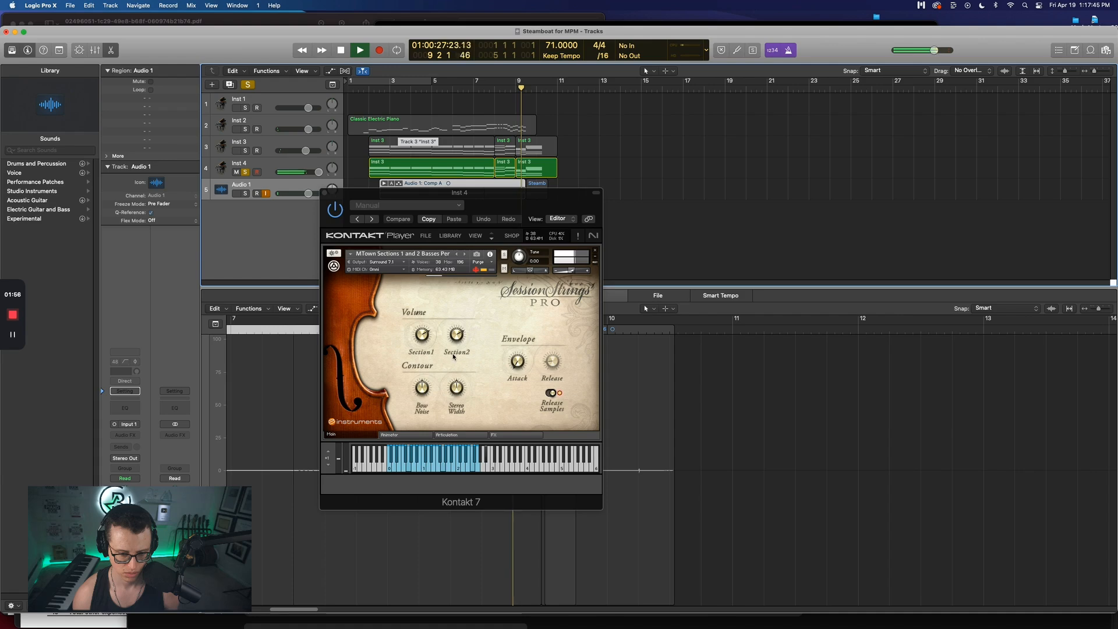
key(space)
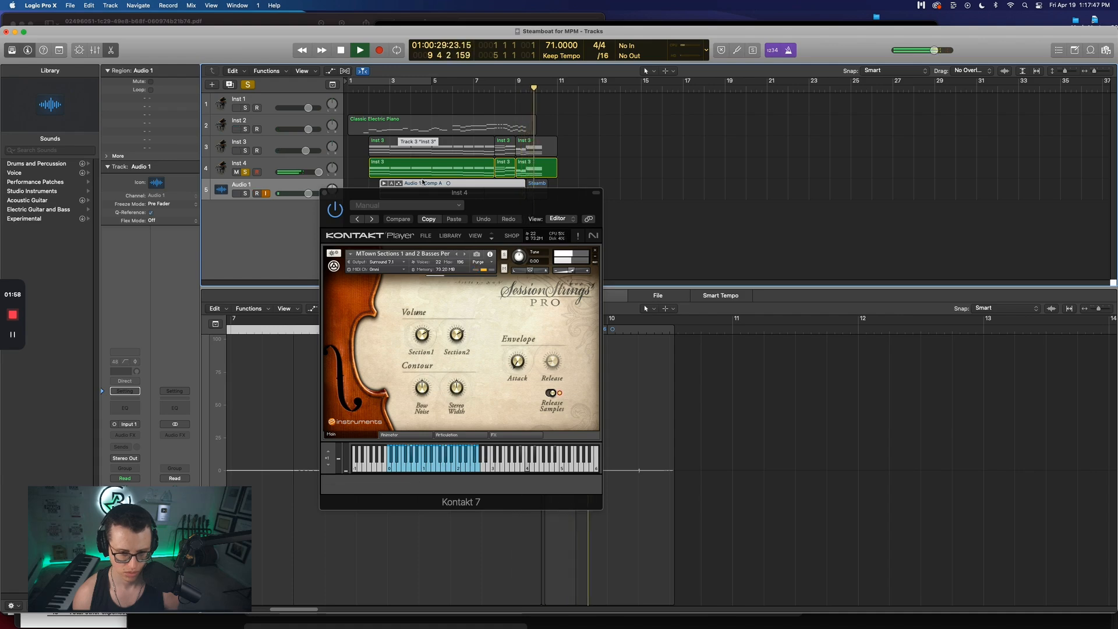
key(Return)
key(space)
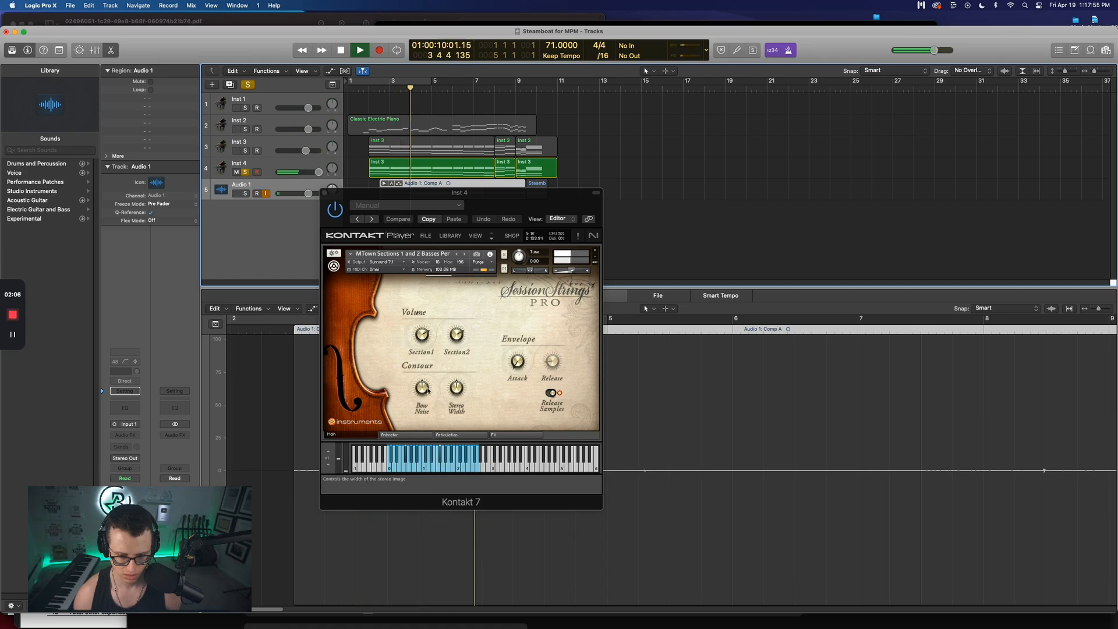
drag(422, 334, 454, 336)
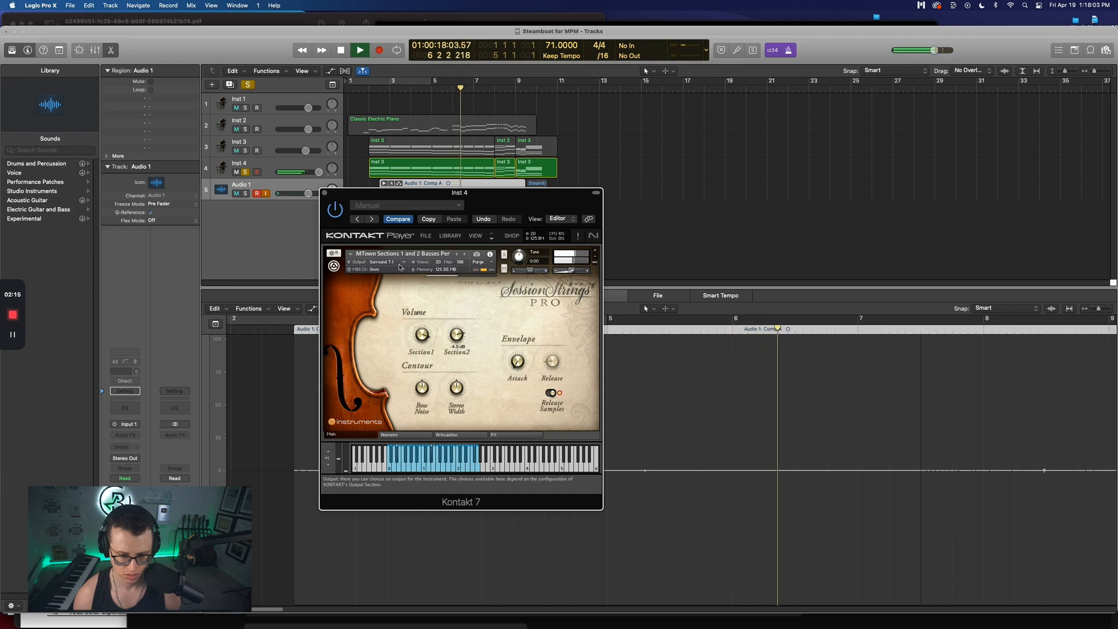
key(space)
Clear the solo and load an MTown Sections 1 and 2 Ensemble patch from the Session Strings Pro library
click(448, 236)
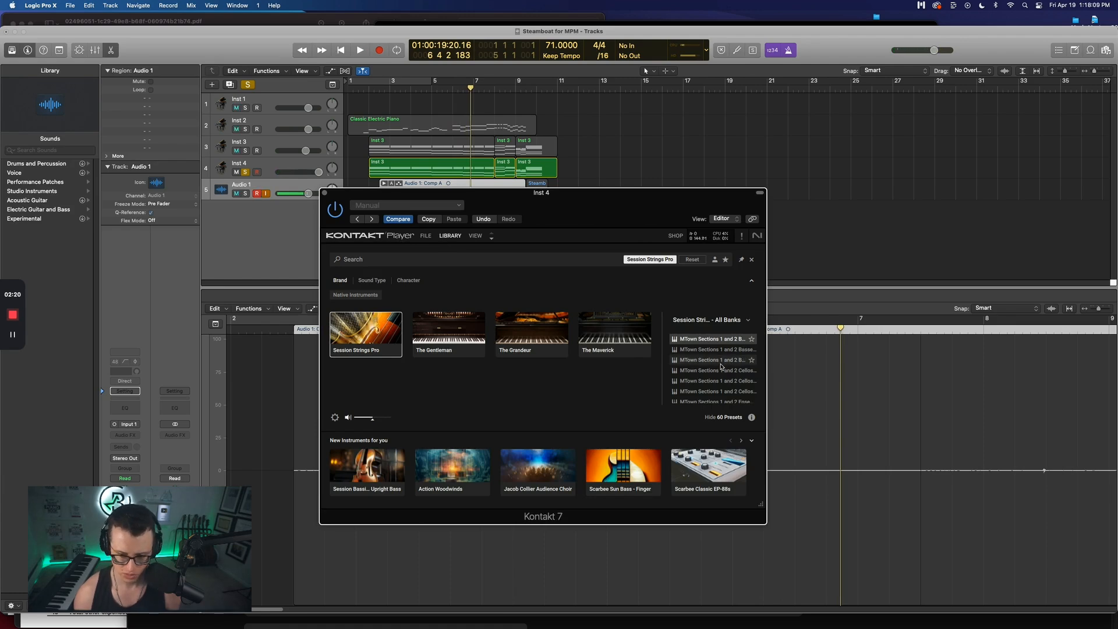
scroll(722, 372, down, 2)
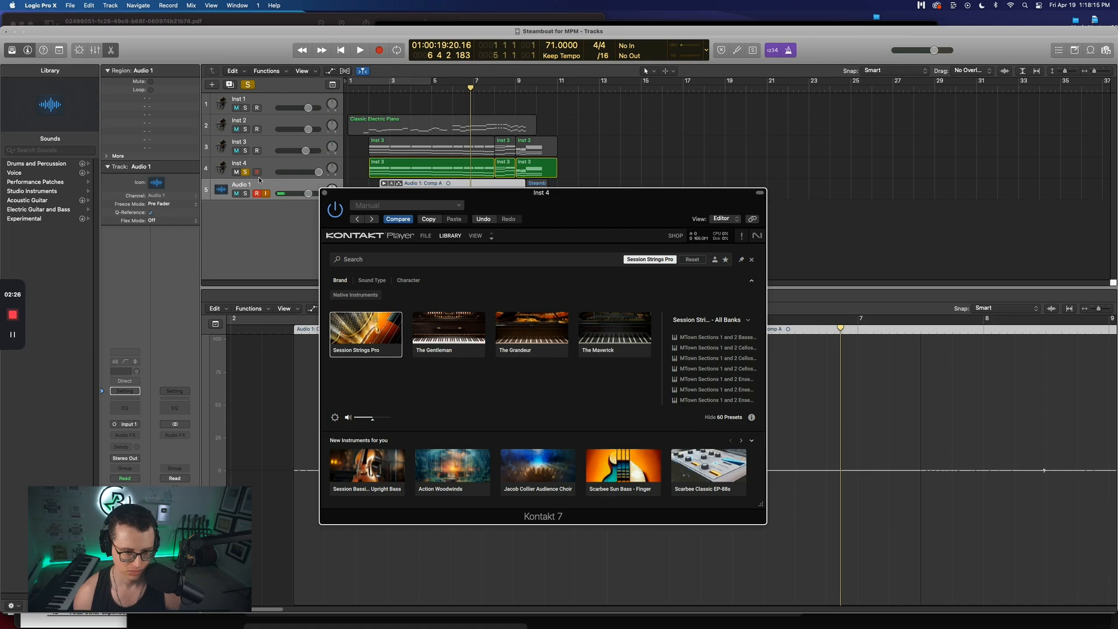
click(247, 85)
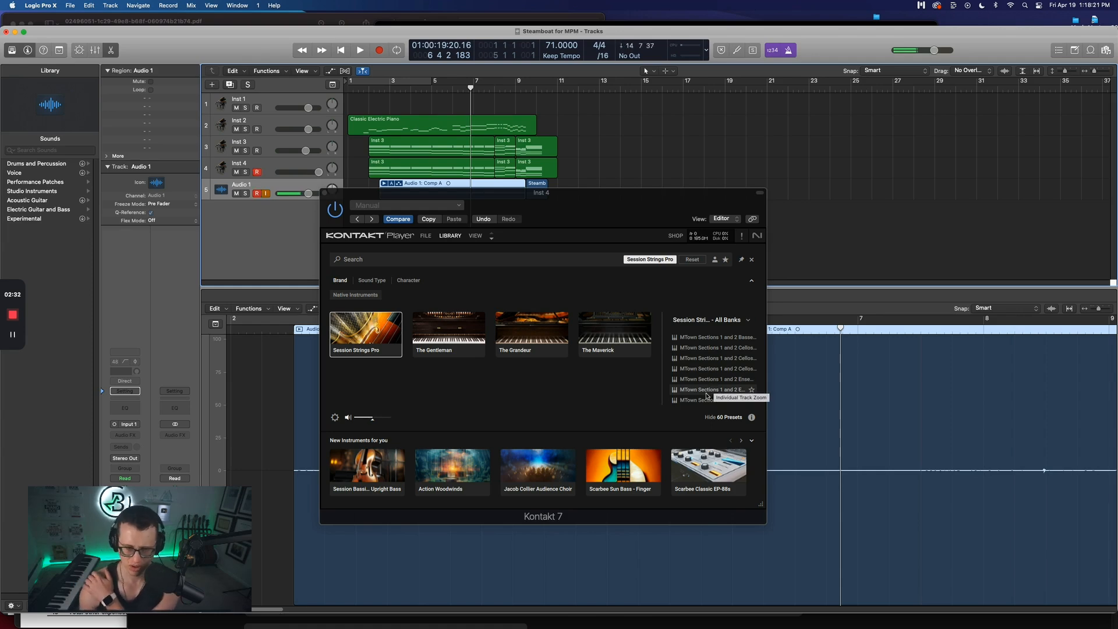
scroll(704, 395, down, 4)
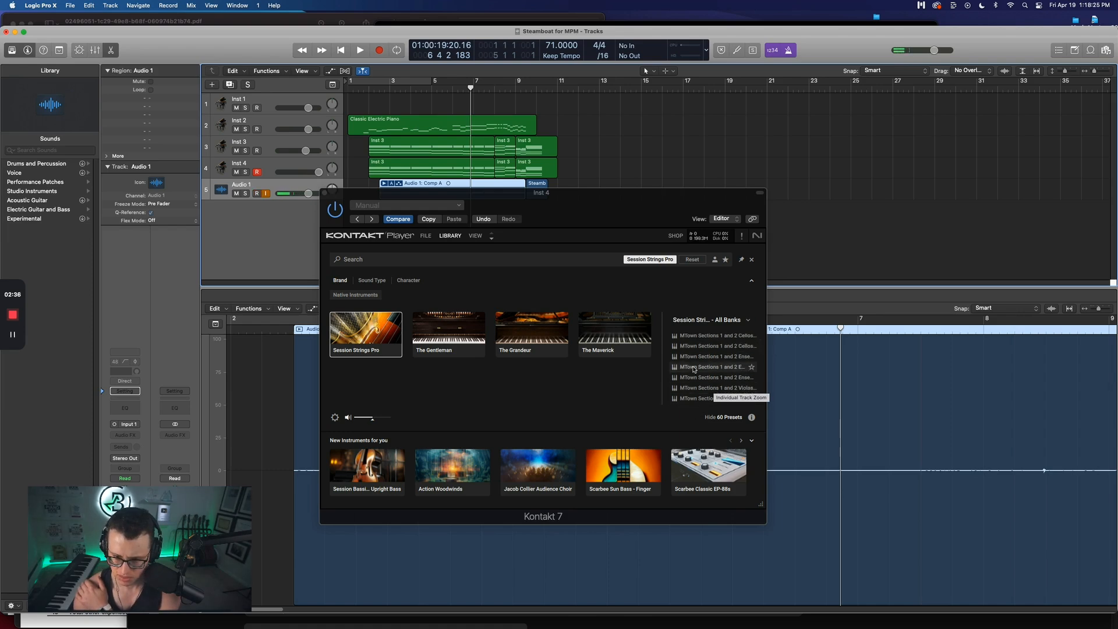
click(695, 368)
click(694, 368)
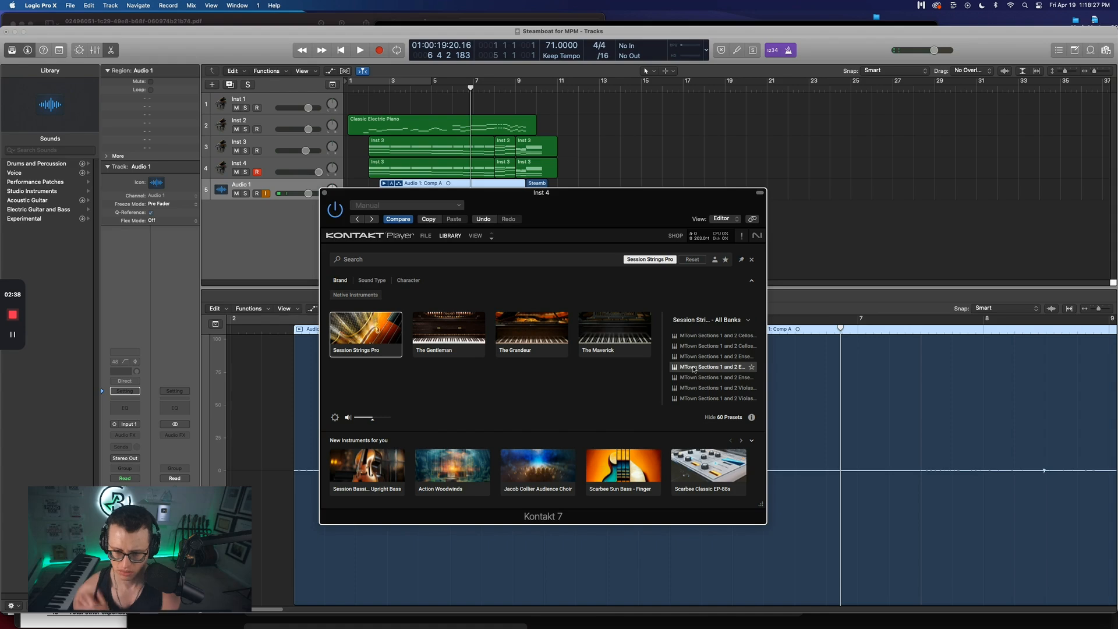
Play the arrangement through bar 10 with the ensemble patch, and move the Kontakt window clear of the tracks
key(space)
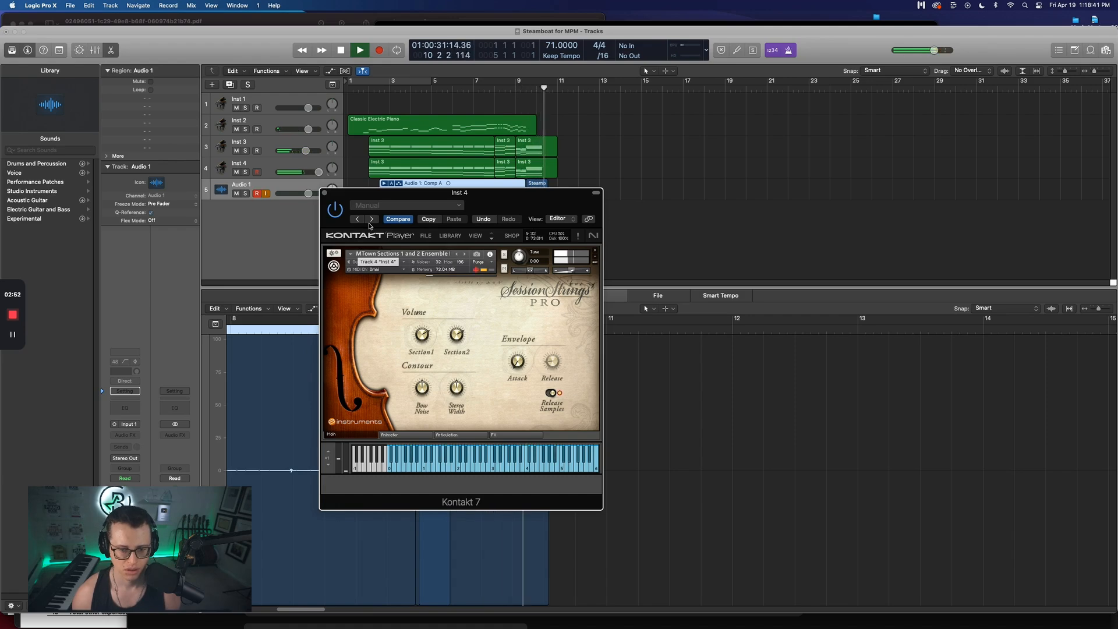
key(space)
drag(408, 192, 424, 231)
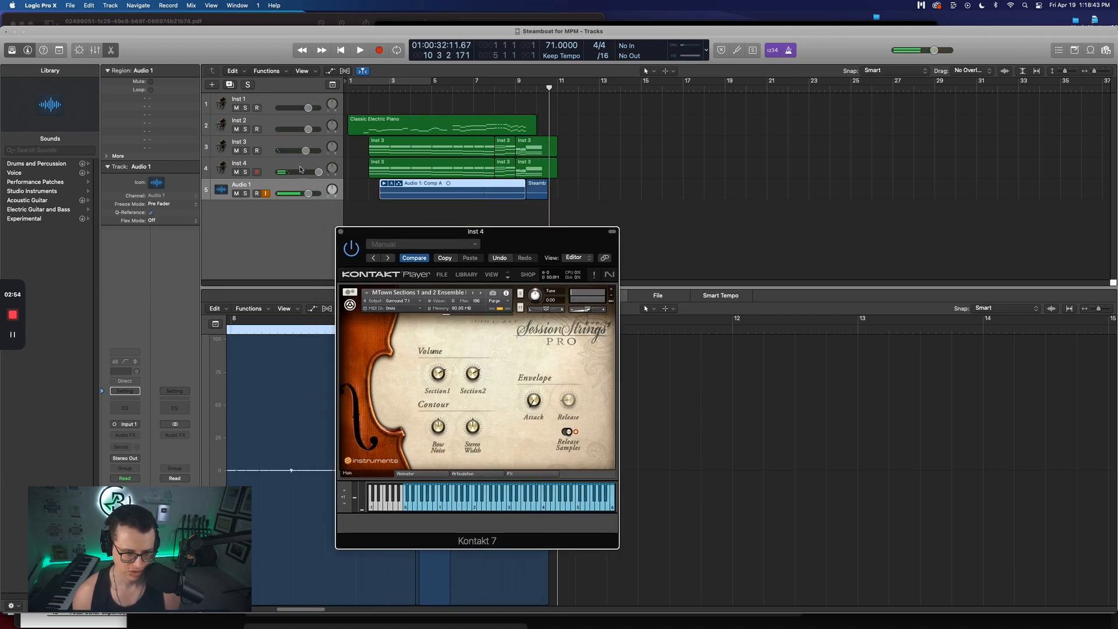
Duplicate the Inst 4 track and copy its three chord regions onto the new track
click(276, 169)
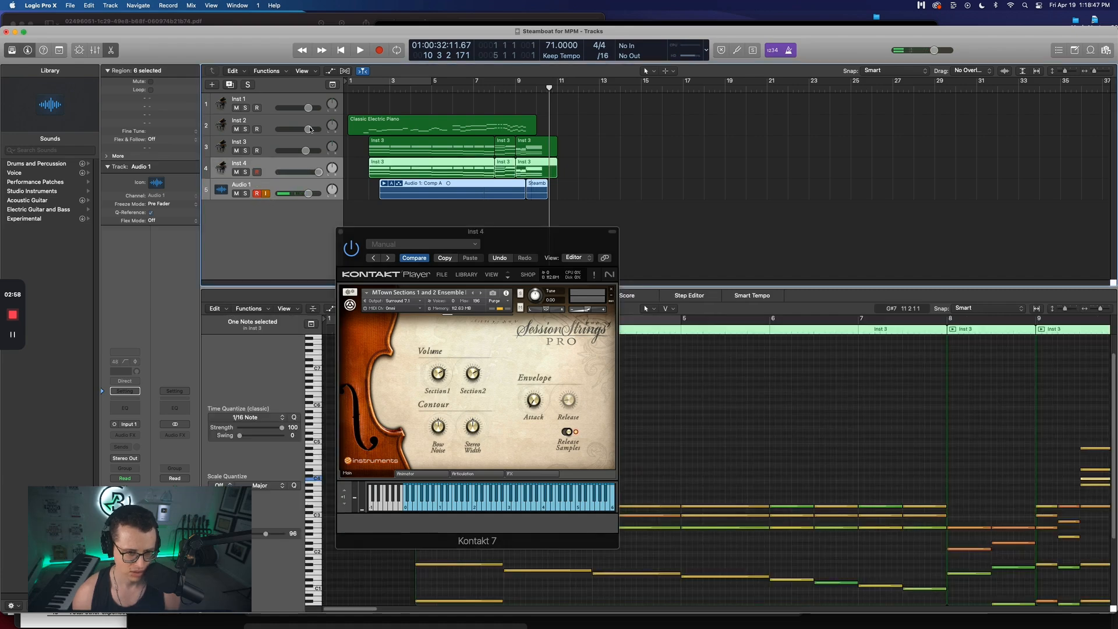
click(232, 86)
drag(535, 192, 427, 191)
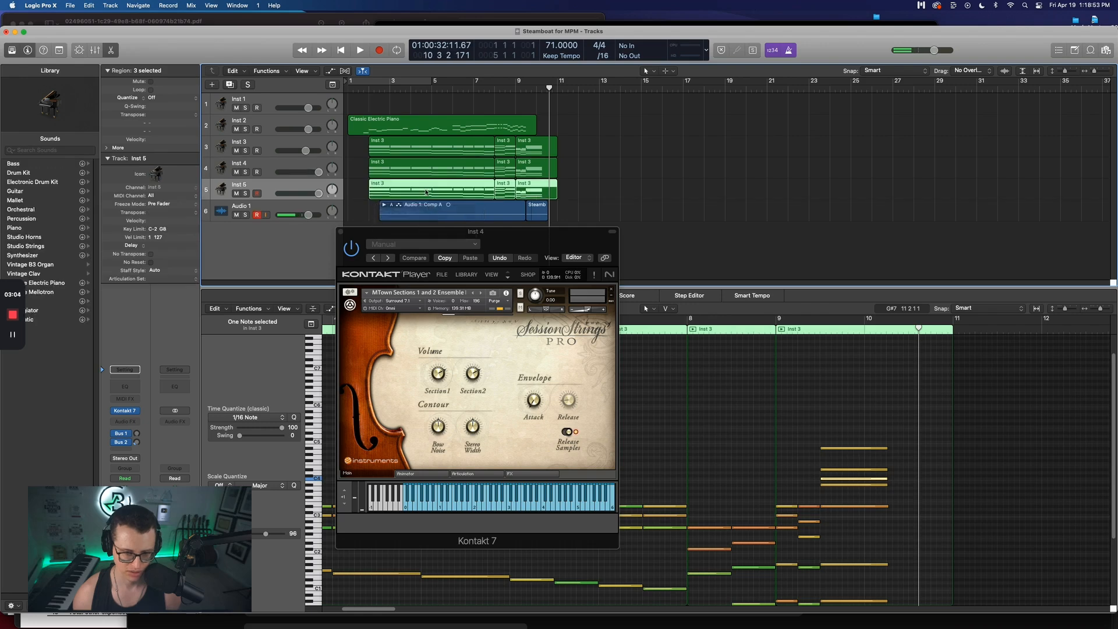
Switch Kontakt to the Animator version of the MTown Sections 1 and 2 Ensemble patch and reposition its window
drag(431, 231, 420, 173)
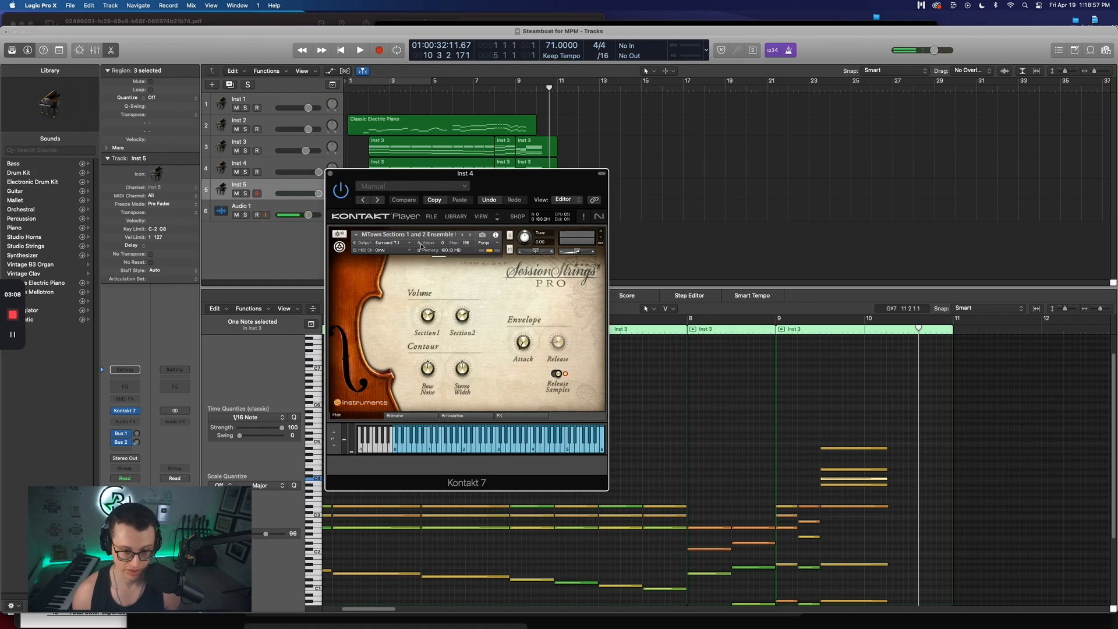
click(470, 236)
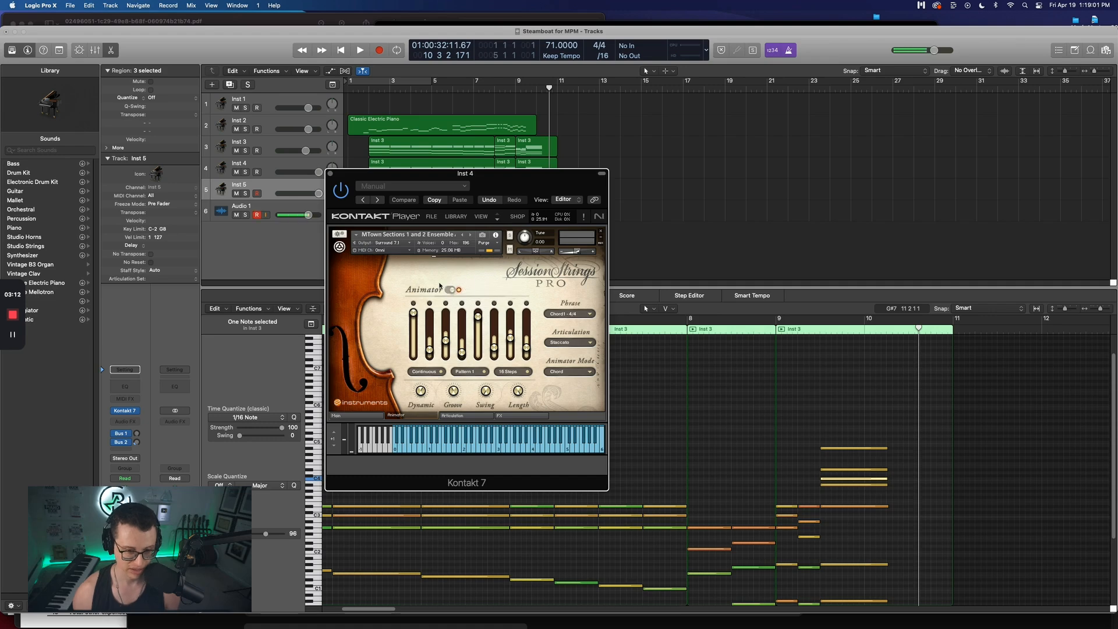
drag(404, 177, 406, 237)
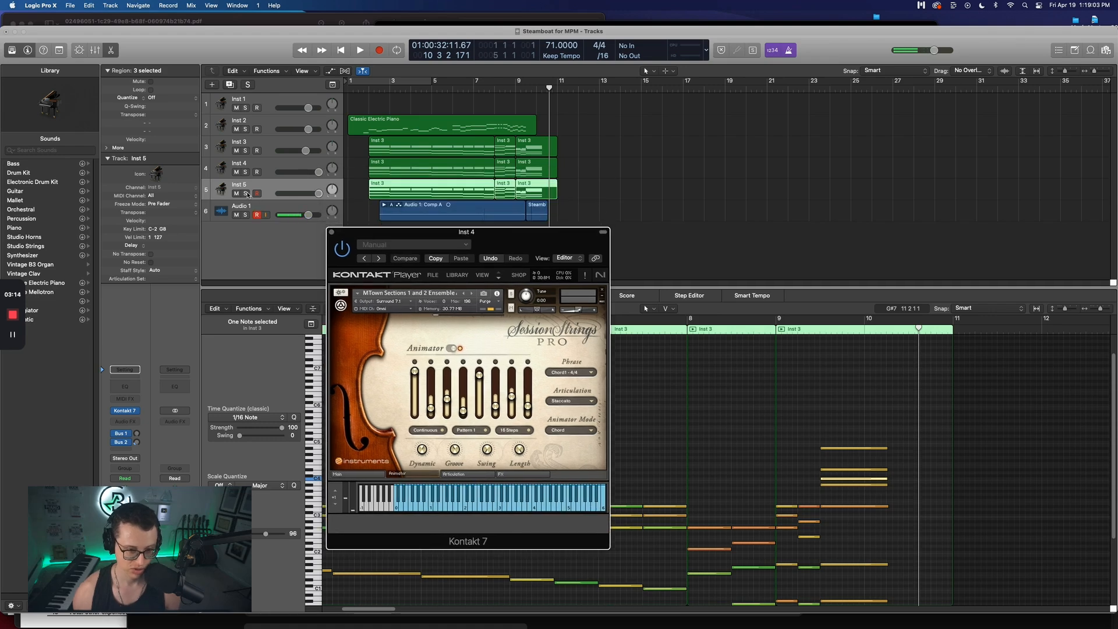
Solo the Inst 5 and Audio 1 tracks and play them with the Animator patch, keeping the Kontakt window in reach
click(245, 215)
click(245, 193)
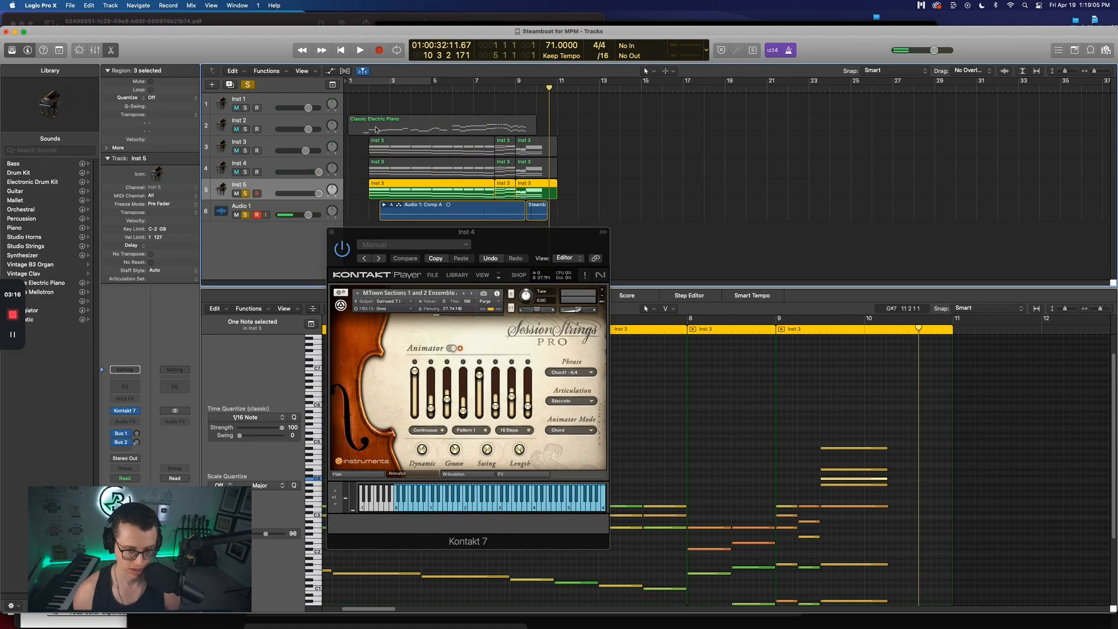
key(space)
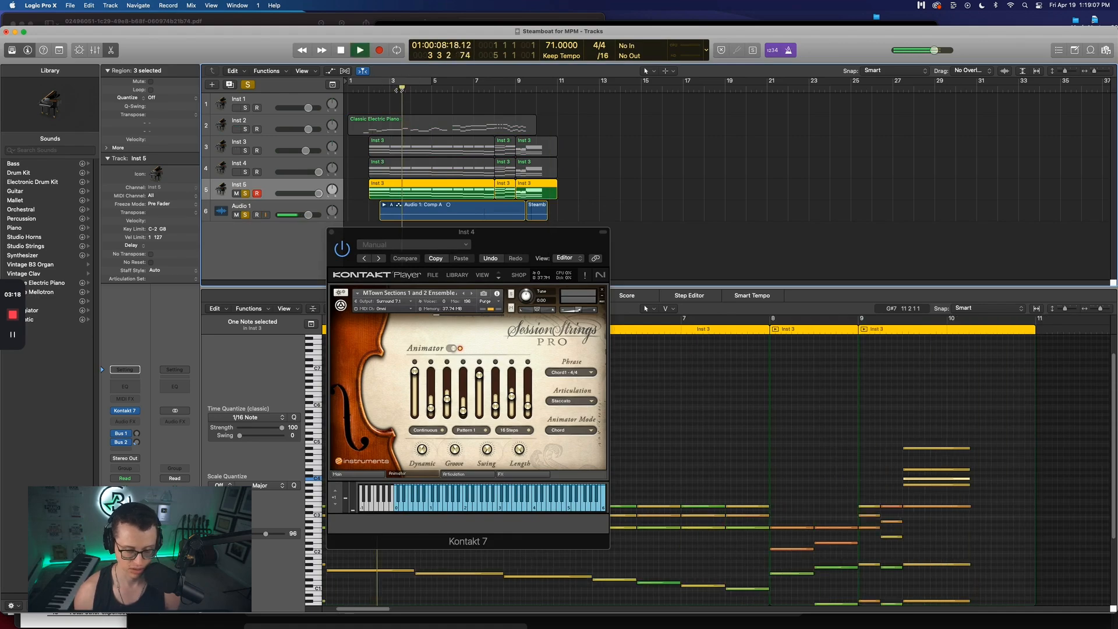
drag(452, 232, 447, 141)
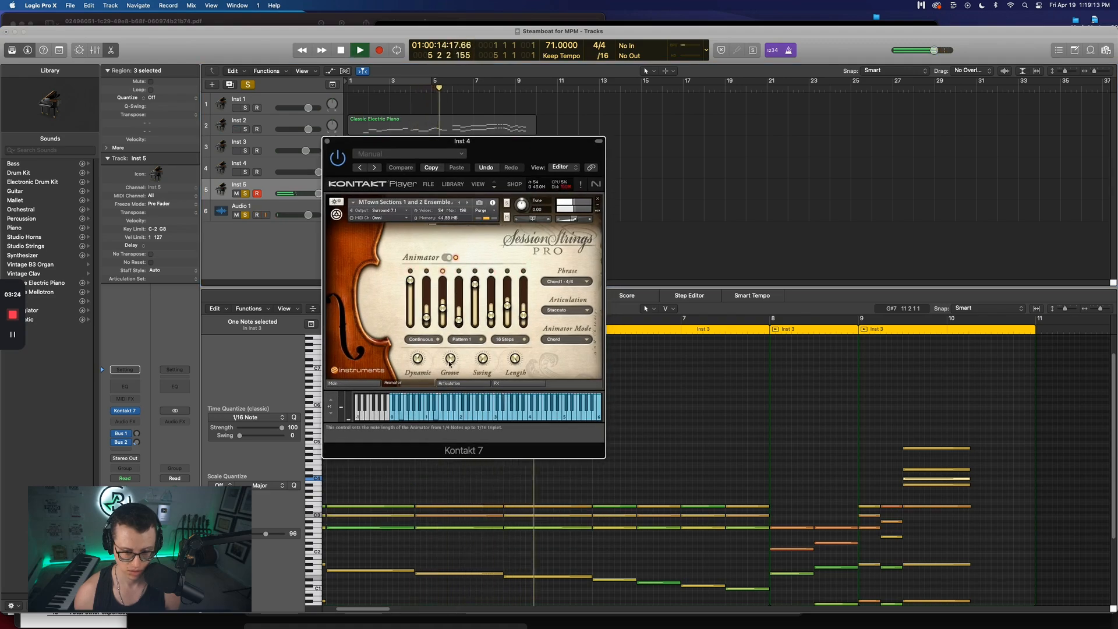
drag(441, 143, 432, 194)
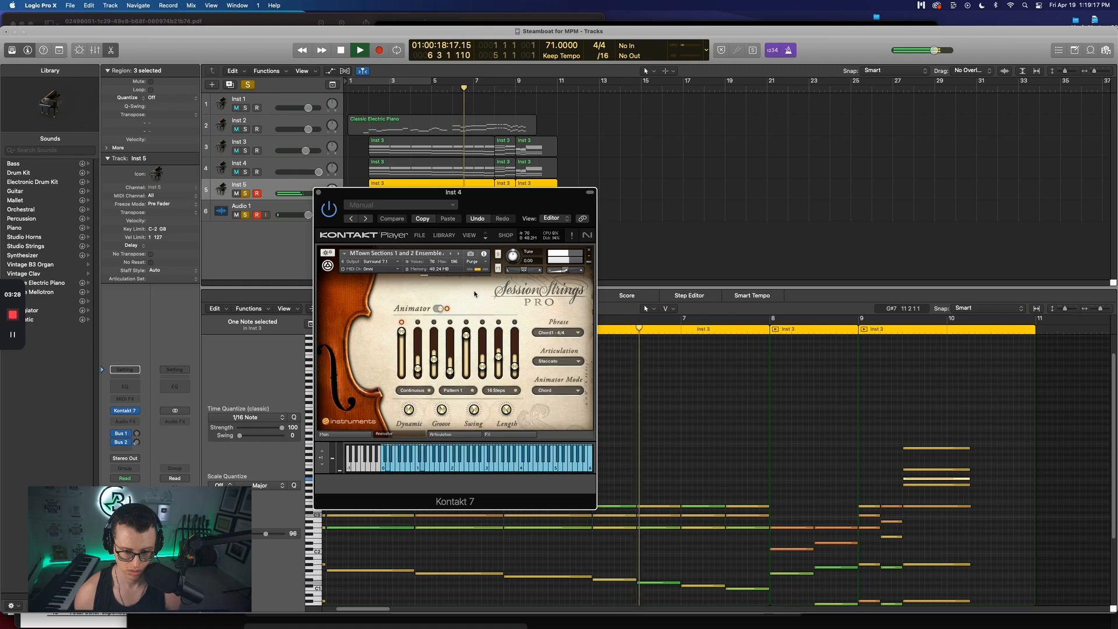
Switch the animator's playback from Continuous to Retrigger and play the string line with it
key(space)
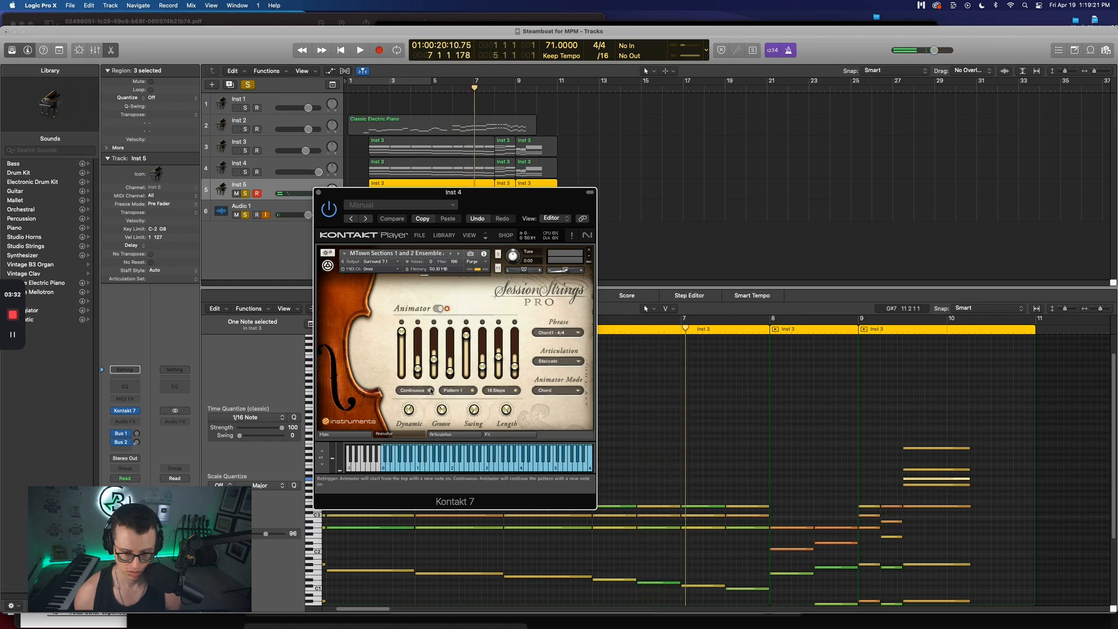
key(space)
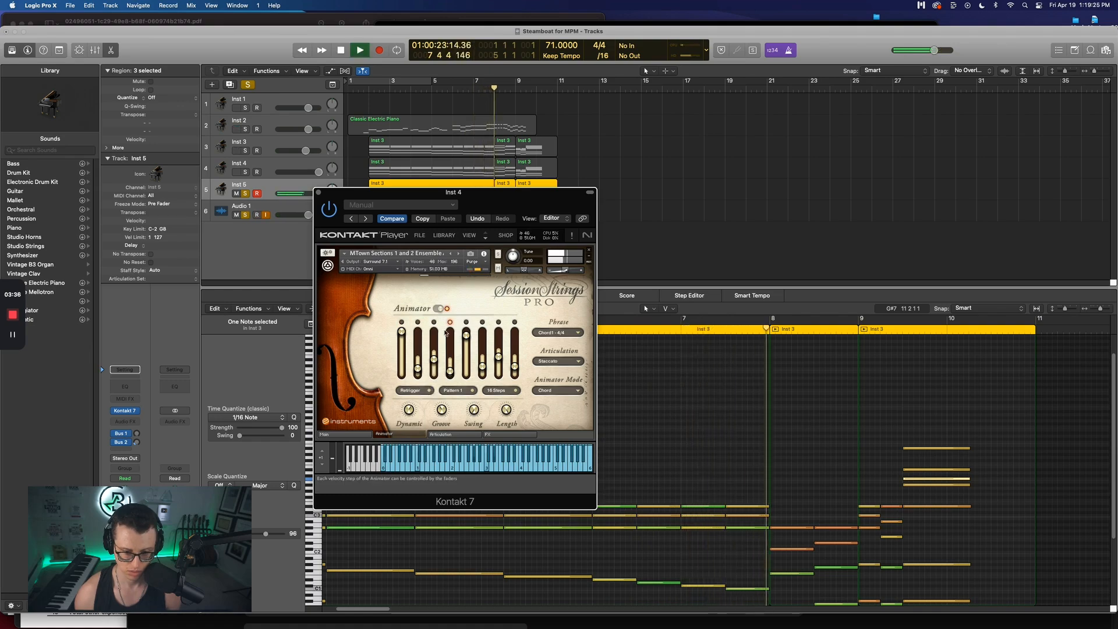
key(space)
Load the User 1 phrase in the Animator and play it against the soloed melody
click(554, 333)
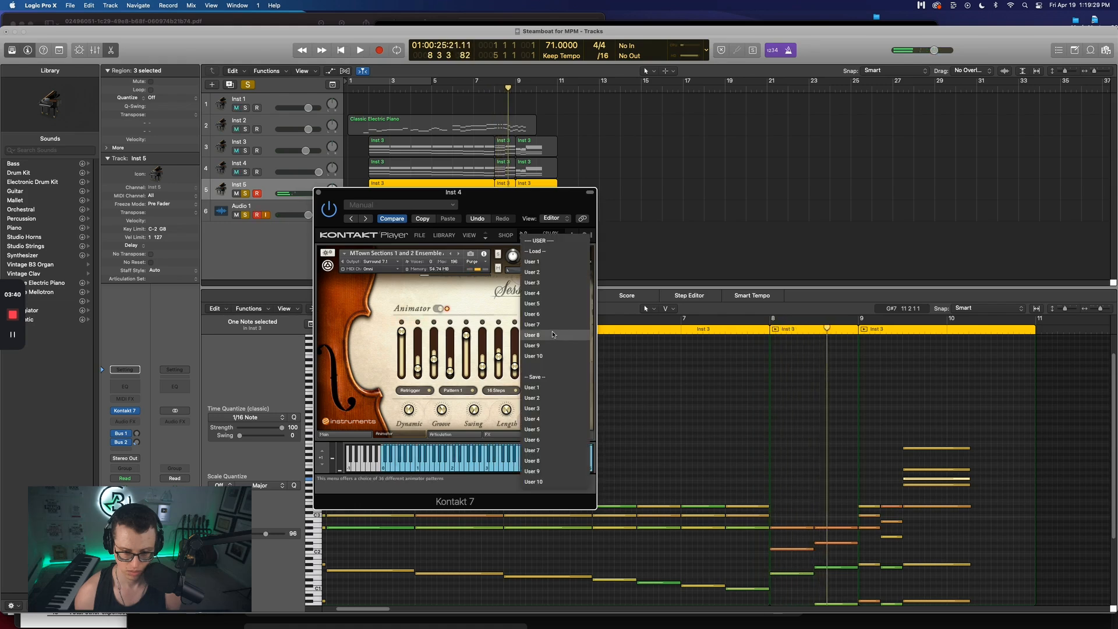
click(490, 333)
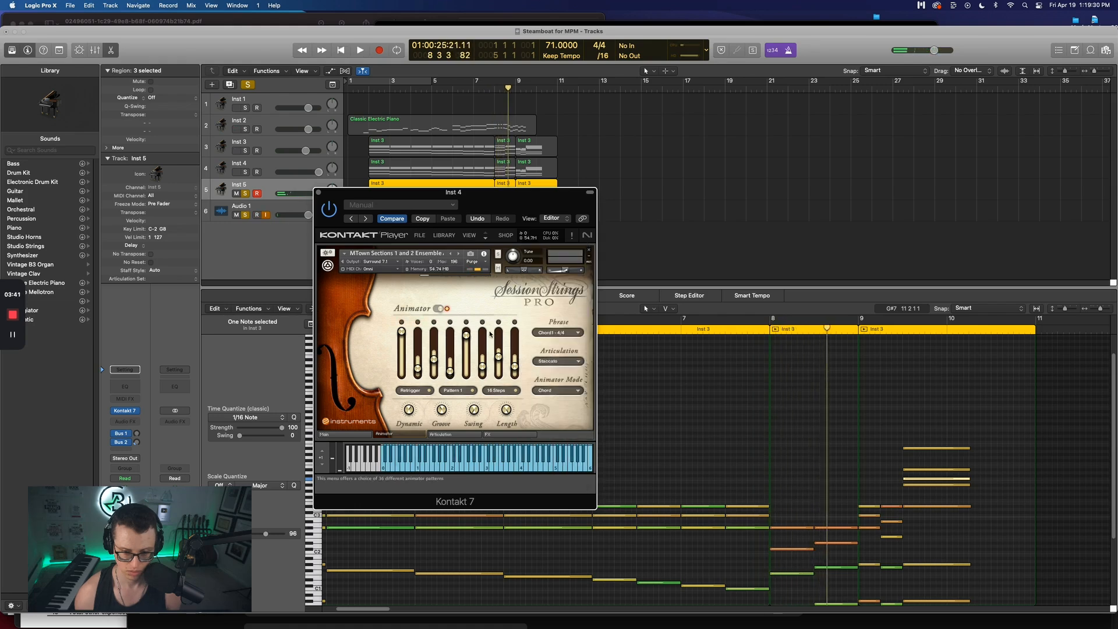
click(554, 333)
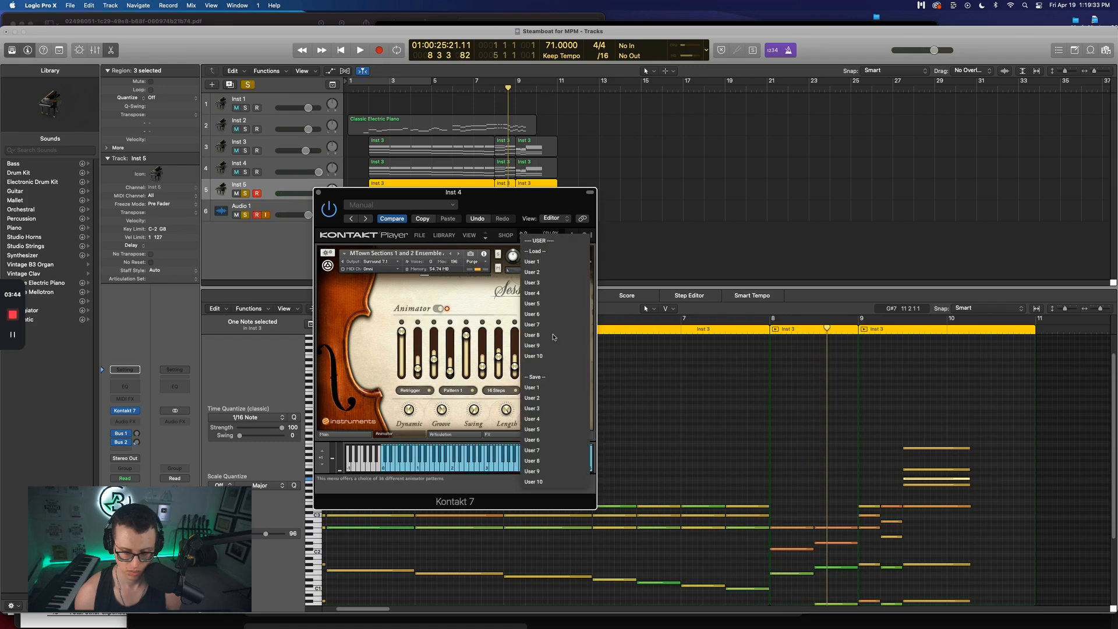
click(552, 267)
key(space)
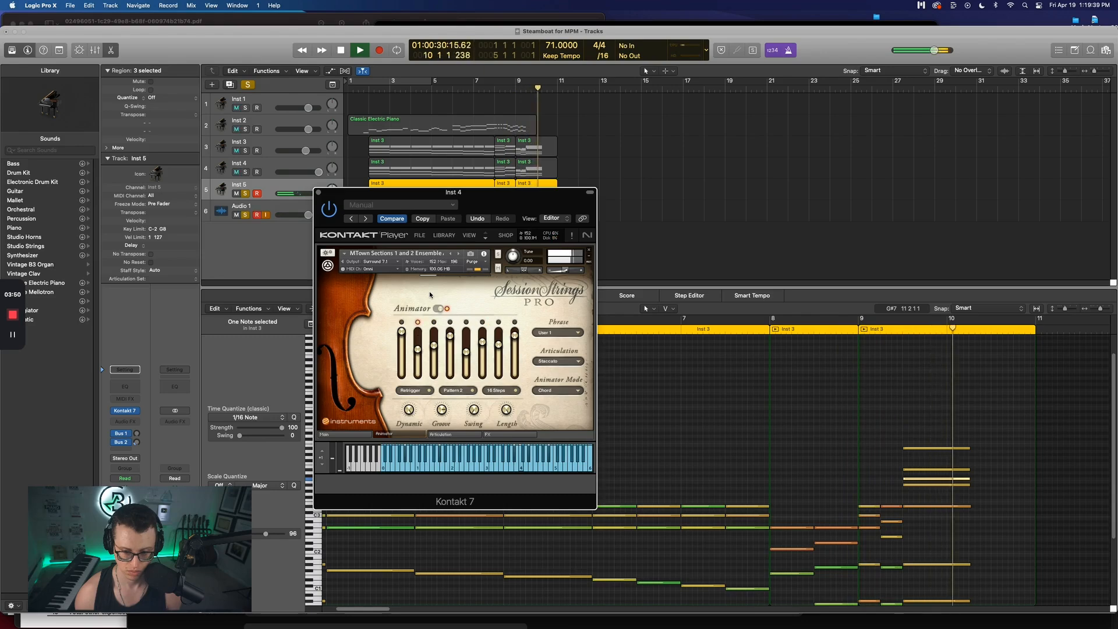
Change the animator to Pattern 1 and play it past the end of the regions
key(space)
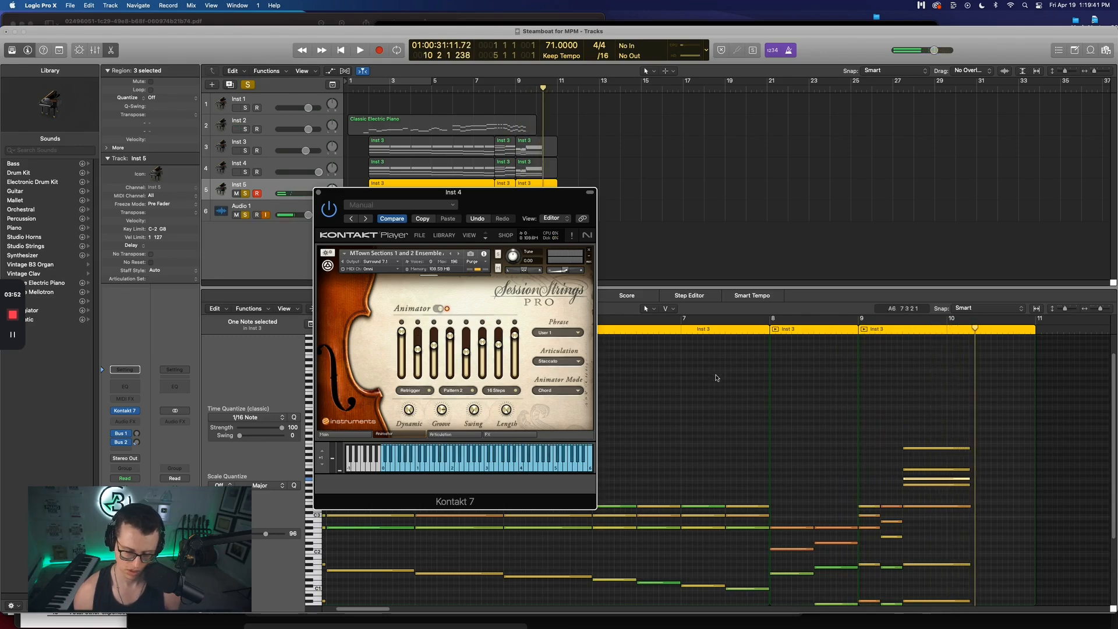
click(457, 390)
key(space)
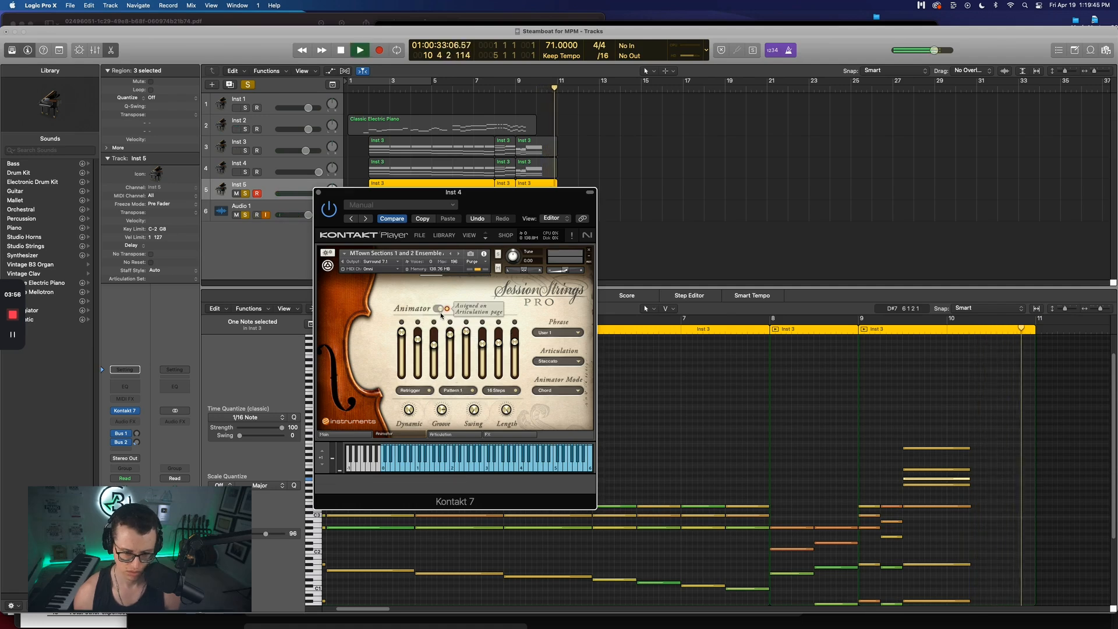
key(space)
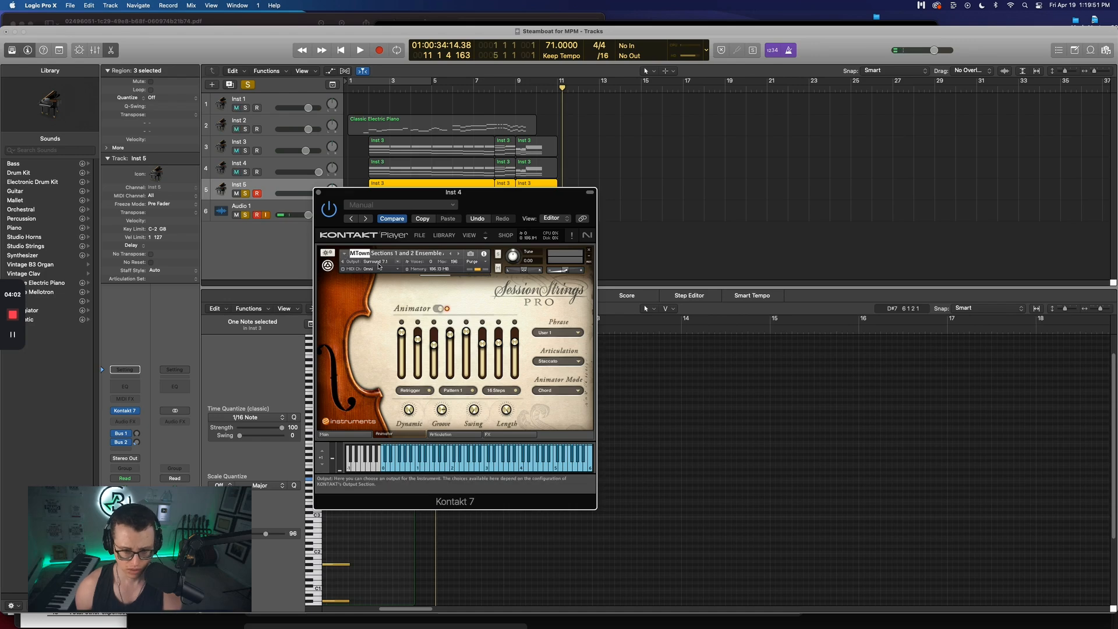
Load the Sections 1 and 2 Violas Animator patch from the 01 Contemporary bank of Session Strings Pro
click(444, 236)
scroll(708, 356, down, 1)
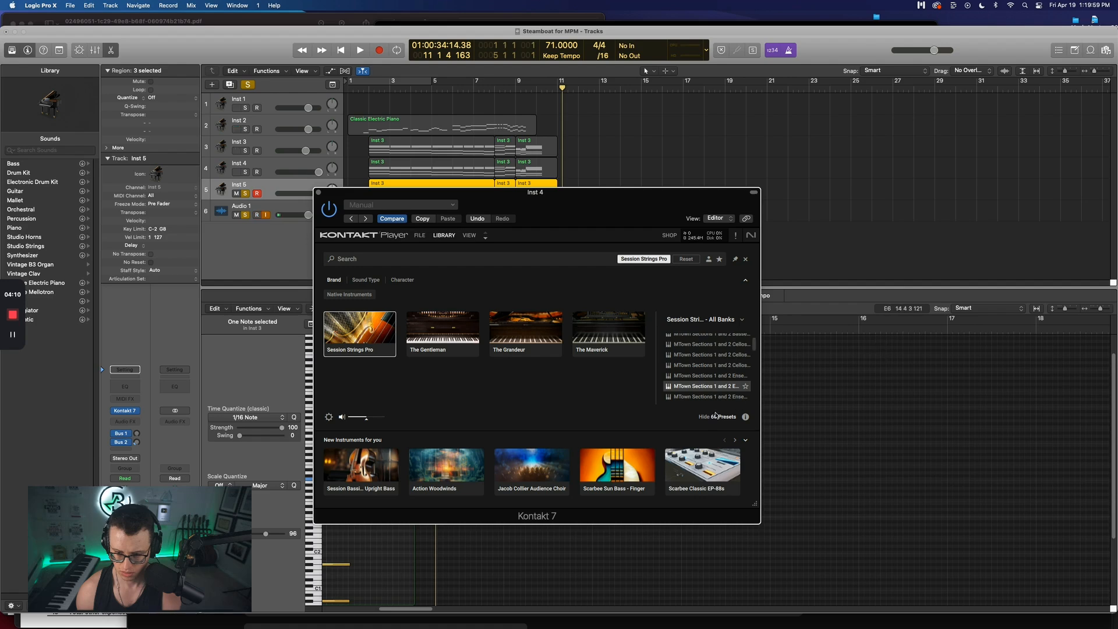
drag(626, 358, 510, 329)
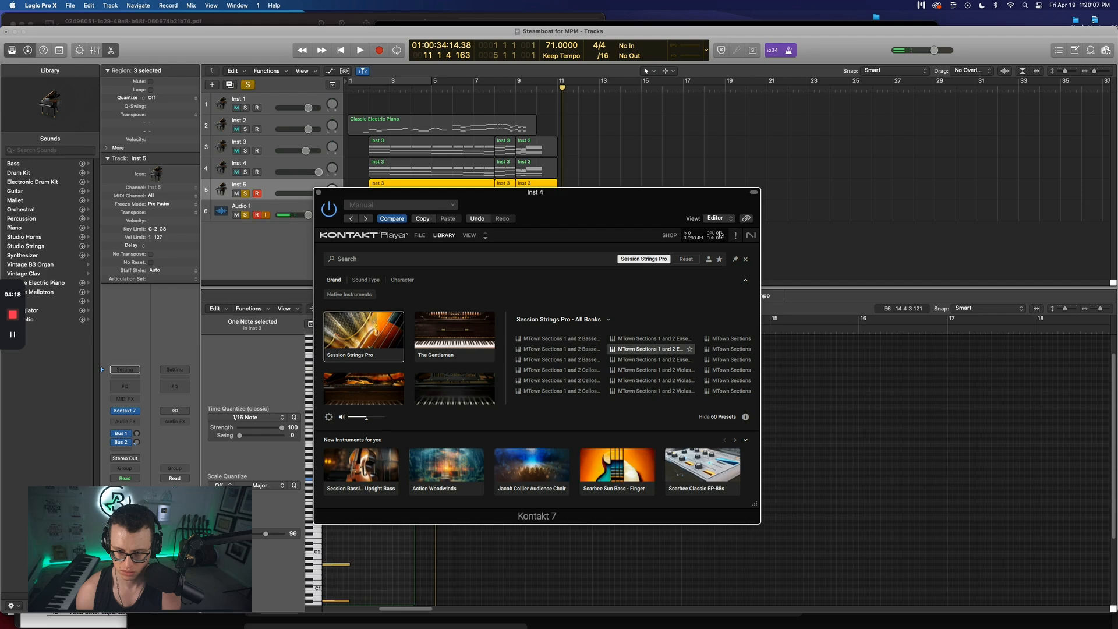
click(714, 218)
click(644, 214)
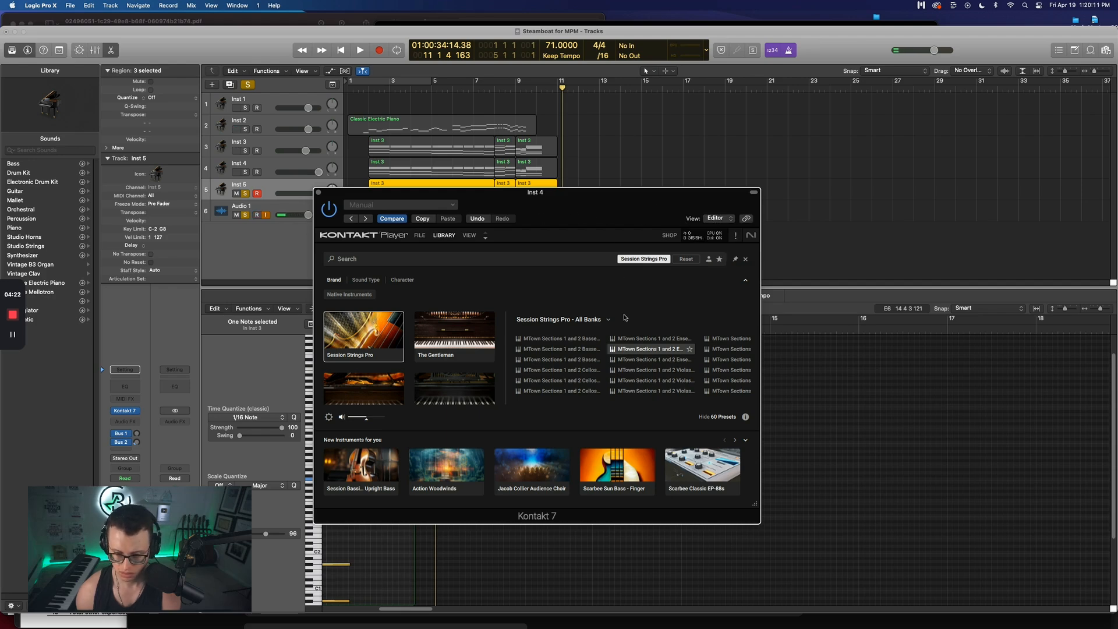
scroll(621, 358, right, 5)
scroll(612, 359, right, 2)
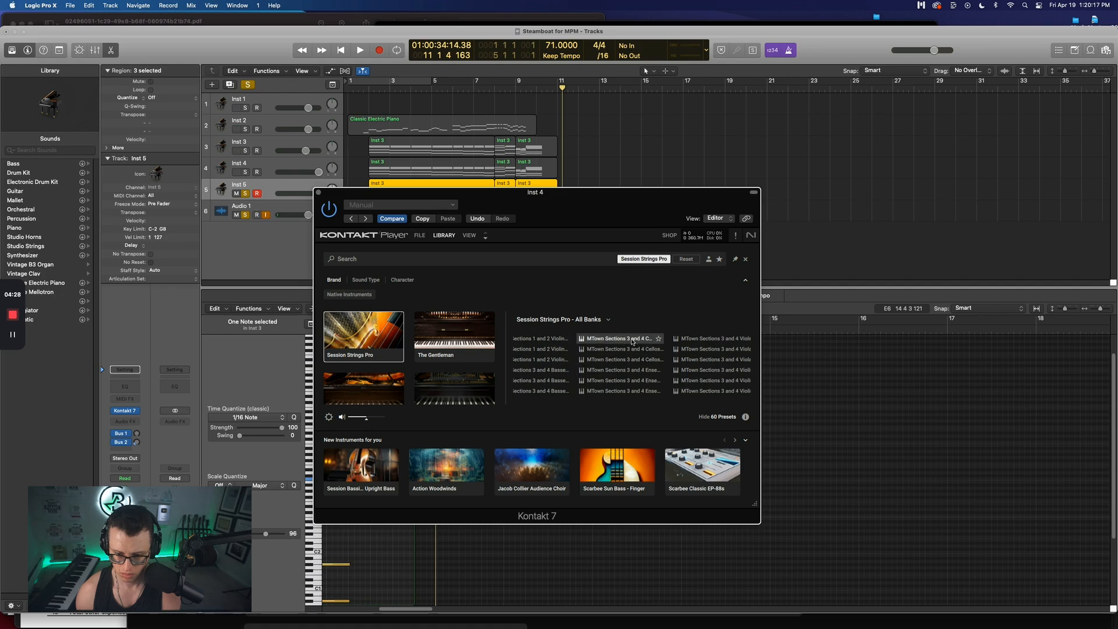
click(586, 320)
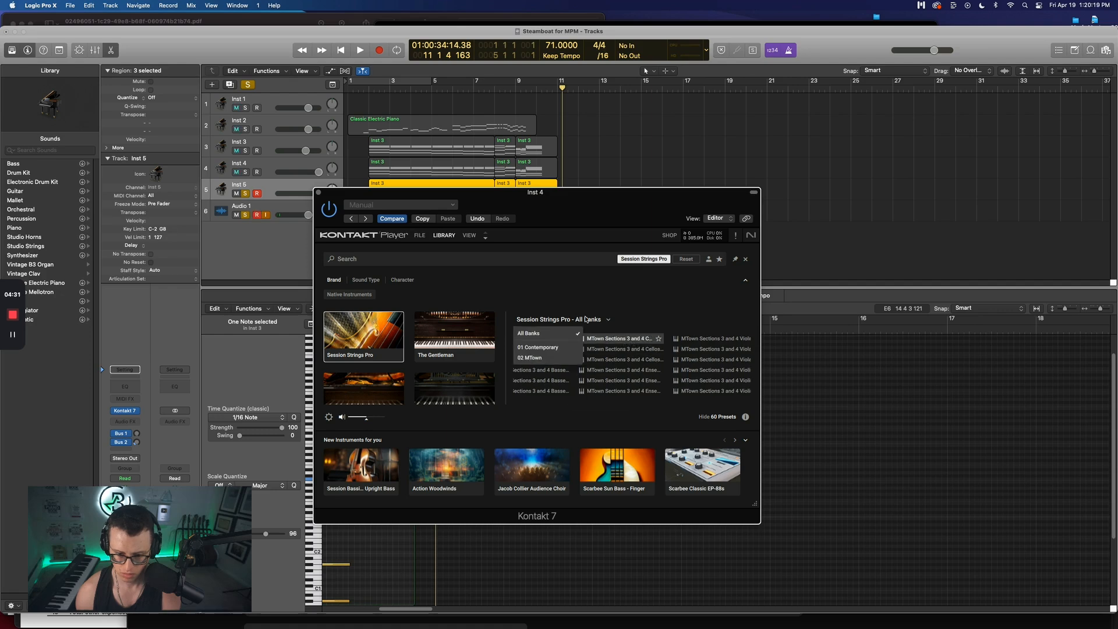
click(565, 351)
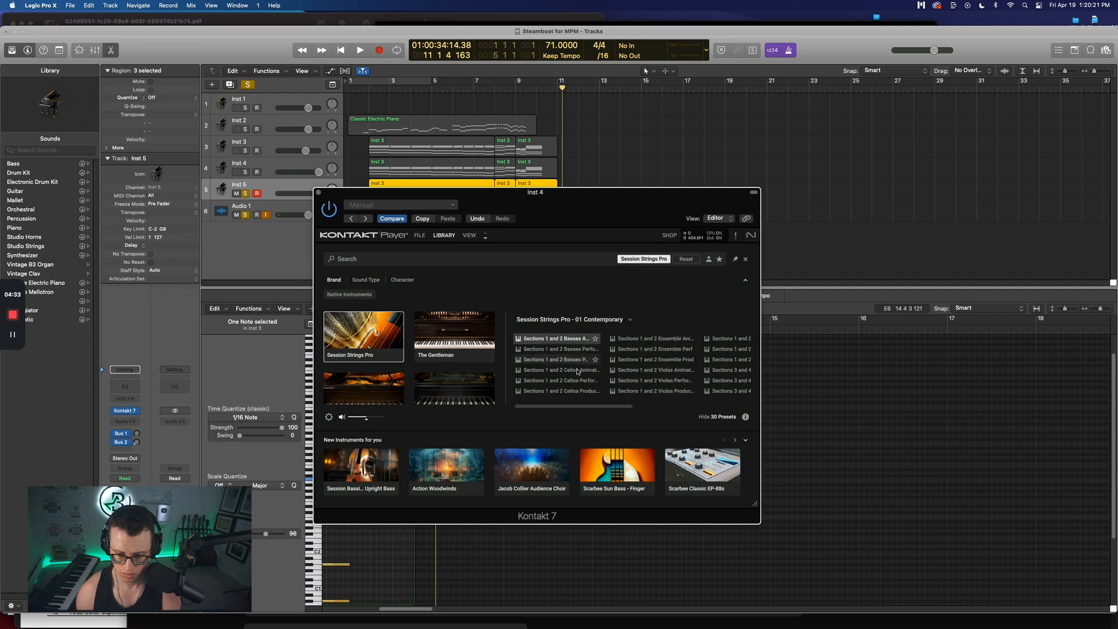
scroll(600, 402, right, 3)
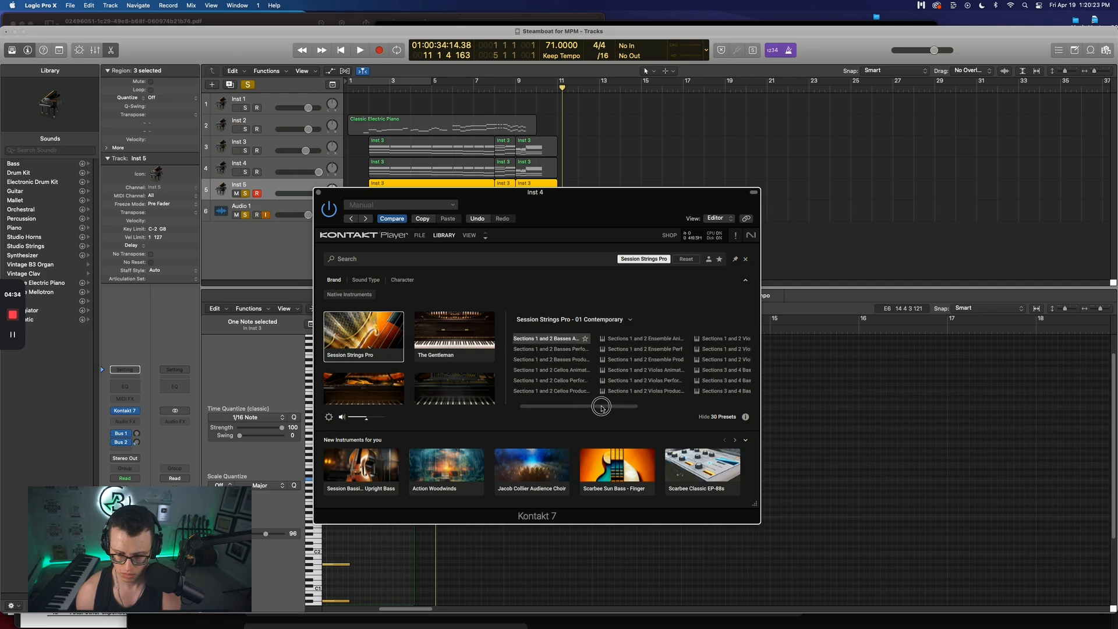
double_click(635, 375)
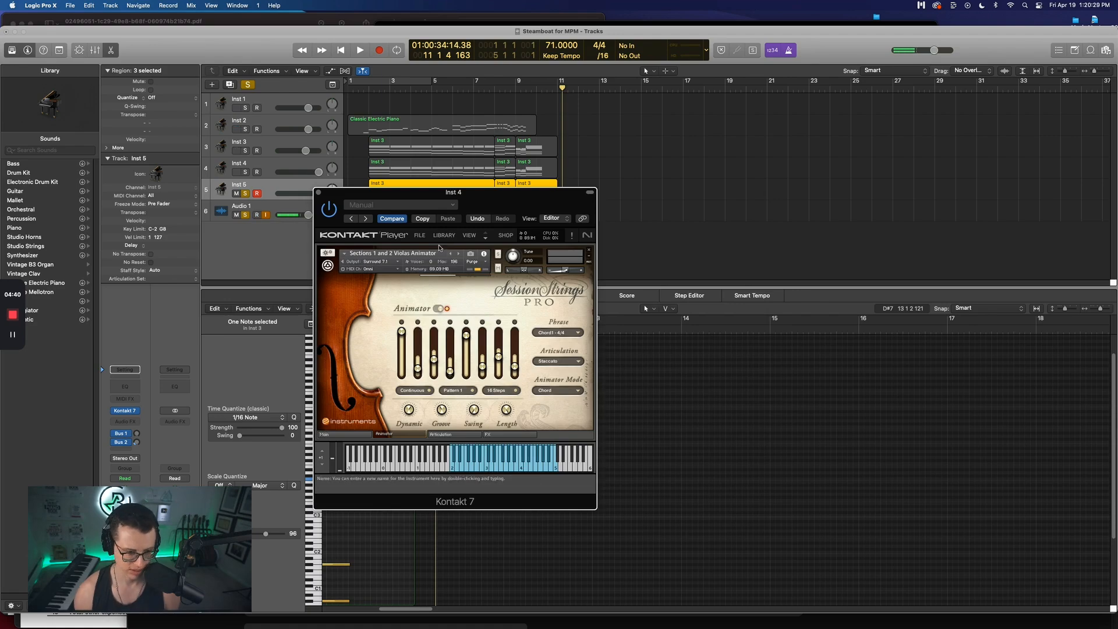
Play the soloed tracks from about bar 3 with the viola animator patch
key(space)
key(space)
click(397, 88)
key(space)
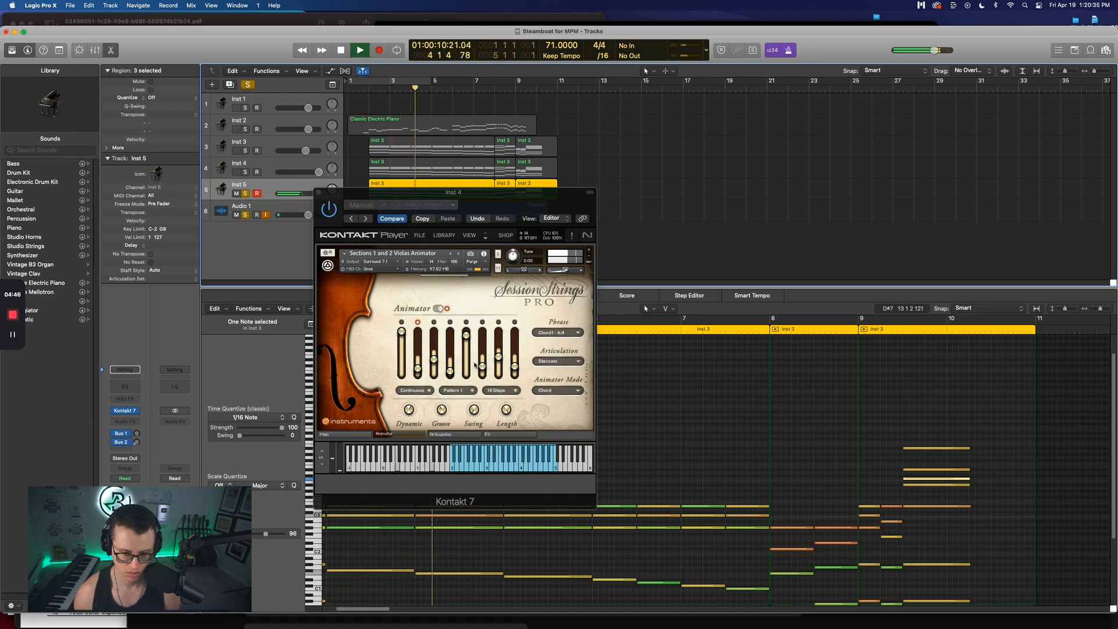
Try Pattern 2, return the viola animator to Pattern 1, and reduce its Length to 7 steps
click(440, 399)
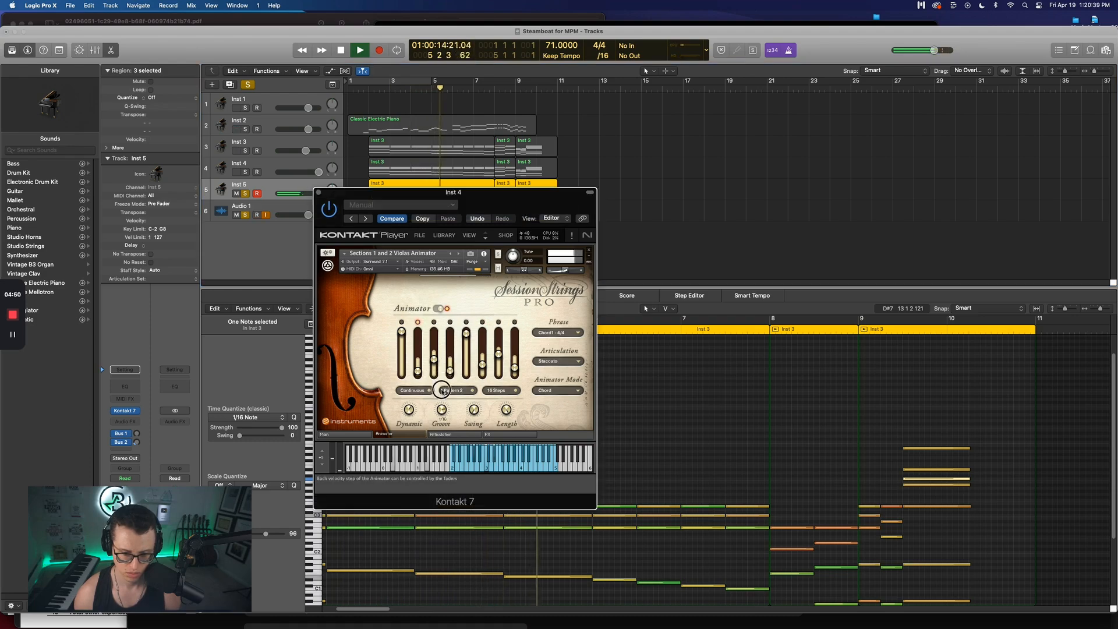
click(448, 390)
drag(506, 409, 501, 436)
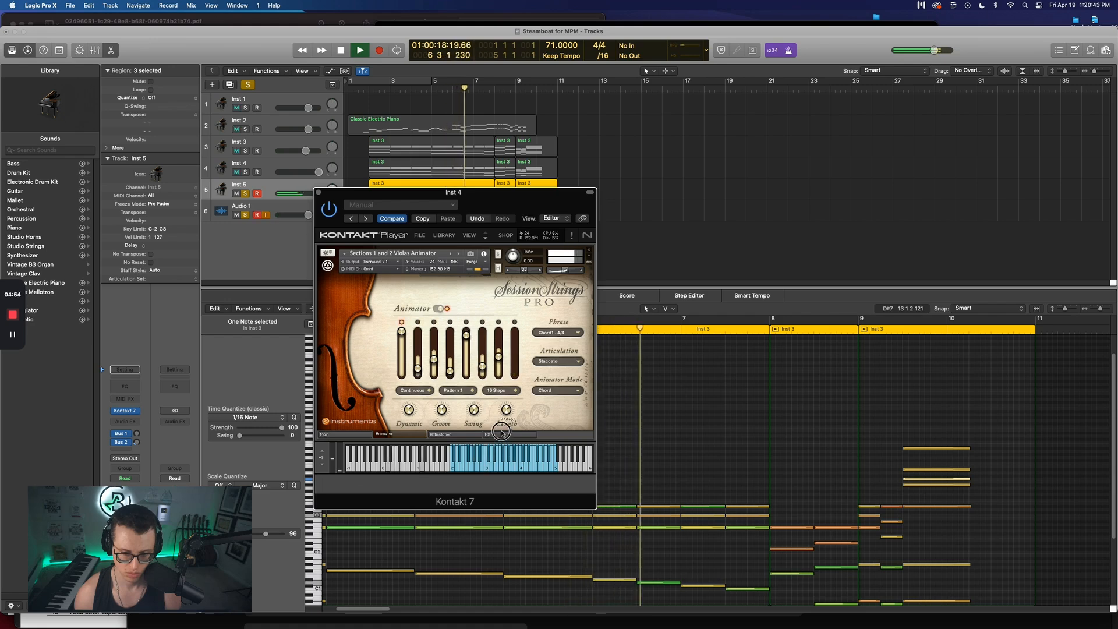
key(space)
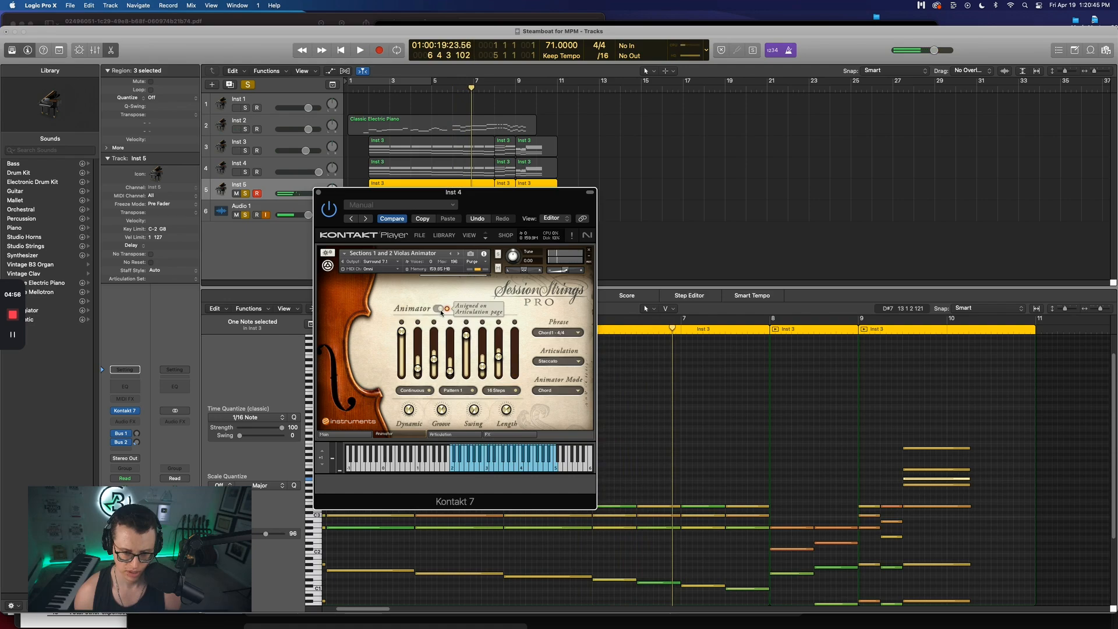
Play the shortened viola pattern into bar 7, moving the Kontakt window off the tracks and closing it
key(space)
drag(393, 196, 380, 229)
key(space)
click(331, 228)
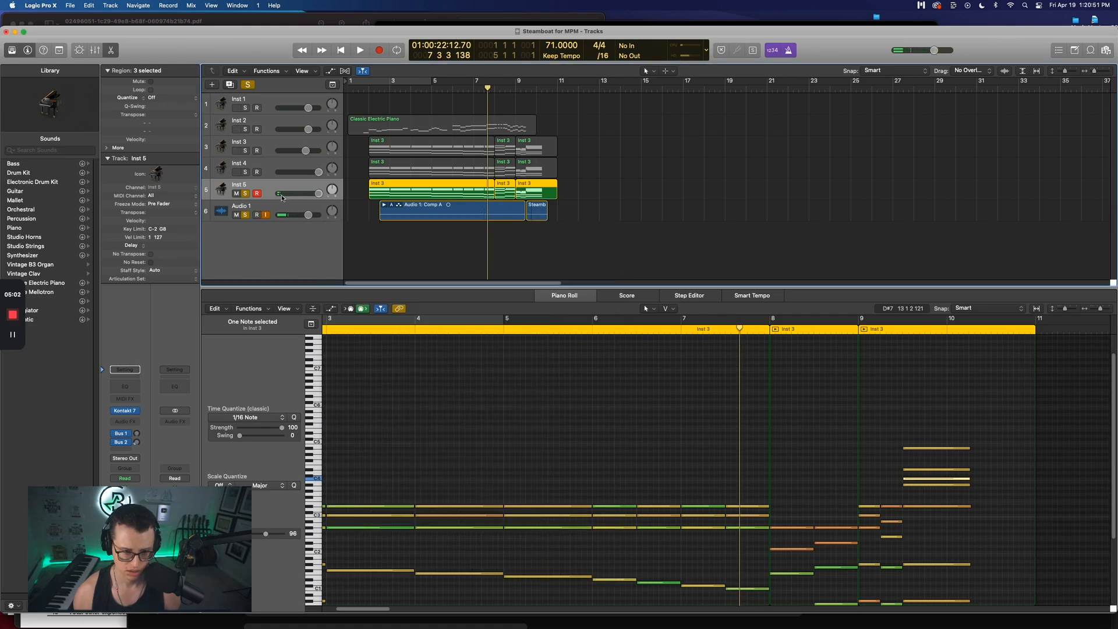
Mute the Inst 5 track and clear all track solos
click(237, 193)
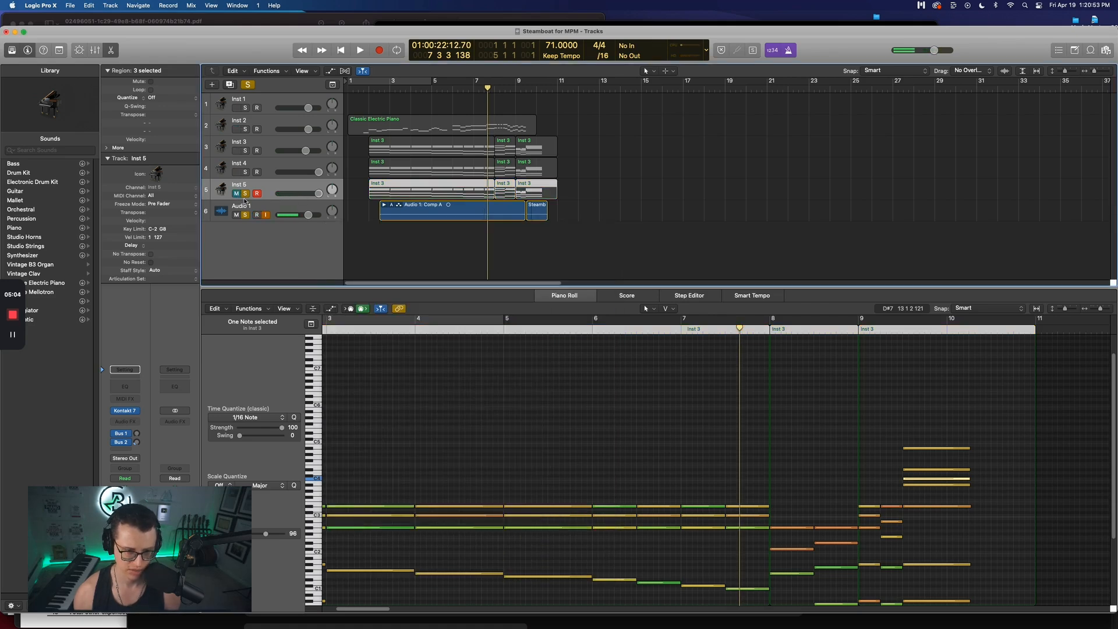
click(248, 86)
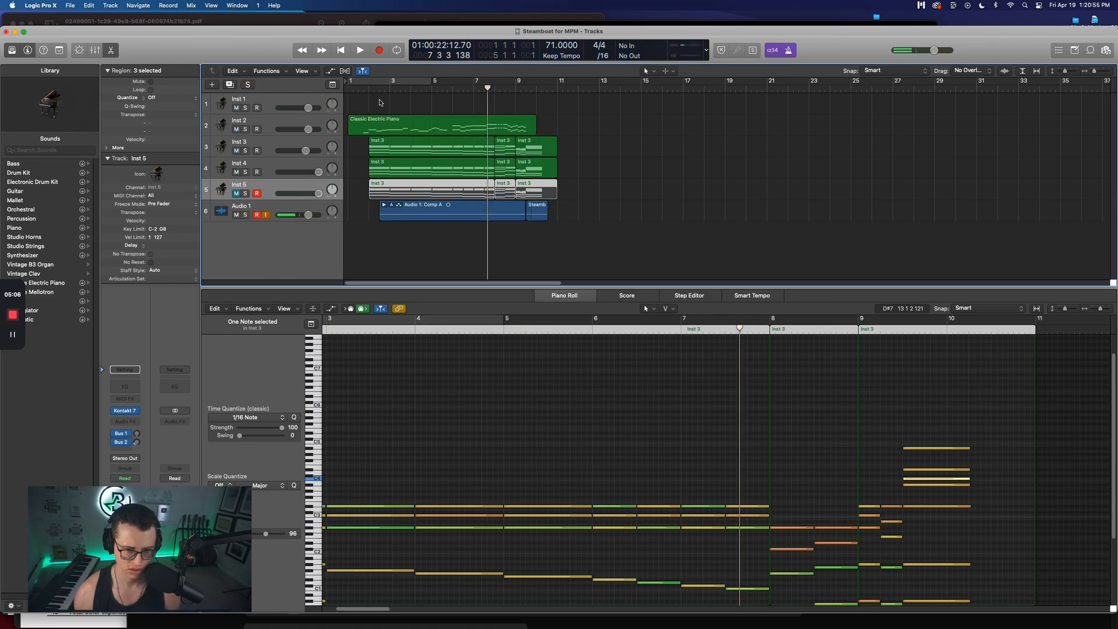
click(279, 205)
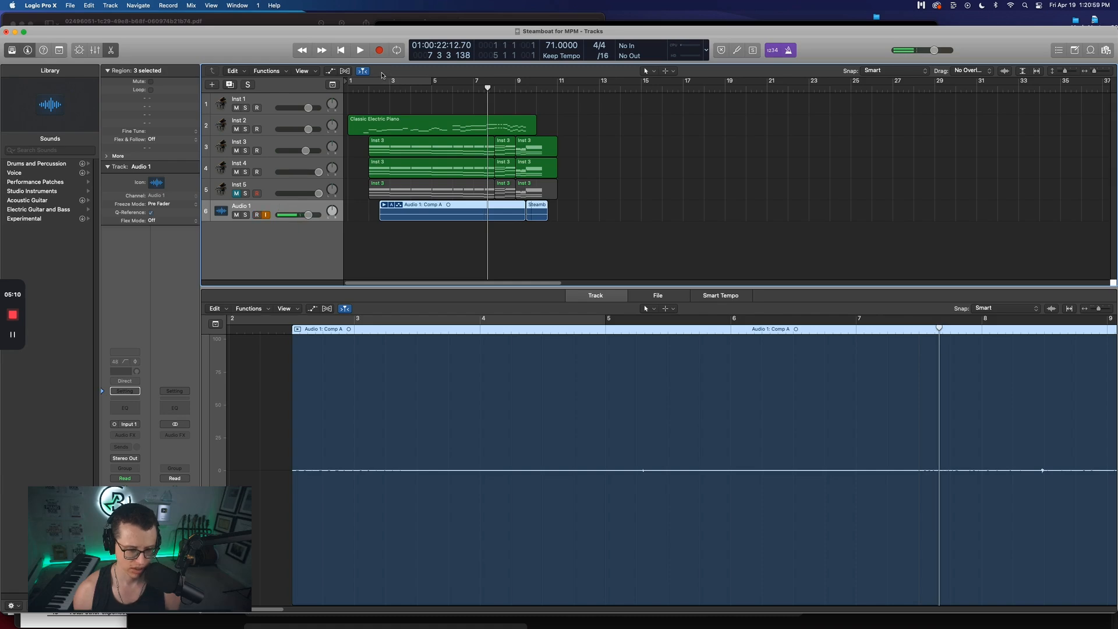
Play the arrangement from the beginning into bar 3, selecting the Inst 4 track
click(340, 51)
key(space)
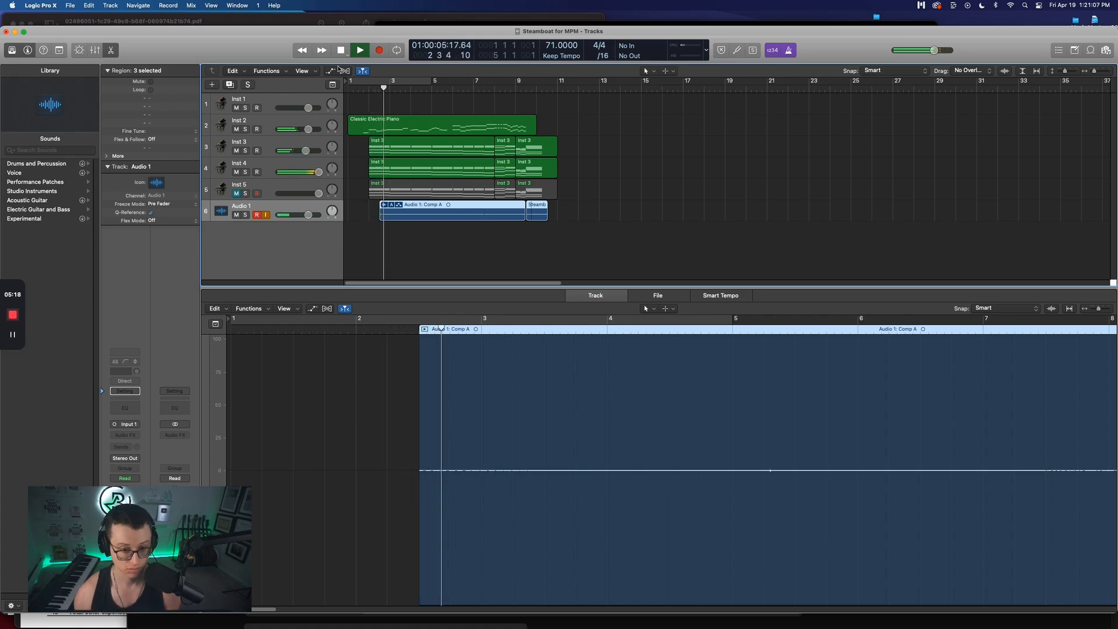
click(268, 168)
key(space)
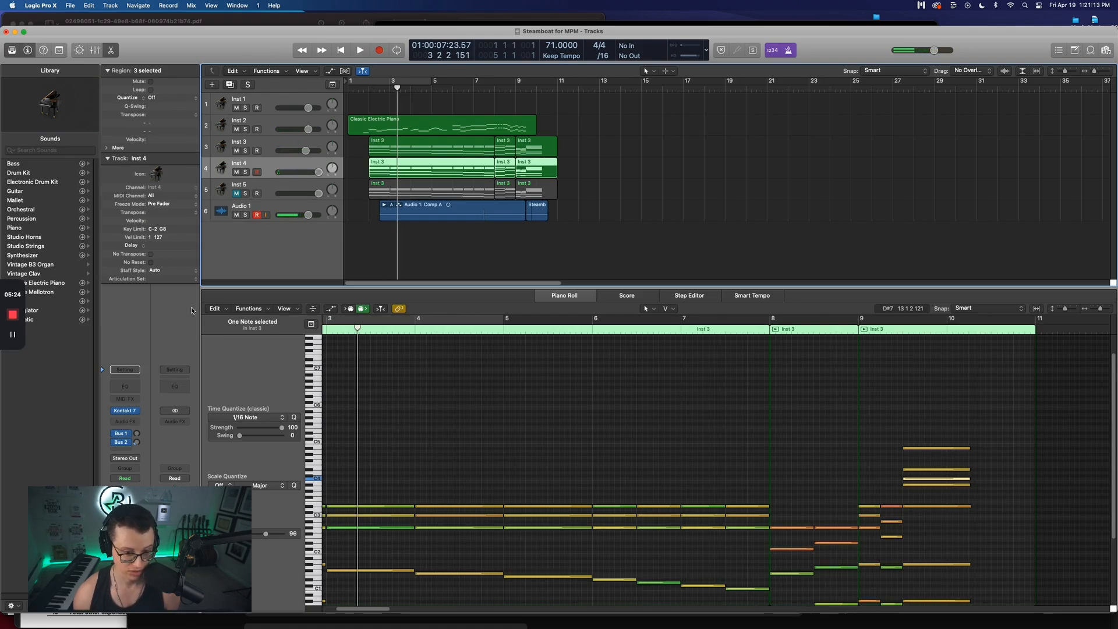
Open the Kontakt instrument of the Inst 4 track, deselect the regions, and try its Groove control
shift+click(262, 205)
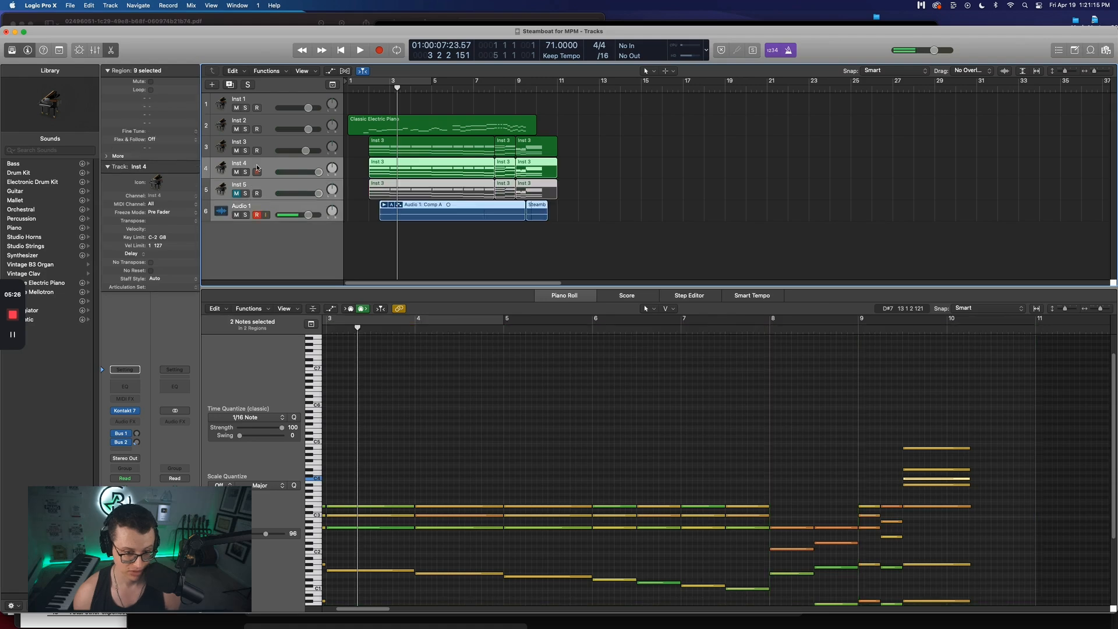
click(125, 412)
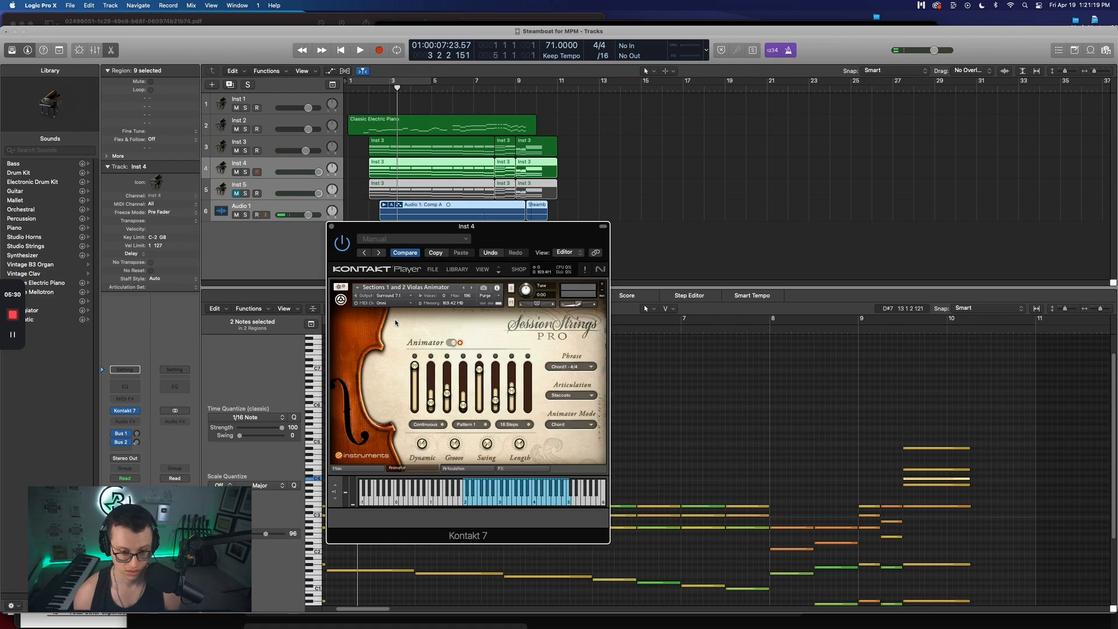
click(608, 193)
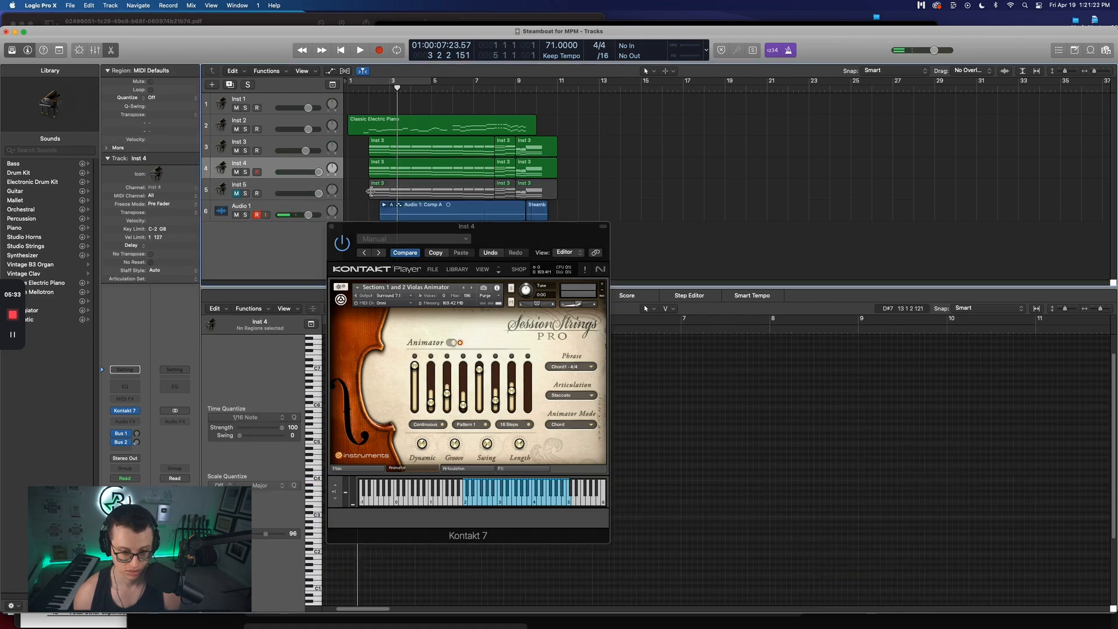
click(454, 445)
drag(453, 451, 452, 453)
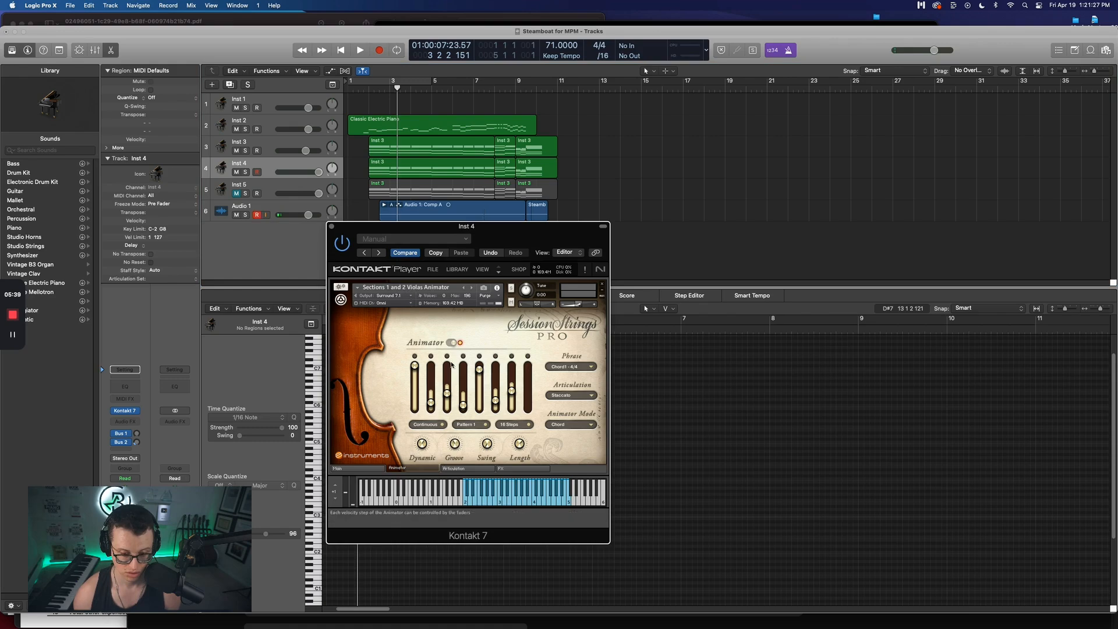
Play the opening bars, and trim the start of the first Inst 4 region to bar 5 beat 3
click(362, 86)
key(space)
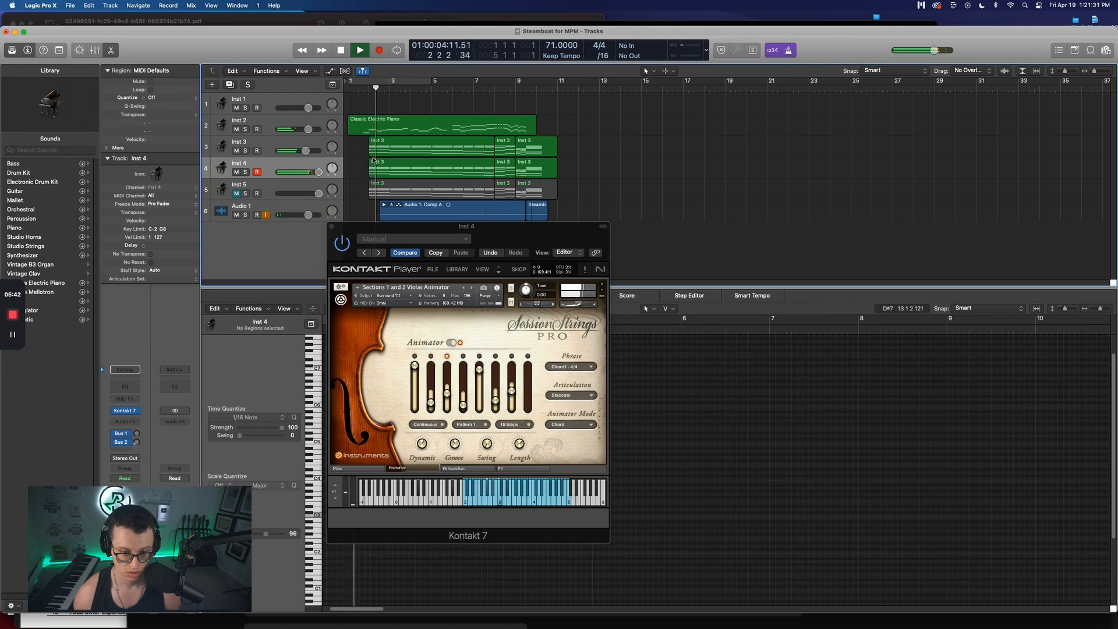
key(space)
drag(373, 161, 433, 174)
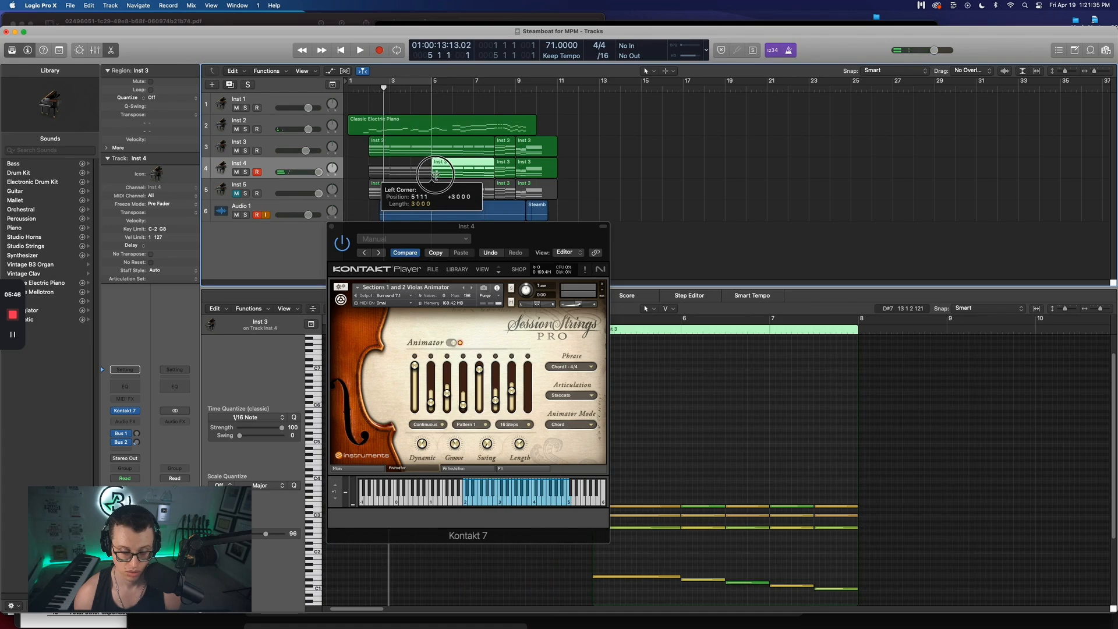
mouse_move(435, 175)
mouse_down()
mouse_move(466, 174)
mouse_move(445, 174)
mouse_up()
Play from the trimmed region's start into bar 9, and trim the last Inst 4 region's end to bar 9 beat 3
double_click(447, 90)
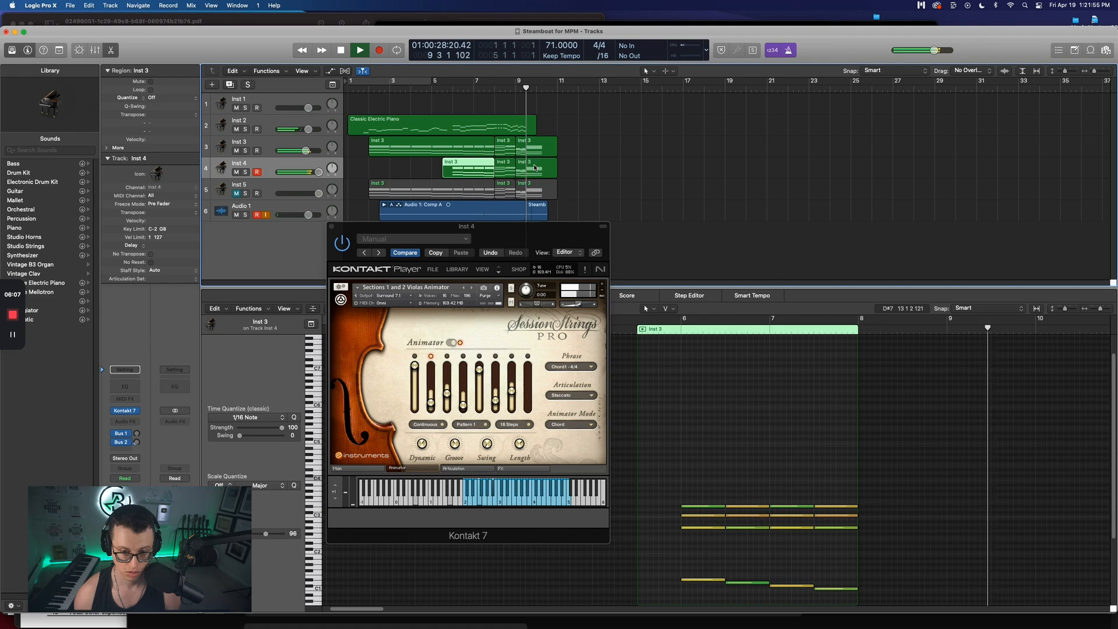
key(space)
drag(555, 171, 522, 176)
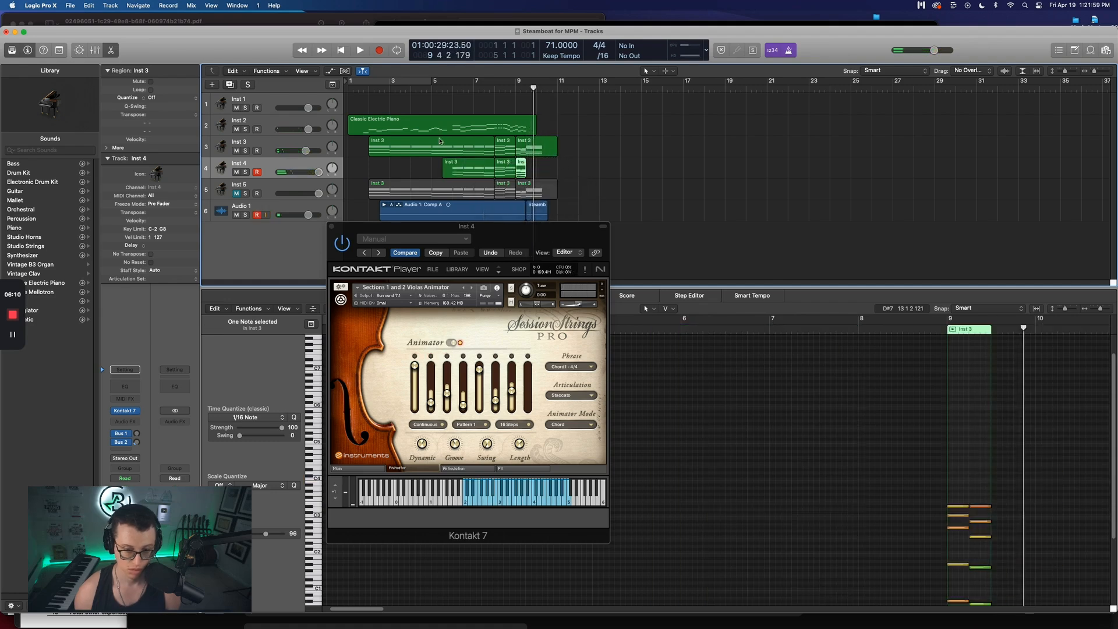
Close the Kontakt window, and duplicate the Inst 4 track together with its instrument settings
click(273, 146)
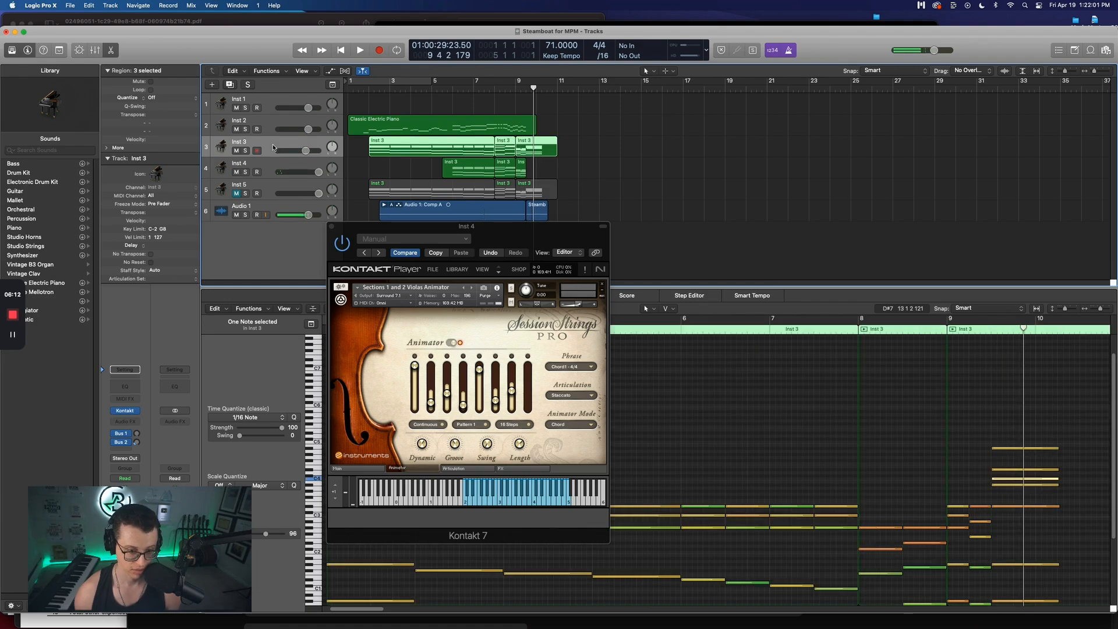
click(265, 210)
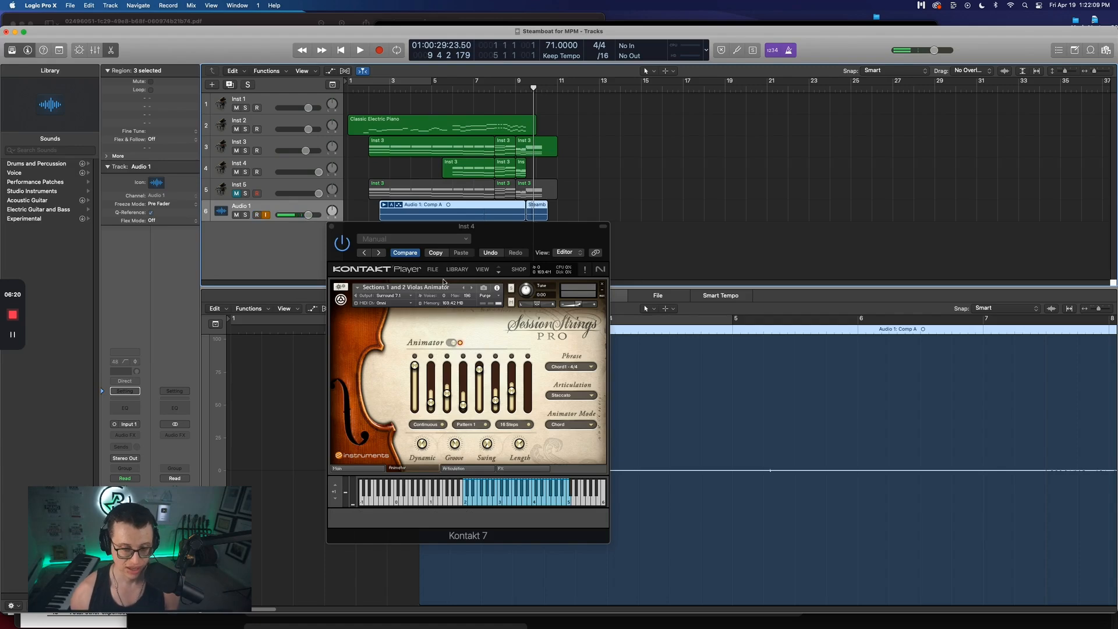
click(331, 227)
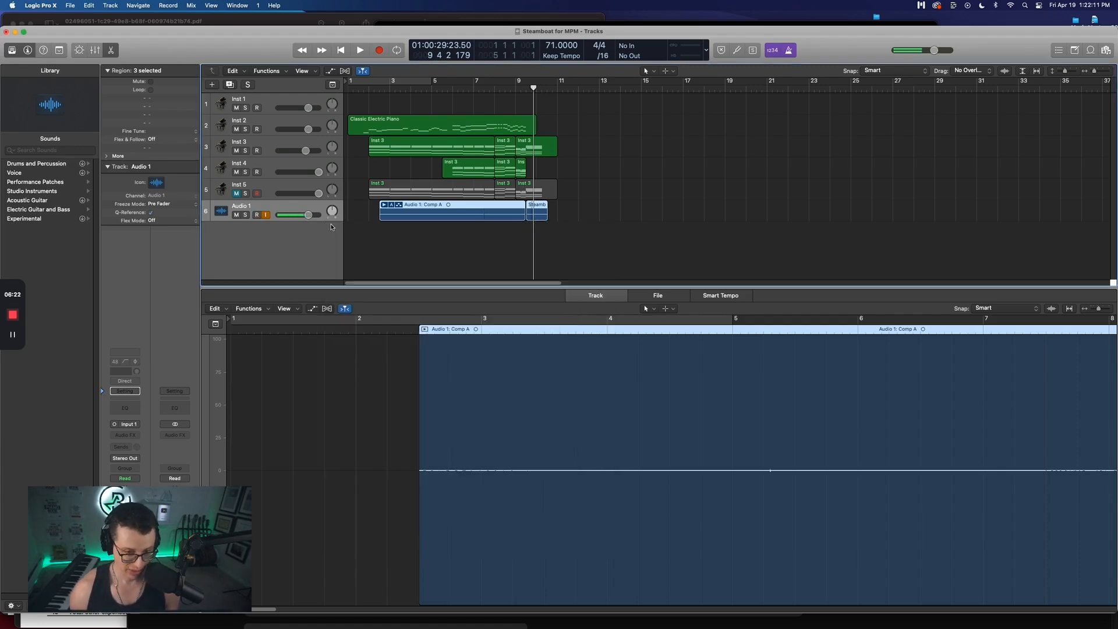
click(273, 148)
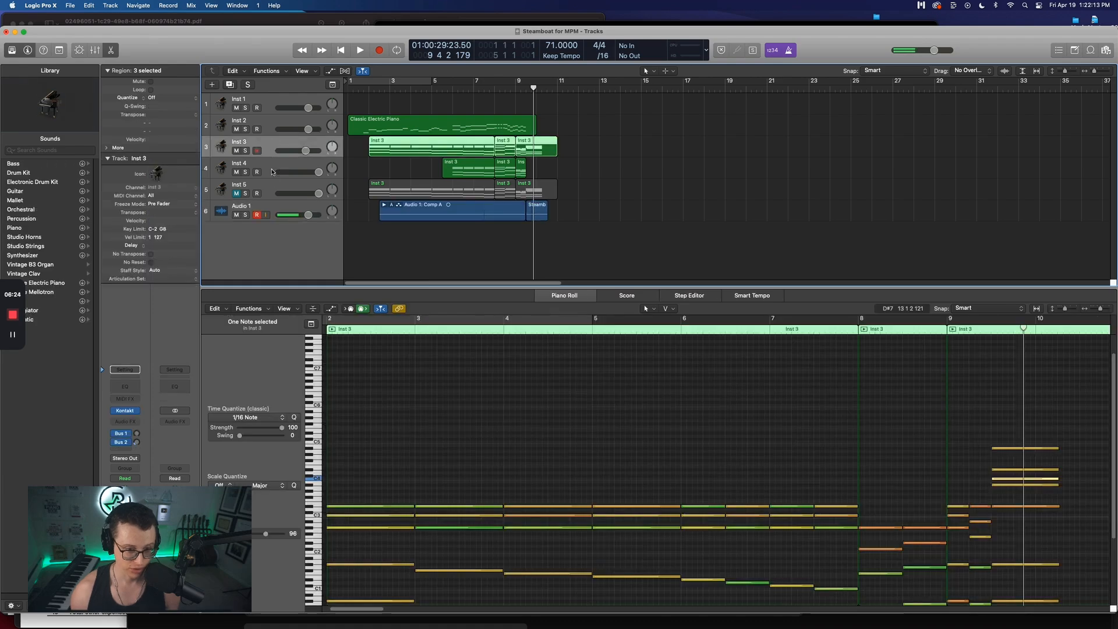
click(272, 171)
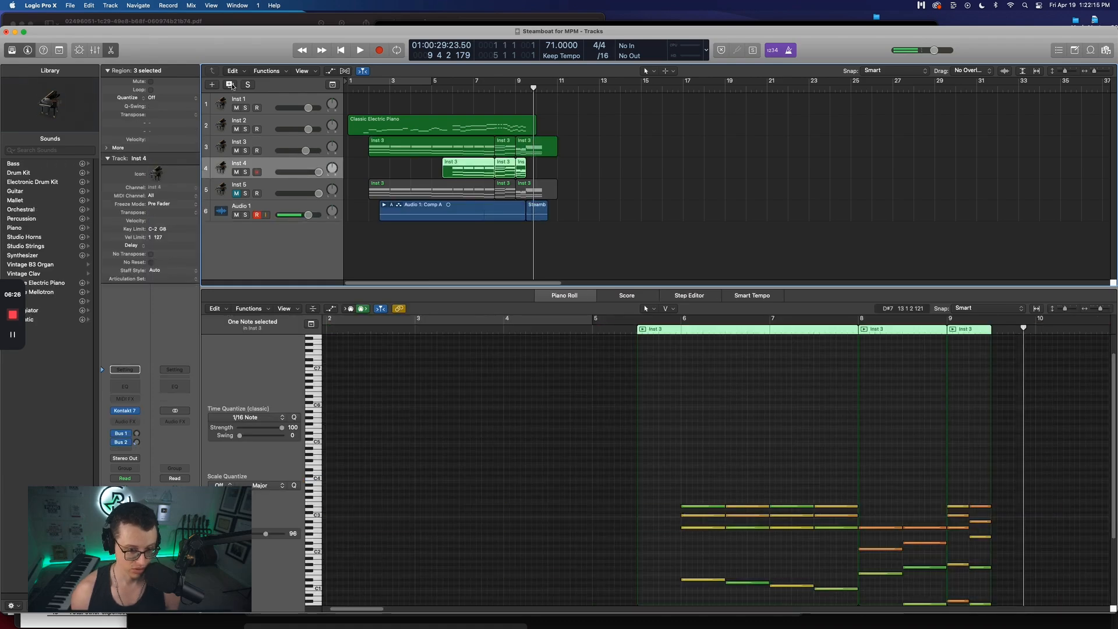
click(231, 85)
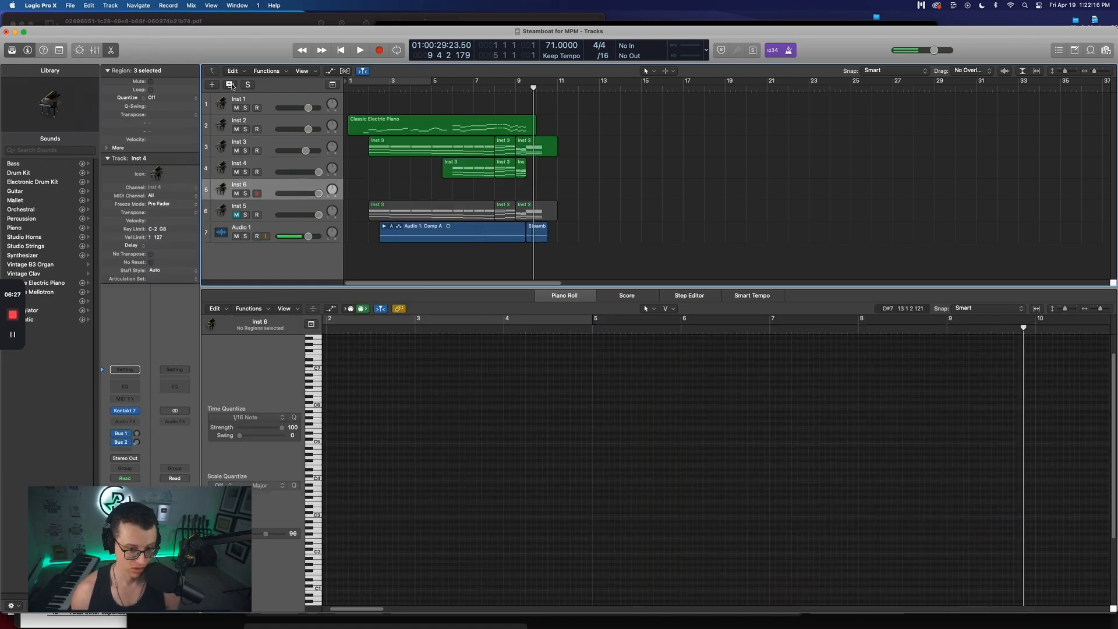
Rename the Inst 4 track Animator and the new empty track beneath it Long strings
click(265, 227)
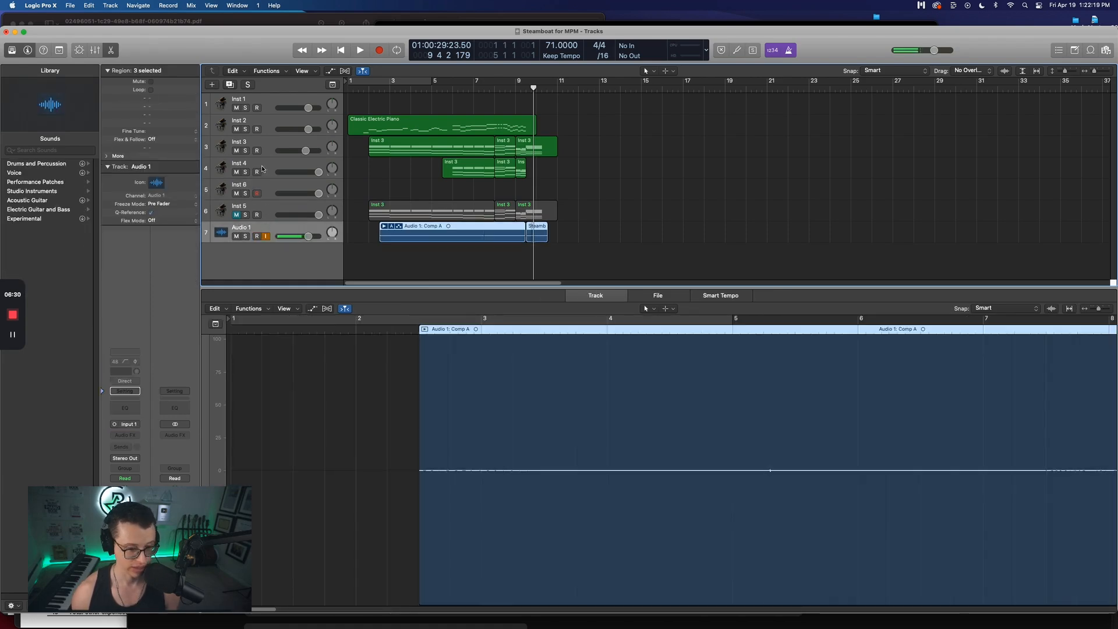
double_click(243, 162)
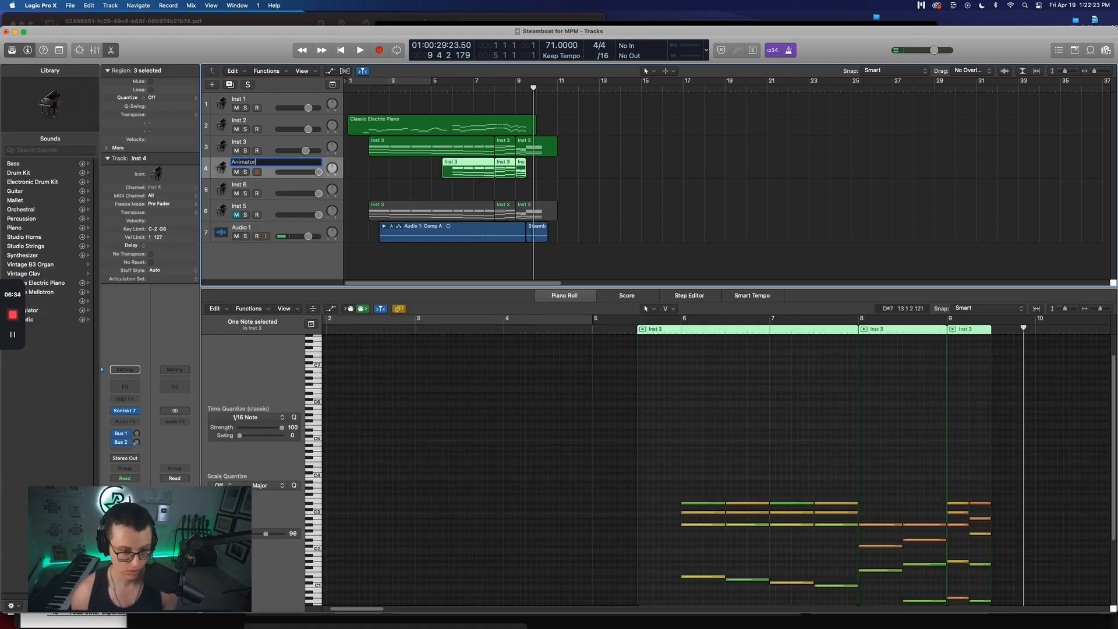
key(Return)
double_click(244, 185)
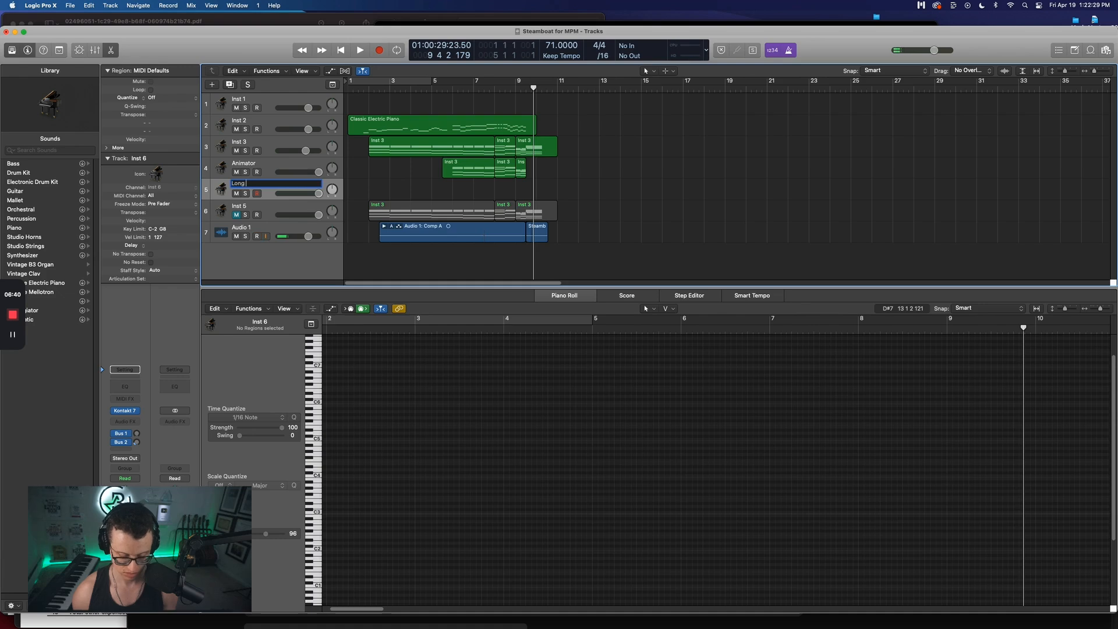
text(Long strings)
key(Return)
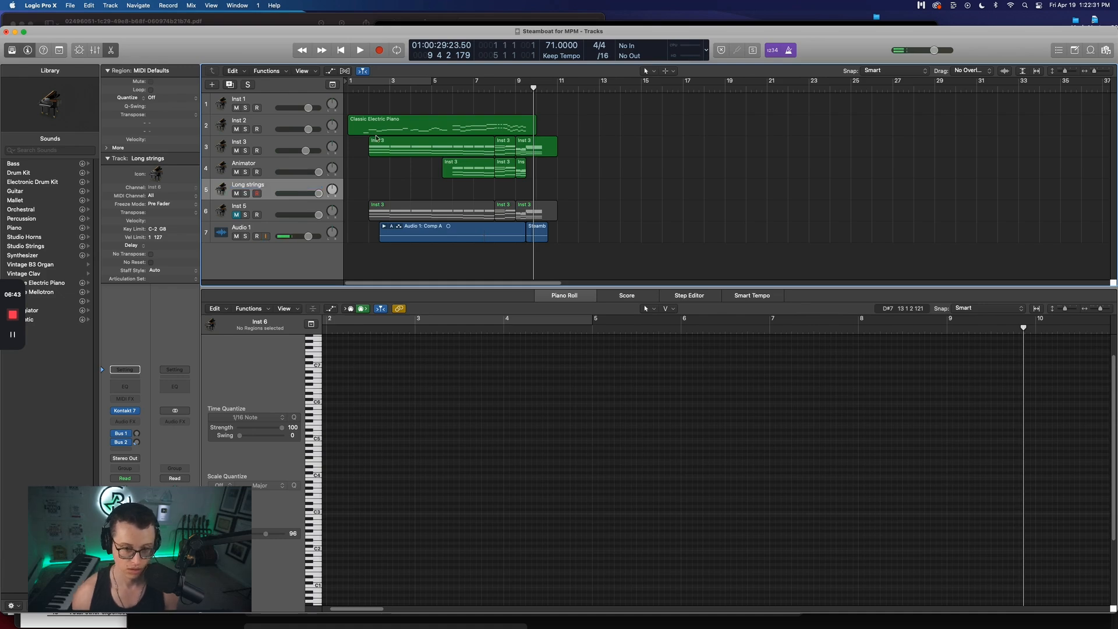
Copy the three regions of the Inst 3 track onto the Long strings track as real copies, undoing the alias attempt
drag(578, 156, 436, 189)
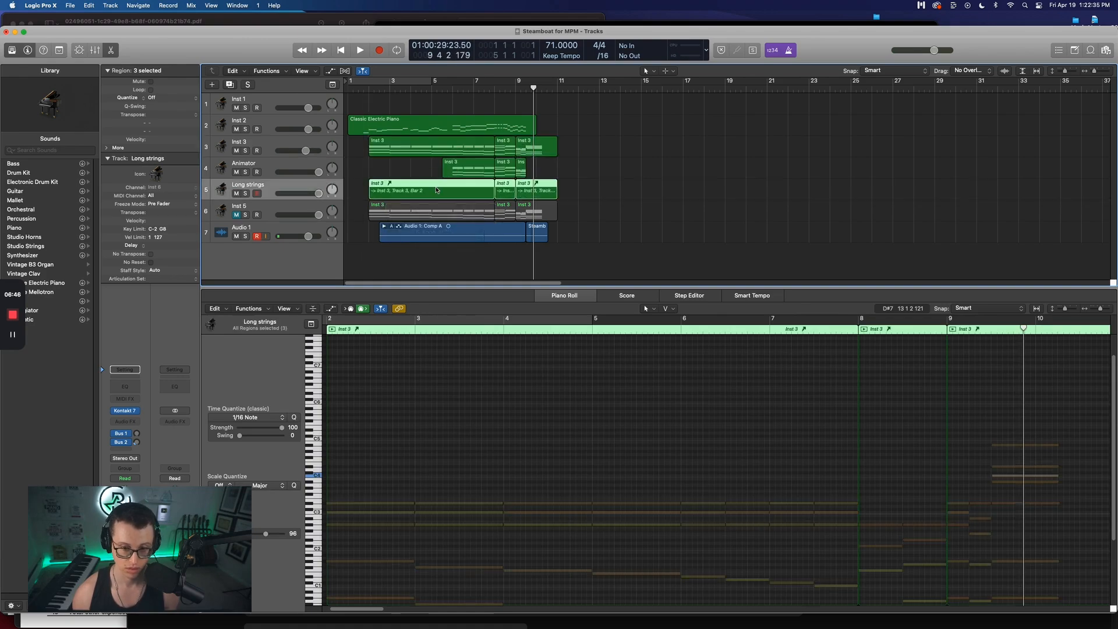
key(super+z)
drag(394, 146, 397, 194)
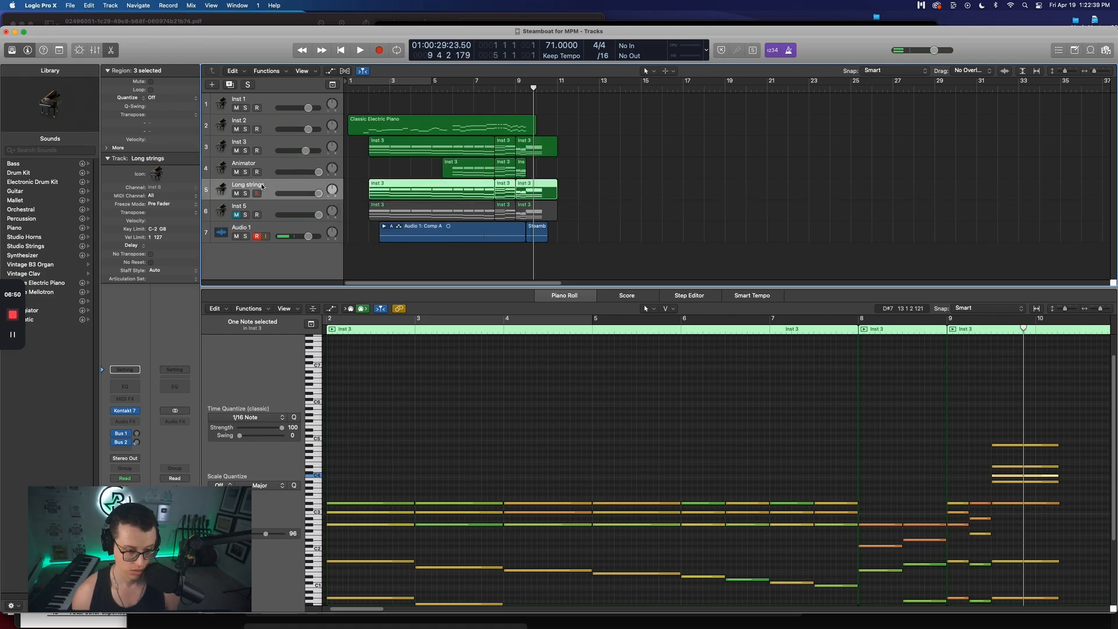
Load the Session Strings Pro preset Sections 1 and 2 Ensemble Prod into the Long strings track's Kontakt instrument
click(125, 412)
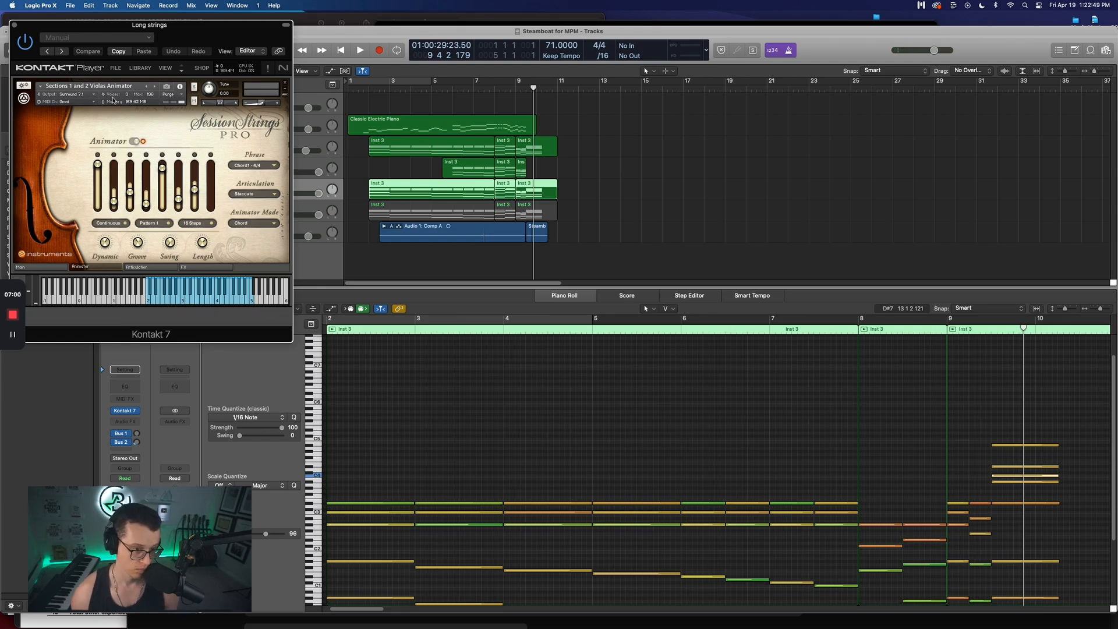
click(116, 68)
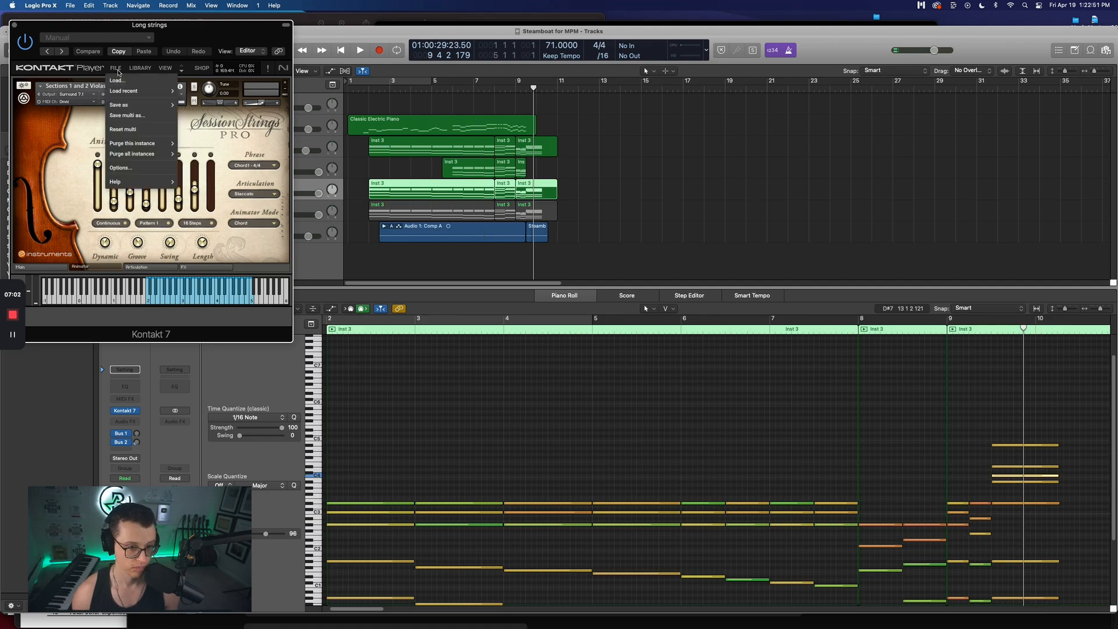
click(139, 69)
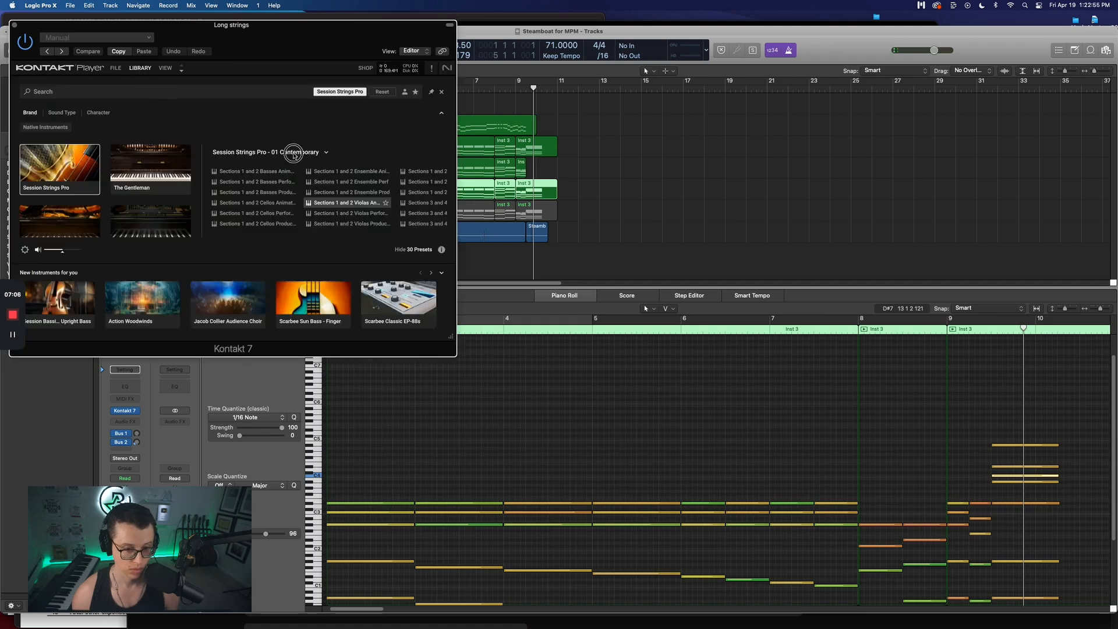
click(294, 153)
click(251, 184)
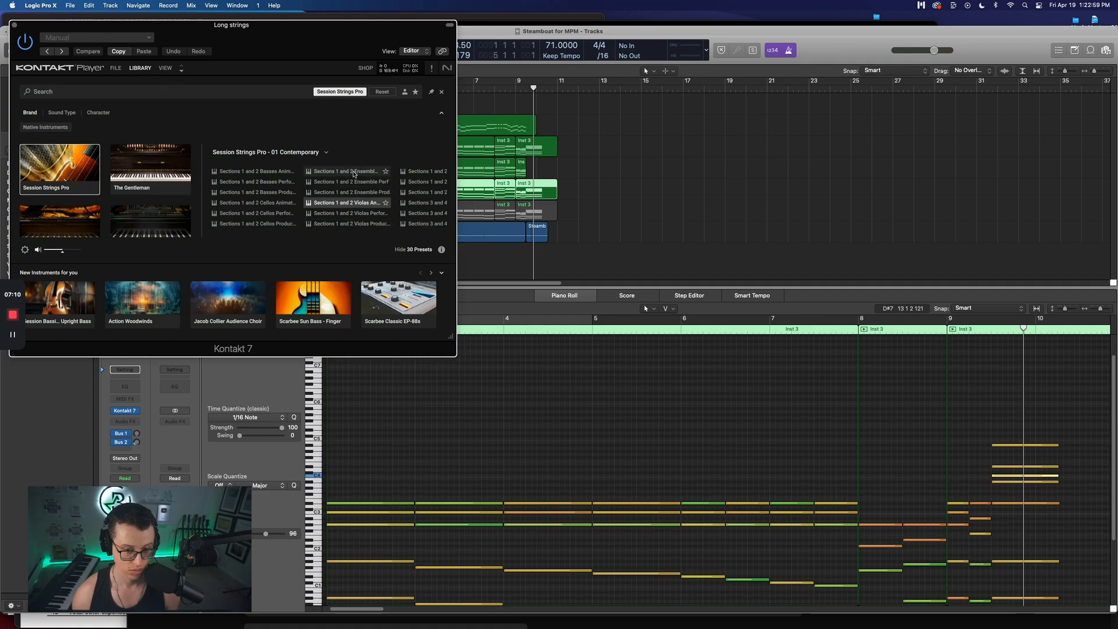
click(349, 192)
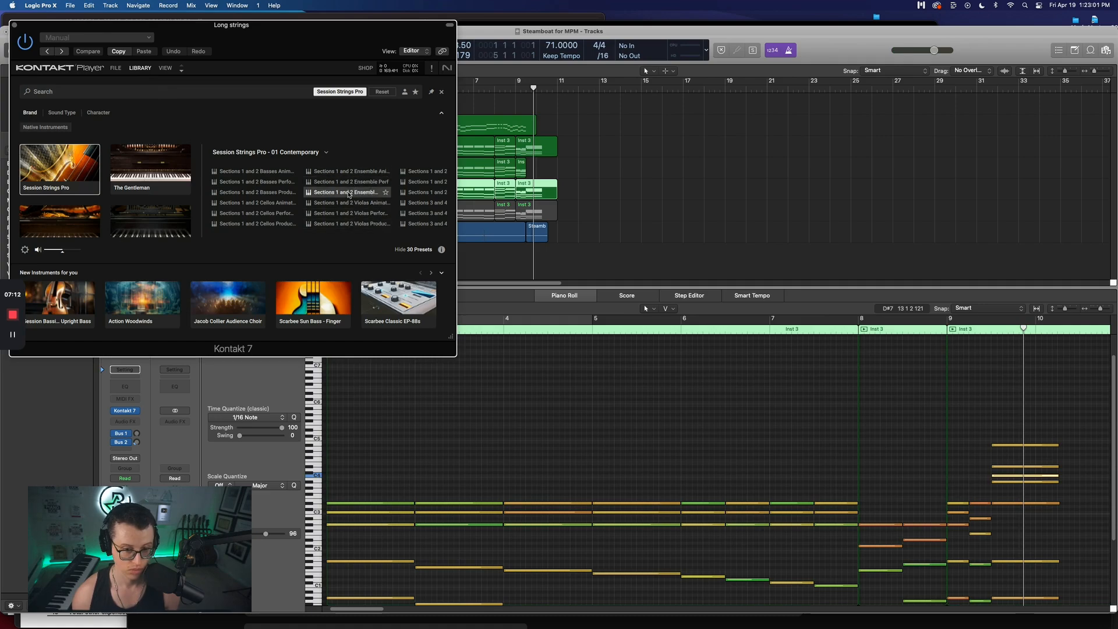
double_click(349, 192)
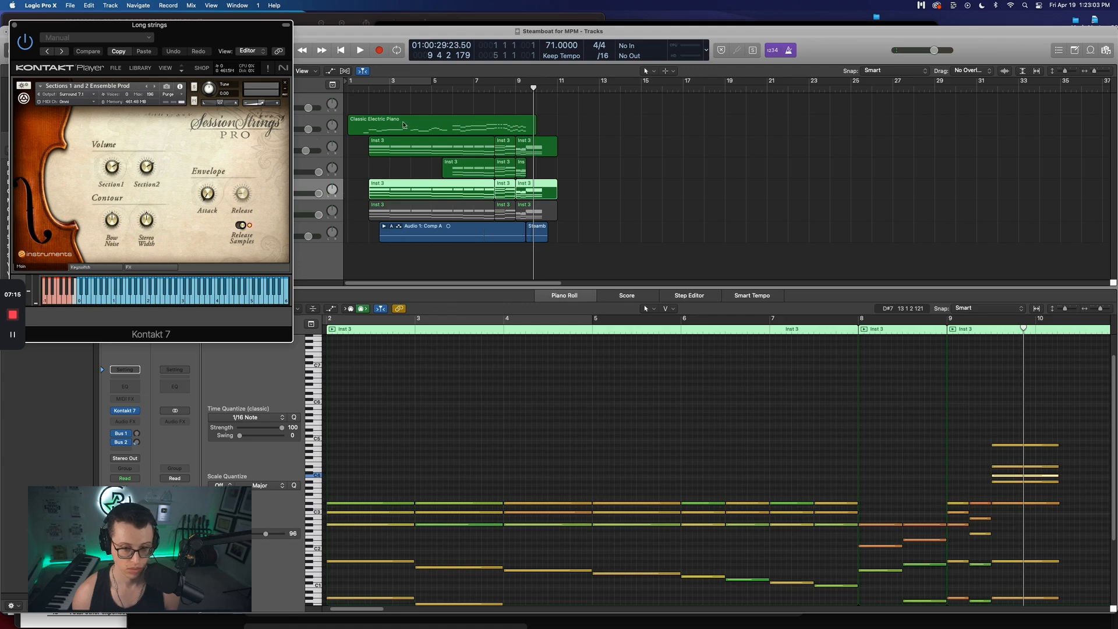
Play from bar 2 into bar 10 while lowering the Long strings and Animator volumes, and close the Kontakt window
drag(214, 42, 355, 233)
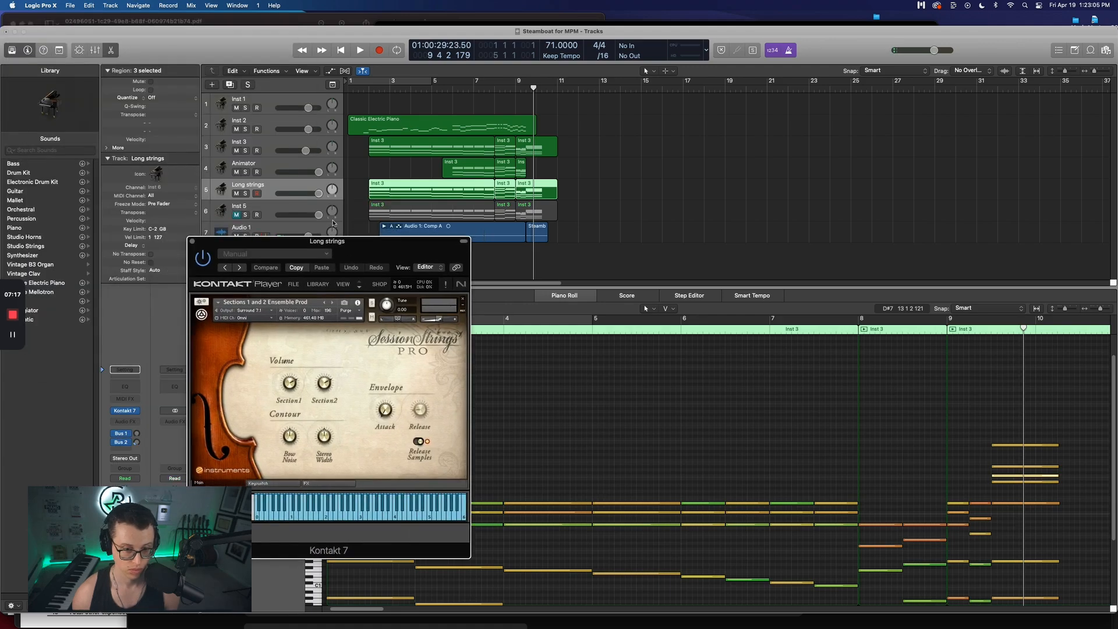
click(373, 88)
key(space)
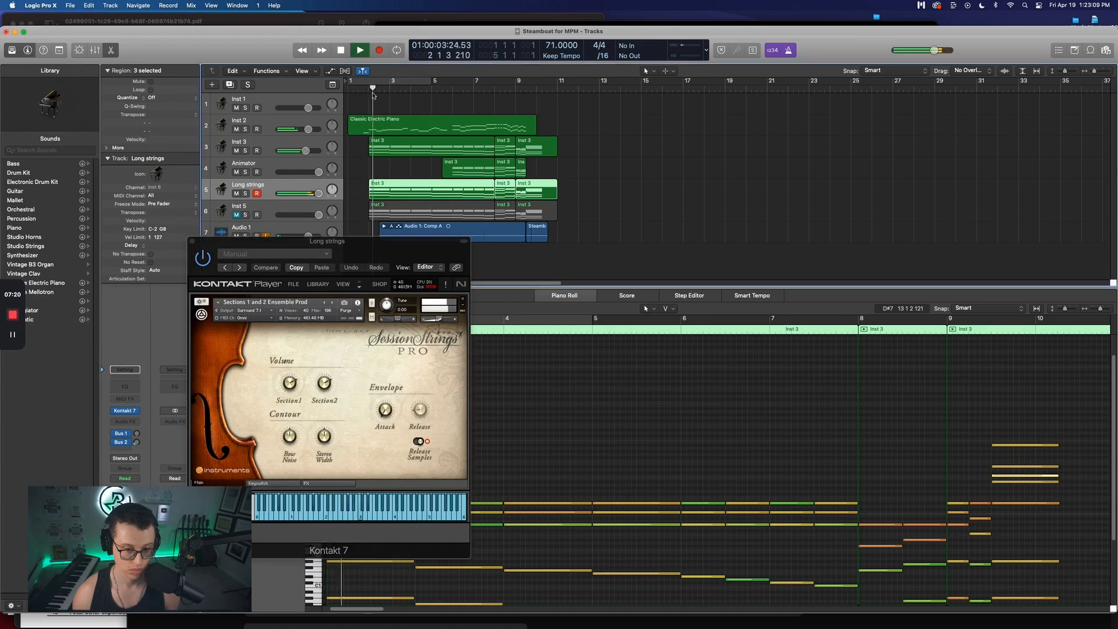
drag(317, 194, 278, 173)
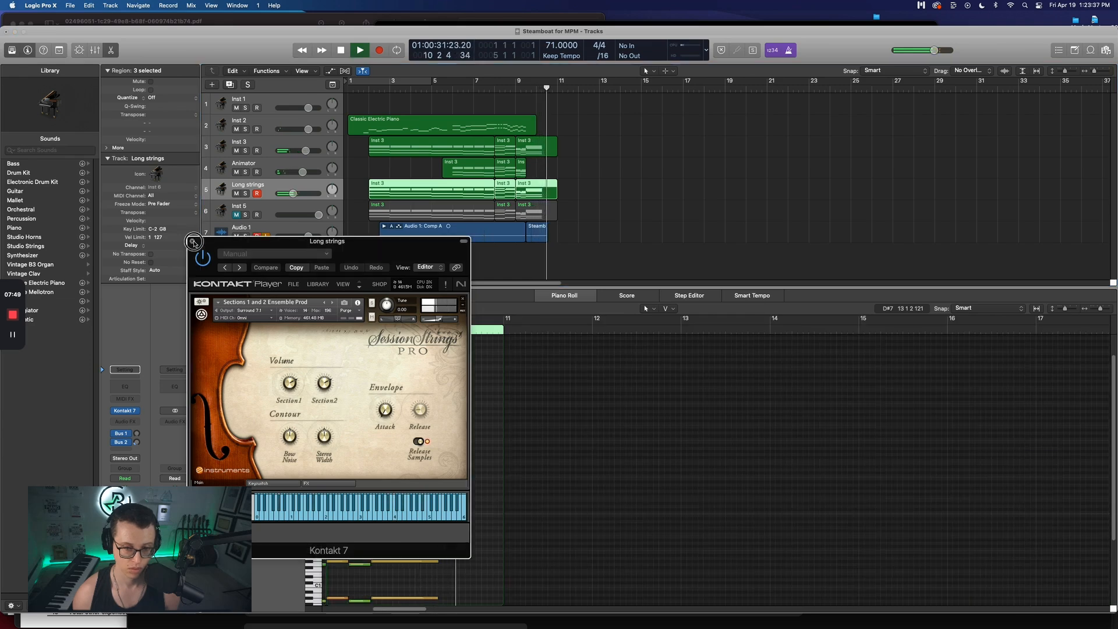
click(194, 243)
key(space)
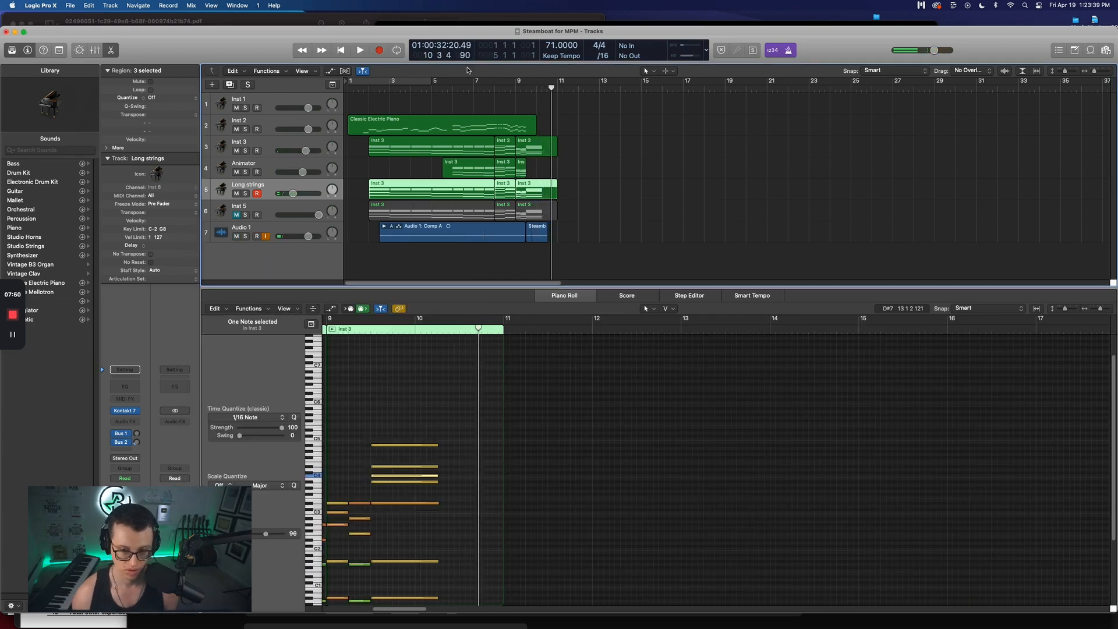
Play the whole arrangement from the beginning, and replay the ending from bar 9
click(343, 51)
key(space)
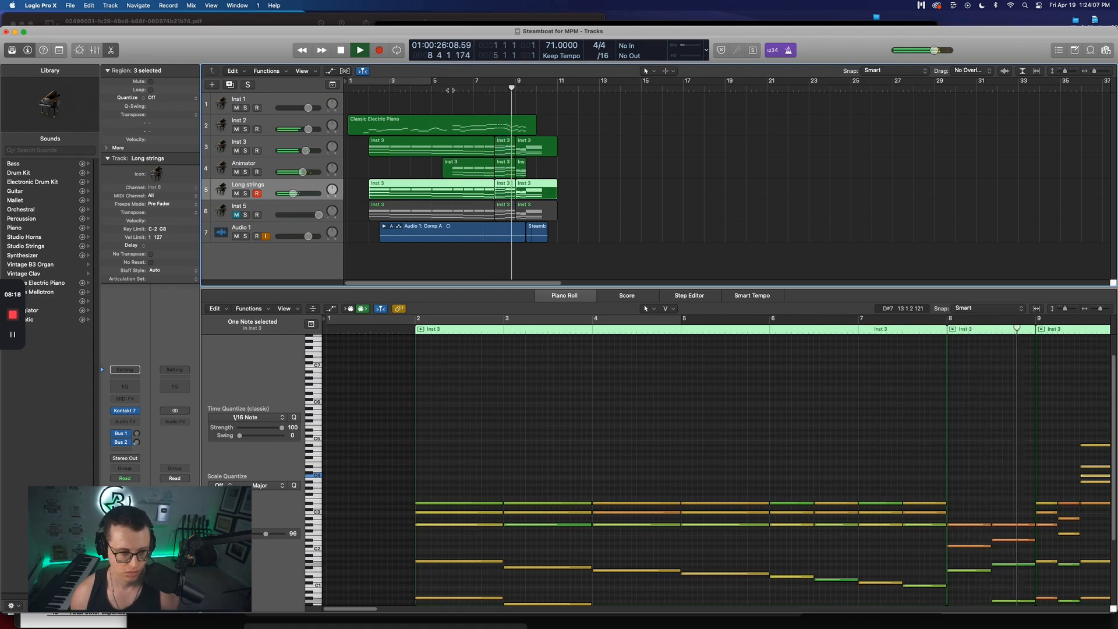
click(516, 88)
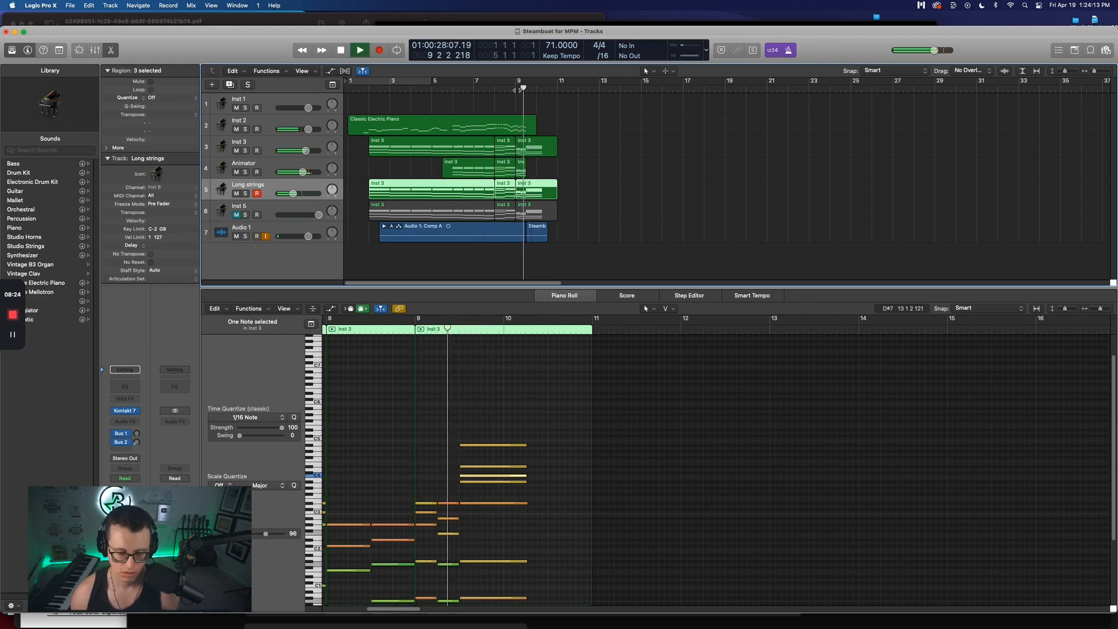
key(space)
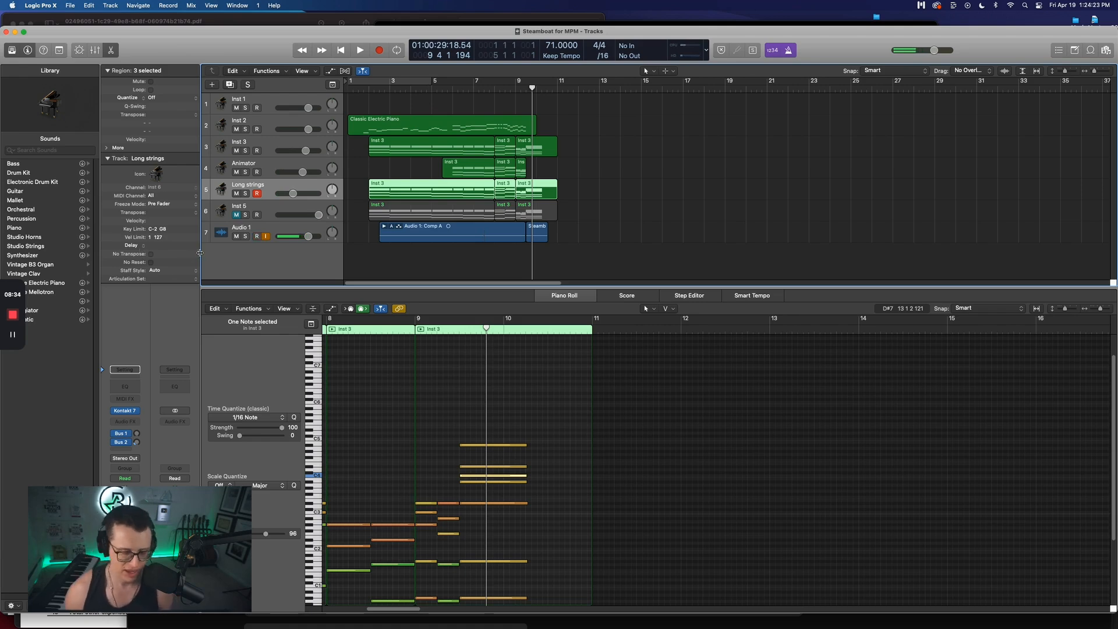
Replay from just before bar 2, briefly mute and unmute the Long strings track, and listen through to bar 11
click(369, 89)
drag(369, 88, 362, 89)
key(space)
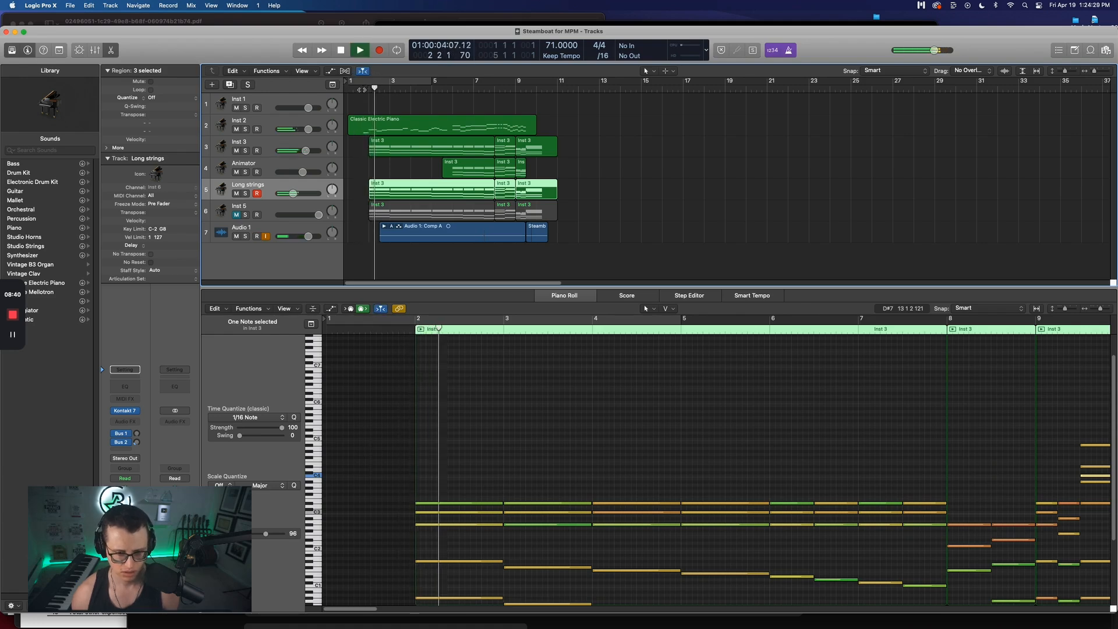
key(space)
click(237, 194)
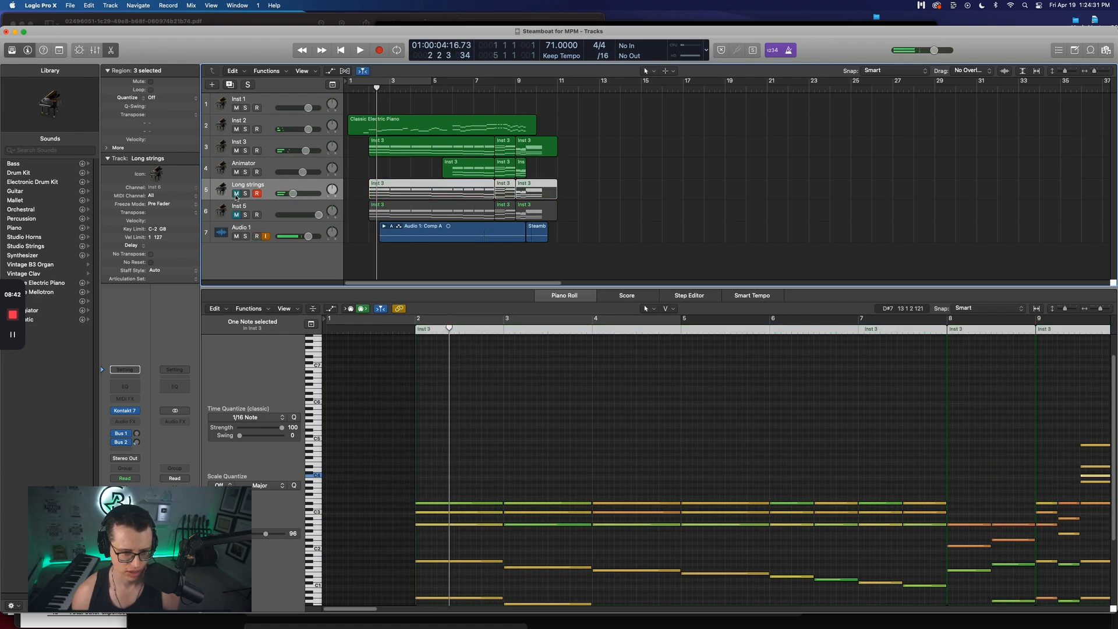
click(237, 194)
key(space)
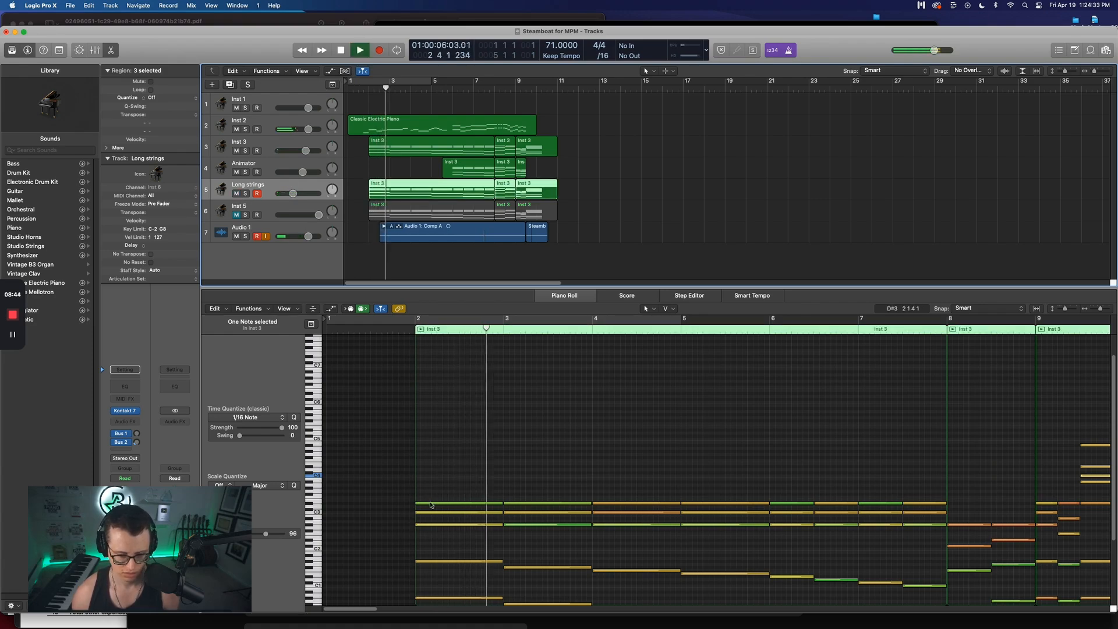
mouse_move(431, 506)
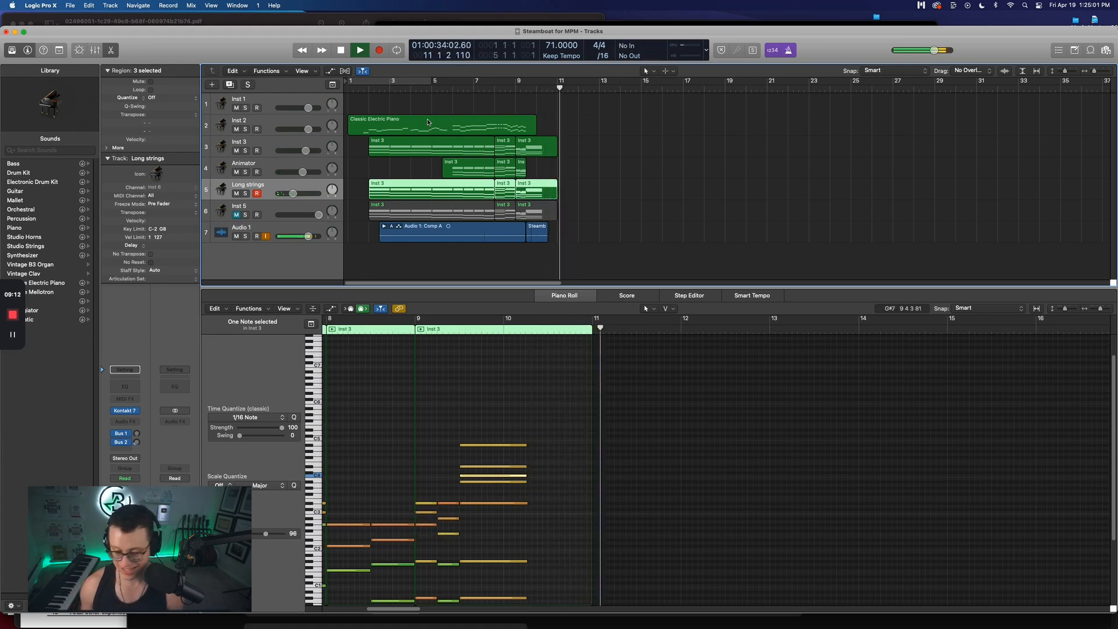
key(space)
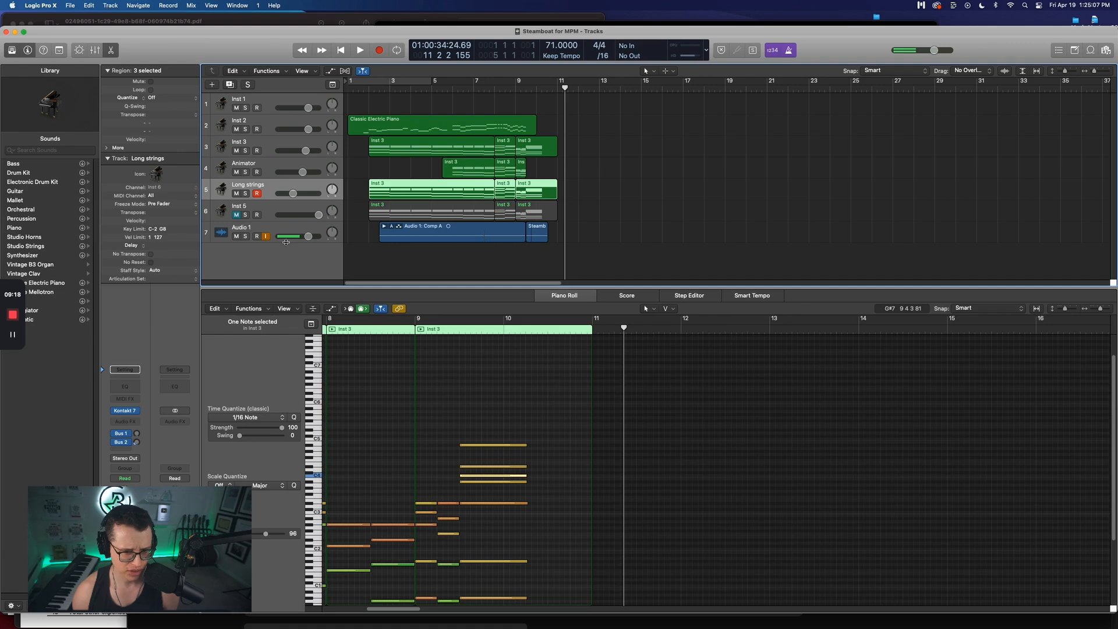
Select the Audio 1 track, and check the click options in the project's metronome settings
click(283, 229)
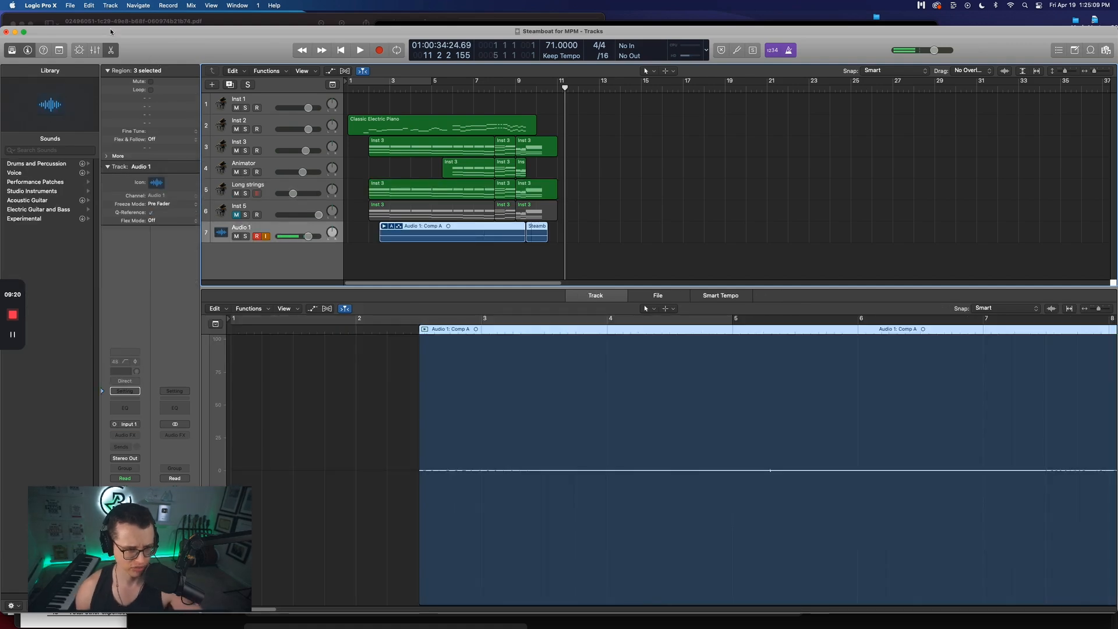
click(166, 5)
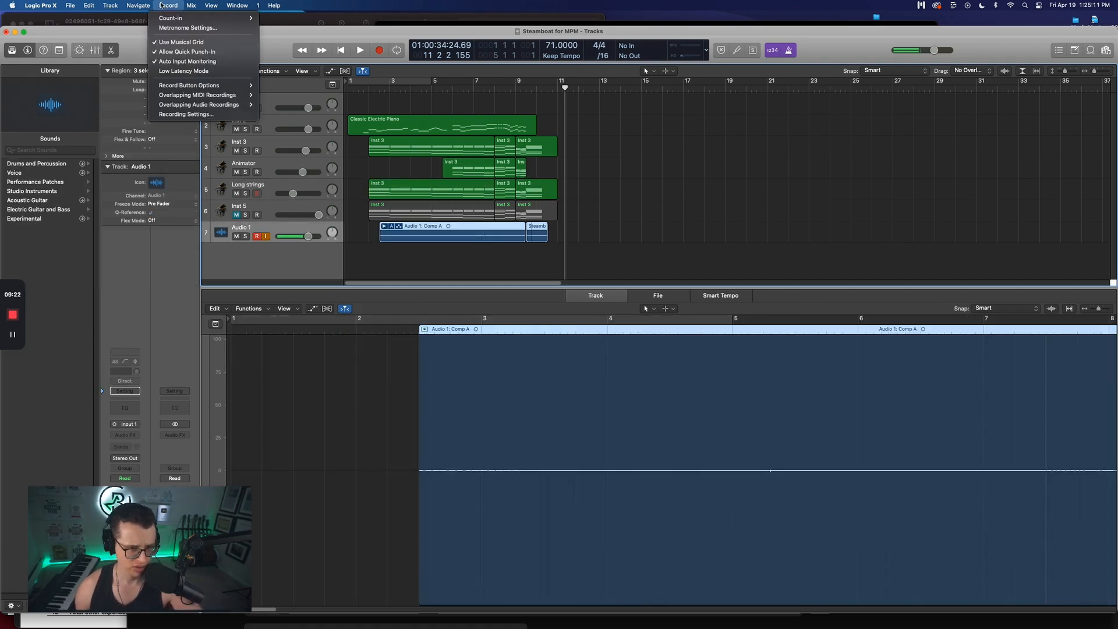
click(182, 28)
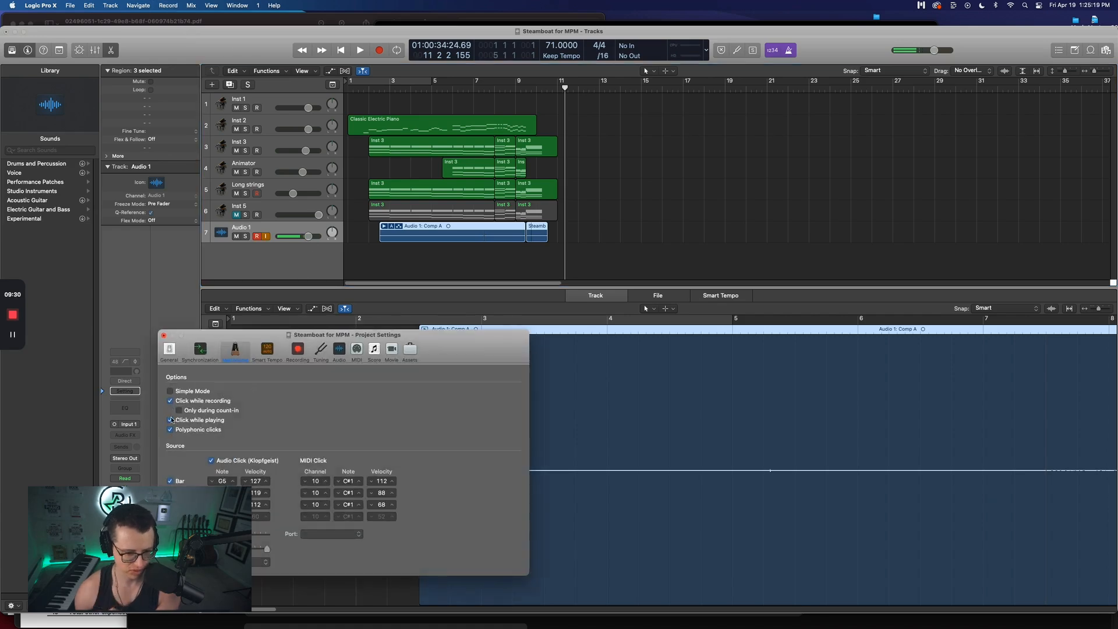
click(164, 336)
Play the arrangement from just before bar 2 through to bar 10
click(362, 90)
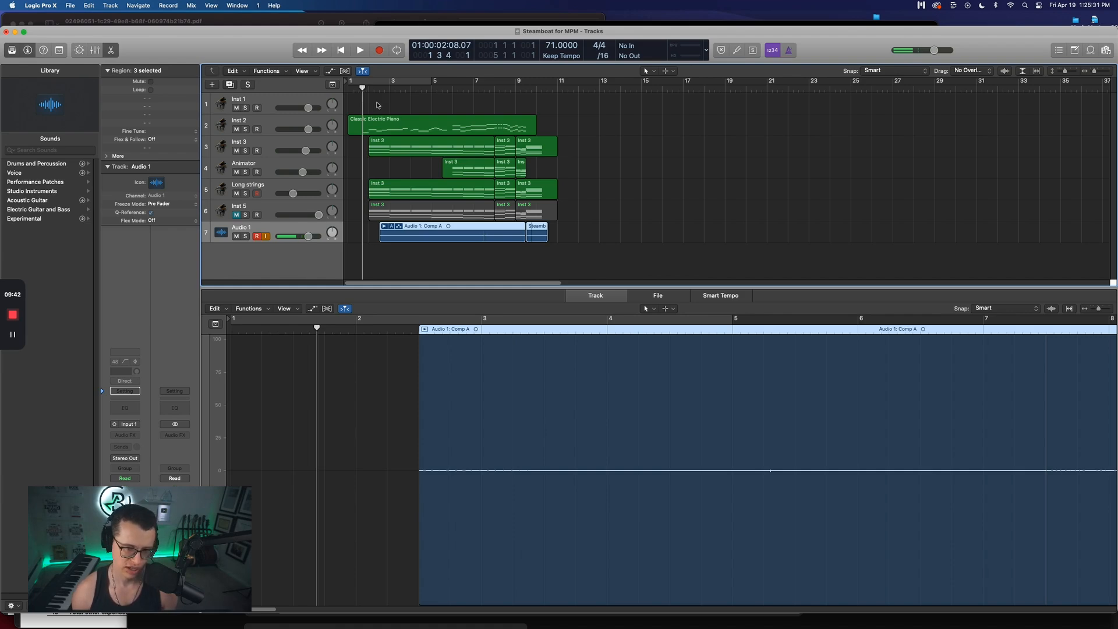
key(space)
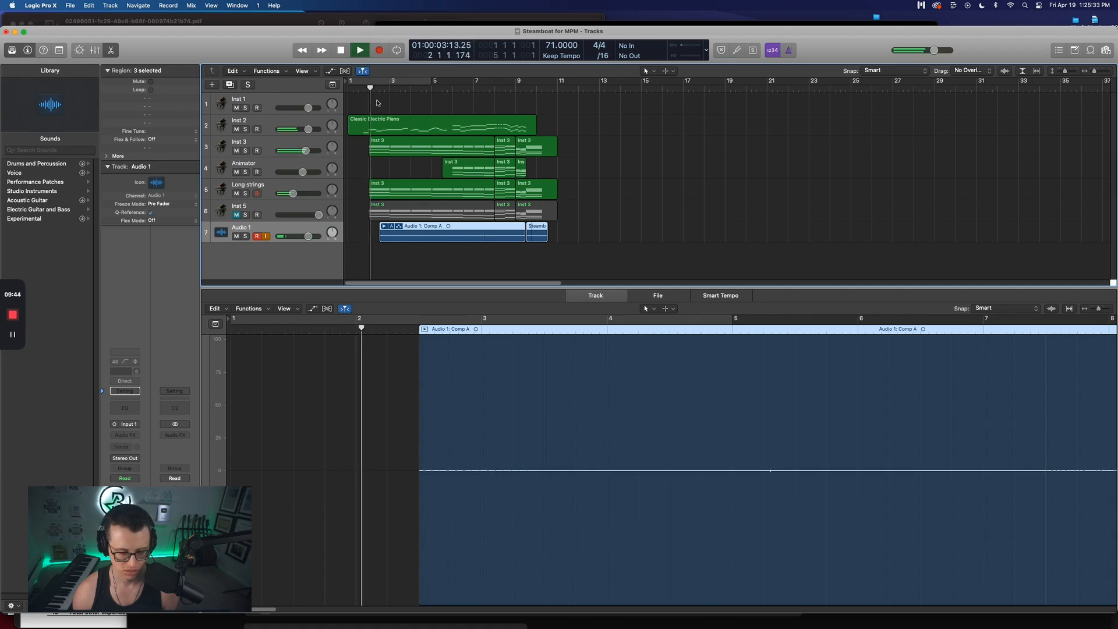
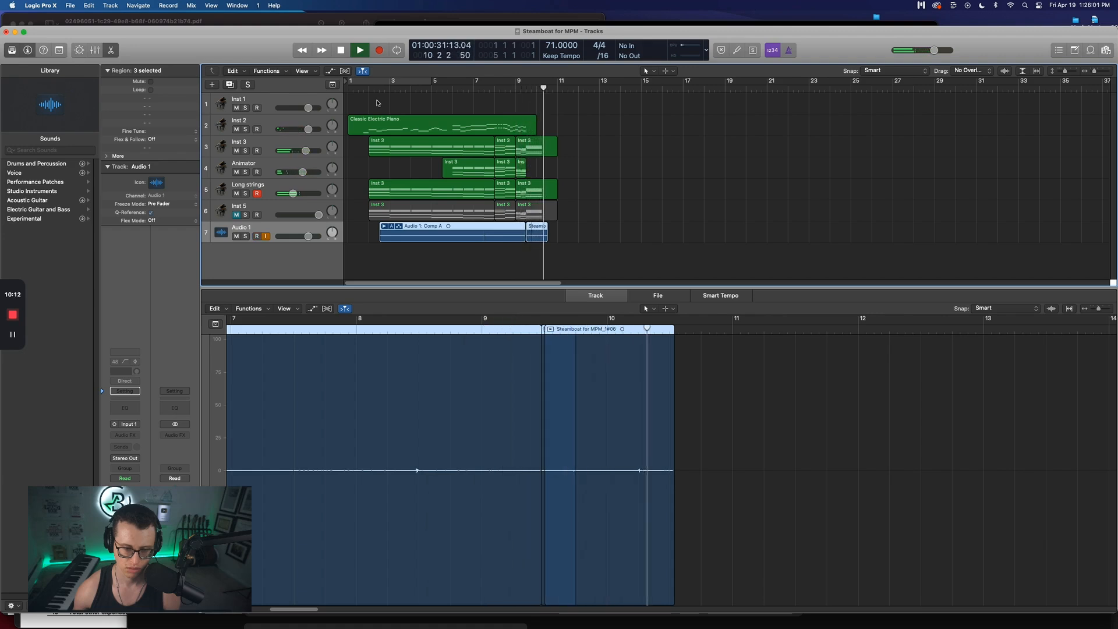
key(space)
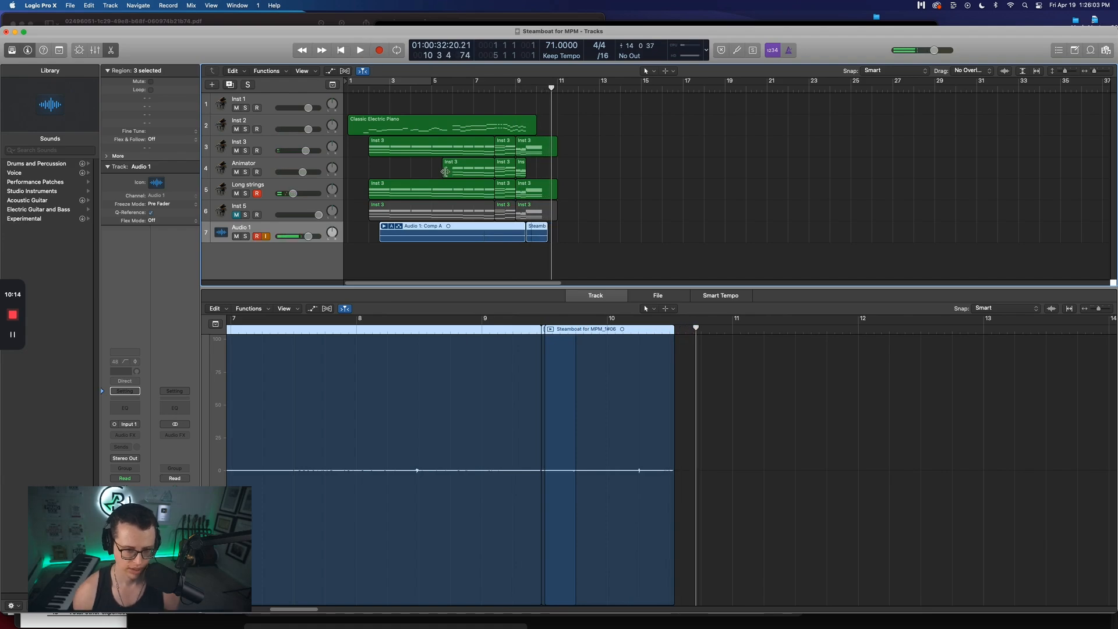
Extend the first Animator region to start before bar 5, audition it, and trim its opening chord to begin around beat 3 of bar 5
drag(446, 171, 430, 170)
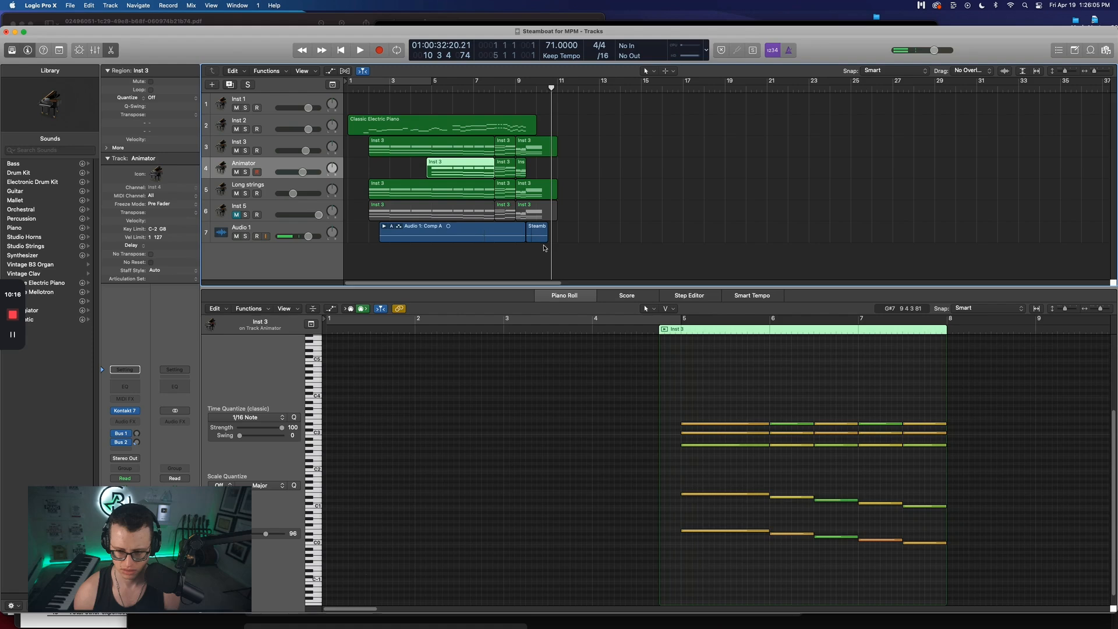
key(shift+space)
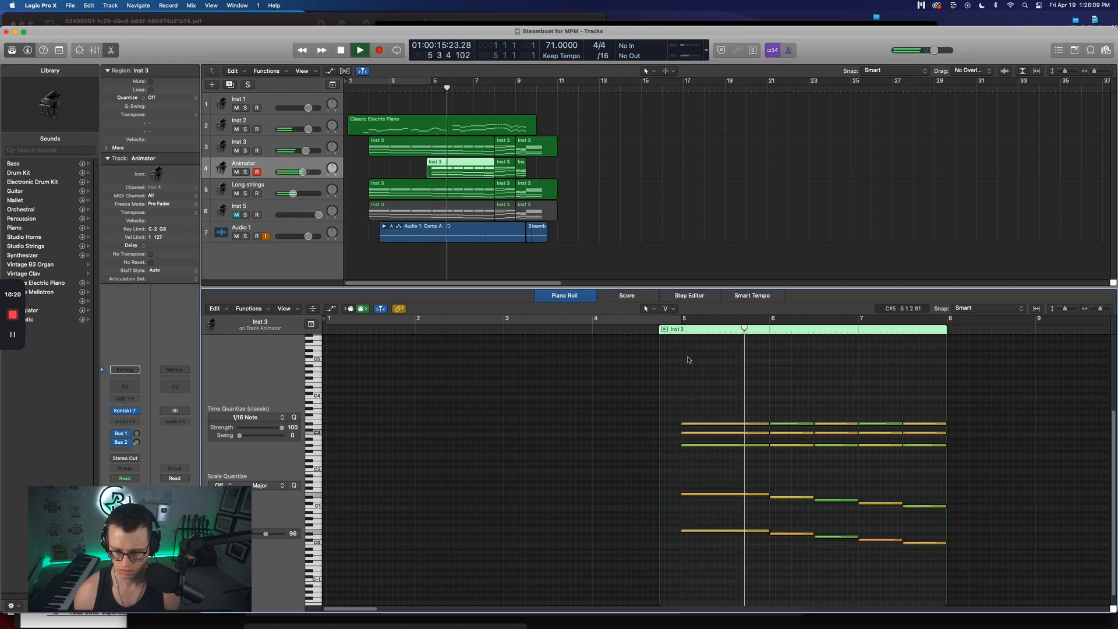
key(space)
drag(686, 415, 727, 530)
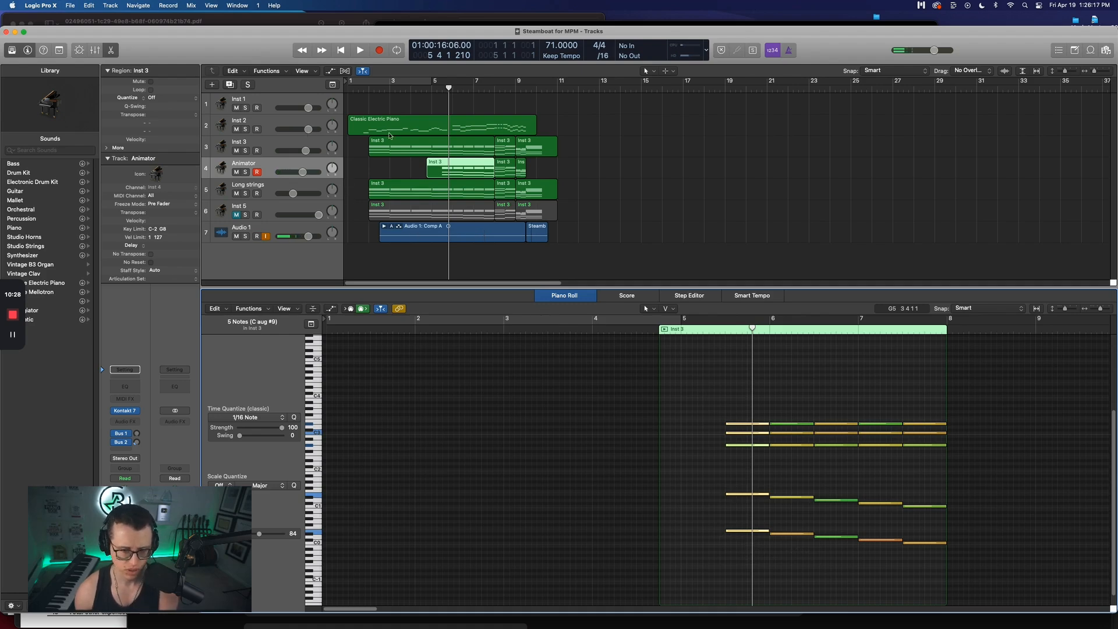
mouse_move(1114, 175)
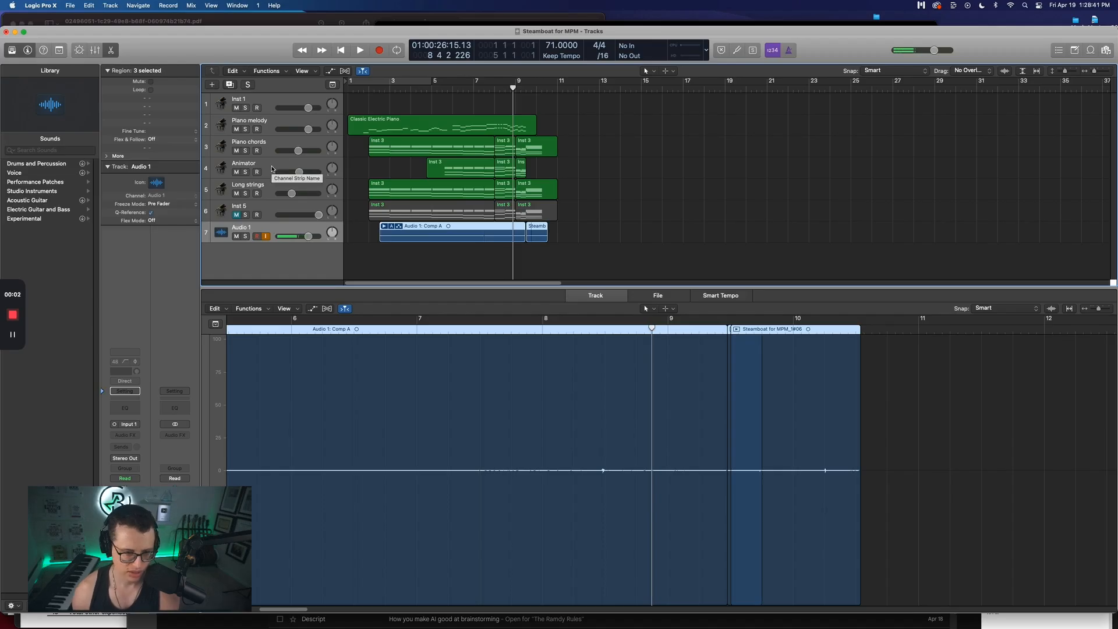
click(271, 169)
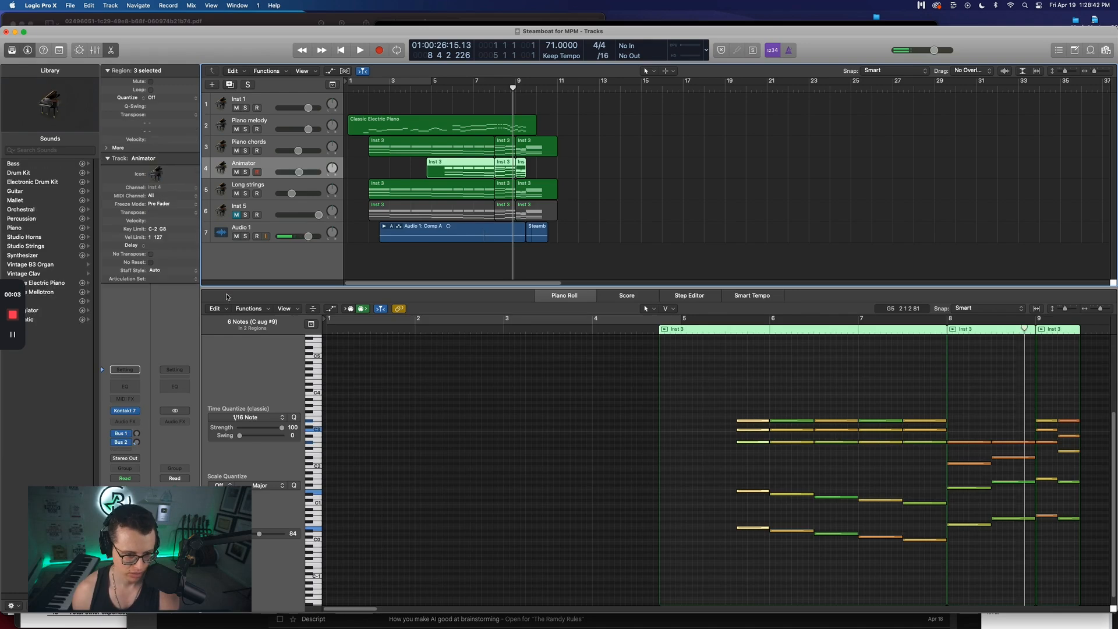
shift+click(279, 231)
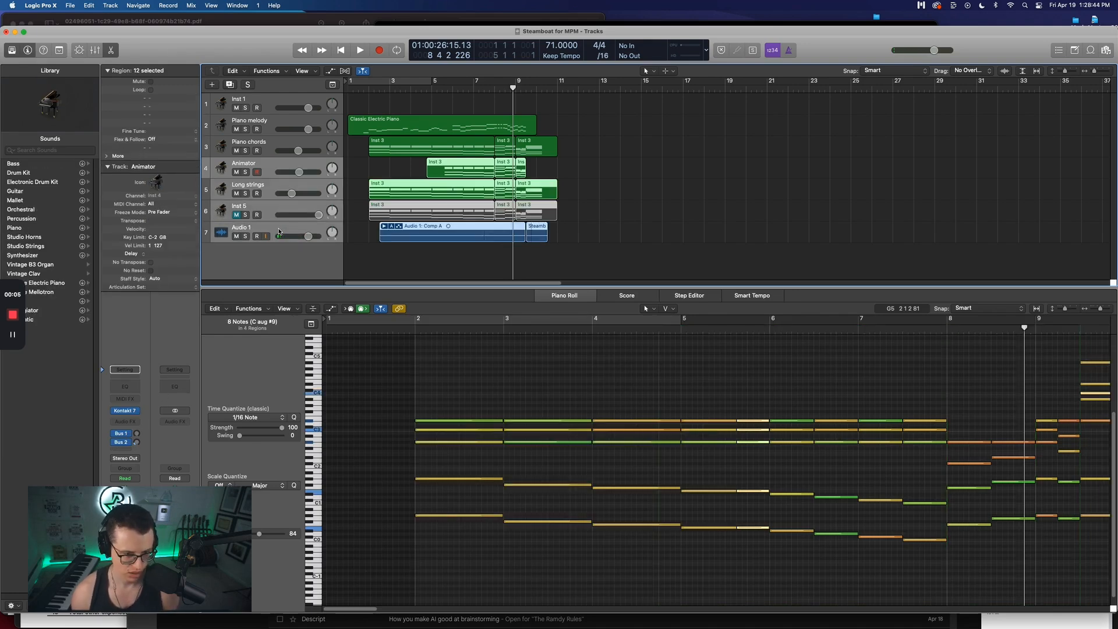
click(269, 173)
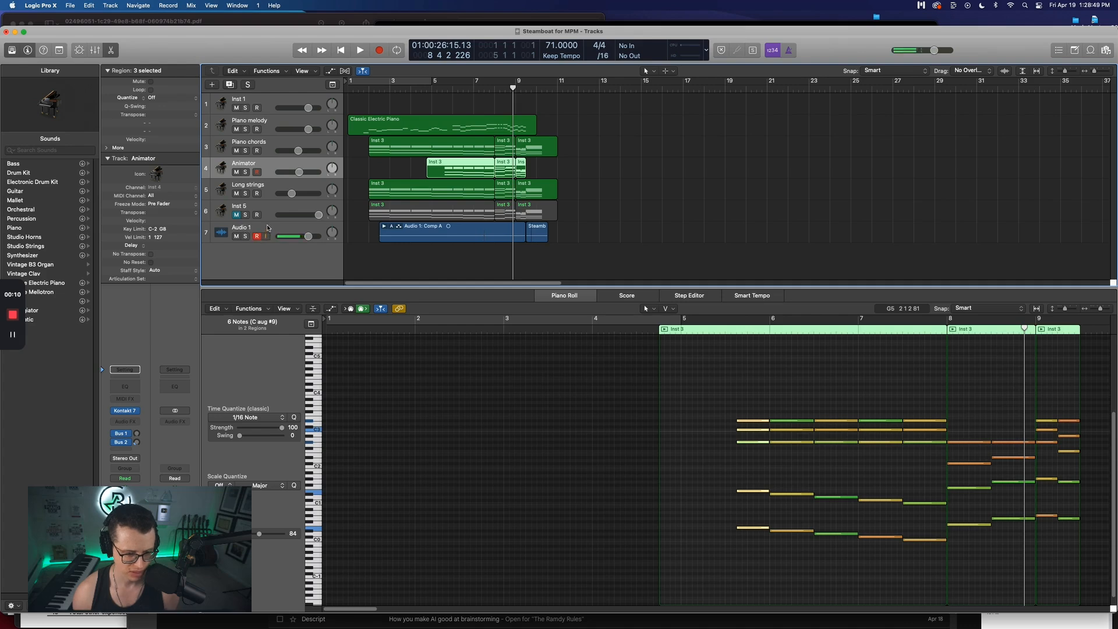
super+click(267, 227)
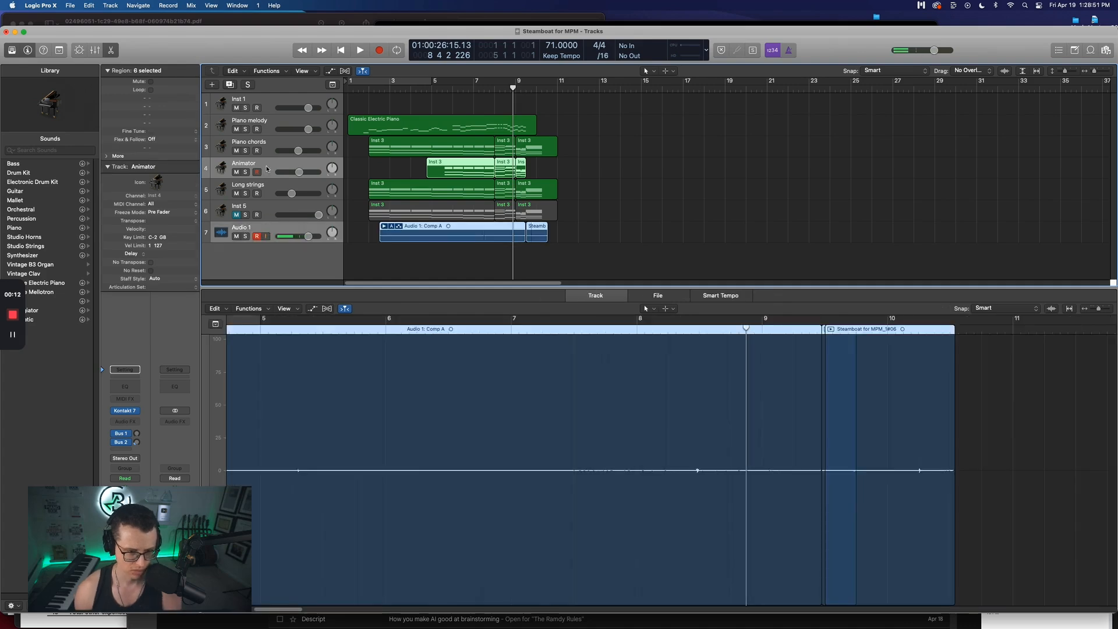
Open the Animator track's Kontakt 7 instrument, set the cycle range from bar 7 to bar 10, and start loop playback
click(266, 169)
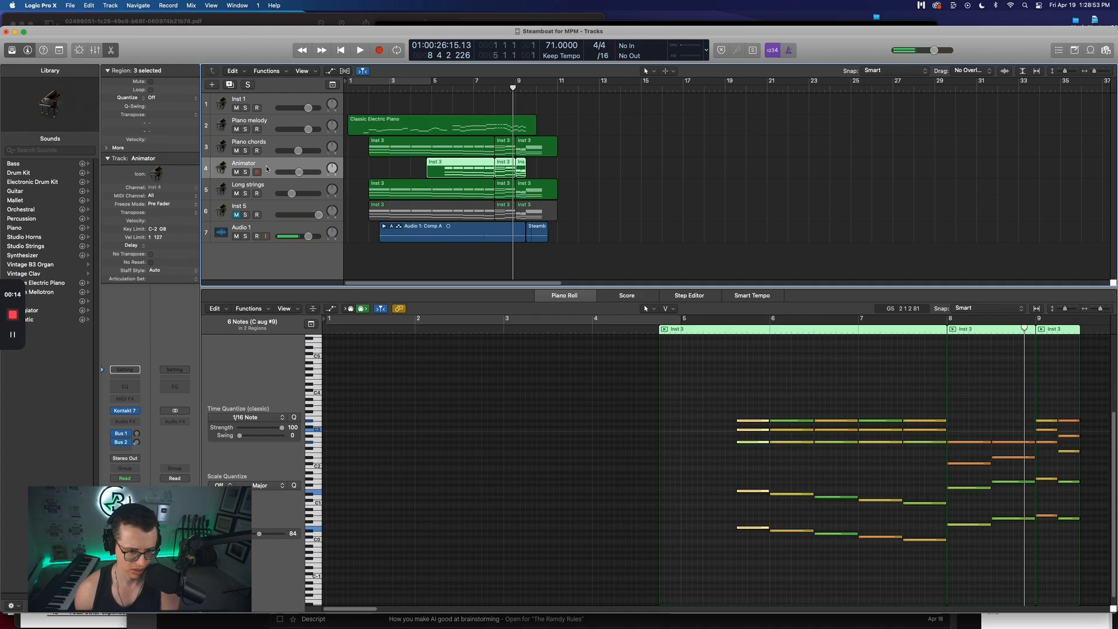
click(125, 411)
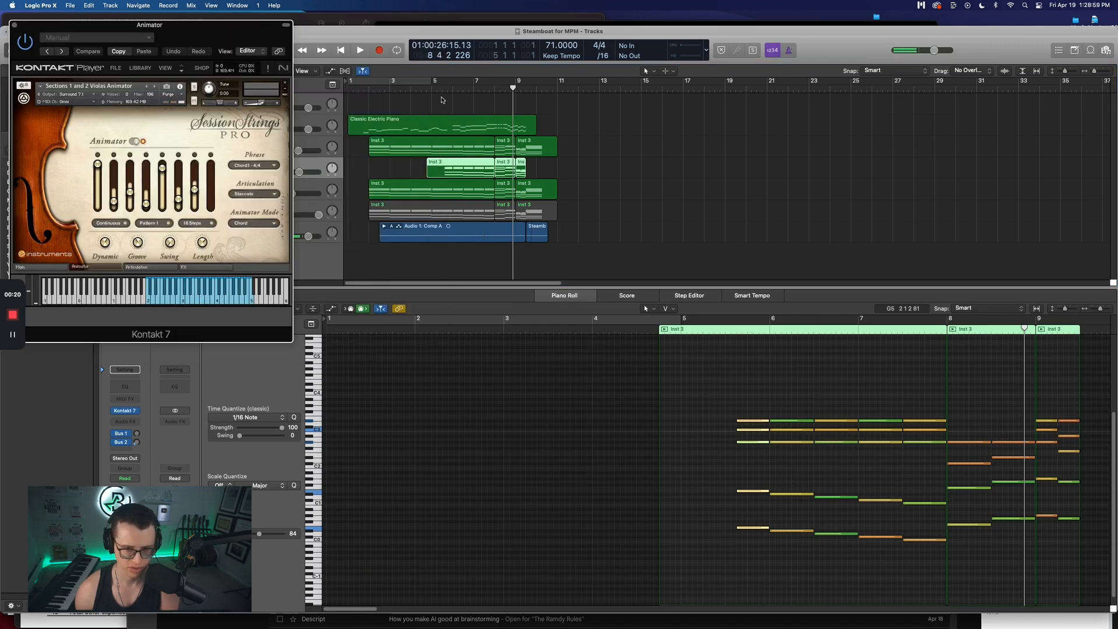
drag(479, 84, 527, 81)
key(space)
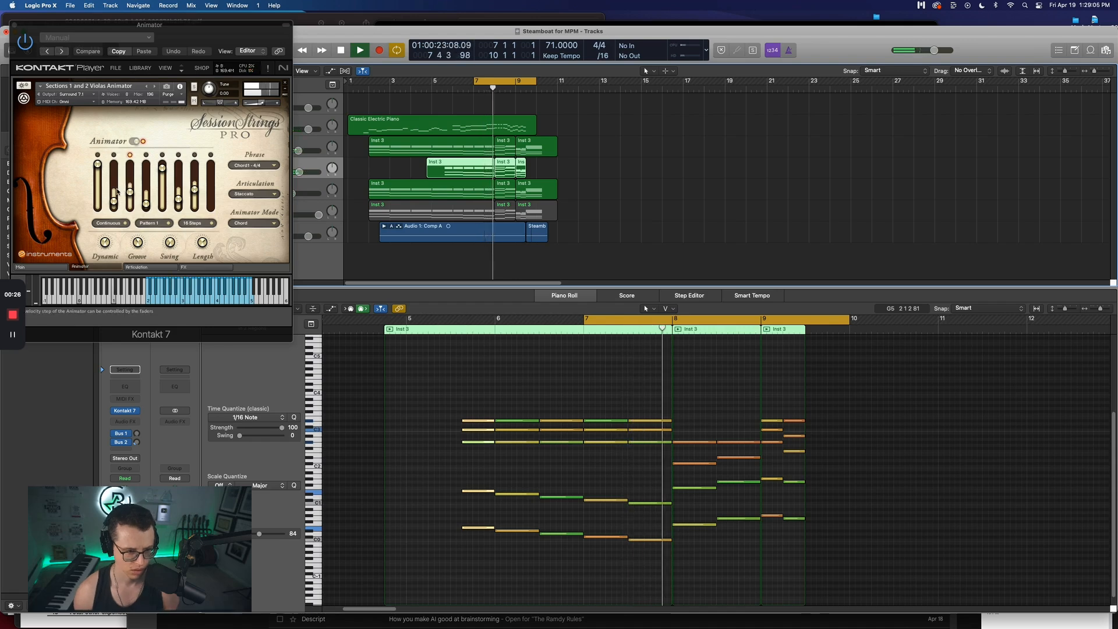
Raise the fourth animator step fader and lower the fifth in Session Strings Pro, and replay the loop to compare
drag(146, 203, 146, 132)
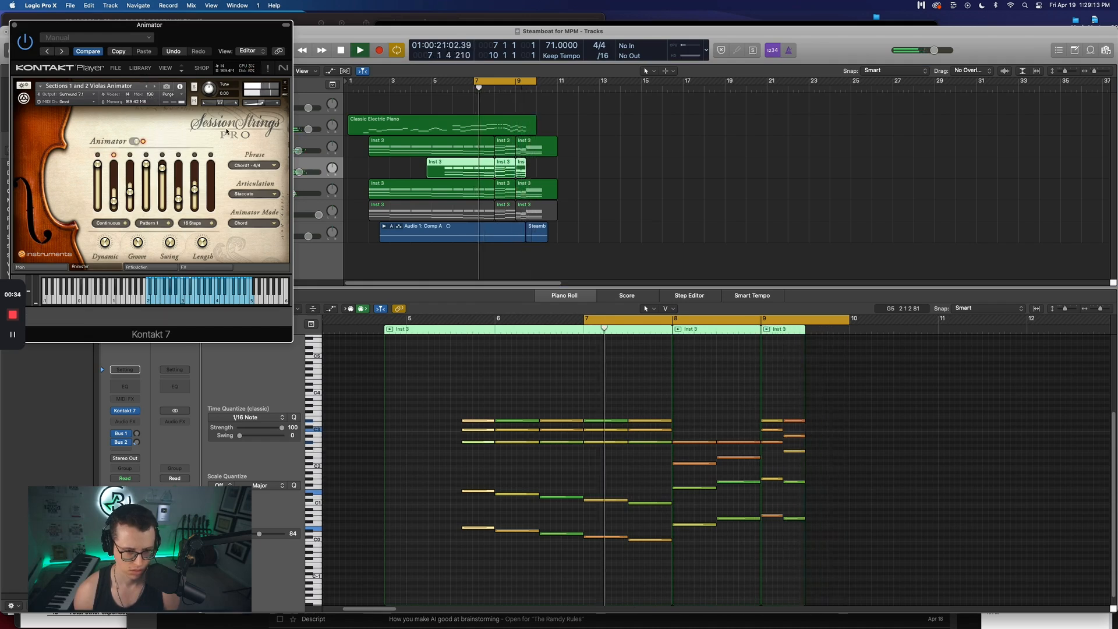
key(space)
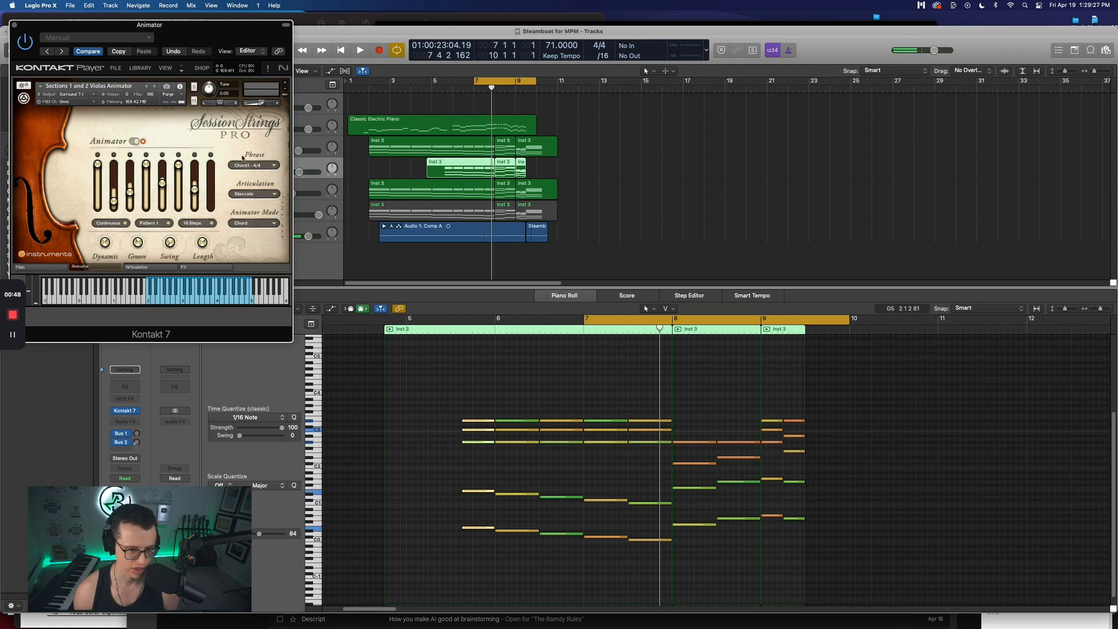
key(space)
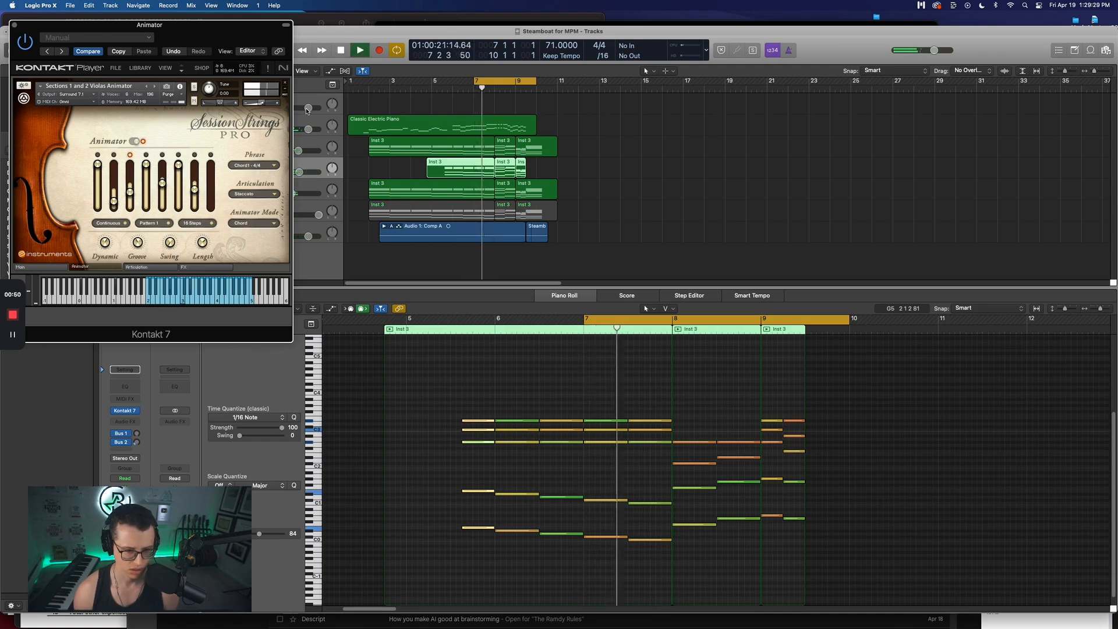
Extend the cycle range to start at bar 5, and listen to the loop up to bar 7
click(475, 82)
drag(476, 81, 432, 85)
key(space)
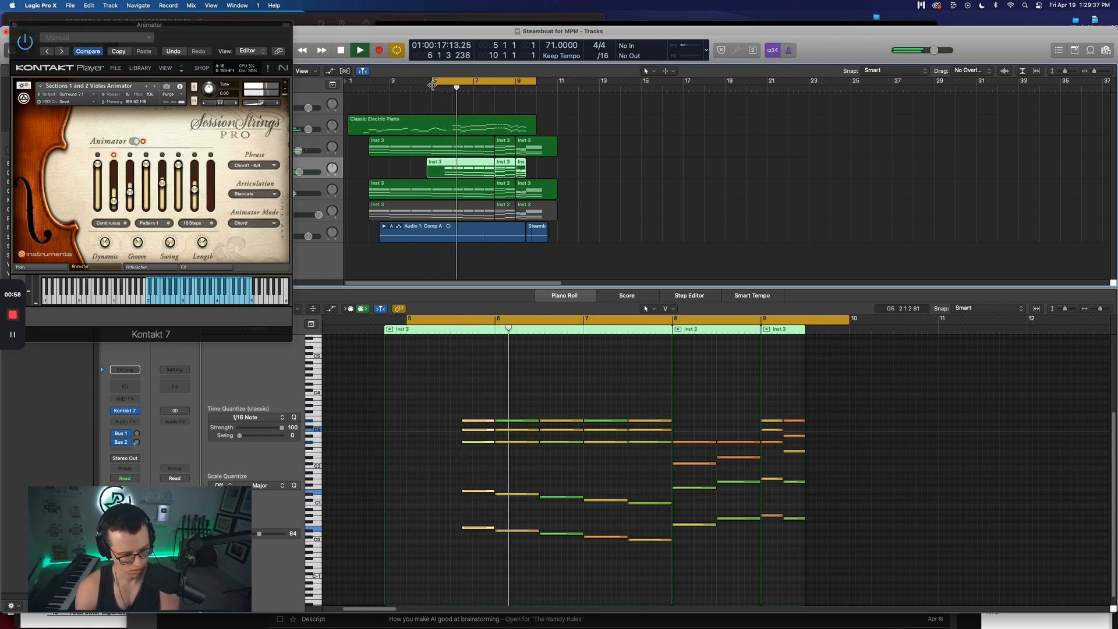
click(228, 29)
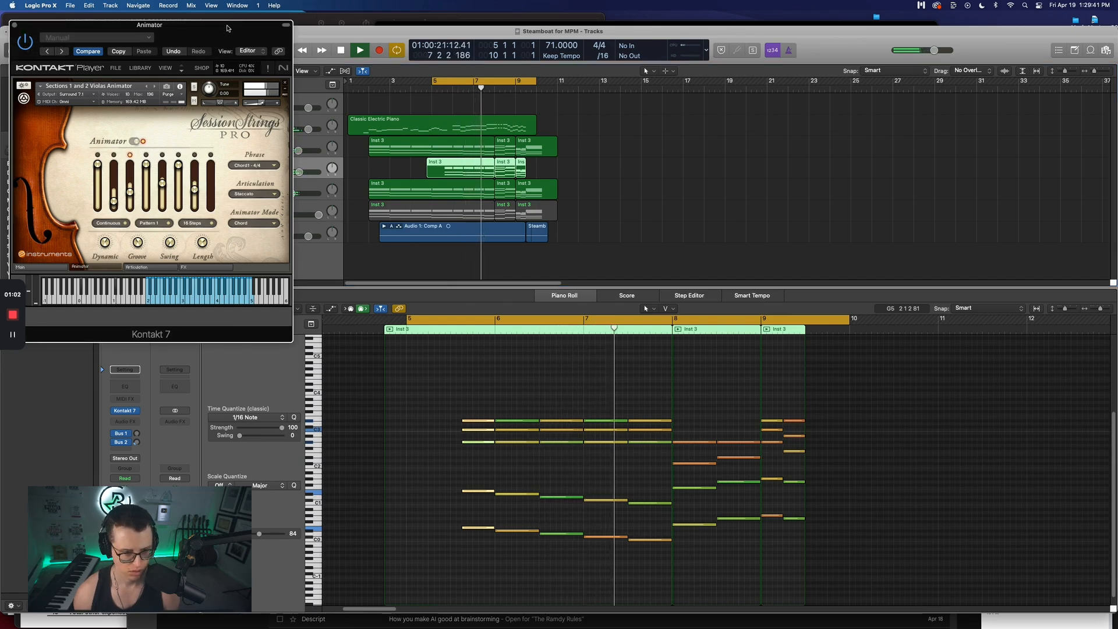
key(space)
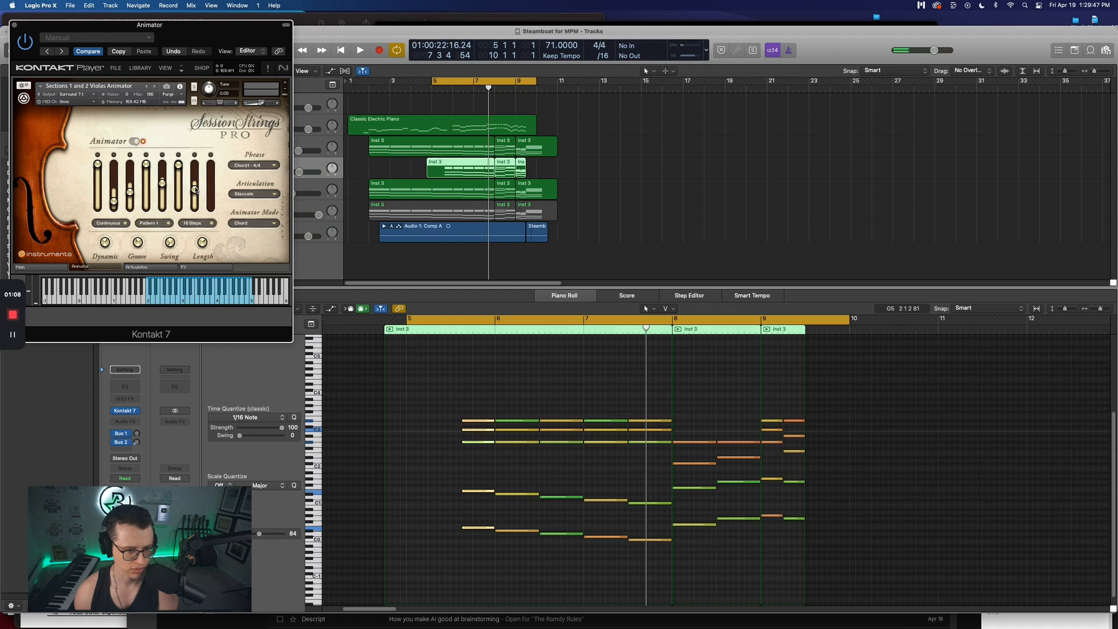
Set the animator to 8 Steps and load several User phrase presets in turn, ending with User 3
click(197, 223)
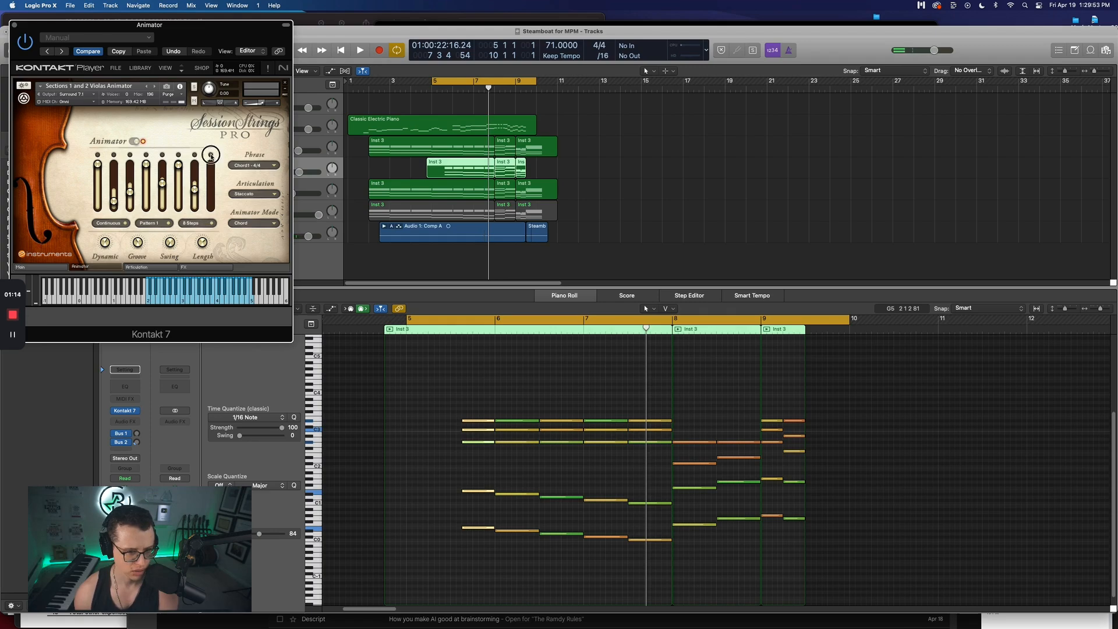
click(258, 167)
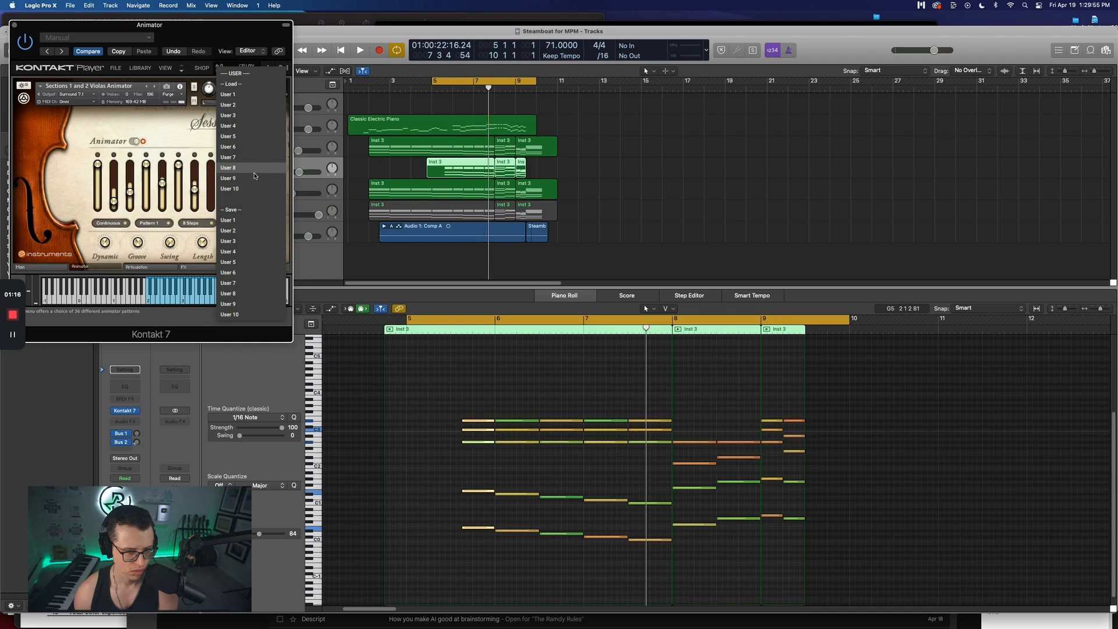
click(254, 177)
click(254, 167)
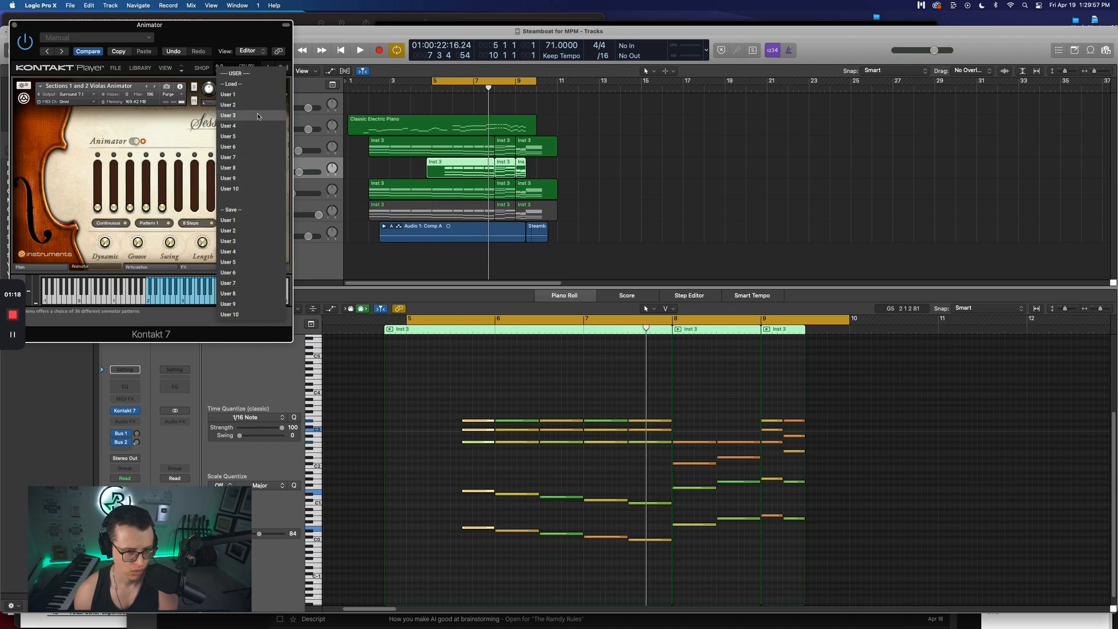
click(255, 98)
click(254, 165)
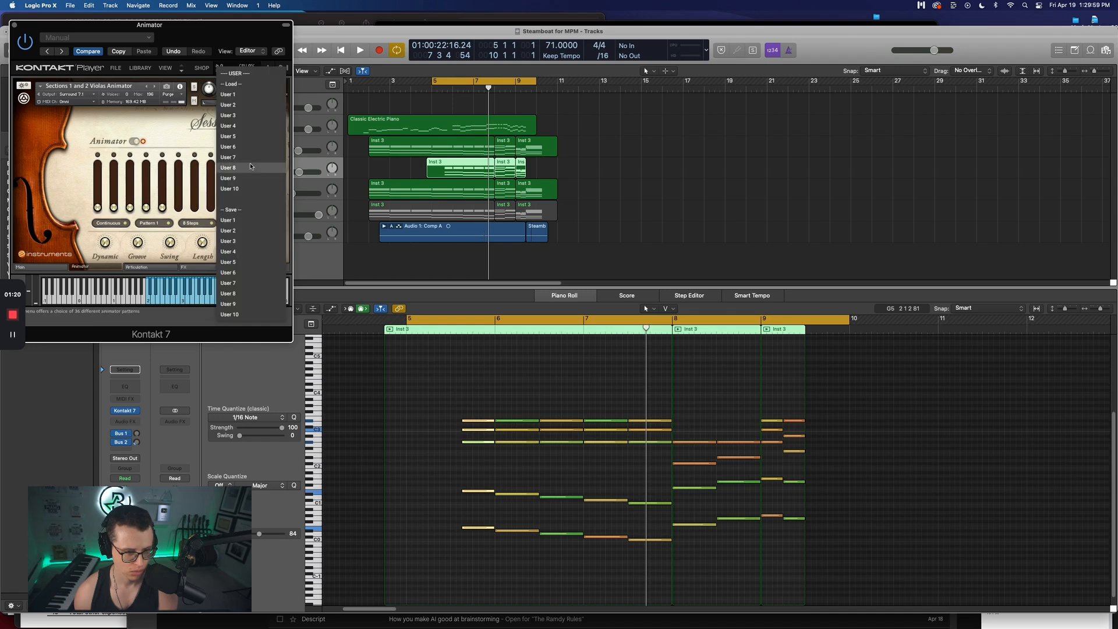
click(242, 96)
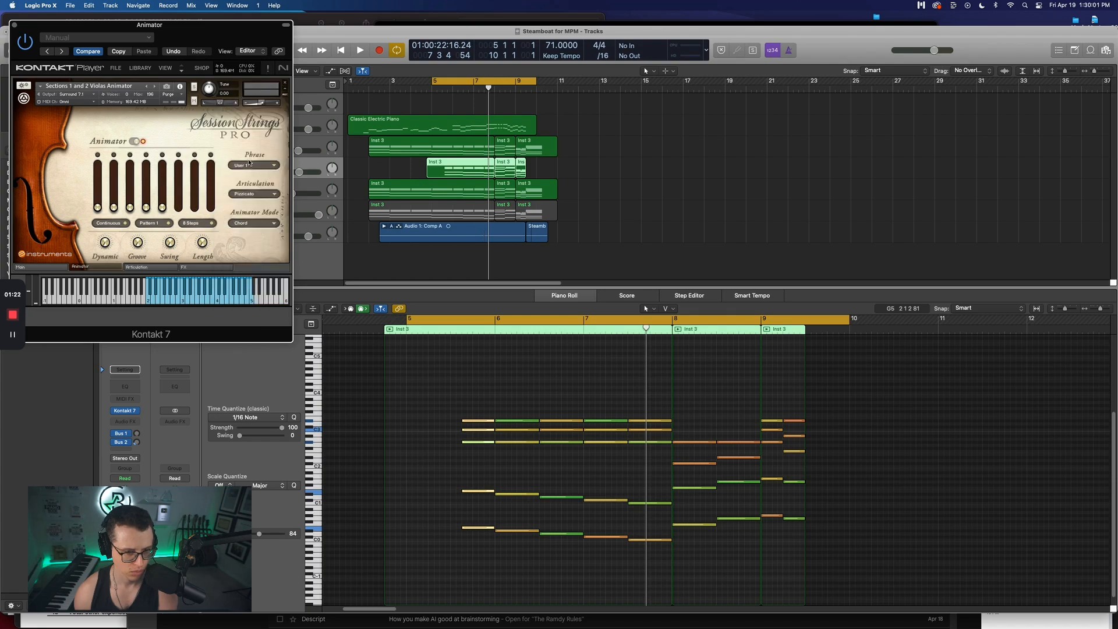
click(247, 166)
click(244, 105)
click(254, 167)
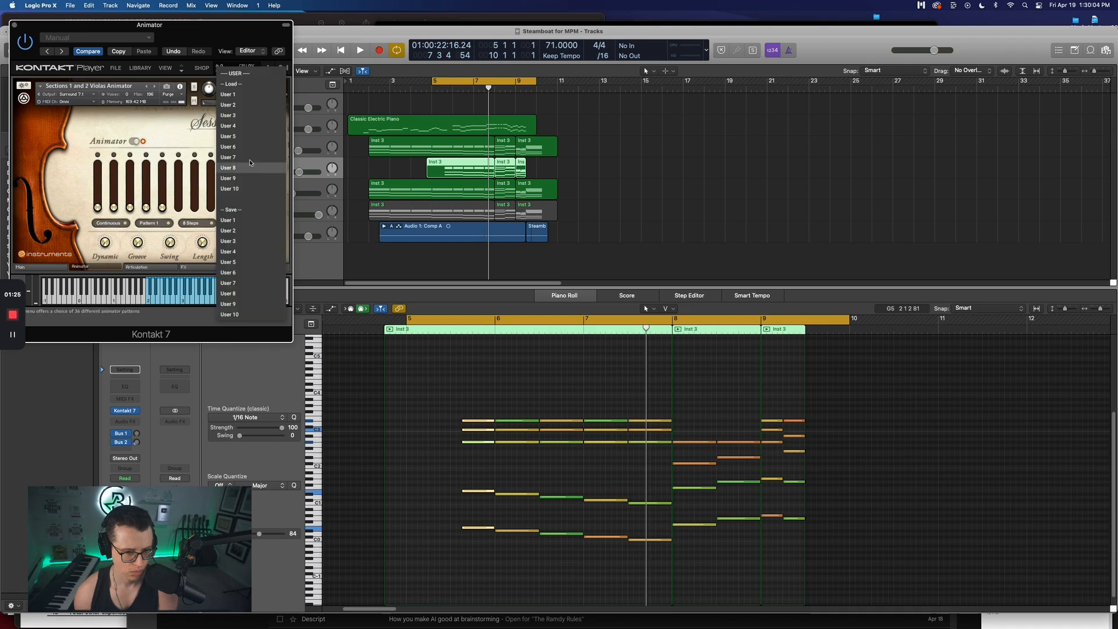
click(243, 116)
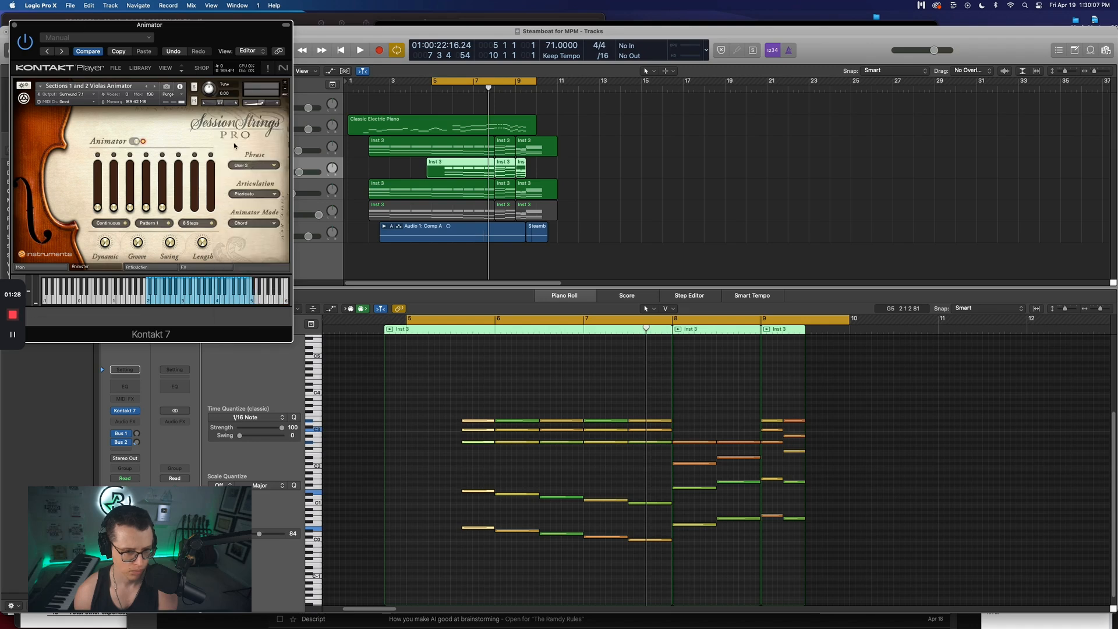
Step through the undo history to revert the 8 Steps setting and restore the animator's fourth and fifth step faders
key(super+z)
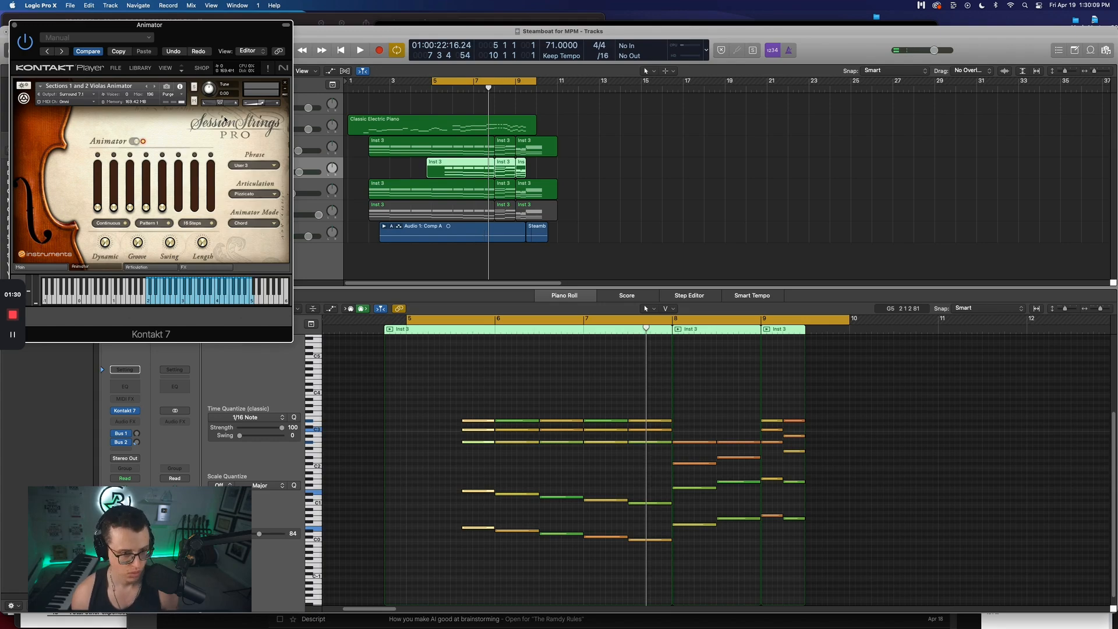
key(super+shift+z)
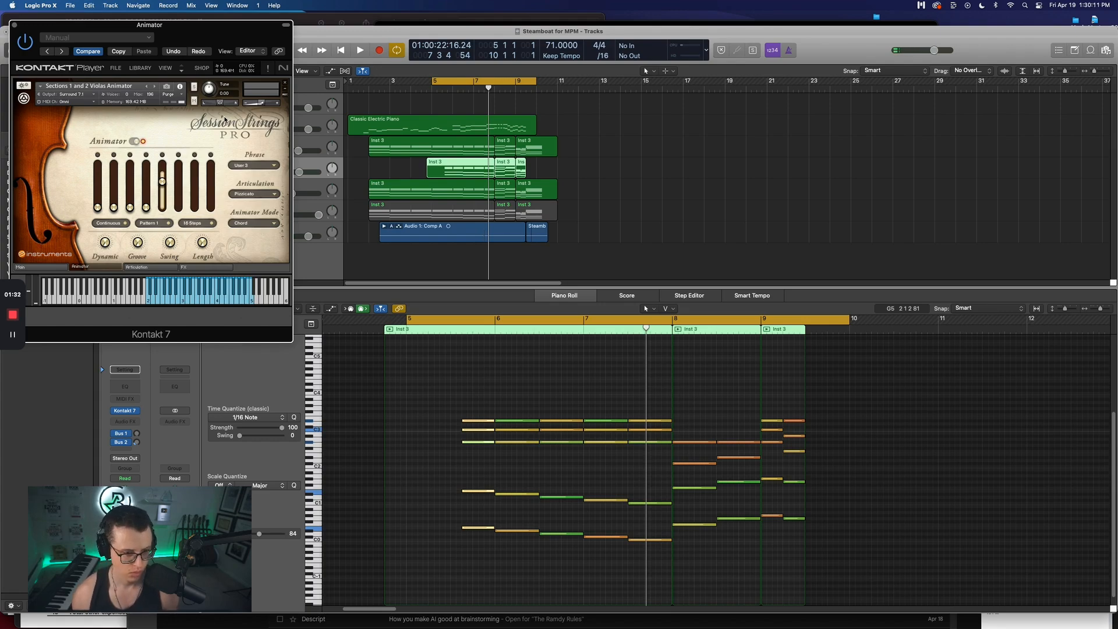
key(super+z)
key(super+z)
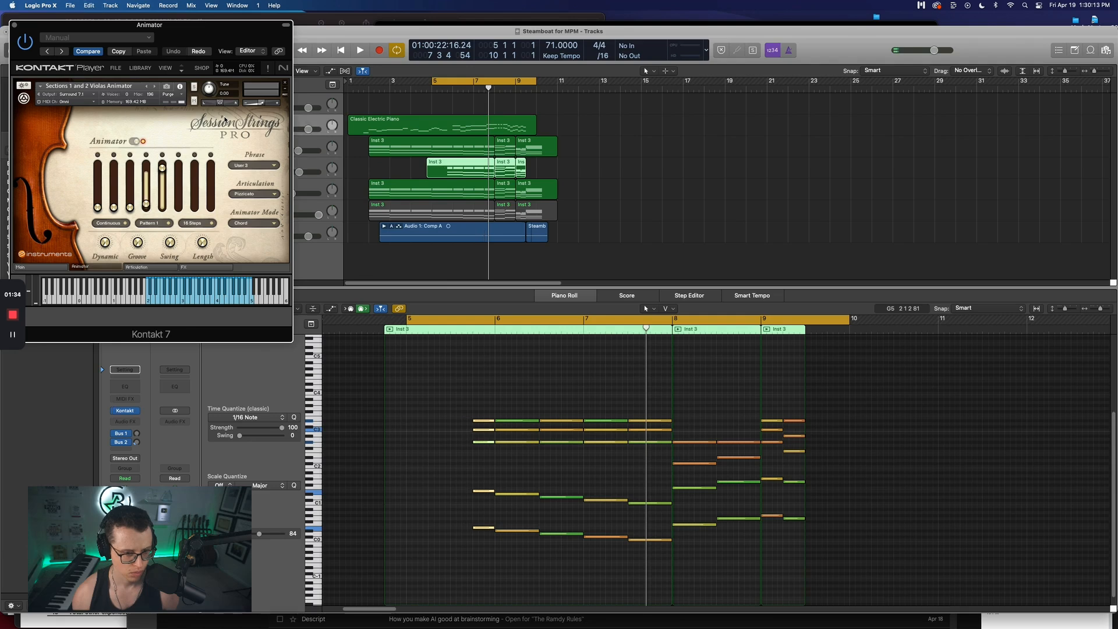
key(super+z)
key(super+z)
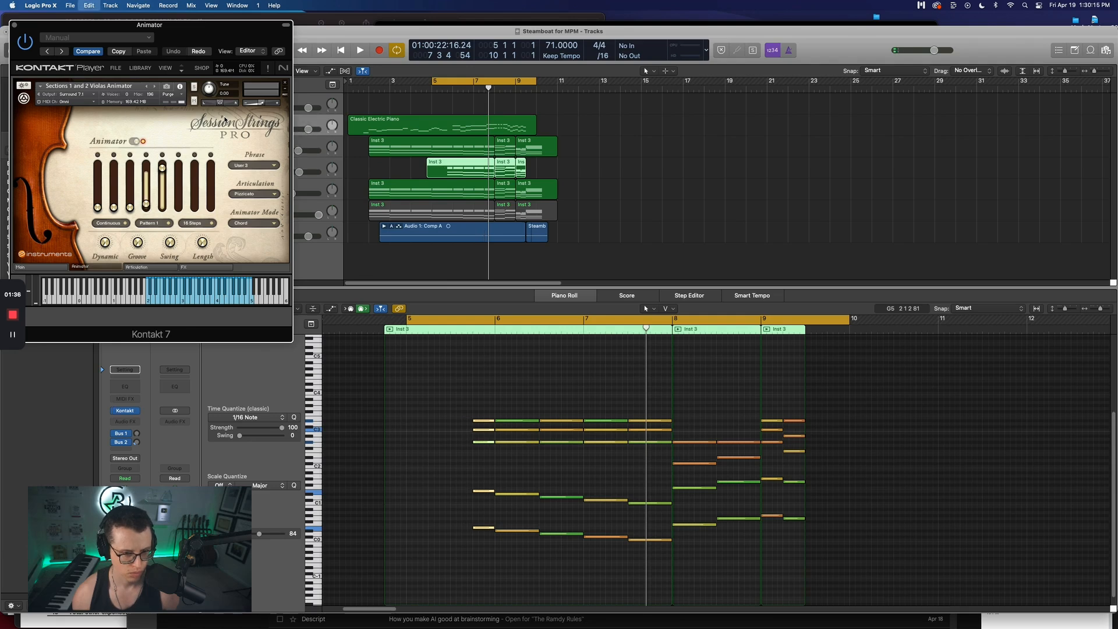
key(super+z)
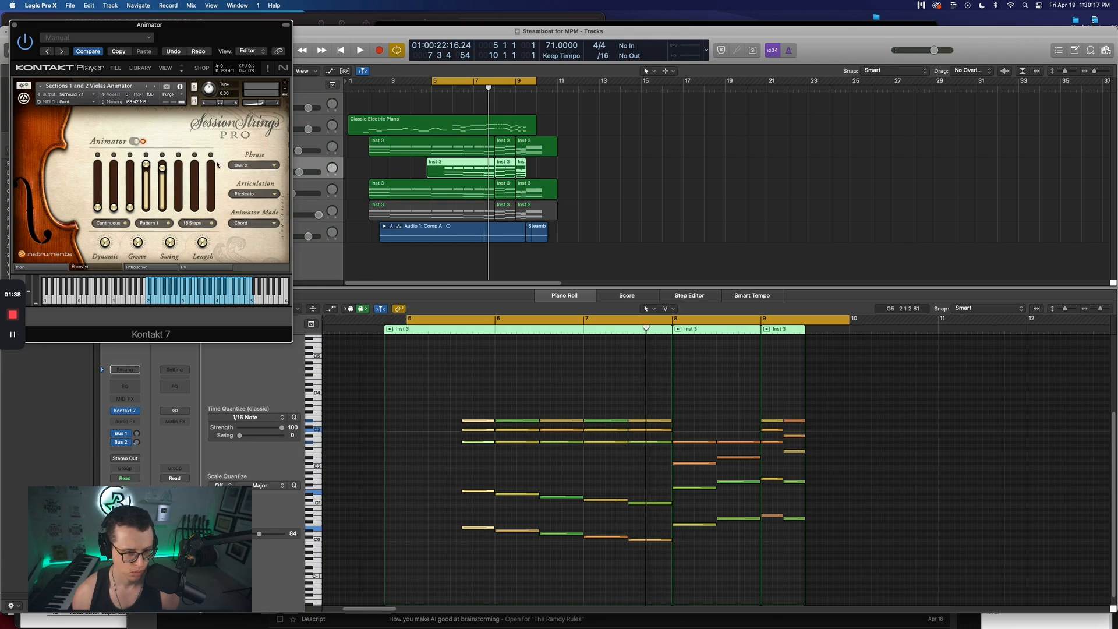
Save the current animator pattern to the User 1 phrase slot and reopen the phrase choices
click(255, 166)
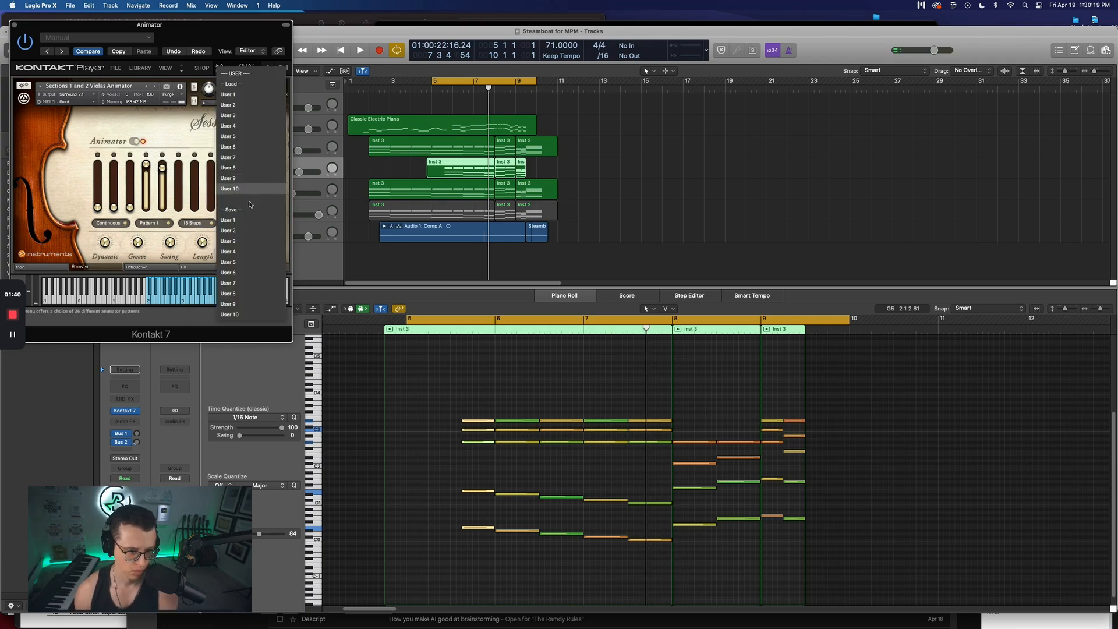
click(248, 220)
click(255, 165)
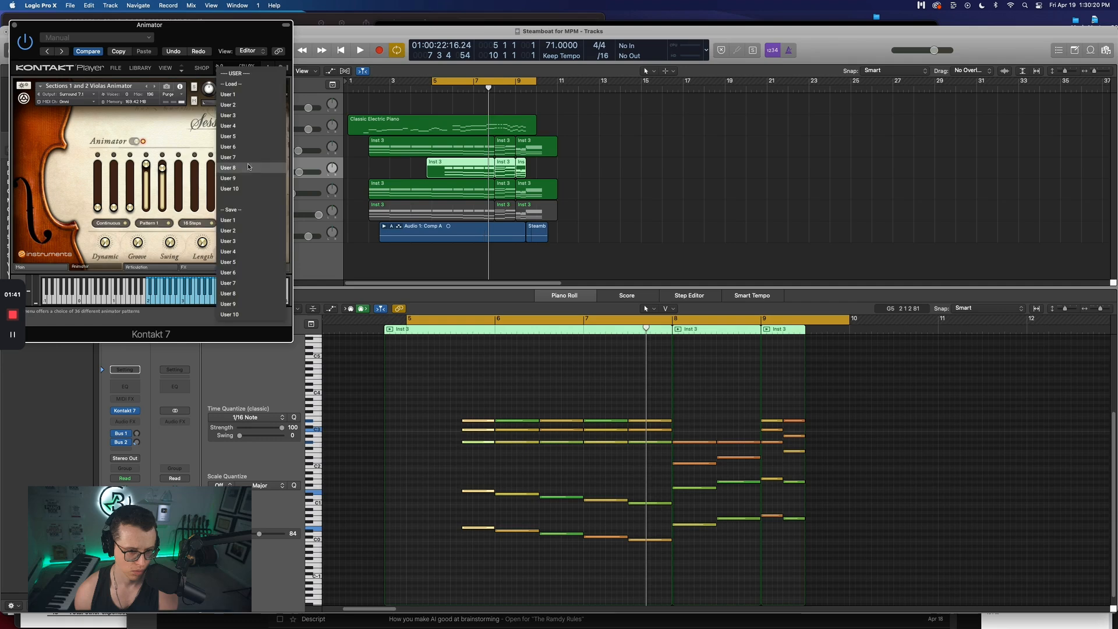
Try the Animator's user phrases one after another, from User 4 down to User 1
click(229, 125)
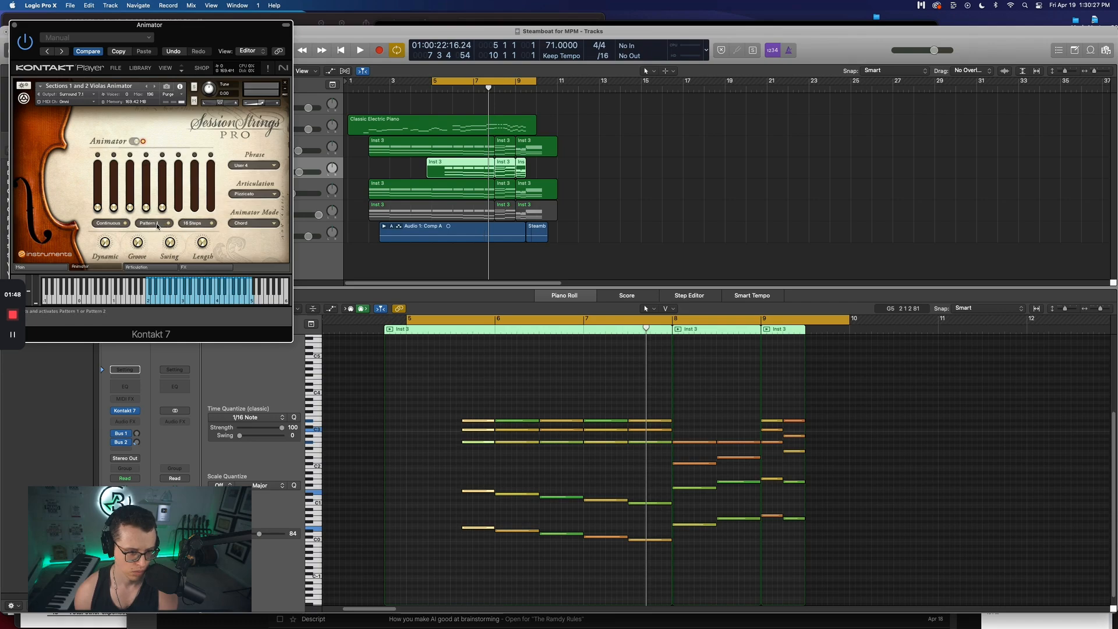
click(192, 230)
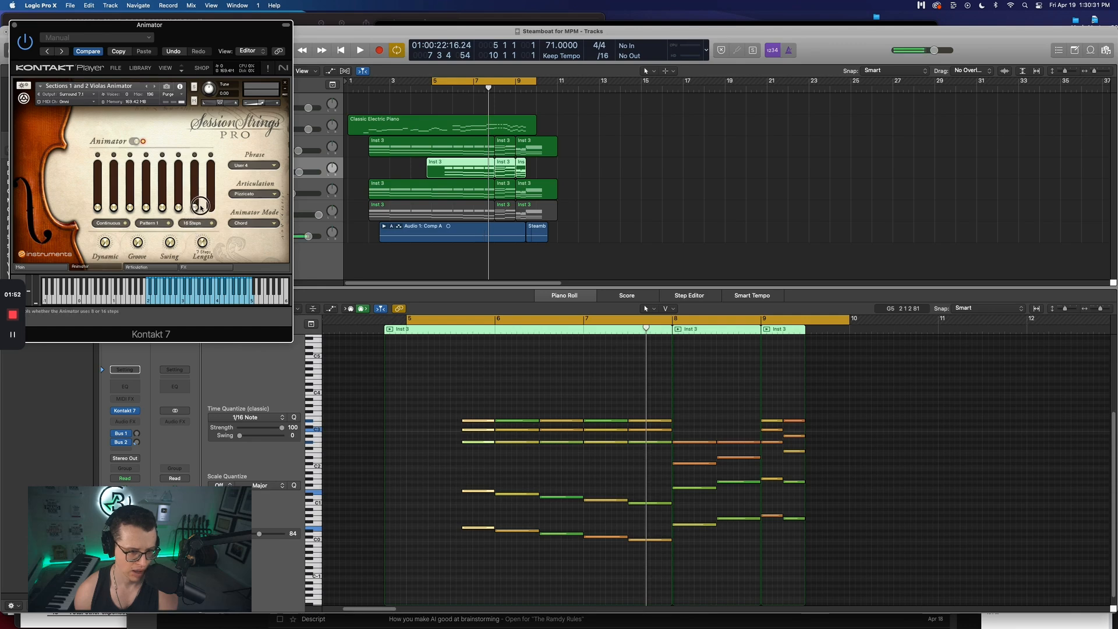
click(208, 186)
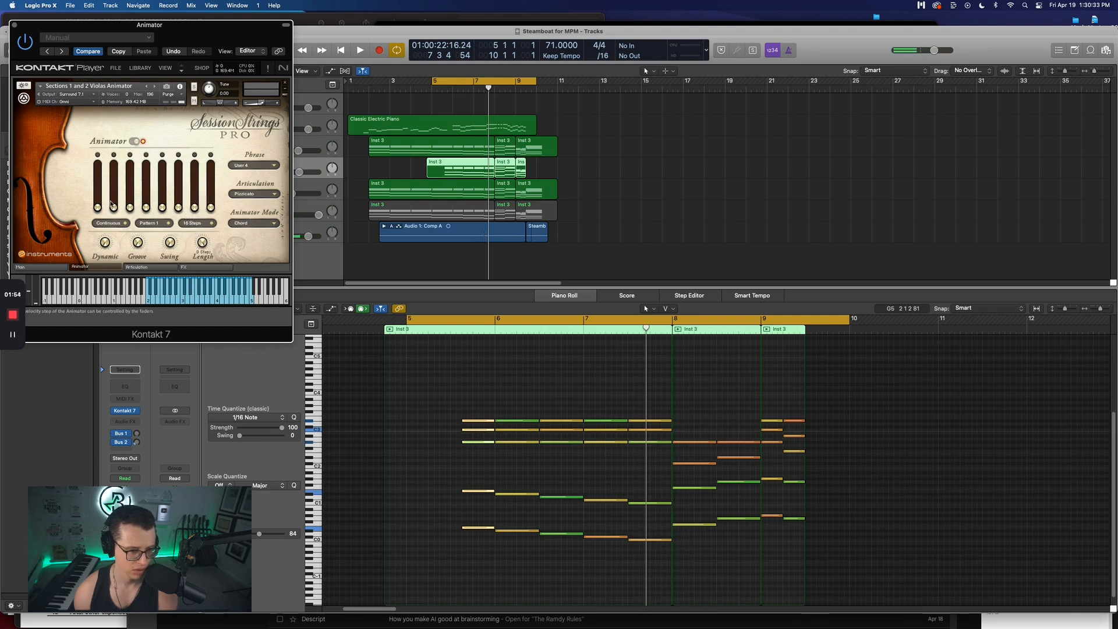
click(248, 166)
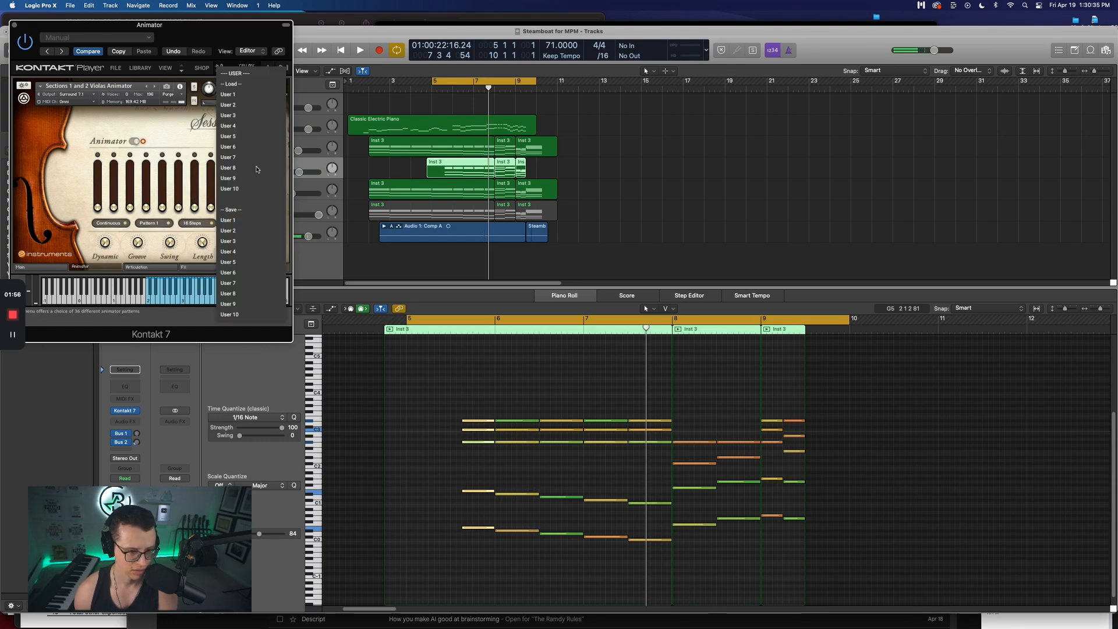
click(248, 115)
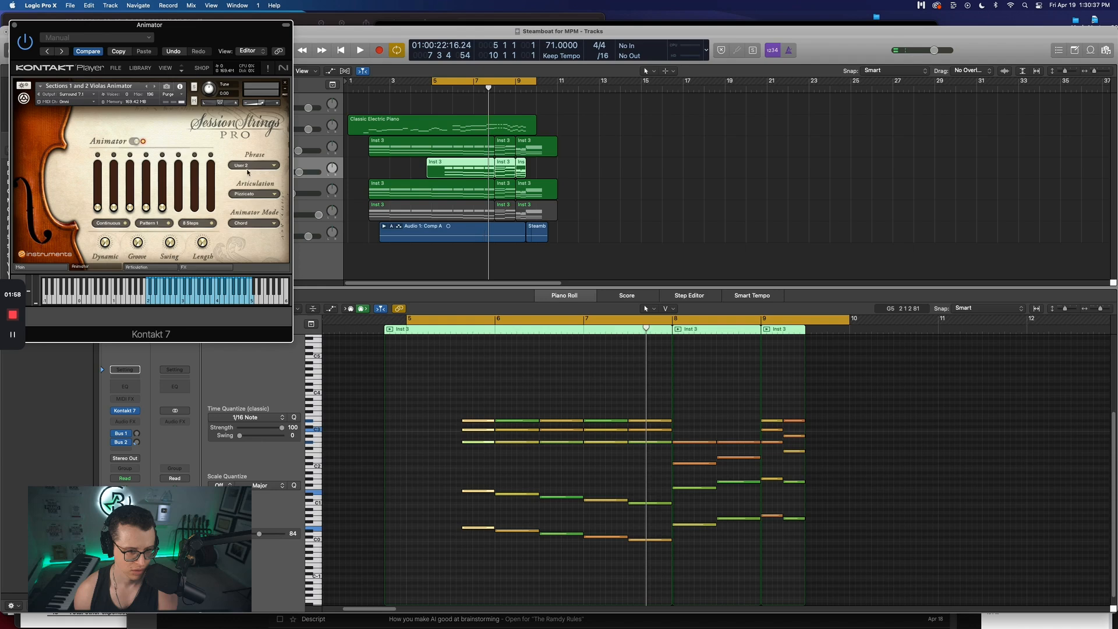
click(249, 166)
click(241, 108)
click(248, 165)
click(246, 96)
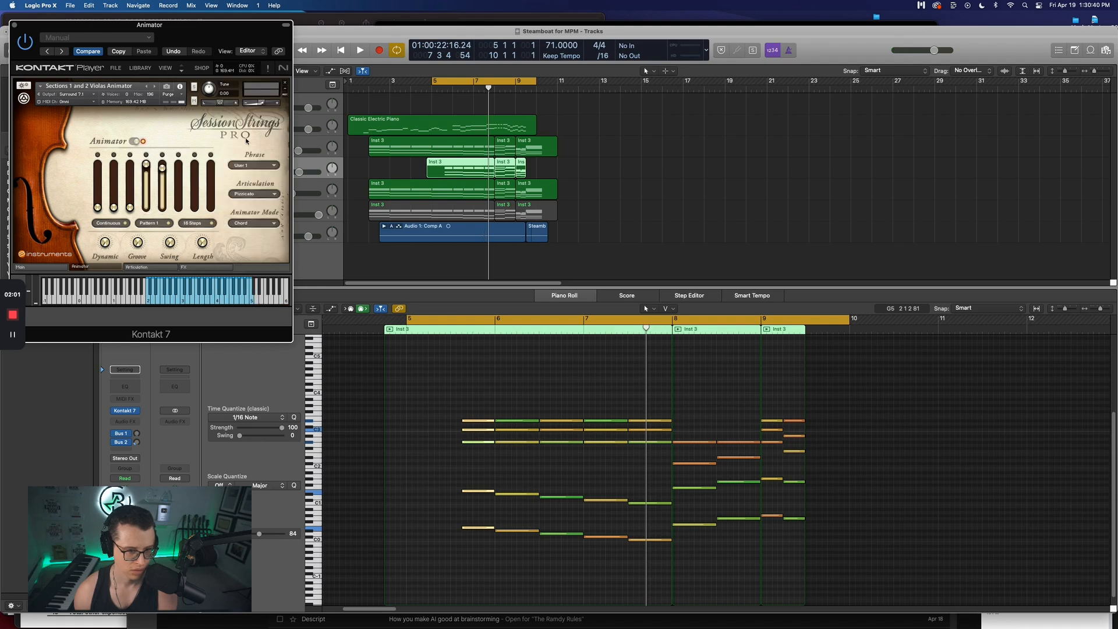
Load the User 8 phrase in the Animator and raise its eight step sliders to varied velocity levels
click(247, 165)
click(245, 173)
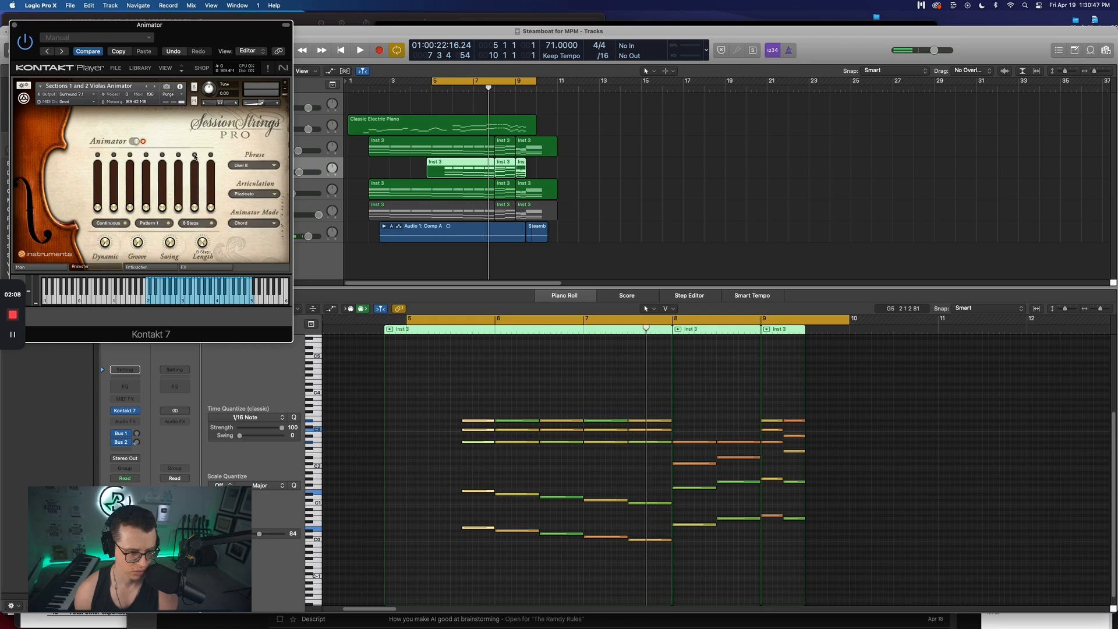
drag(100, 163, 99, 123)
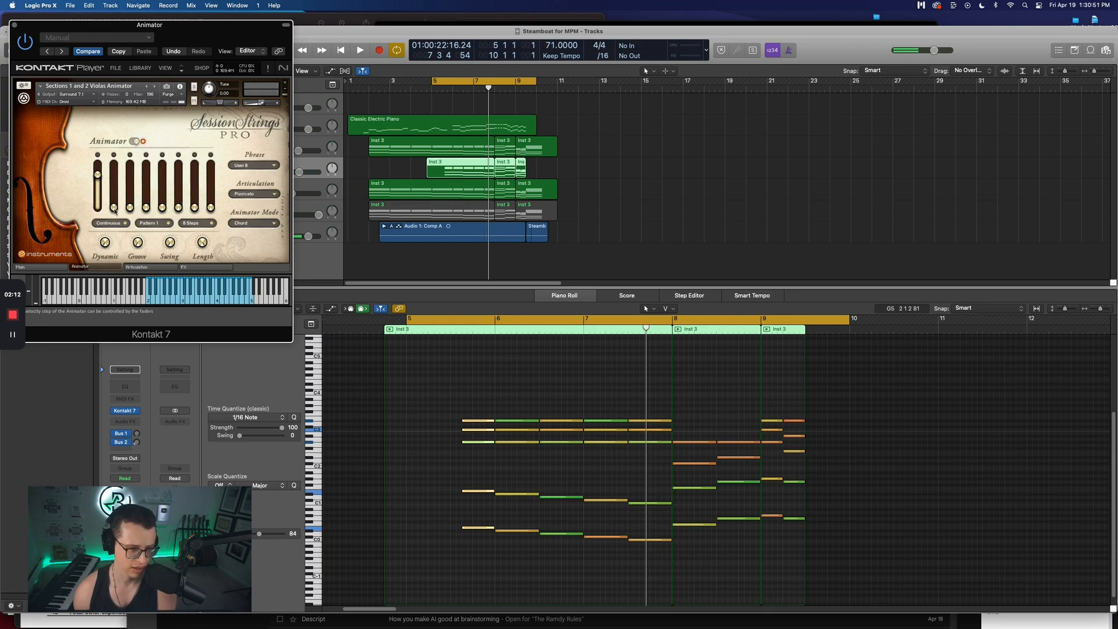
drag(115, 210, 112, 179)
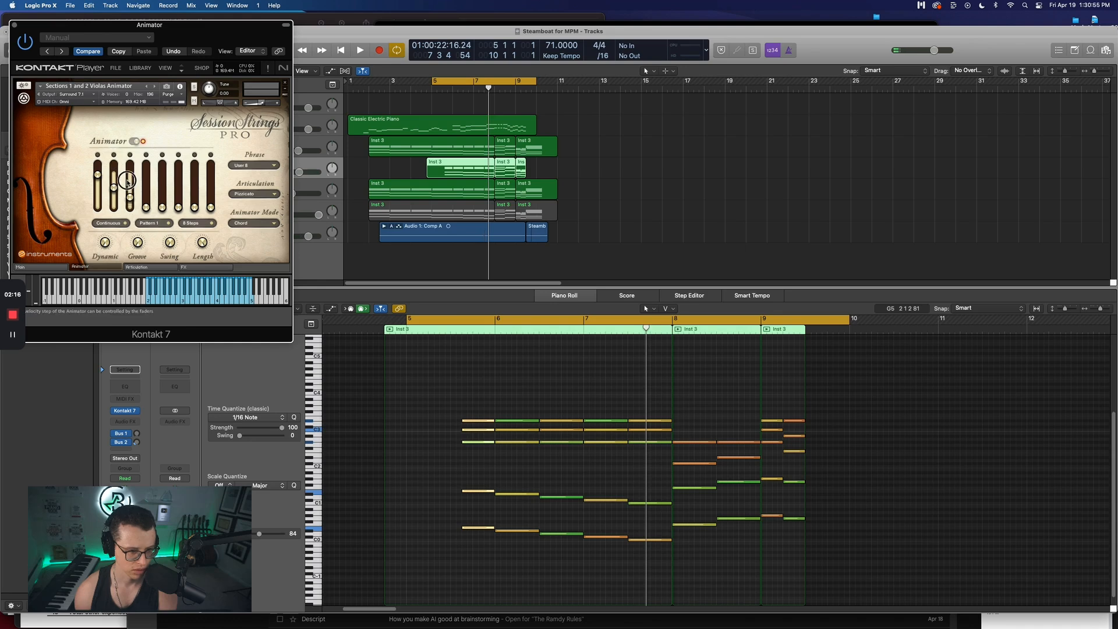
drag(146, 206, 146, 145)
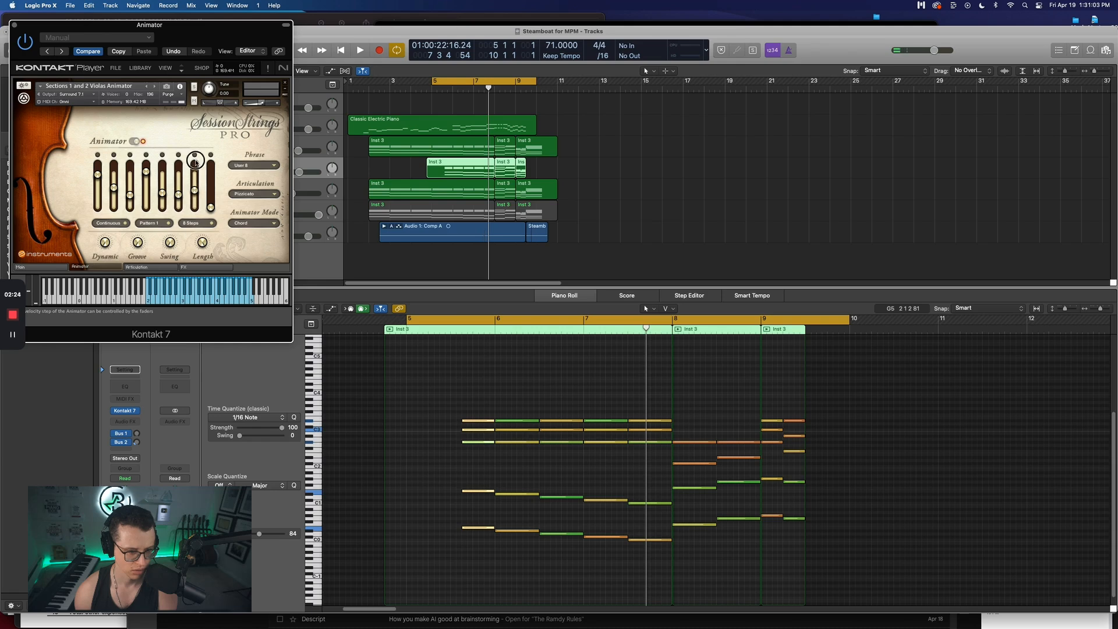
drag(210, 209, 212, 154)
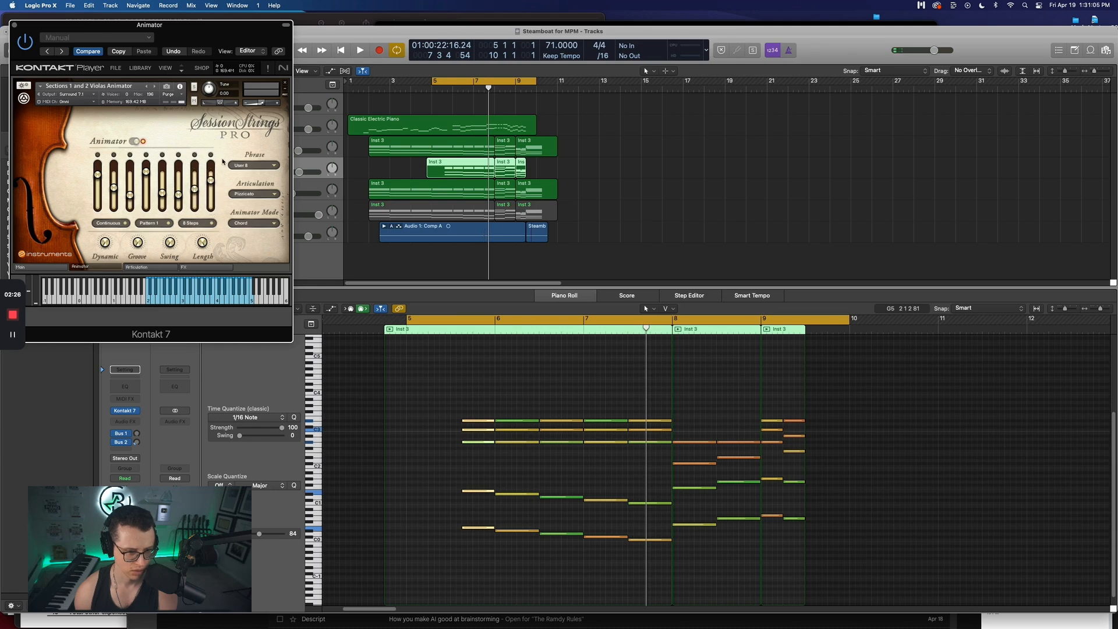
Check the articulation choices, keep Pizzicato, and play the cycle to hear the new Animator pattern
click(243, 194)
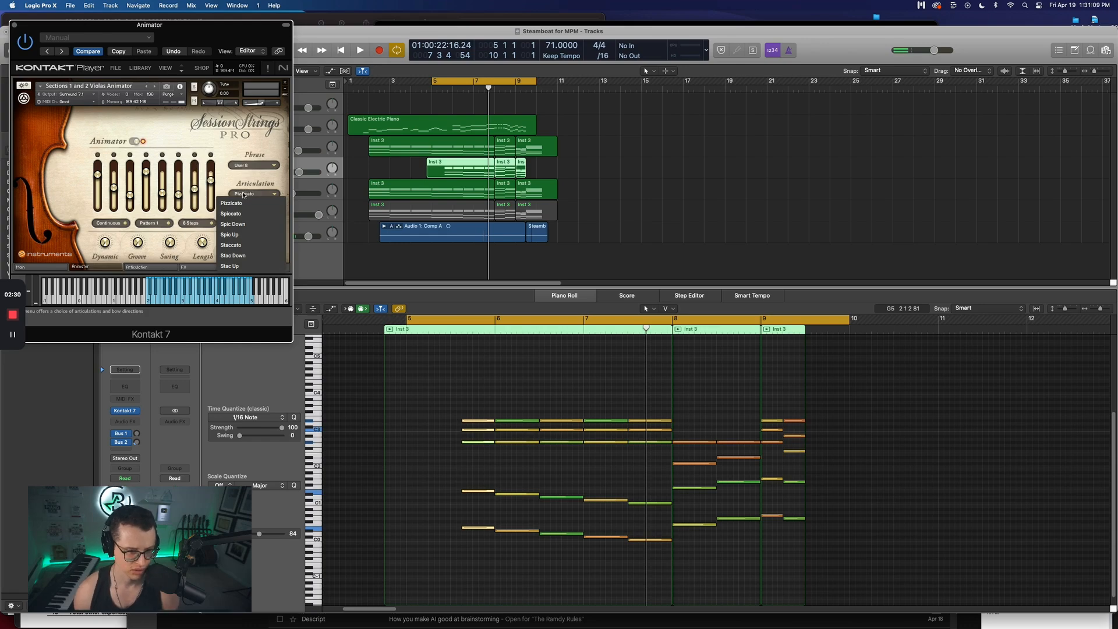
click(232, 183)
key(space)
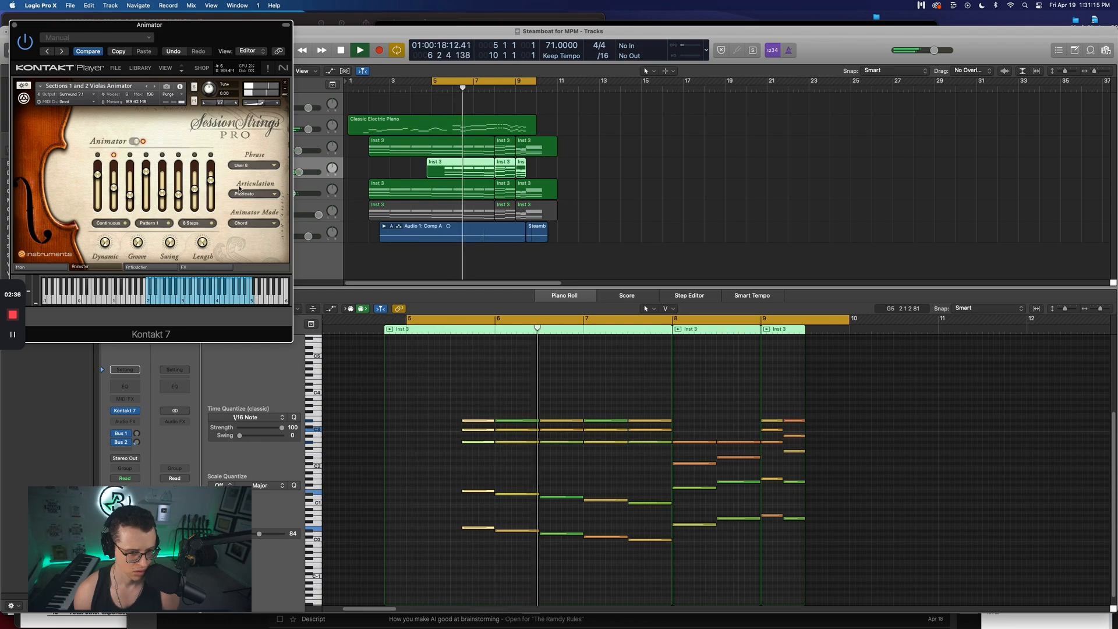
key(space)
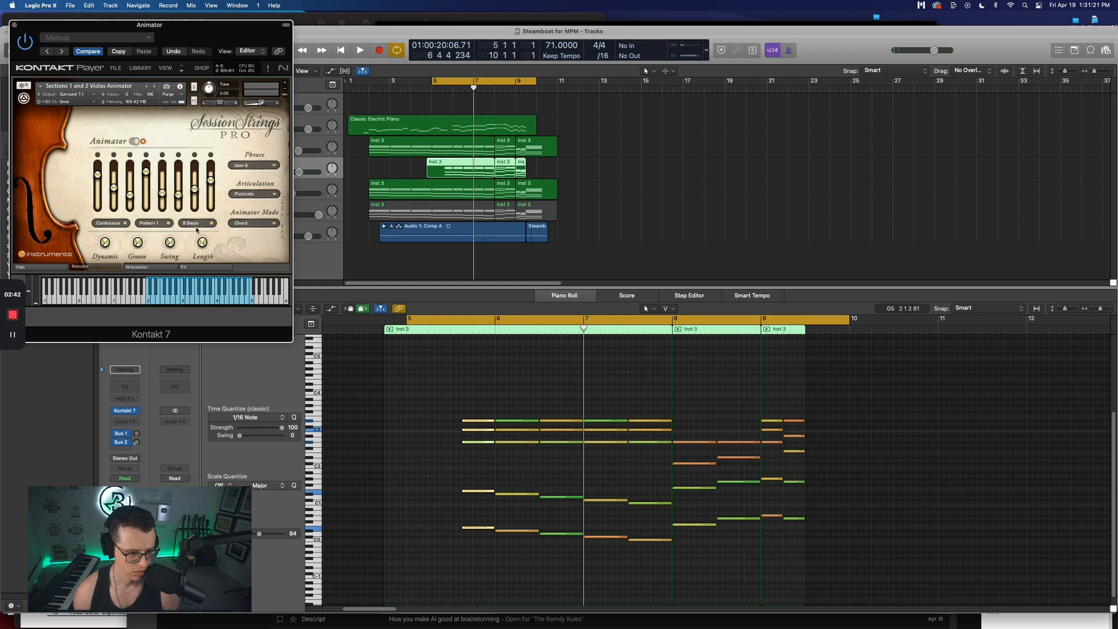
Set the Animator pattern to 16 Steps with Continuous playback and listen to it in the cycle
key(space)
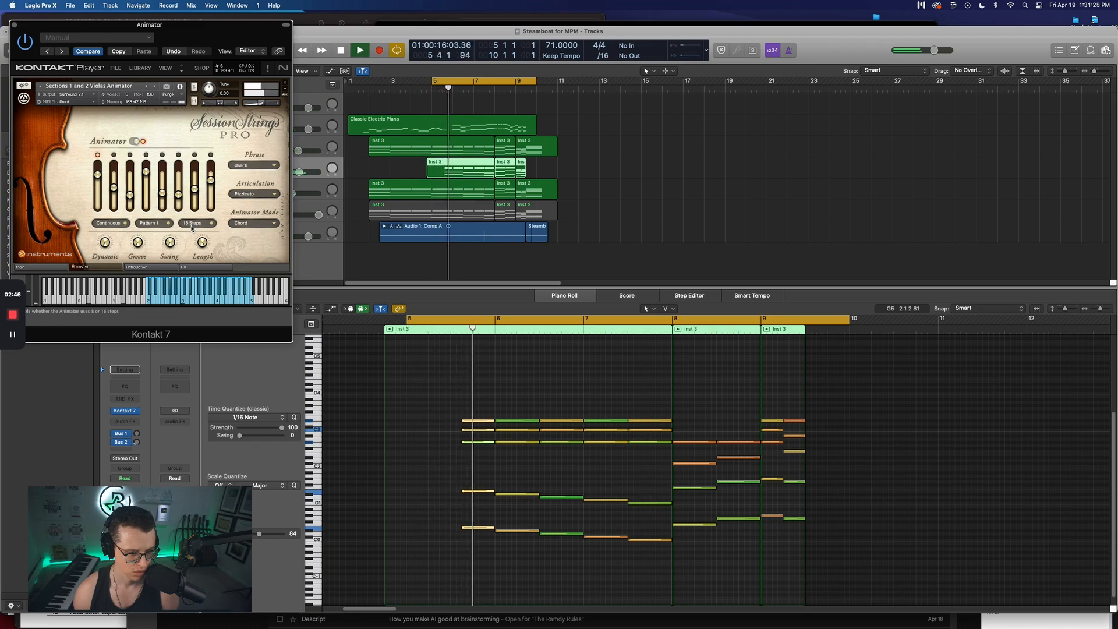
key(space)
click(123, 223)
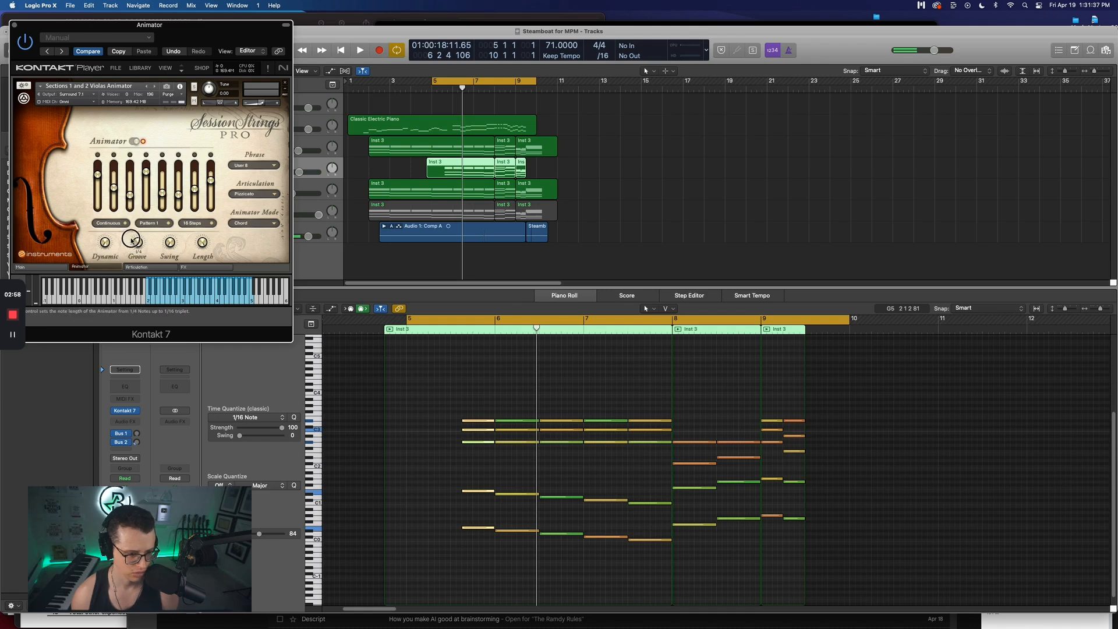
drag(128, 228, 127, 225)
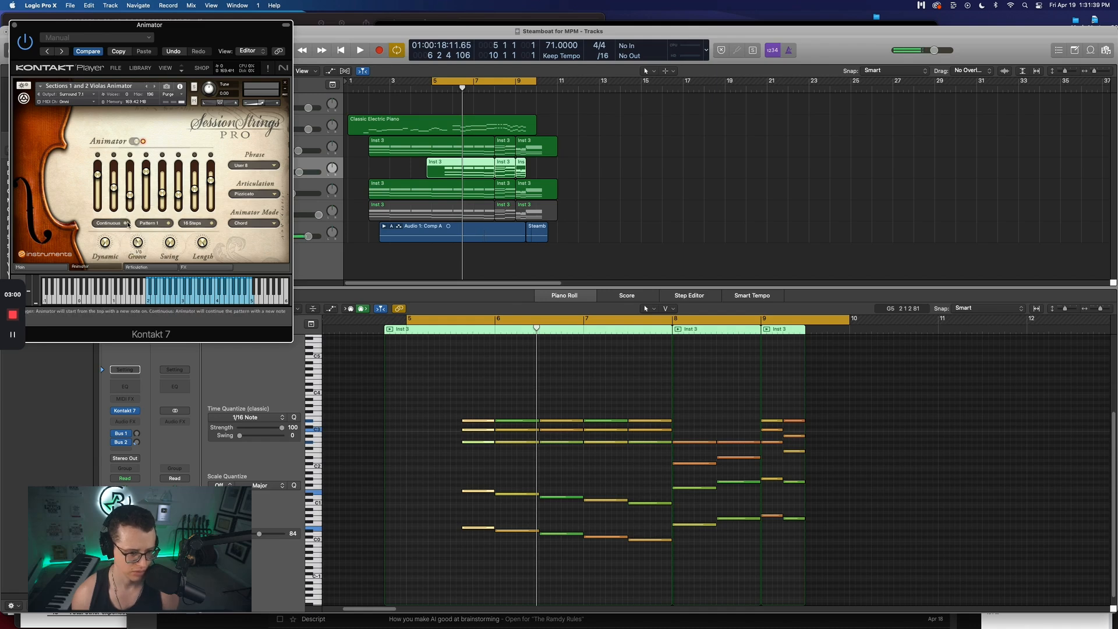
key(space)
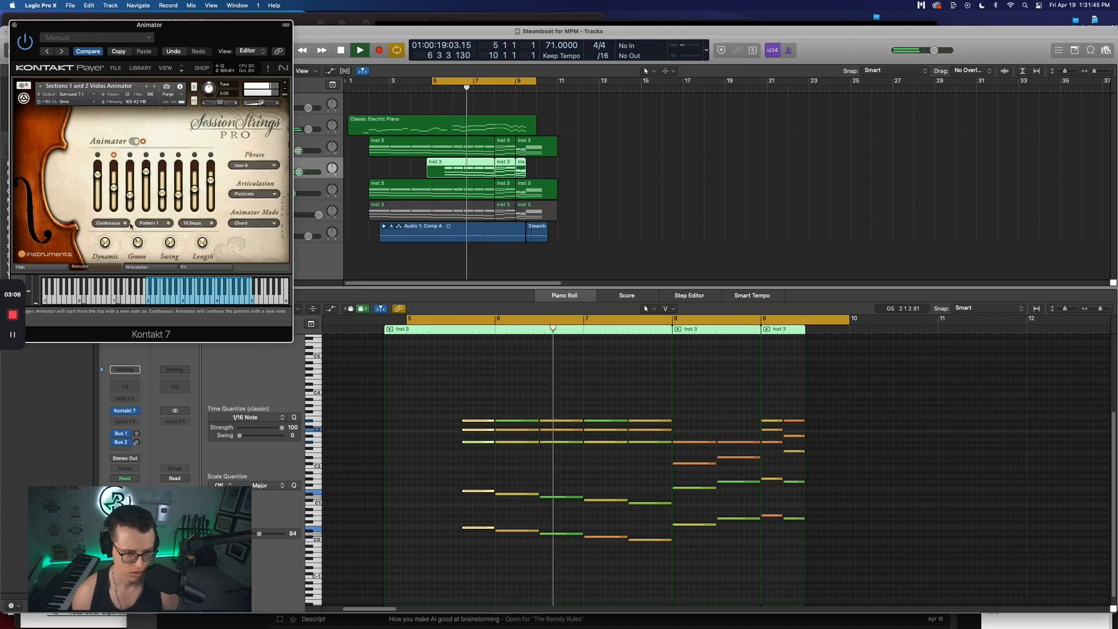
click(185, 223)
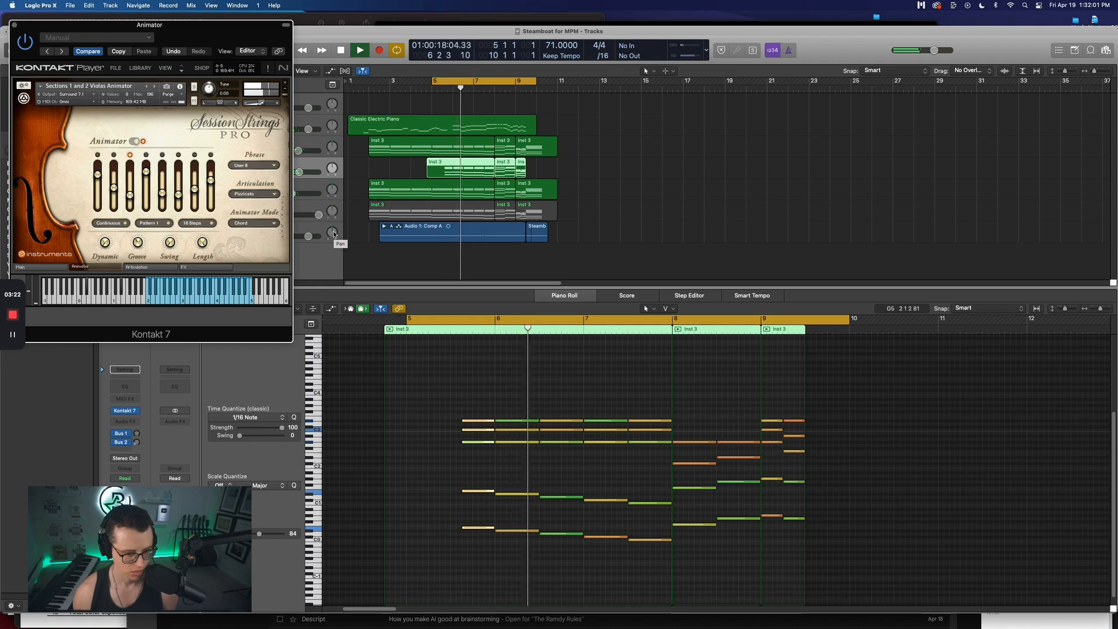
Set the Animator's articulation to Staccato and play the section through to its end
click(256, 193)
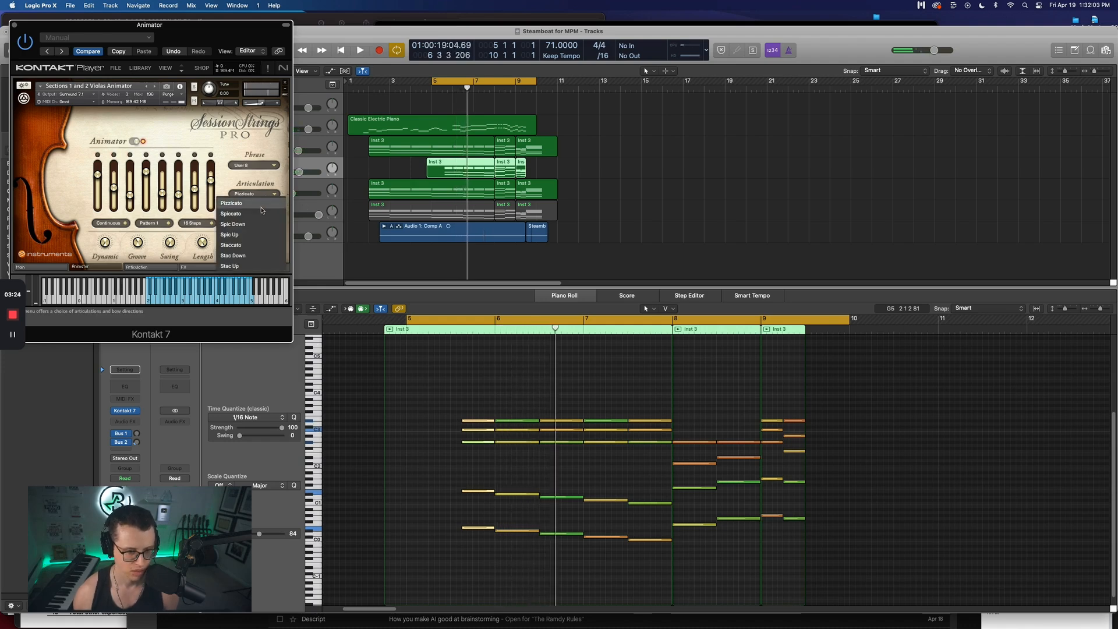
click(259, 244)
key(space)
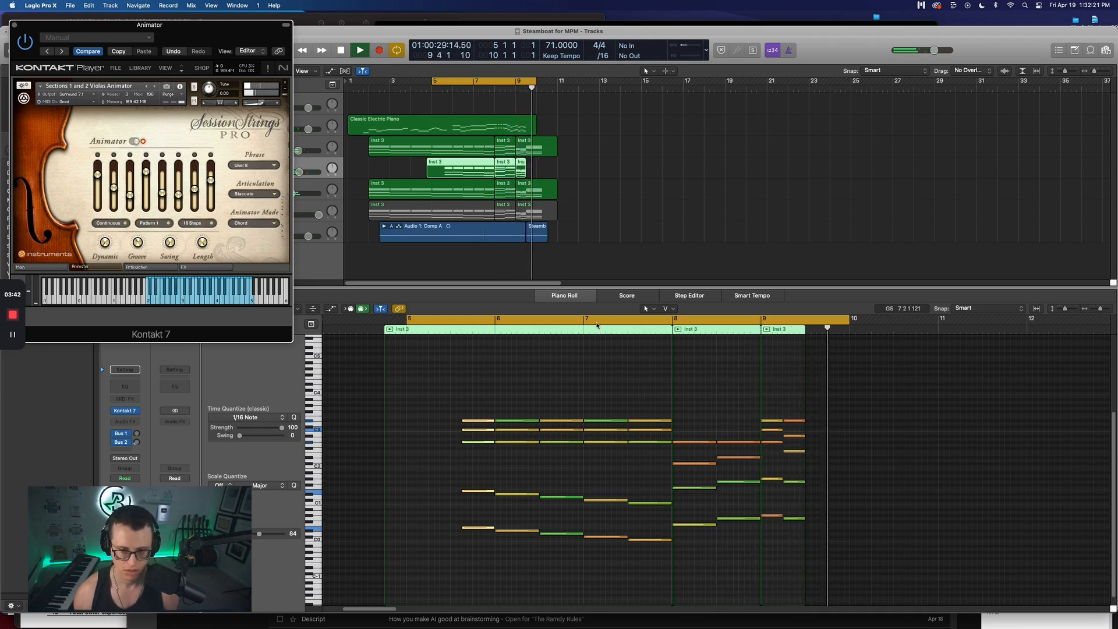
key(space)
Duplicate the Long strings track and copy the final chord's region onto the new track
click(545, 180)
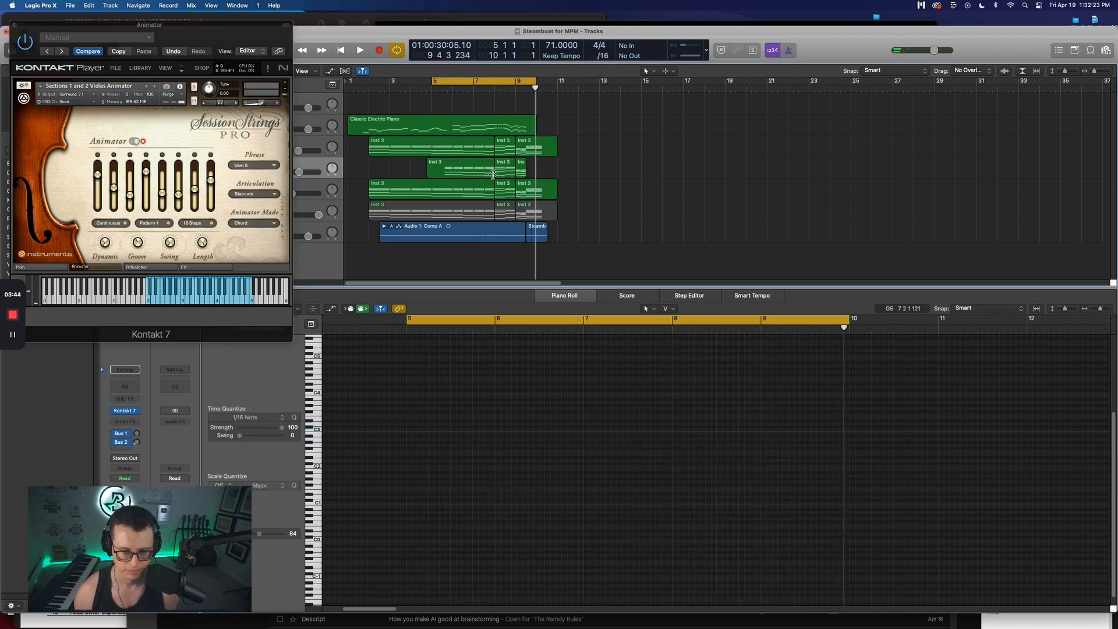
drag(250, 30, 299, 328)
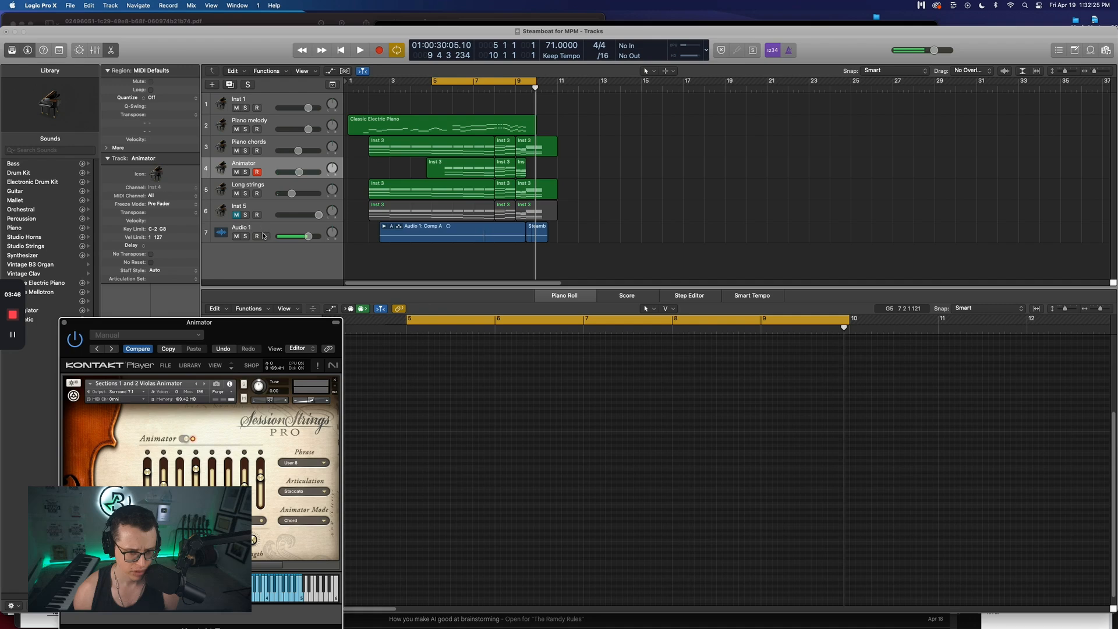
click(270, 189)
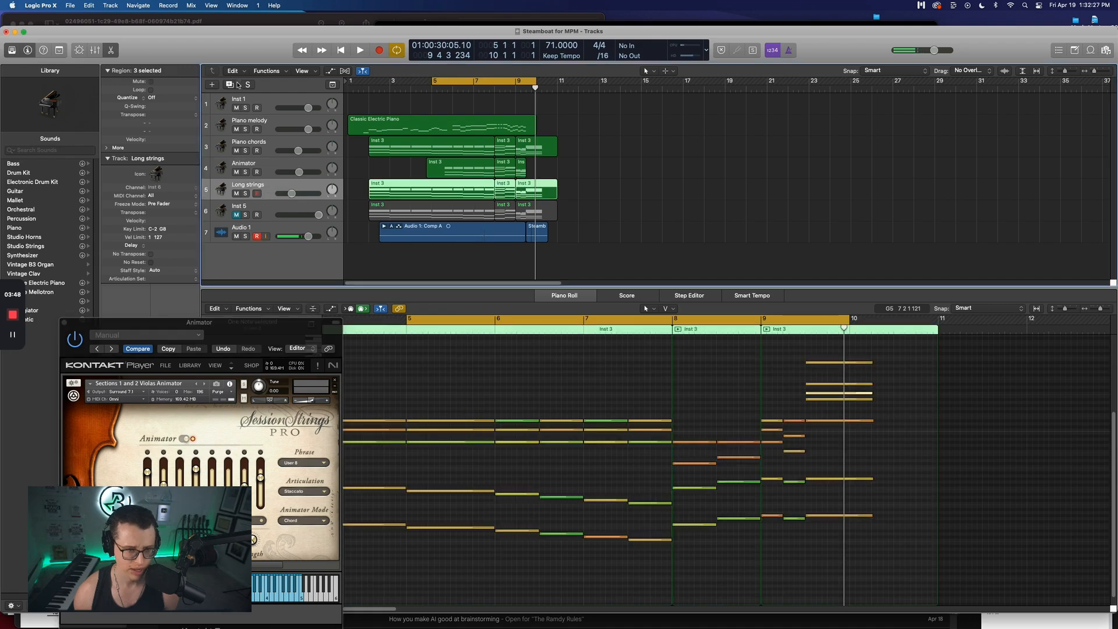
key(super+d)
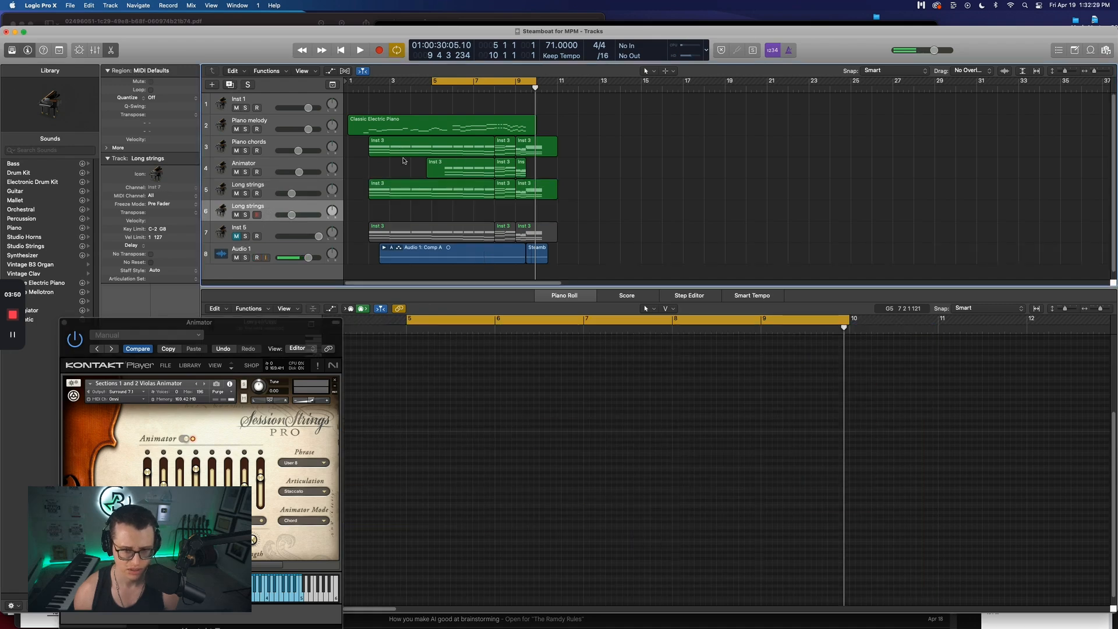
drag(537, 194, 532, 222)
Revoice the copied chord by duplicating its second-lowest note higher up and lowering the top note to G#4
scroll(868, 449, up, 2)
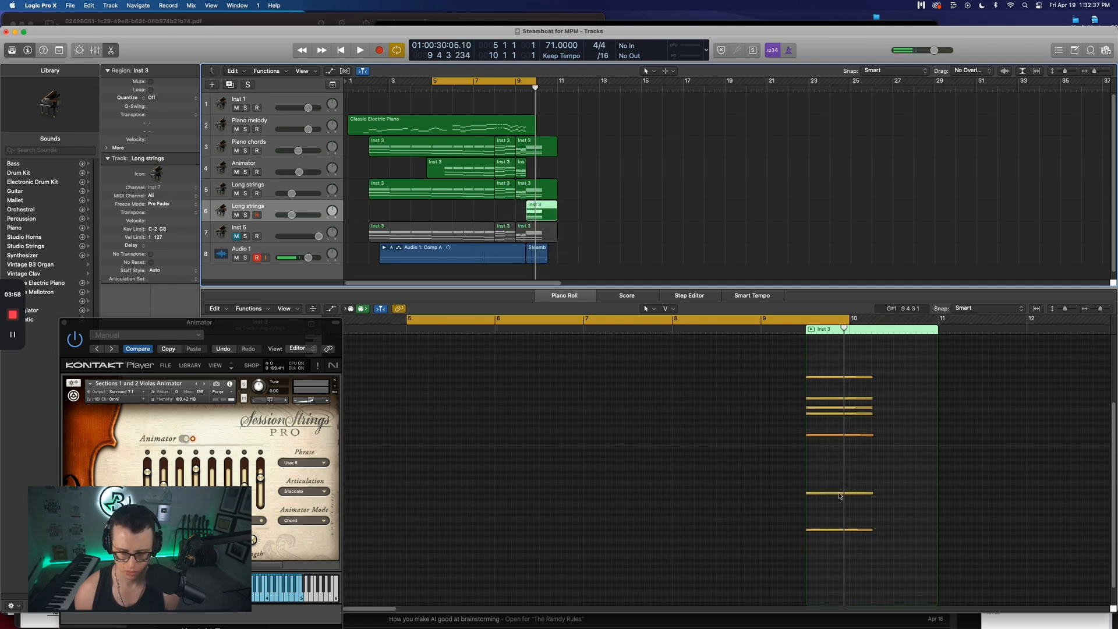
click(836, 494)
drag(836, 495, 836, 472)
drag(836, 473, 836, 472)
click(827, 410)
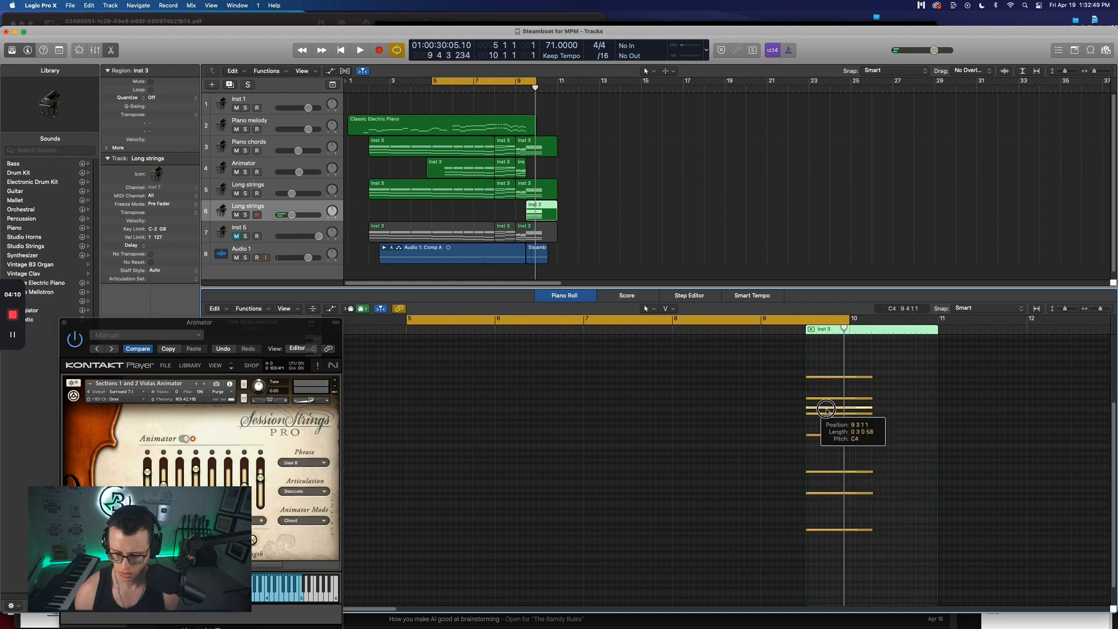
click(825, 402)
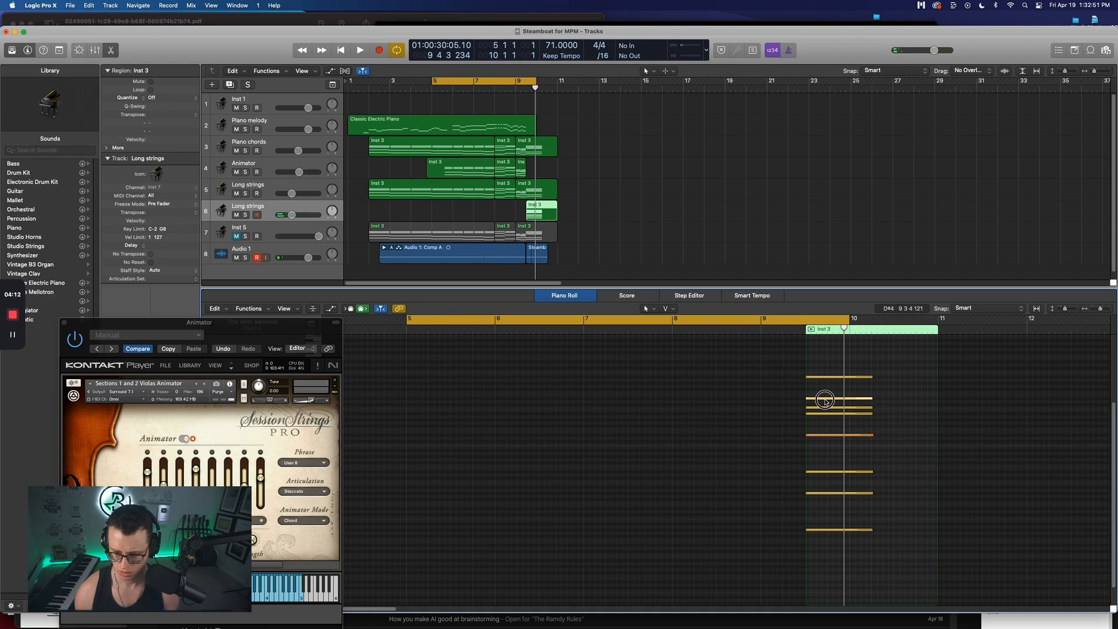
click(825, 401)
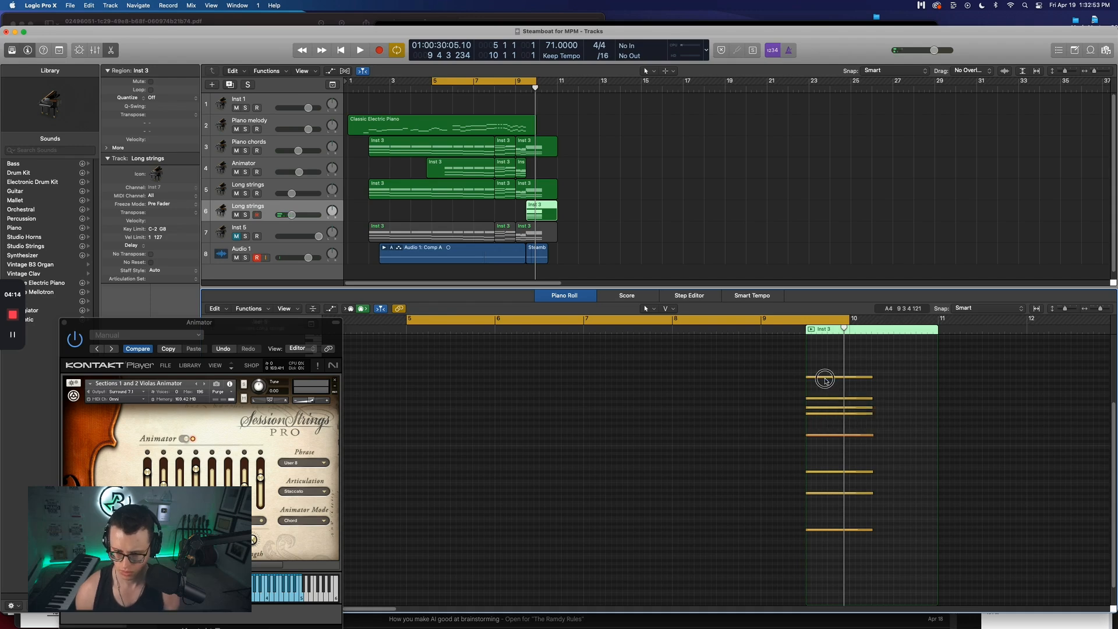
drag(825, 377, 825, 382)
Play the arrangement to hear the revoiced strings chord at the ending
click(763, 321)
key(space)
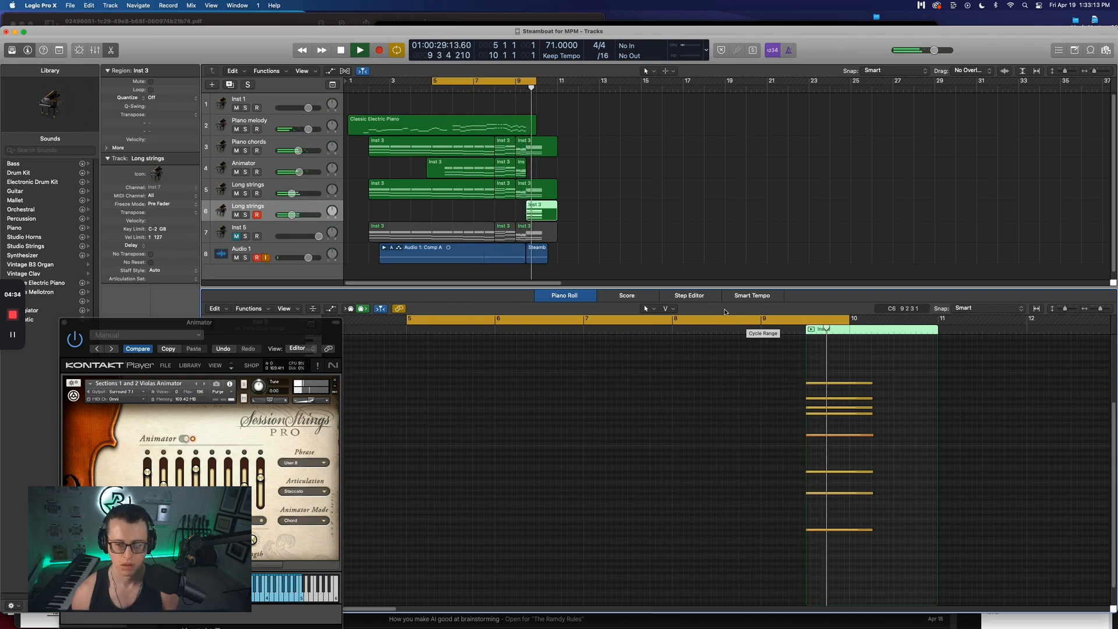
key(space)
Raise the velocity of all notes in the copied final chord with the Velocity Tool, to about 119 on the top note
mouse_move(837, 444)
mouse_down()
mouse_move(831, 379)
mouse_move(835, 391)
mouse_up()
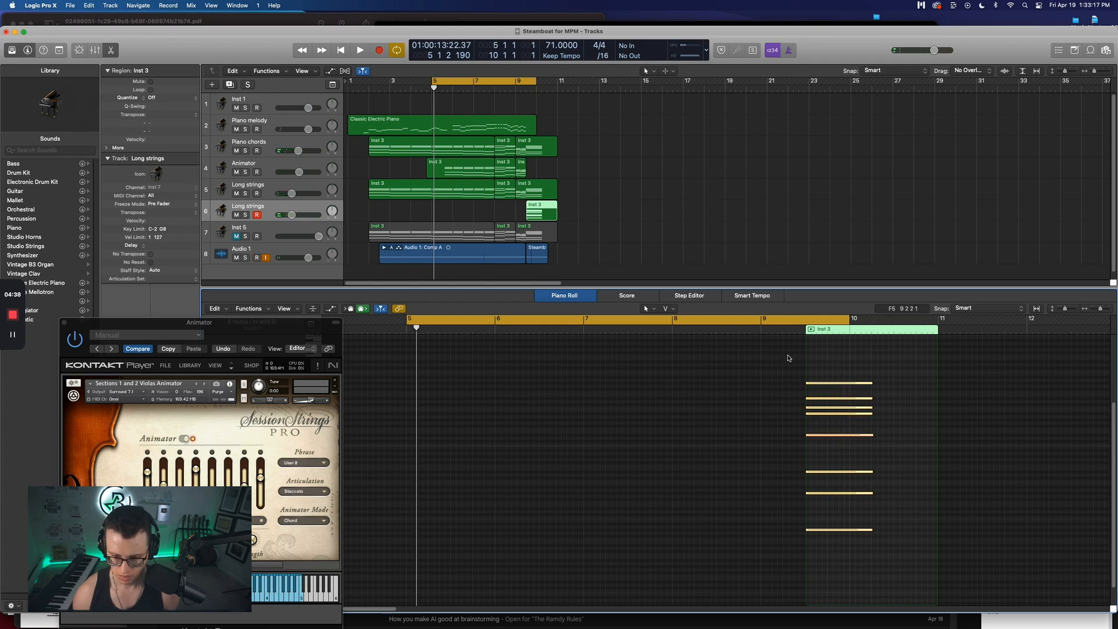
click(675, 310)
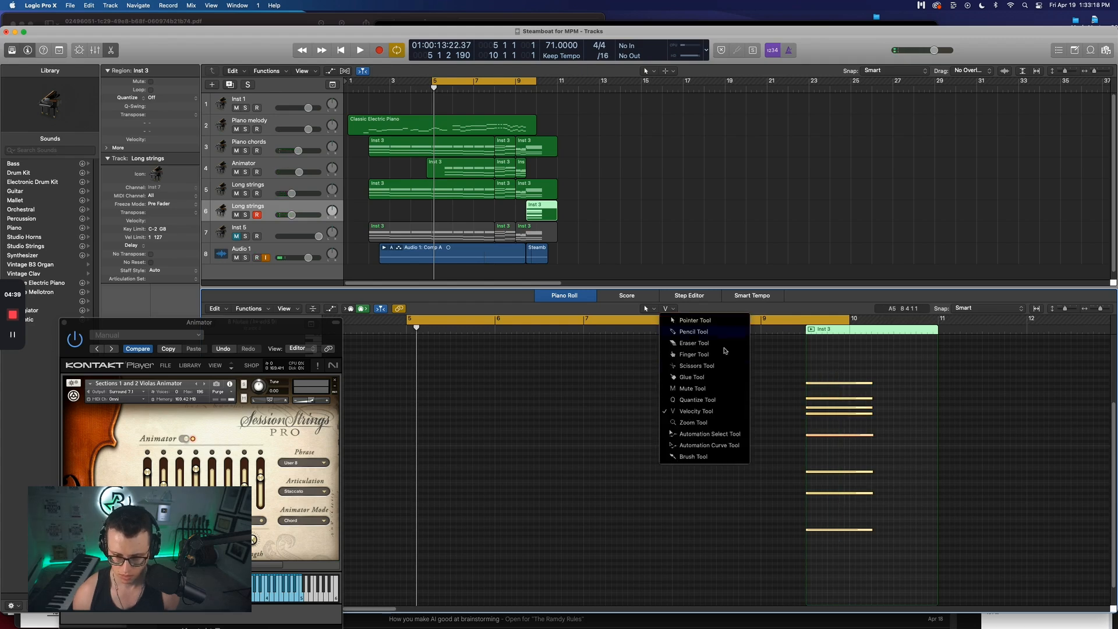
click(825, 387)
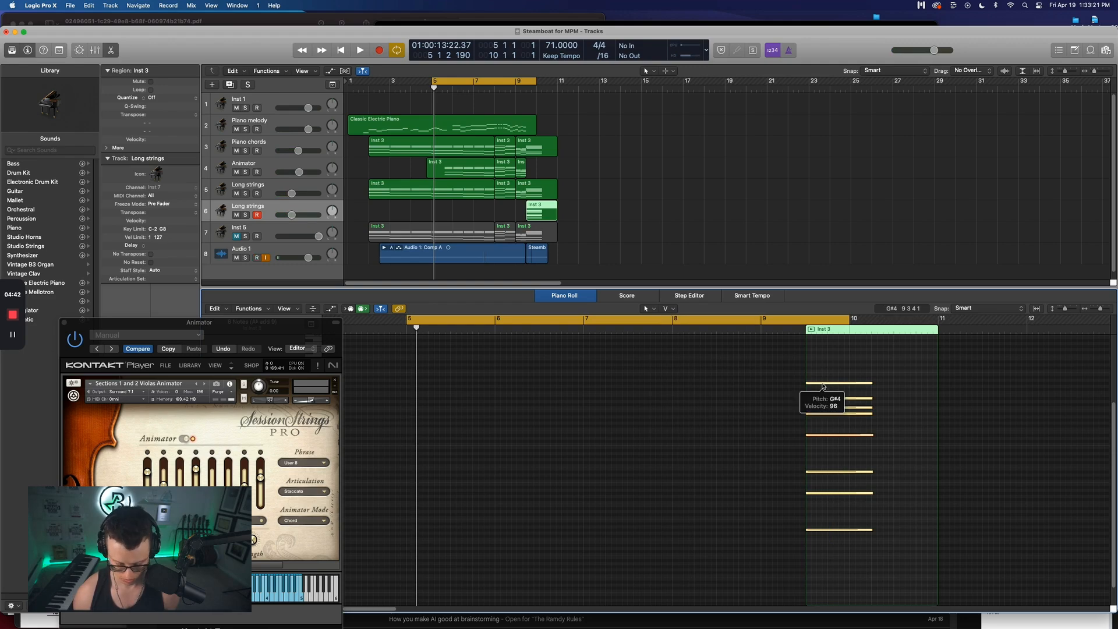
drag(824, 387, 819, 357)
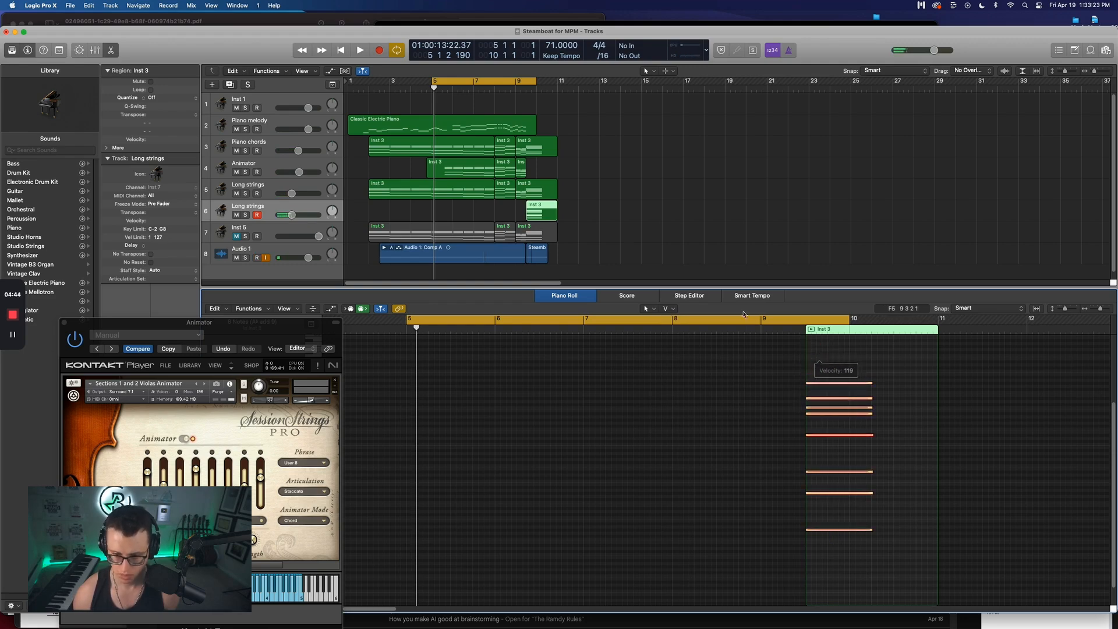
Adjust the Animator track's volume to about -5.5 dB while playing the arrangement
click(504, 172)
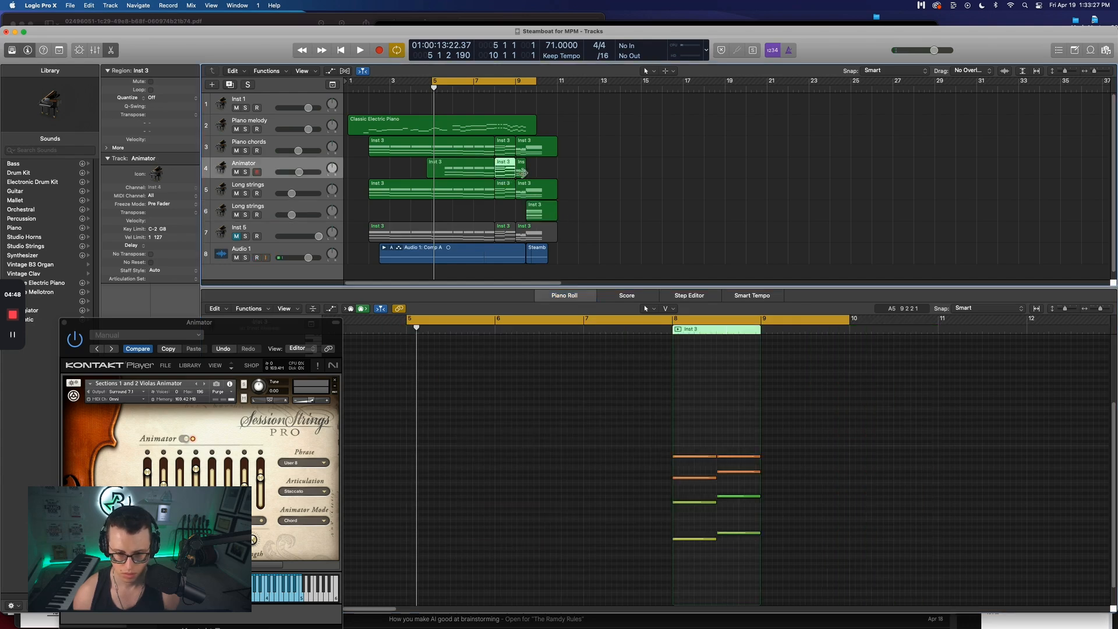
click(521, 172)
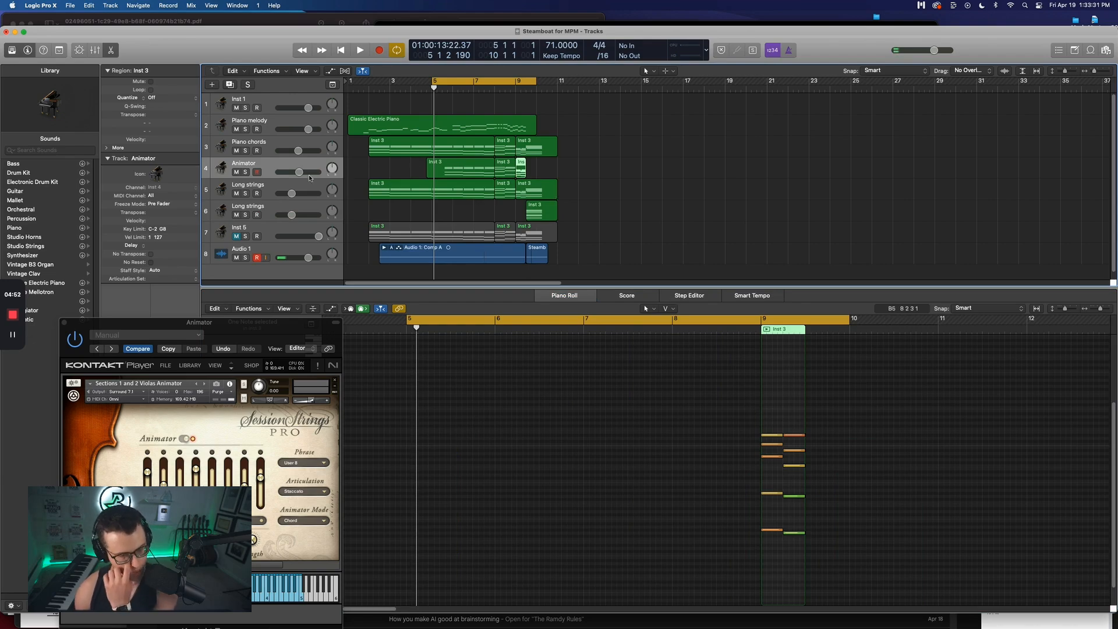
drag(301, 173, 297, 171)
key(space)
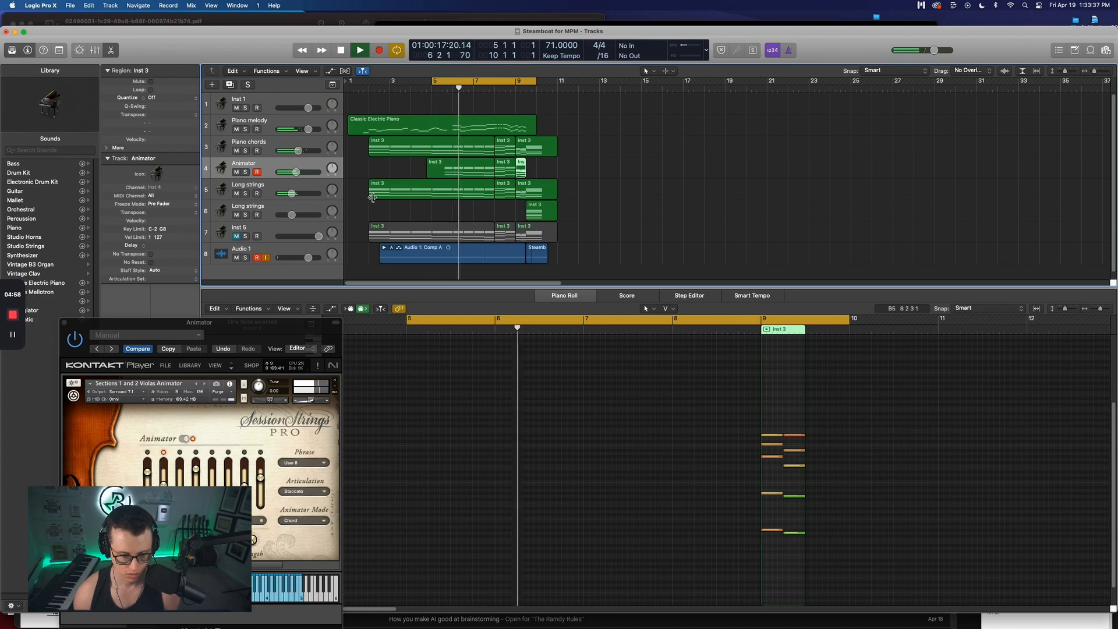
click(298, 172)
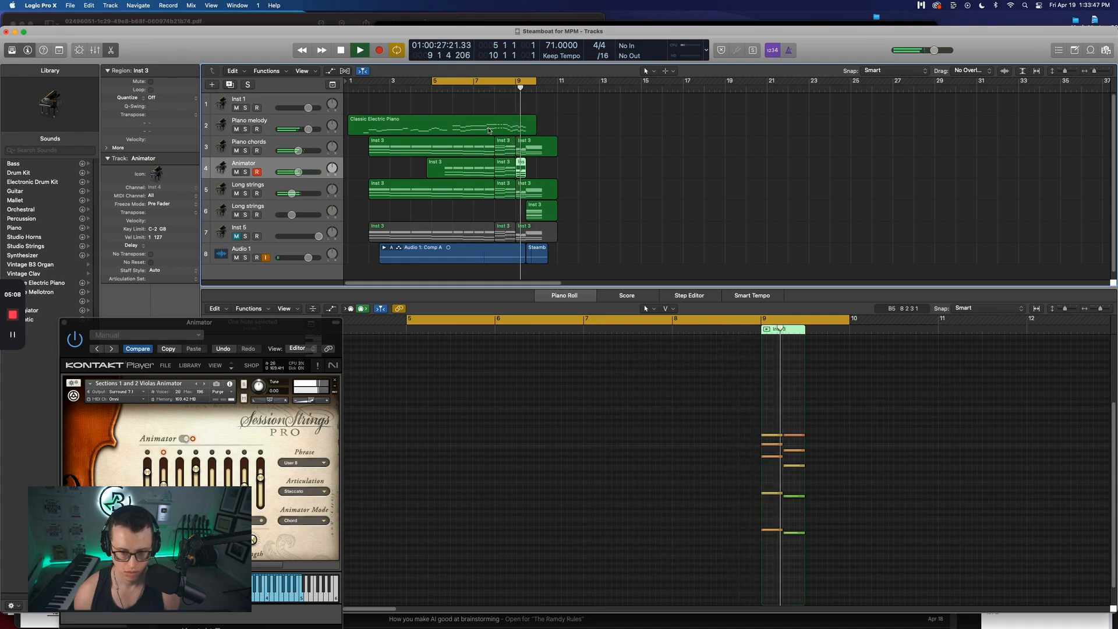
Show the Piano melody region's notes and briefly play the looped section
click(543, 127)
key(space)
click(513, 130)
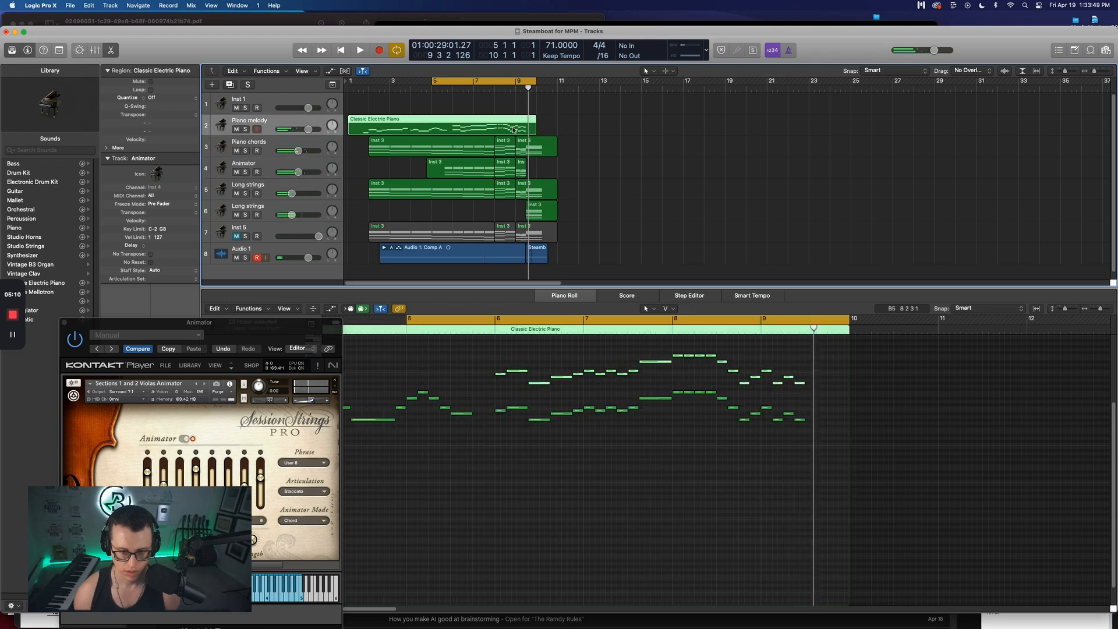
click(676, 450)
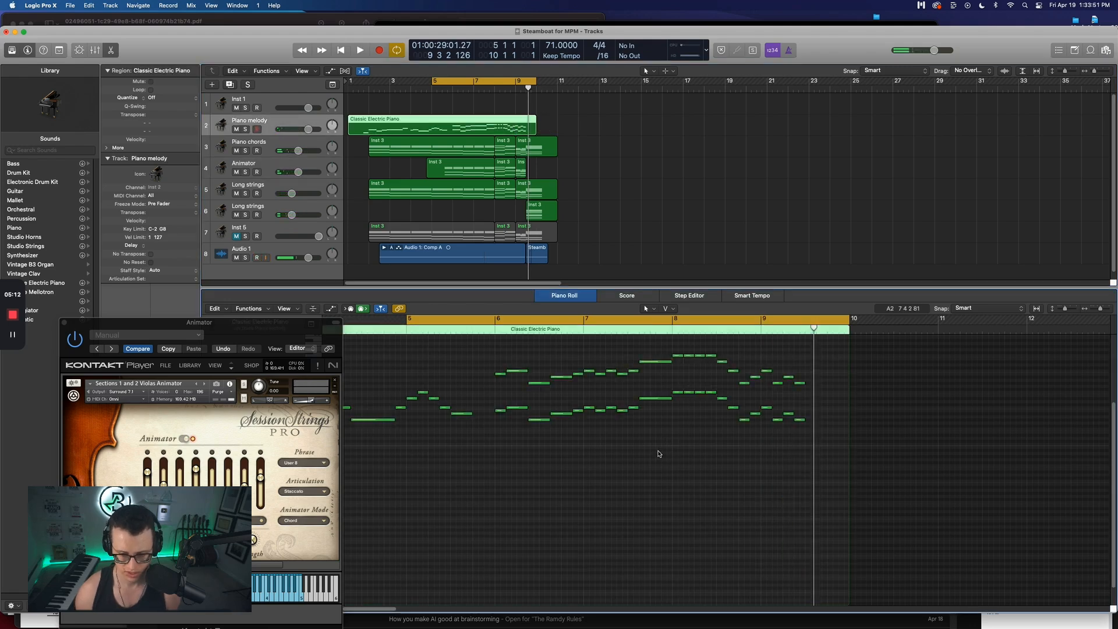
key(space)
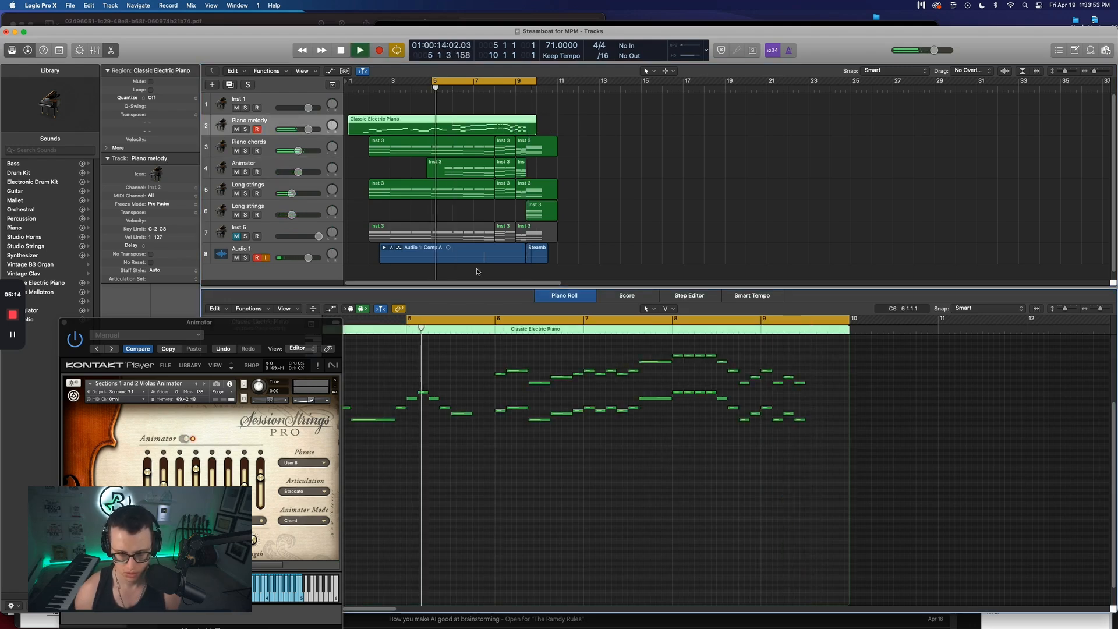
key(space)
Show track automation and check the parameters available for automating on the Piano melody track
right_click(281, 123)
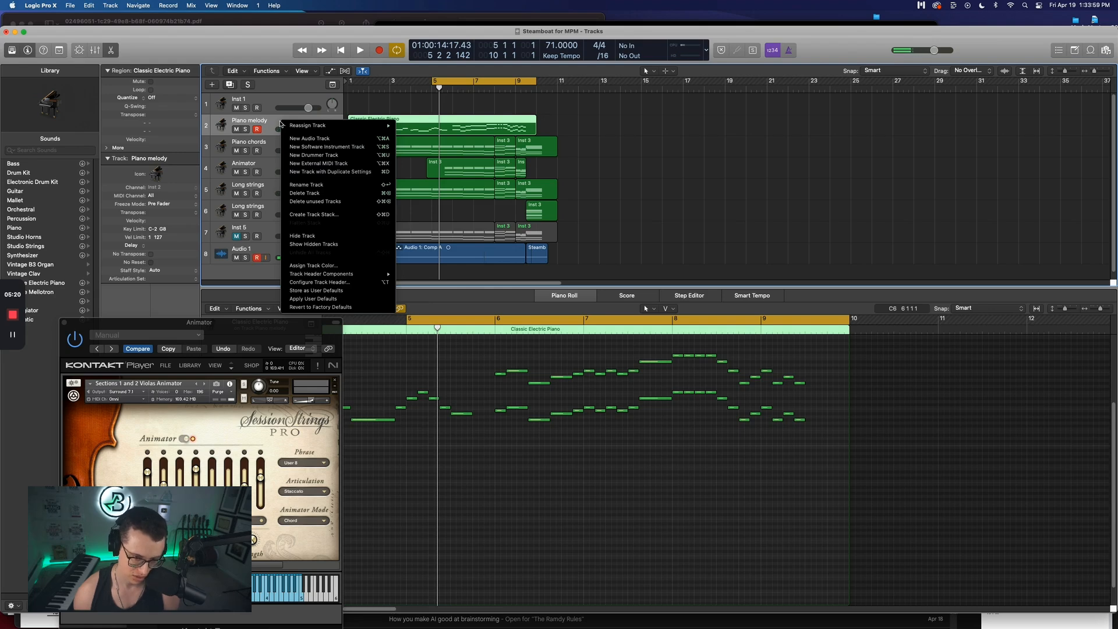
key(Escape)
key(a)
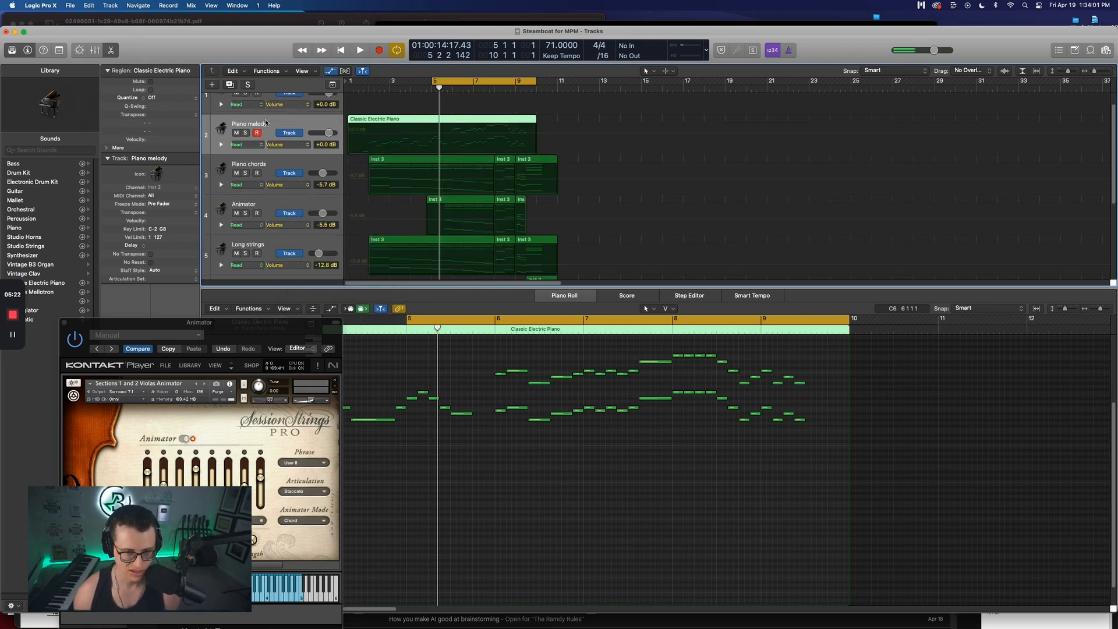
click(293, 146)
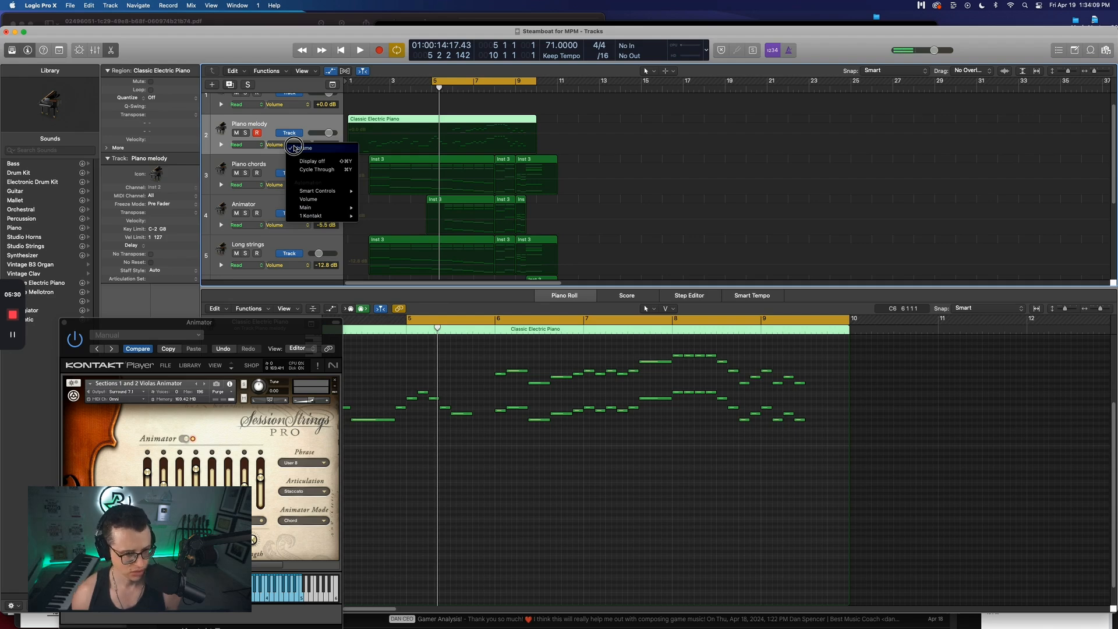
click(294, 147)
Move the Animator plug-in window clear of the channel strip and insert a Gain plug-in on the Piano melody track
drag(101, 340, 296, 432)
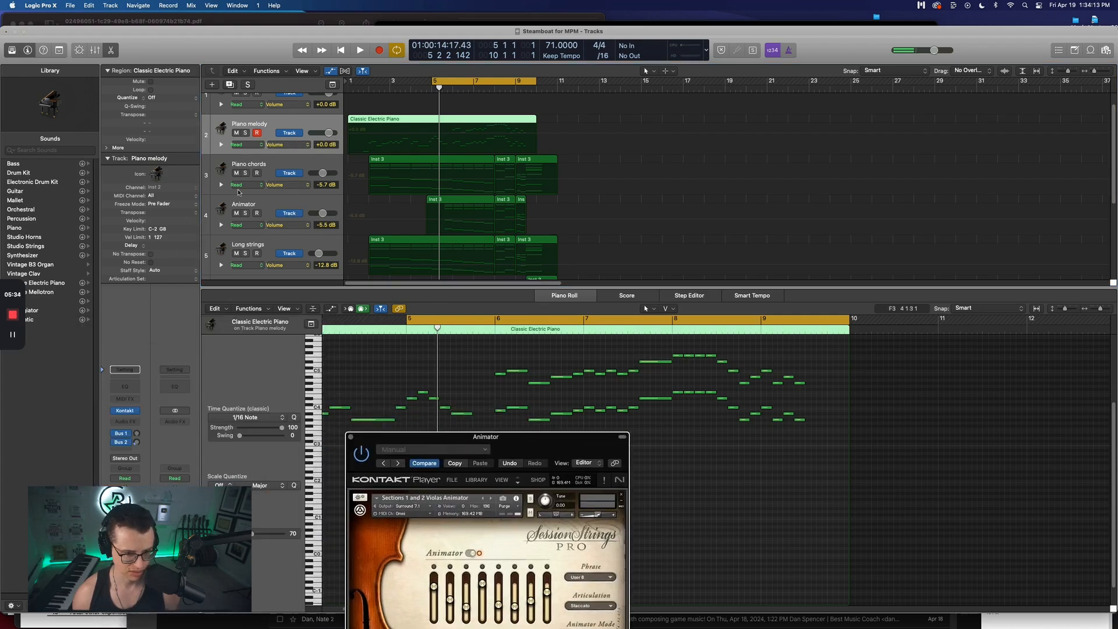
click(267, 123)
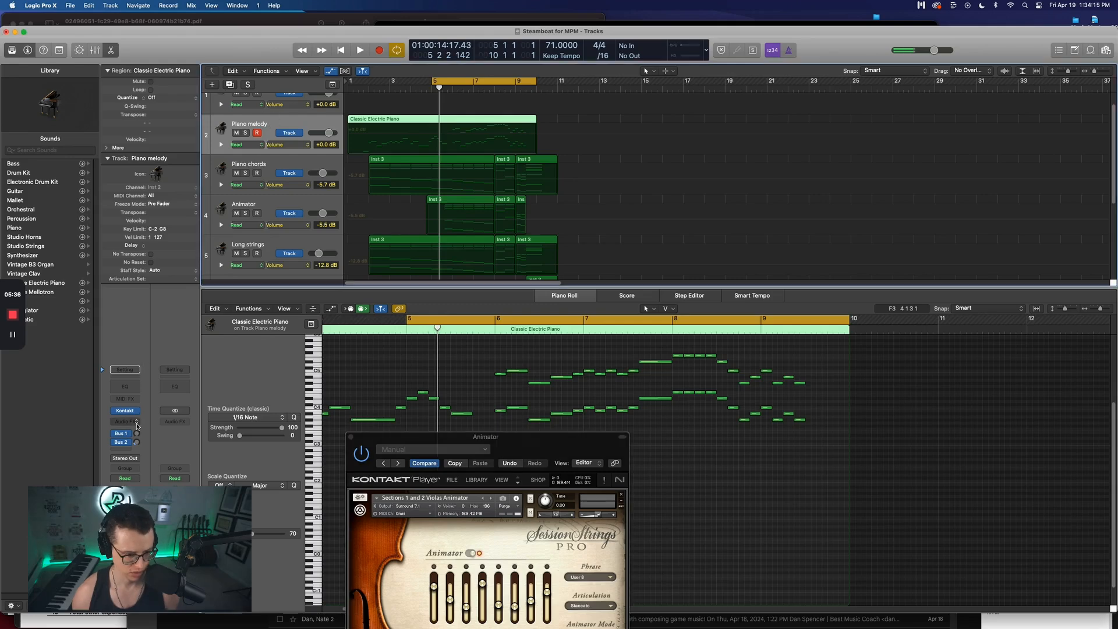
click(125, 421)
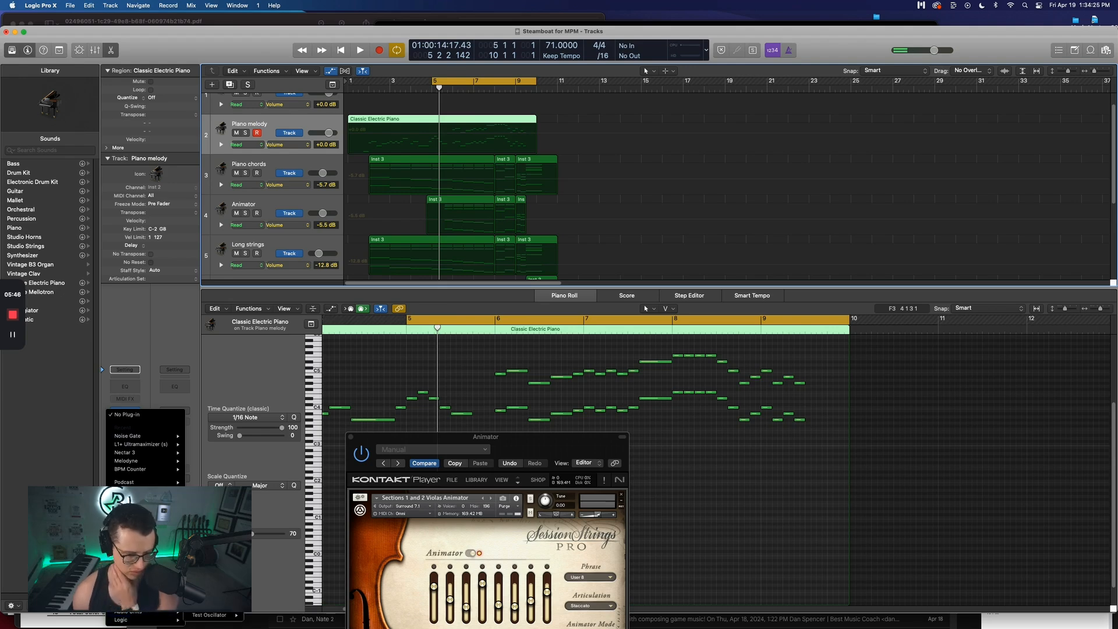
click(210, 606)
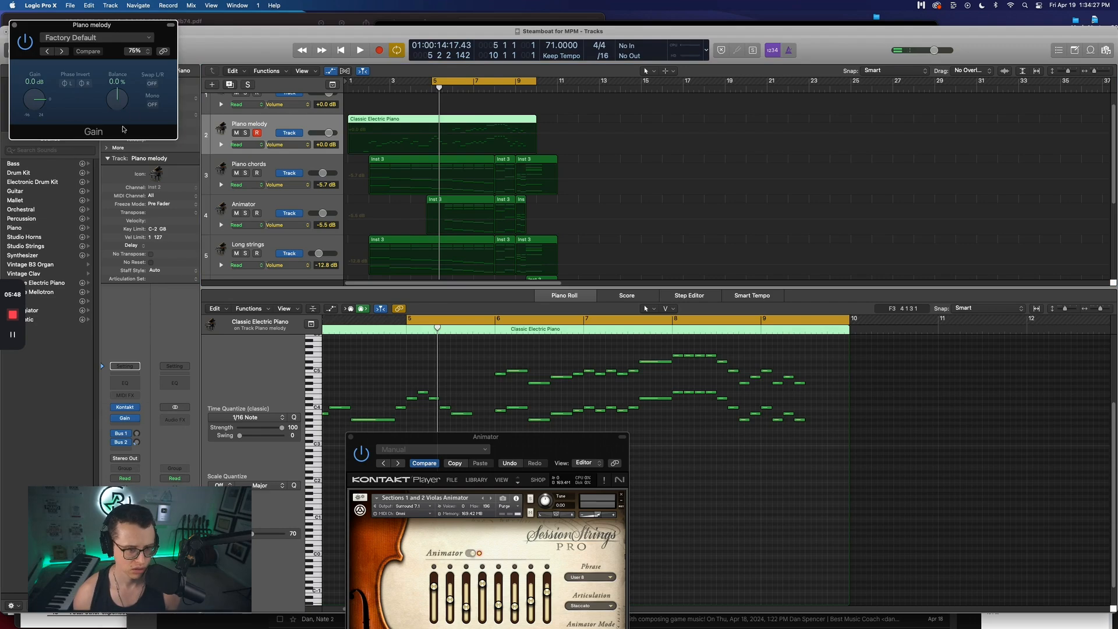
Automate the Gain plug-in's Gain on Piano melody, ramping from 0.0 dB after bar 7 to +3.2 dB between bars 9 and 10
click(302, 145)
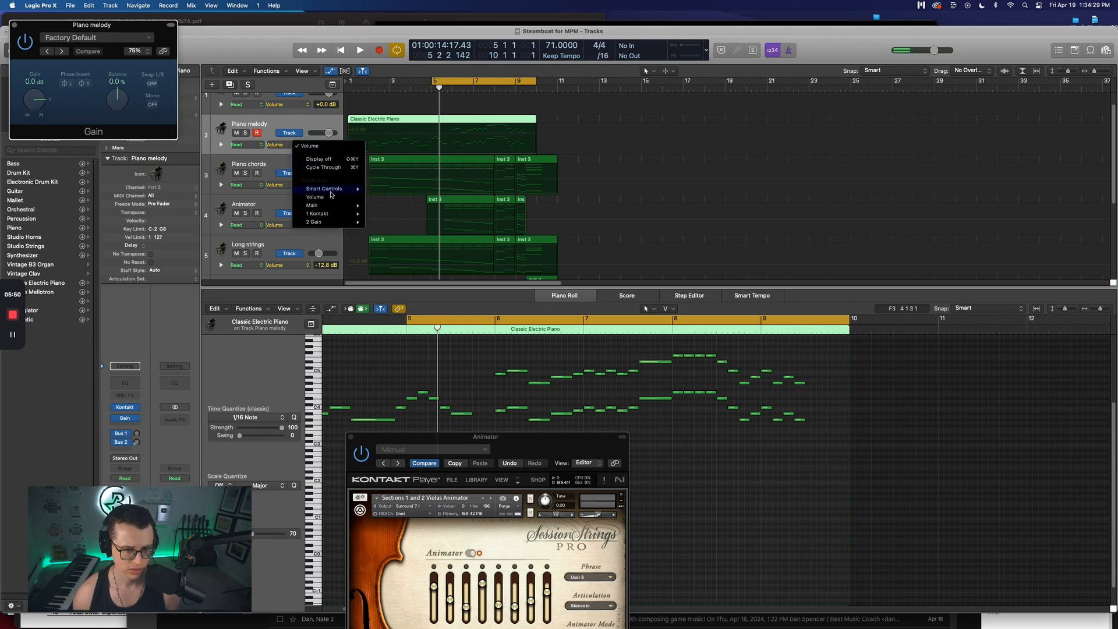
mouse_move(337, 226)
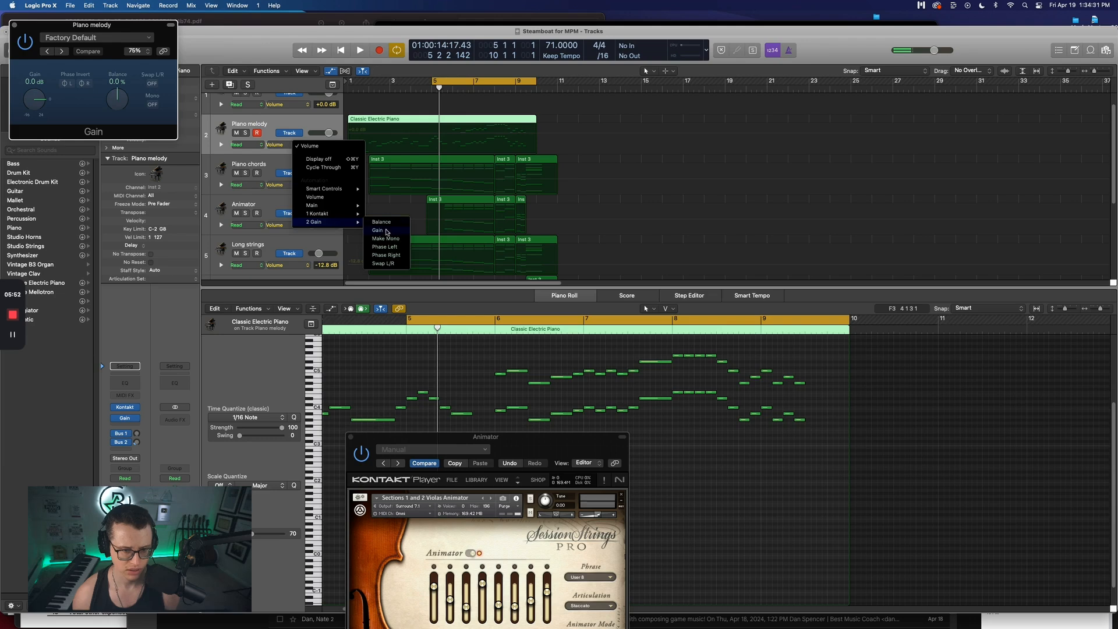
click(379, 230)
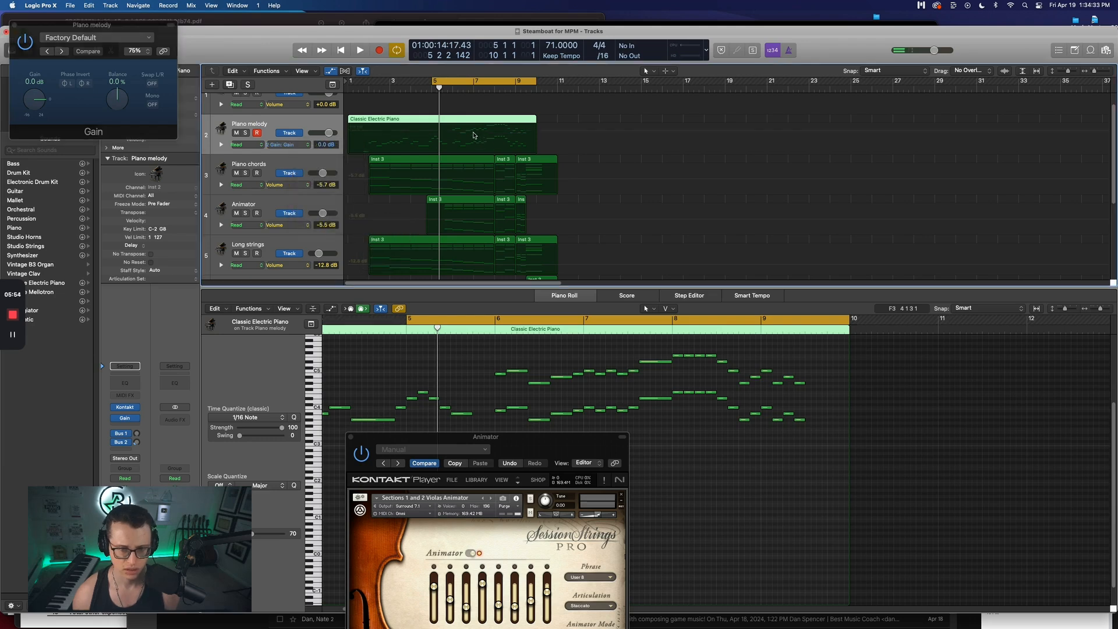
click(481, 136)
click(483, 131)
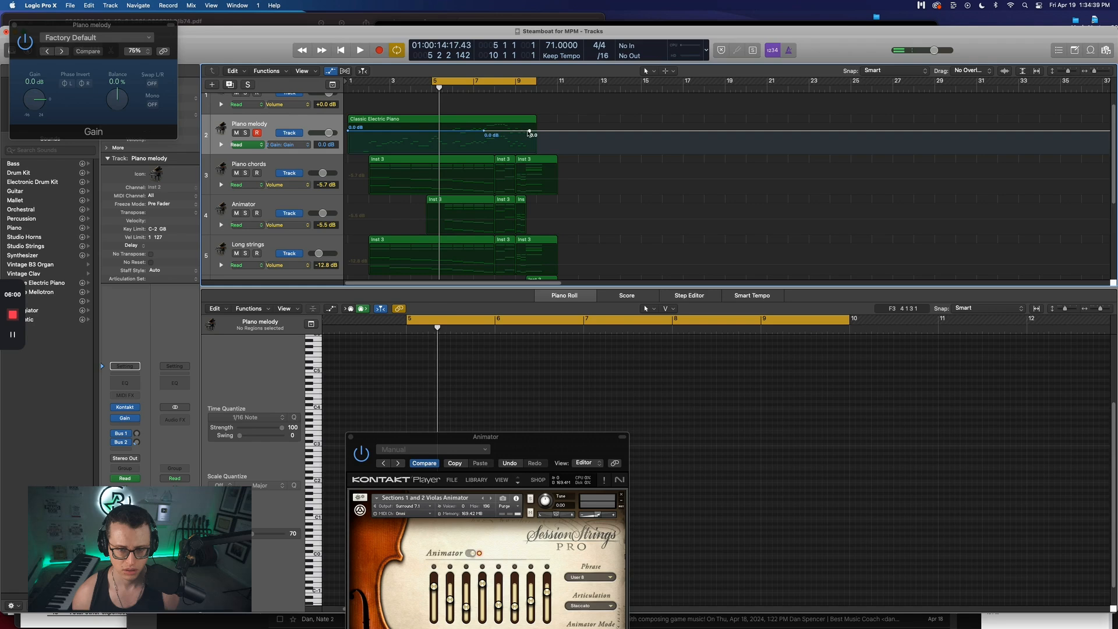
click(530, 131)
drag(529, 130, 530, 129)
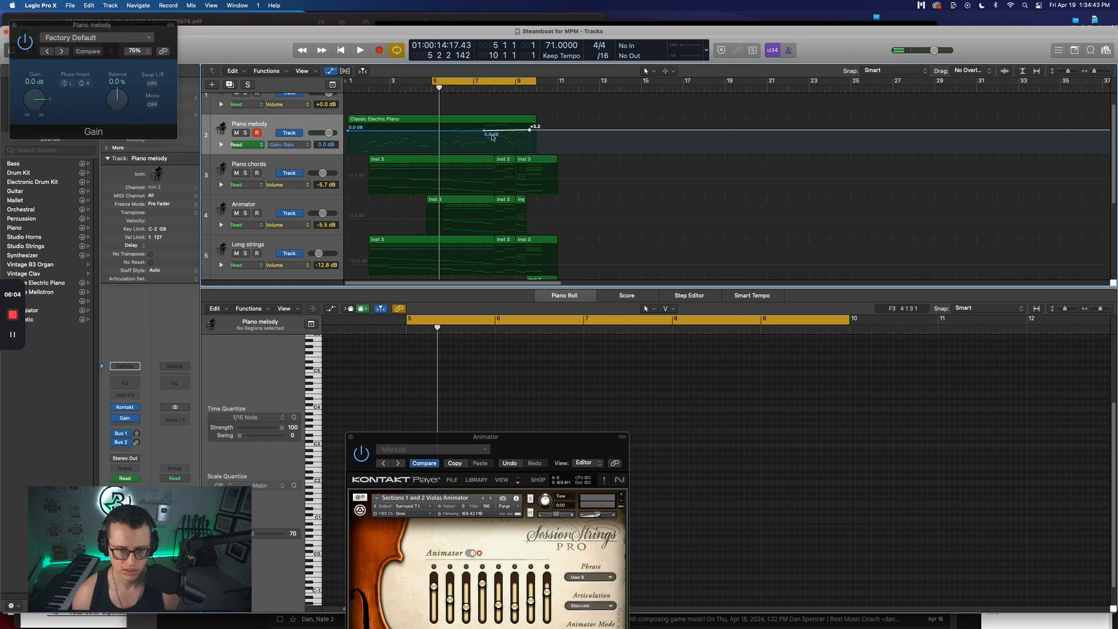
Play from about bar 7 to the ending to hear the Piano melody's gain automation
click(476, 90)
double_click(476, 89)
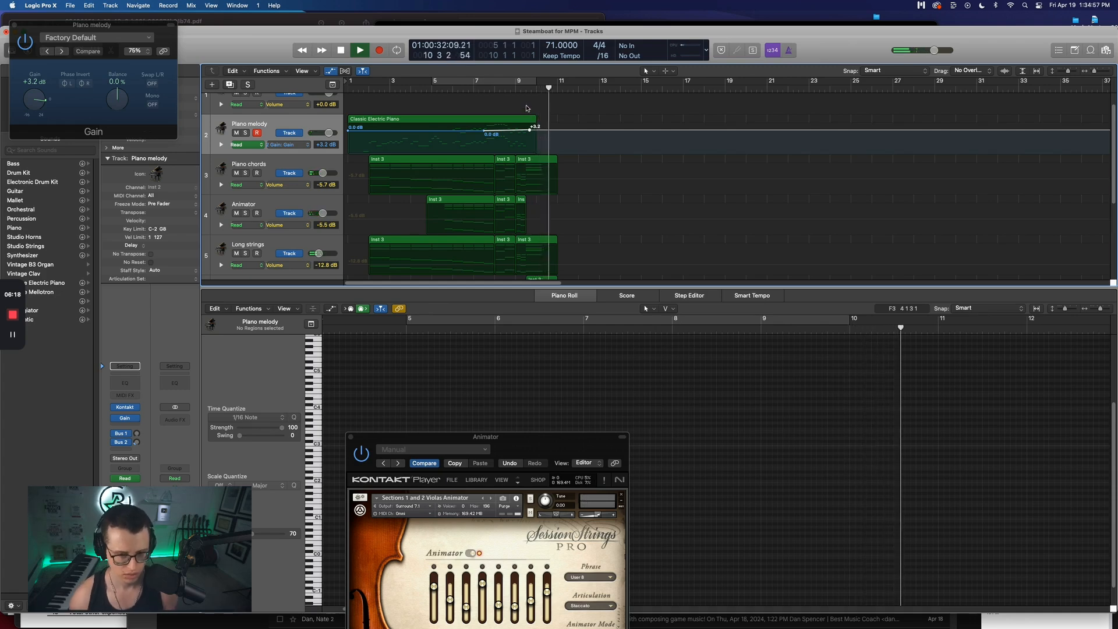
key(space)
Set the cycle range to run from bar 1 to just past bar 11, at 11 2 1 1
drag(548, 83, 340, 88)
scroll(447, 119, up, 1)
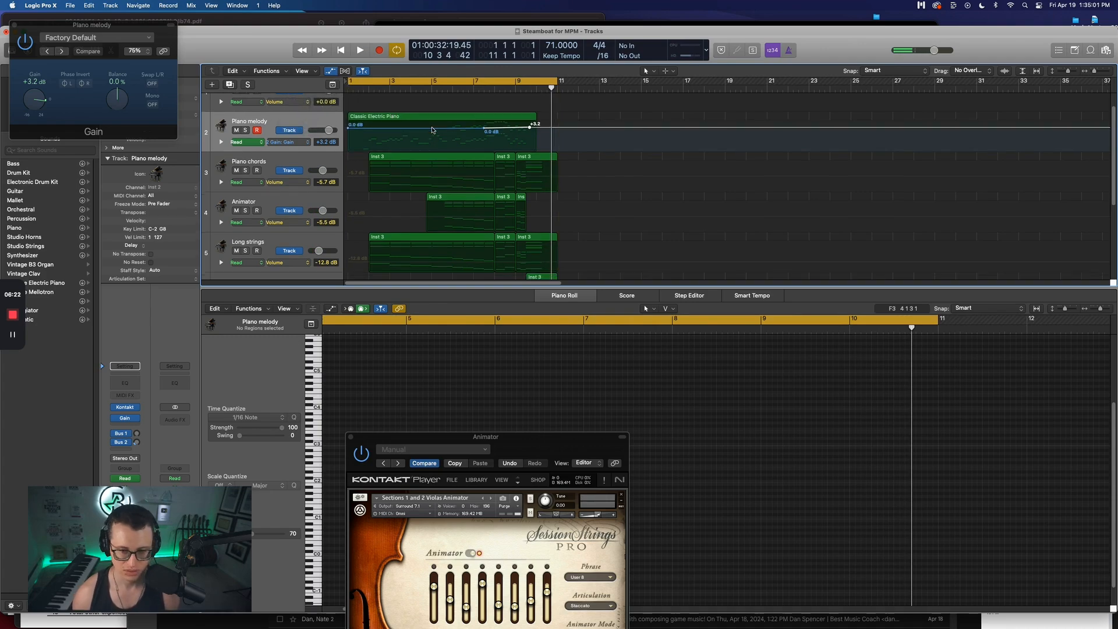
drag(556, 82, 560, 82)
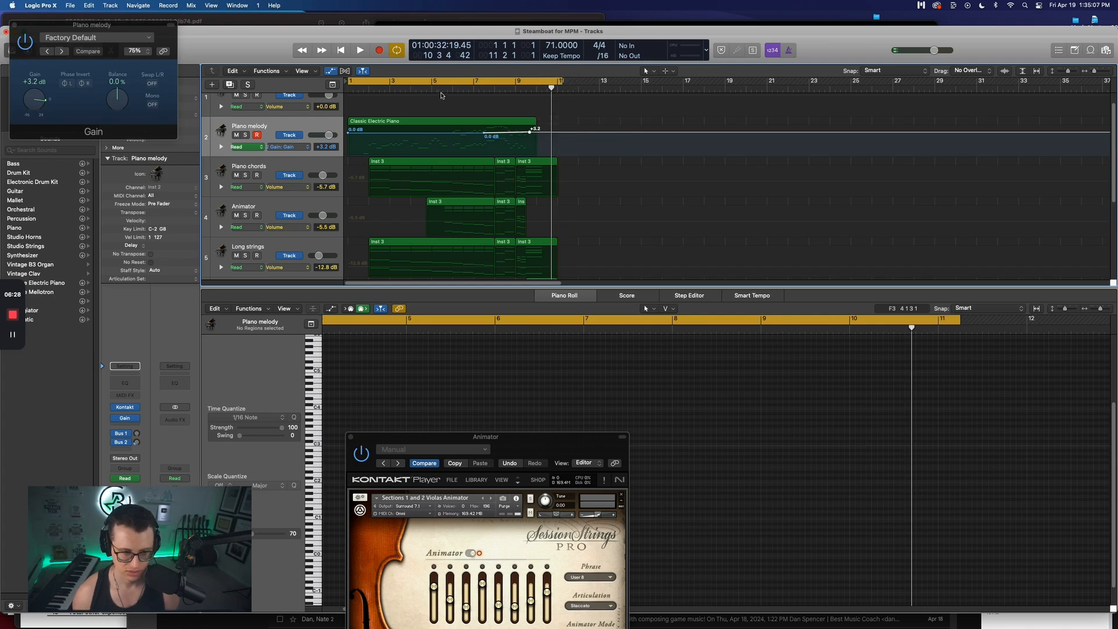
Insert the L1+ Ultramaximizer (s) on Stereo Out with a -12.7 threshold and -0.5 out ceiling, and move its window off the tracks
click(11, 335)
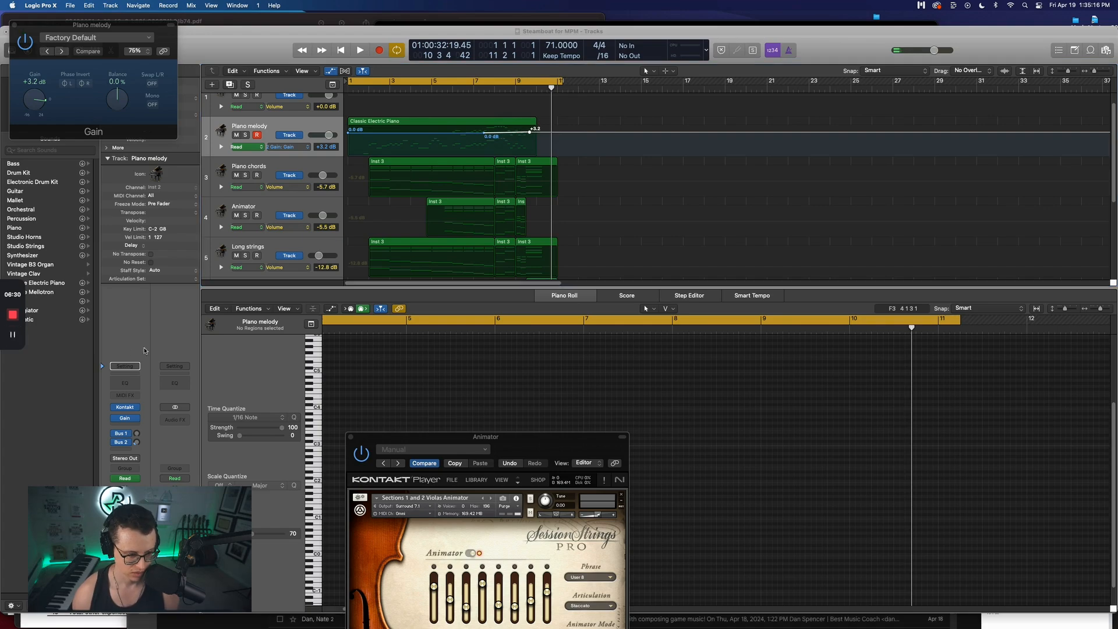
click(175, 422)
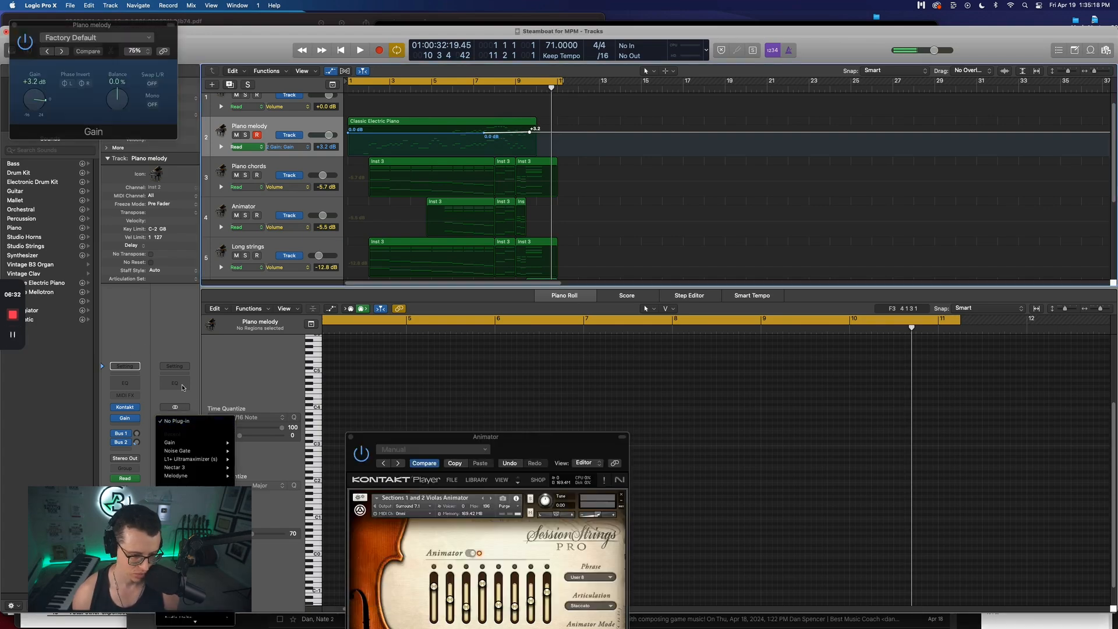
key(Escape)
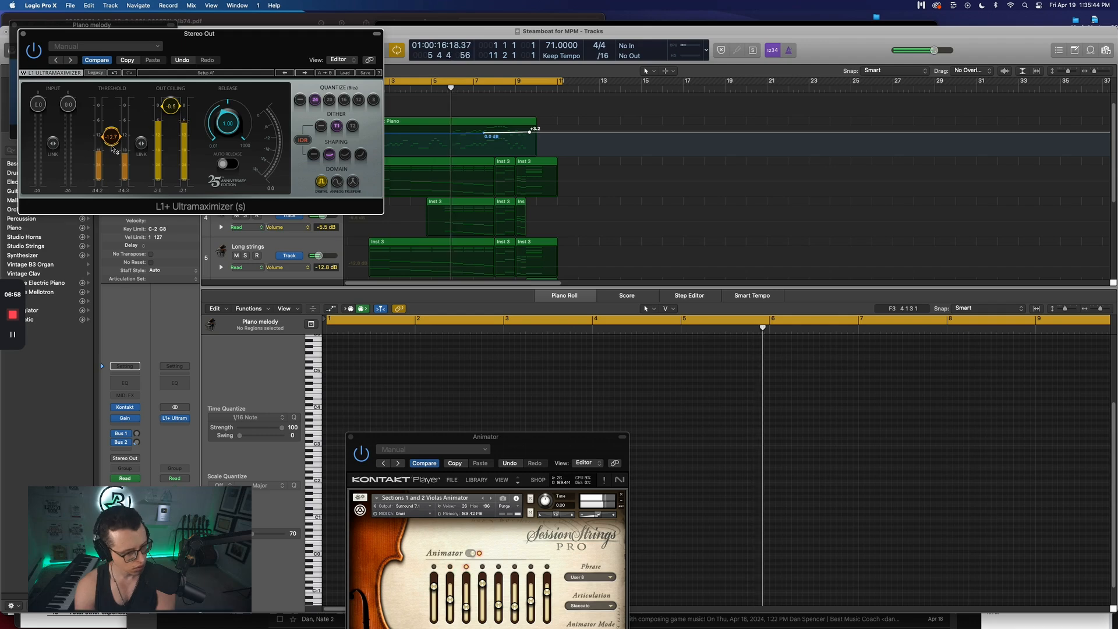
drag(242, 42, 397, 300)
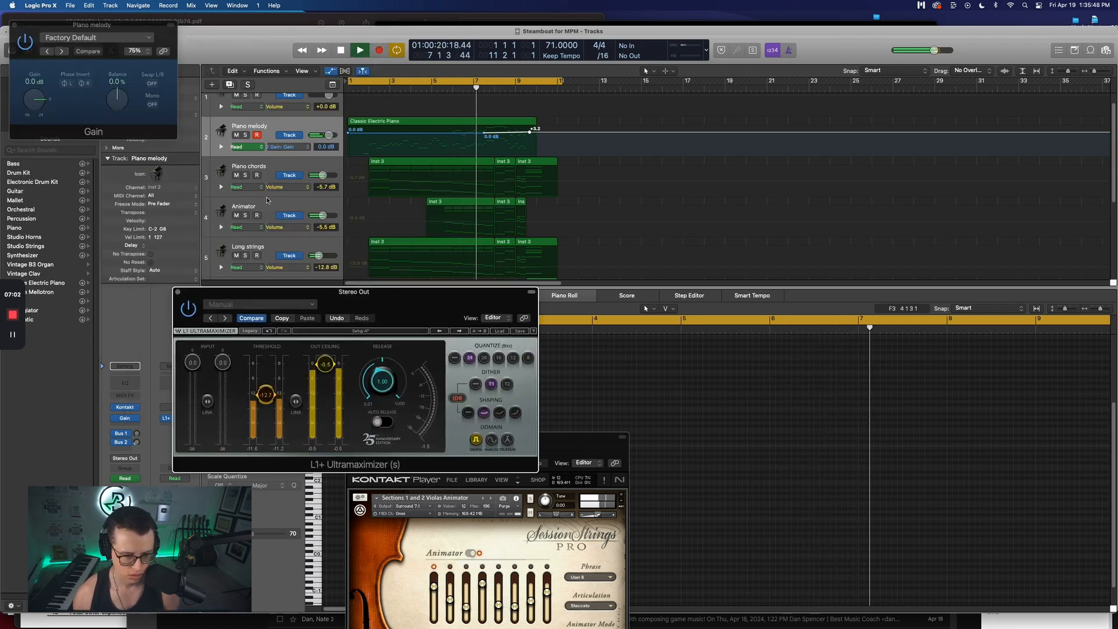
Lower the Animator track's volume to -10.8 dB and replay the ending from about bar 8
drag(324, 218, 319, 215)
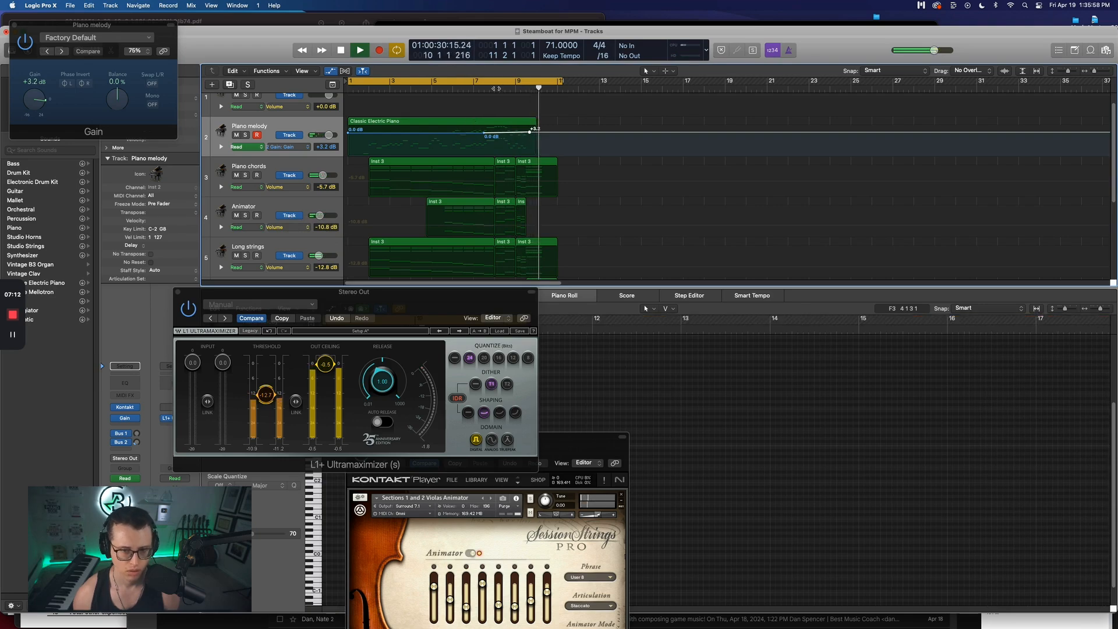
key(space)
click(496, 89)
key(space)
click(496, 89)
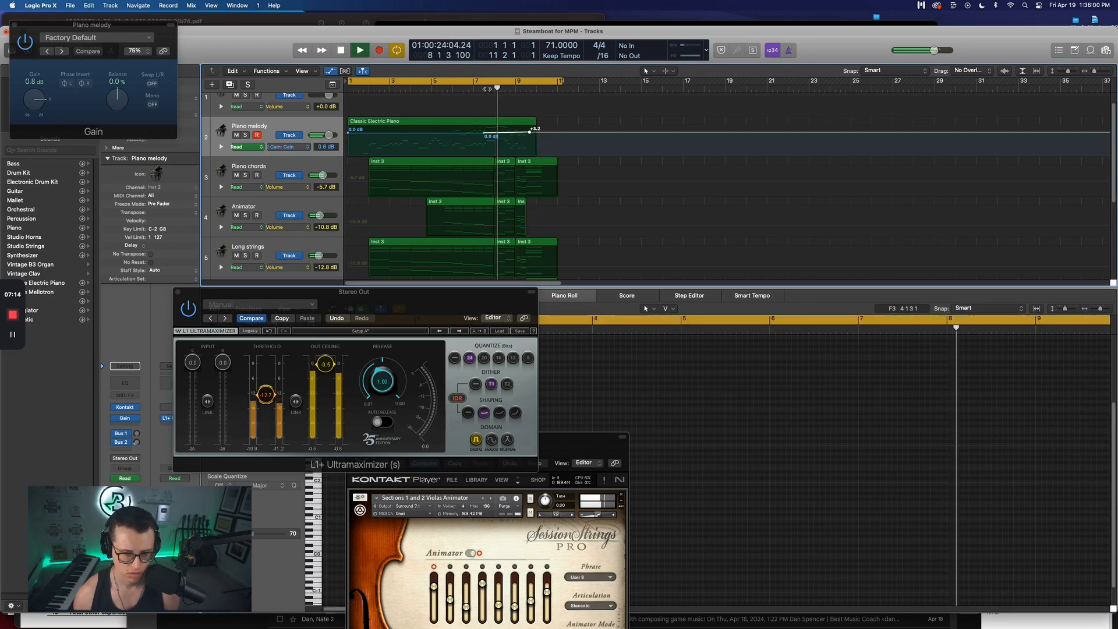
key(space)
Play the arrangement from about bar 5 through to its end to check the mix
click(427, 88)
key(Return)
key(space)
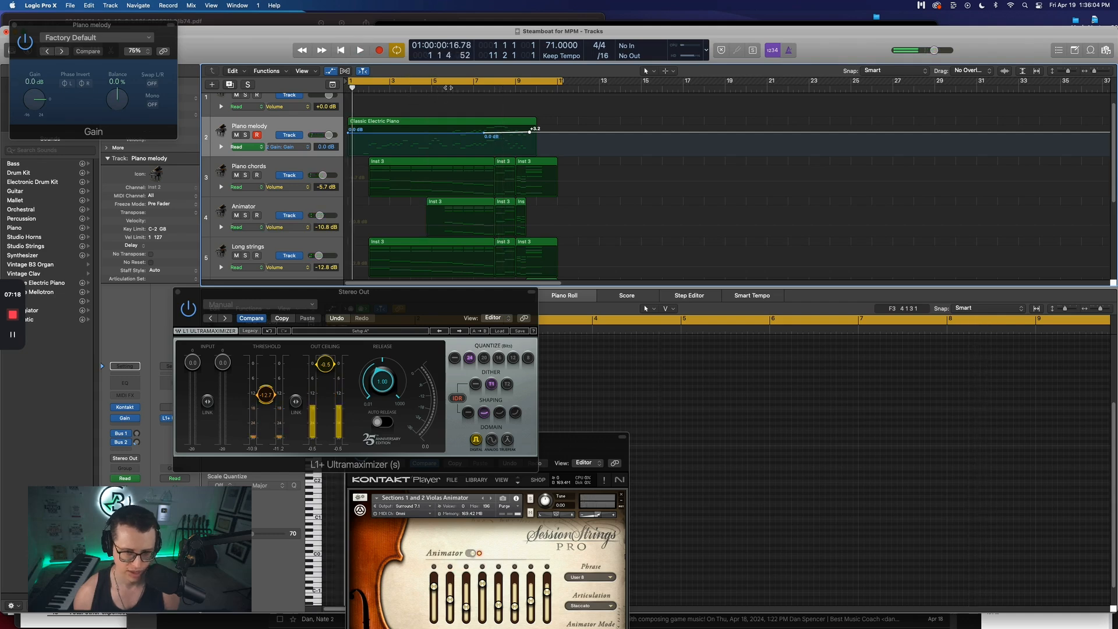
key(space)
click(451, 88)
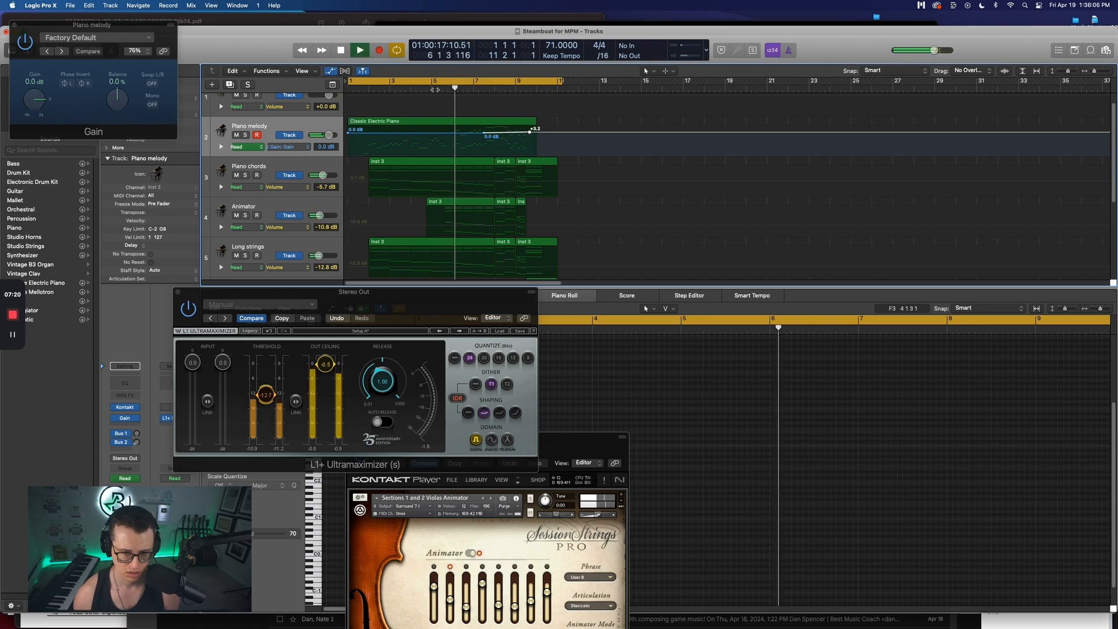
click(433, 89)
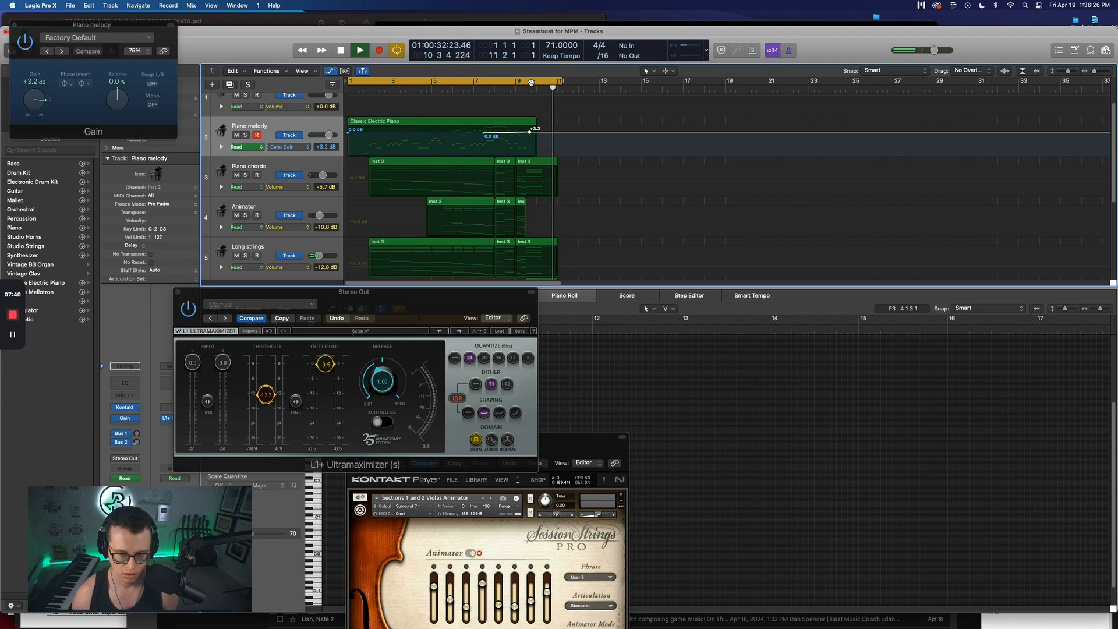
key(space)
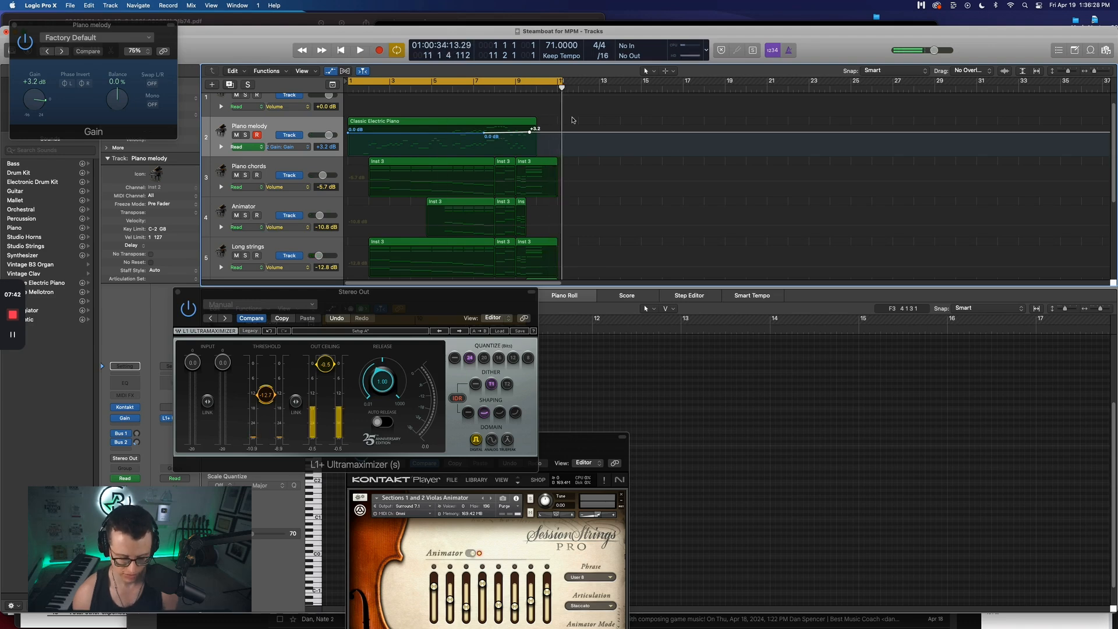
Move the cycle range's start to 1 3 1 1 and play the opening from there
drag(350, 81, 360, 83)
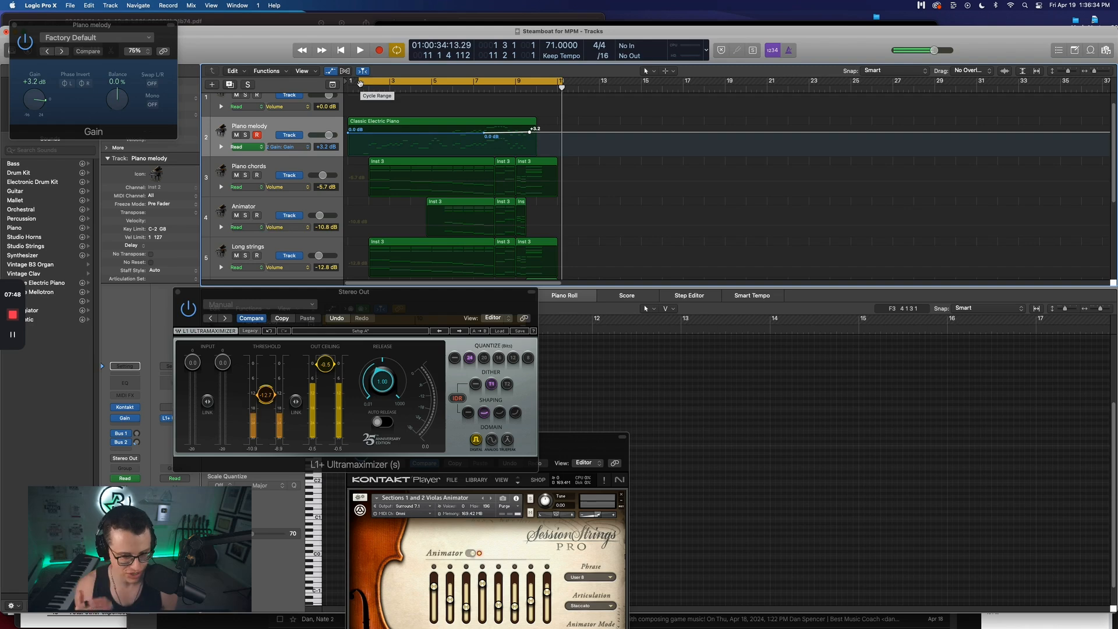
key(space)
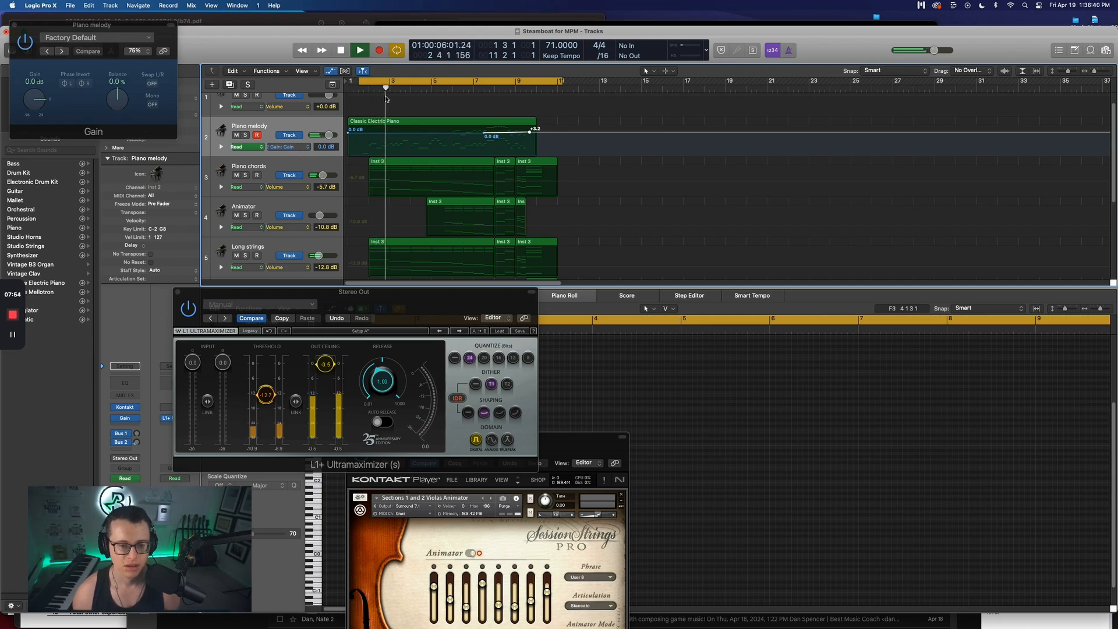
key(space)
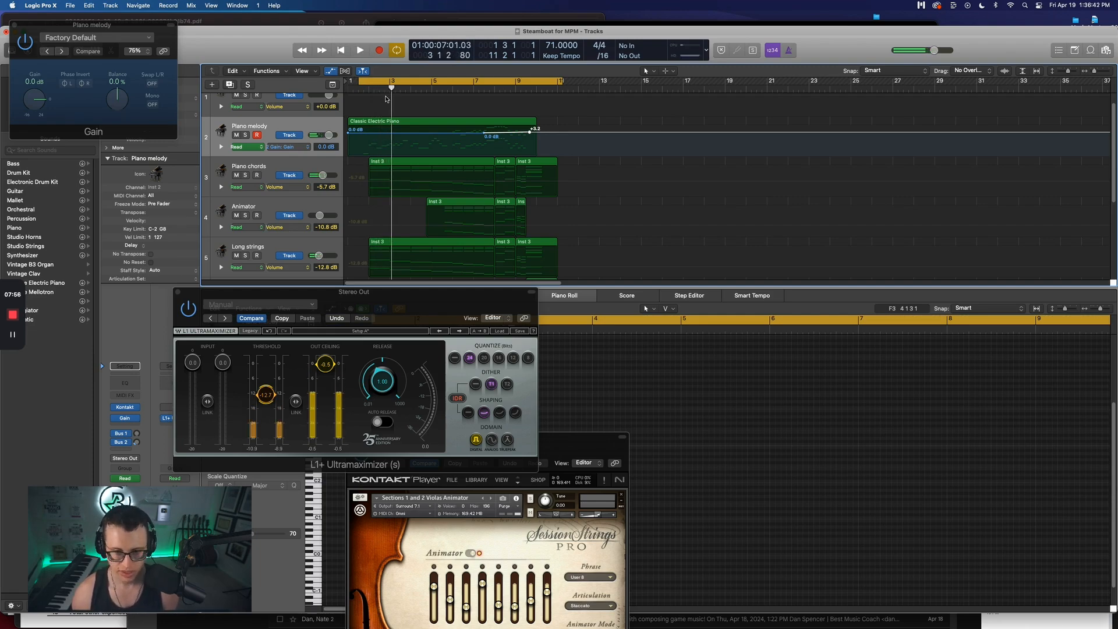
key(super+b)
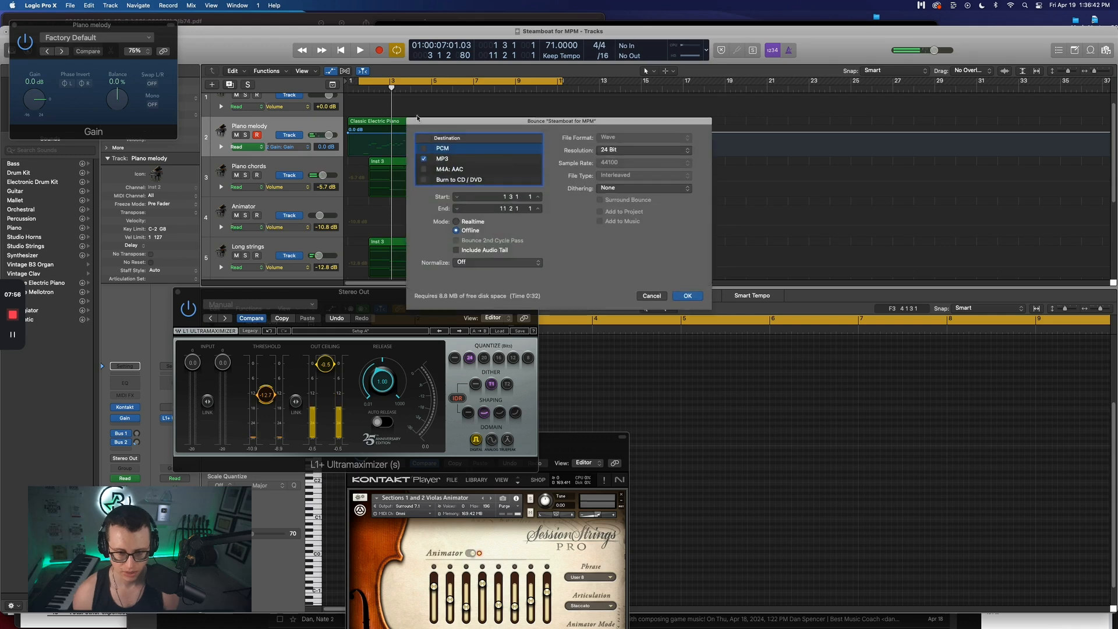
click(488, 159)
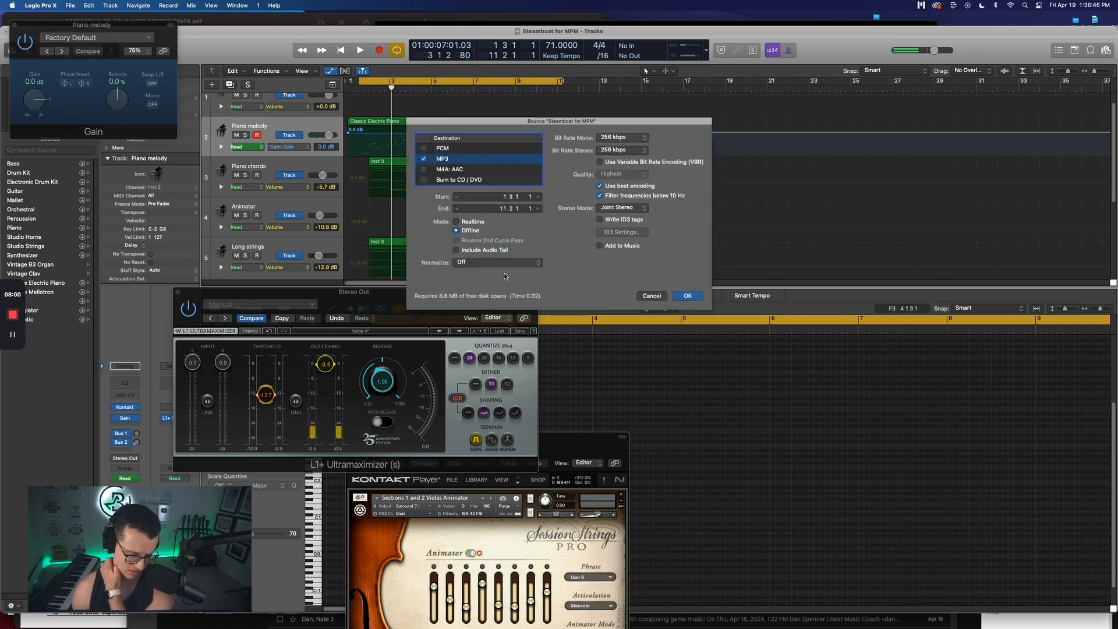
click(648, 296)
Play the arrangement to about bar 7, select the Audio 1 track, and play through to about bar 10 to check the mix
key(space)
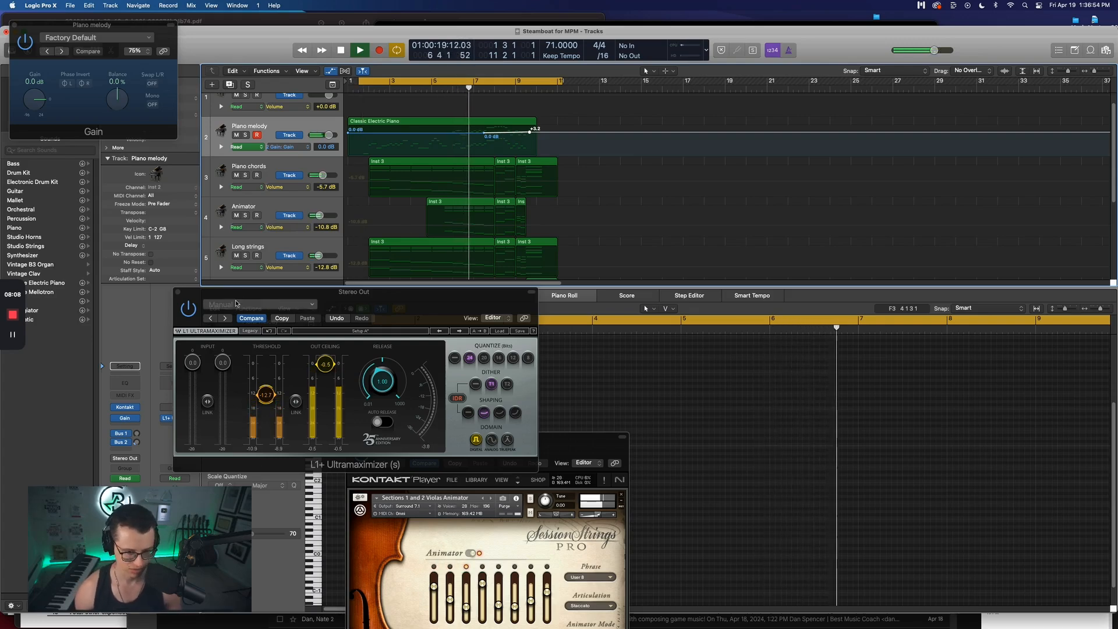
key(space)
scroll(273, 239, down, 3)
scroll(273, 239, down, 1)
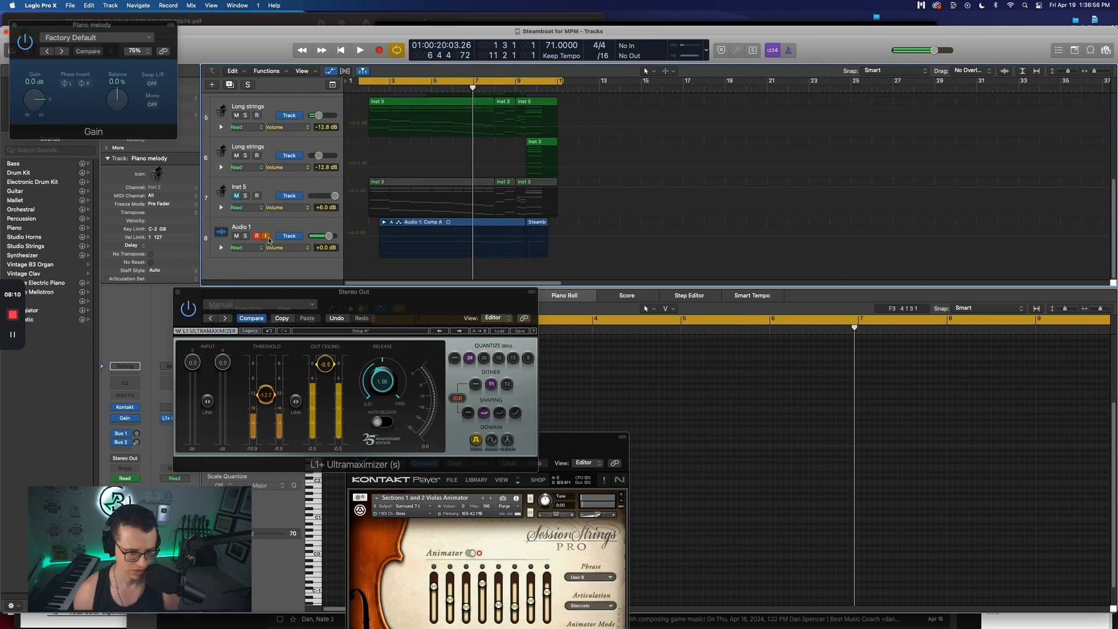
click(271, 228)
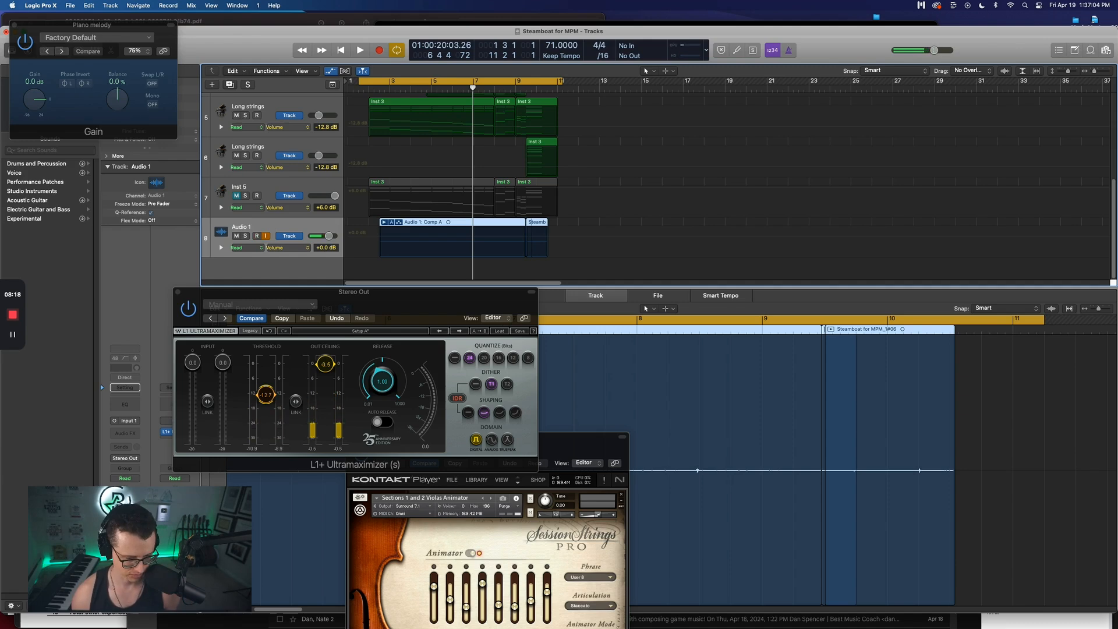
key(space)
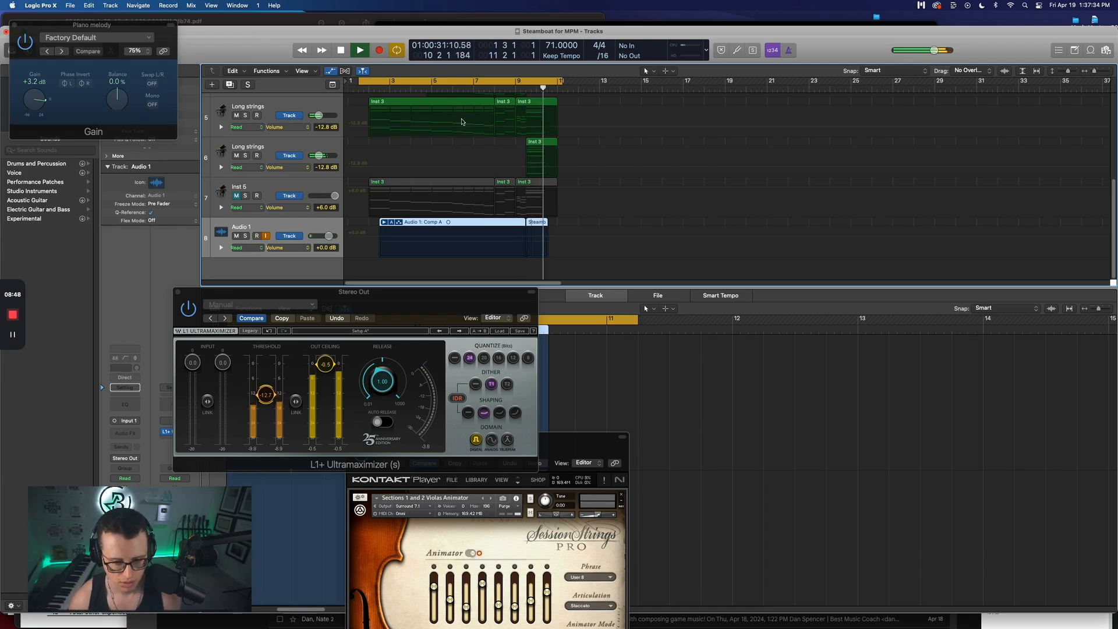
key(space)
Bounce the arrangement as an MP3 named Steamboat for MPM_V1 into the Downloads folder
key(super+b)
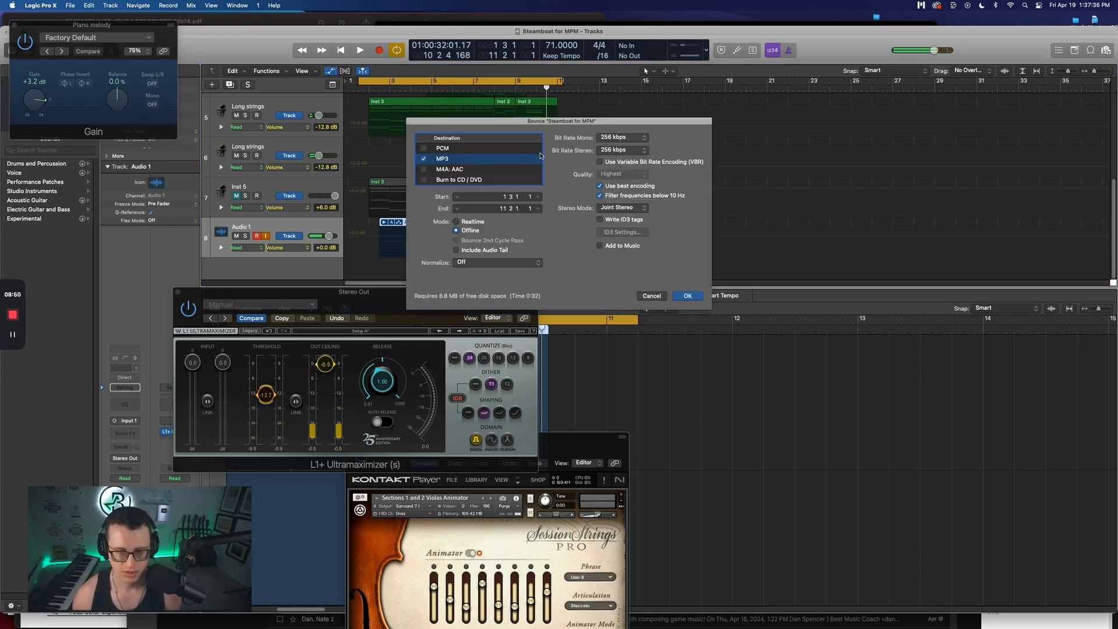
click(691, 298)
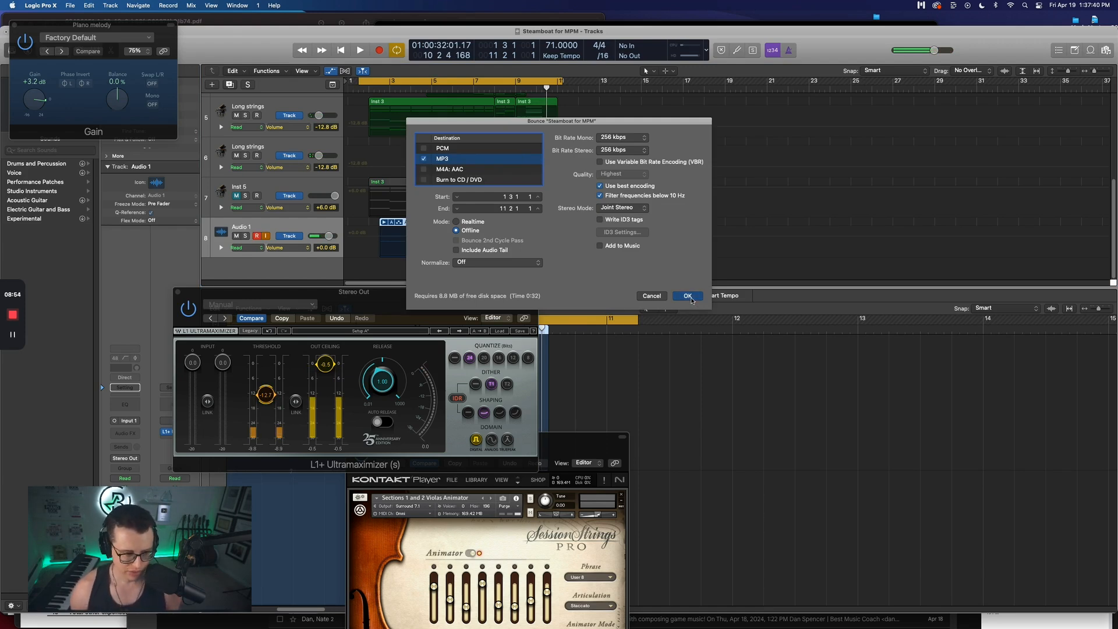
click(689, 296)
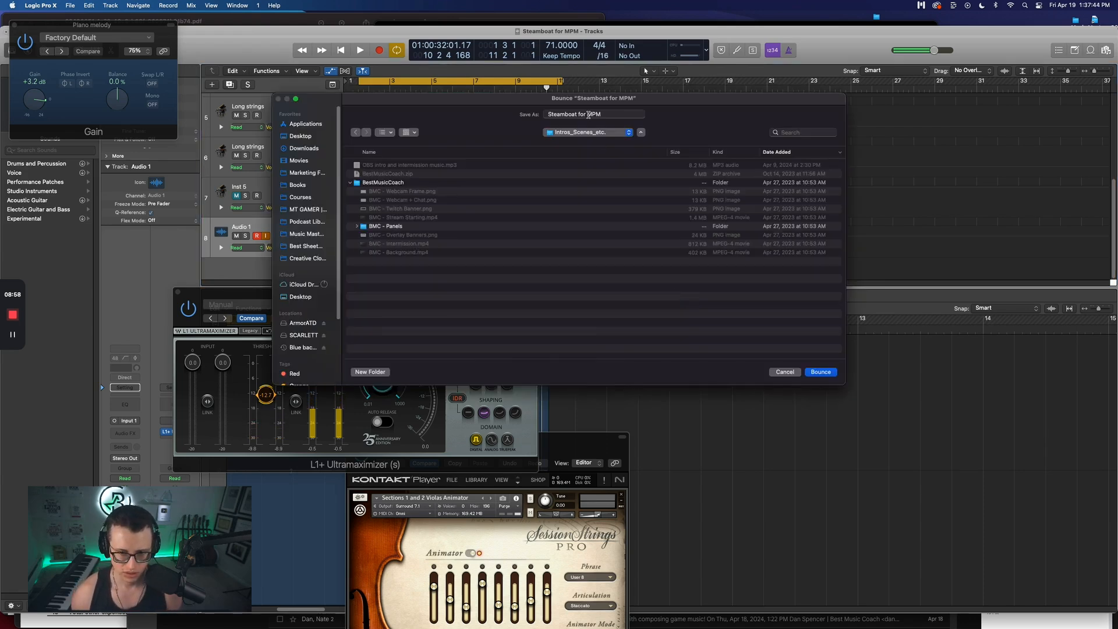
click(574, 132)
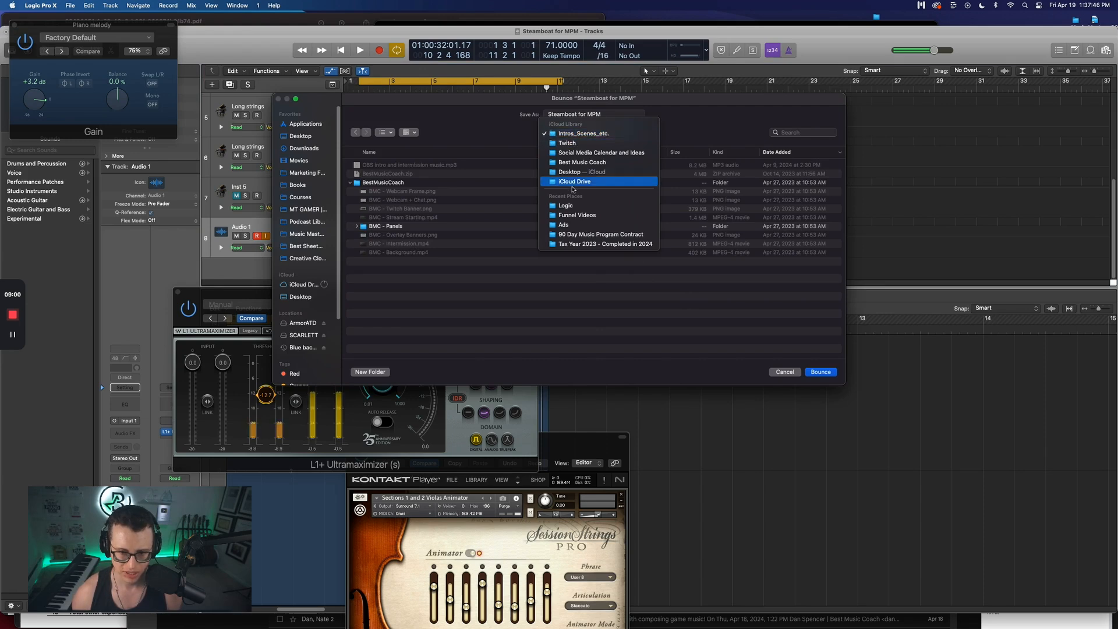
click(712, 123)
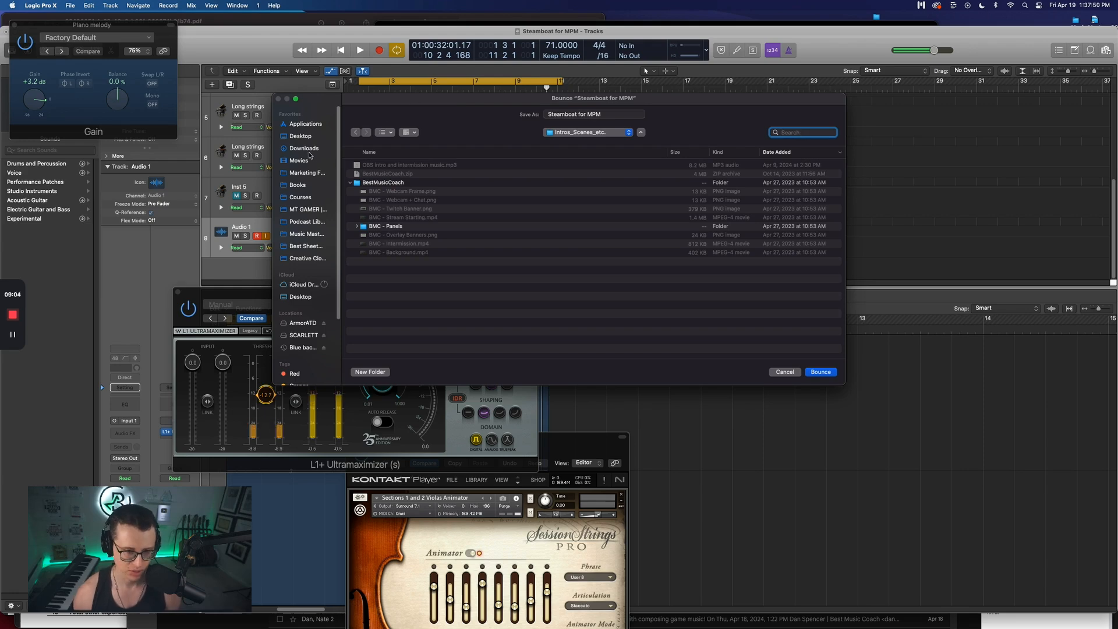
click(312, 149)
click(589, 115)
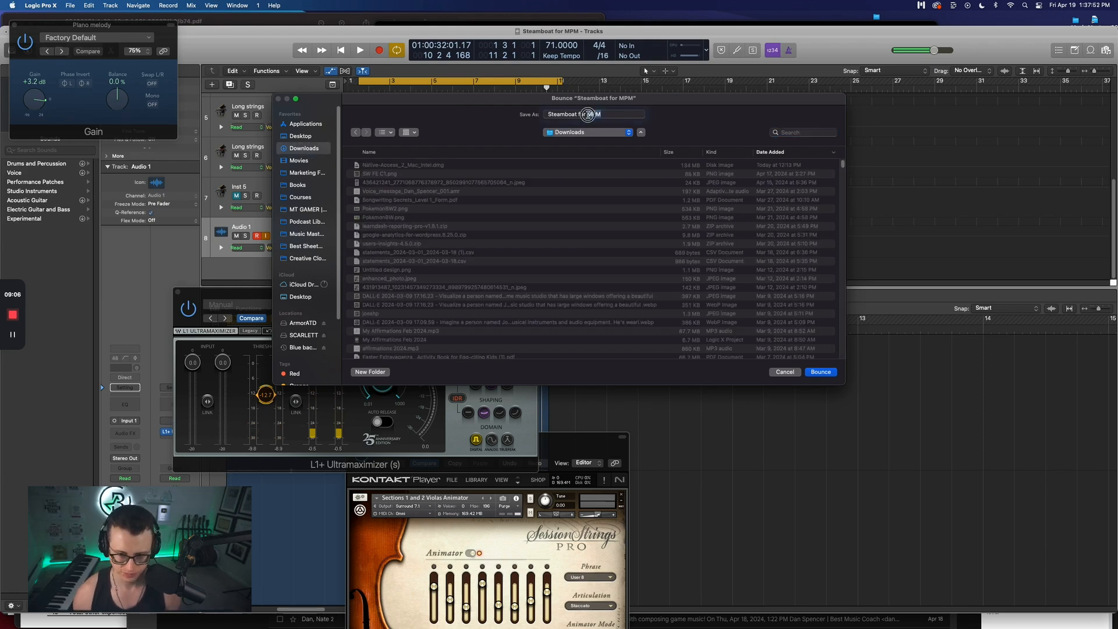
click(610, 116)
text(_V1)
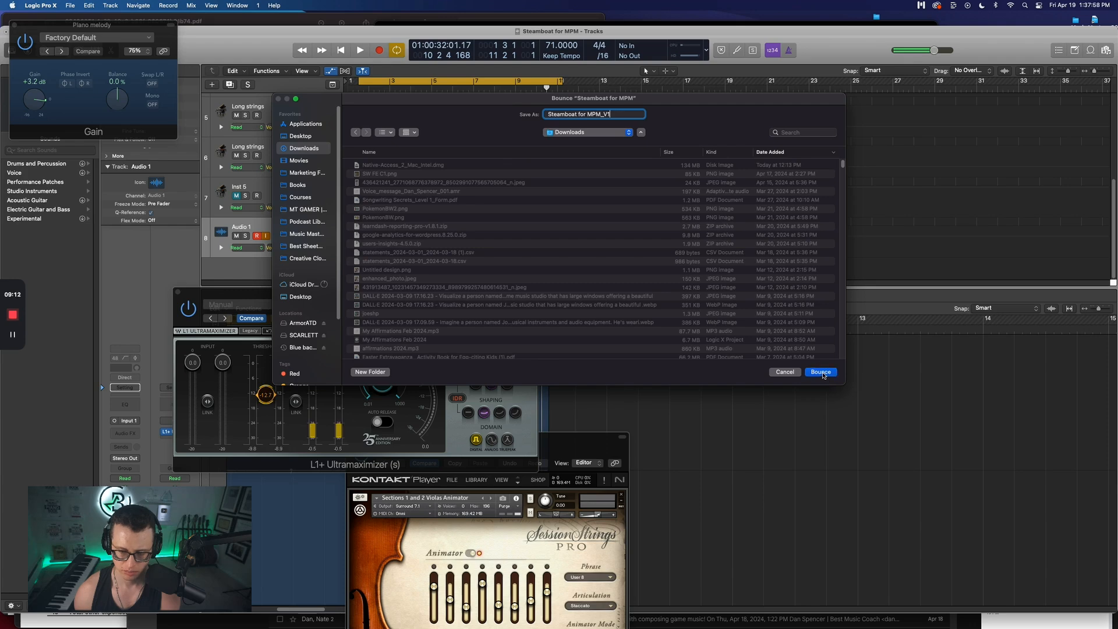
click(822, 373)
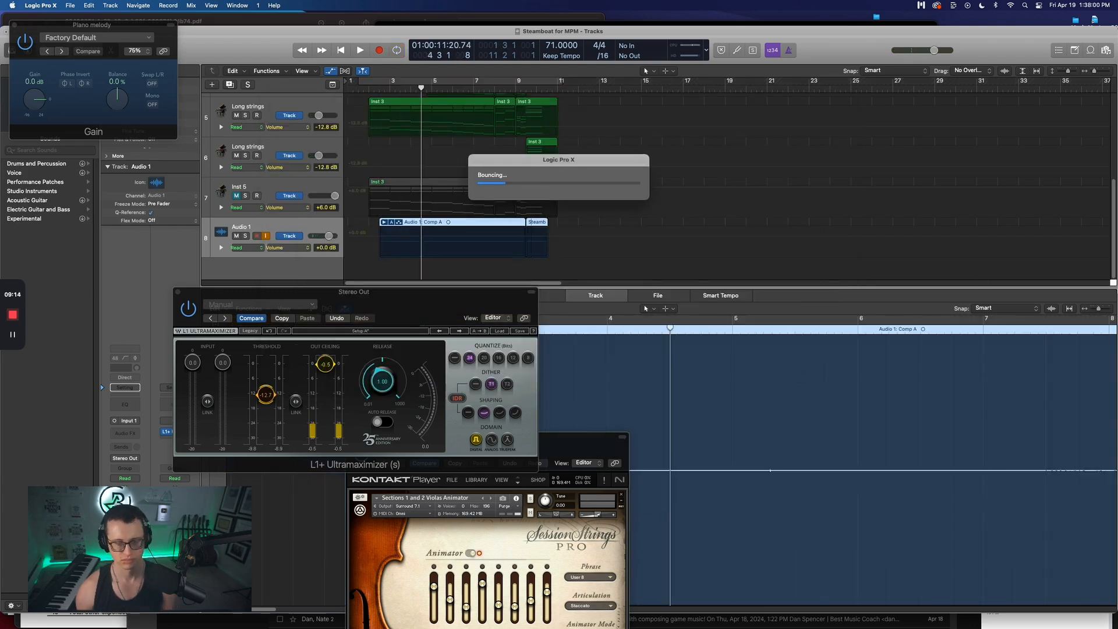
mouse_move(1105, 325)
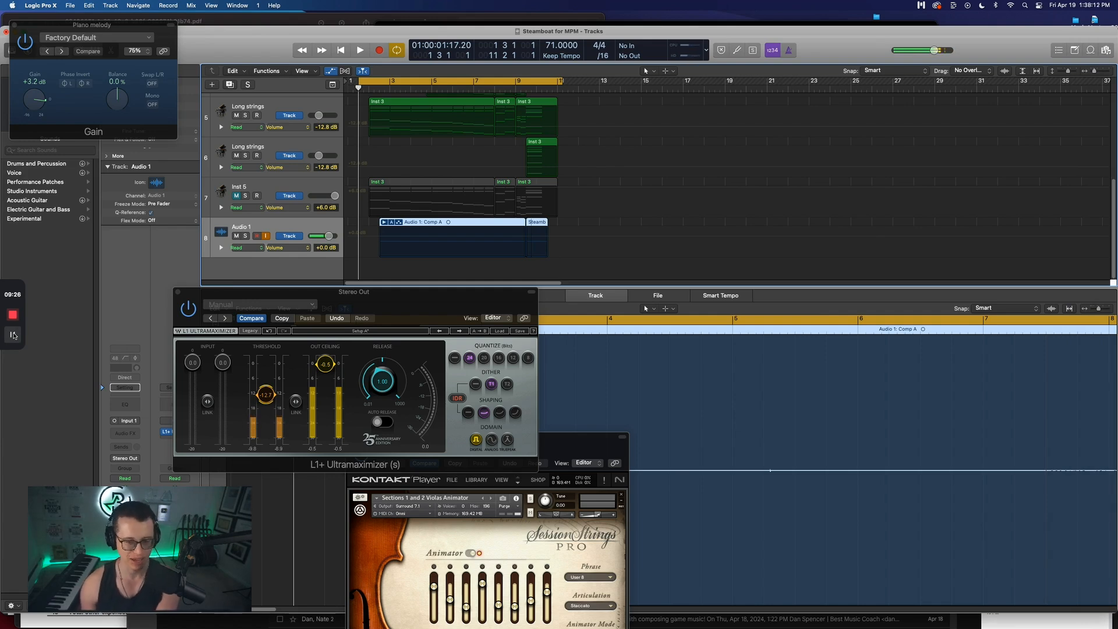
click(13, 335)
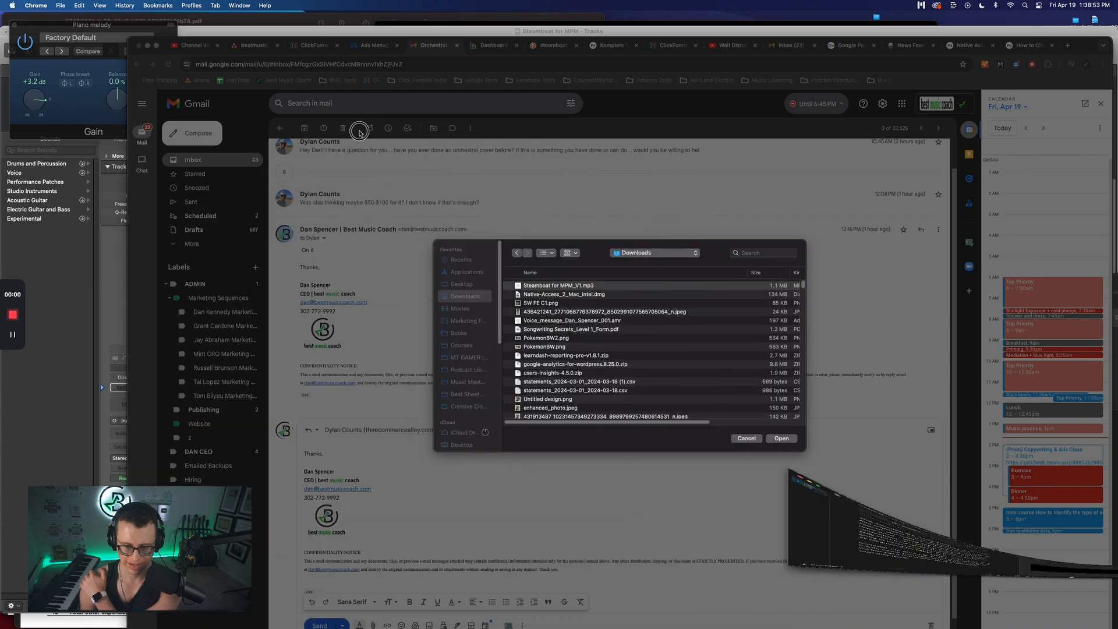
Preview Steamboat for MPM_V1.mp3 in the file chooser and attach it to the Gmail reply
right_click(610, 287)
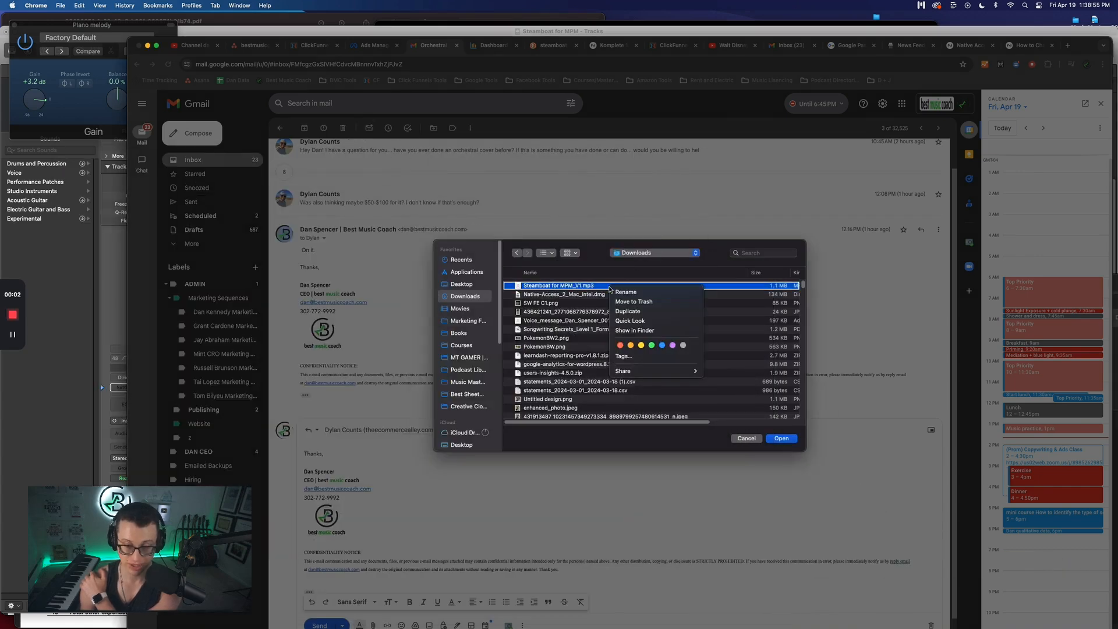
click(632, 321)
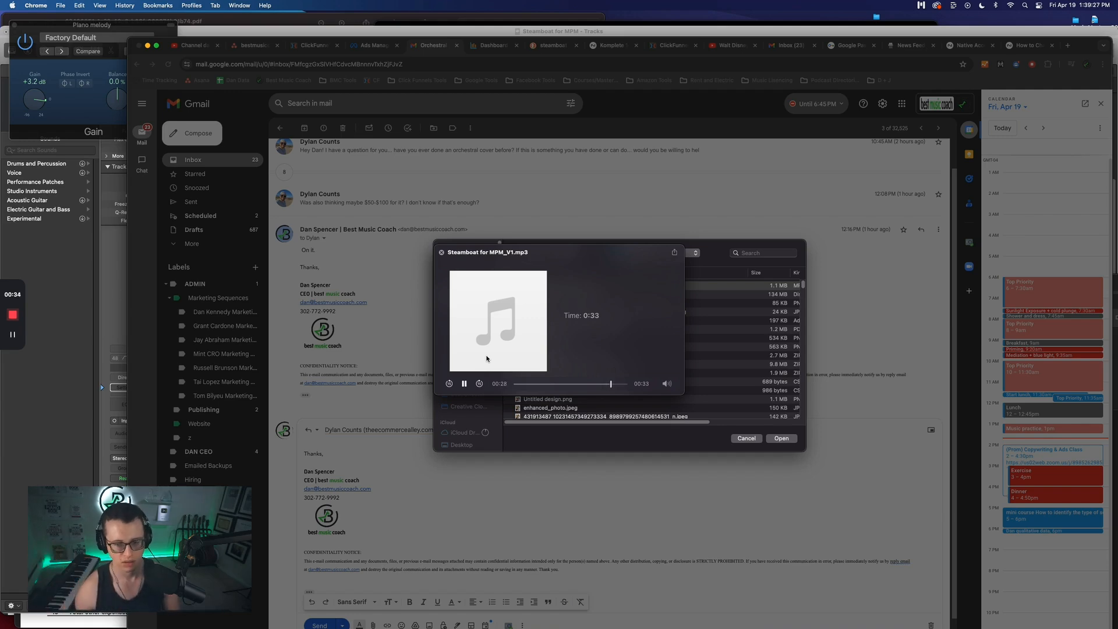
click(442, 253)
click(785, 440)
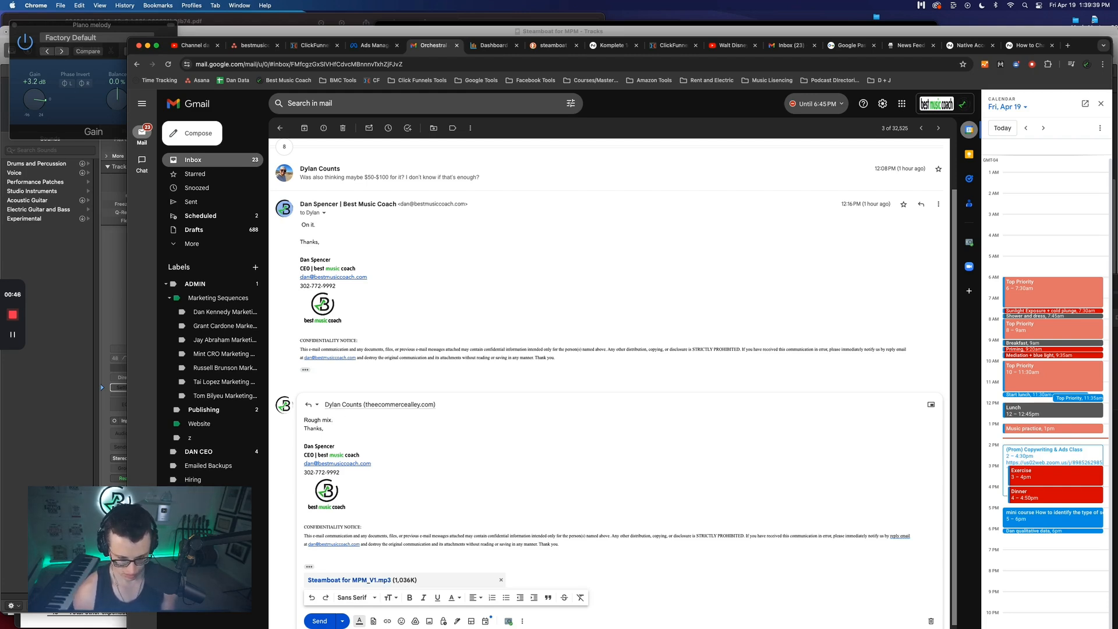
Add the line "Is this going in the direction you were looking for?" below "Rough mix." and send the reply
key(Return)
key(Return)
key(Return)
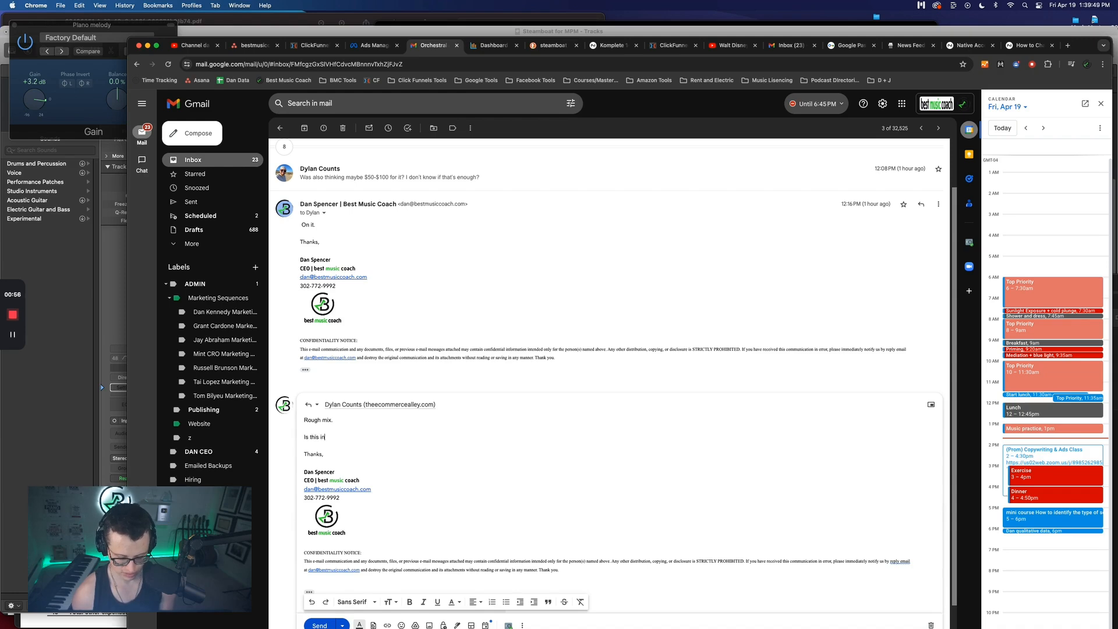
text(in the direction you we)
key(Tab)
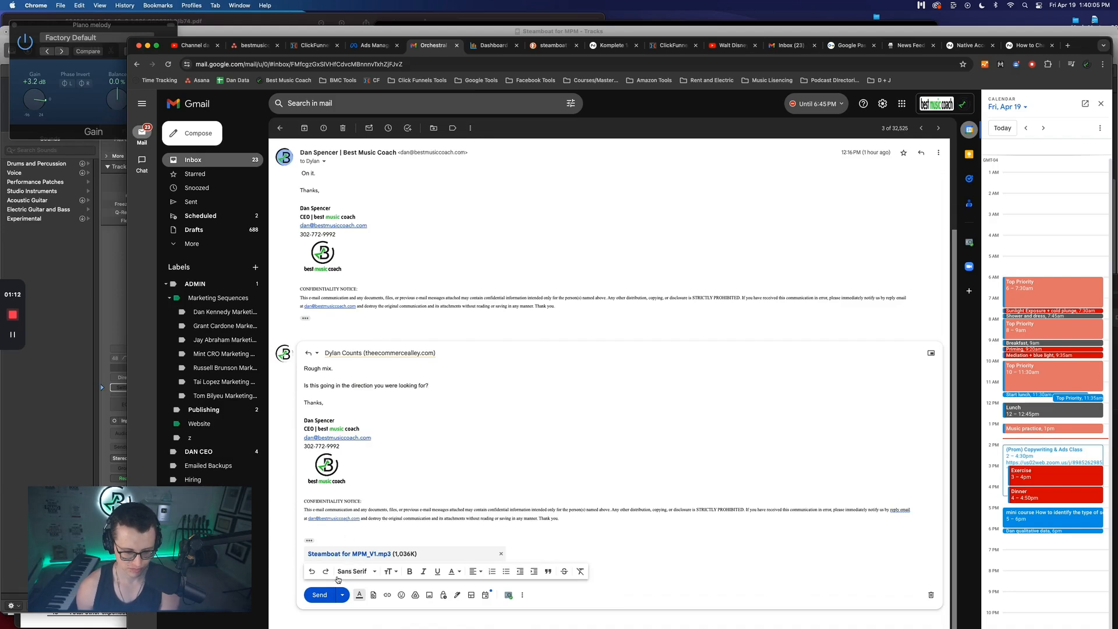
click(320, 595)
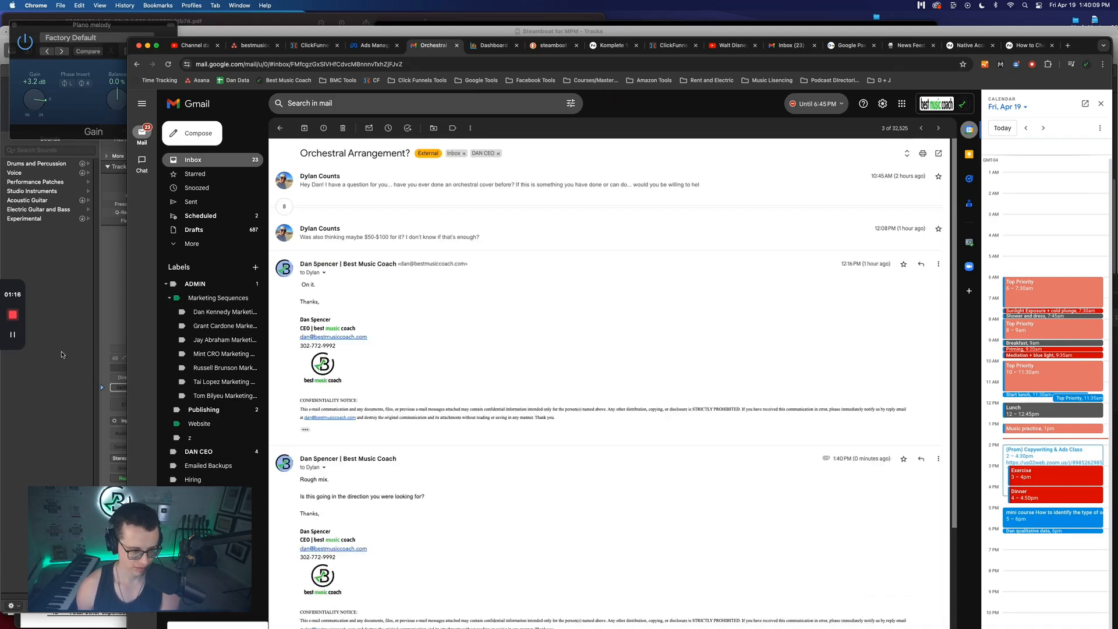
click(12, 336)
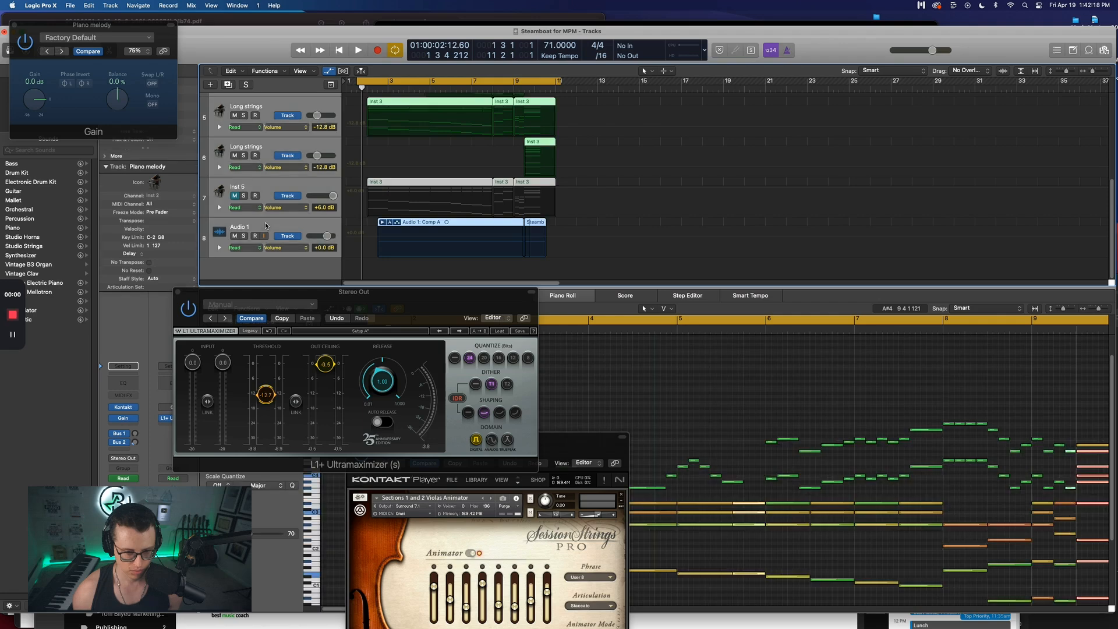
Try to add a gain automation point near bar 9 on the Piano melody track, and undo it
click(255, 236)
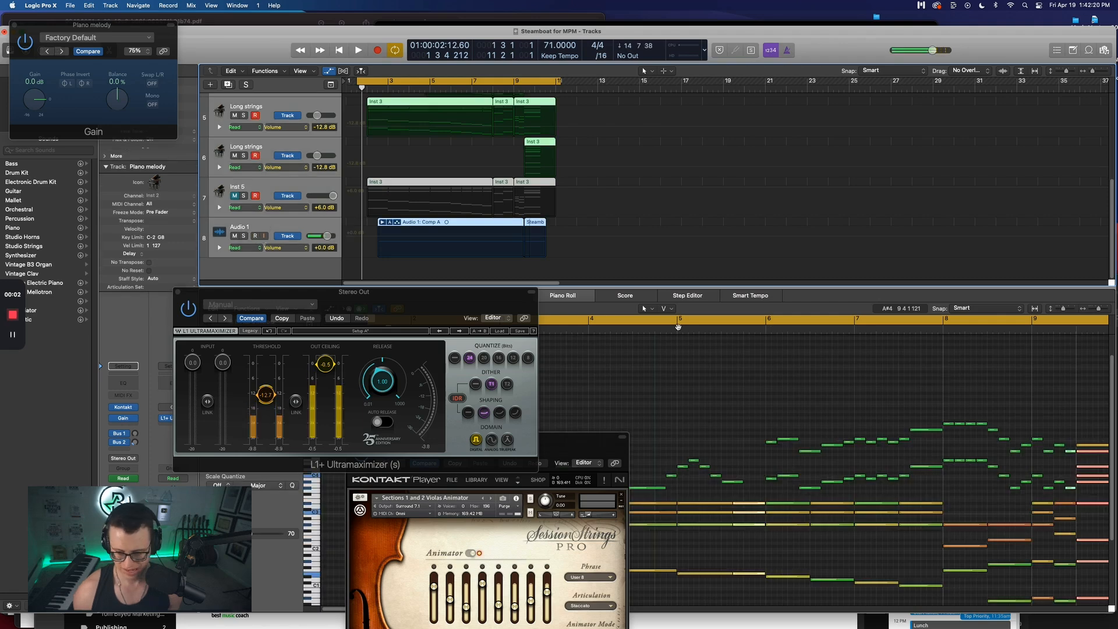
scroll(589, 174, up, 5)
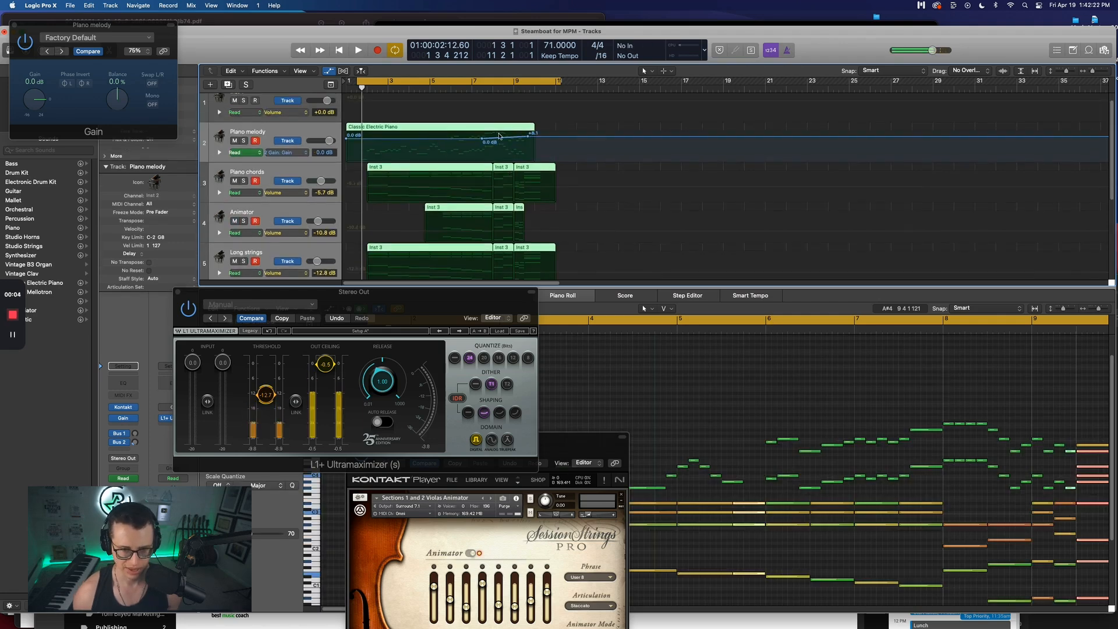
drag(510, 136, 509, 134)
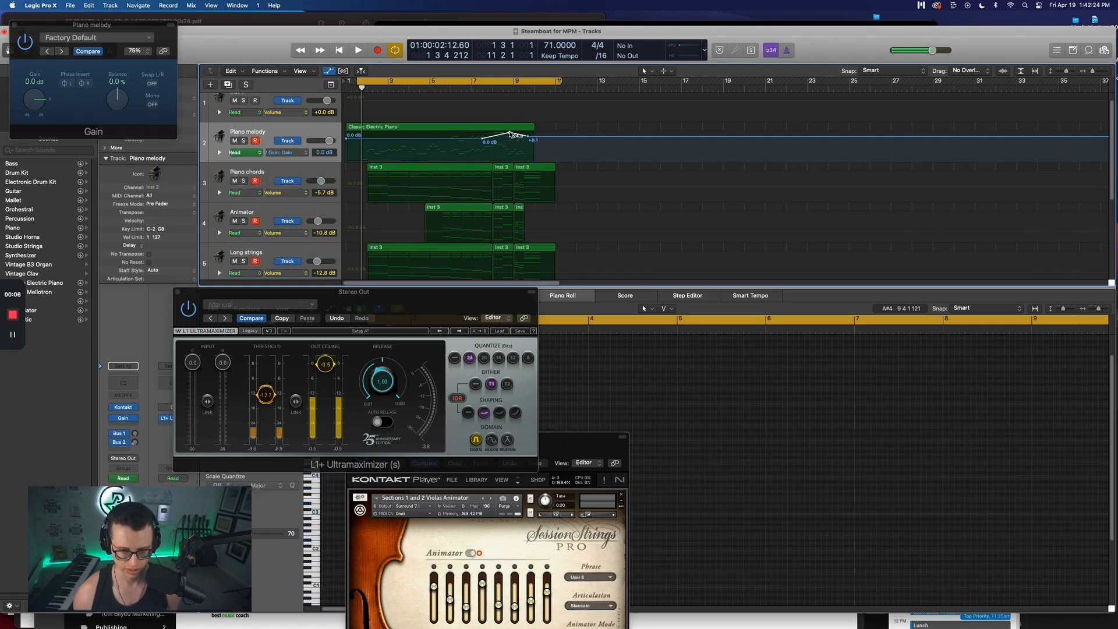
key(super+z)
Lengthen the last two Piano melody notes to about bar 10, turn cycling off, and replay the ending from about bar 9
click(472, 128)
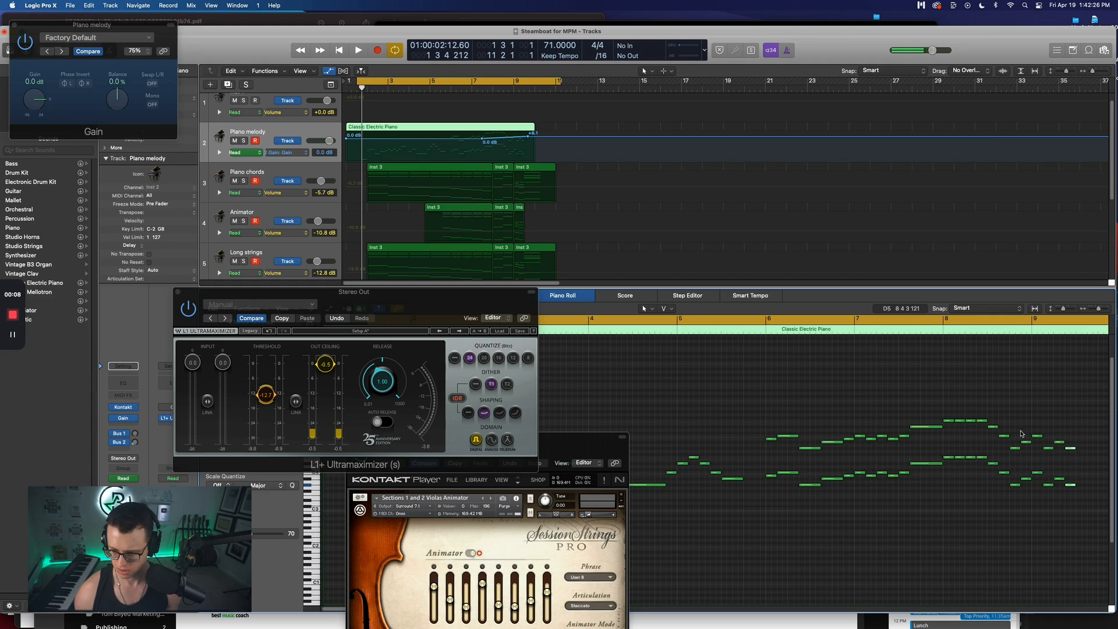
mouse_move(1075, 485)
mouse_down()
mouse_move(1109, 485)
mouse_move(1067, 485)
mouse_up()
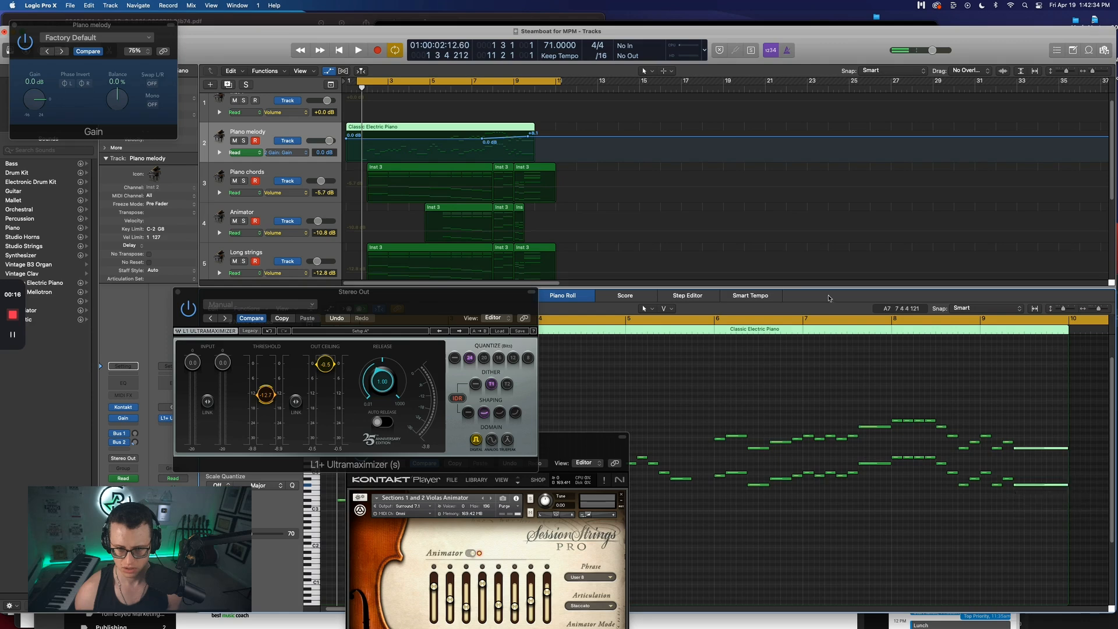
click(518, 83)
double_click(516, 88)
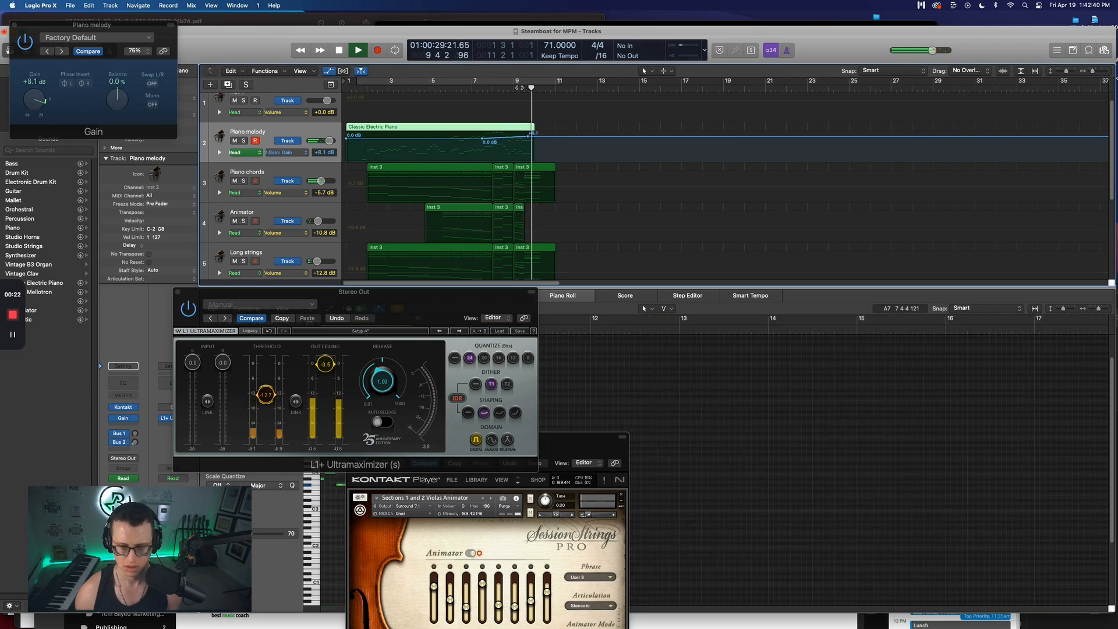
key(space)
Extend the end of the Piano melody region to 10 2 1 1 and close the L1+ Ultramaximizer window
key(e)
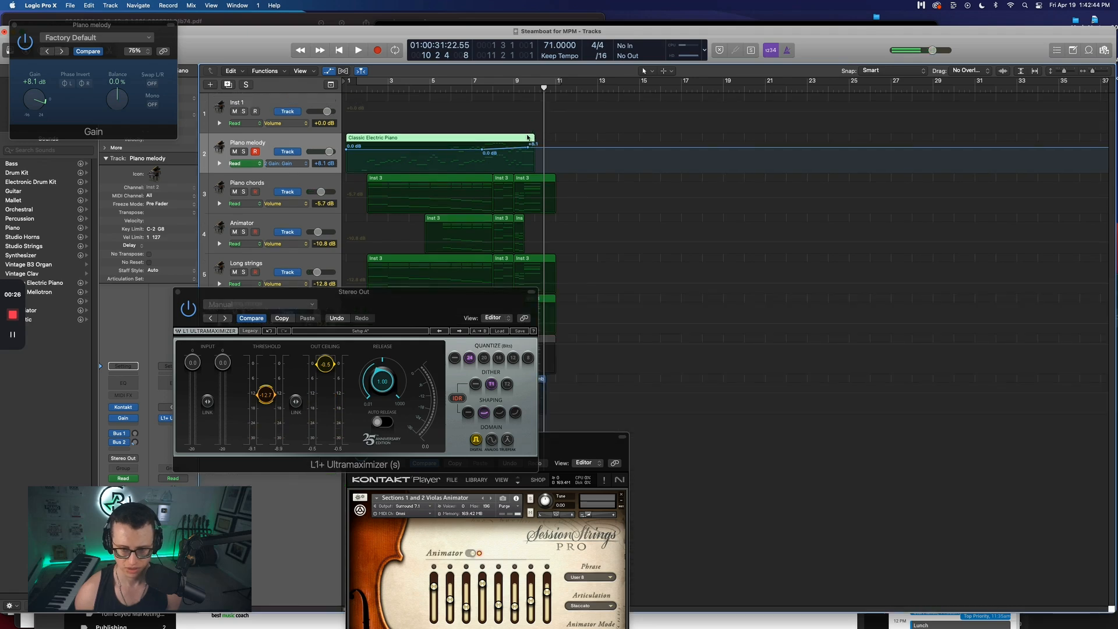
key(e)
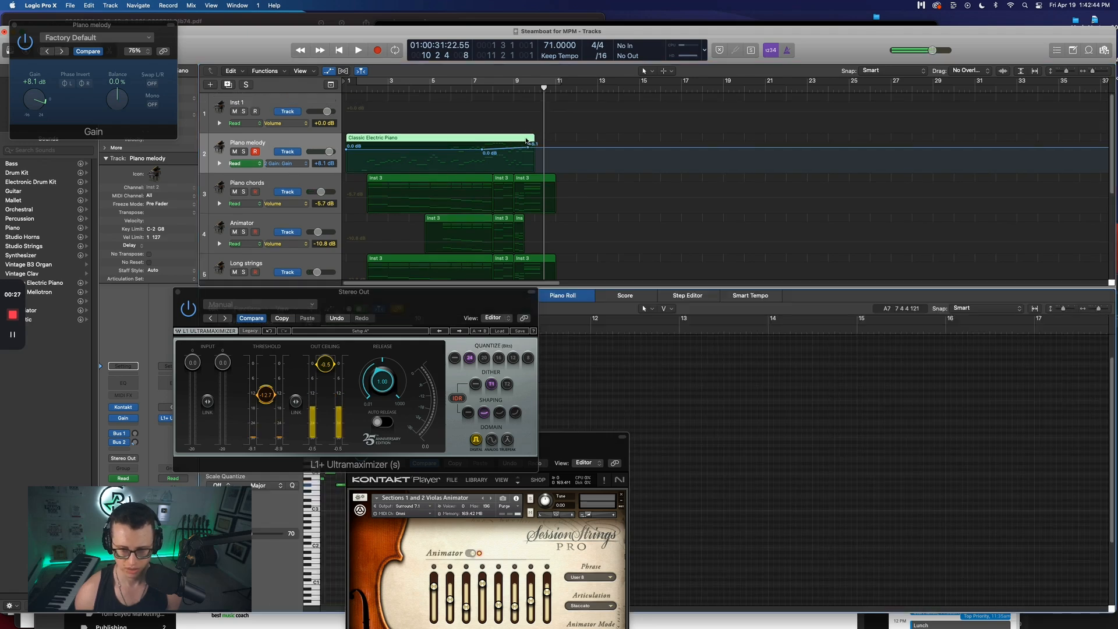
click(540, 86)
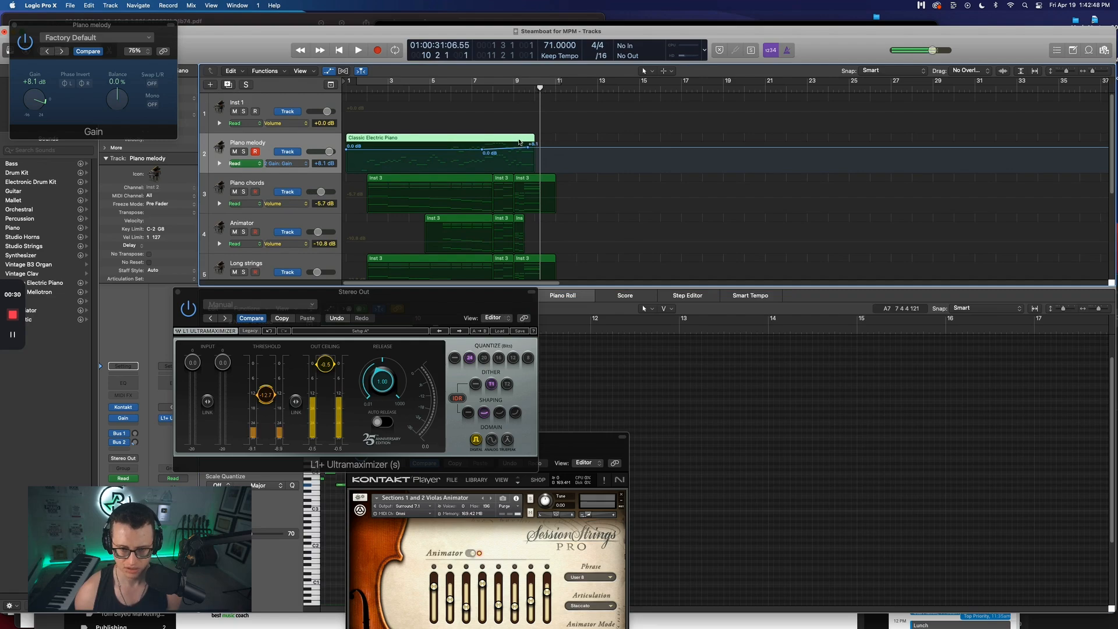
drag(534, 140, 529, 143)
key(e)
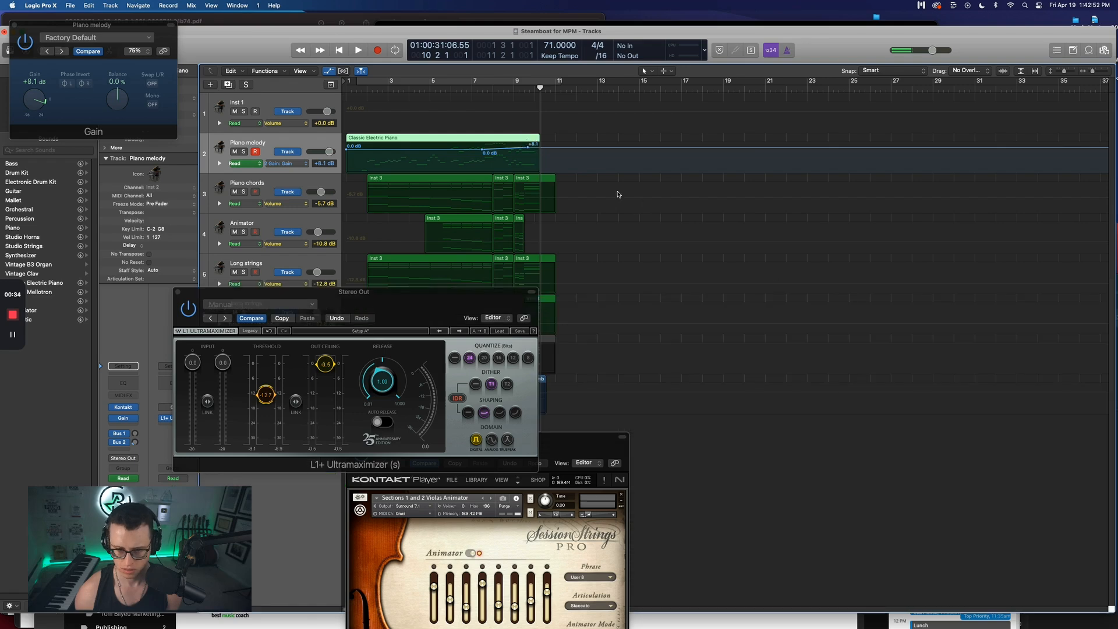
key(e)
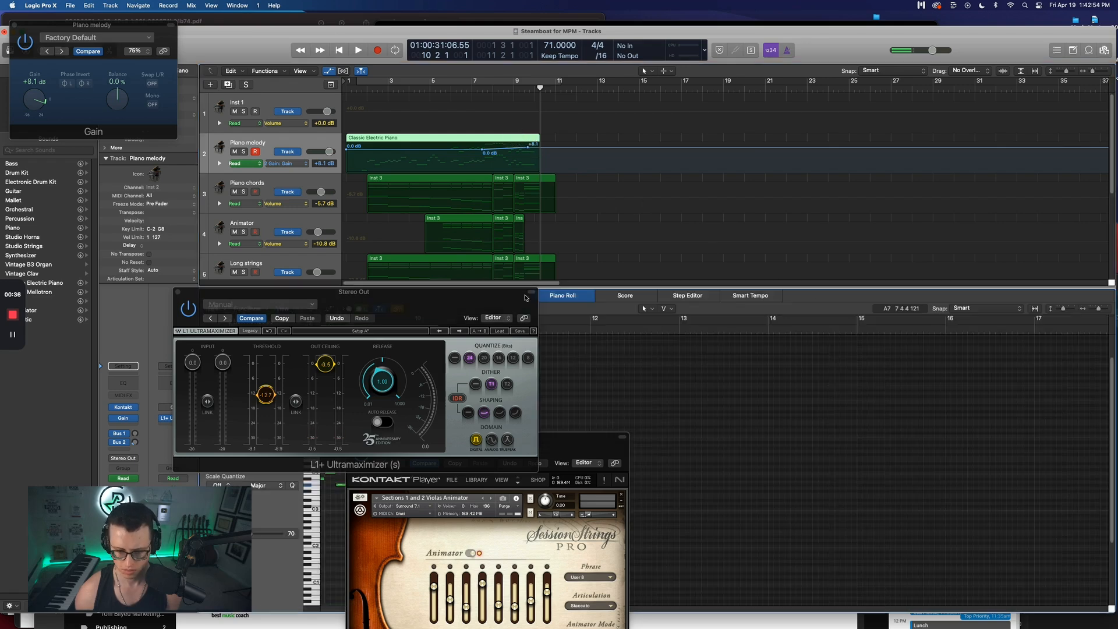
click(179, 293)
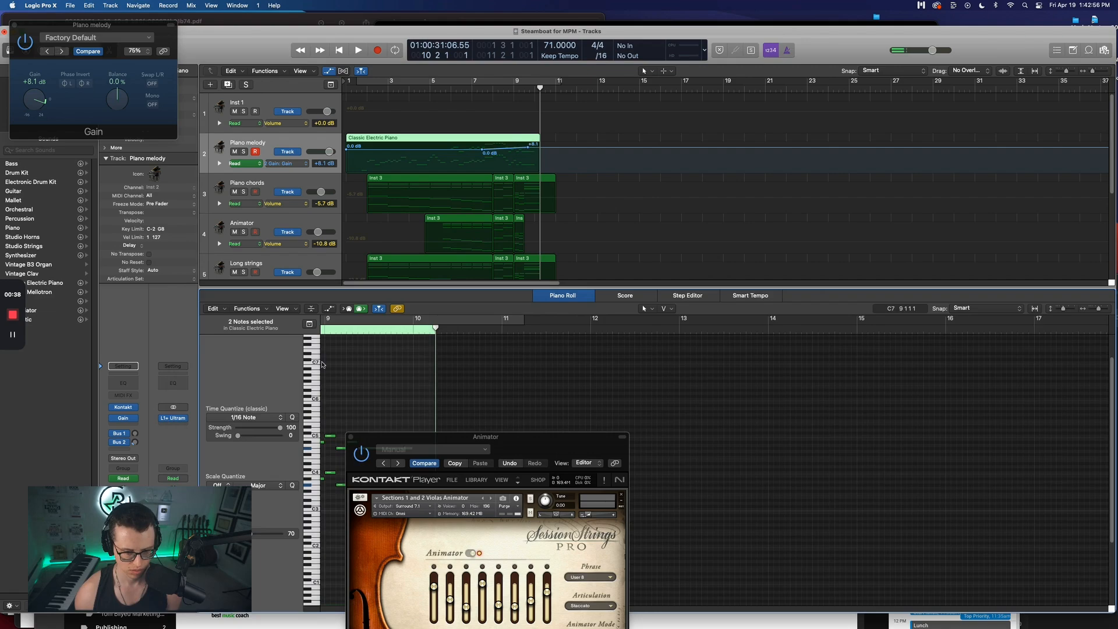
Lengthen the last two Piano melody notes to the region's end and drop the gain automation to -72.3 dB at about bar 10
click(351, 437)
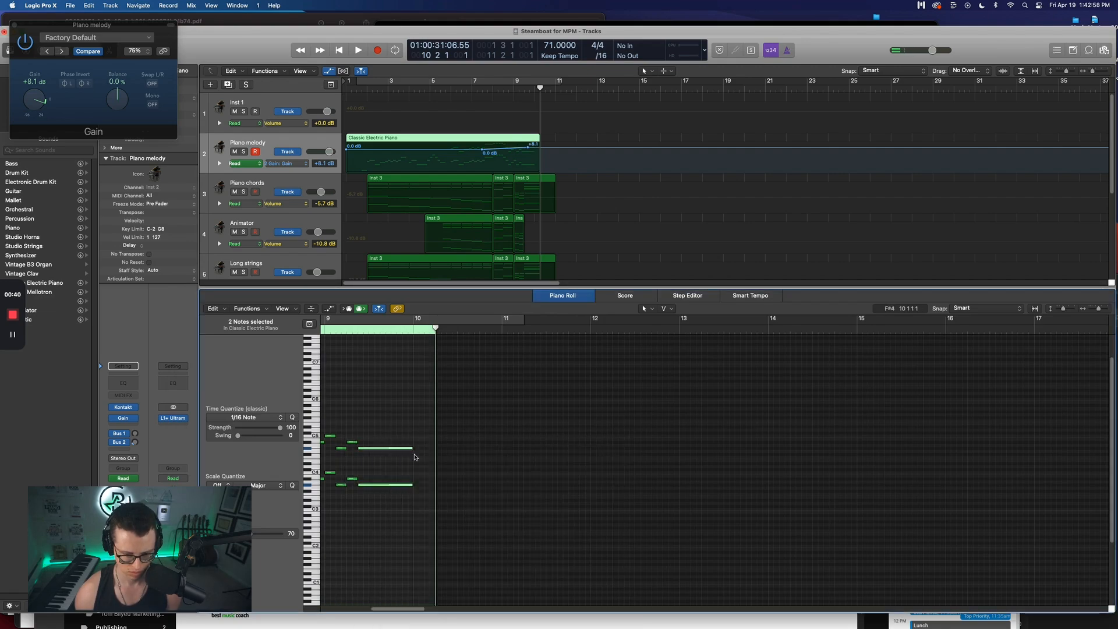
drag(412, 452, 434, 449)
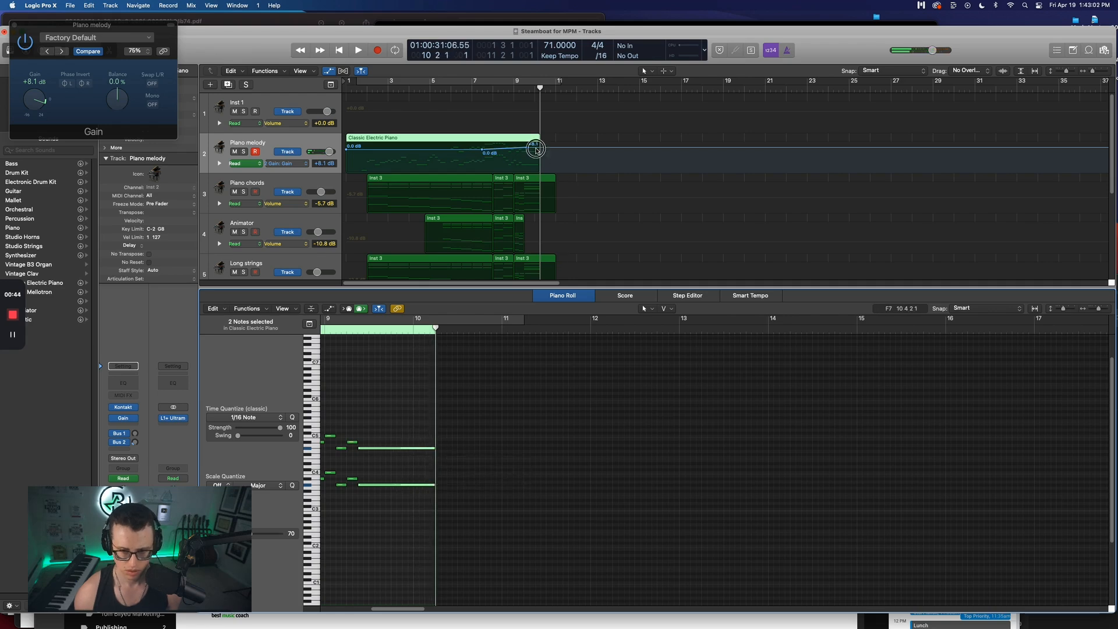
click(537, 150)
drag(537, 150, 537, 169)
click(531, 91)
key(space)
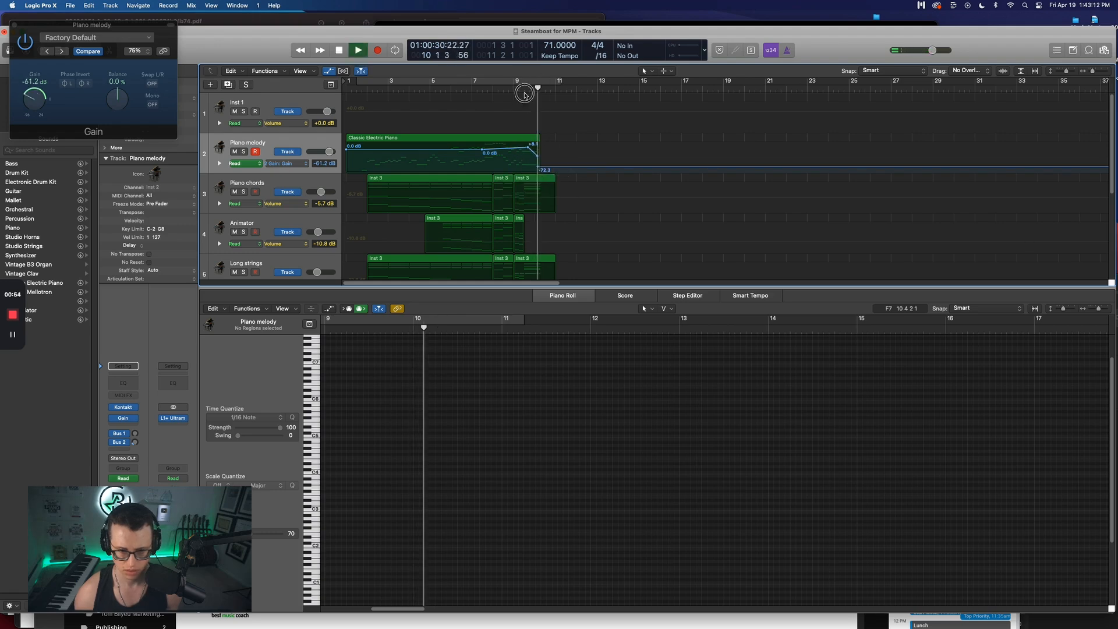
Delete the comp and the short recording after it from the Audio 1 track
scroll(508, 140, down, 5)
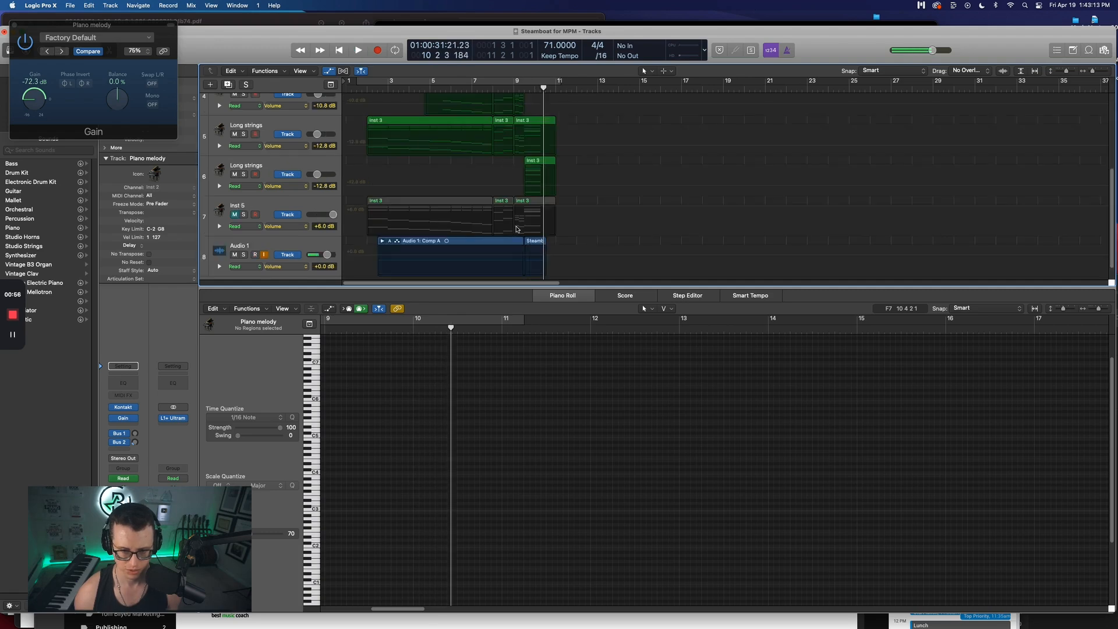
click(524, 226)
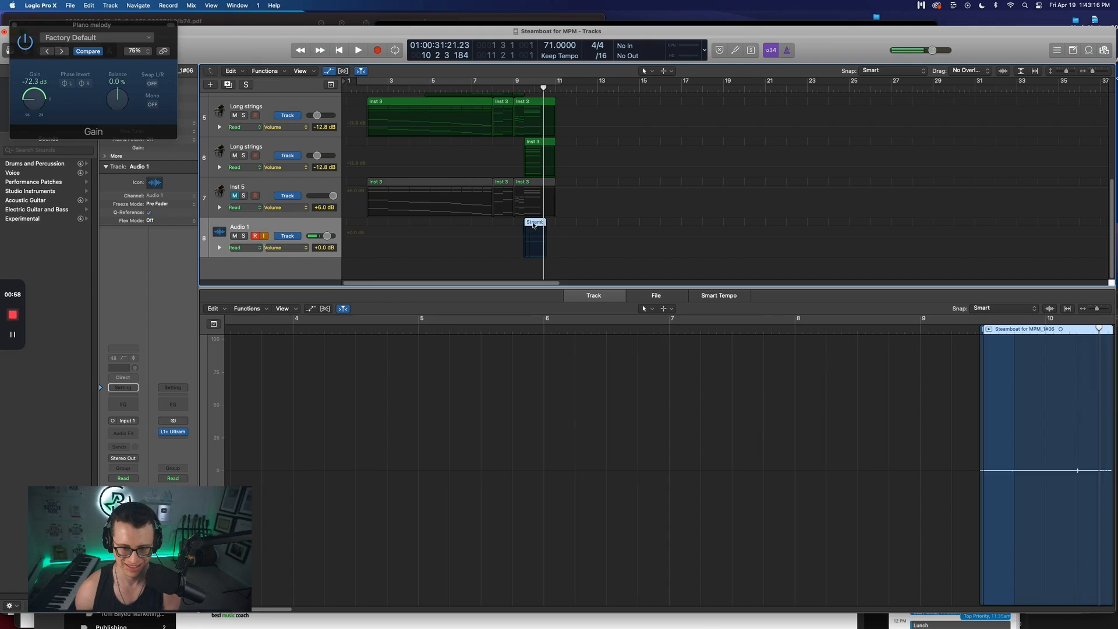
key(Delete)
click(549, 226)
scroll(527, 145, up, 4)
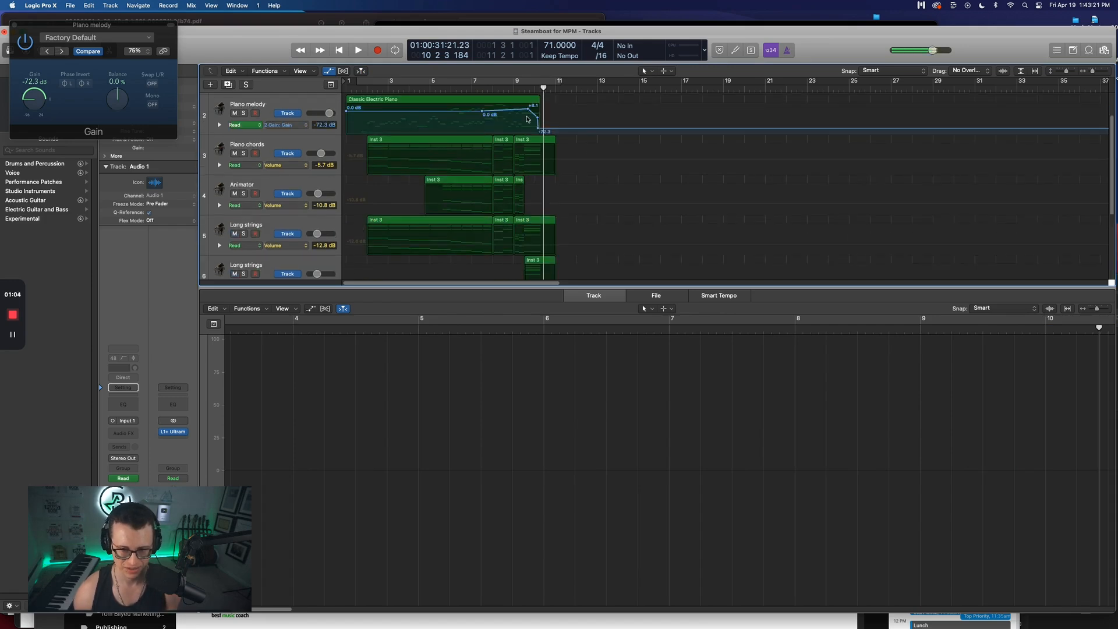
Replay the ending to check the melody's fade-out and save the project
key(space)
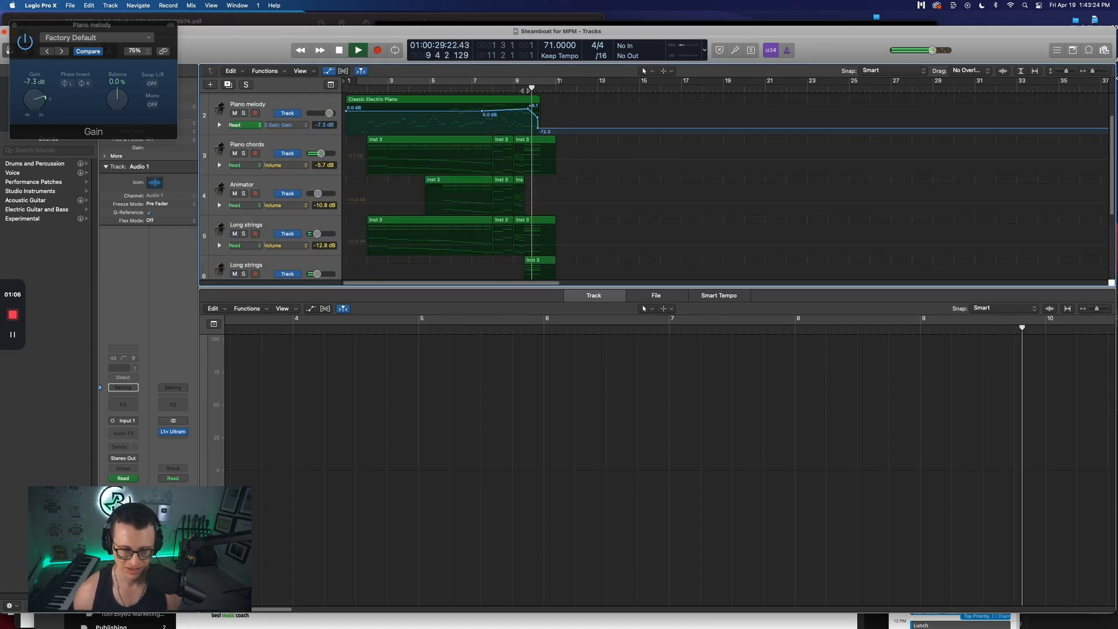
key(space)
key(super+s)
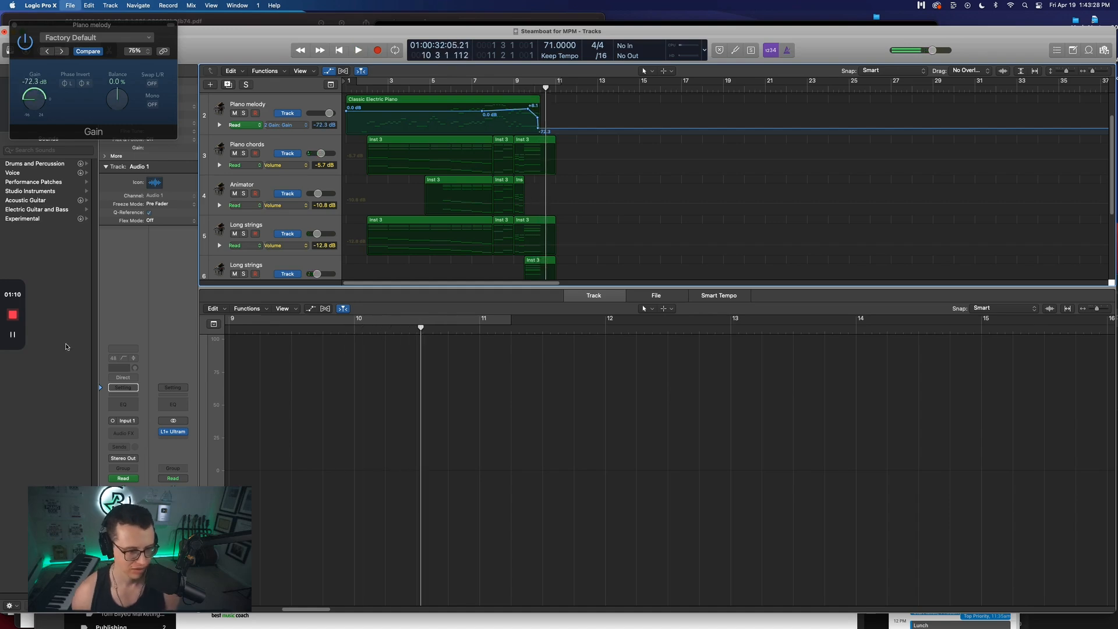
Expand the client's 1:50 PM feedback message in the "Orchestral Arrangement?" e-mail thread to read it, and return to Logic Pro
click(12, 315)
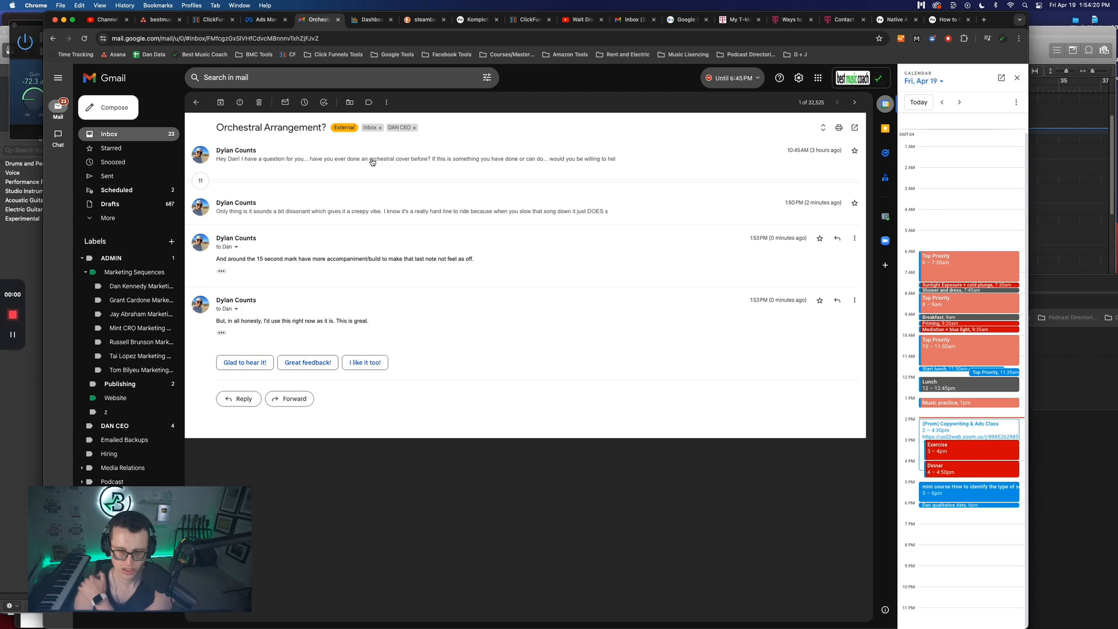
click(259, 212)
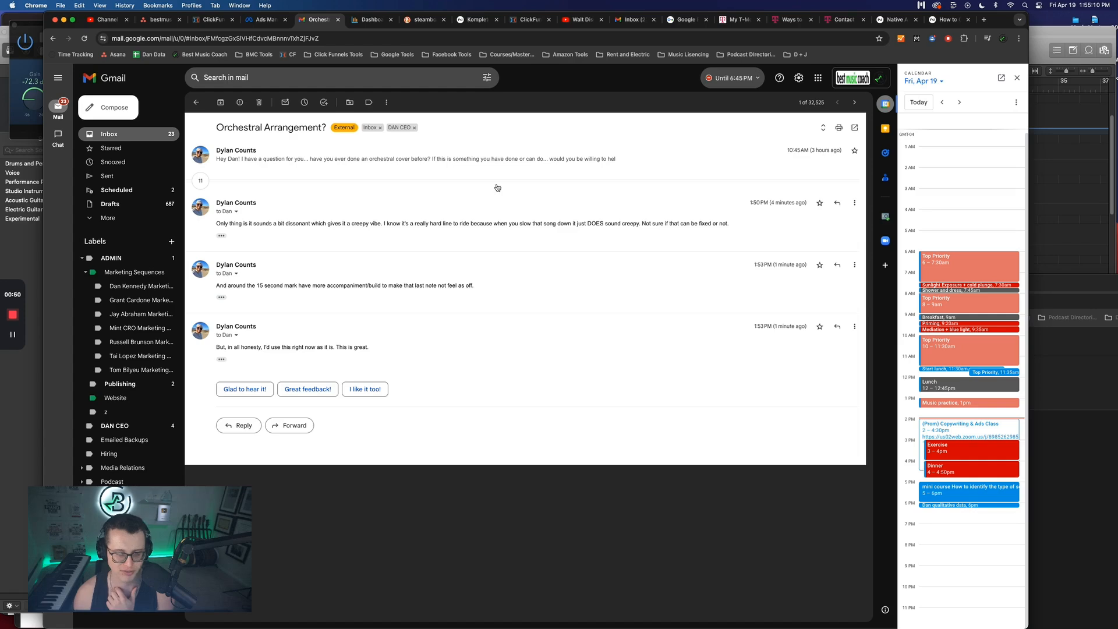
mouse_move(1110, 242)
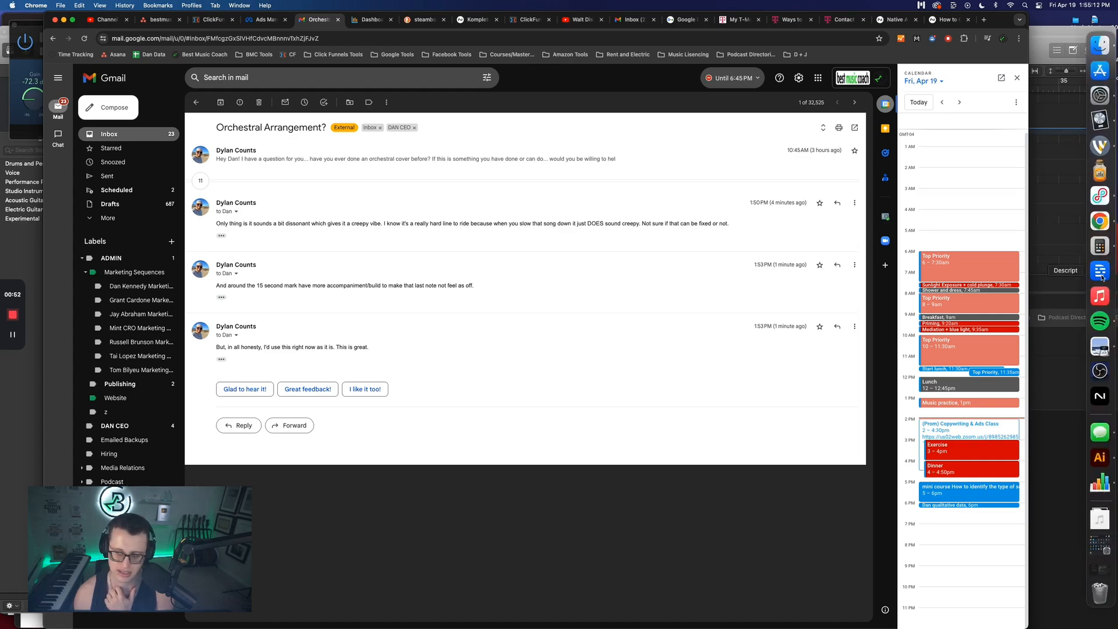
click(1100, 120)
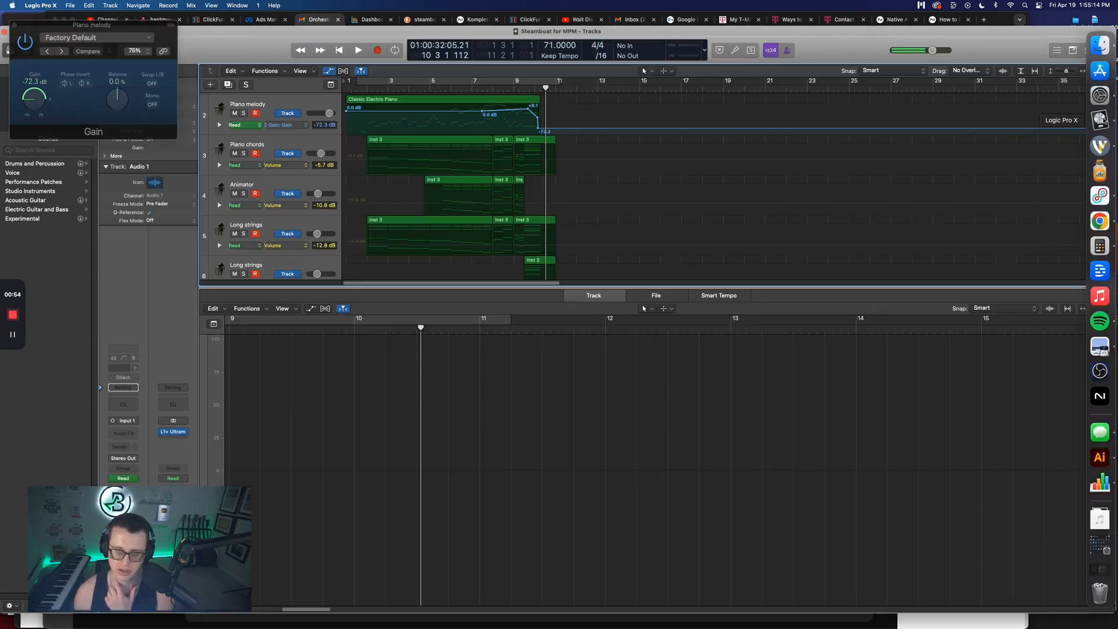
Play the arrangement twice from bar 5 to check the passage up to about bar 6
drag(452, 87, 431, 90)
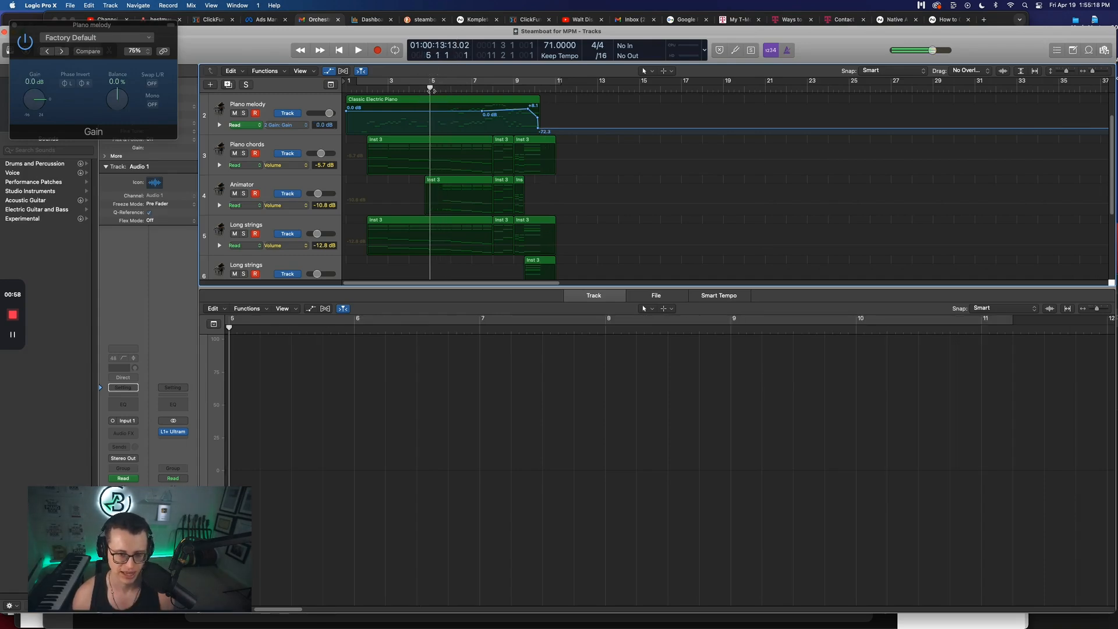
key(space)
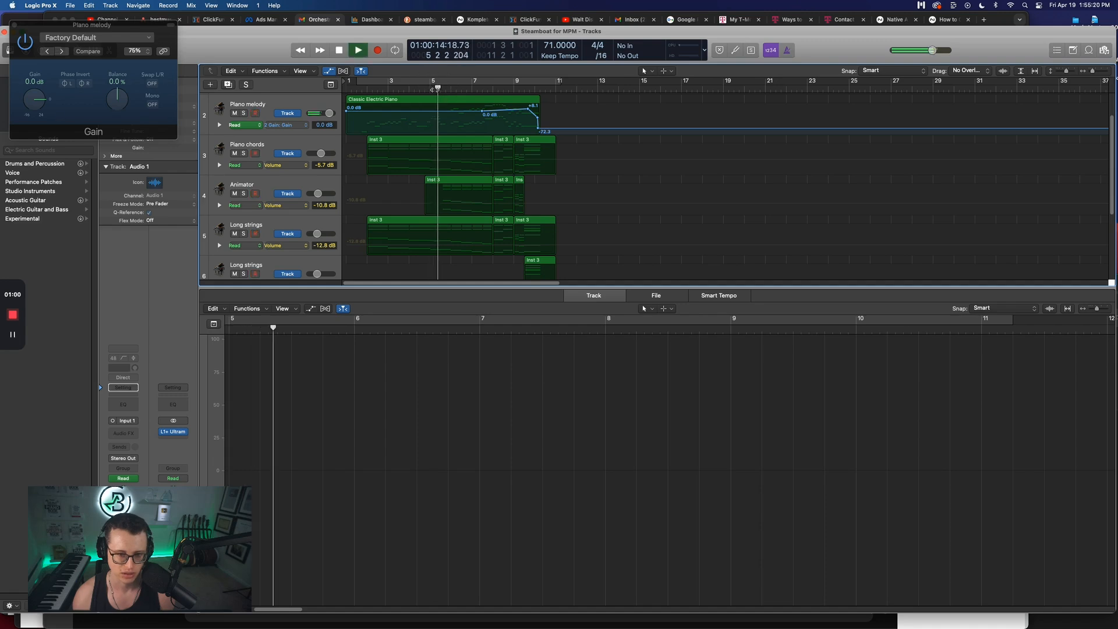
click(430, 89)
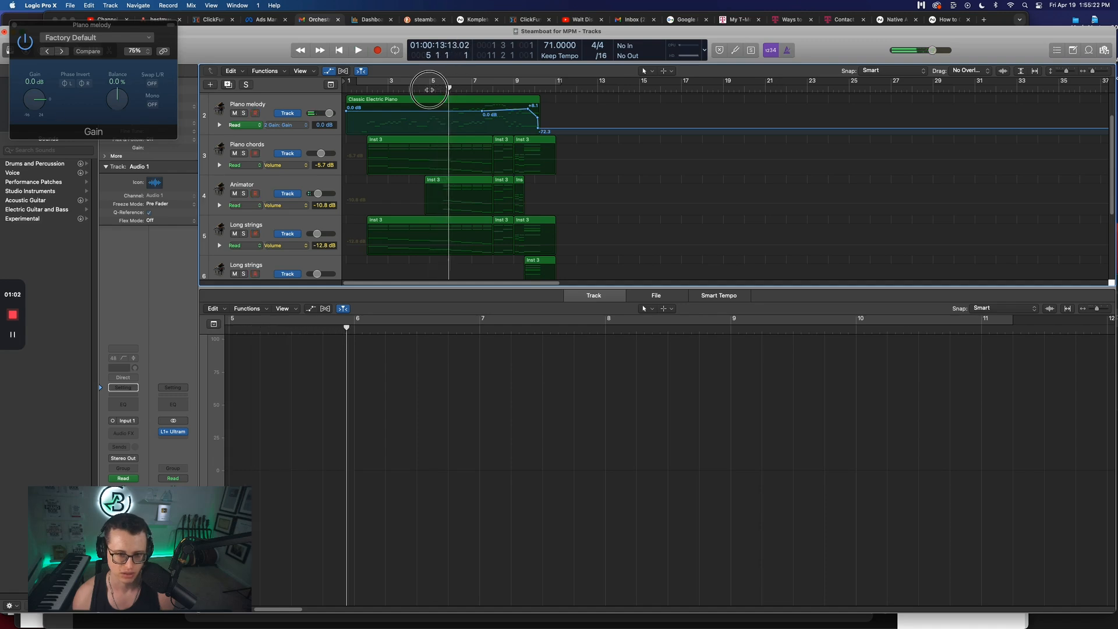
key(space)
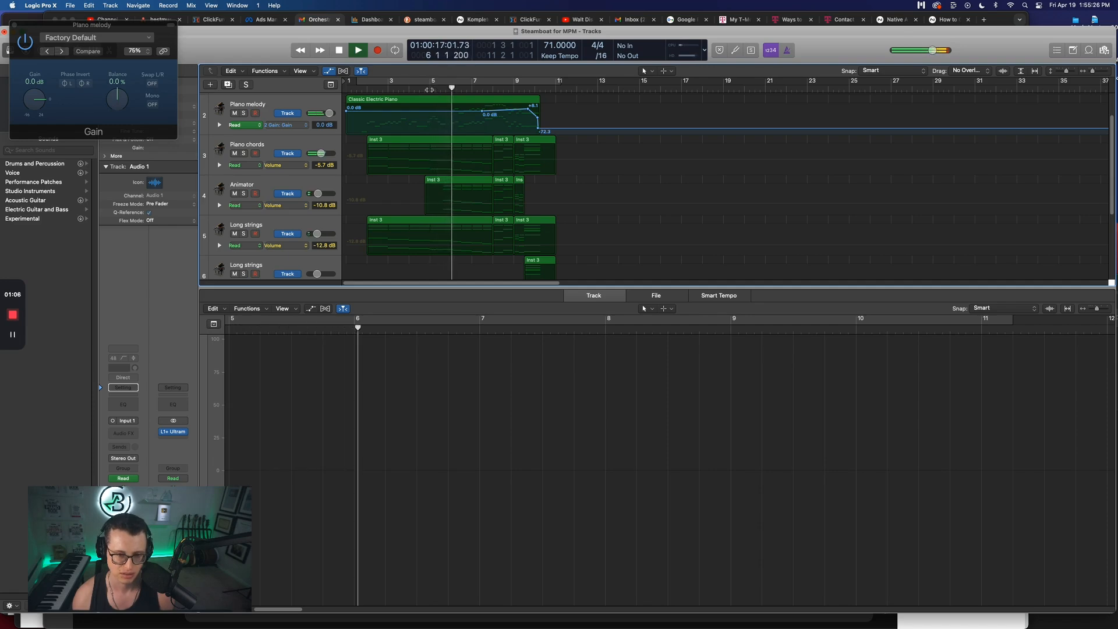
key(space)
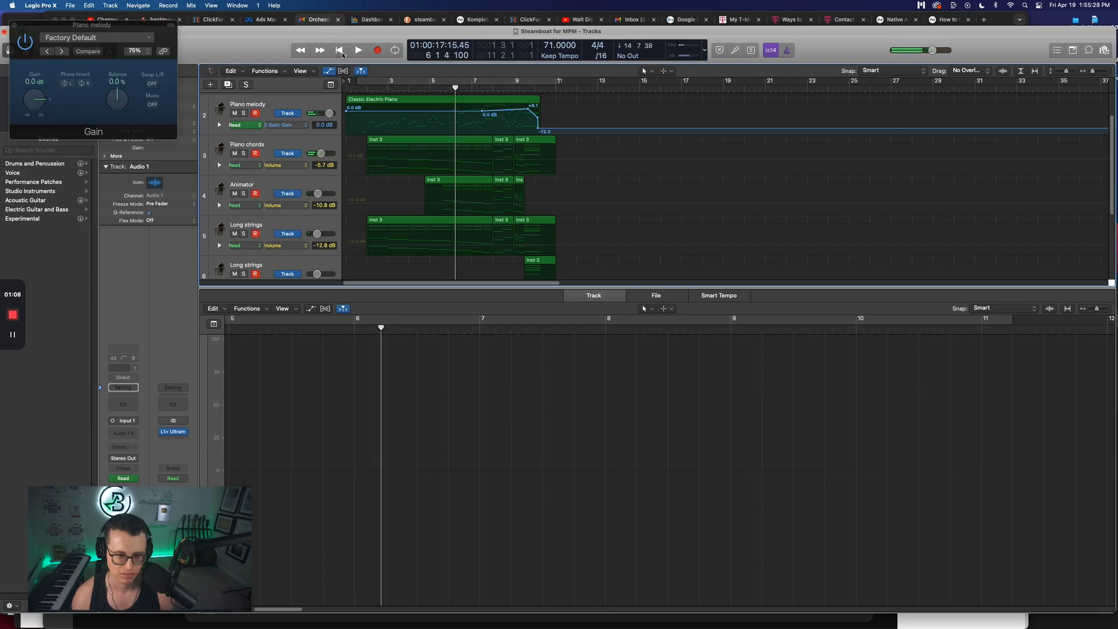
Play the opening from the start of the project, and again from just before bar 2
click(339, 50)
key(space)
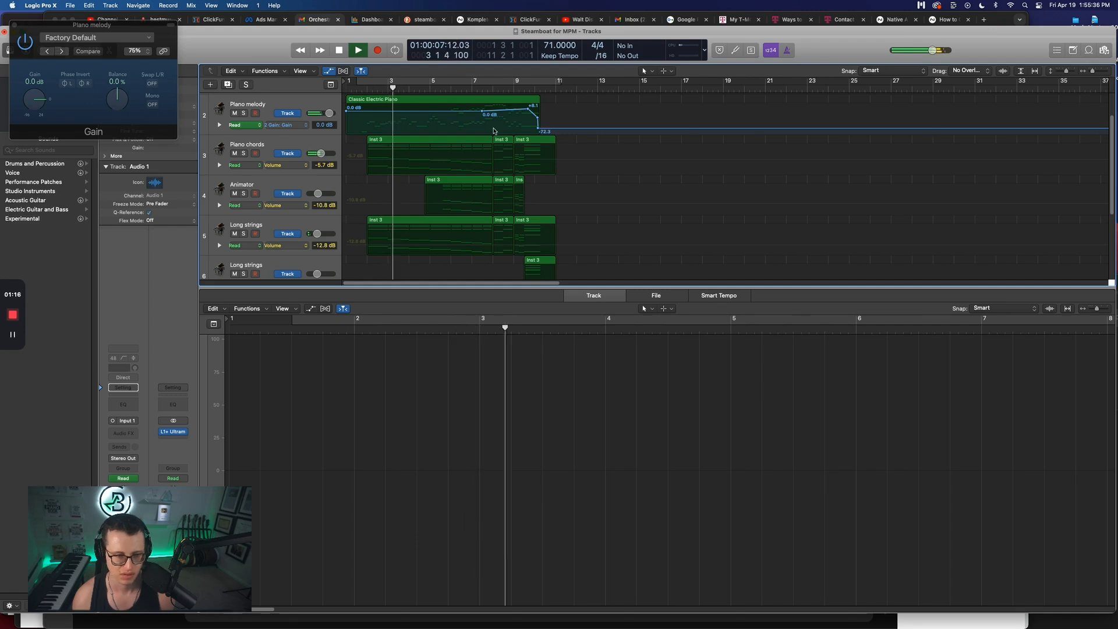
key(space)
click(360, 88)
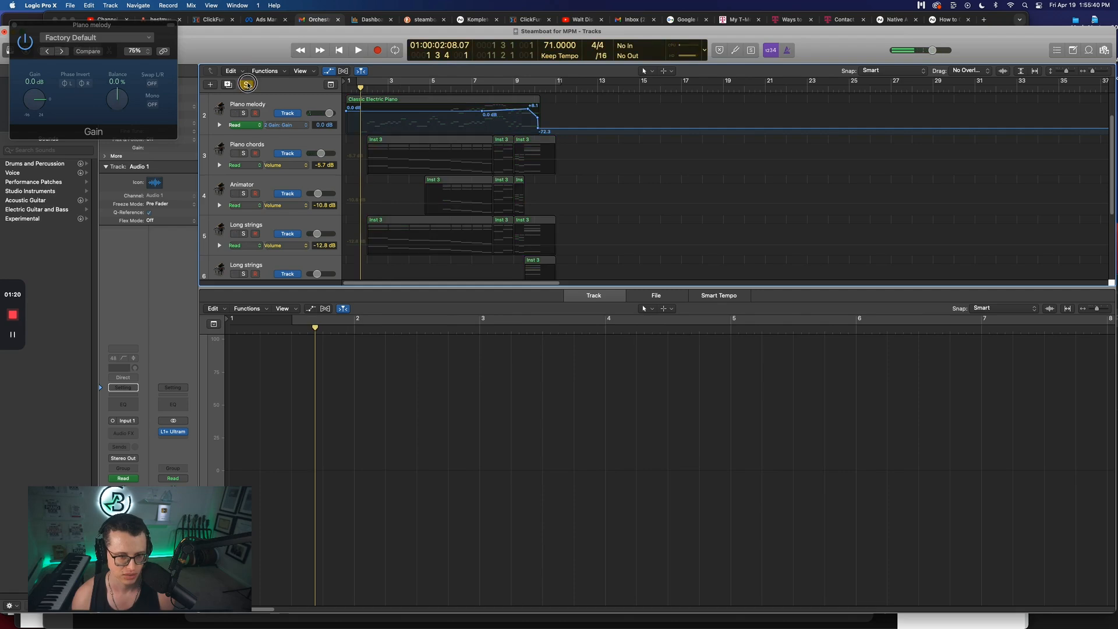
key(space)
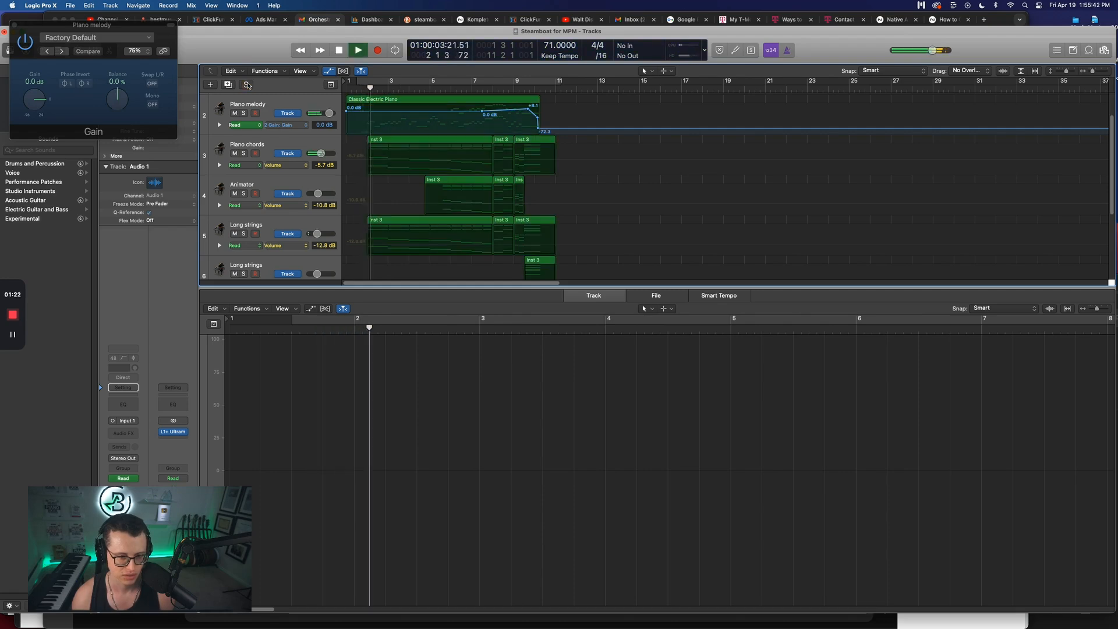
key(space)
Display the Piano chords notes, listen through bar 3, and save the project
click(309, 147)
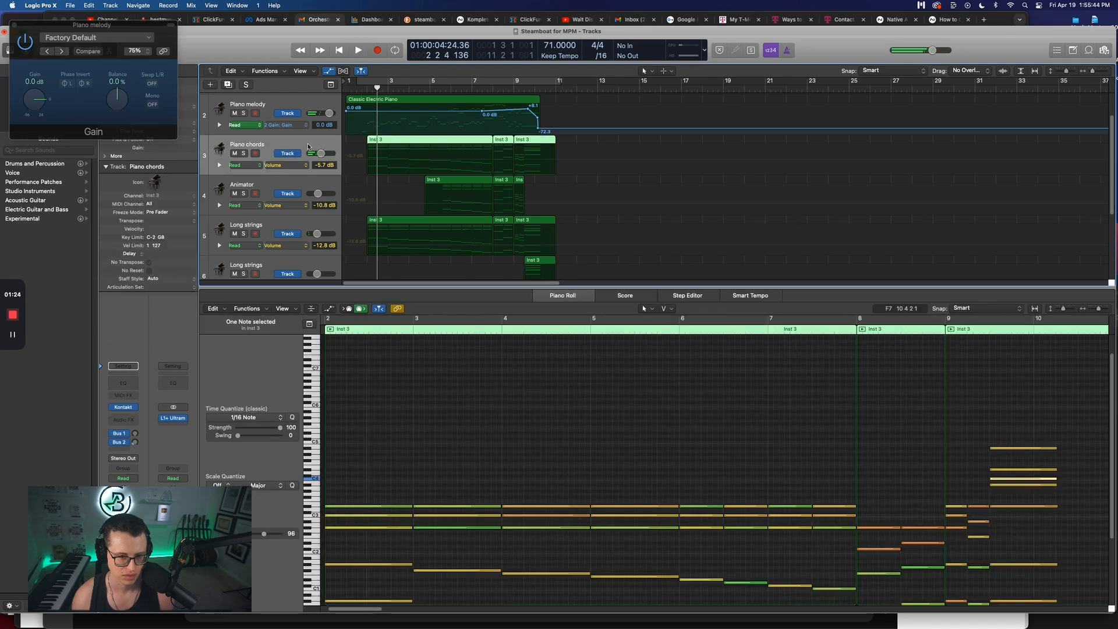
click(325, 330)
key(space)
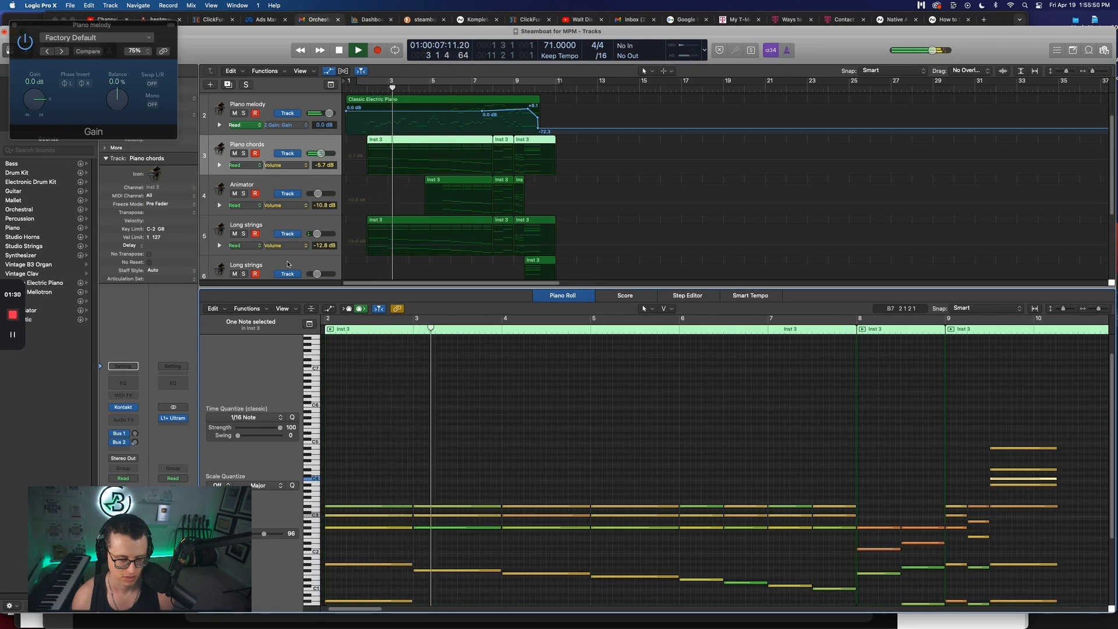
key(space)
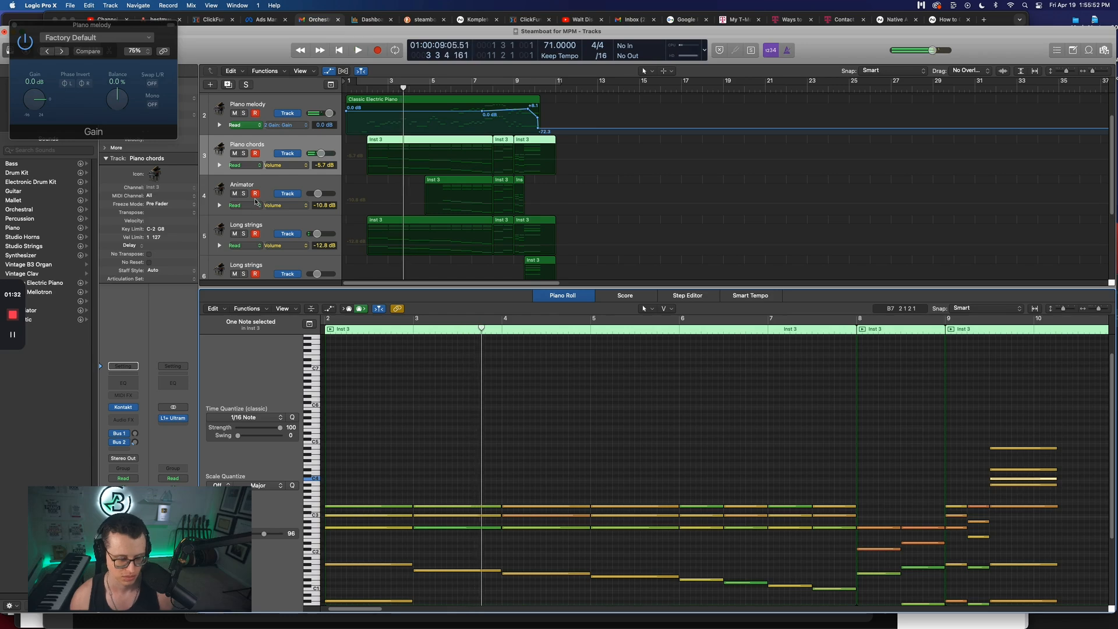
key(super+s)
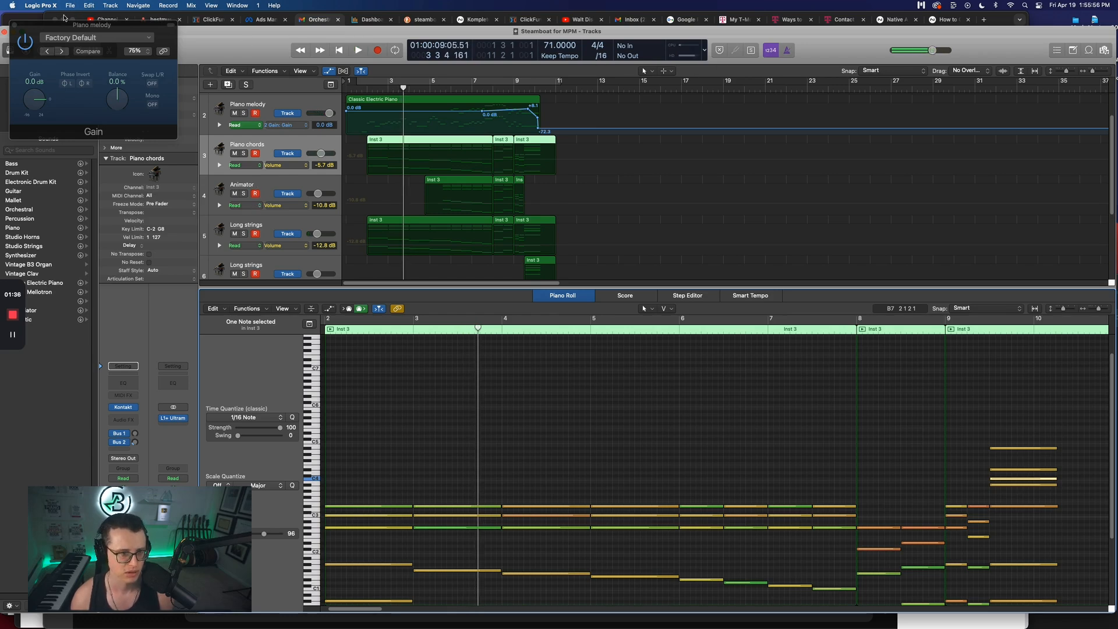
Close the unneeded background apps Spotify, Numbers, Calculator and Preview
mouse_move(1113, 196)
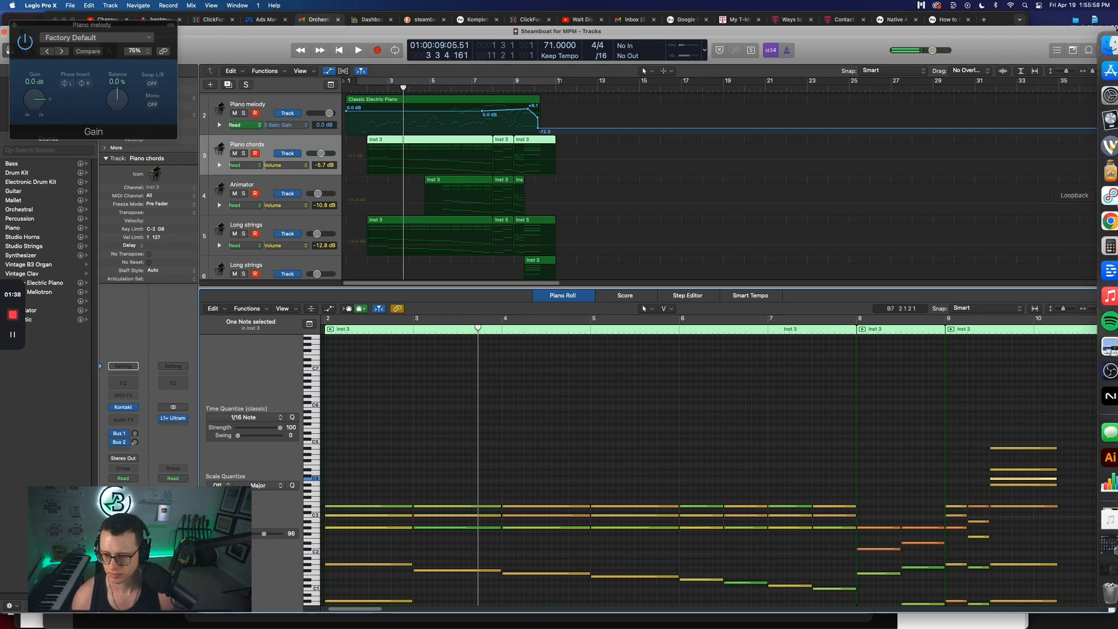
right_click(1103, 318)
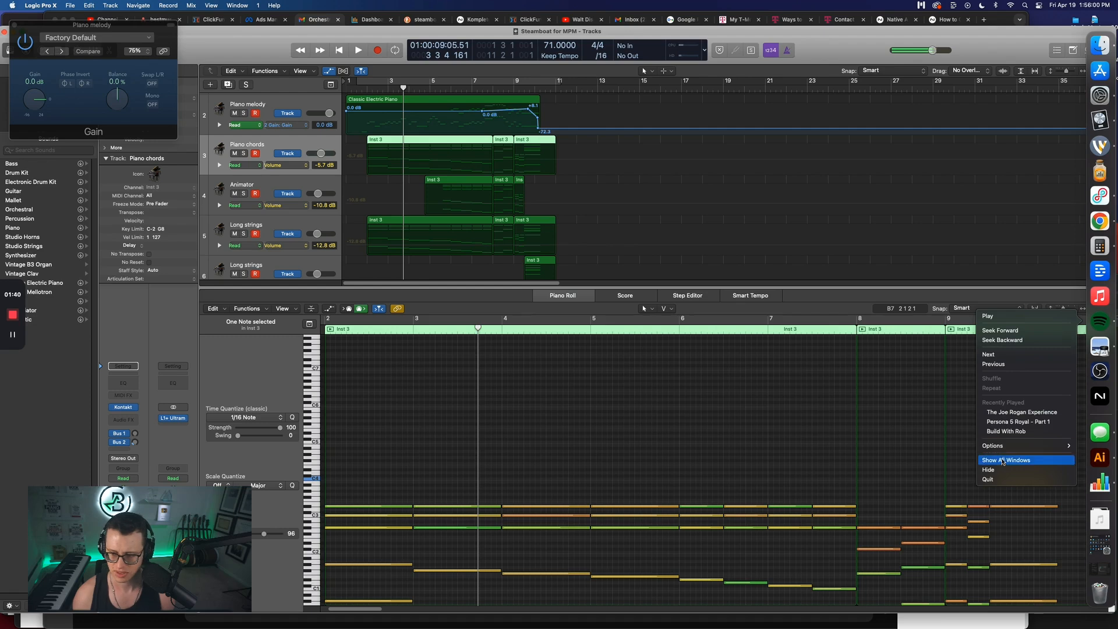
click(988, 469)
right_click(1096, 487)
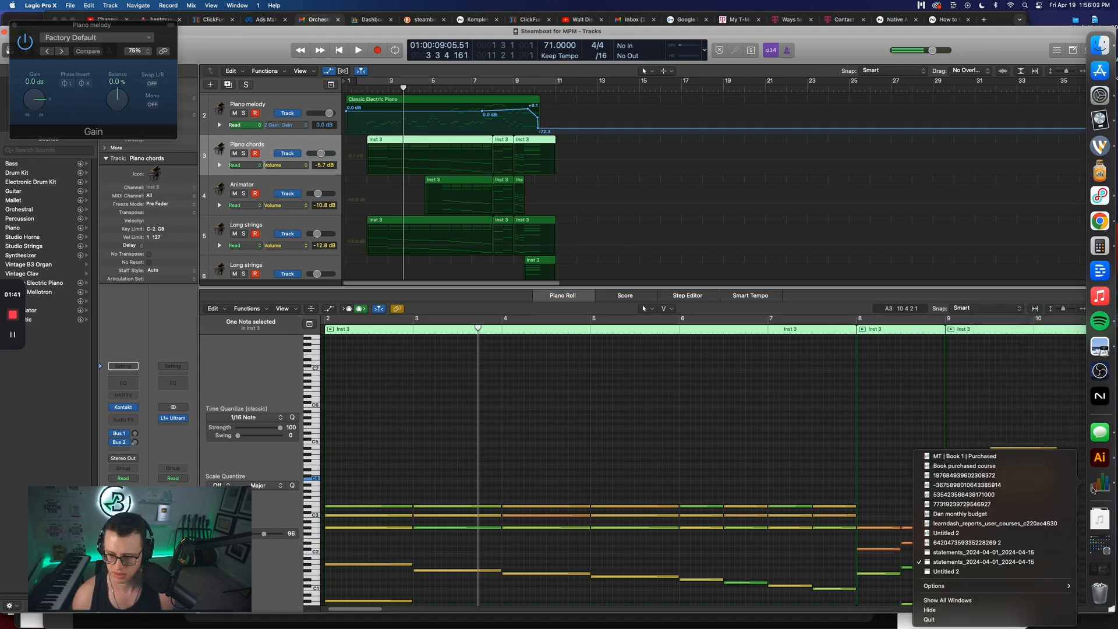
click(968, 620)
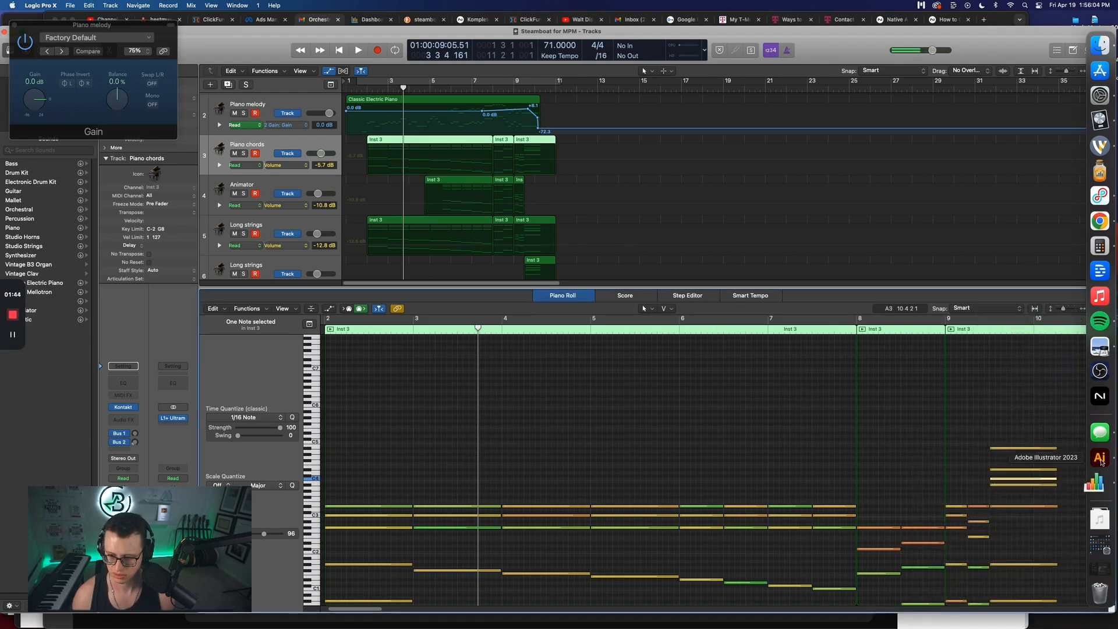
right_click(1102, 245)
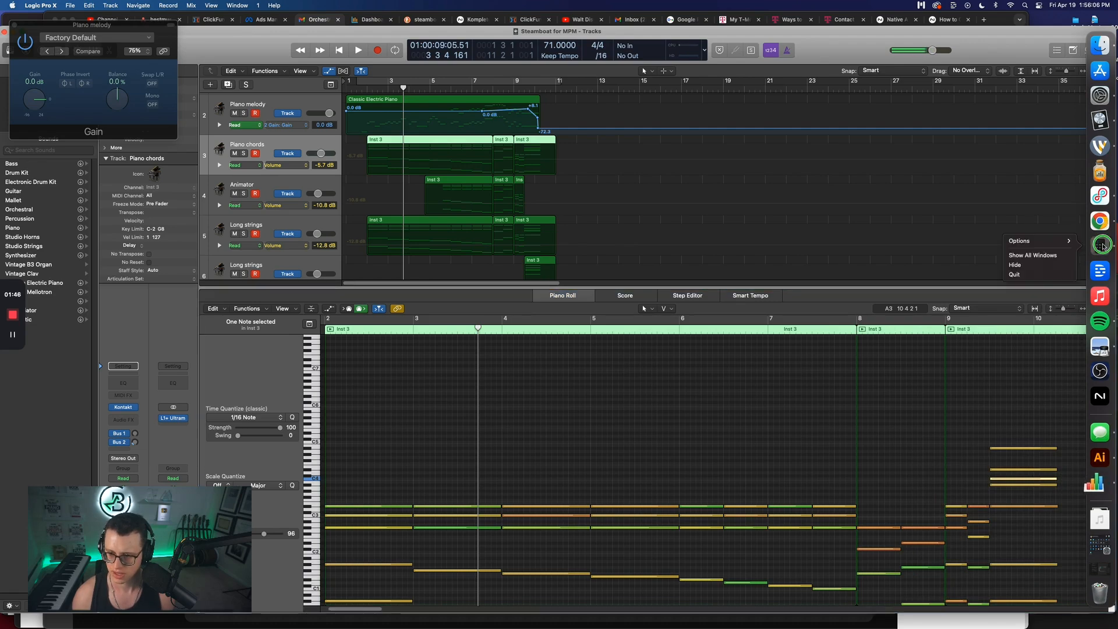
click(1048, 279)
right_click(1099, 345)
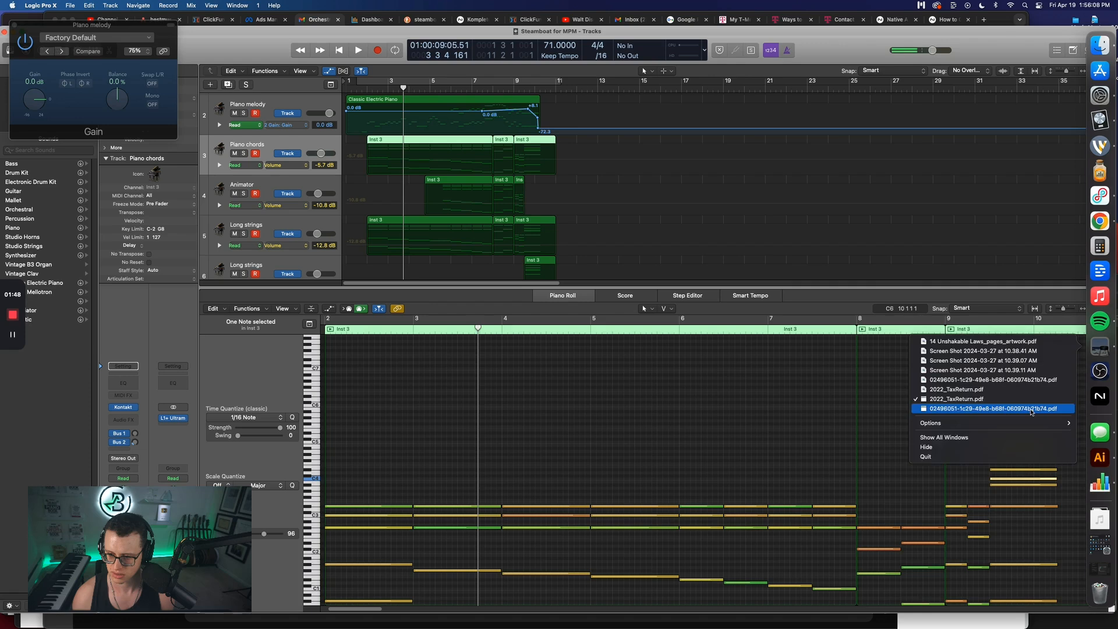
click(972, 456)
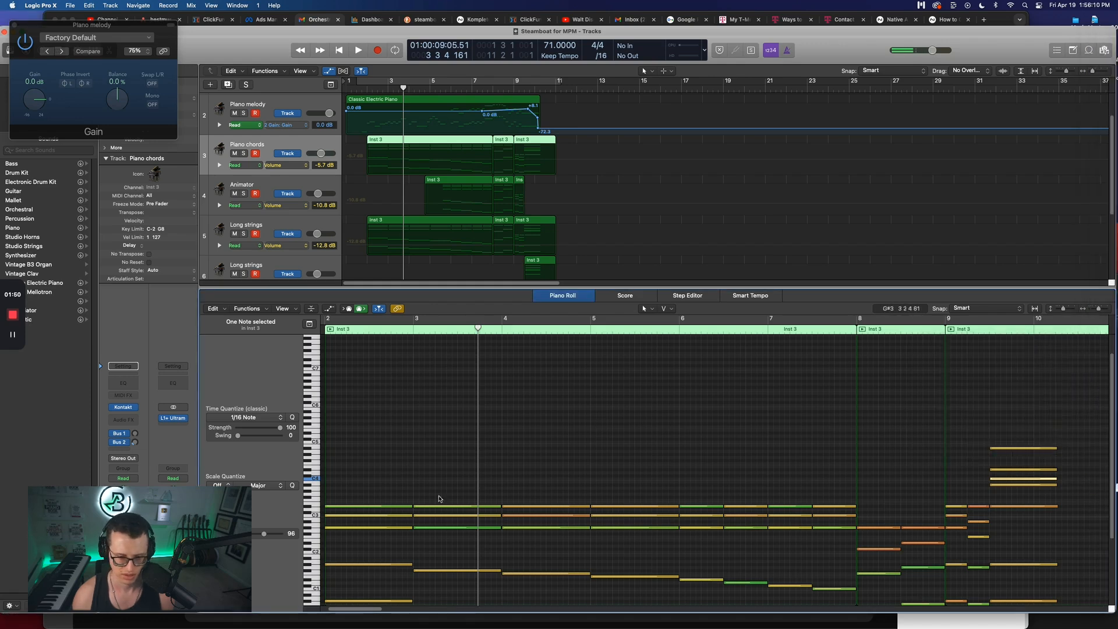
Audition the top note of the Piano chords' first chord at bar 2 and clear the region selection
click(386, 506)
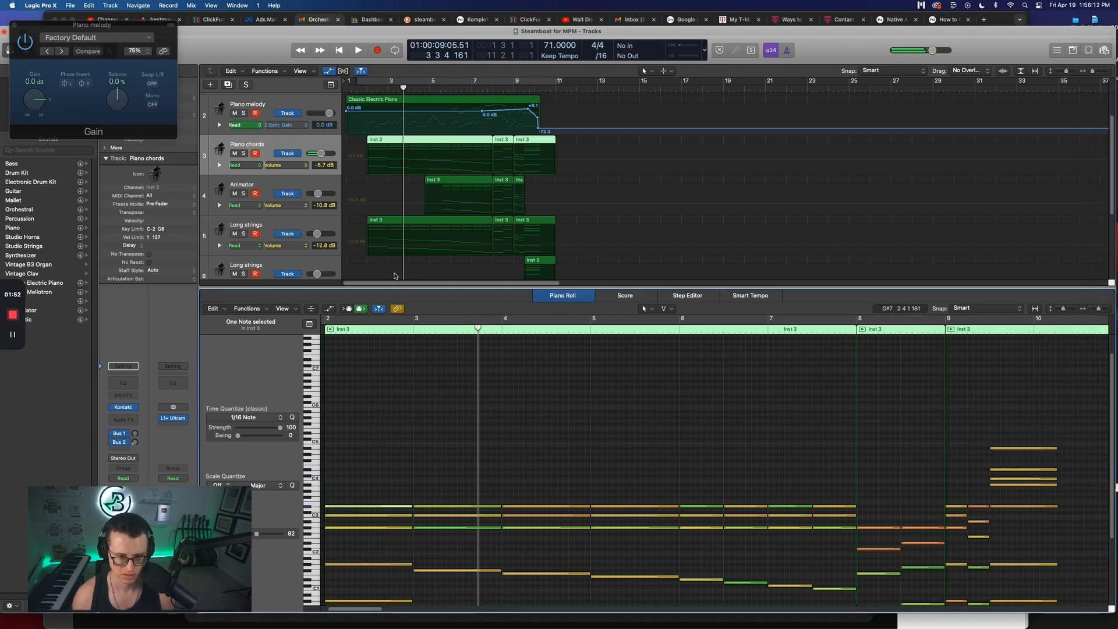
click(390, 162)
click(389, 248)
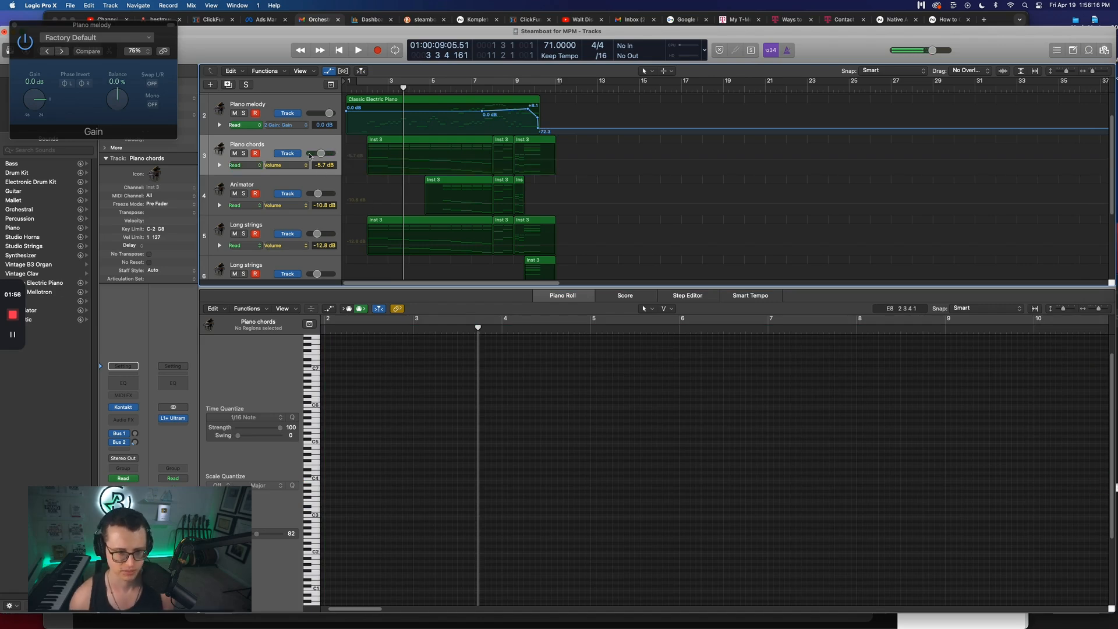
Hide the track automation and play the arrangement from bar 2
key(comma)
key(comma)
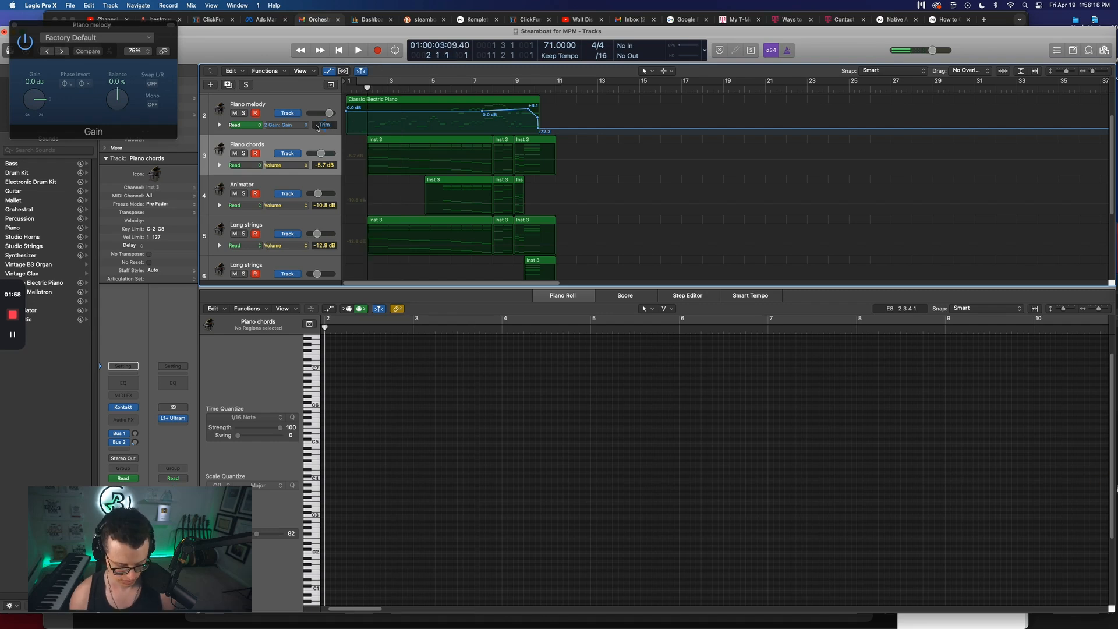
key(a)
key(space)
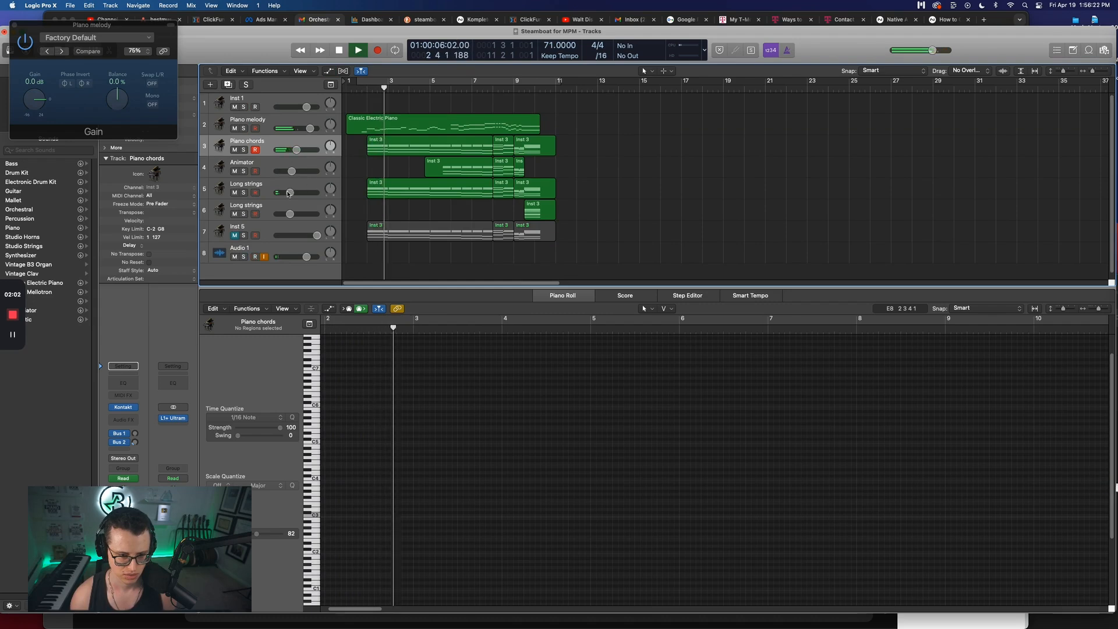
Play the arrangement and solo the first Long strings track to hear it alone
key(space)
key(space)
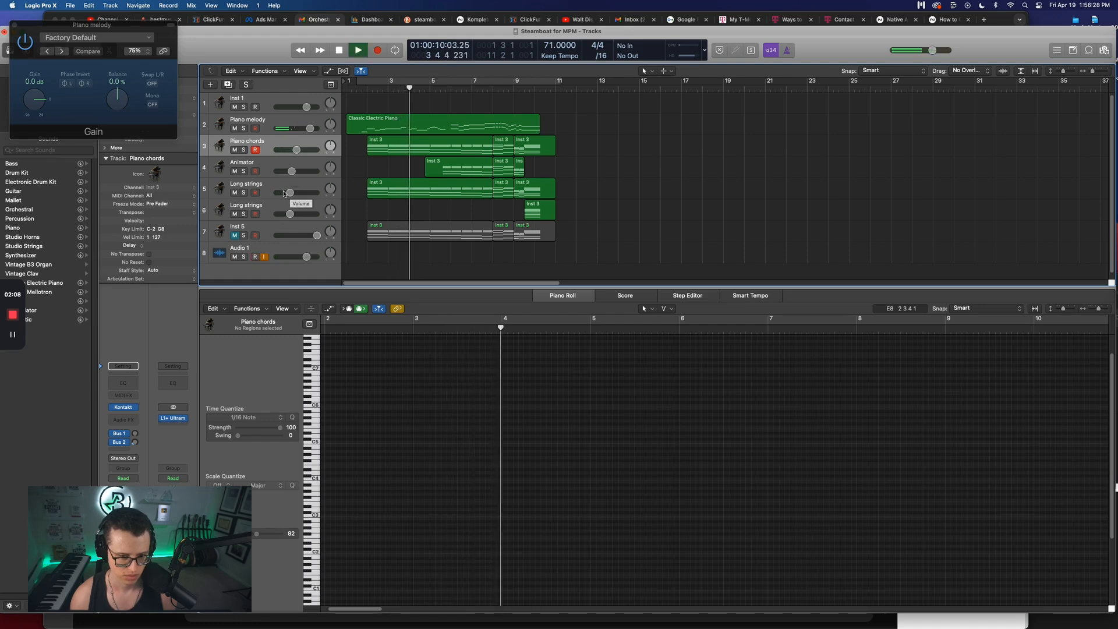
click(244, 193)
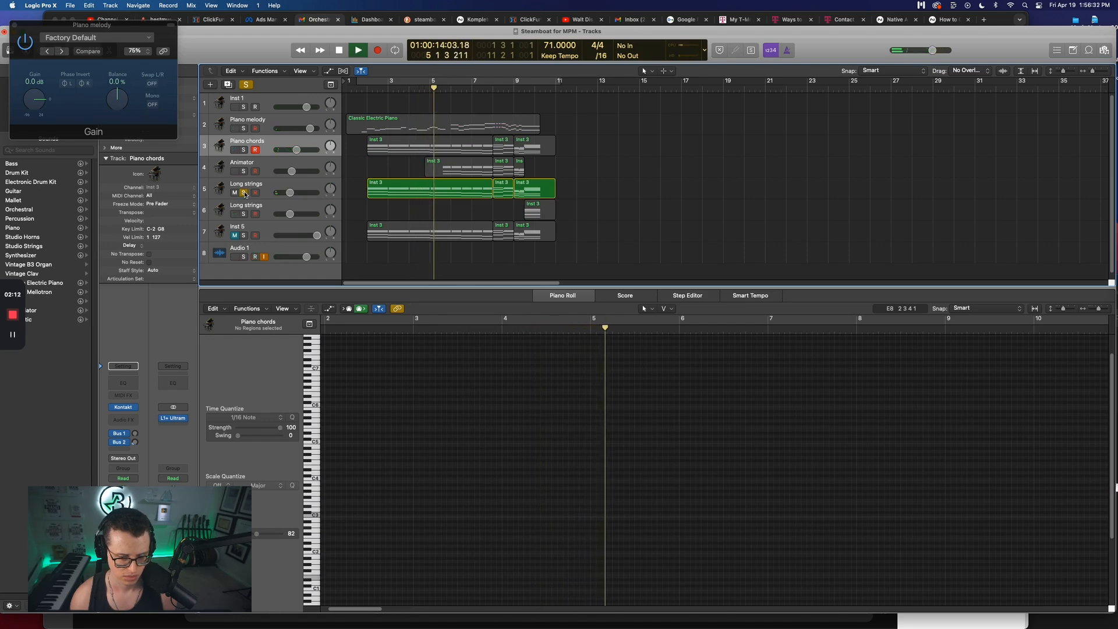
click(13, 335)
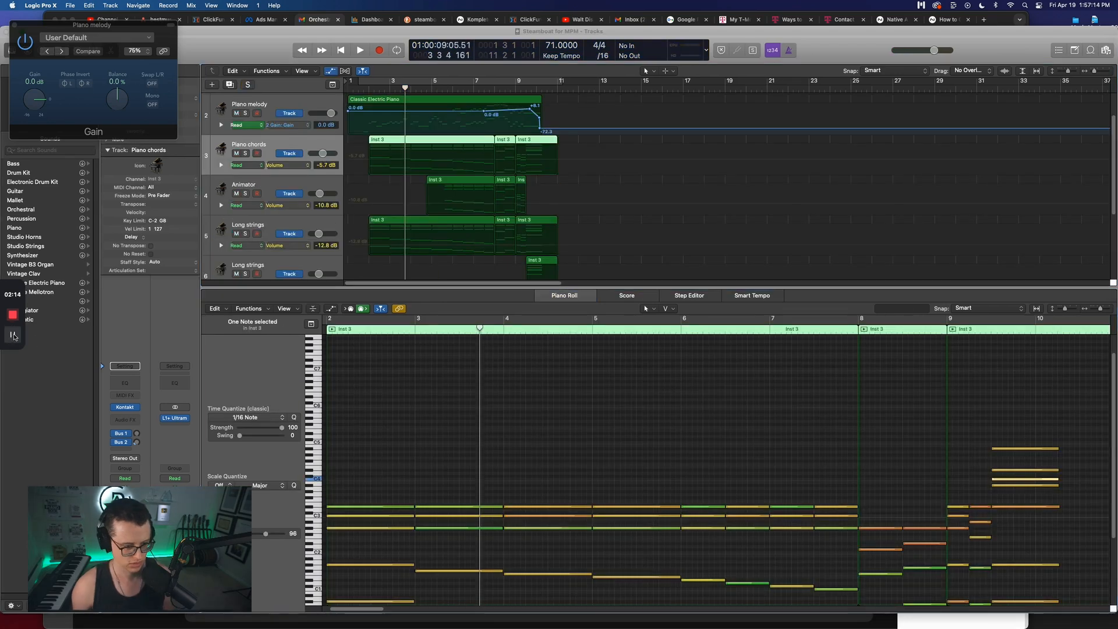
Select the Audio 1 track, hide the track automation and play the arrangement from bar 3
scroll(258, 250, down, 4)
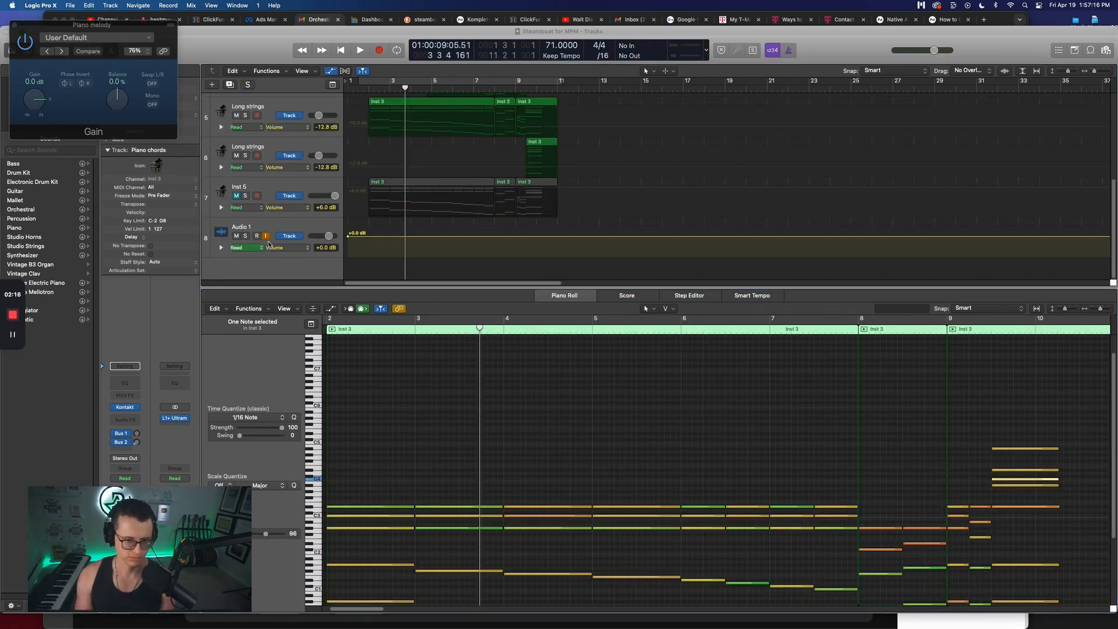
click(267, 225)
key(super+Up)
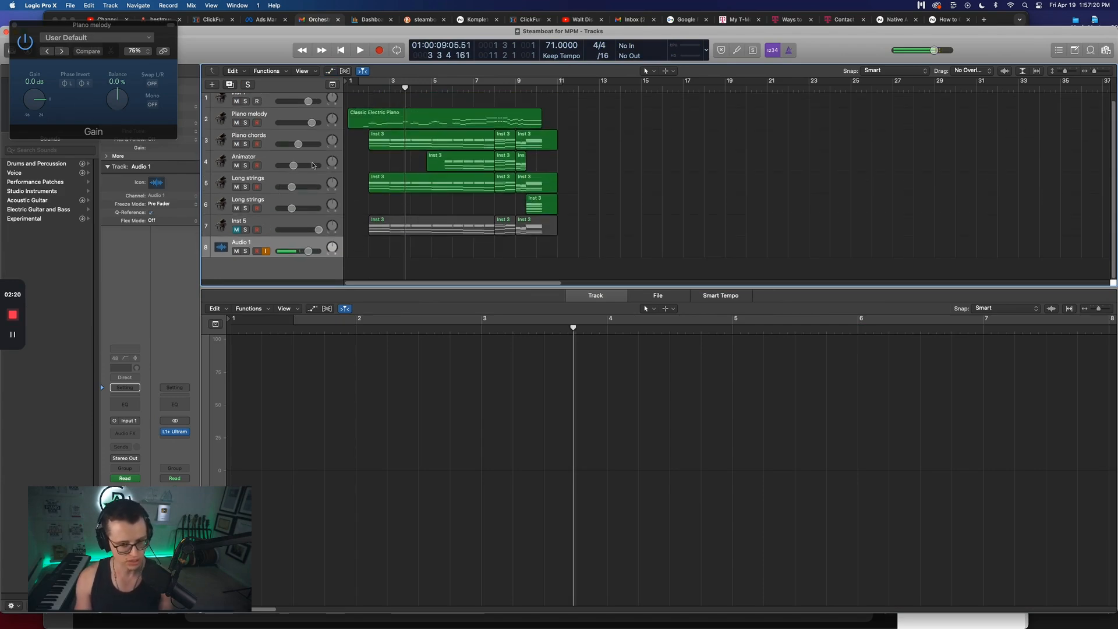
key(space)
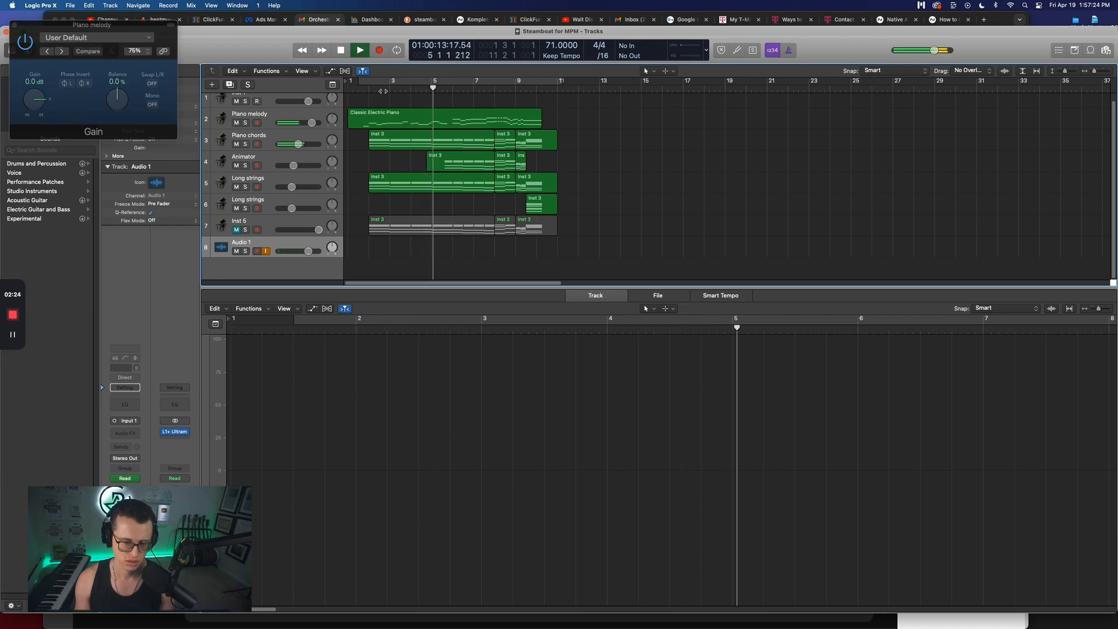
Raise the first Long strings track's volume during playback and replay the arrangement from bar 2
mouse_move(290, 184)
mouse_down()
mouse_move(349, 186)
mouse_move(313, 185)
mouse_up()
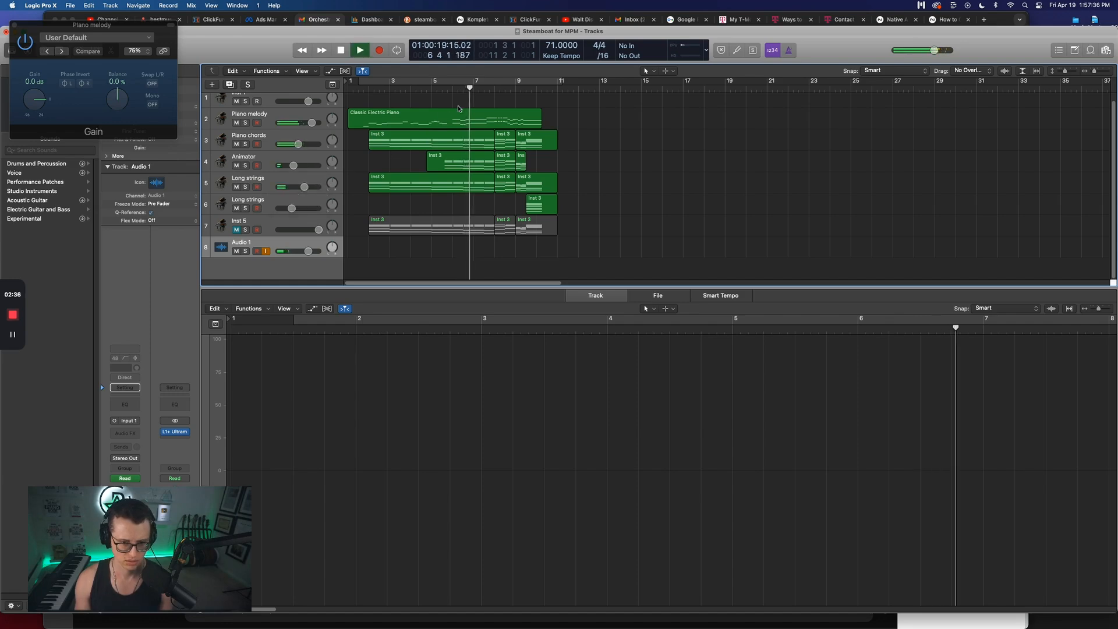
drag(304, 187, 335, 184)
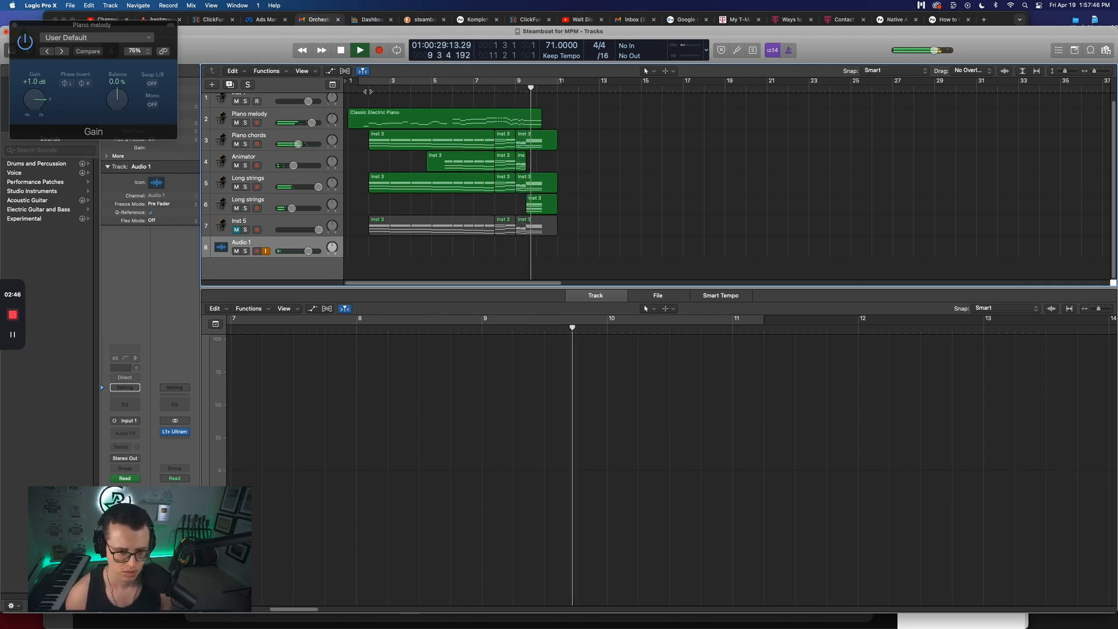
key(space)
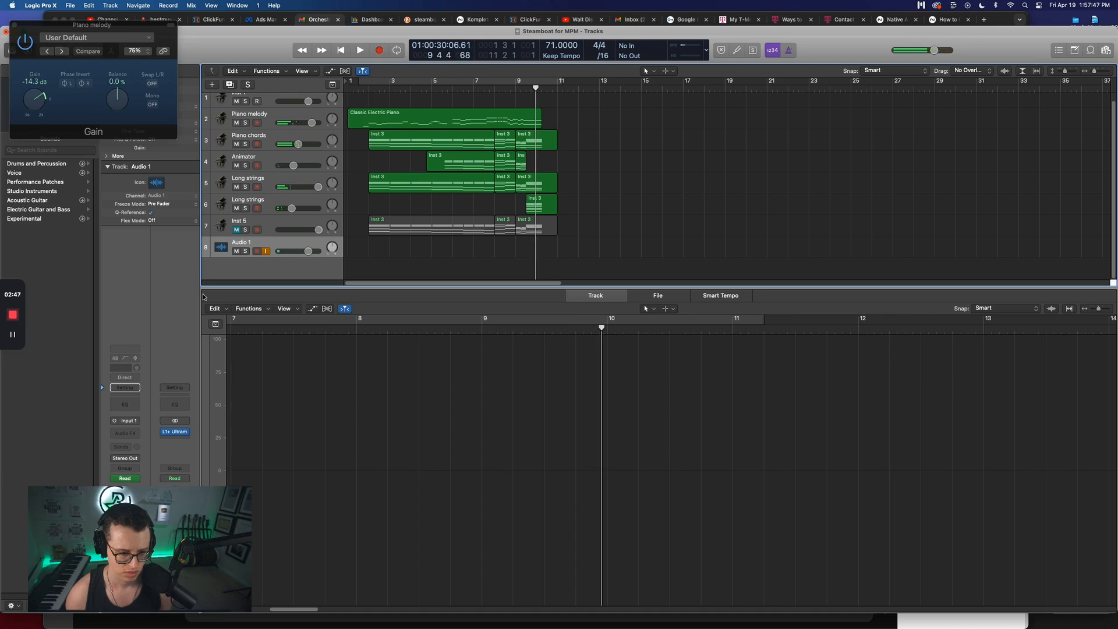
double_click(365, 90)
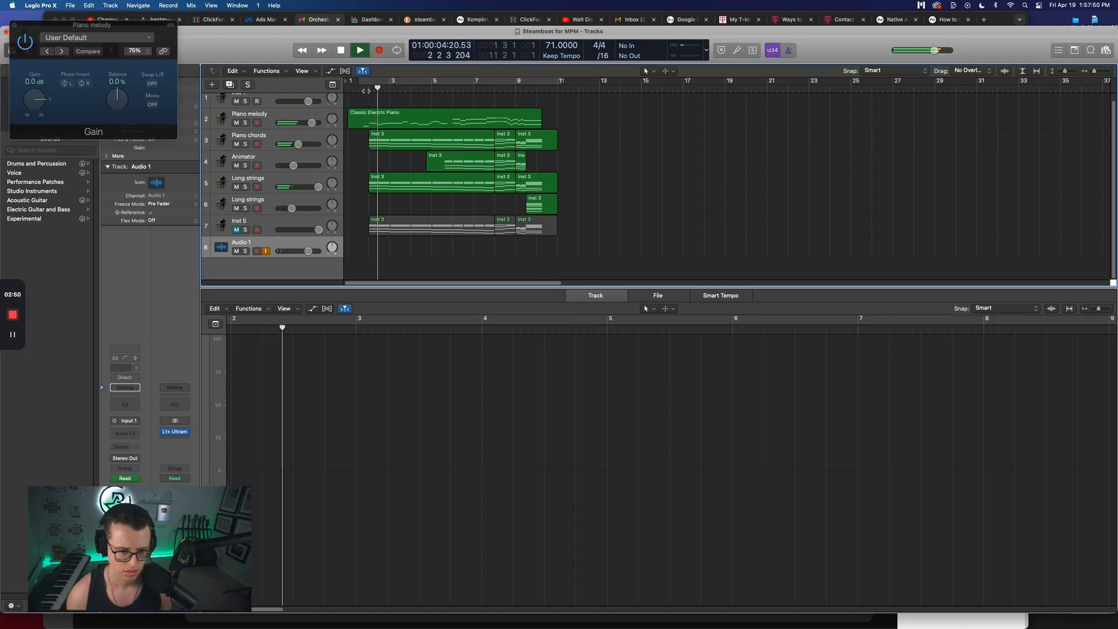
Select the first Long strings track to display its notes and replay the passage from bar 5
click(305, 183)
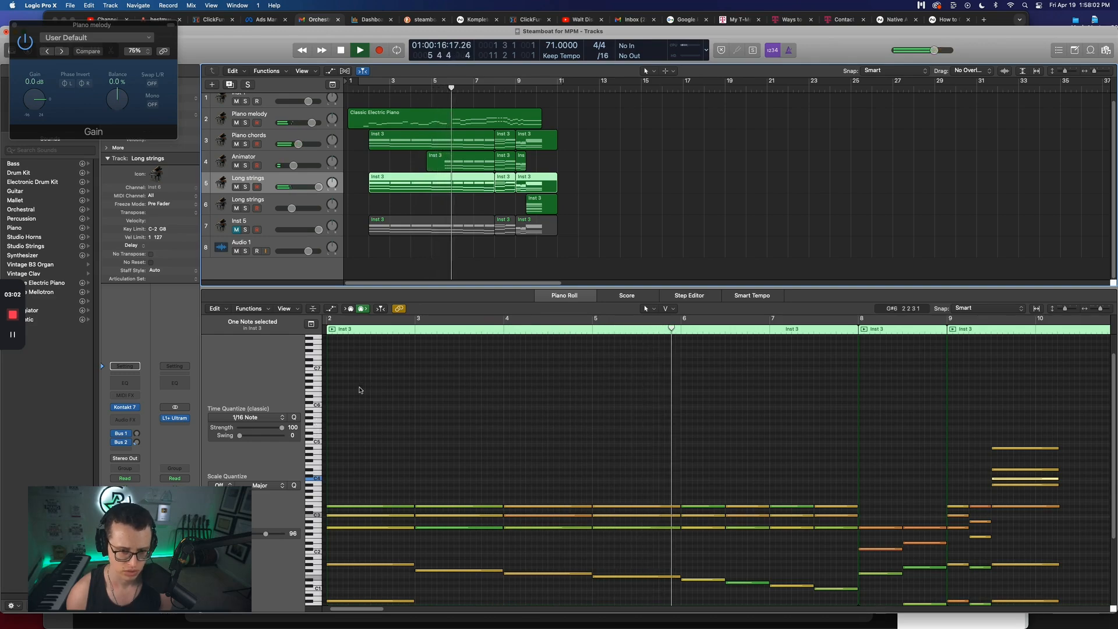
key(space)
click(442, 87)
key(space)
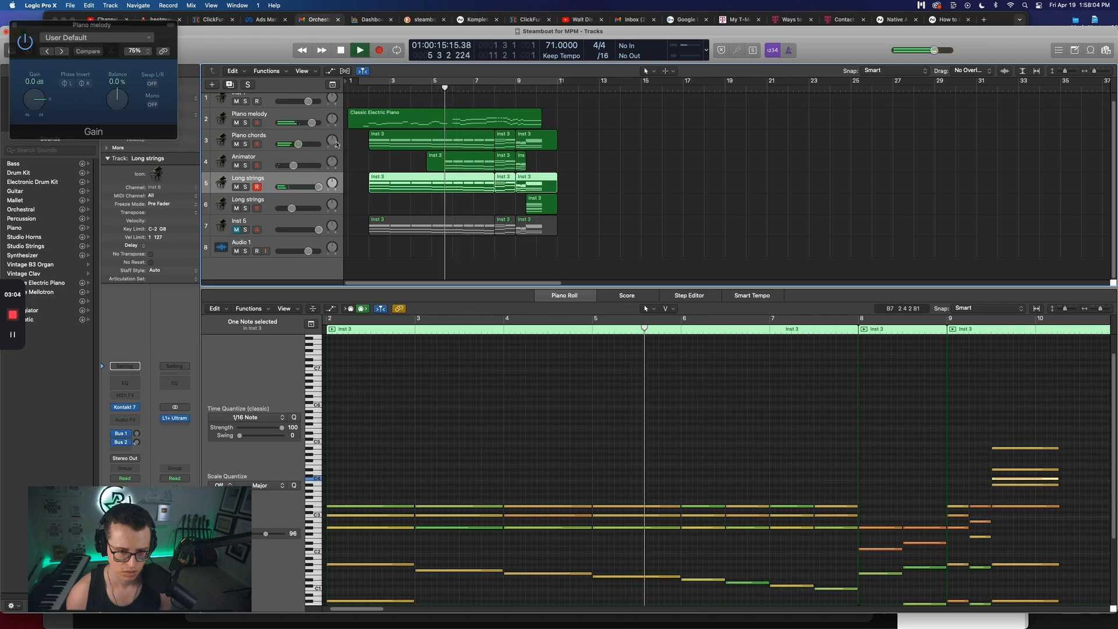
click(293, 165)
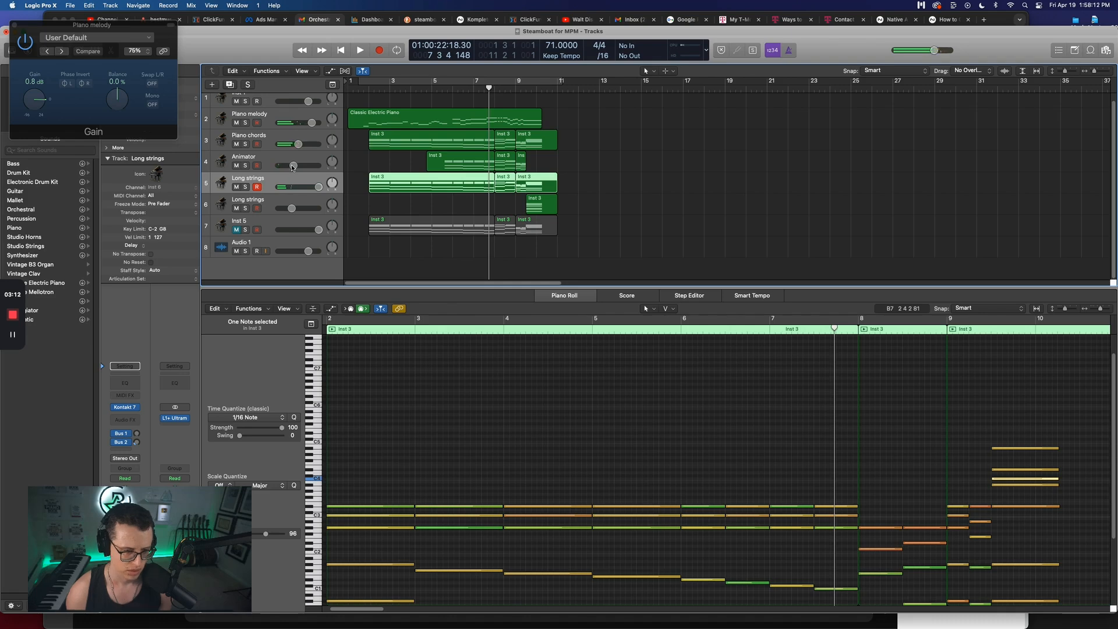
Select the Audio 1 track and bypass the L1+ Ultramaximizer on the Stereo Out channel
click(261, 244)
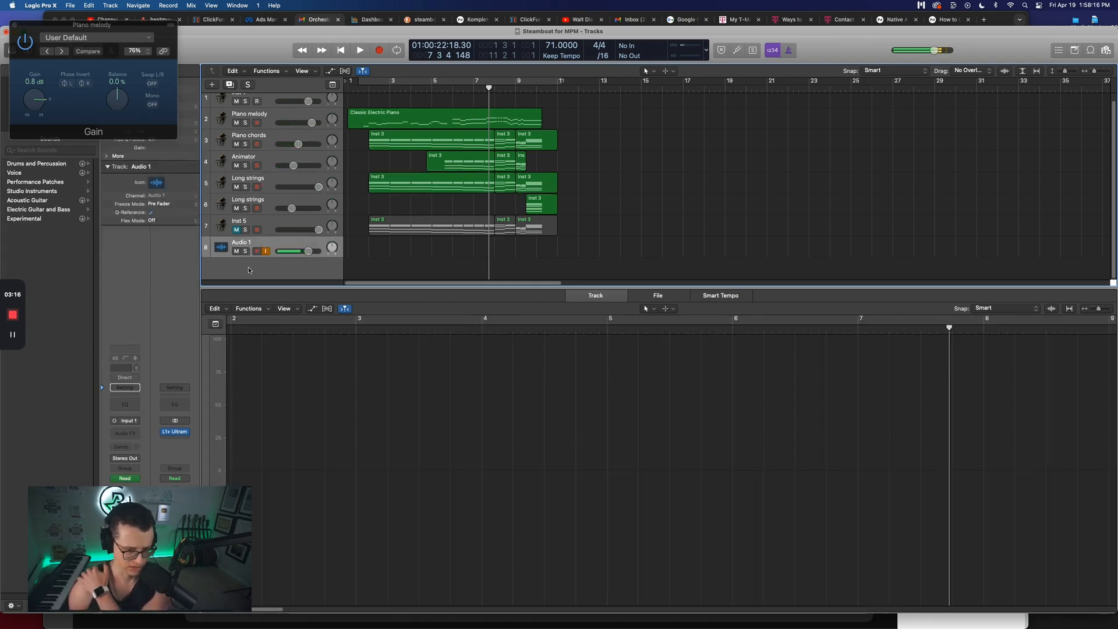
click(175, 431)
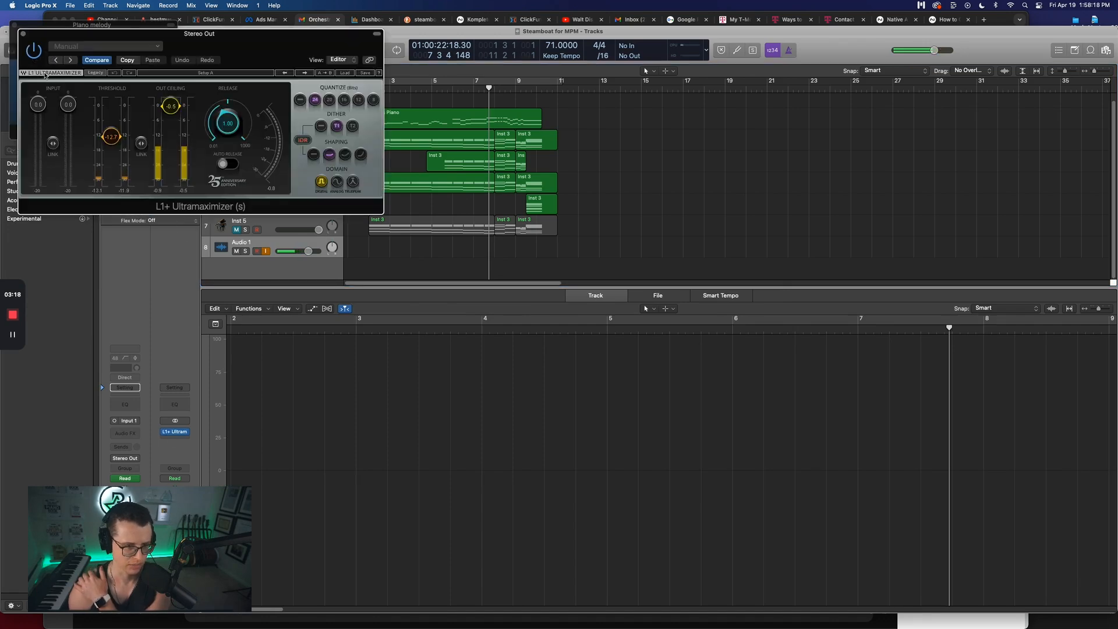
click(23, 33)
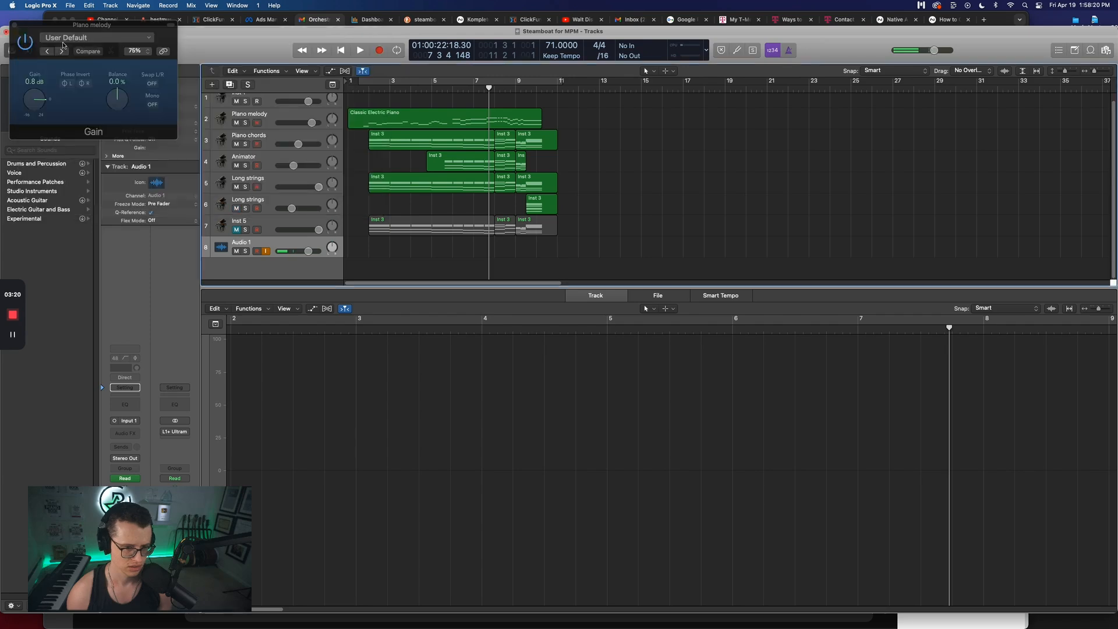
Replay the arrangement from bar 3 and raise the Animator track's volume to maximum
double_click(393, 87)
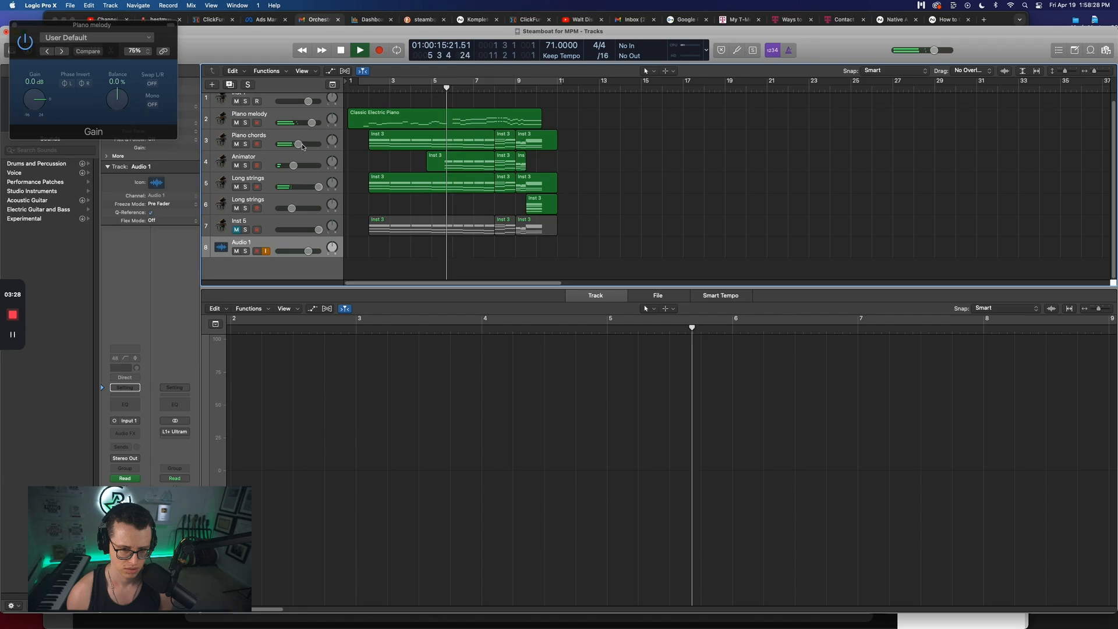
drag(295, 165, 353, 167)
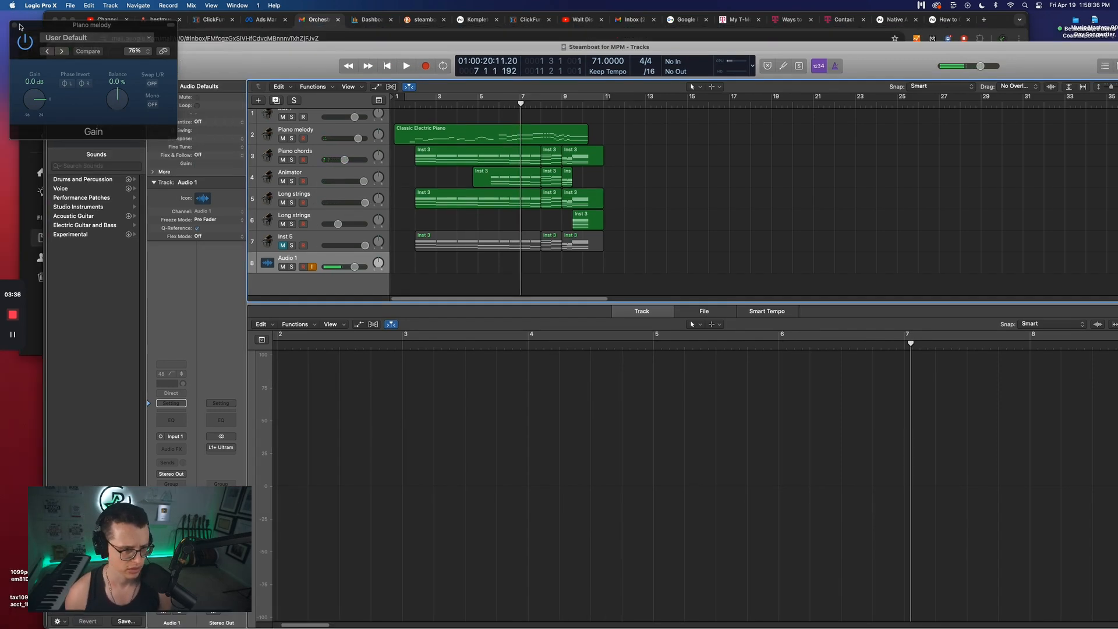
Close the Gain plug-in window and the Steamboat for MPM project without saving the changes
click(15, 26)
click(52, 48)
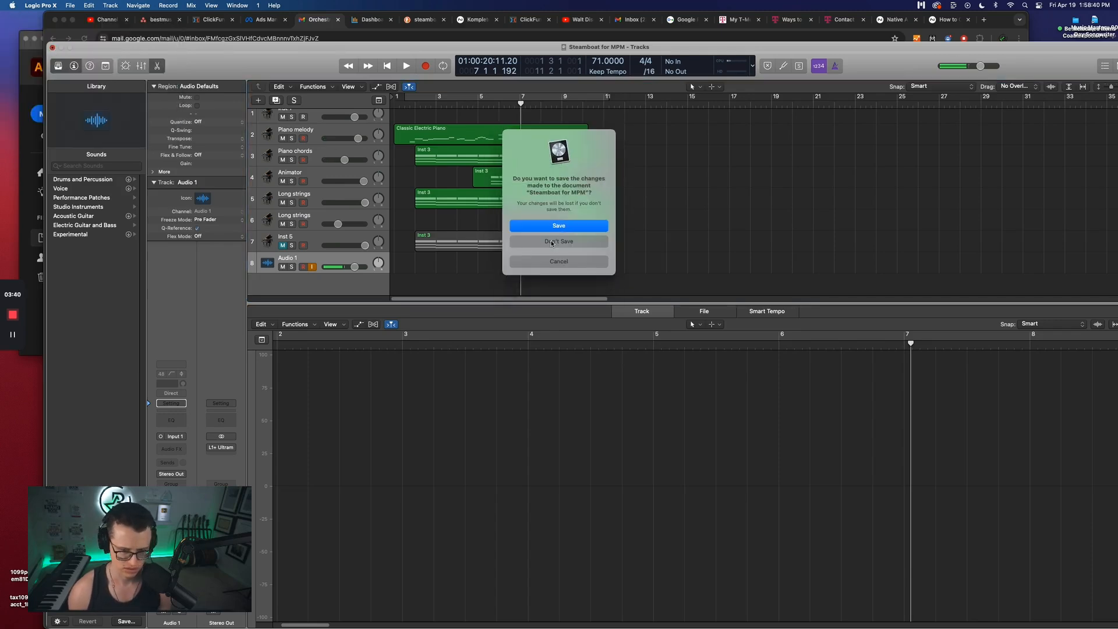
click(552, 242)
Check the Gmail inbox and reopen the "Orchestral Arrangement?" thread to reread the client's feedback
mouse_move(1110, 145)
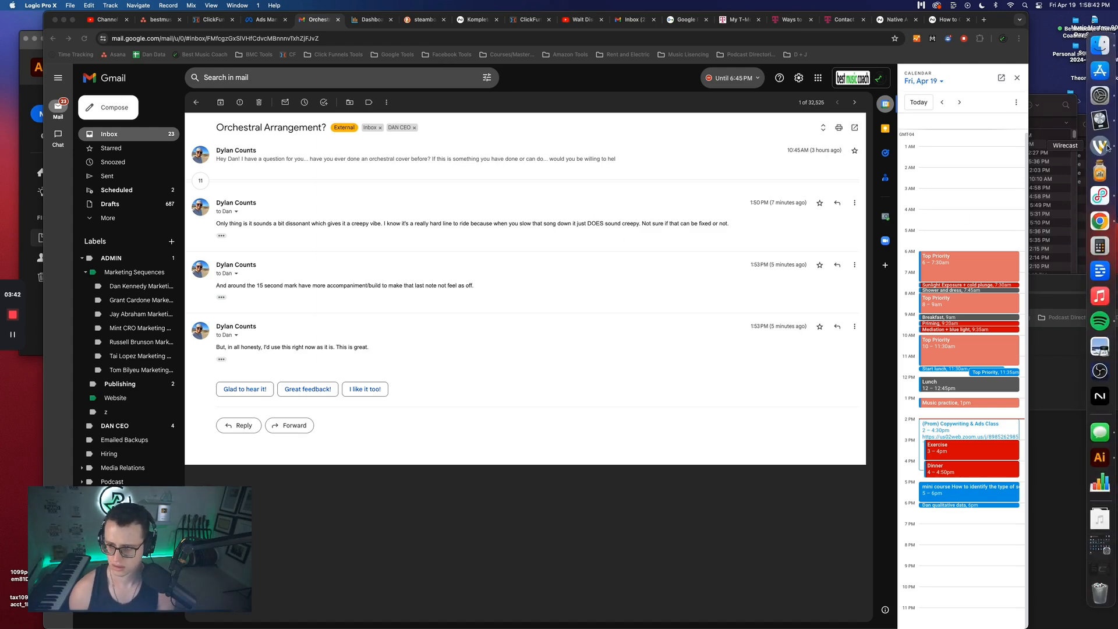
click(156, 131)
click(158, 136)
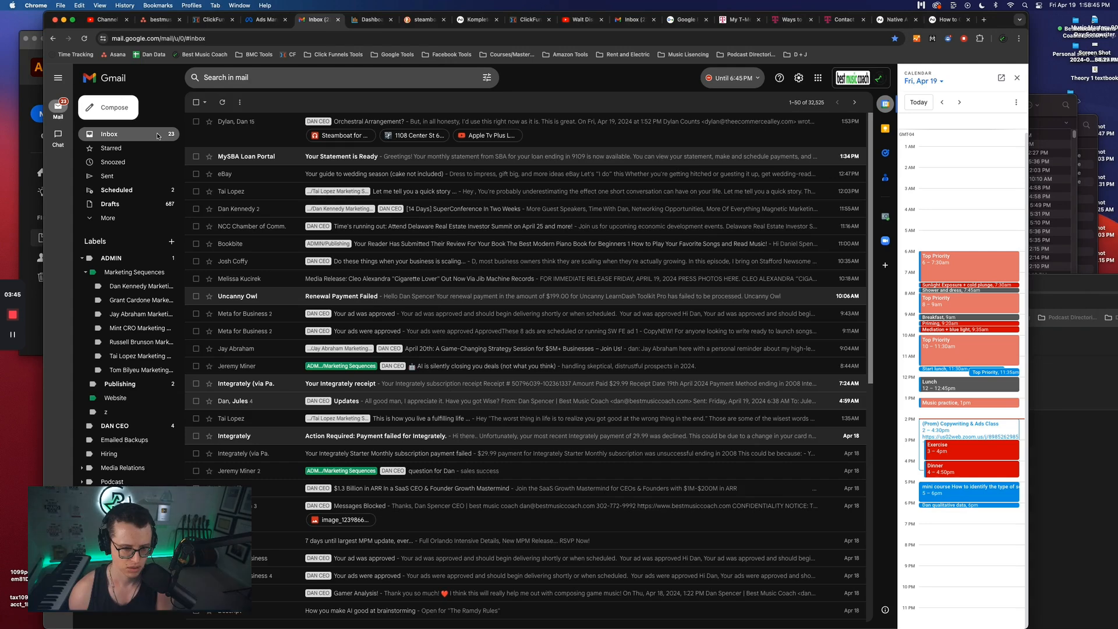
click(247, 130)
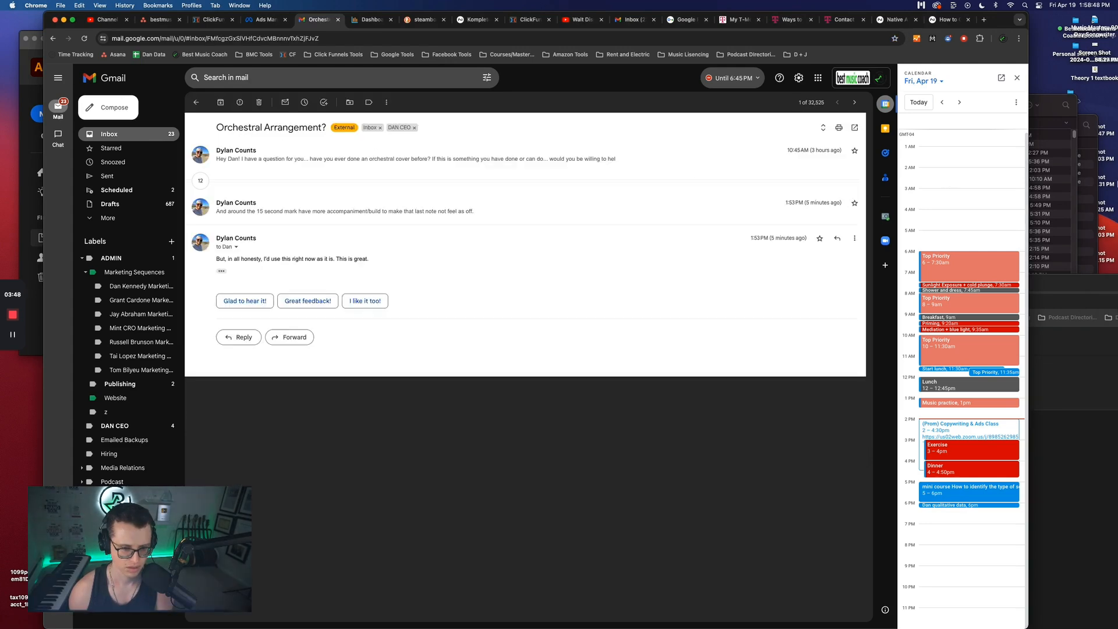
Switch to Logic Pro and reopen the recent project Steamboat for MPM
mouse_move(1099, 170)
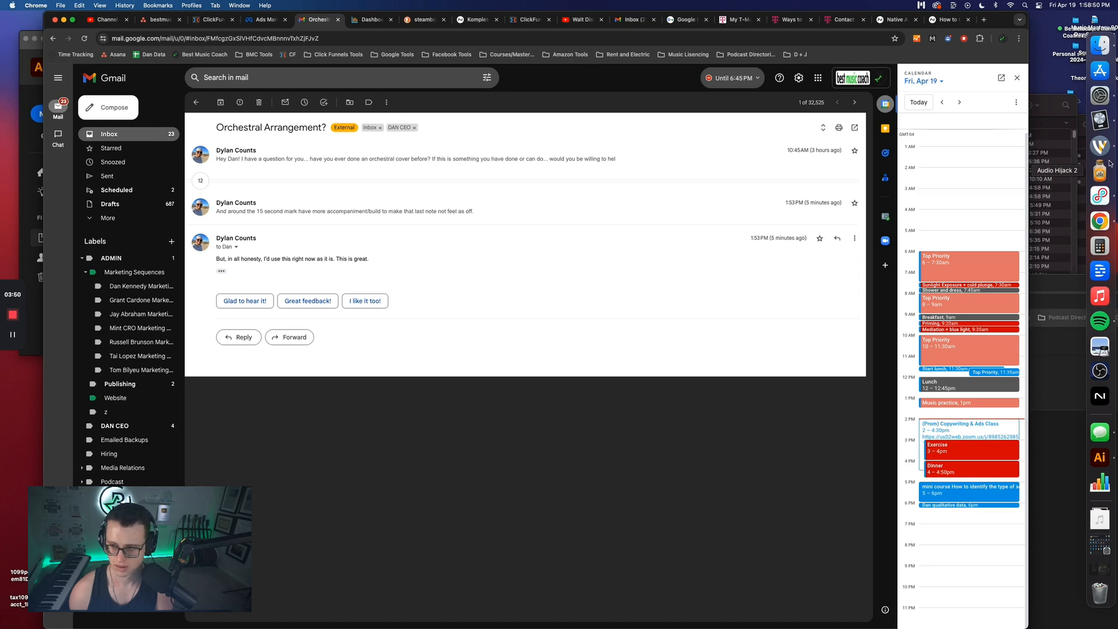
click(1101, 121)
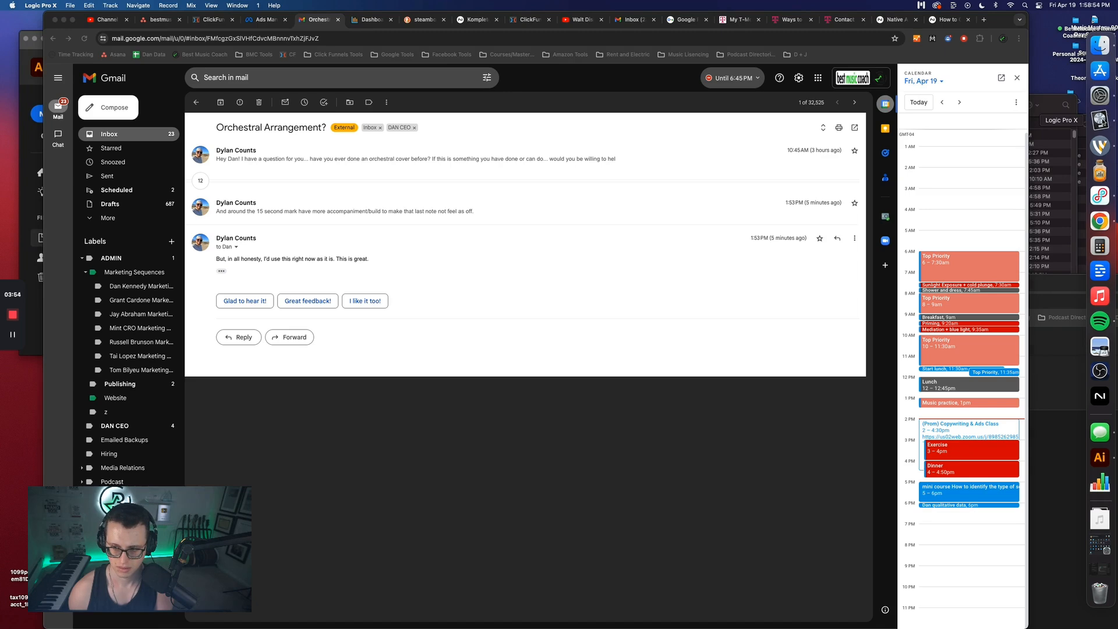
right_click(1101, 121)
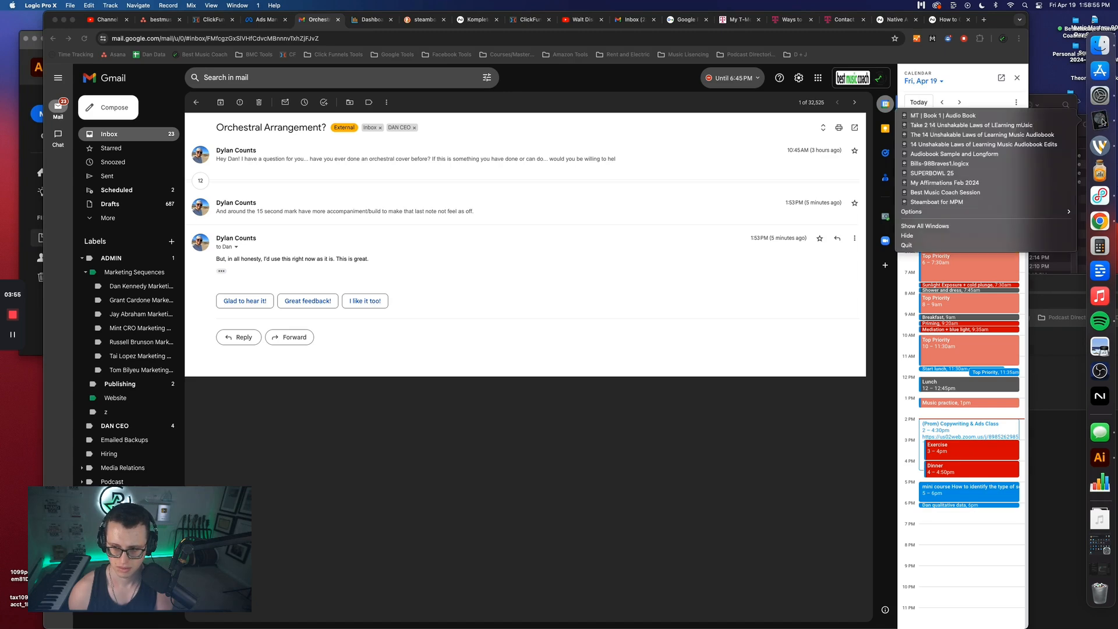
click(1046, 118)
right_click(1095, 120)
click(1003, 200)
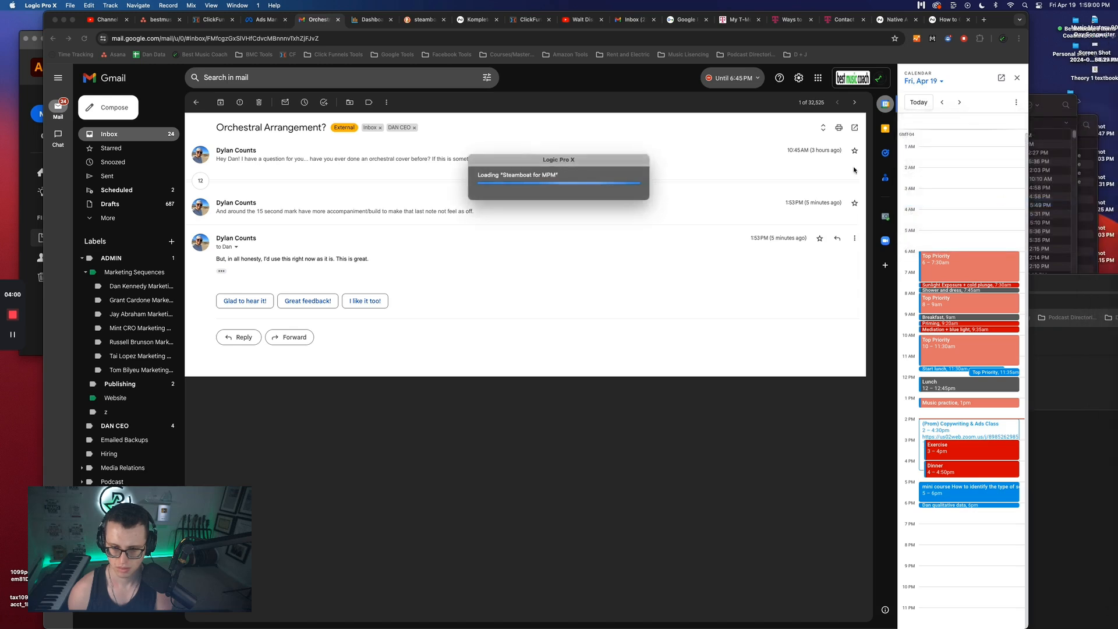
Select the Audio 1 track, hide the track automation and play the reopened arrangement from bar 3
mouse_move(1106, 198)
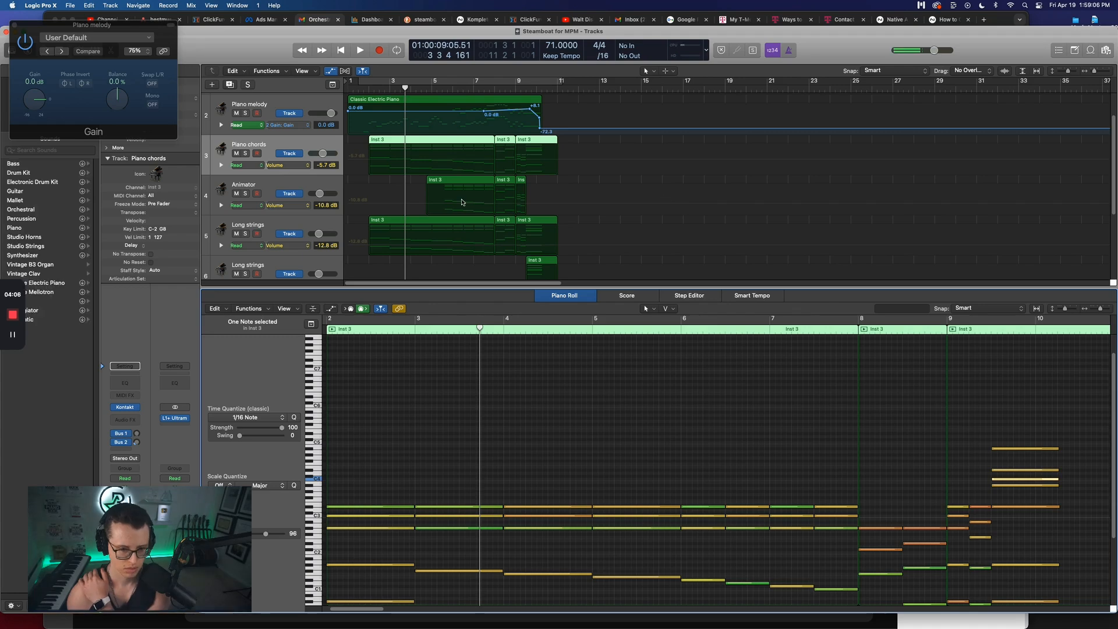
scroll(319, 186, down, 4)
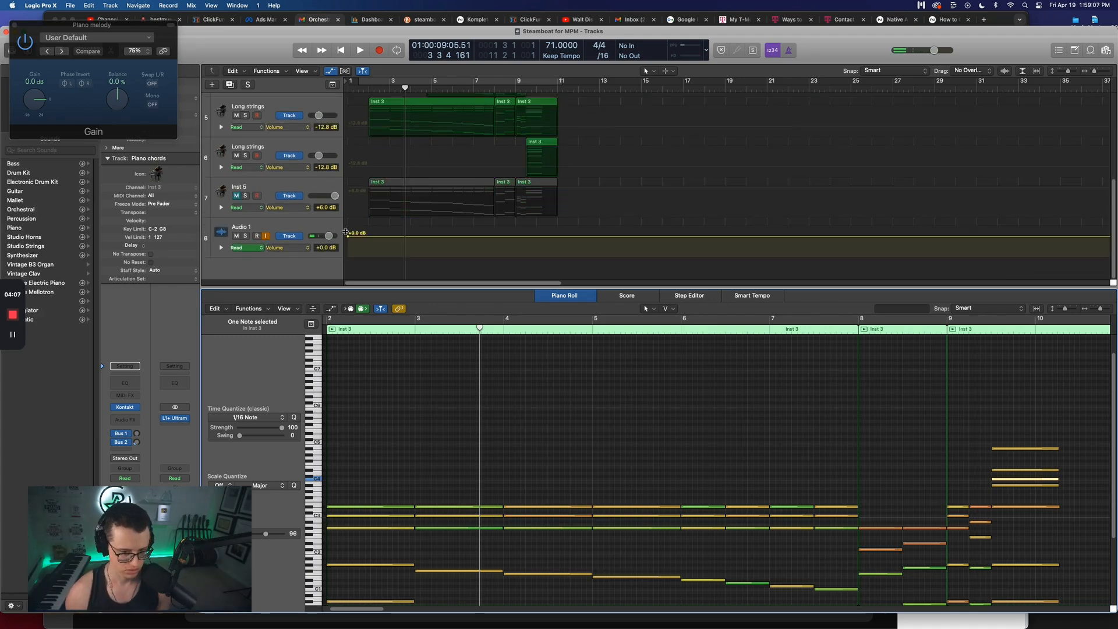
click(248, 231)
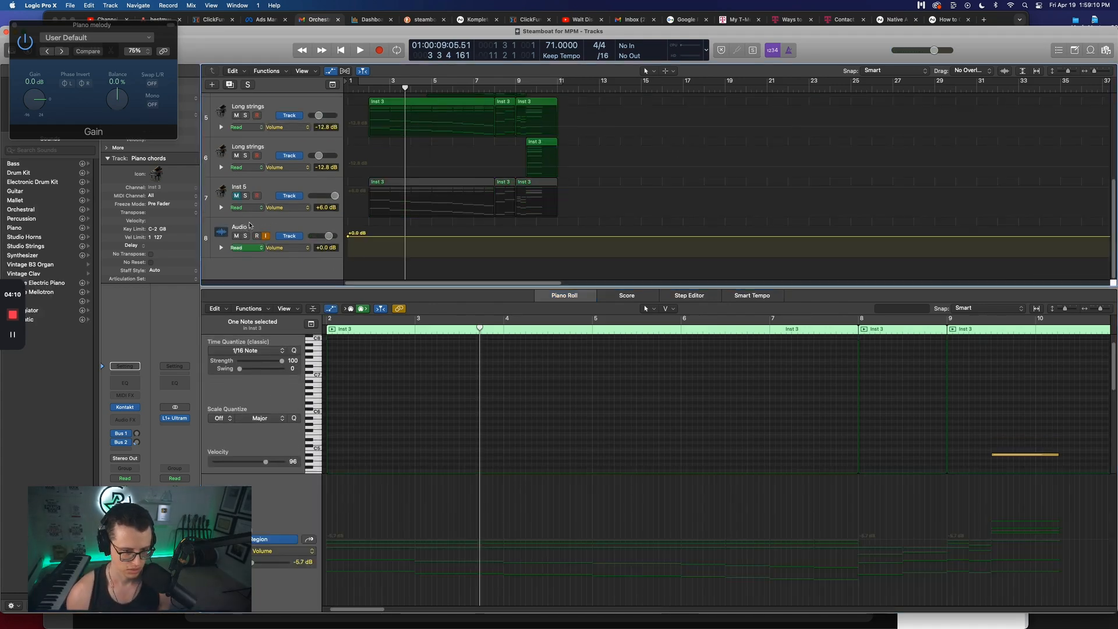
key(a)
key(space)
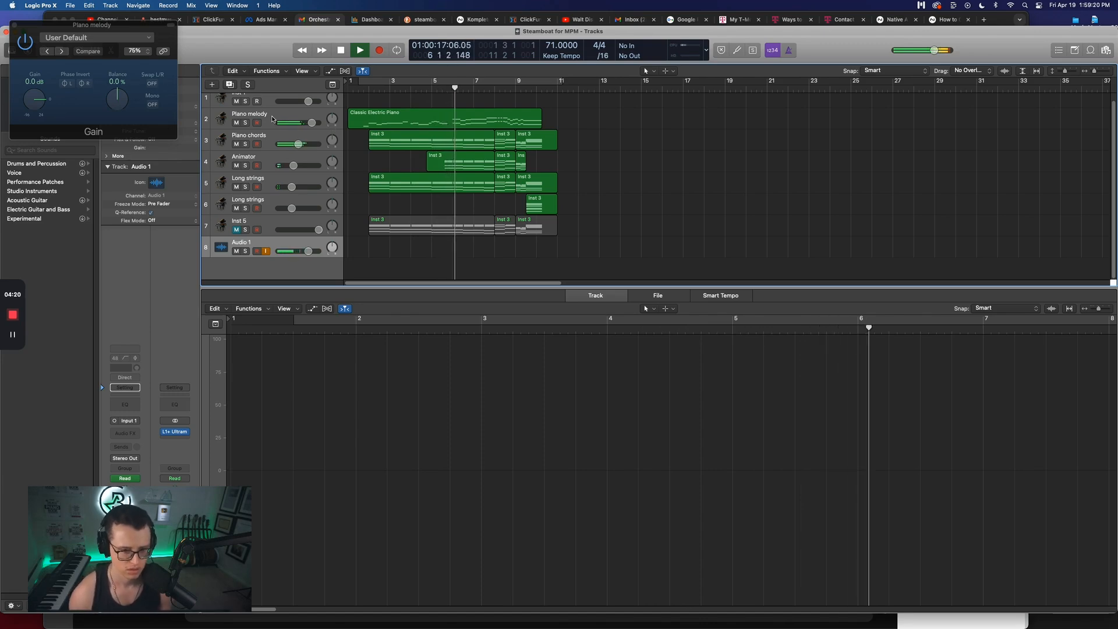
Reposition the project window and replay the passage from bar 5
key(space)
drag(255, 37, 288, 3)
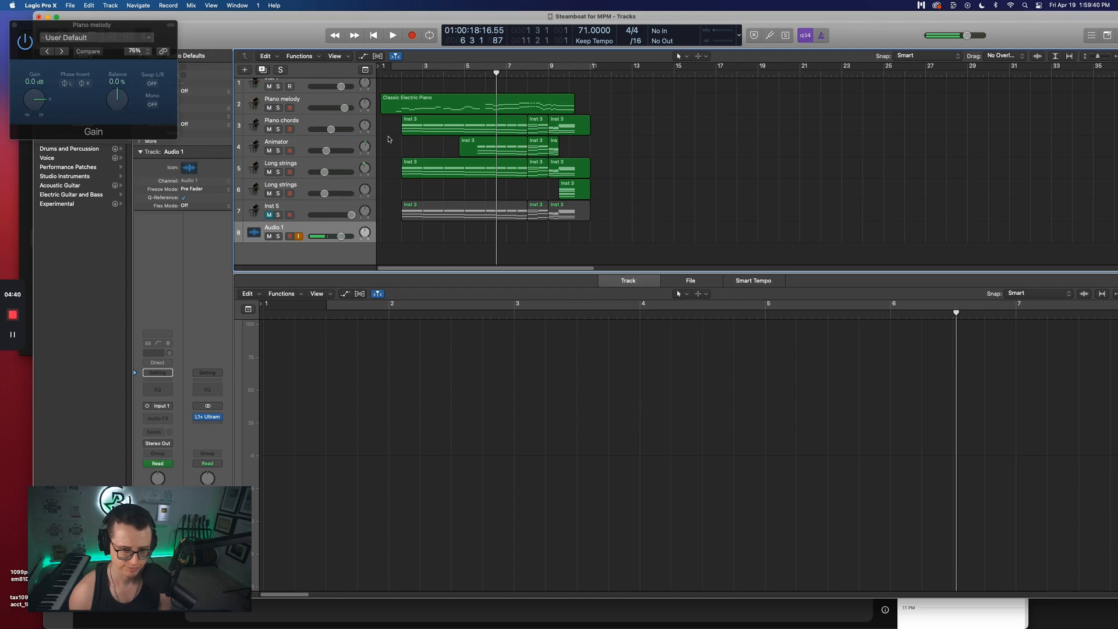
drag(498, 74, 488, 74)
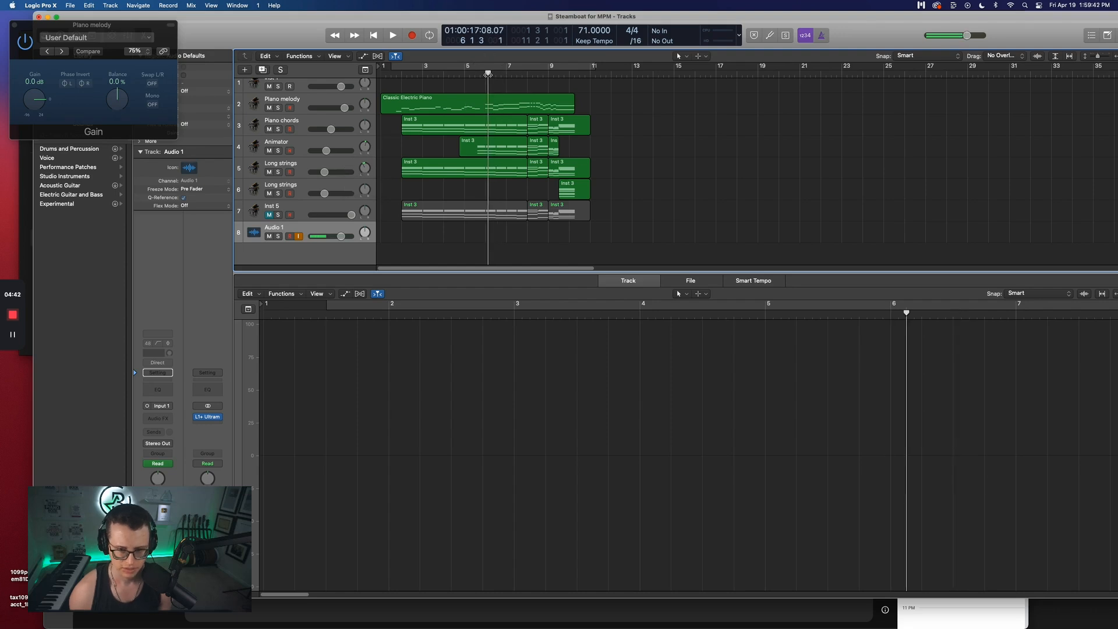
key(space)
key(comma)
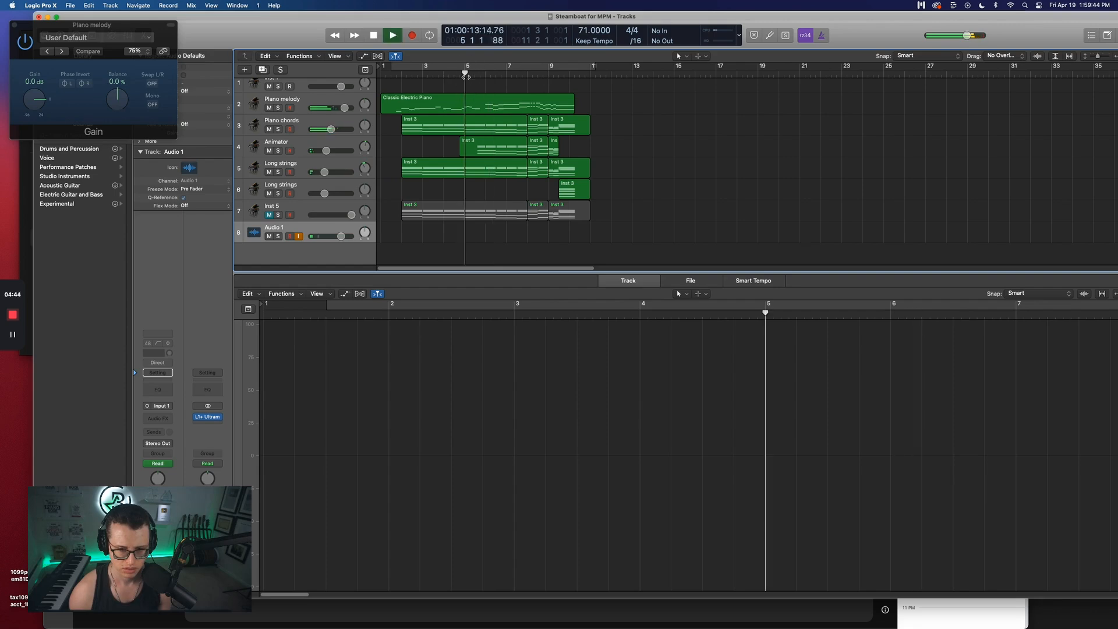
Raise the Animator volume to maximum, raise the first Long strings volume slightly and lower the Piano melody volume
drag(323, 150, 418, 154)
drag(327, 172, 347, 171)
drag(345, 108, 315, 108)
Replay the arrangement from bar 2 and fine-tune the Piano melody and Piano chords volumes against the strings
key(space)
click(405, 76)
key(space)
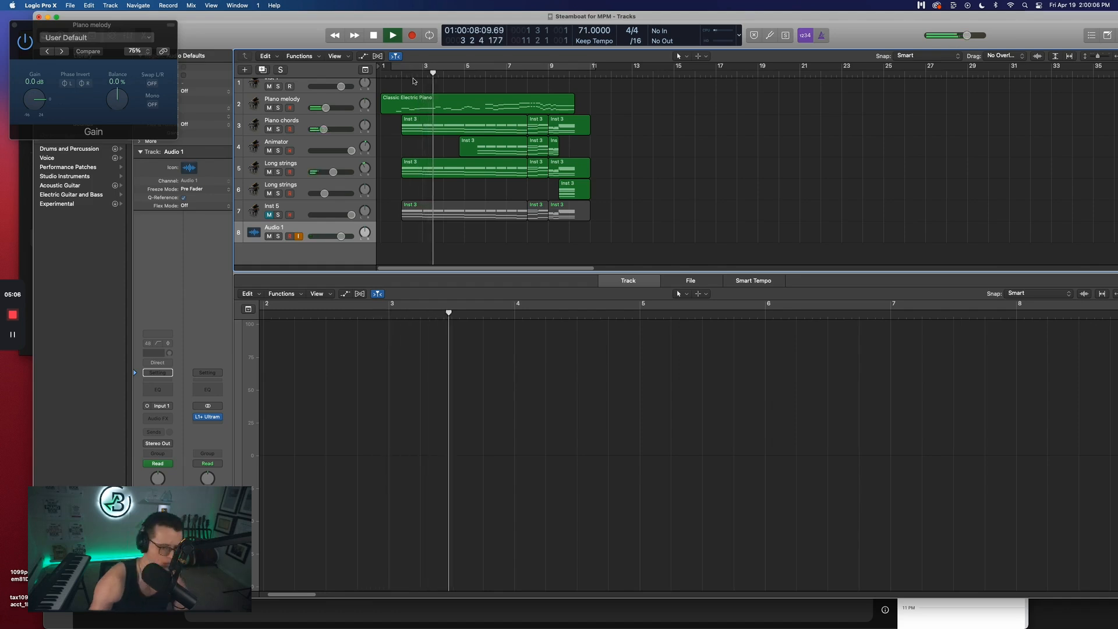
drag(327, 108, 322, 129)
key(space)
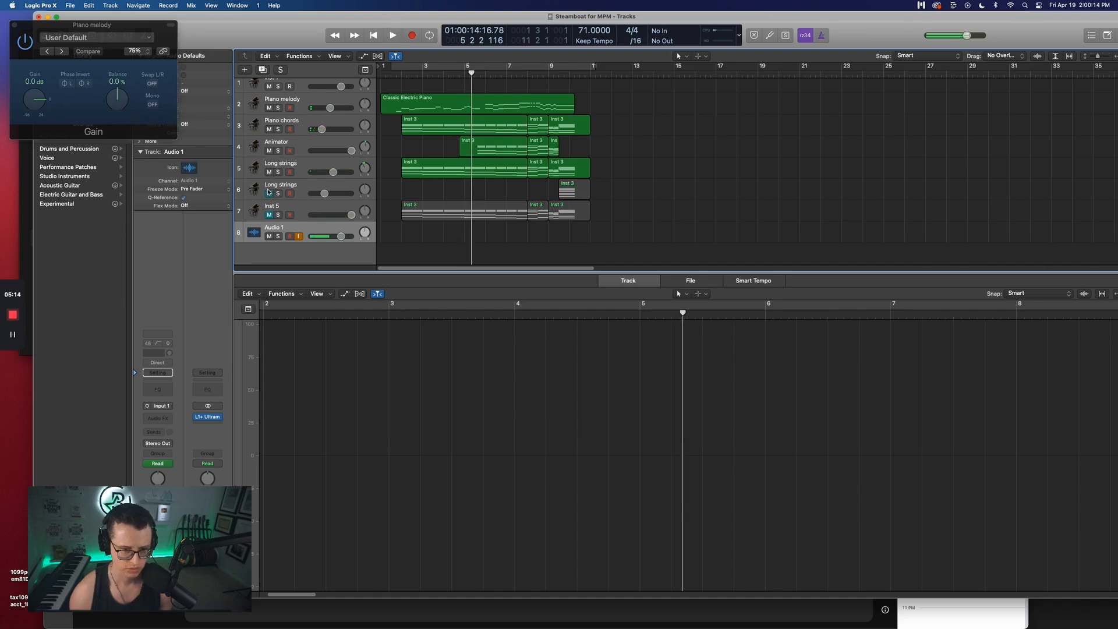
Solo the Piano melody and Piano chords tracks and play them from bar 2
click(278, 108)
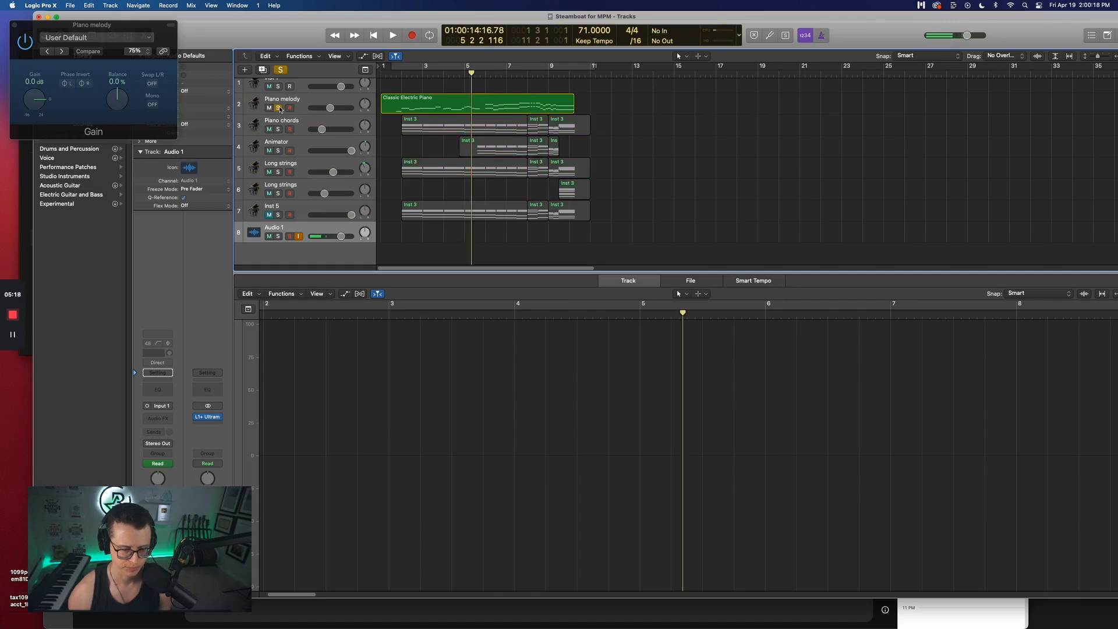
click(397, 74)
key(space)
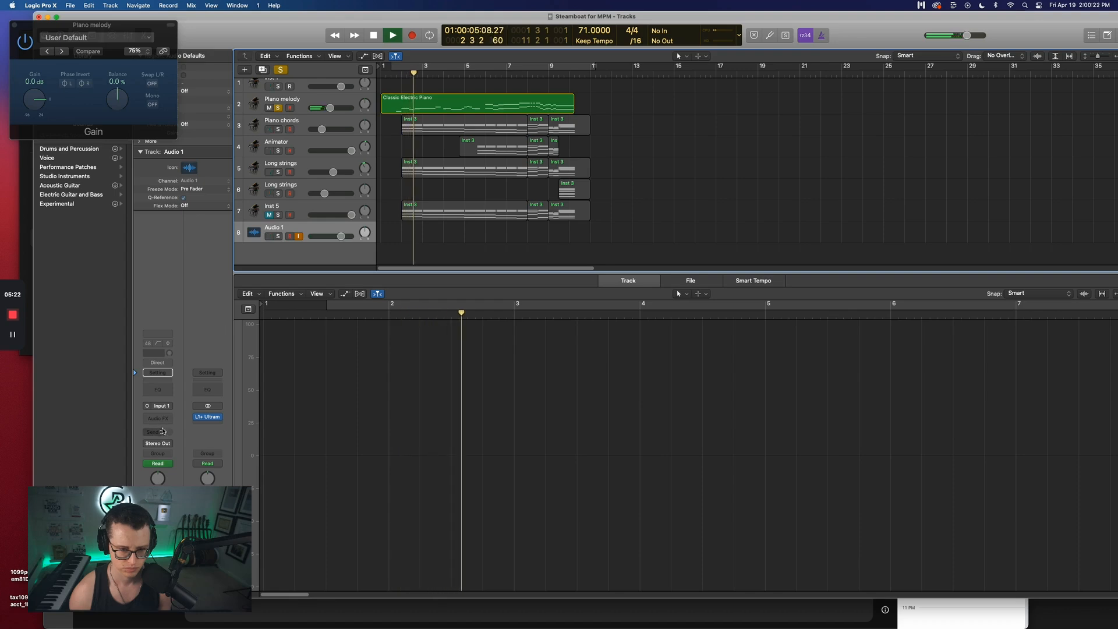
click(302, 97)
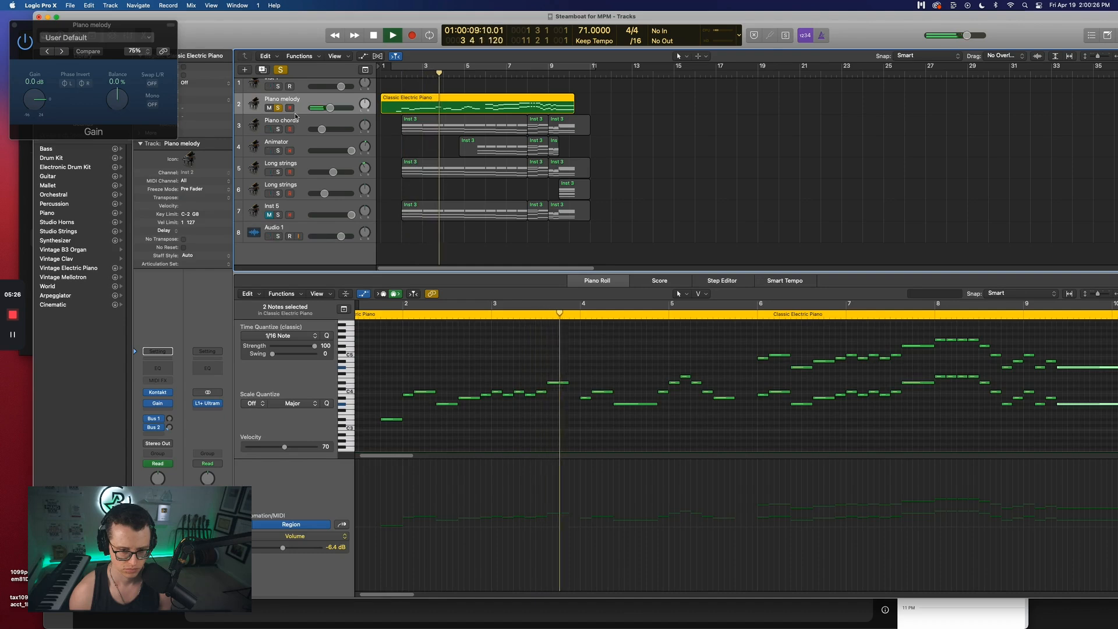
shift+click(302, 124)
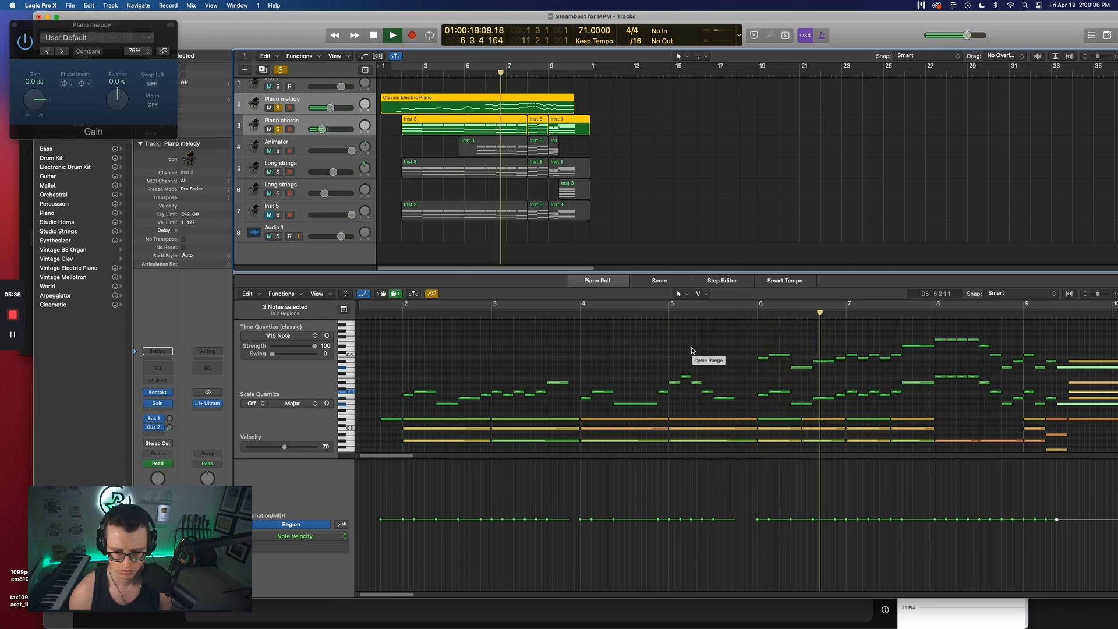
Raise the Piano chords volume slightly and replay the soloed pianos from bar 3
click(319, 129)
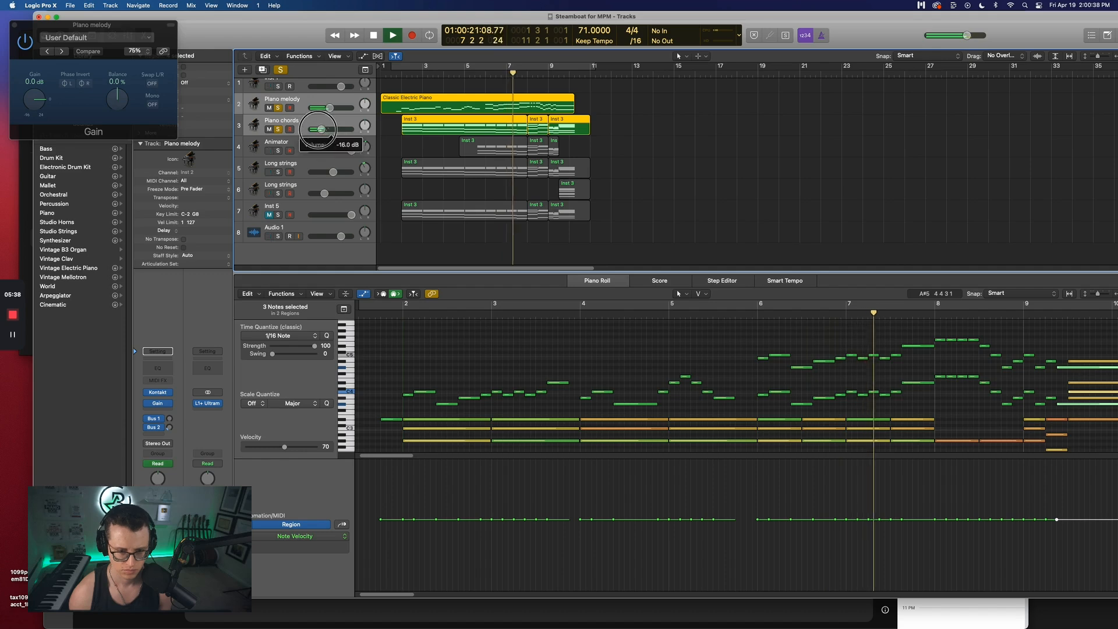
drag(320, 129, 323, 128)
key(space)
click(422, 72)
key(space)
Add the Animator to the solo, replay from bar 5 and slightly lower the Piano chords and Piano melody volumes
click(279, 150)
click(469, 74)
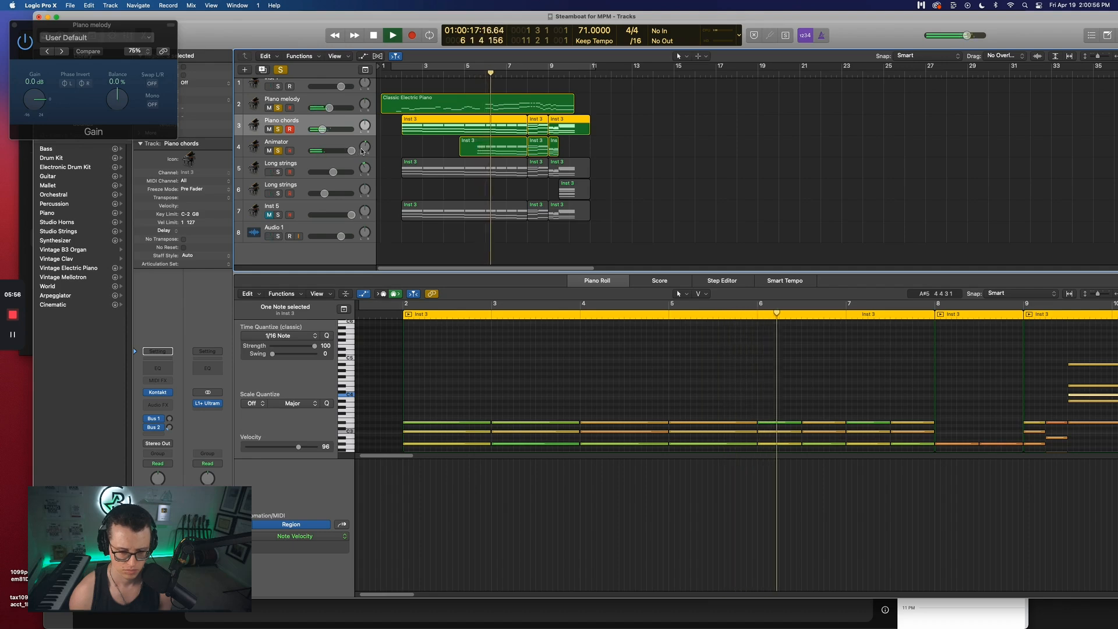
click(322, 130)
drag(322, 130, 319, 131)
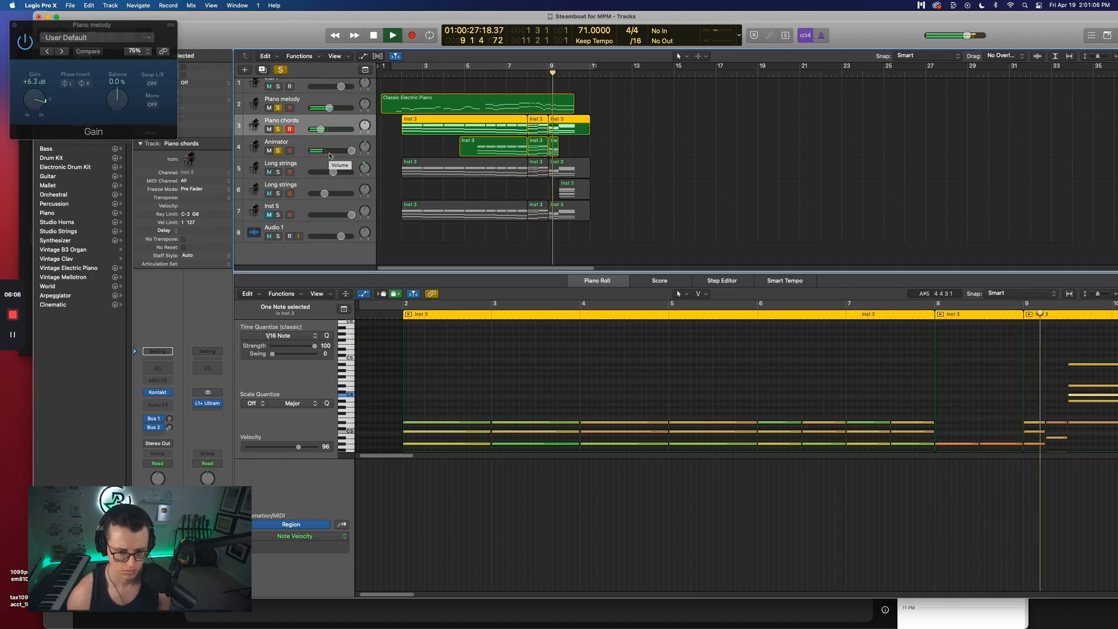
drag(330, 110, 322, 112)
Replay the soloed tracks from around bar 6 and raise the Piano melody volume slightly
key(space)
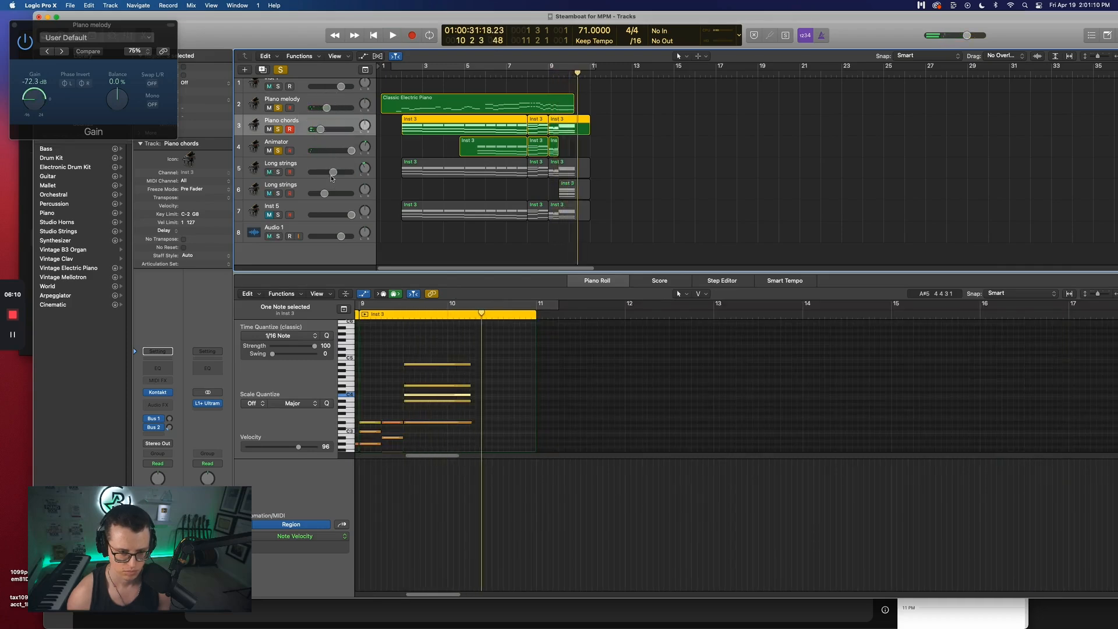
key(space)
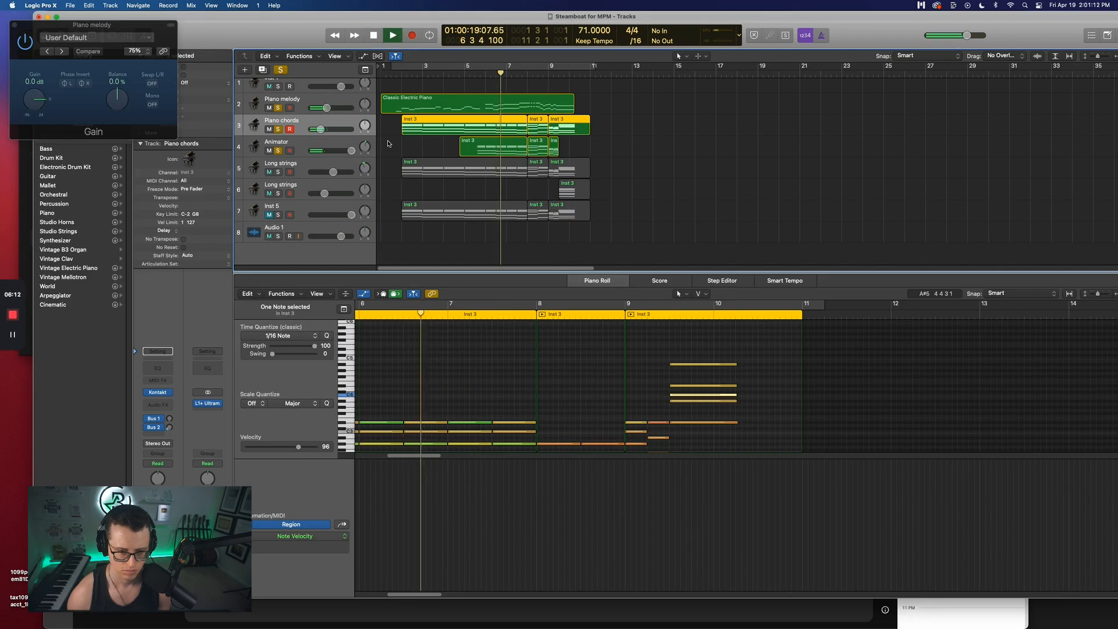
drag(327, 108, 328, 108)
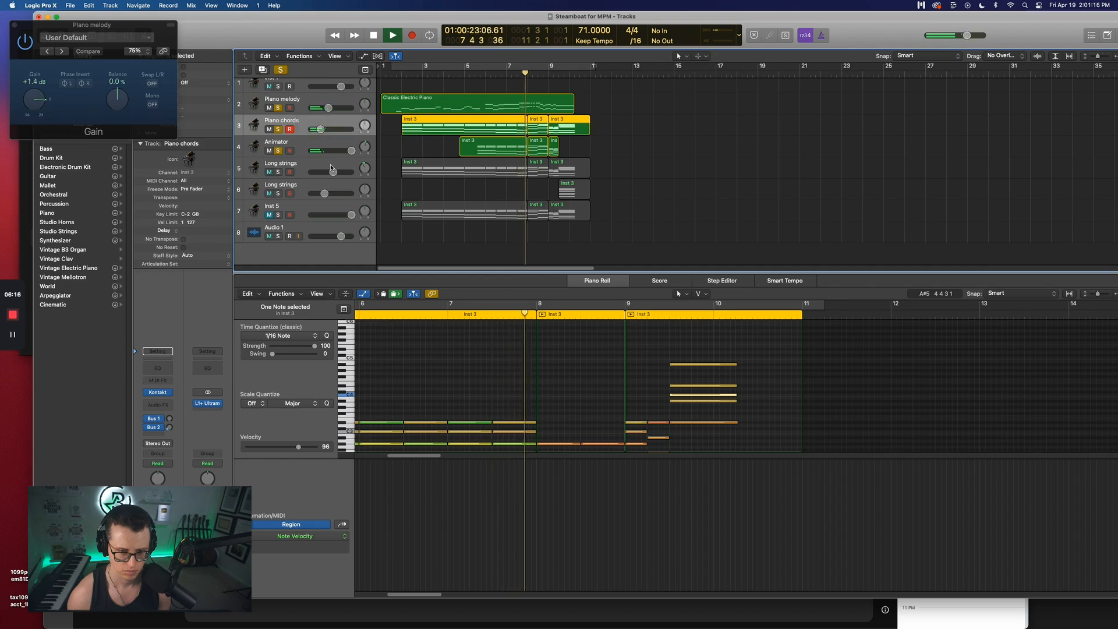
Add the first Long strings track to the solo, raise its volume and replay the ending from bar 9
click(278, 172)
drag(333, 171, 362, 172)
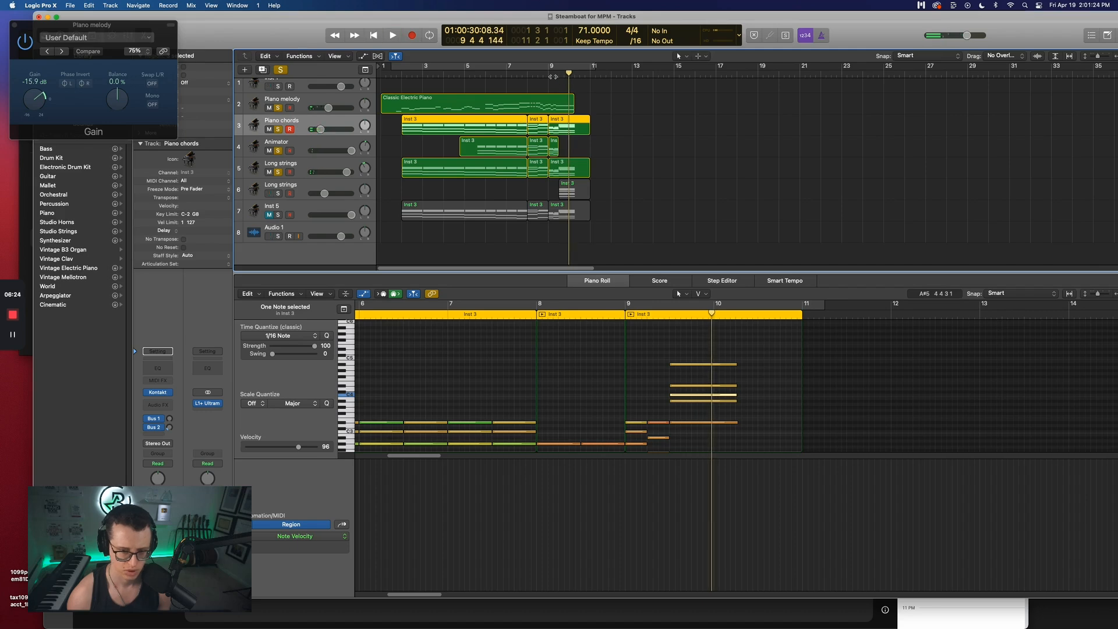
click(553, 77)
key(space)
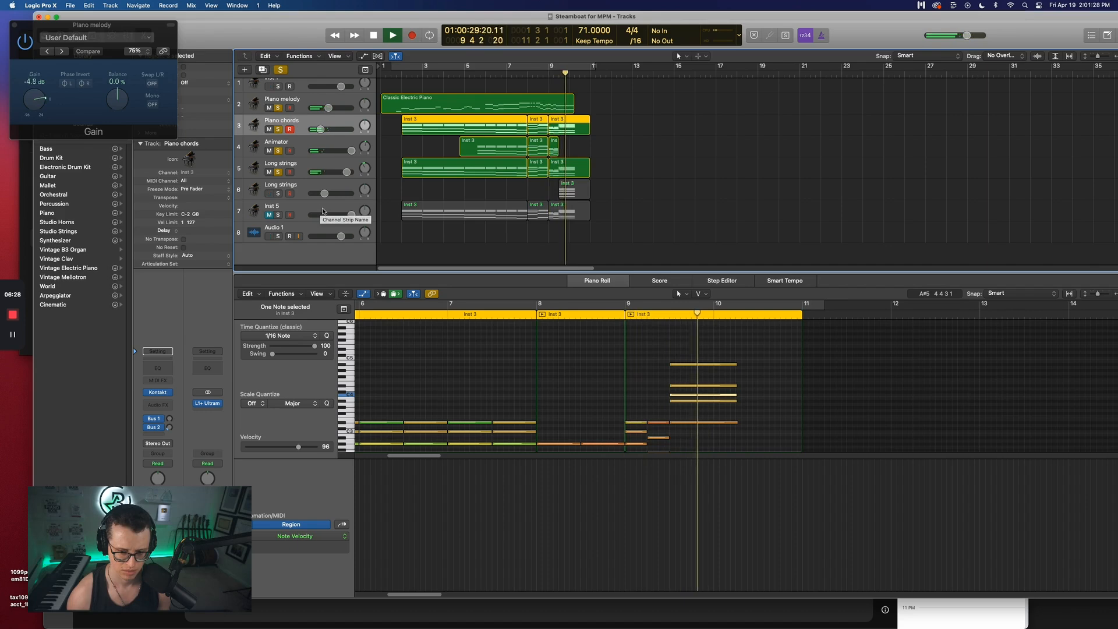
key(space)
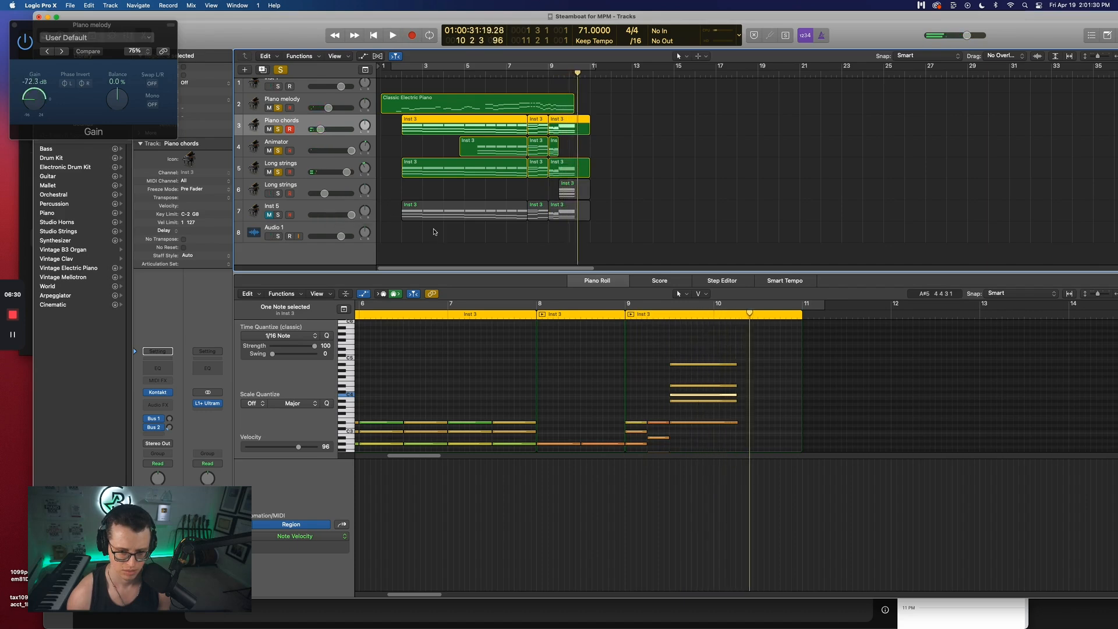
Include the second Long strings and Audio 1 tracks in the solo and replay the whole arrangement from the beginning
click(278, 232)
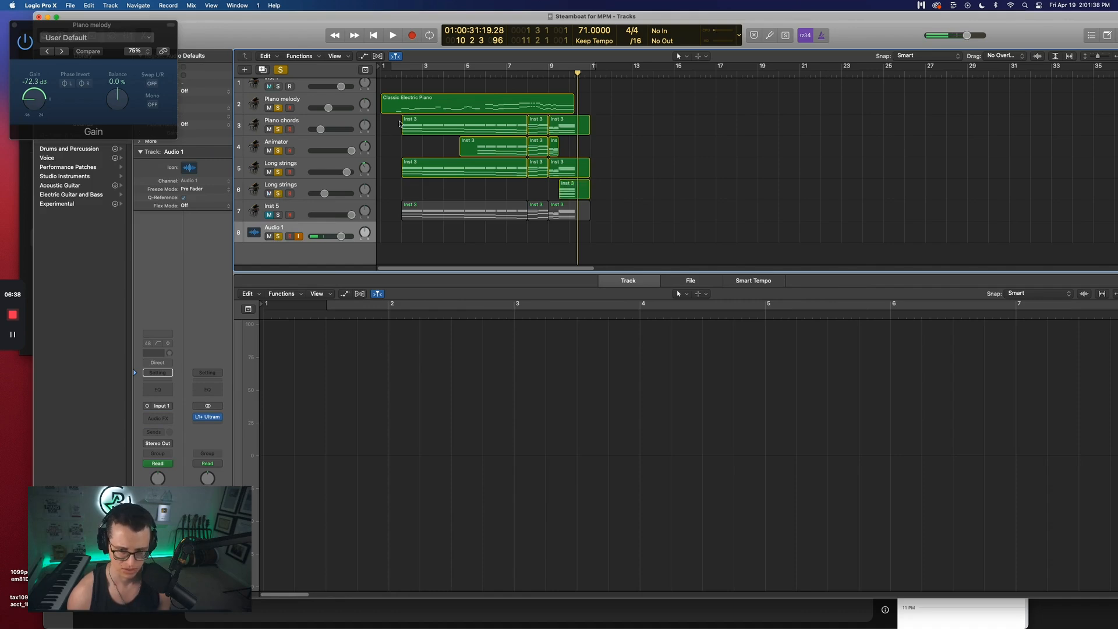
key(space)
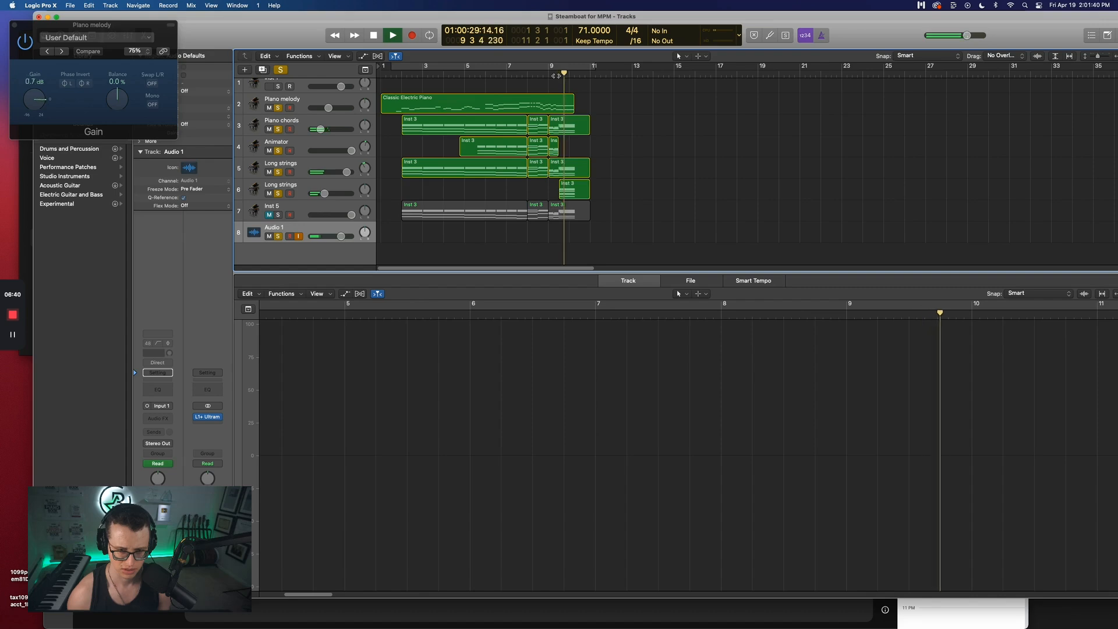
key(comma)
key(comma)
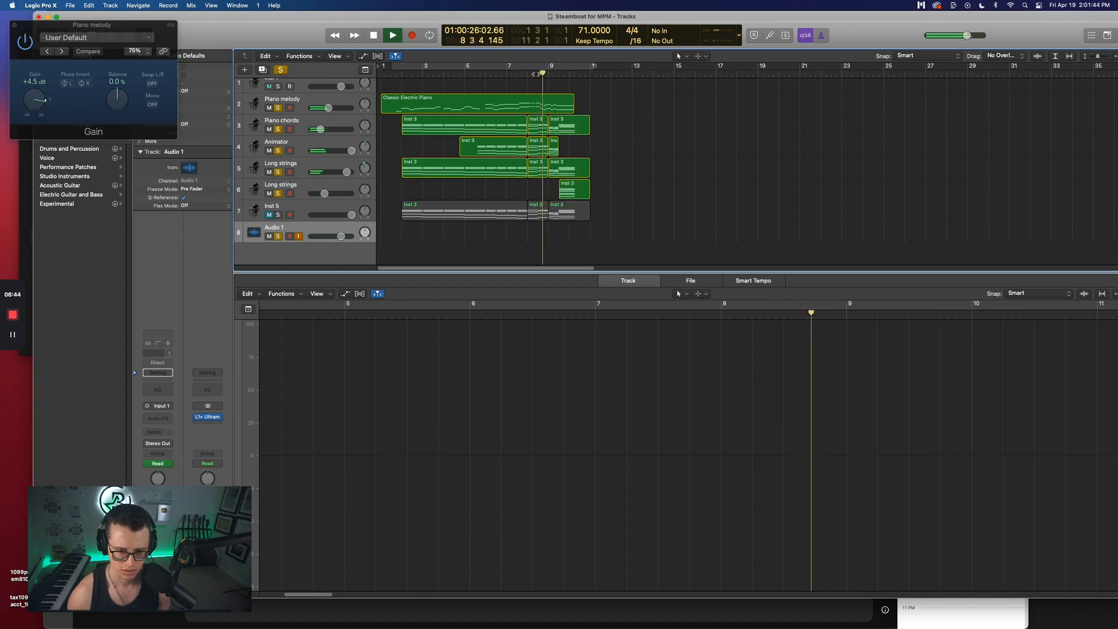
click(375, 36)
key(space)
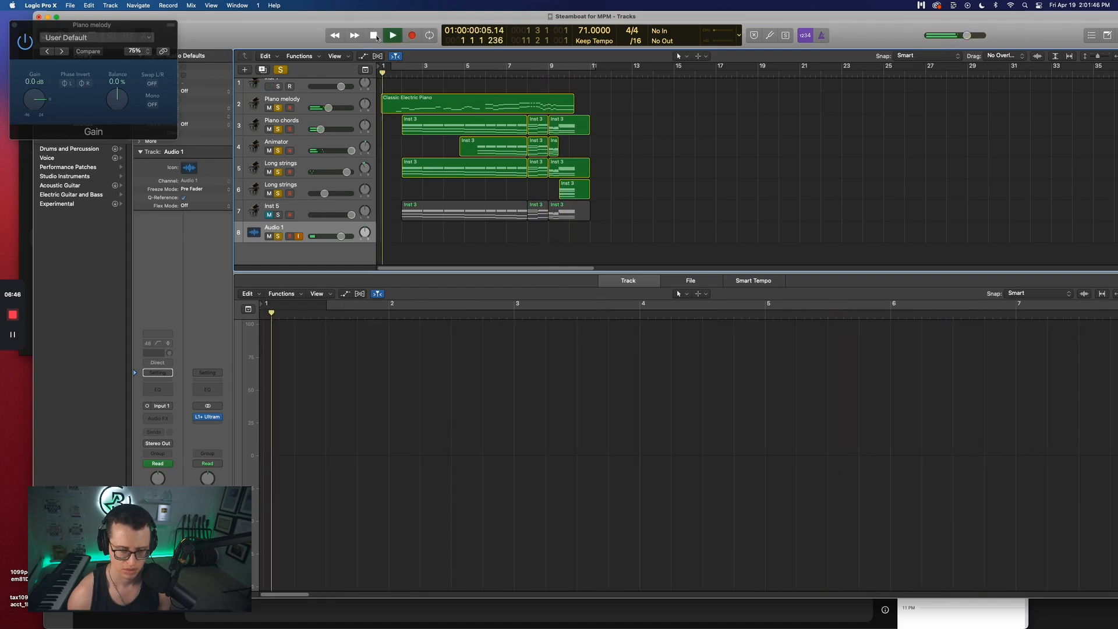
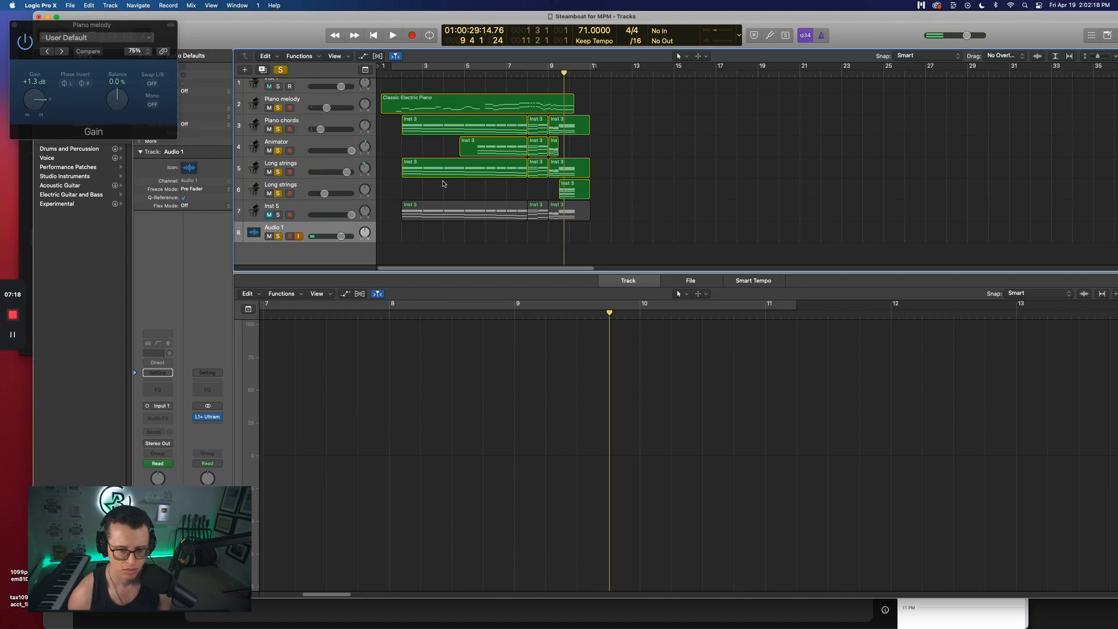
Open the second Long strings region near bar 9 in the Piano Roll
click(564, 192)
double_click(566, 192)
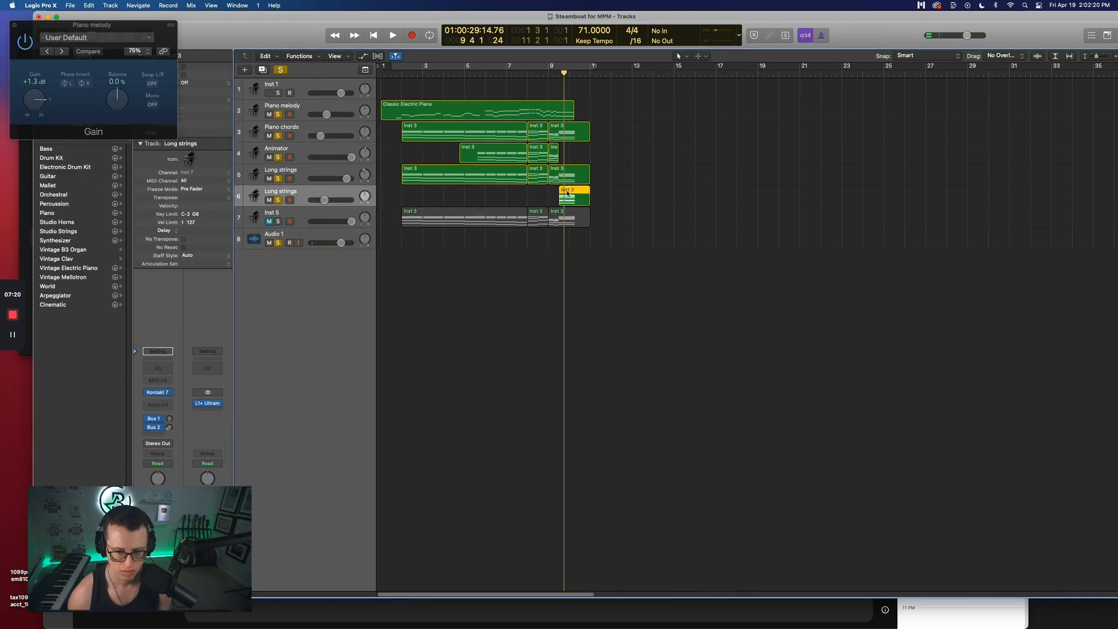
double_click(573, 201)
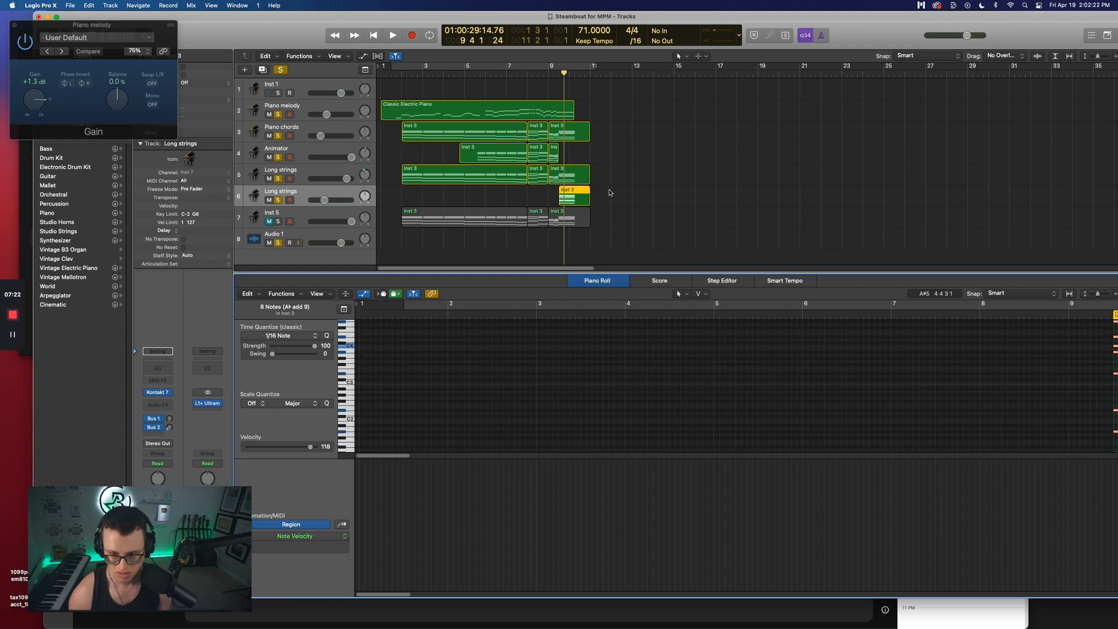
Check the I/O buffer size in the audio preferences, keep it at 1024 samples and close the preferences
click(168, 6)
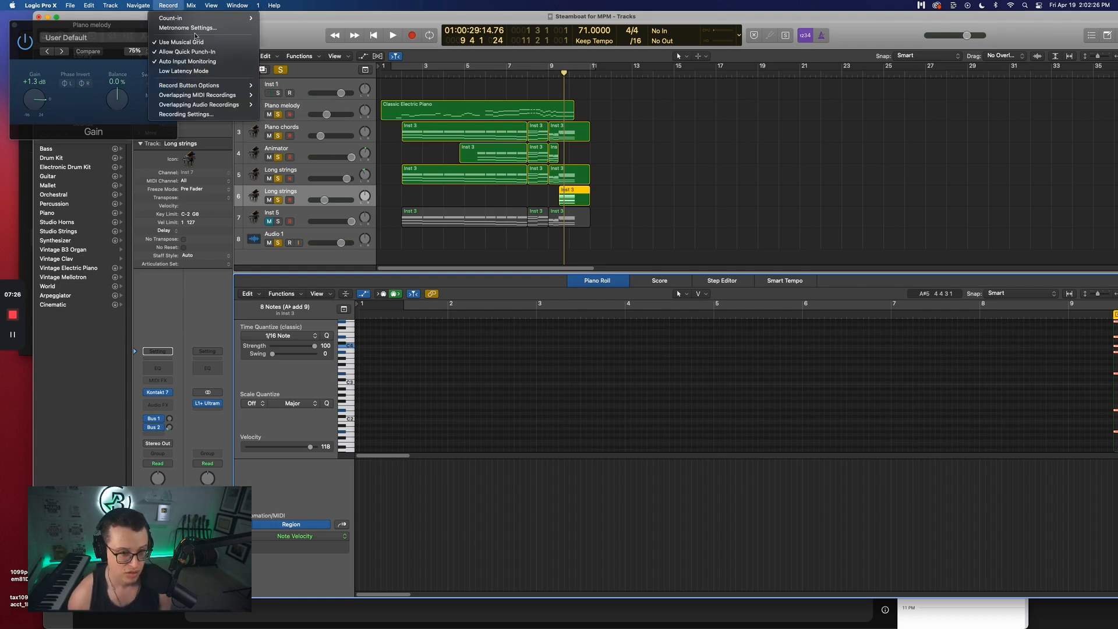
mouse_move(49, 5)
mouse_move(51, 35)
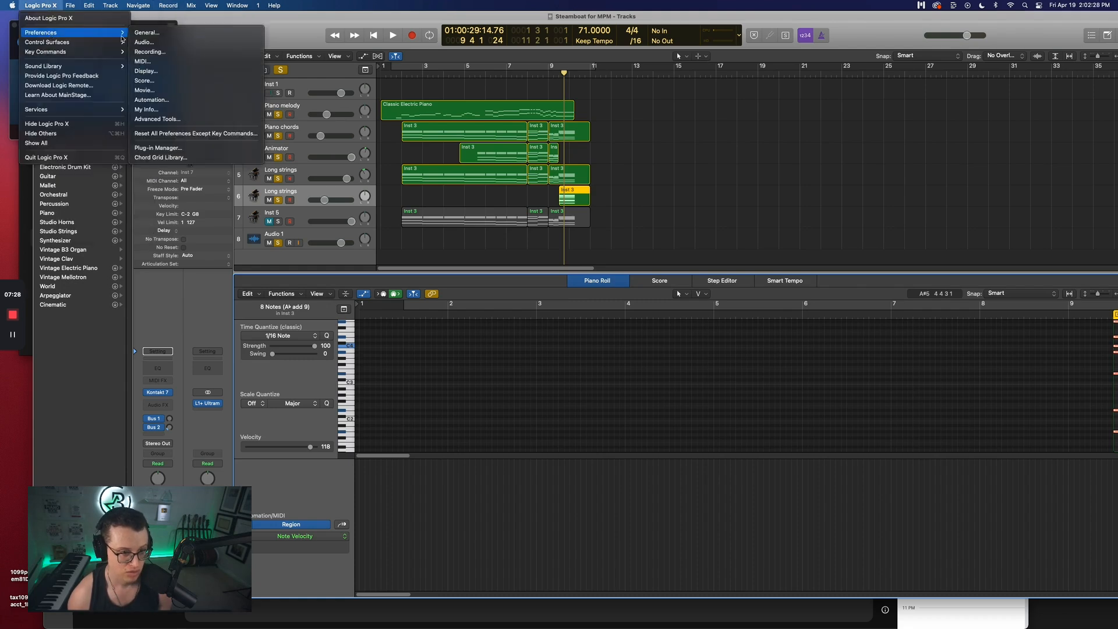
click(156, 43)
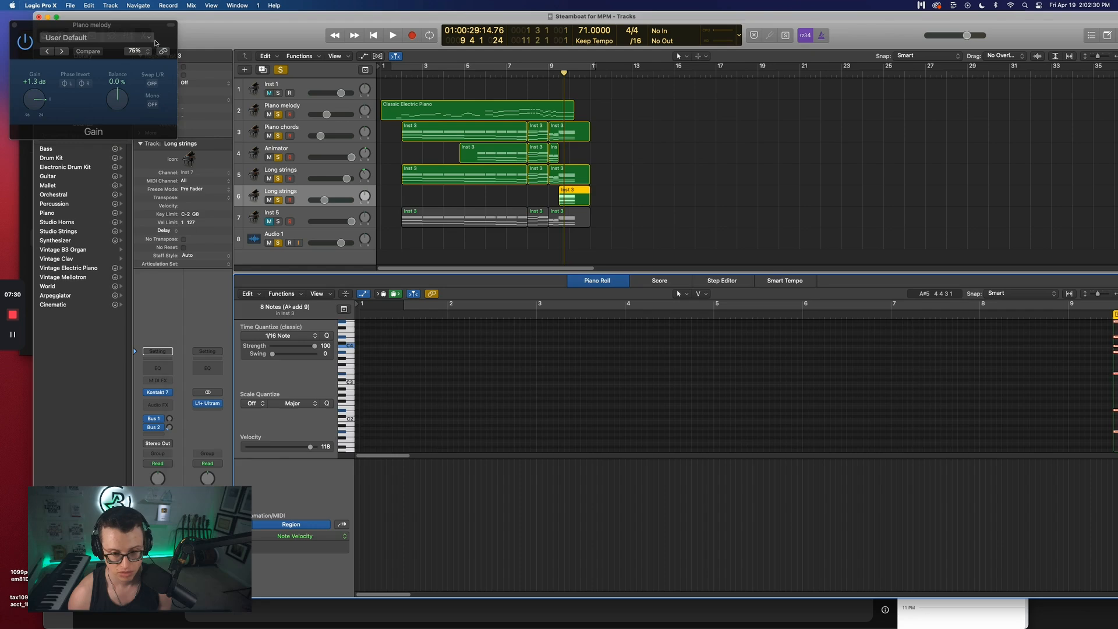
click(276, 444)
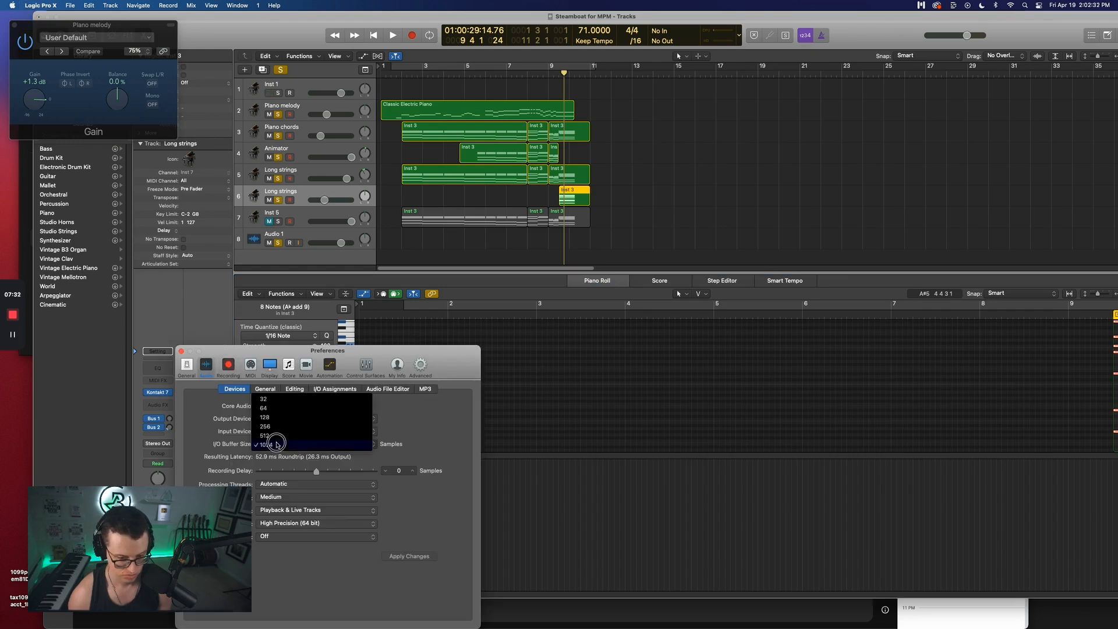
click(277, 445)
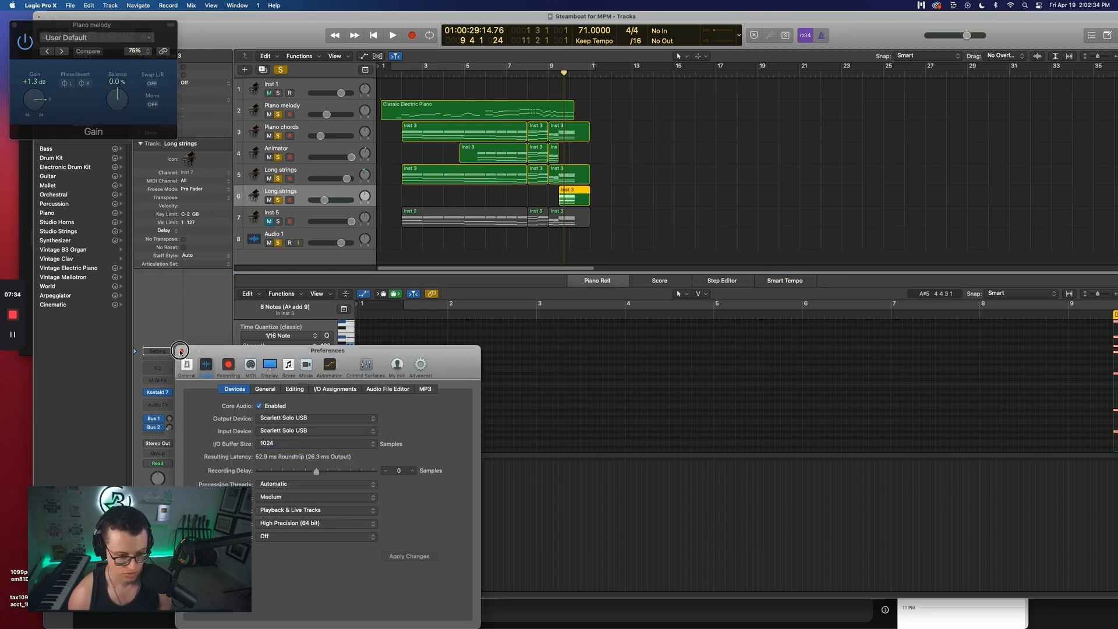
key(super+w)
Replay the full arrangement from bar 2 through to the final chord
click(401, 72)
key(space)
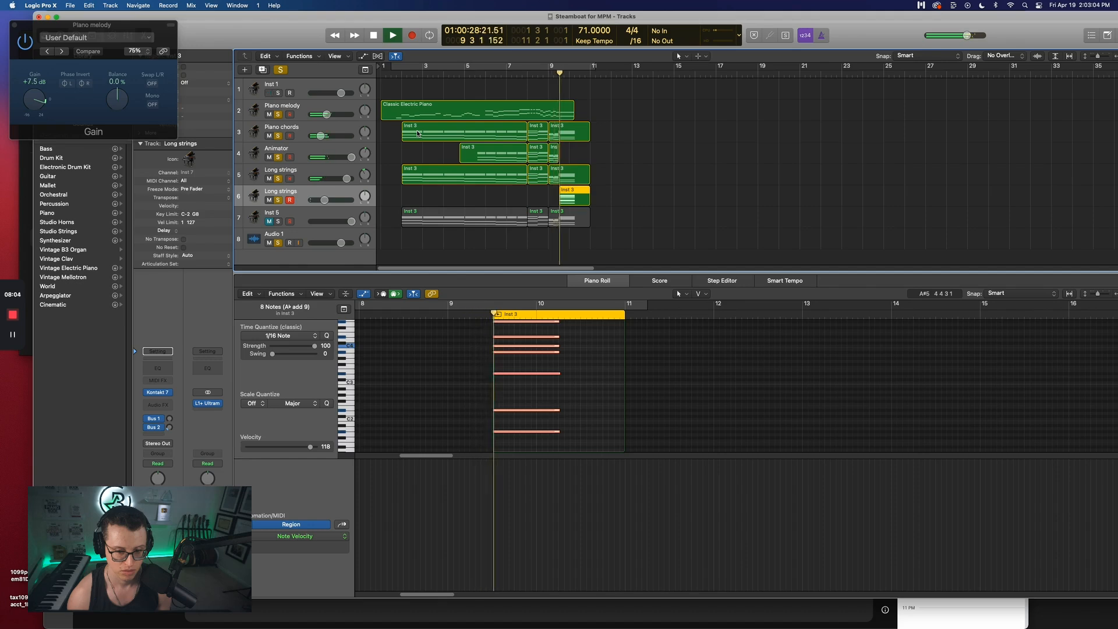
key(space)
Delete the muted Inst 5 regions, replay the arrangement without them and remove the empty Inst 5 track
click(343, 216)
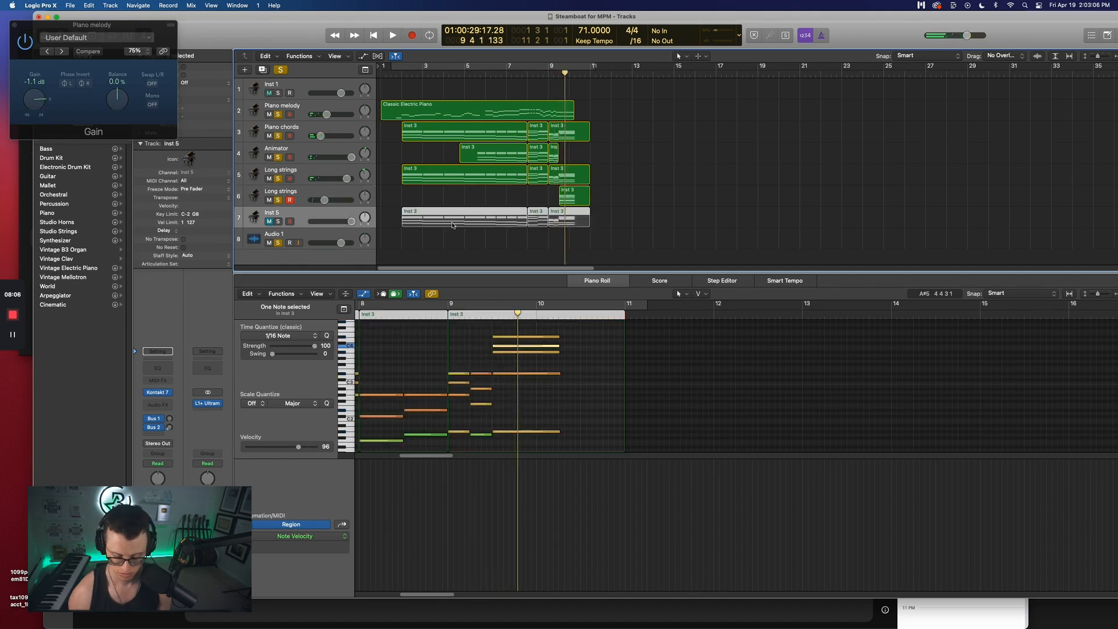
key(Delete)
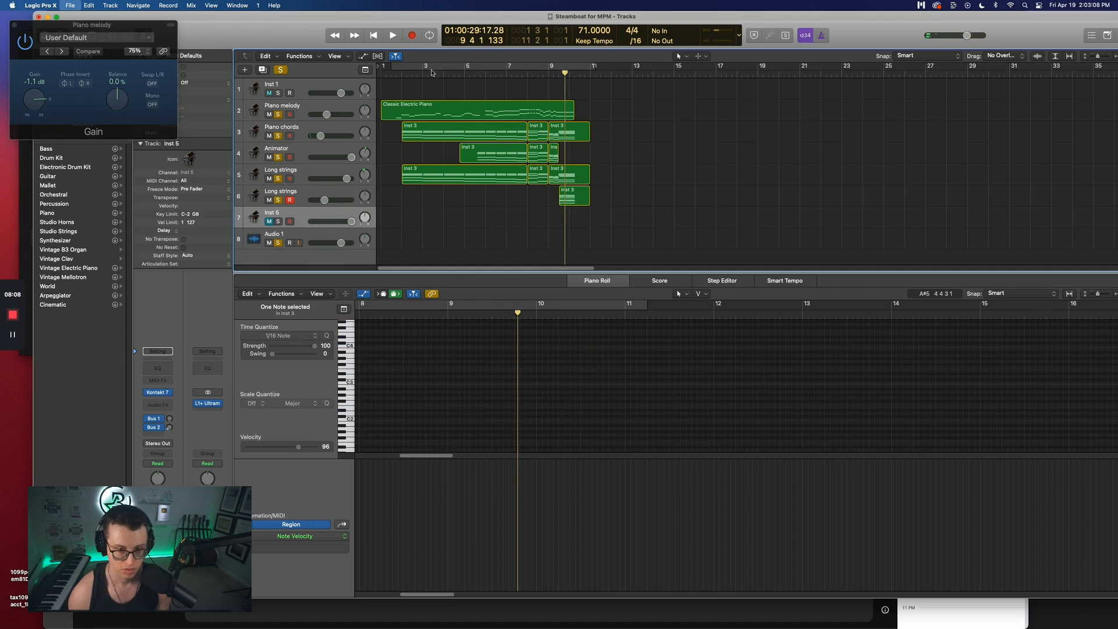
key(shift+space)
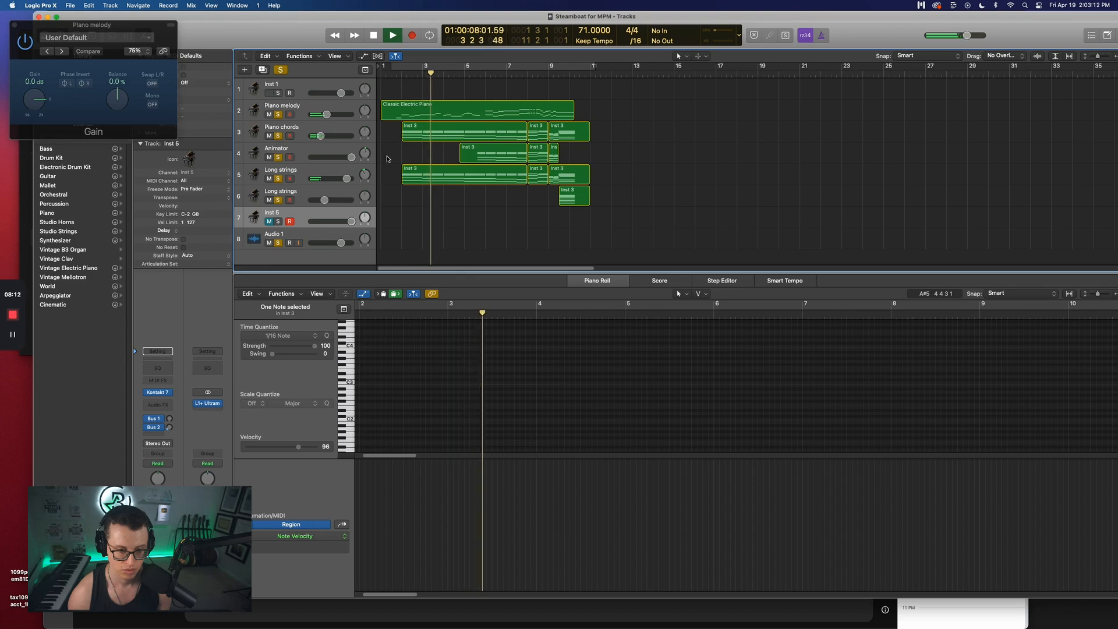
key(super+BackSpace)
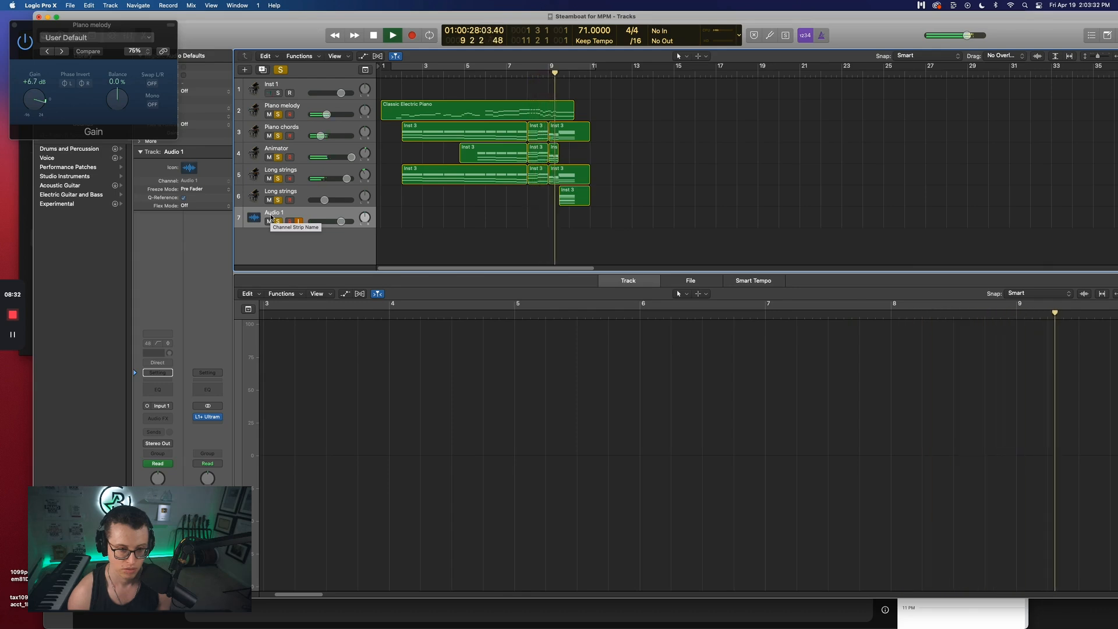
Stop playback, pan the first Long strings track to -12 and select the Audio 1 track
key(space)
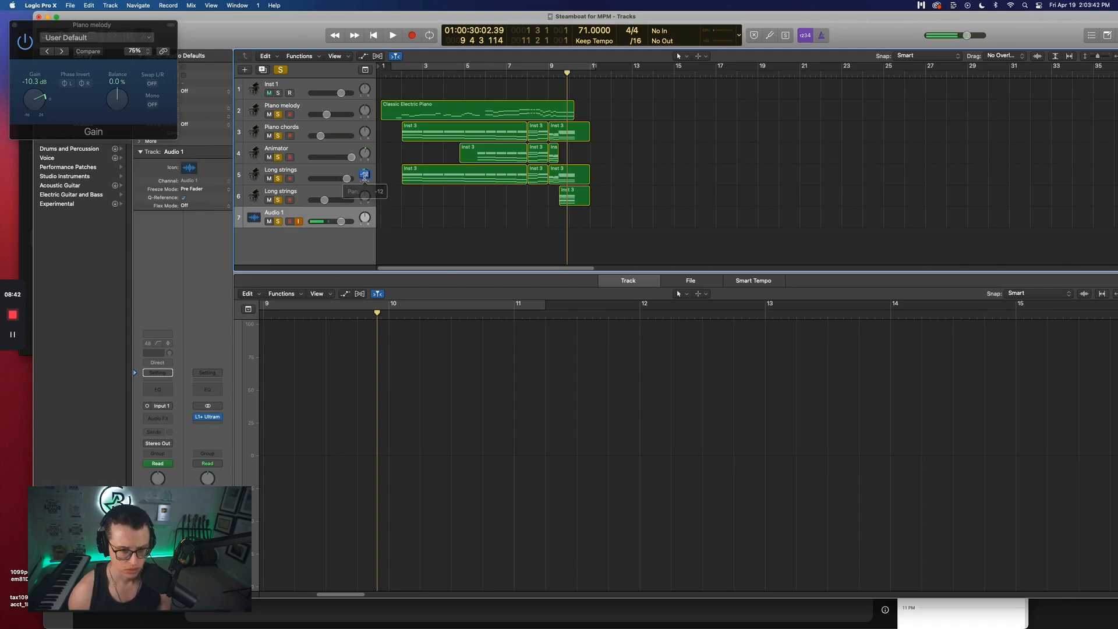
click(360, 176)
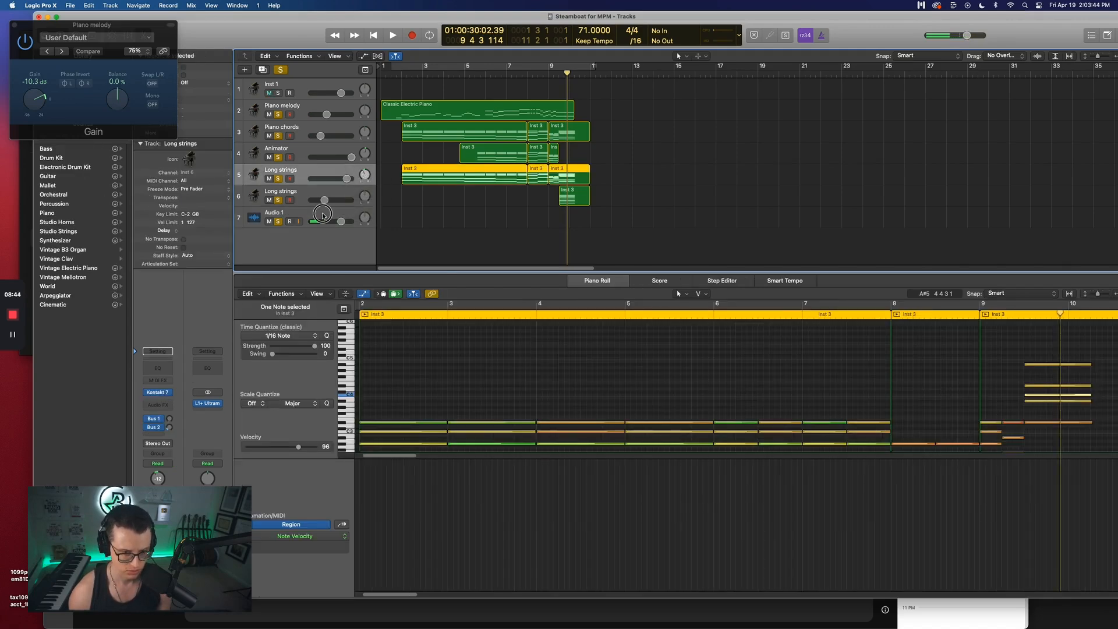
click(309, 219)
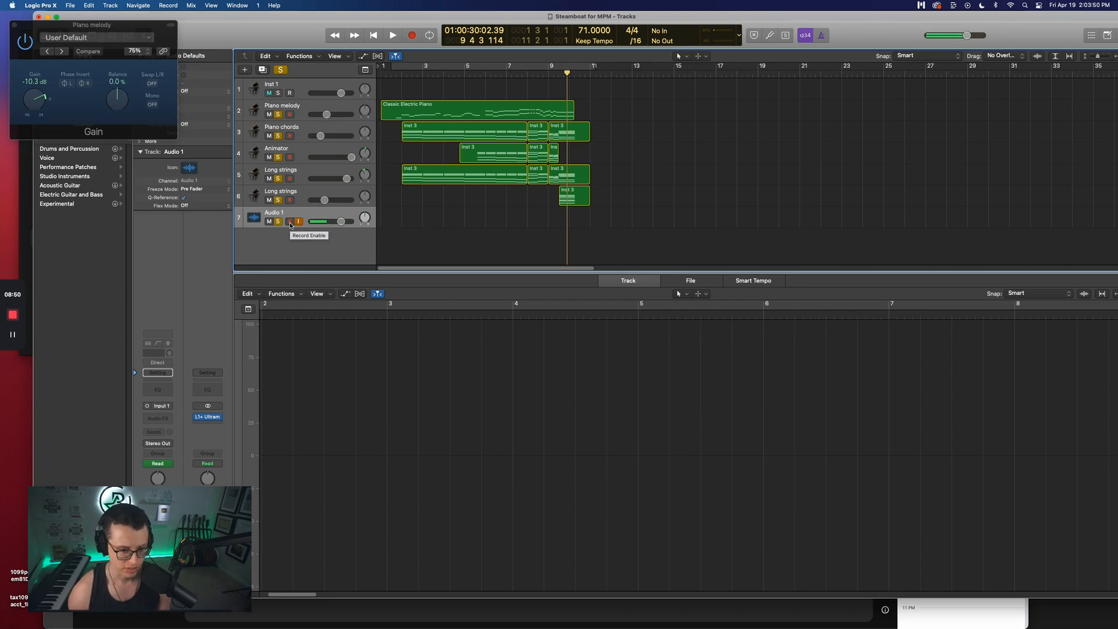
Bounce the first Long strings track's regions in place to a new track named Long Strings, leaving the source regions
click(301, 174)
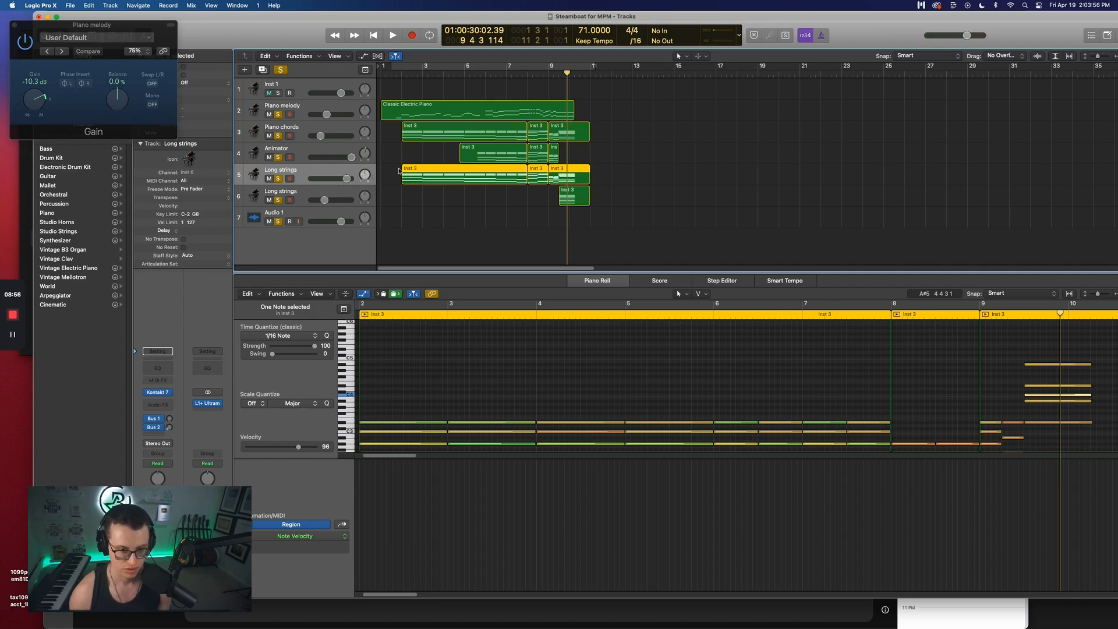
right_click(415, 174)
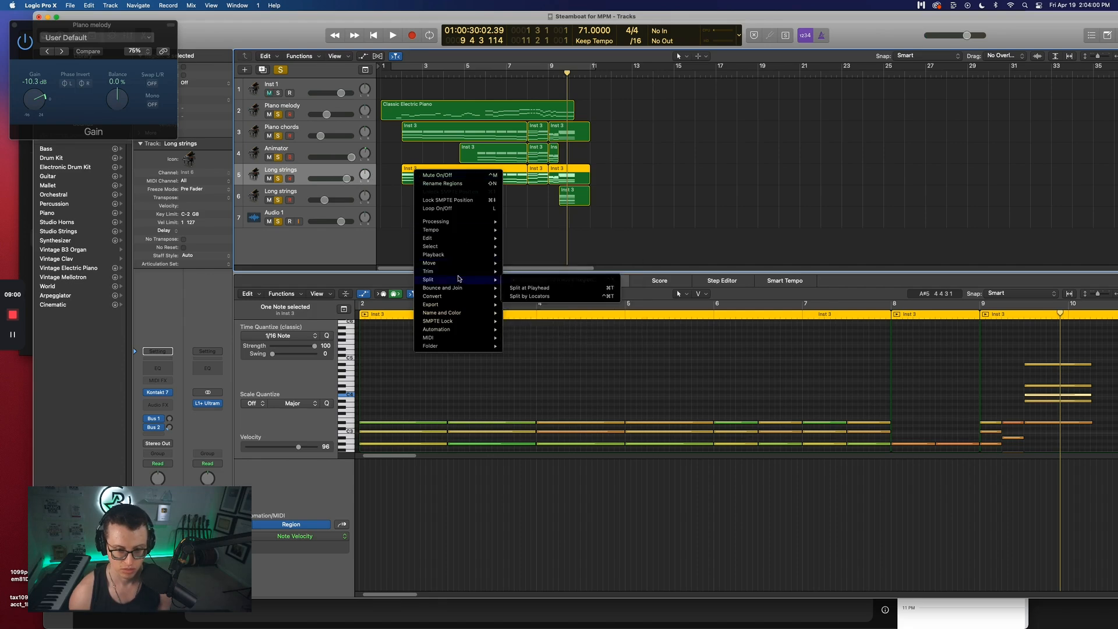
mouse_move(449, 291)
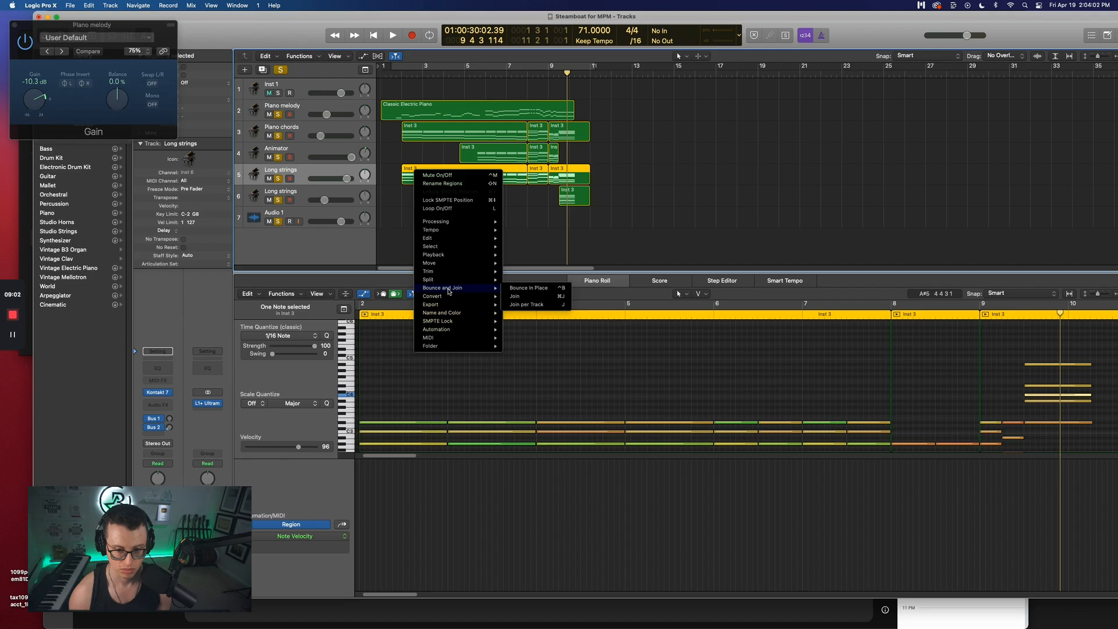
click(515, 288)
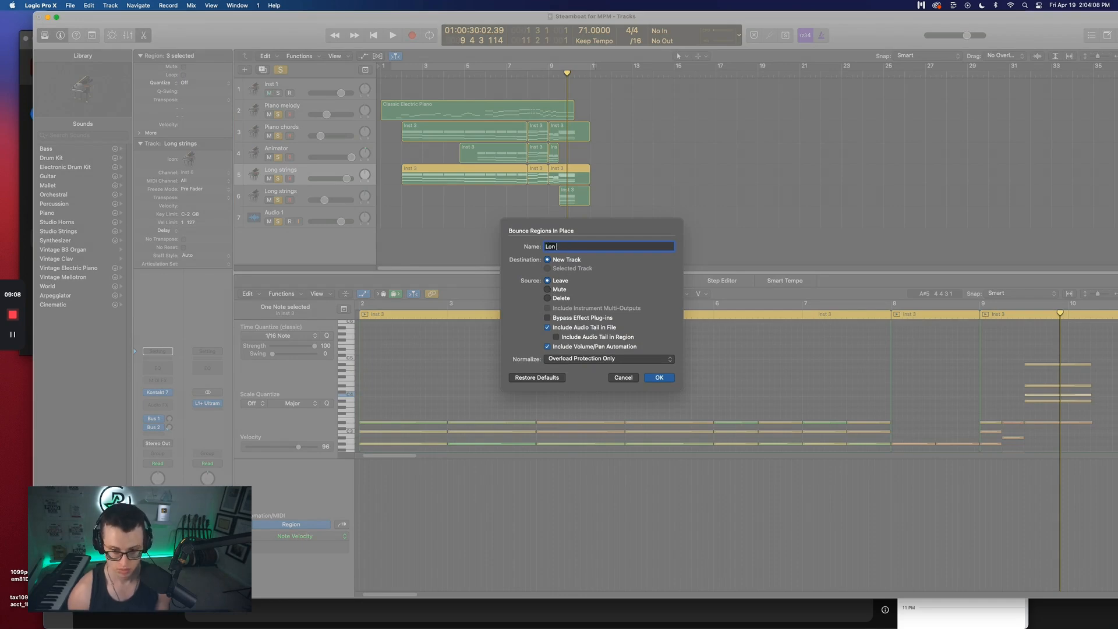
key(Return)
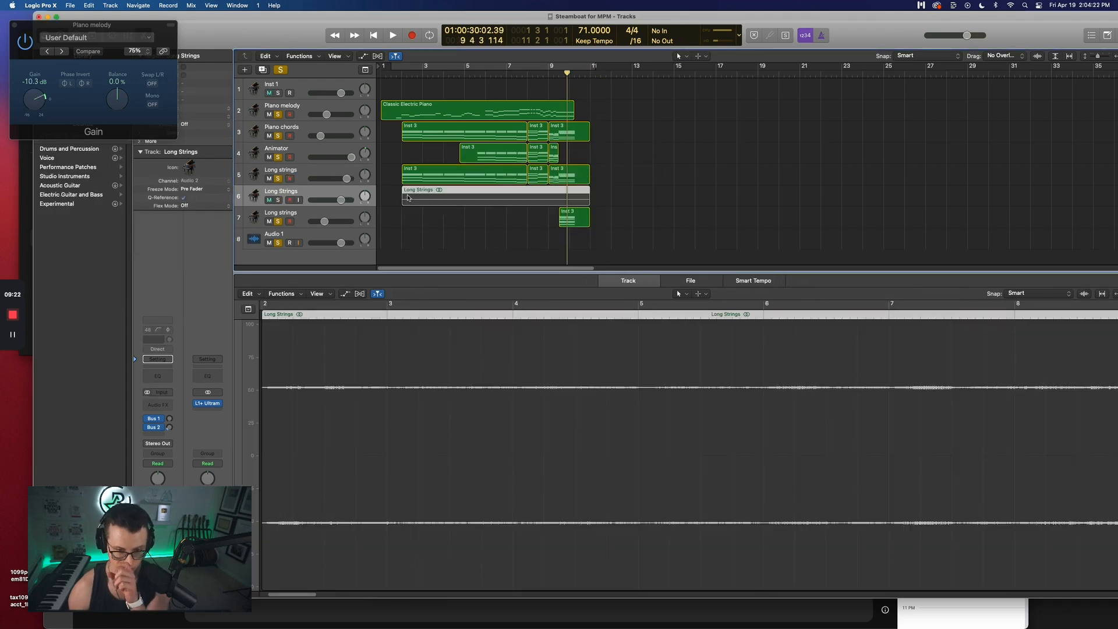
Look for a freeze command in the Long strings track options and search the help for it
click(294, 175)
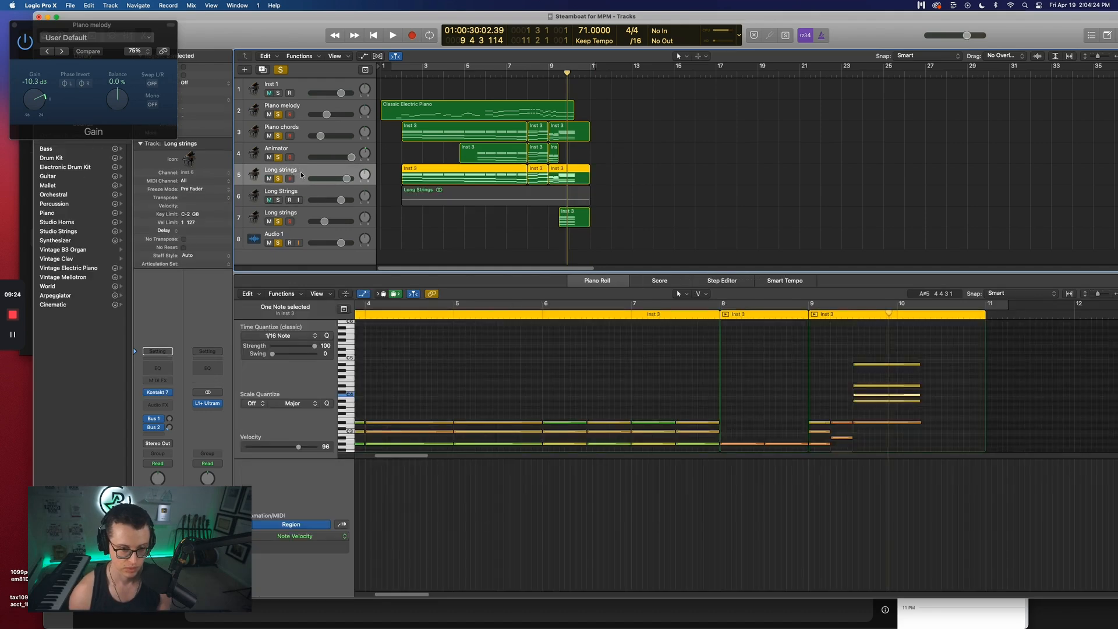
right_click(301, 175)
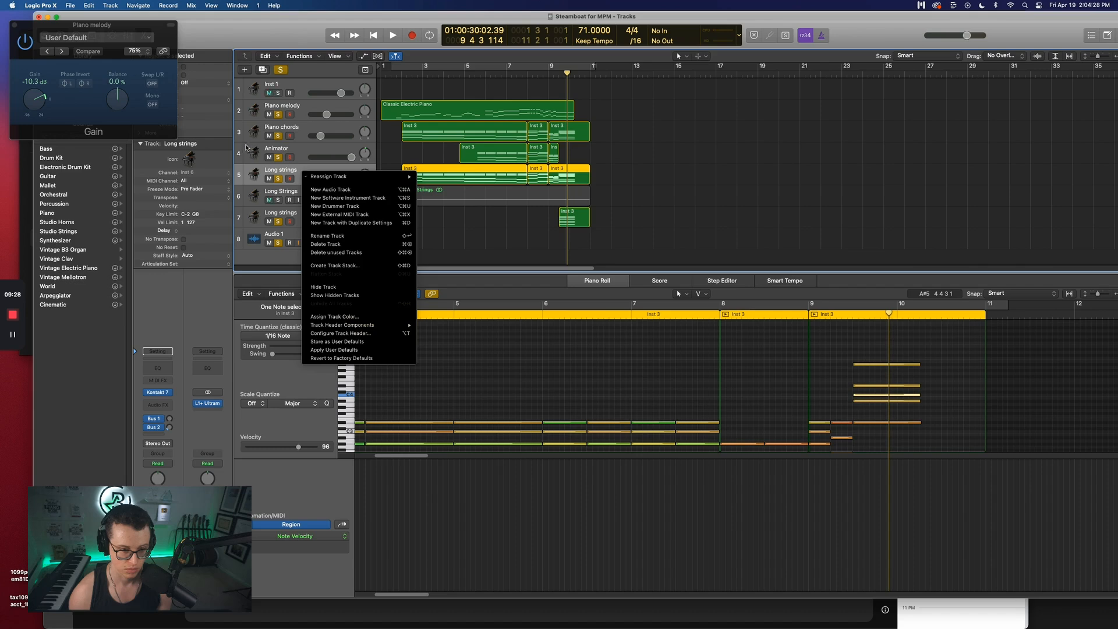
key(Escape)
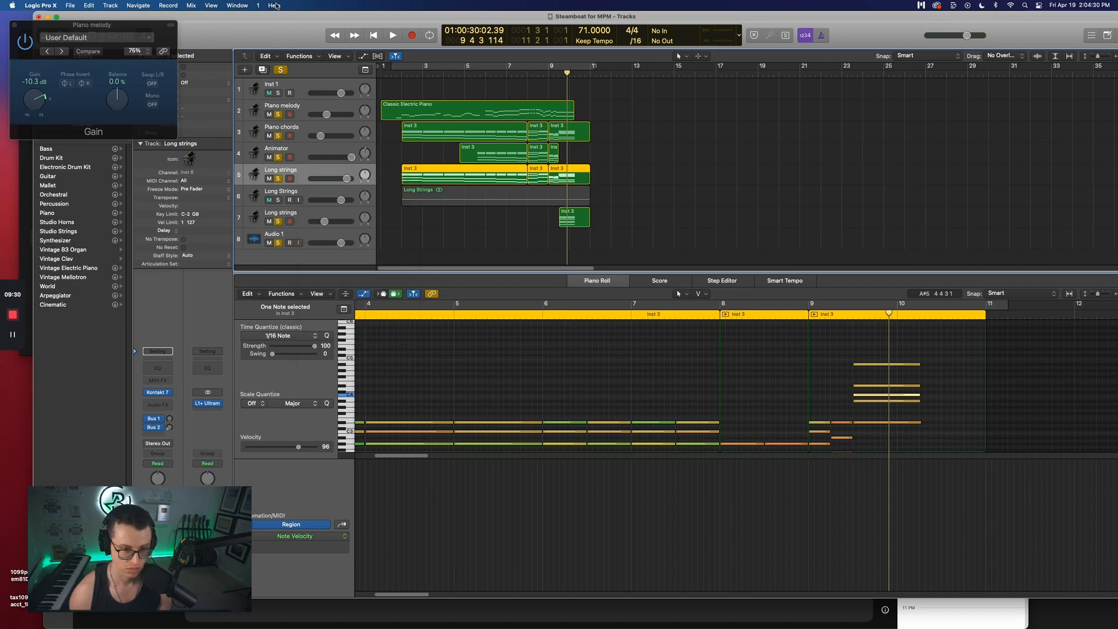
click(274, 6)
text(free)
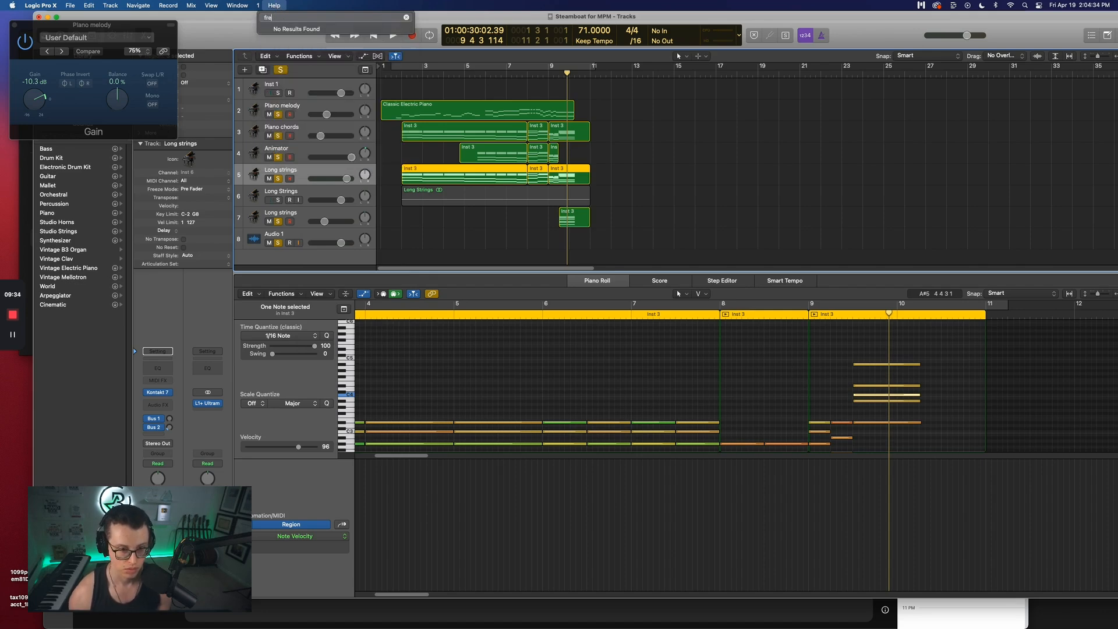
key(BackSpace)
key(BackSpace)
key(BackSpace)
key(BackSpace)
click(325, 195)
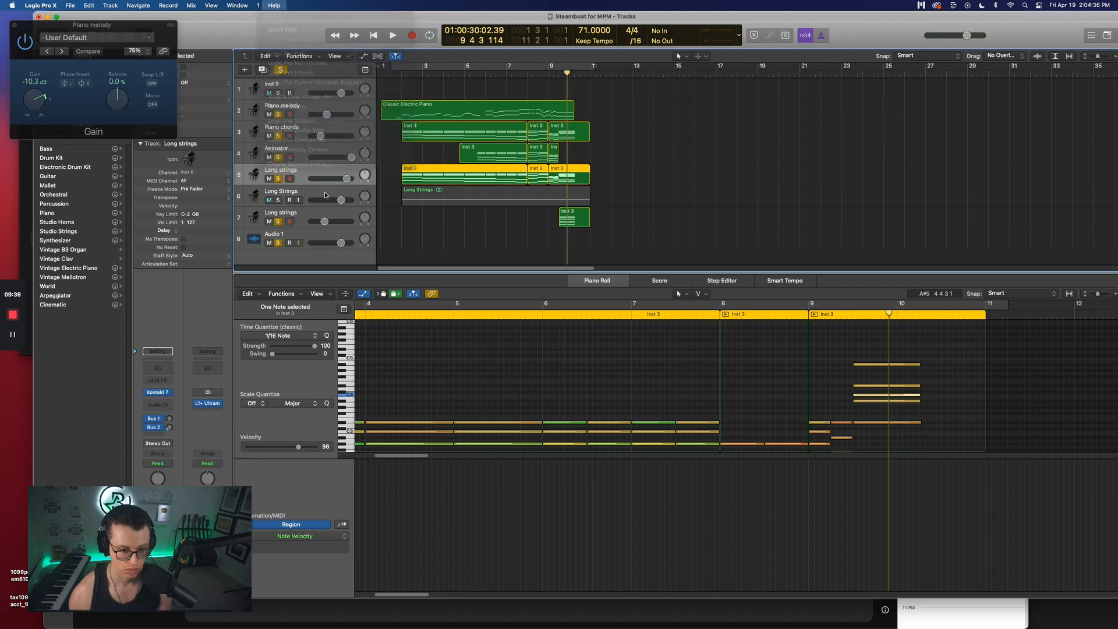
Solo only the bounced Long Strings track and play it from about bar 4 through to the final chord
click(278, 200)
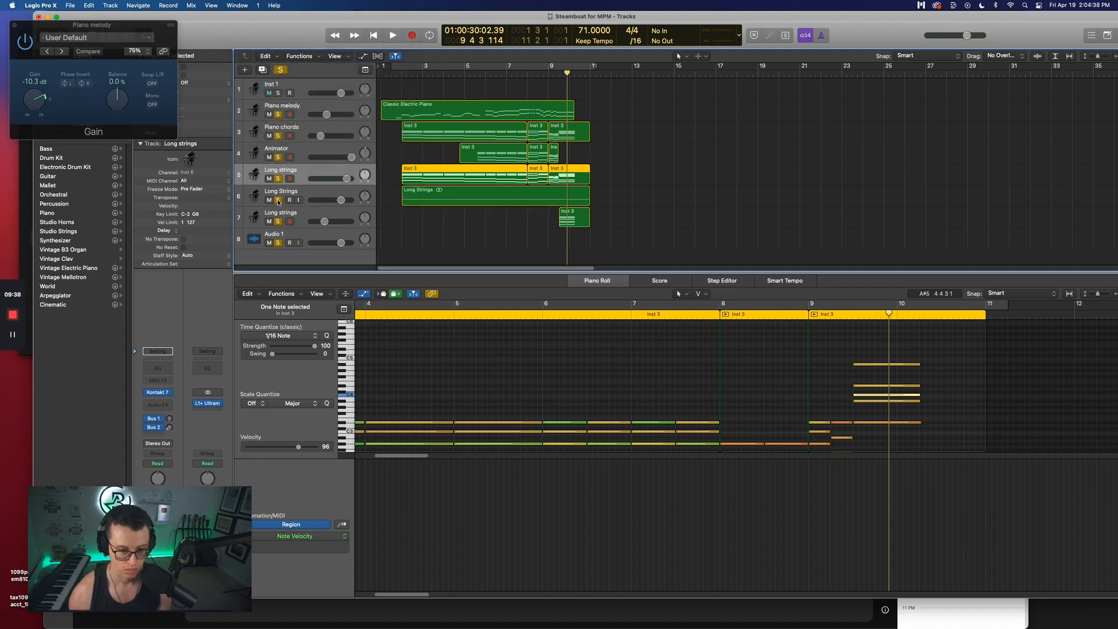
click(280, 70)
click(279, 200)
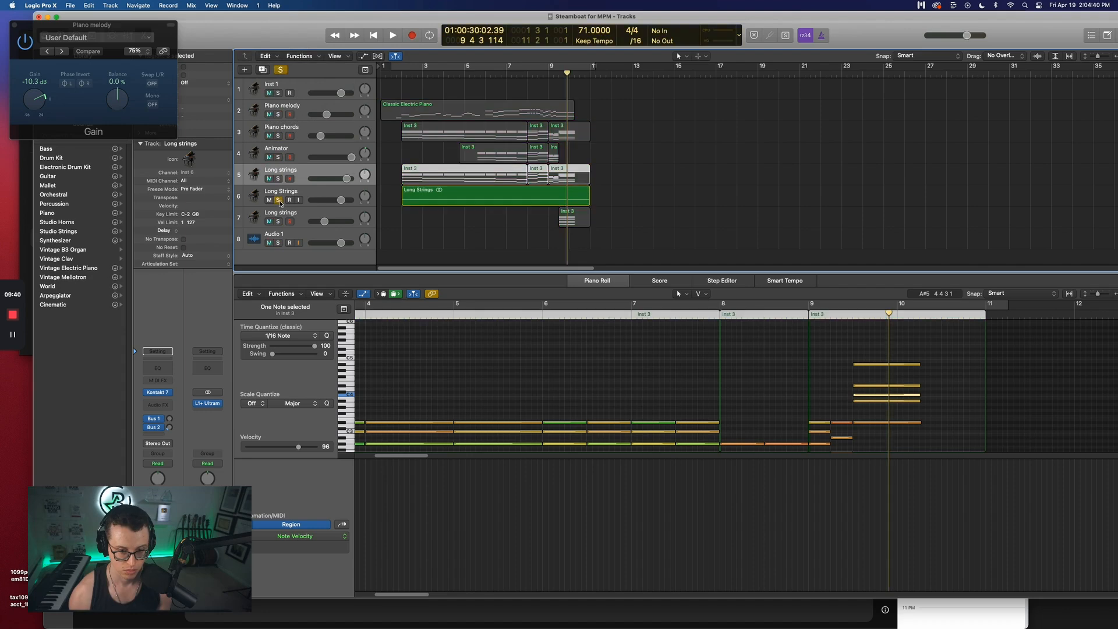
click(458, 74)
key(space)
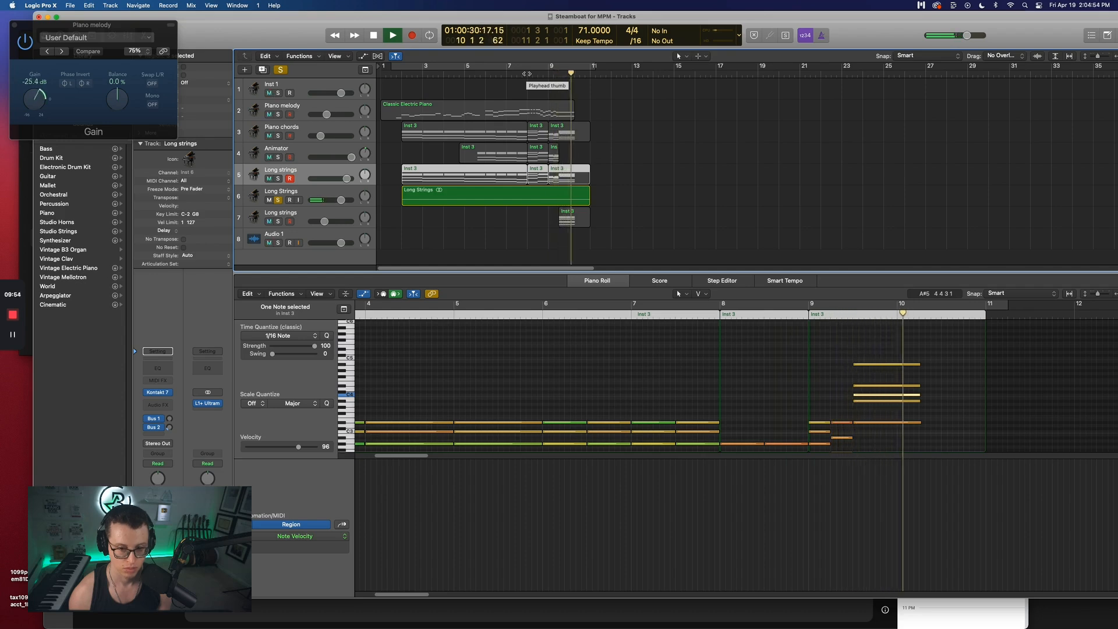
key(space)
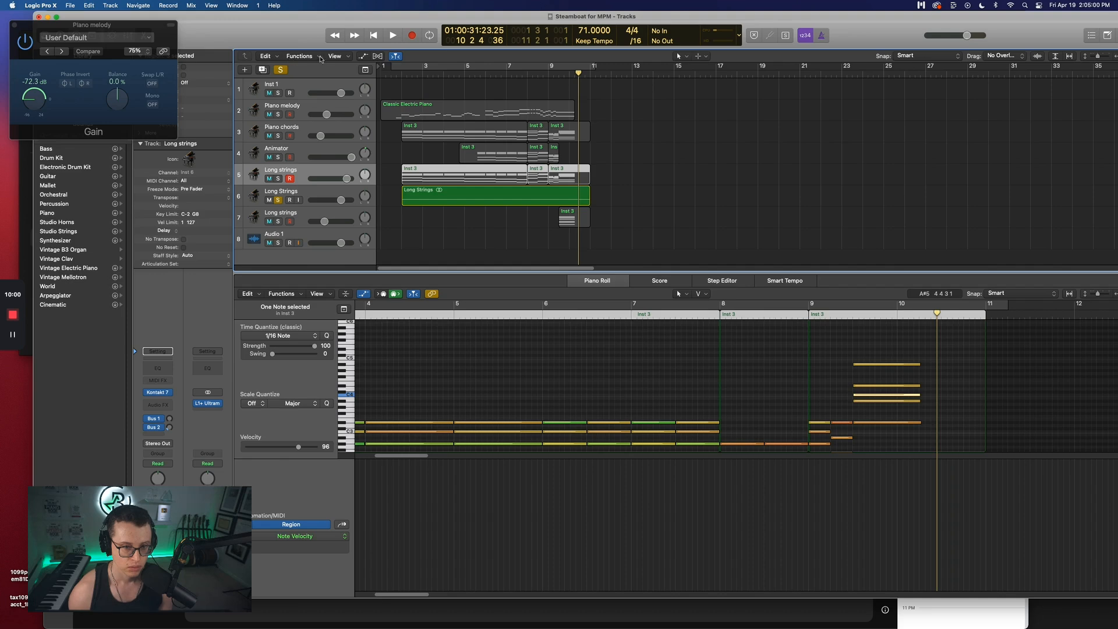
Show the Freeze control on the track headers, clear all solos and freeze the first Long strings track by starting playback at bar 2
click(342, 56)
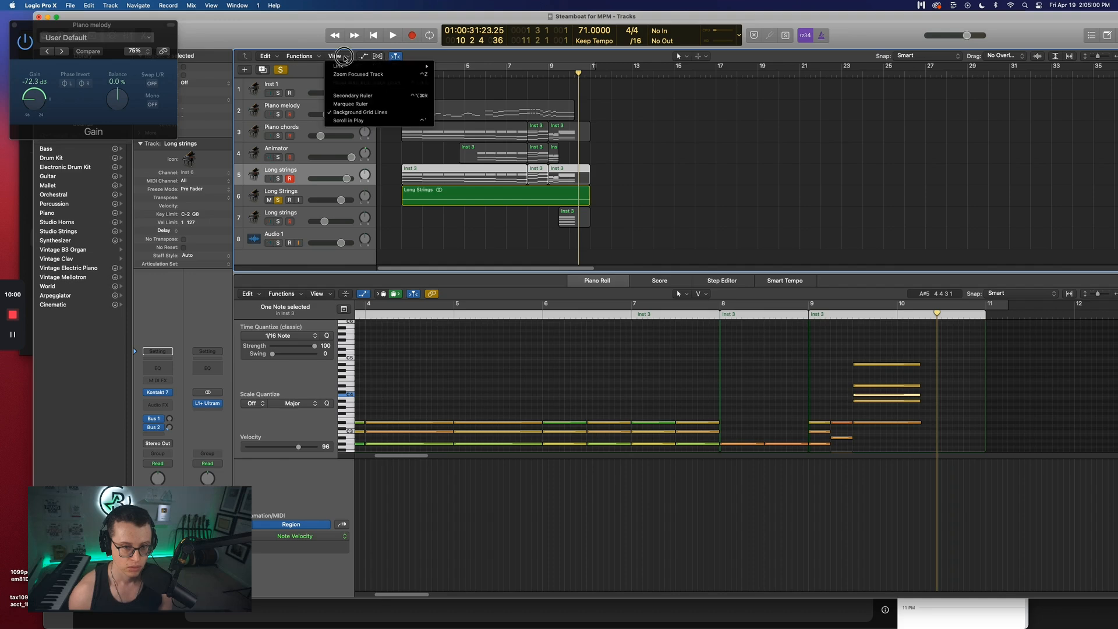
click(315, 77)
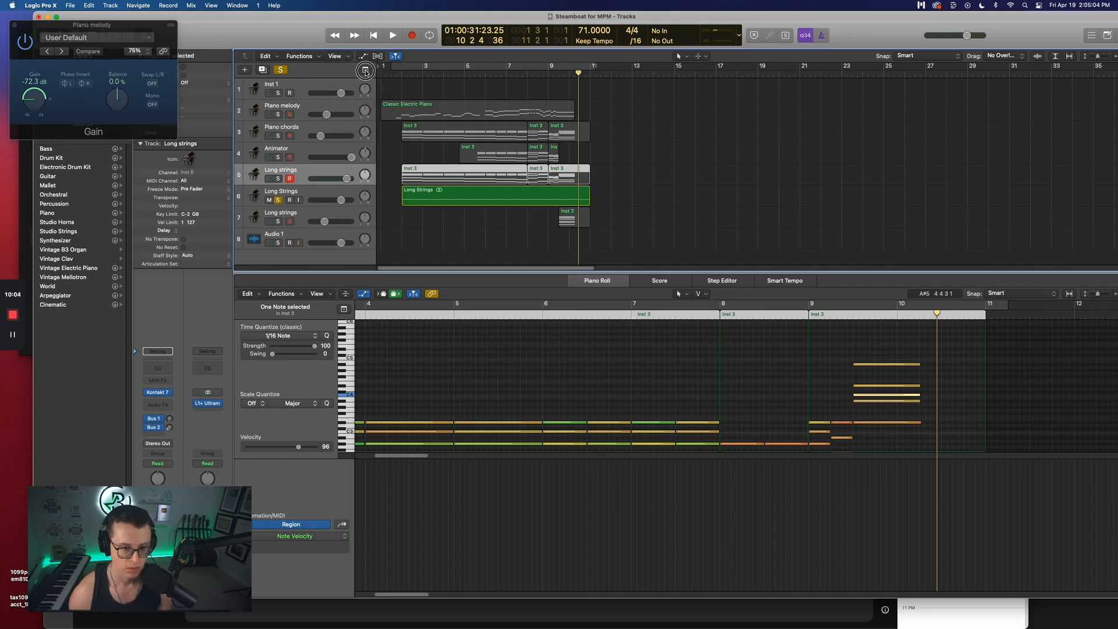
click(365, 70)
click(365, 71)
click(400, 89)
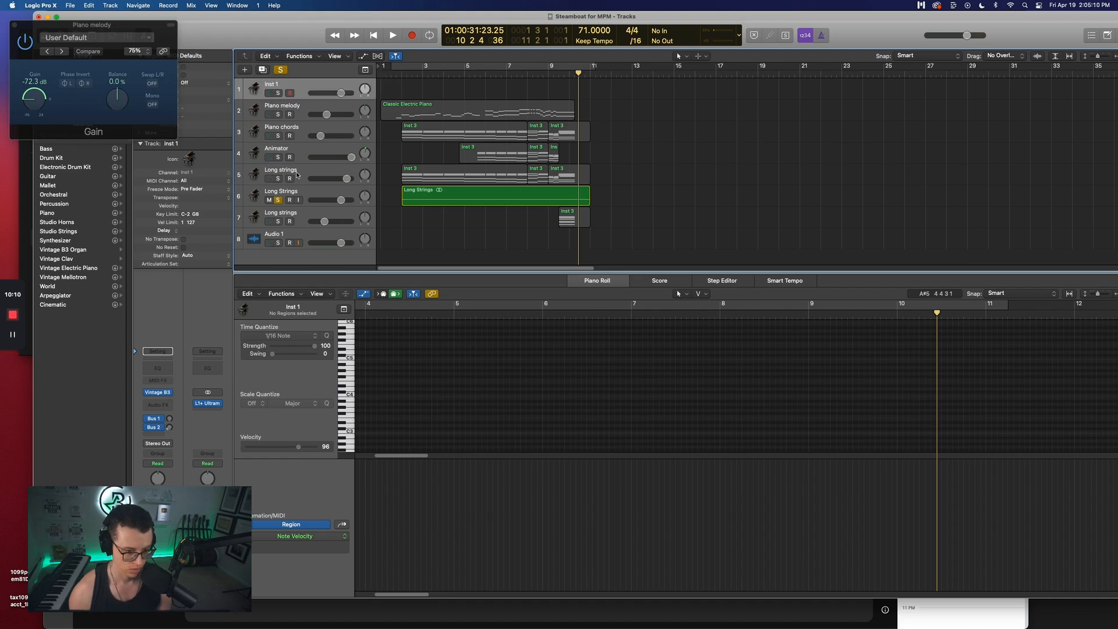
click(364, 236)
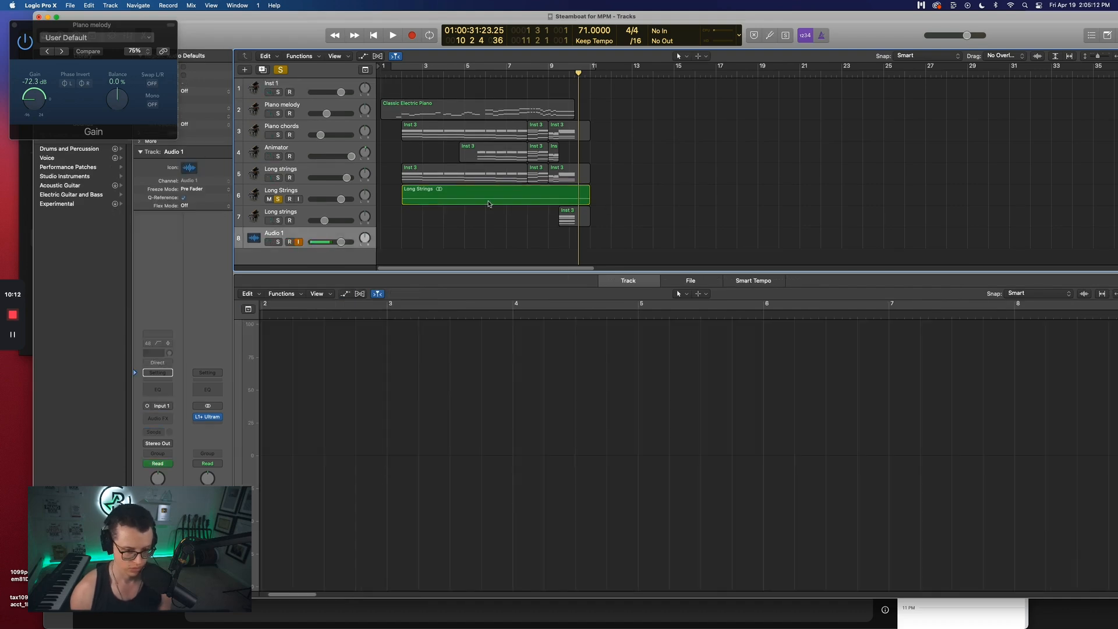
click(280, 70)
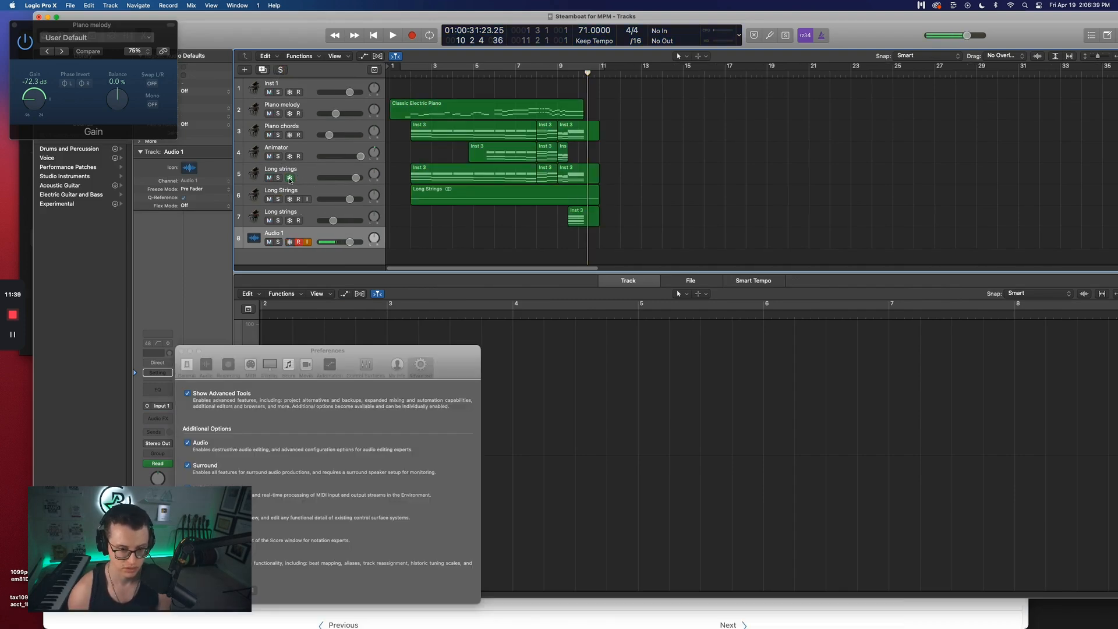
click(411, 75)
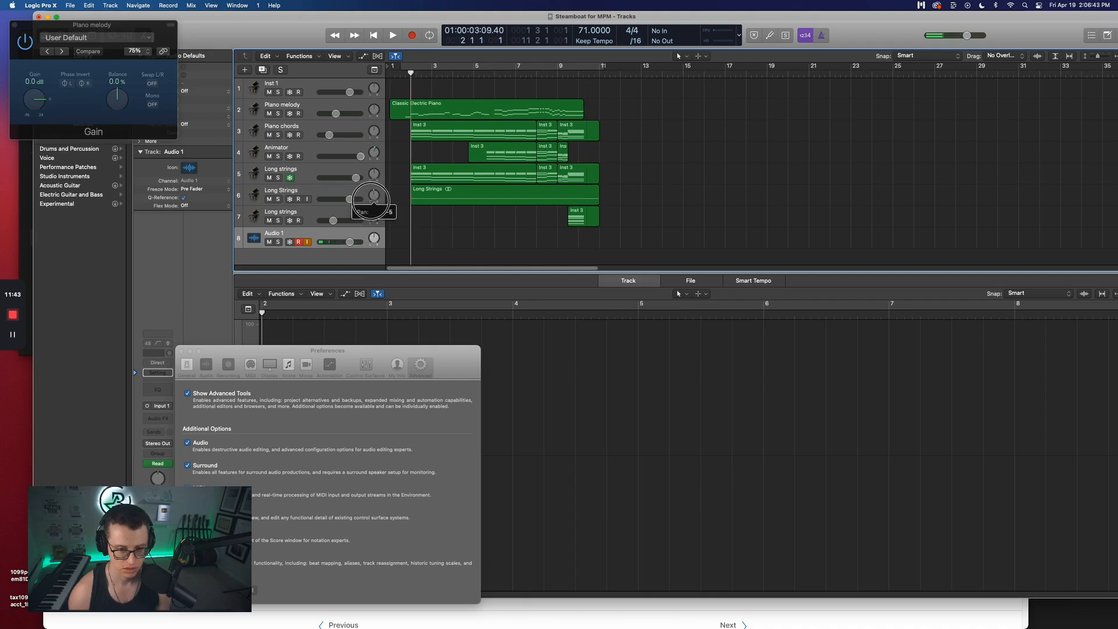
key(space)
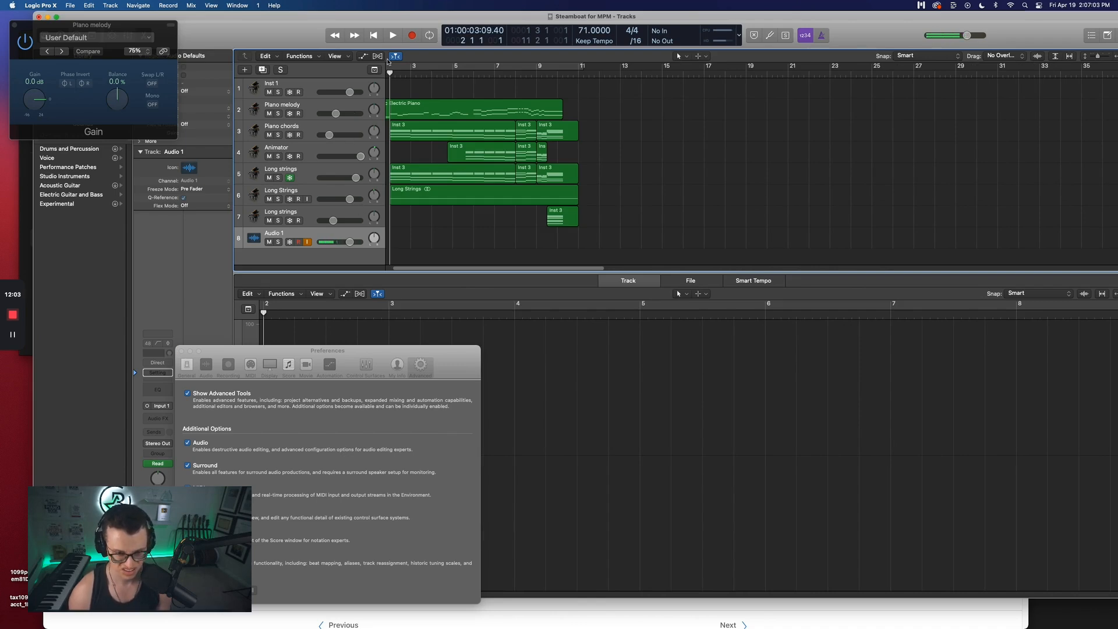
Close the preferences and play the arrangement from the beginning with the frozen Long strings track muted
click(374, 36)
key(space)
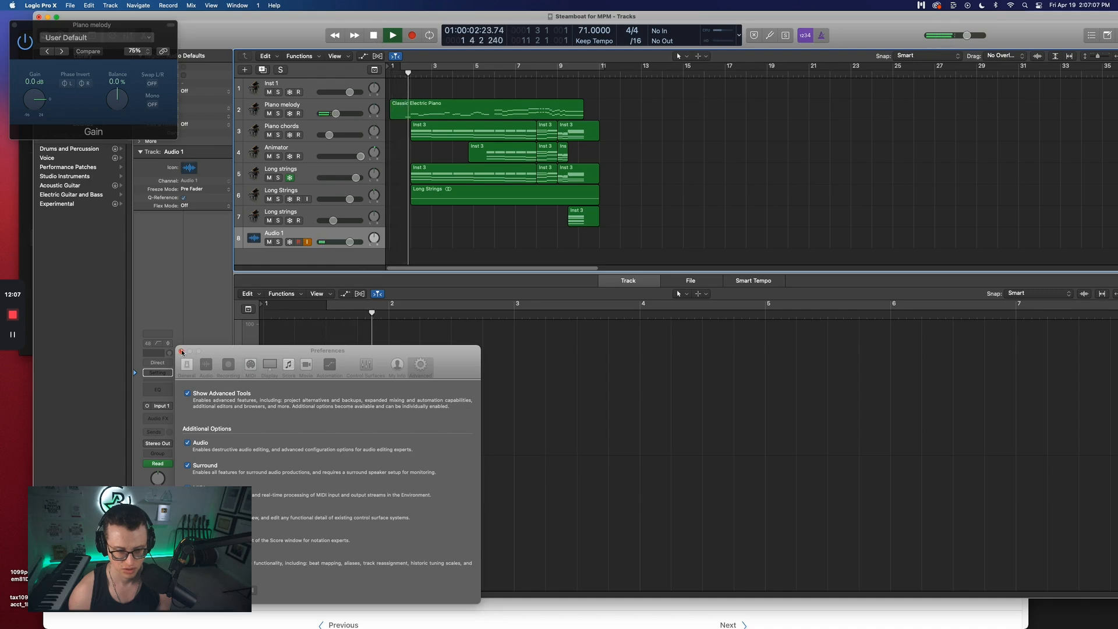
key(super+w)
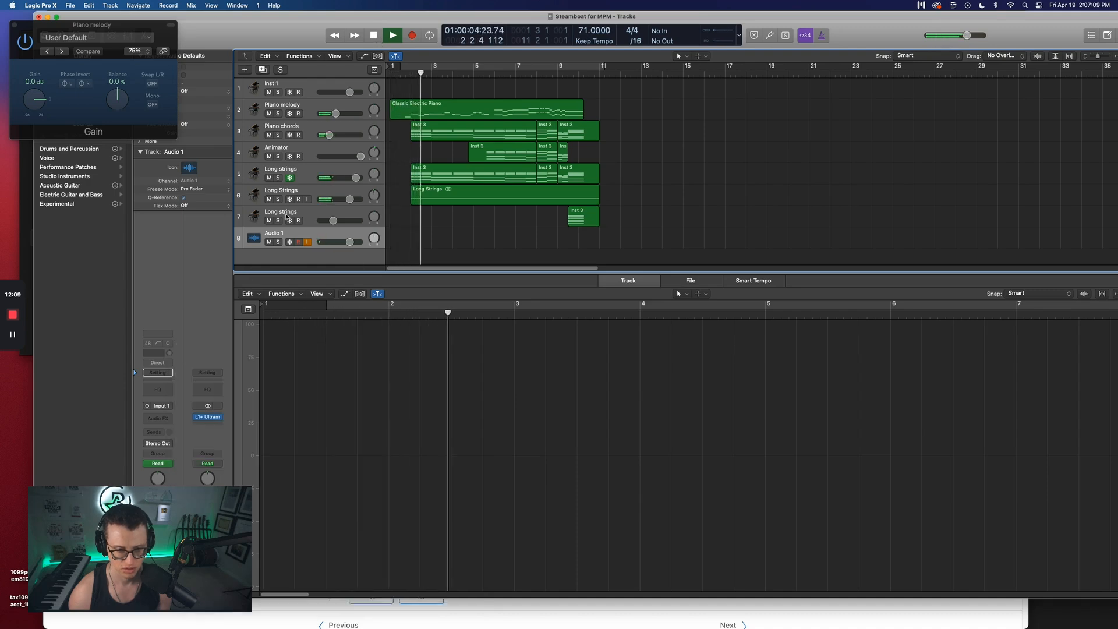
click(269, 178)
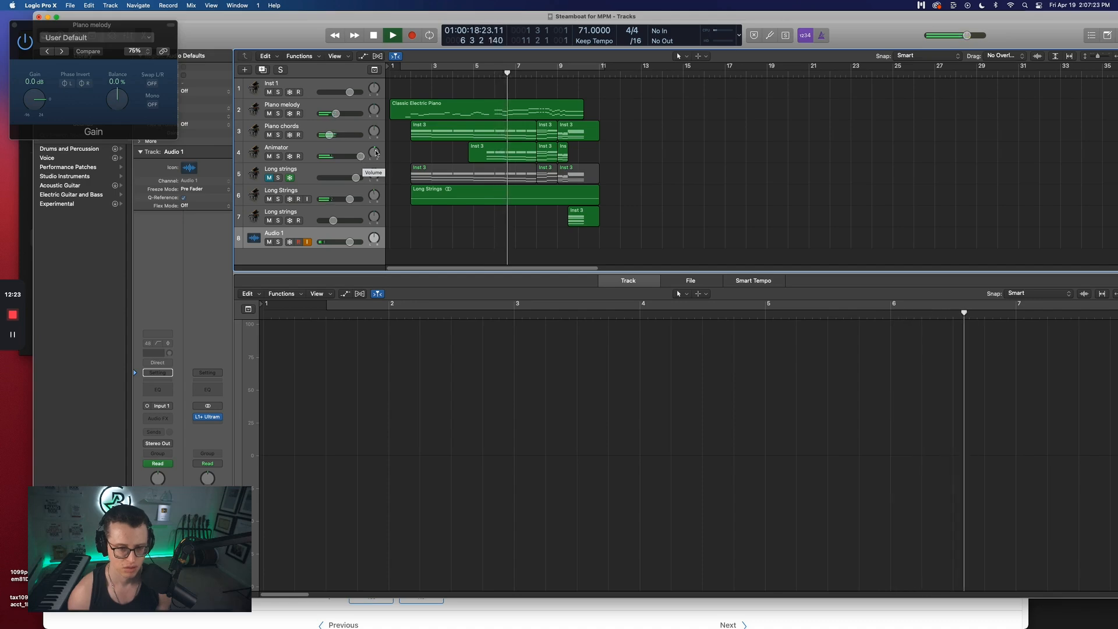
drag(362, 157, 370, 157)
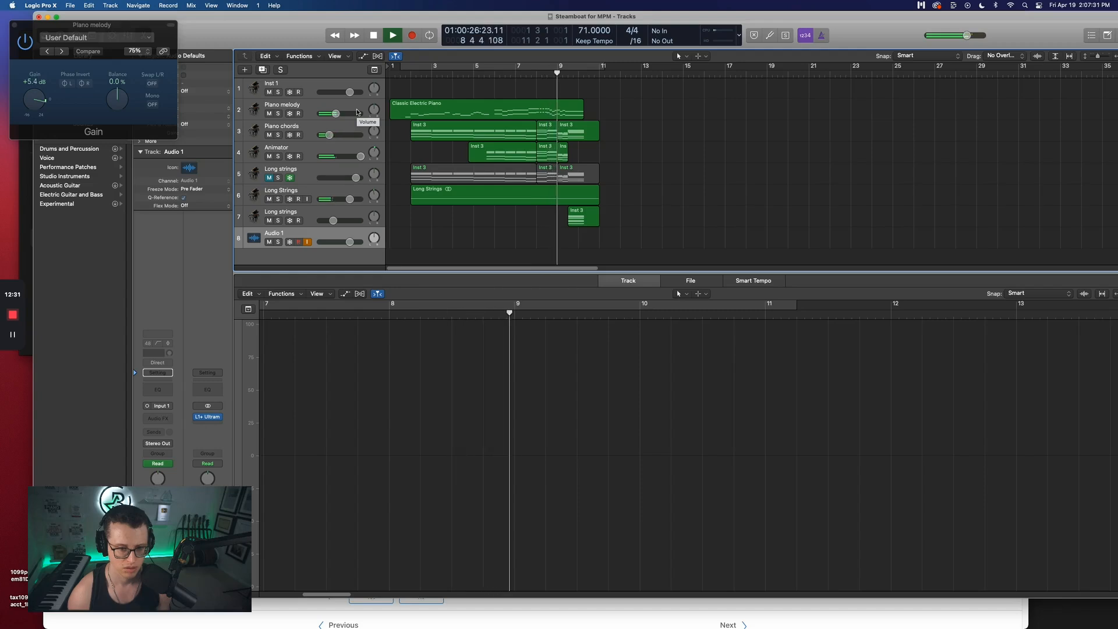
key(space)
Lower the Piano melody's gain automation peak near bar 9.5, hide the automation and select the Audio 1 track
click(431, 110)
click(344, 107)
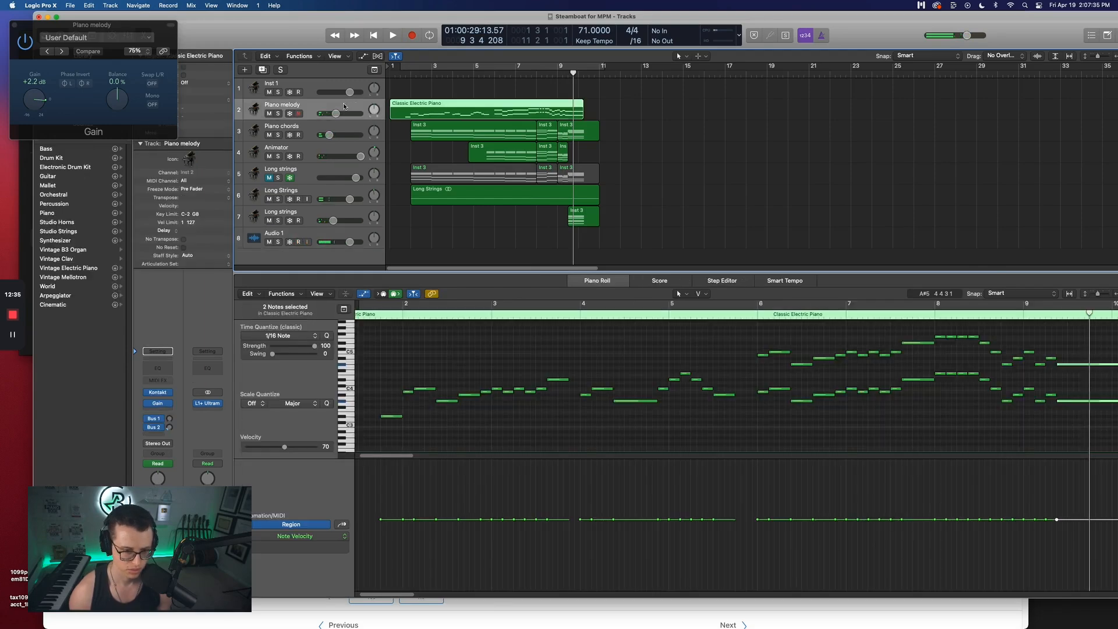
click(297, 240)
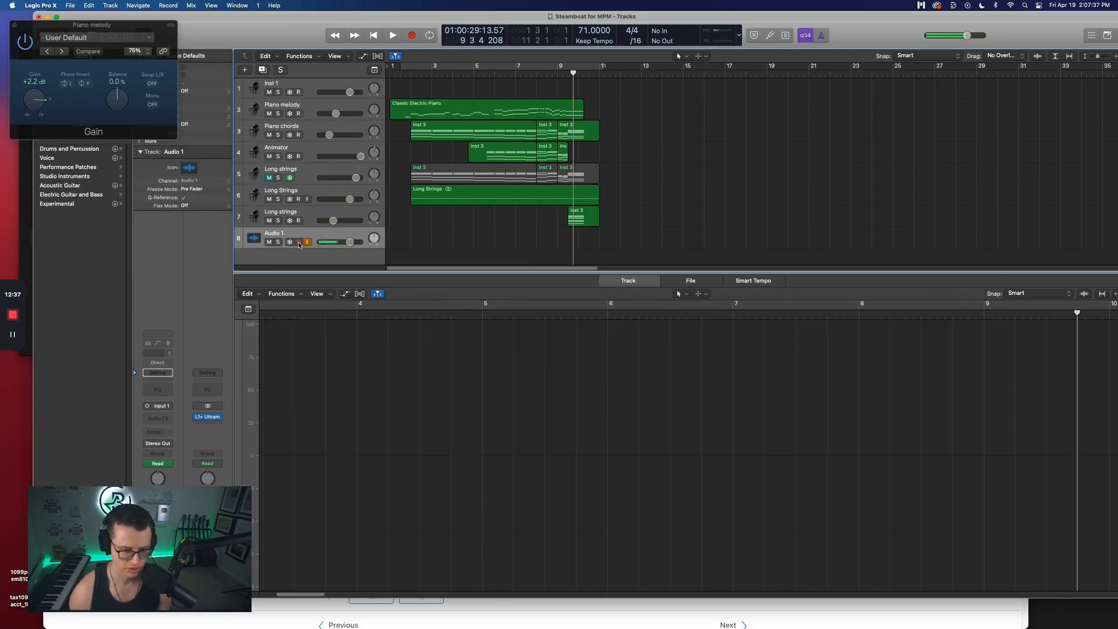
click(324, 107)
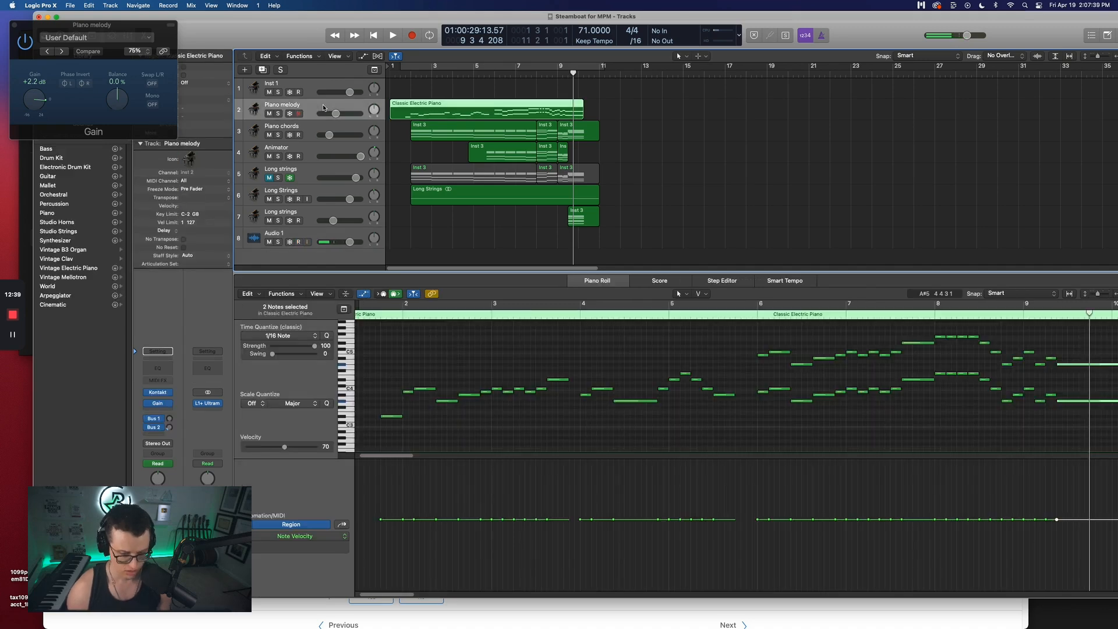
key(a)
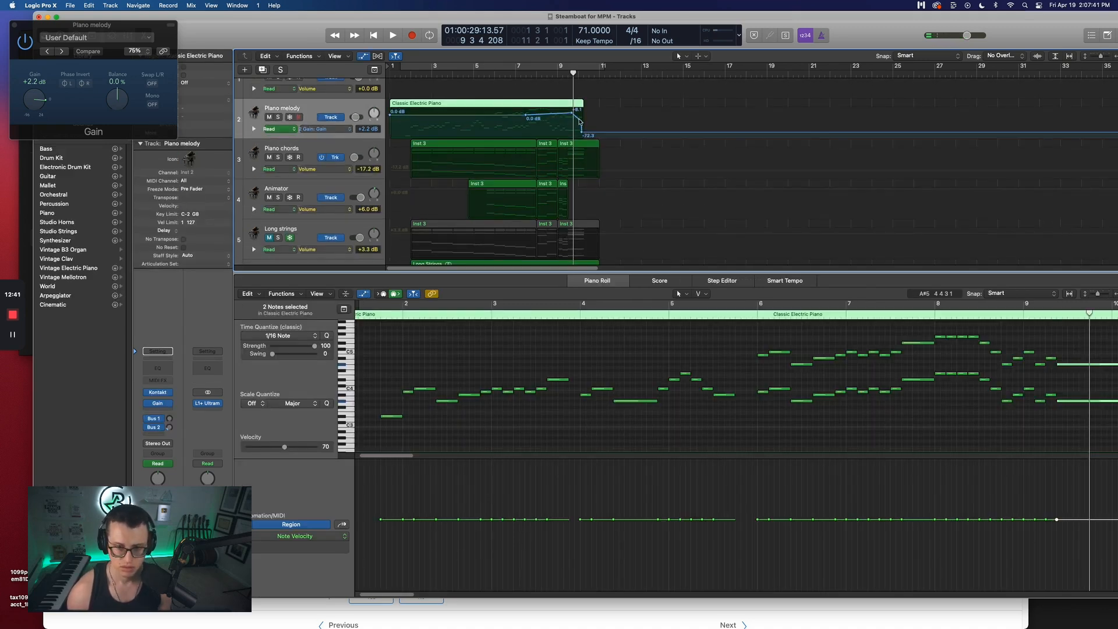
click(572, 115)
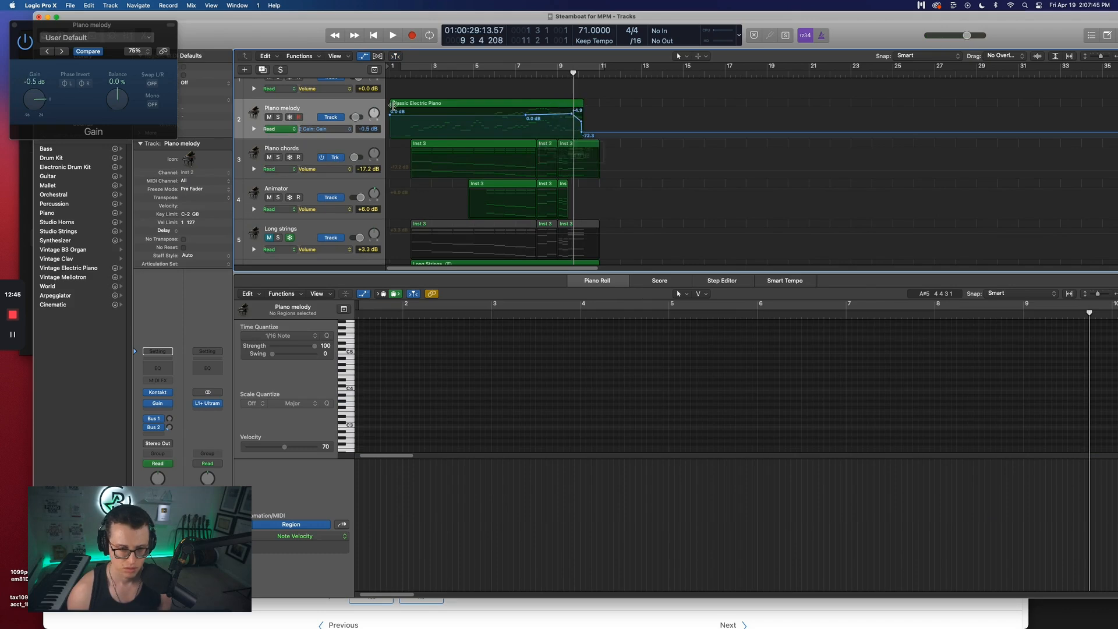
scroll(348, 156, down, 3)
scroll(304, 99, up, 3)
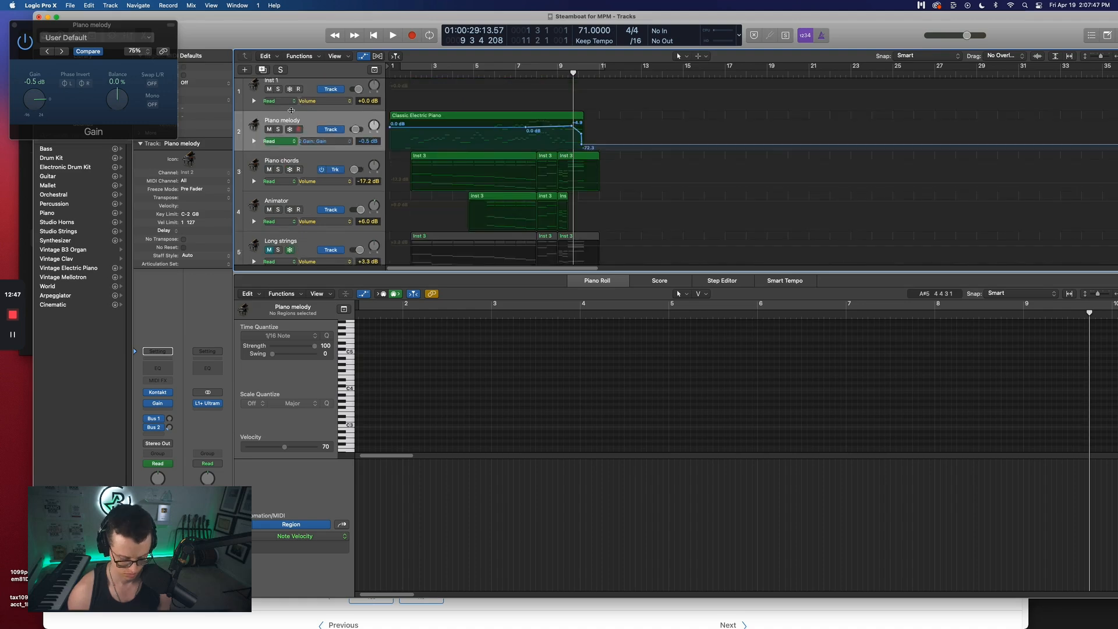
key(a)
click(299, 236)
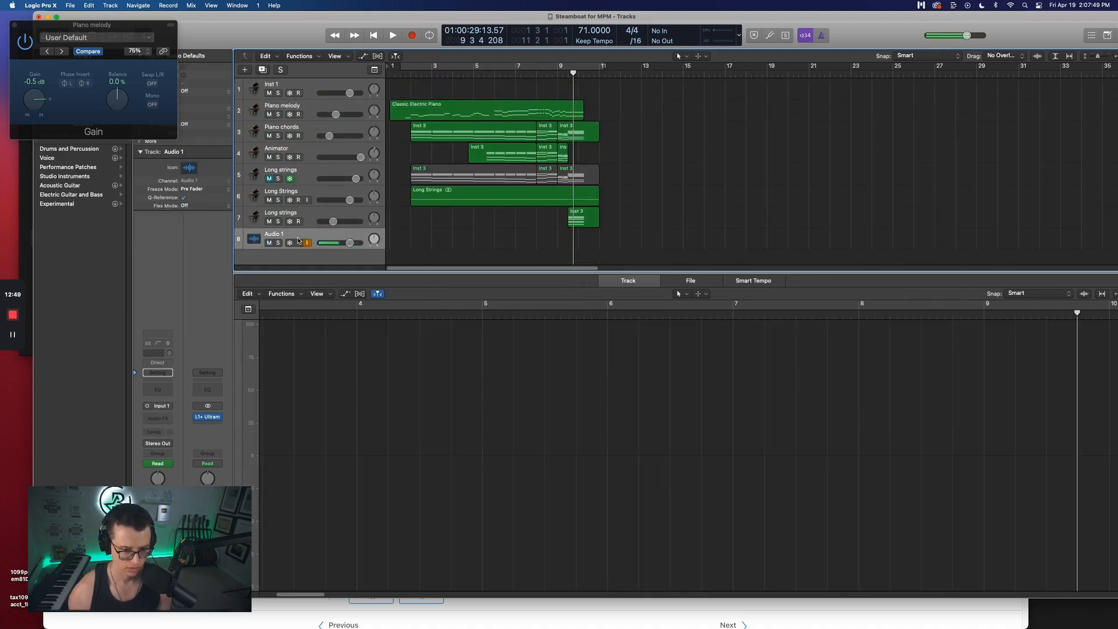
Play the arrangement from about bar 7 and again from the beginning, nudging the Piano melody volume up slightly
click(513, 70)
key(space)
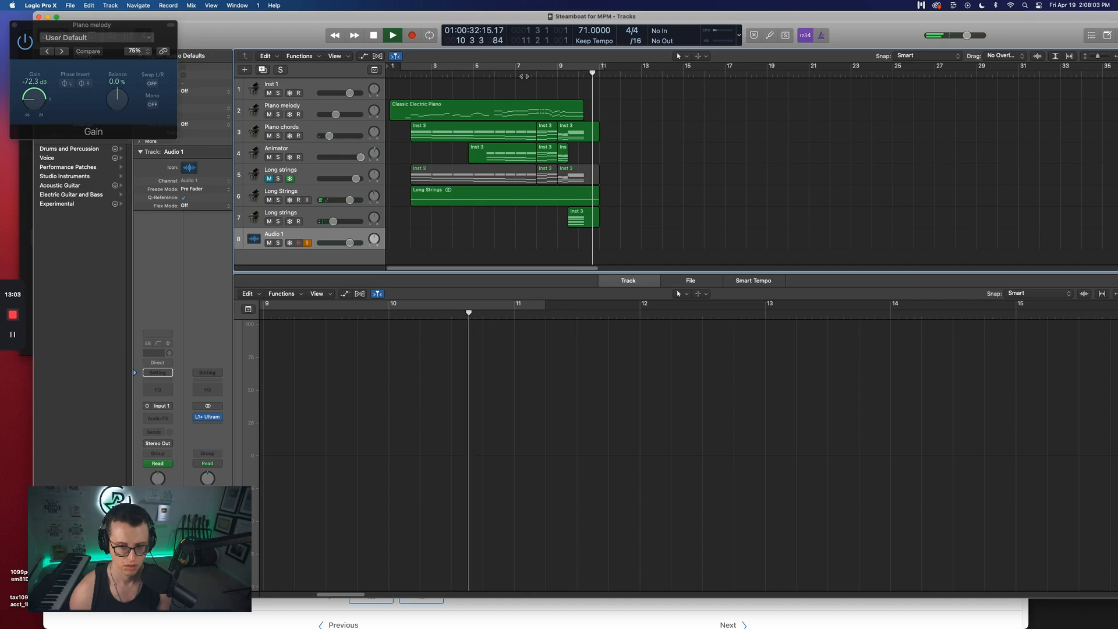
key(Return)
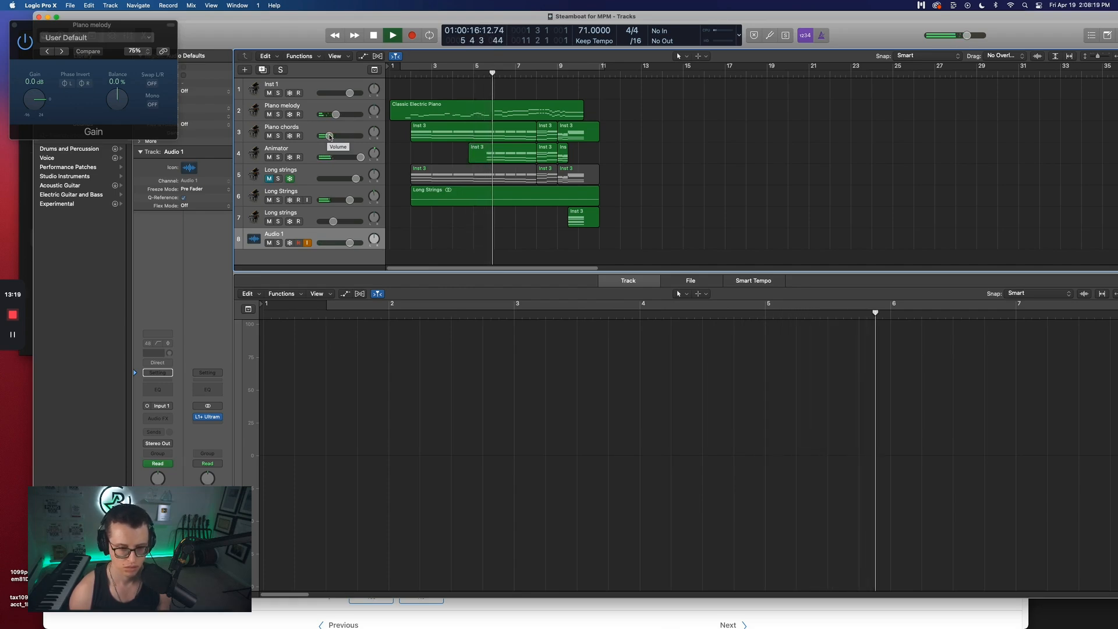
click(337, 114)
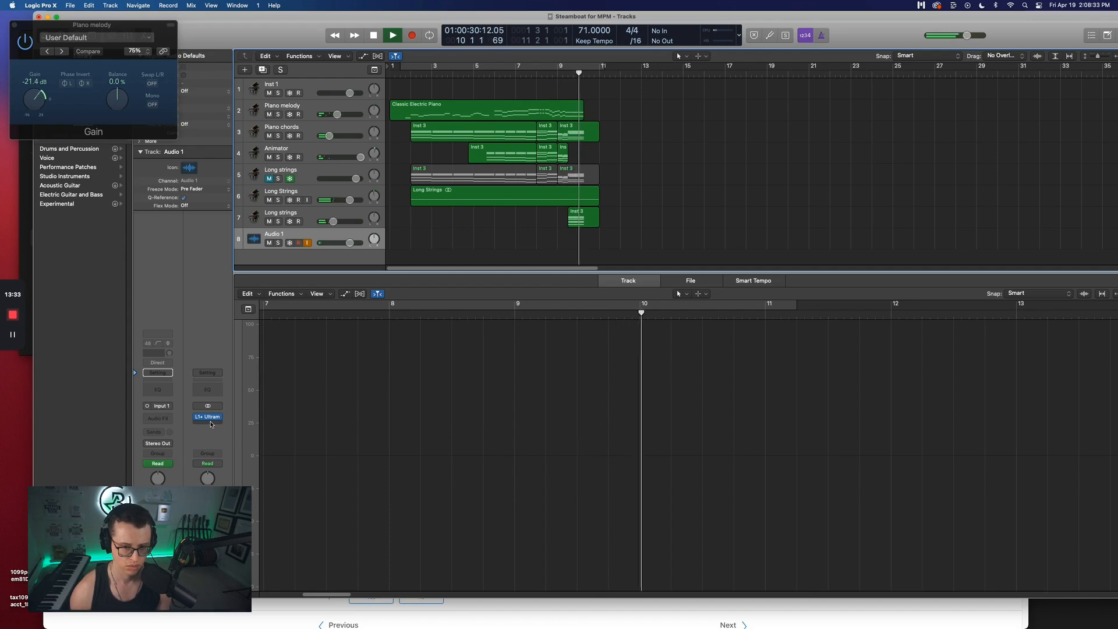
key(space)
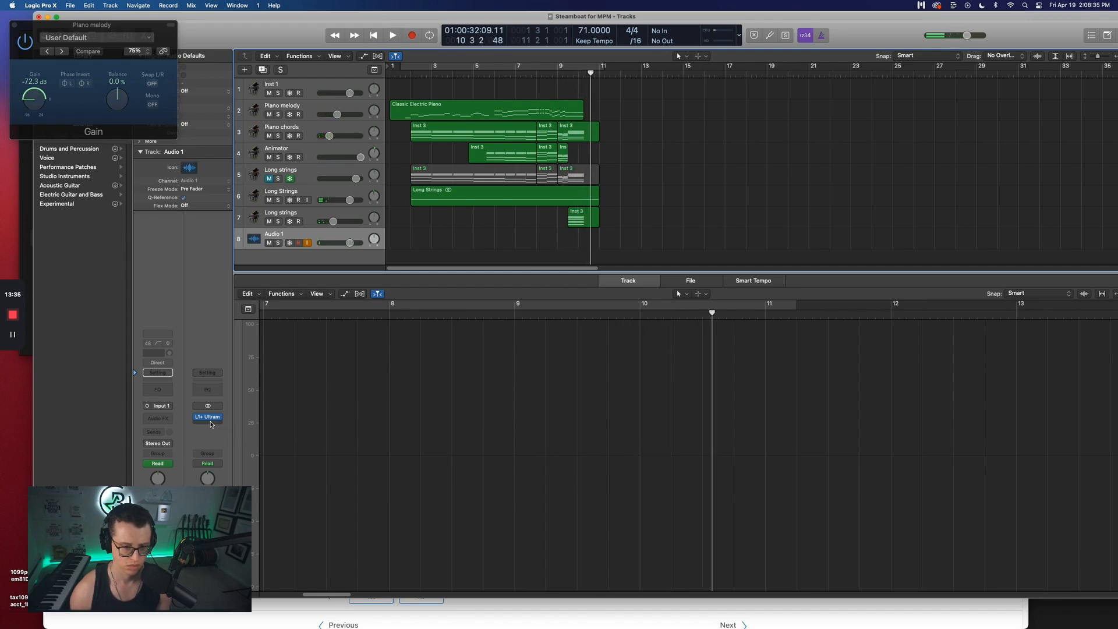
Insert the iZotope Insight 2 metering plug-in on the Stereo Out channel after the L1+ Ultramaximizer
click(208, 417)
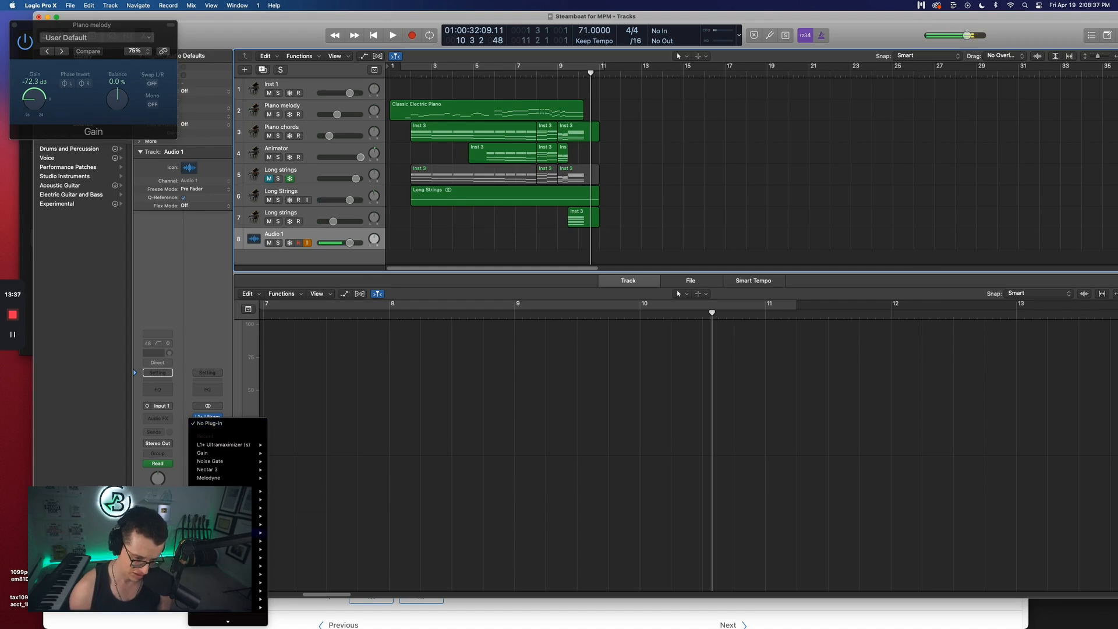
mouse_move(245, 549)
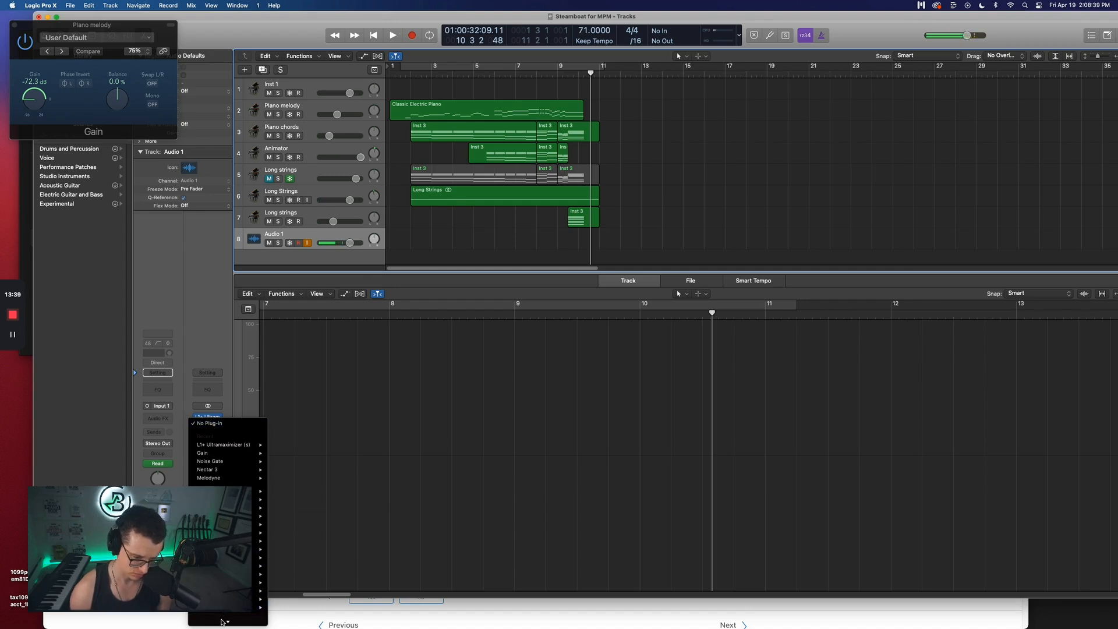
mouse_move(233, 599)
mouse_move(222, 621)
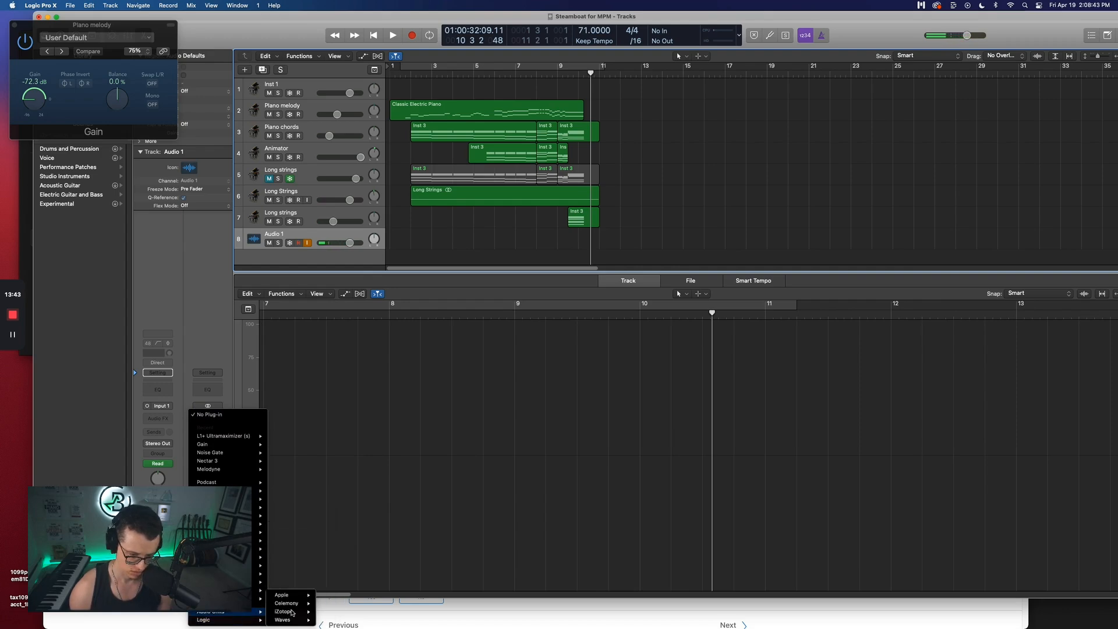
mouse_move(297, 613)
mouse_move(344, 606)
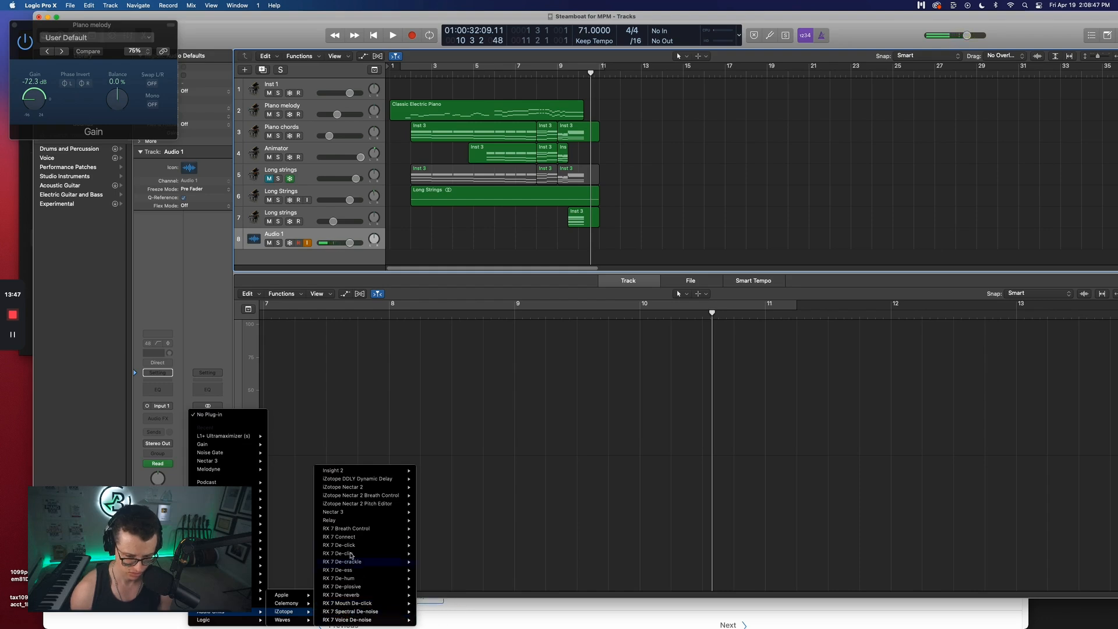
click(357, 473)
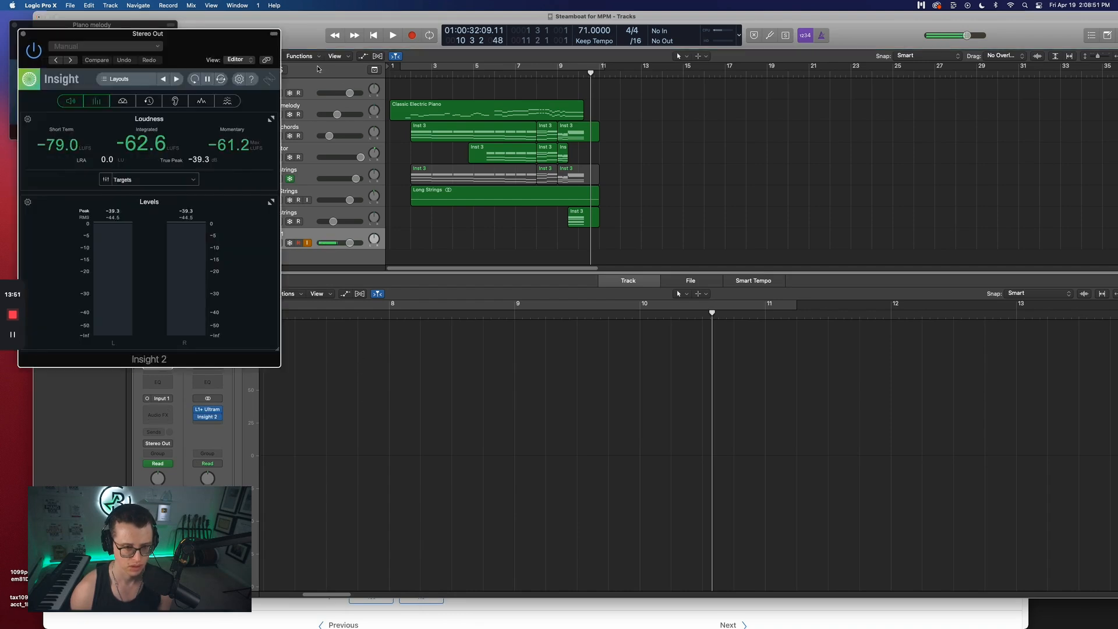
Add the Sound Field meter to the Insight display and set it to Lissajous
click(211, 424)
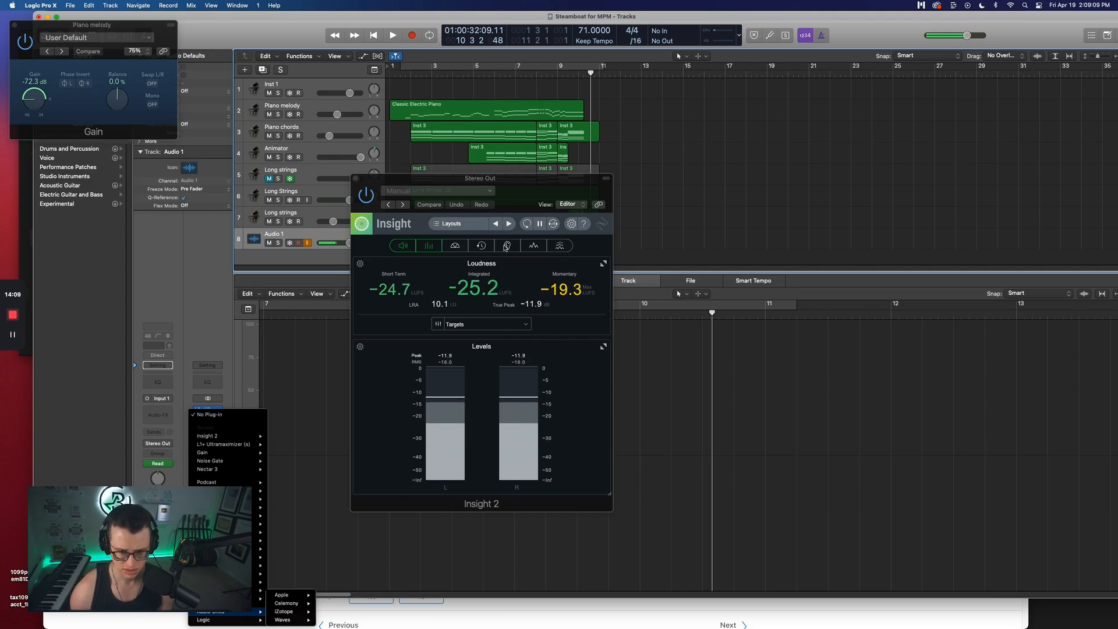
key(Escape)
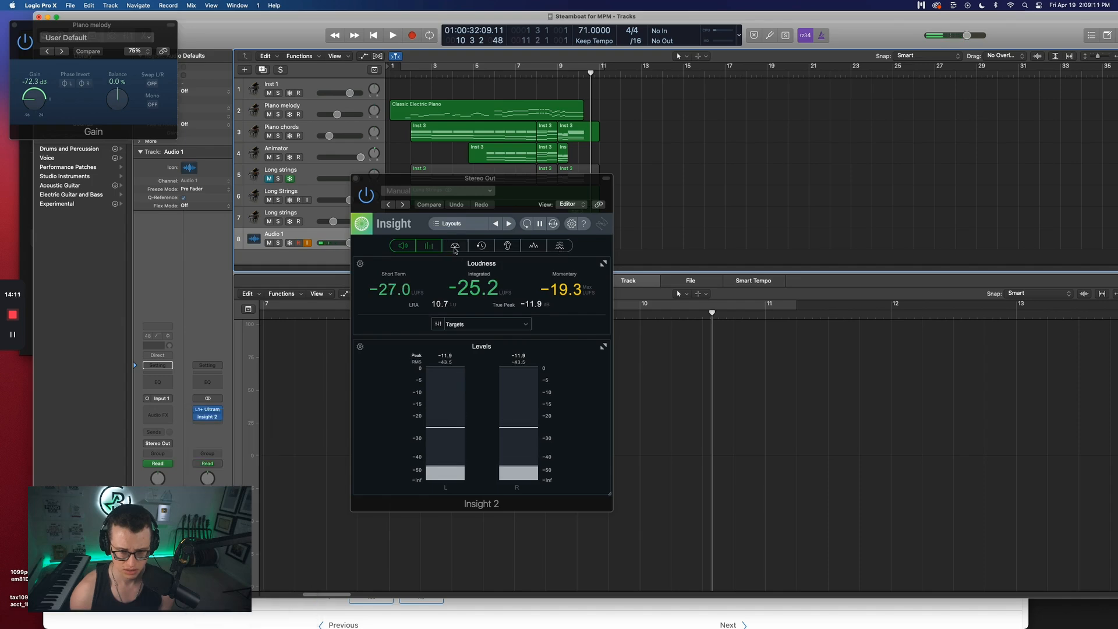
click(458, 247)
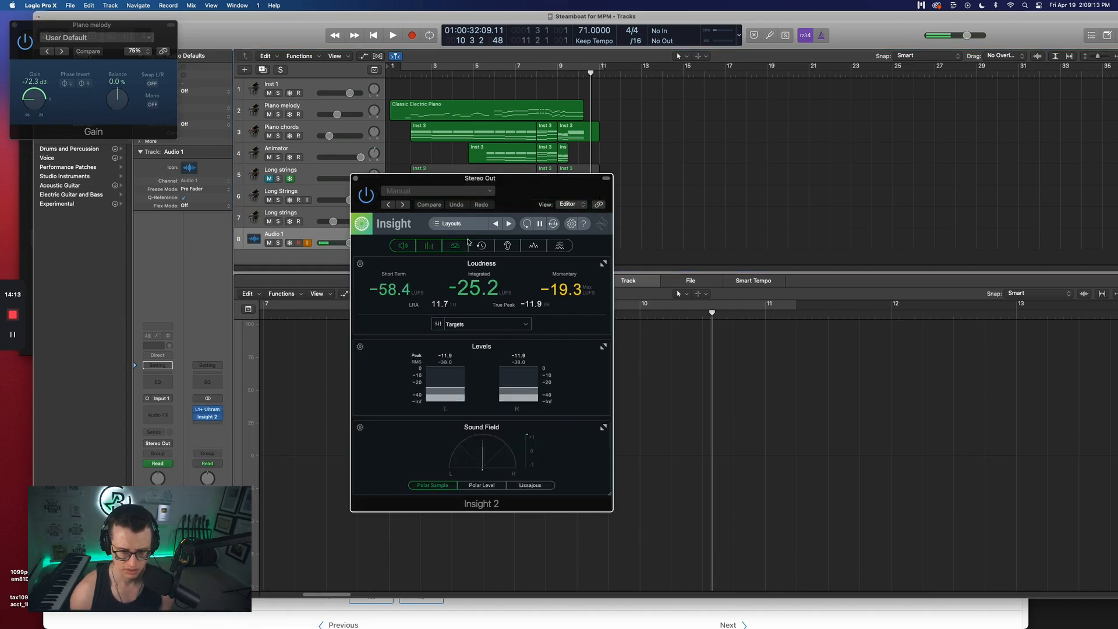
click(460, 249)
click(460, 248)
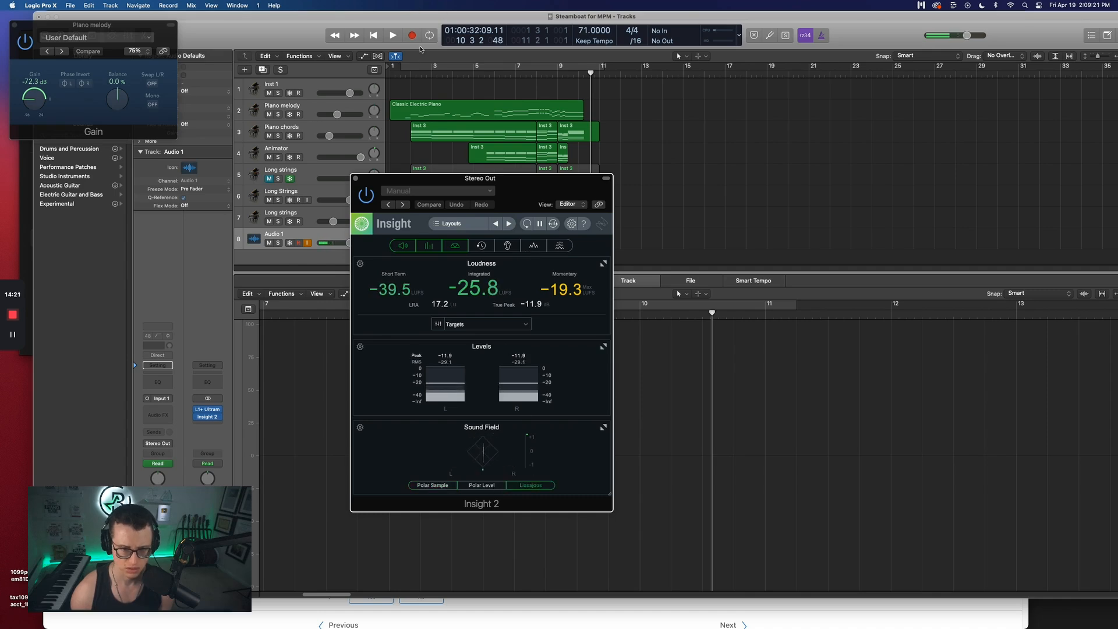
While playing from bar 2, adjust the Piano chords and Animator pans slightly and lower the Piano chords volume a touch
double_click(410, 73)
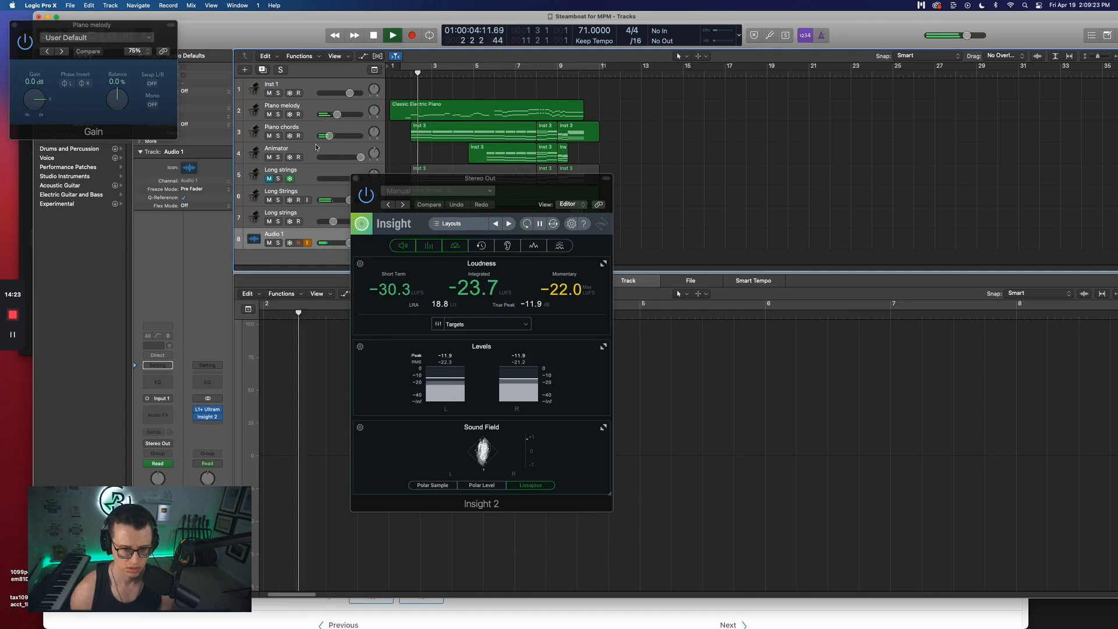
drag(480, 178, 515, 220)
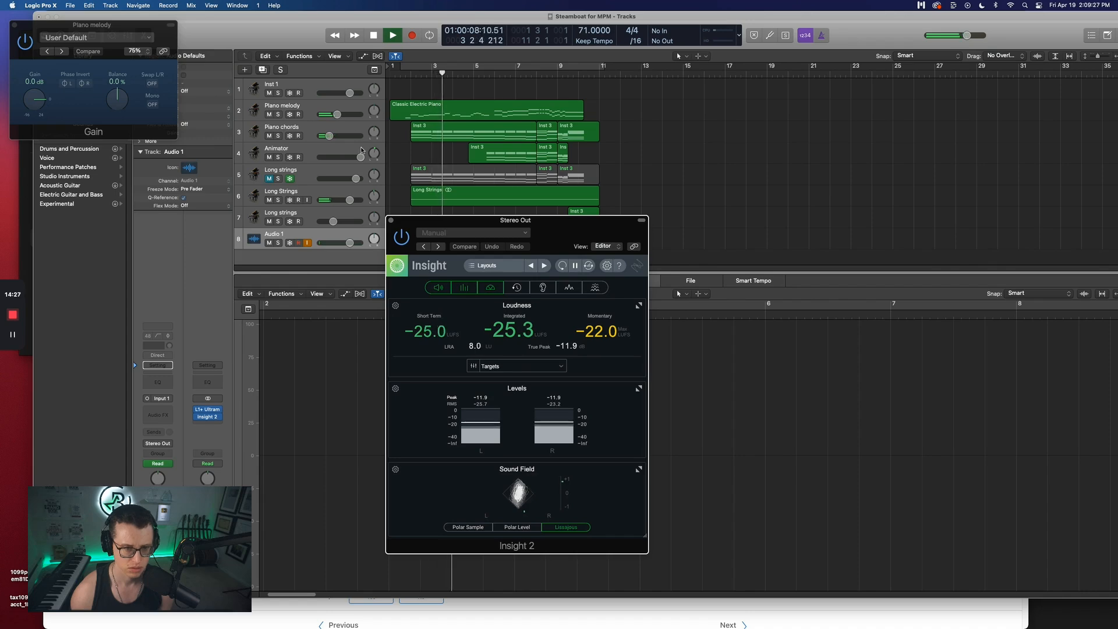
drag(372, 133, 371, 134)
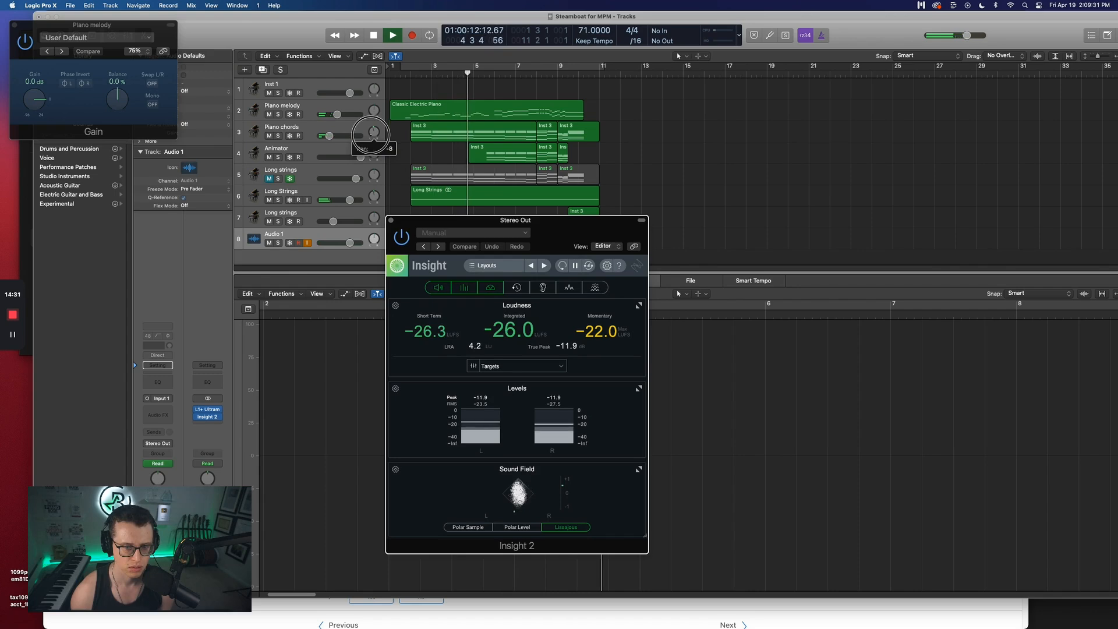
drag(372, 137, 373, 138)
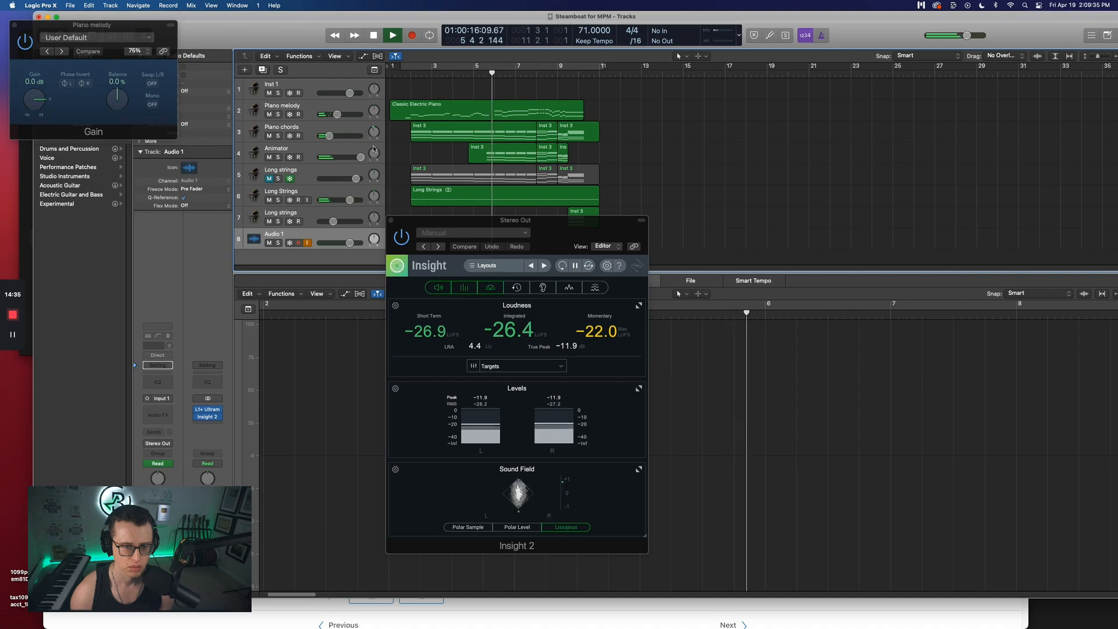
drag(374, 155, 373, 152)
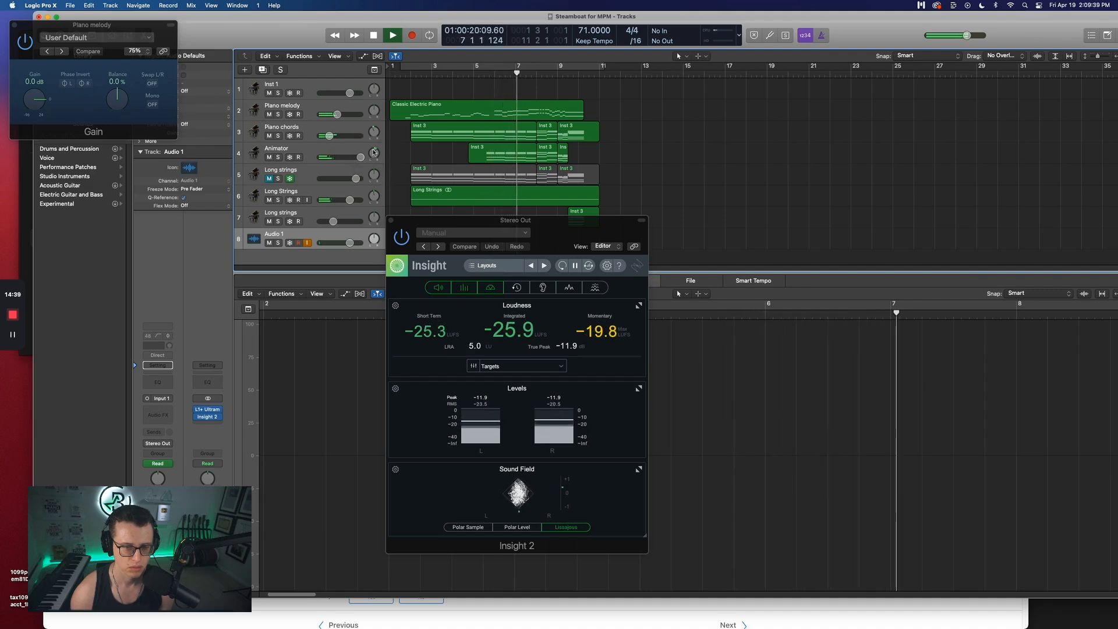
drag(329, 136, 328, 136)
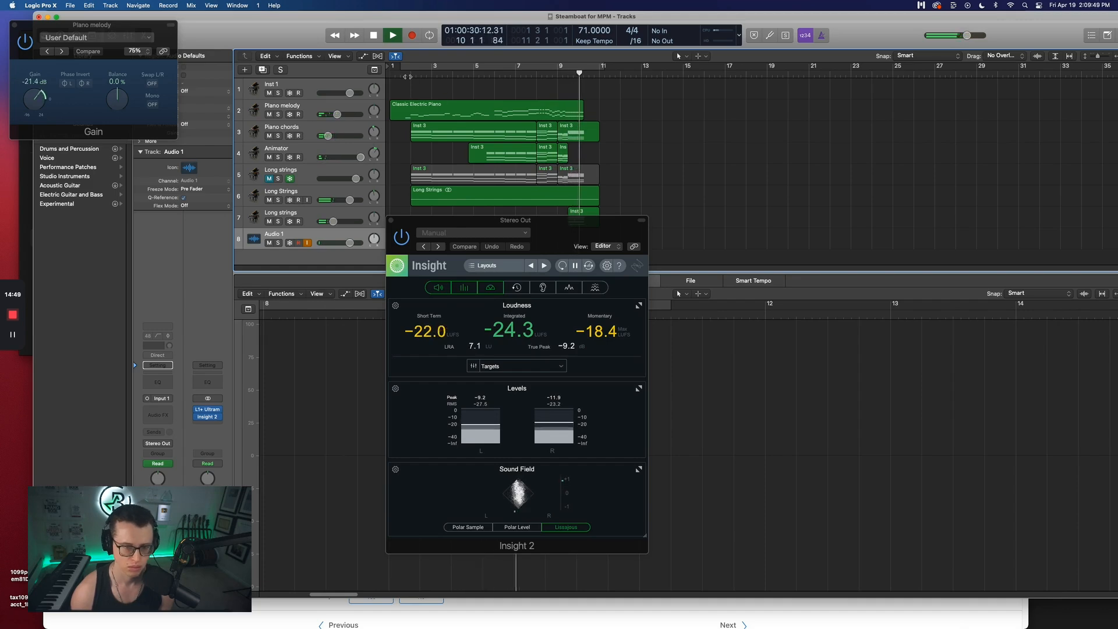
Replay the opening from about bar 2 while watching the Insight loudness and stereo meters
click(410, 76)
click(402, 74)
key(space)
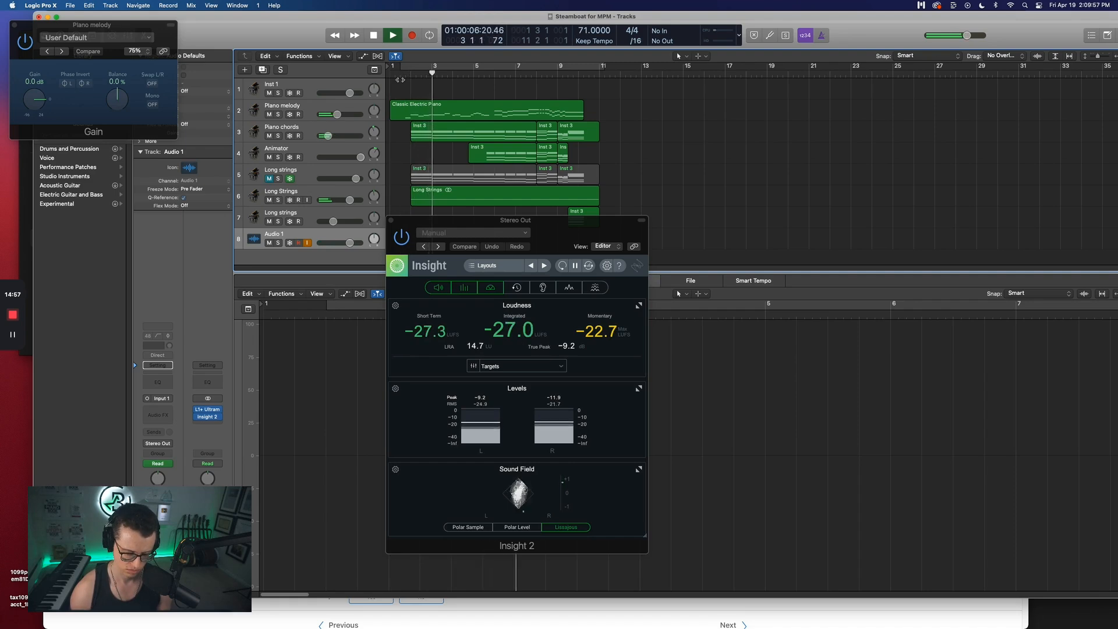
click(411, 75)
key(space)
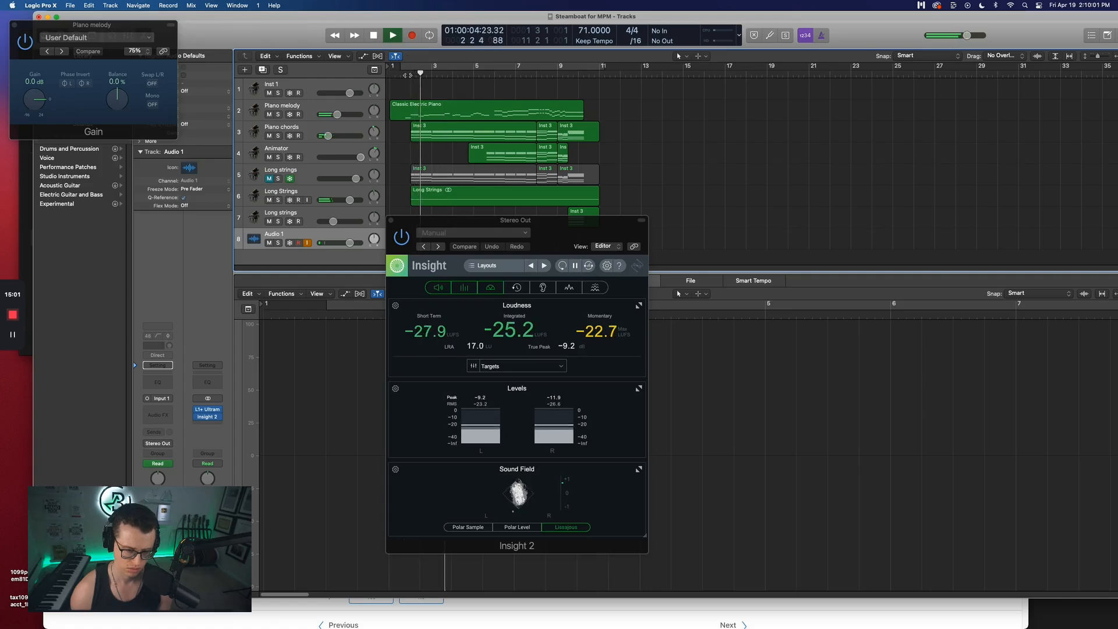
Set the Stereo Out L1+ Ultramaximizer threshold to -21.1 and play back the mix before closing Insight
click(208, 411)
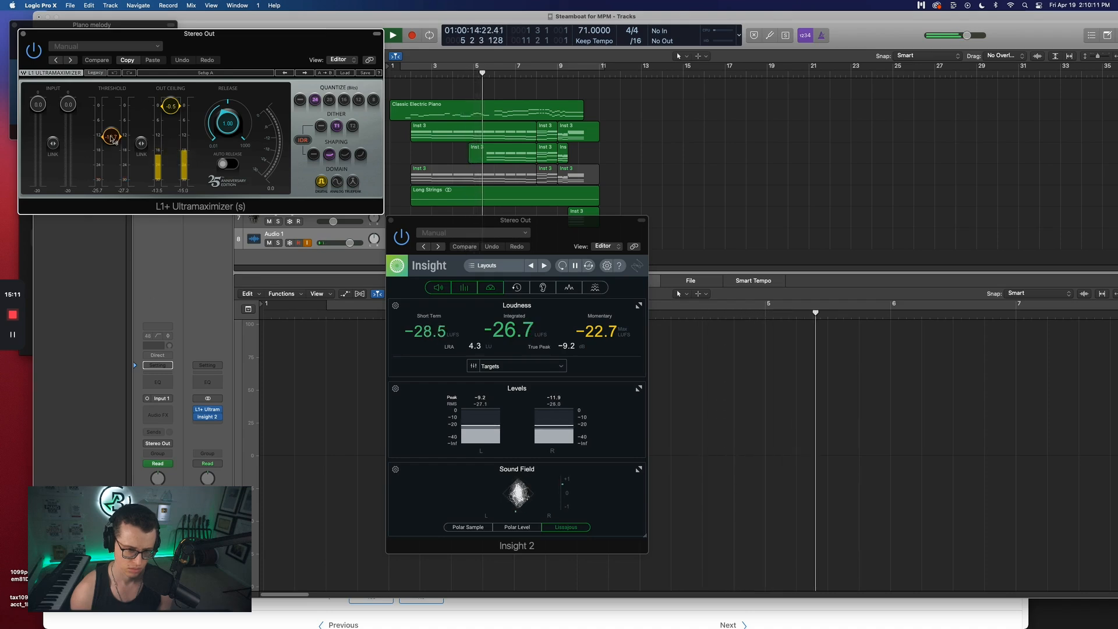
drag(111, 145, 111, 180)
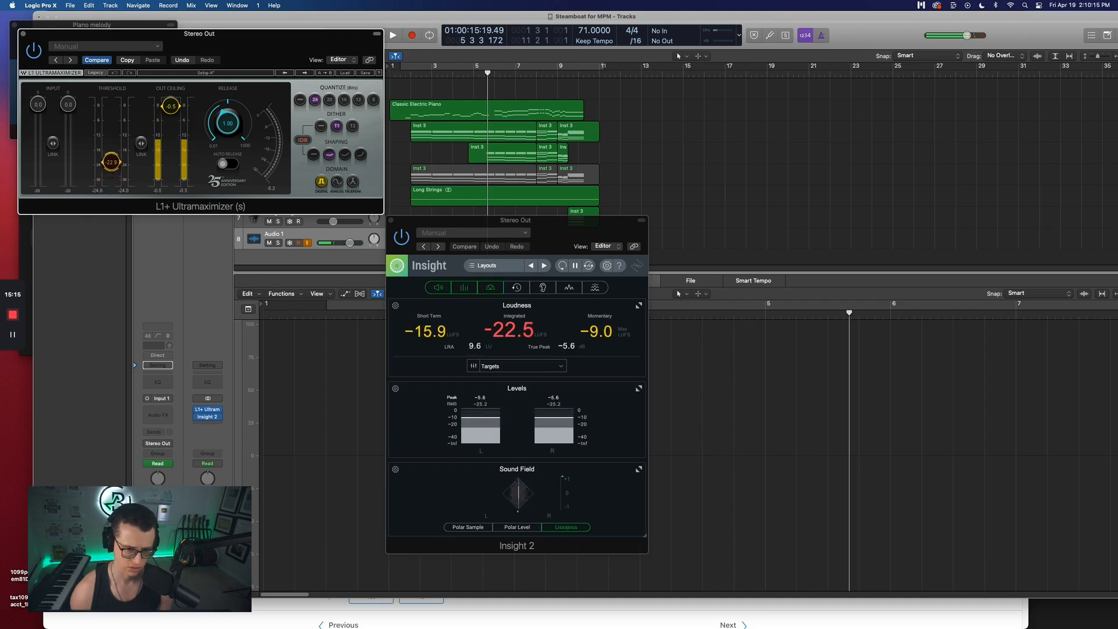
drag(110, 160, 111, 157)
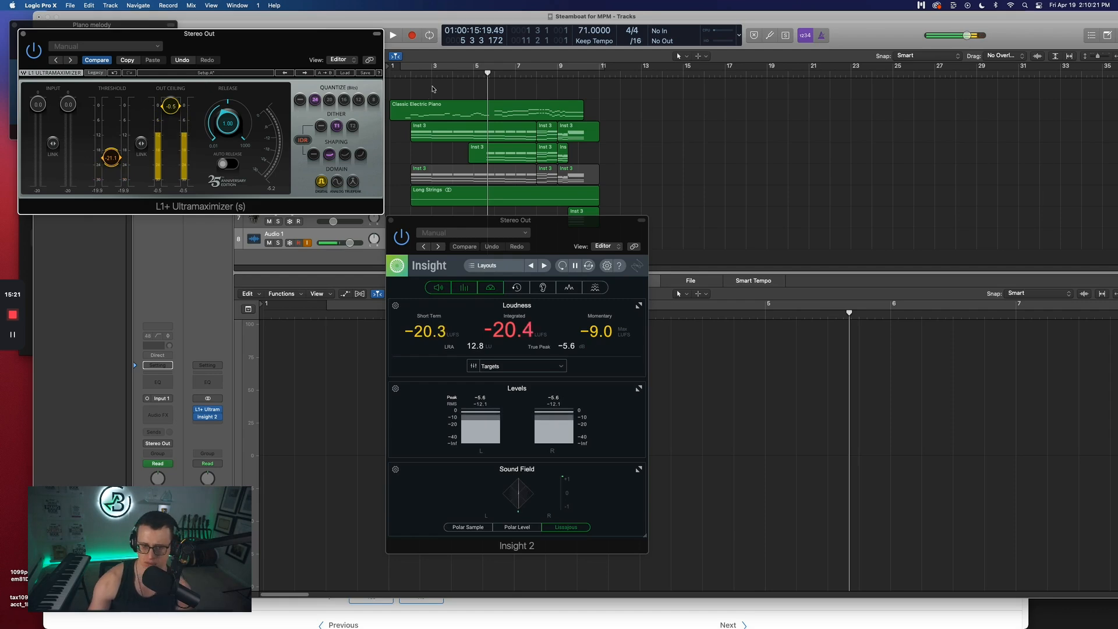
click(404, 74)
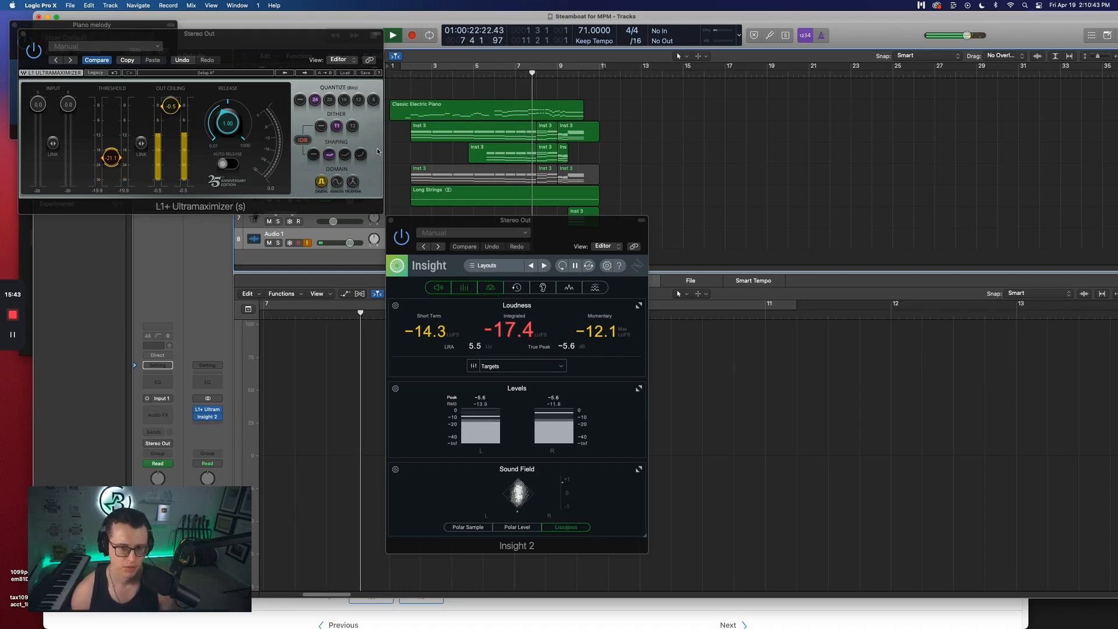
click(391, 221)
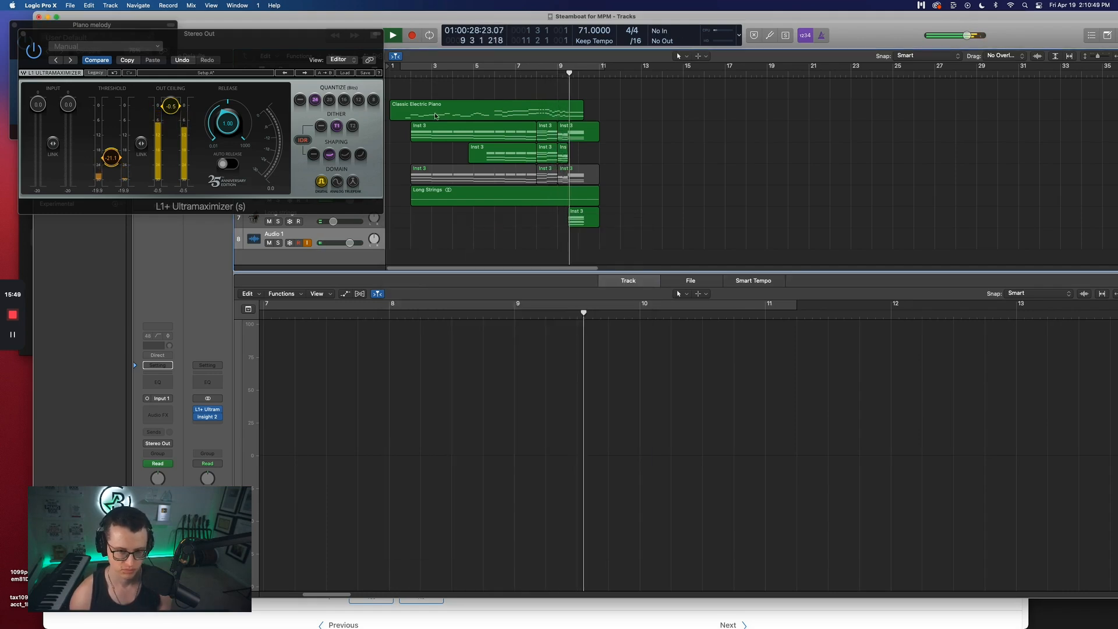
Move the L1+ Ultramaximizer window off the track headers and fine-tune the Piano chords pan to about -4 during playback from bar 2
click(410, 67)
drag(323, 53, 412, 261)
click(351, 135)
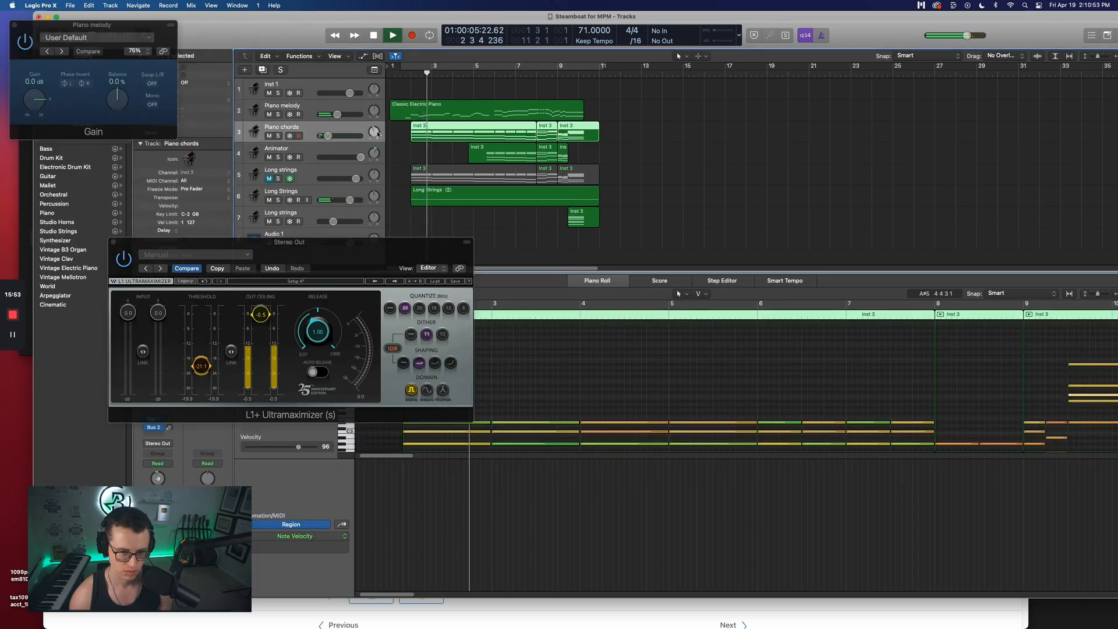
drag(373, 133, 373, 131)
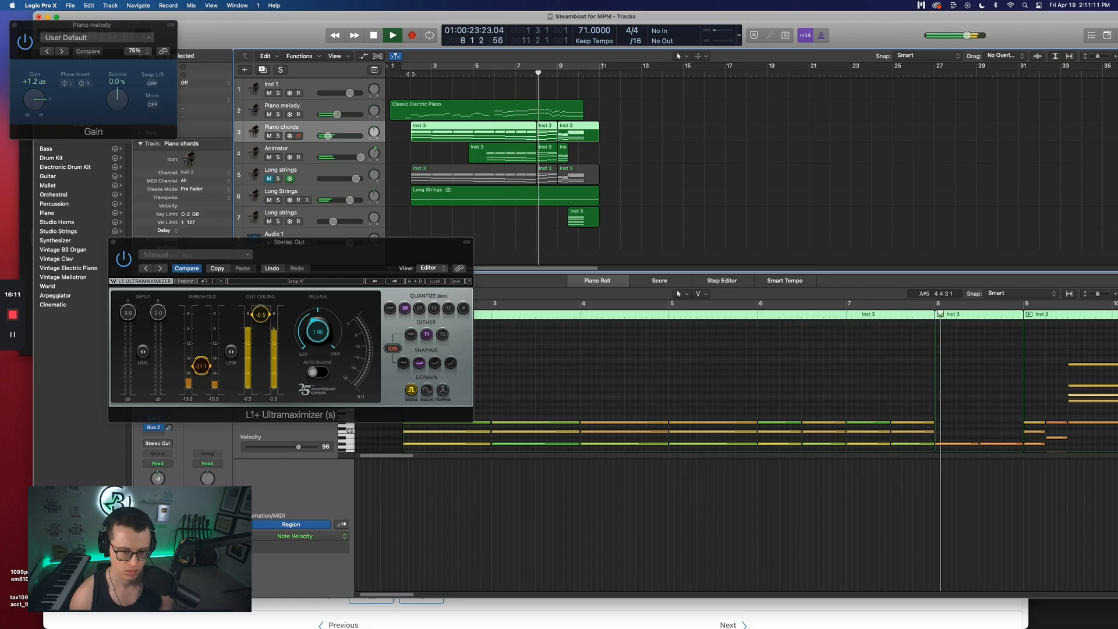
Play the arrangement again from the beginning to about bar 5 and close the L1+ Ultramaximizer window
click(374, 36)
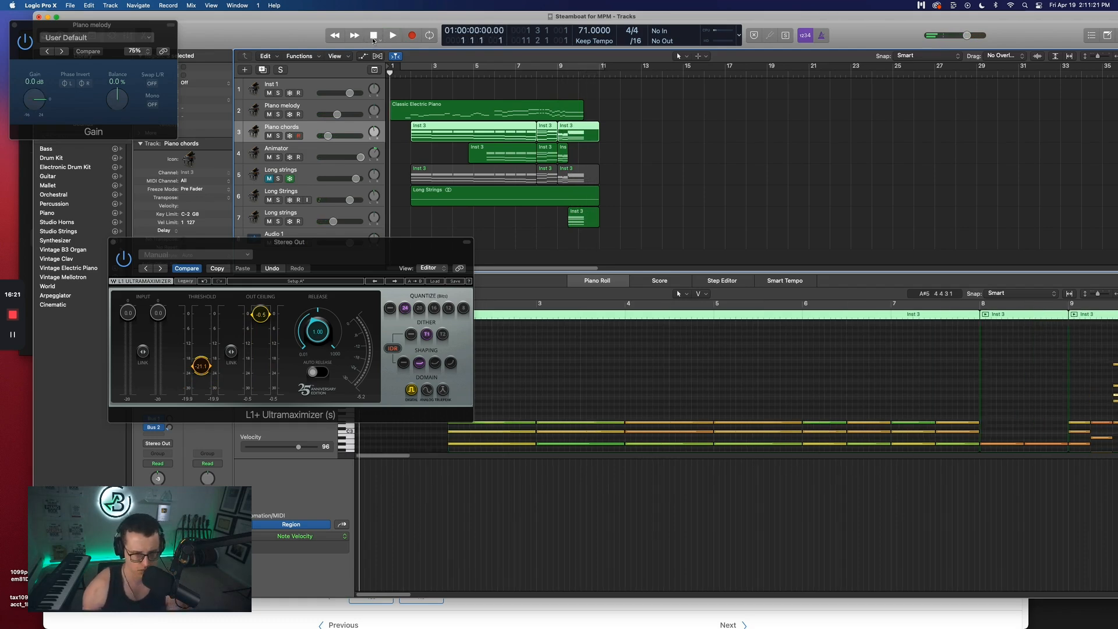
key(space)
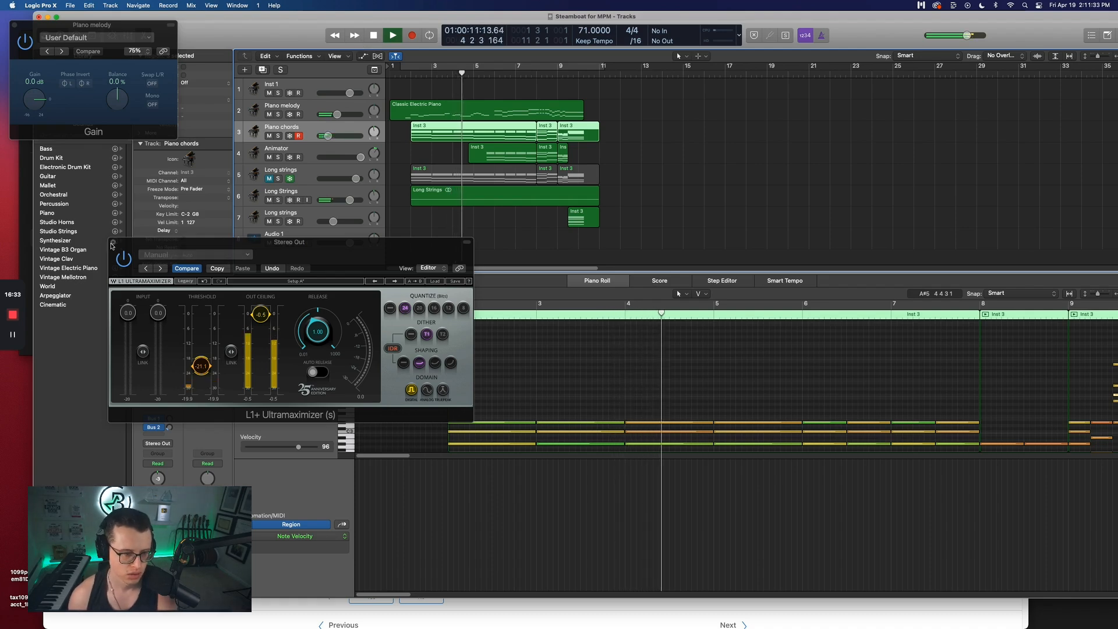
click(113, 242)
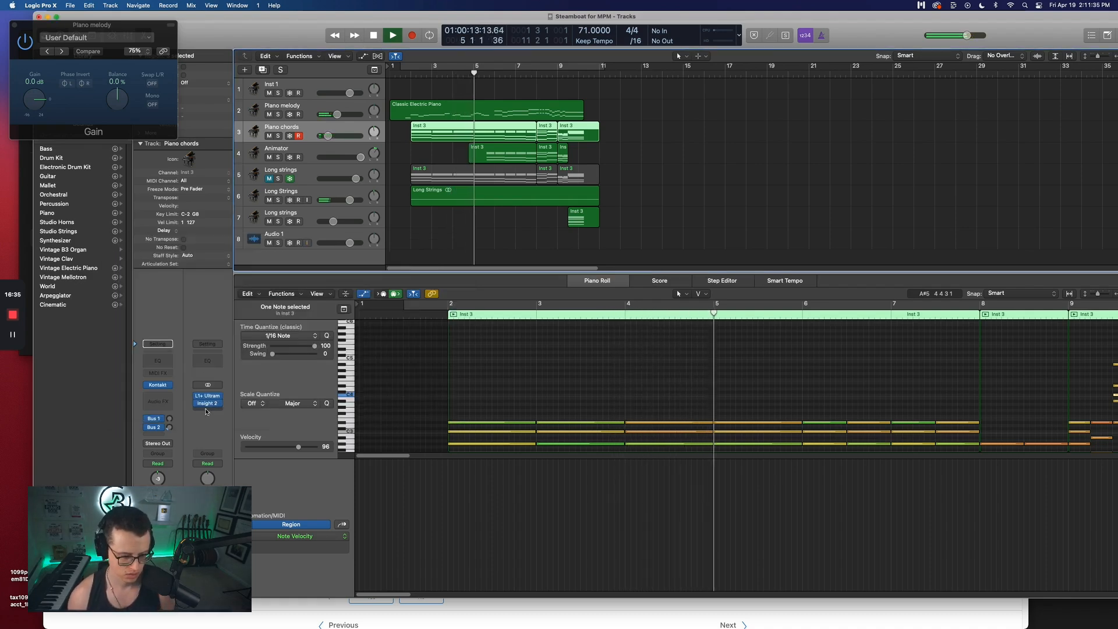
key(space)
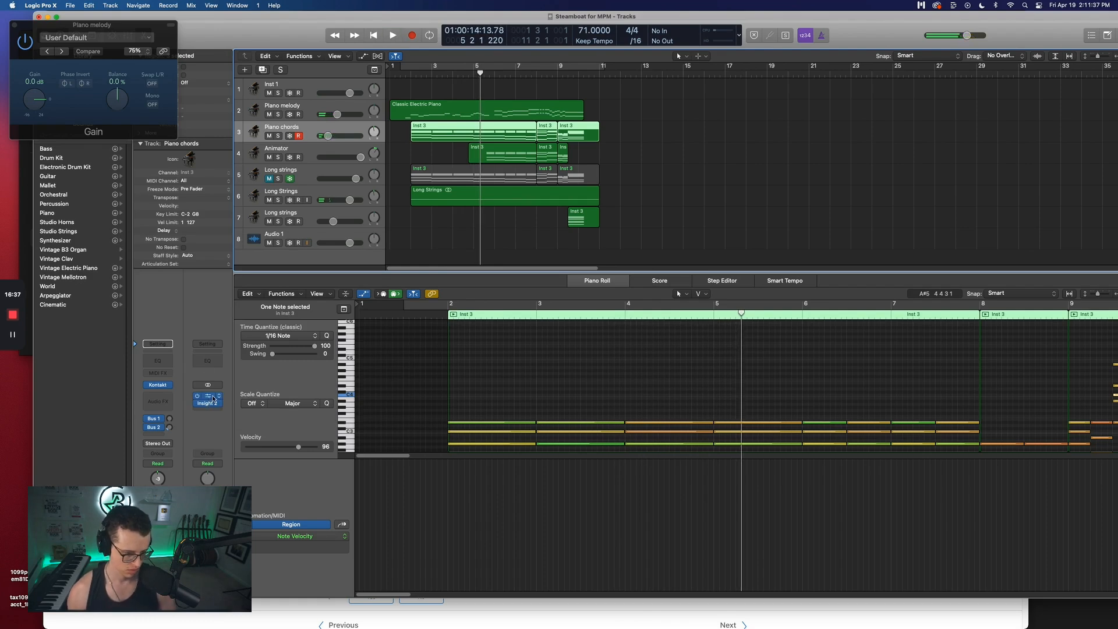
click(211, 400)
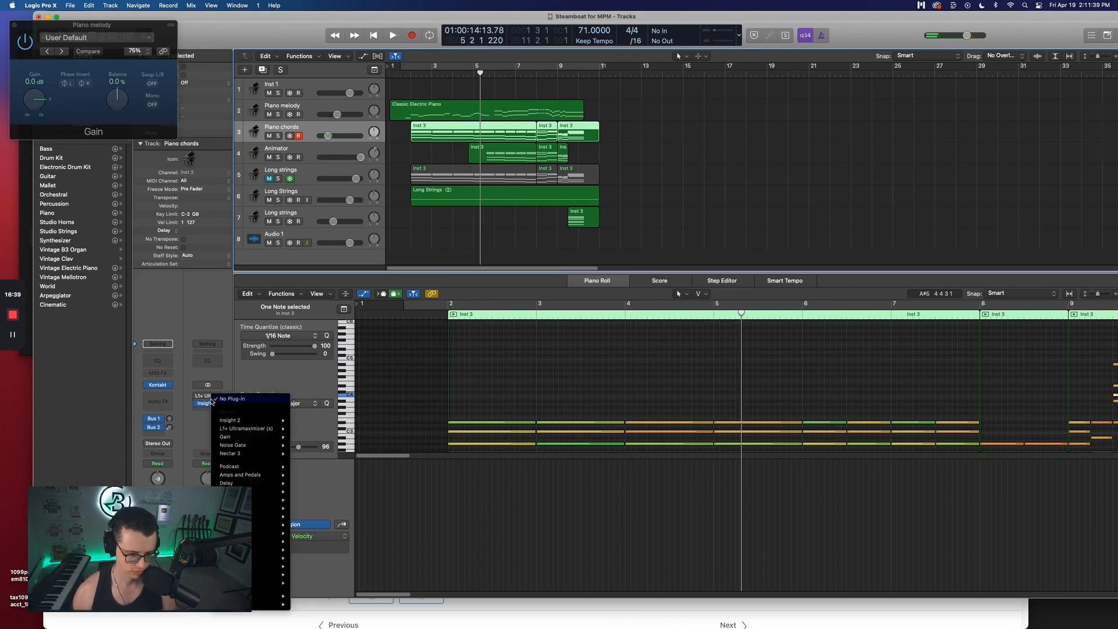
mouse_move(254, 604)
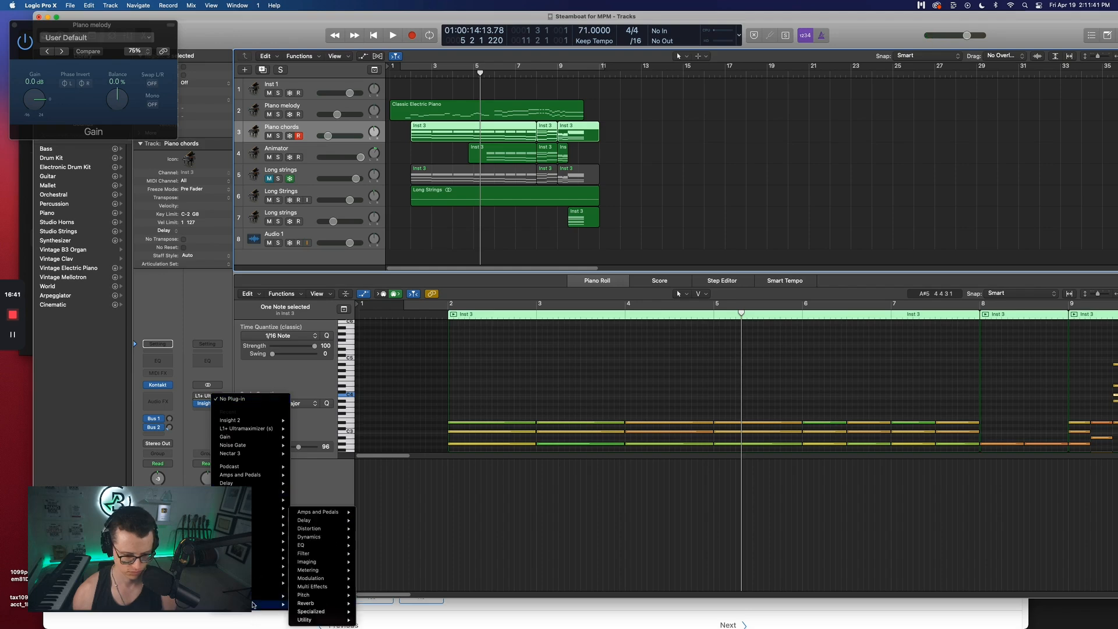
mouse_move(256, 427)
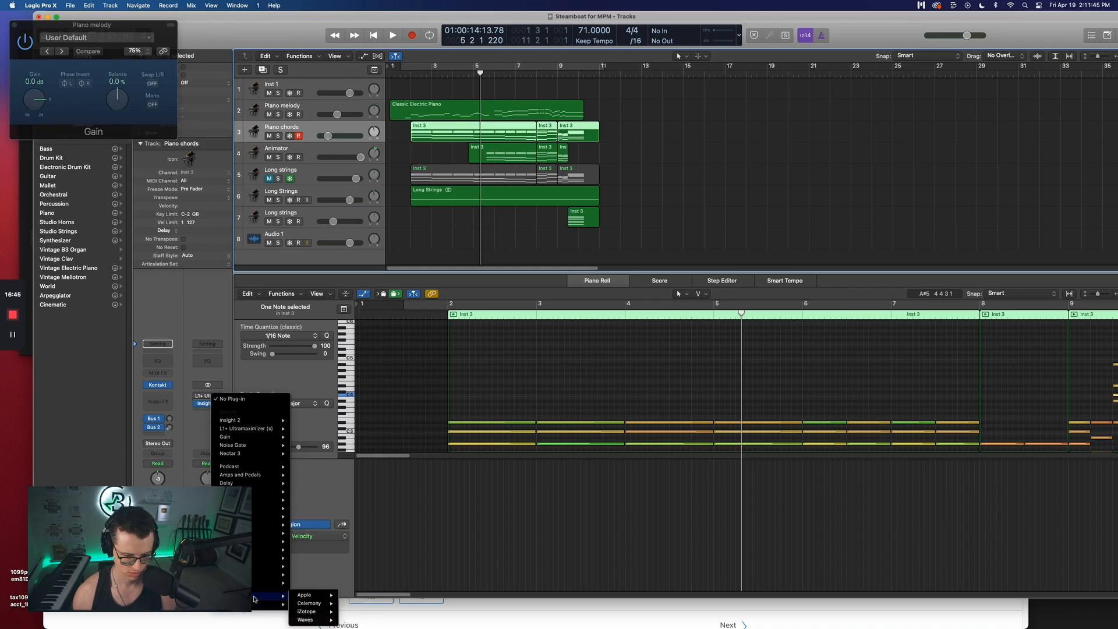
mouse_move(302, 612)
mouse_move(374, 605)
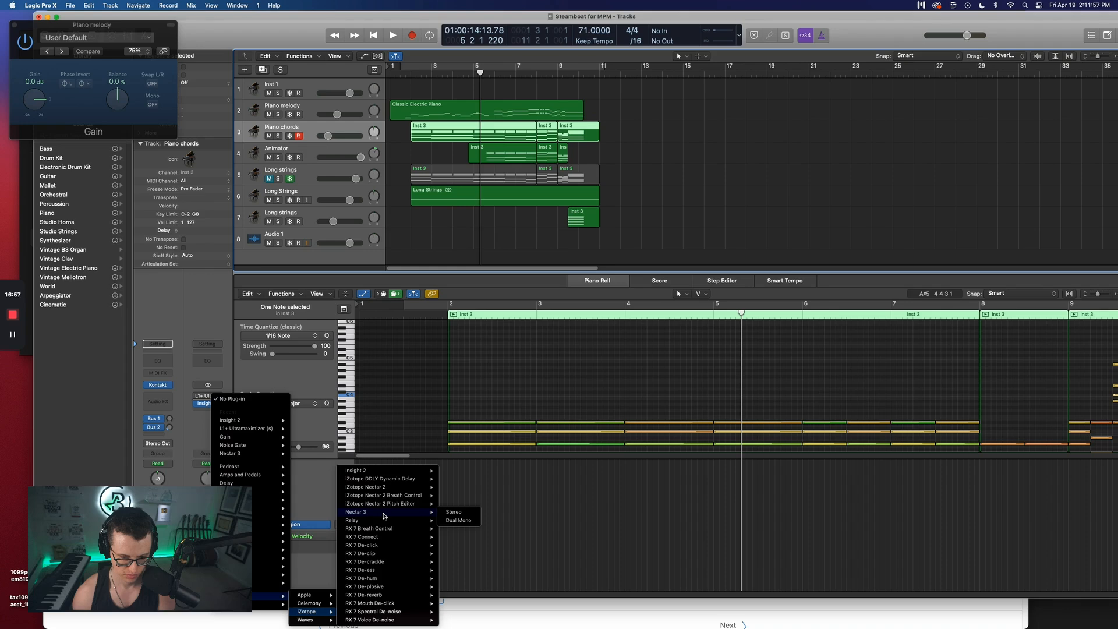
click(454, 511)
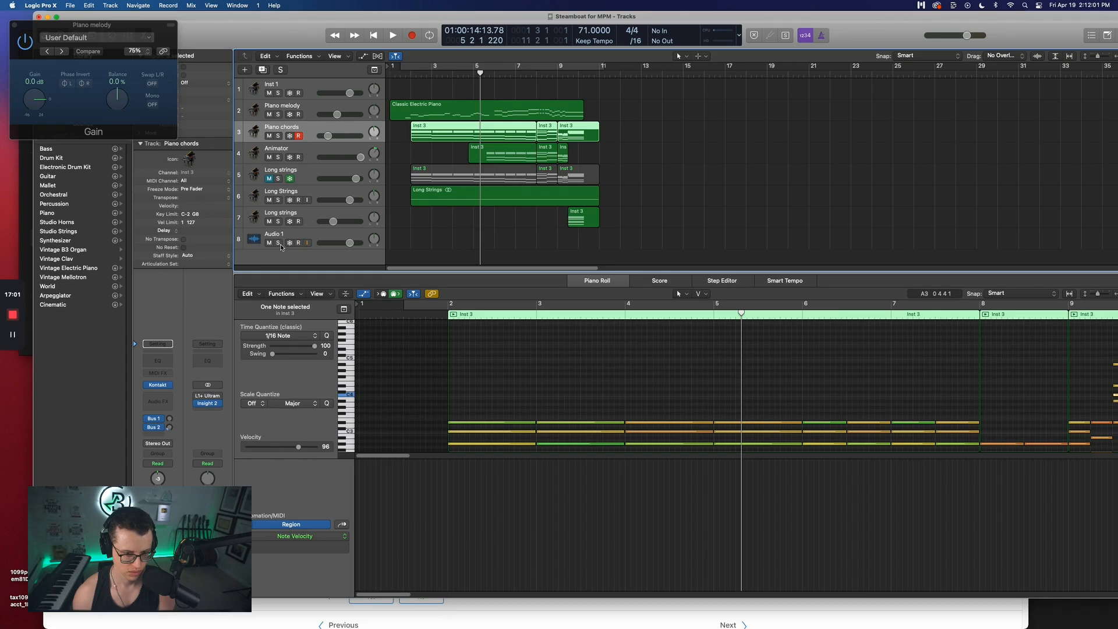
Arm the Audio 1 track for recording and turn off the cycle range
click(297, 244)
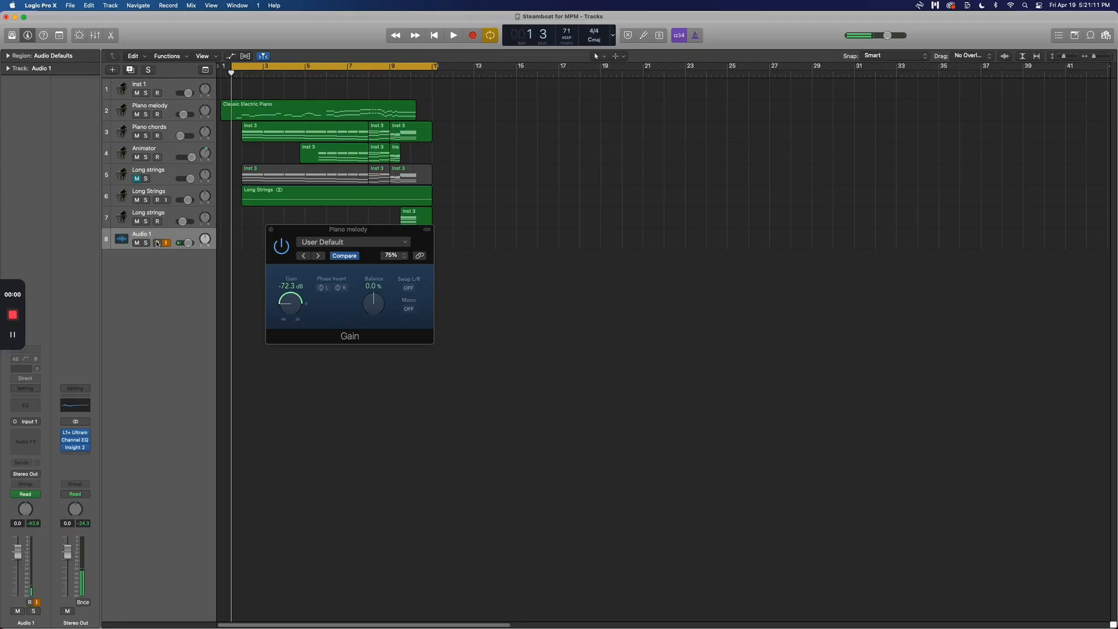
click(157, 243)
click(157, 243)
click(280, 68)
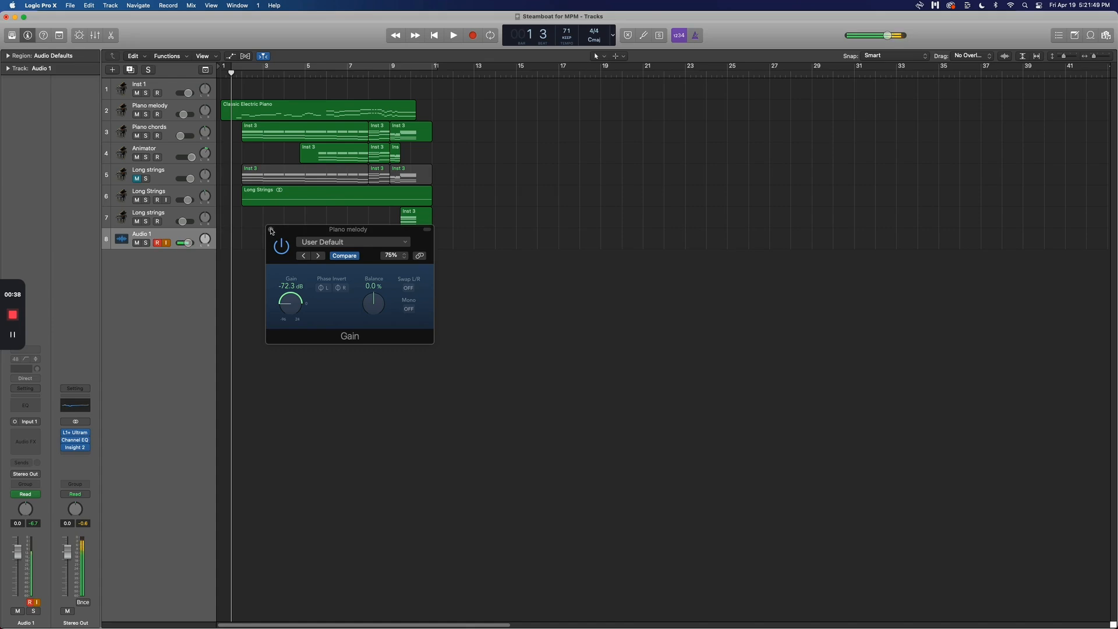
Show track automation and open the Piano melody Channel EQ, keeping the Gain and EQ windows clear of the track headers
key(a)
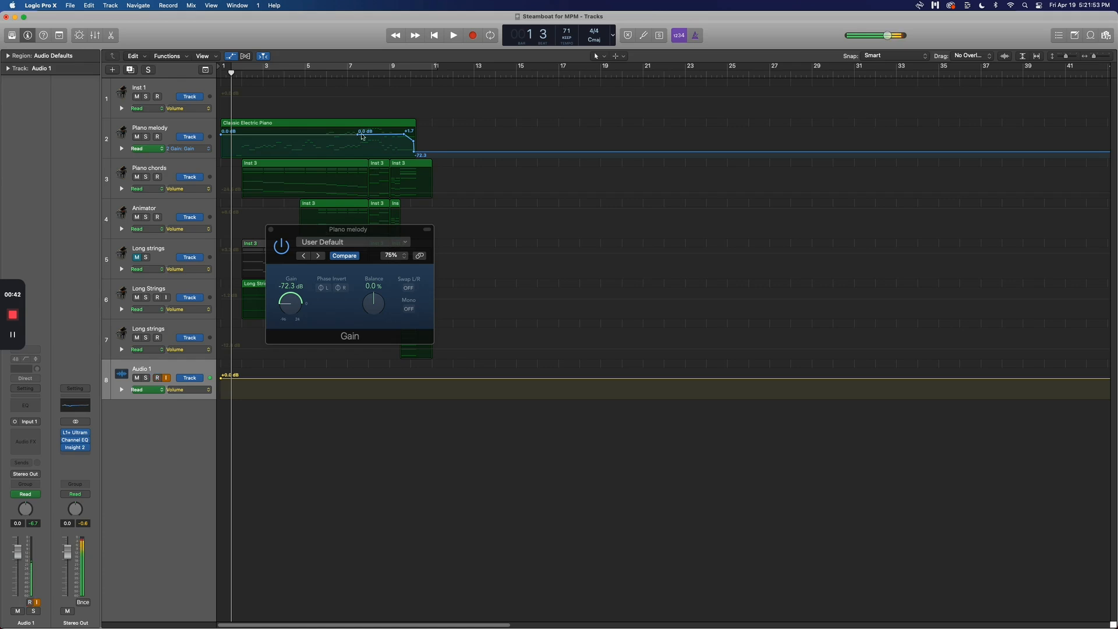
drag(354, 230, 523, 277)
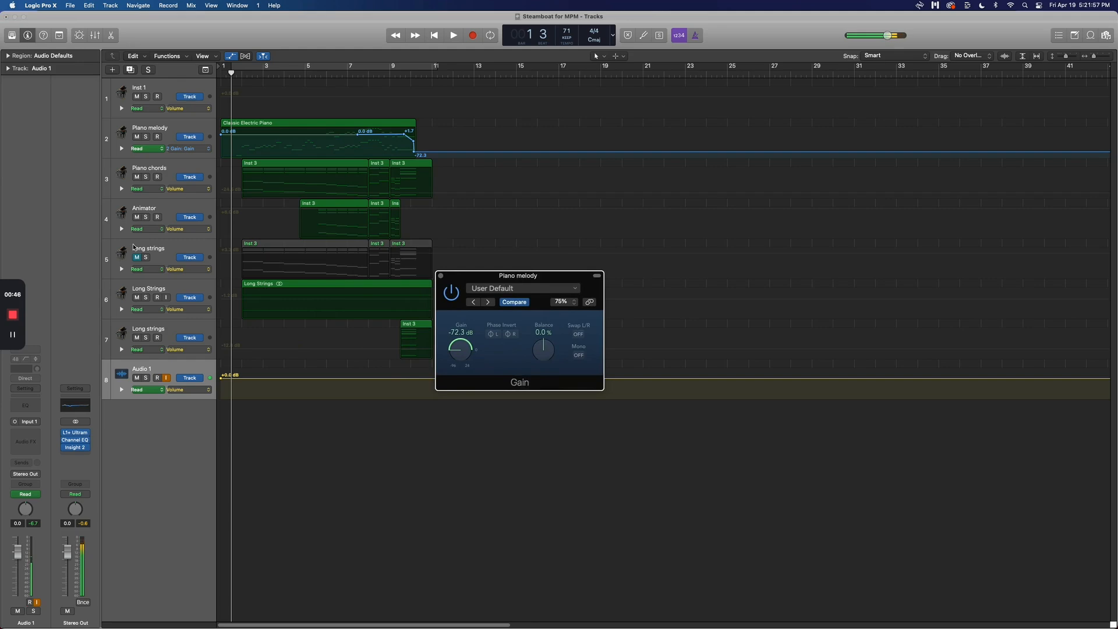
click(184, 129)
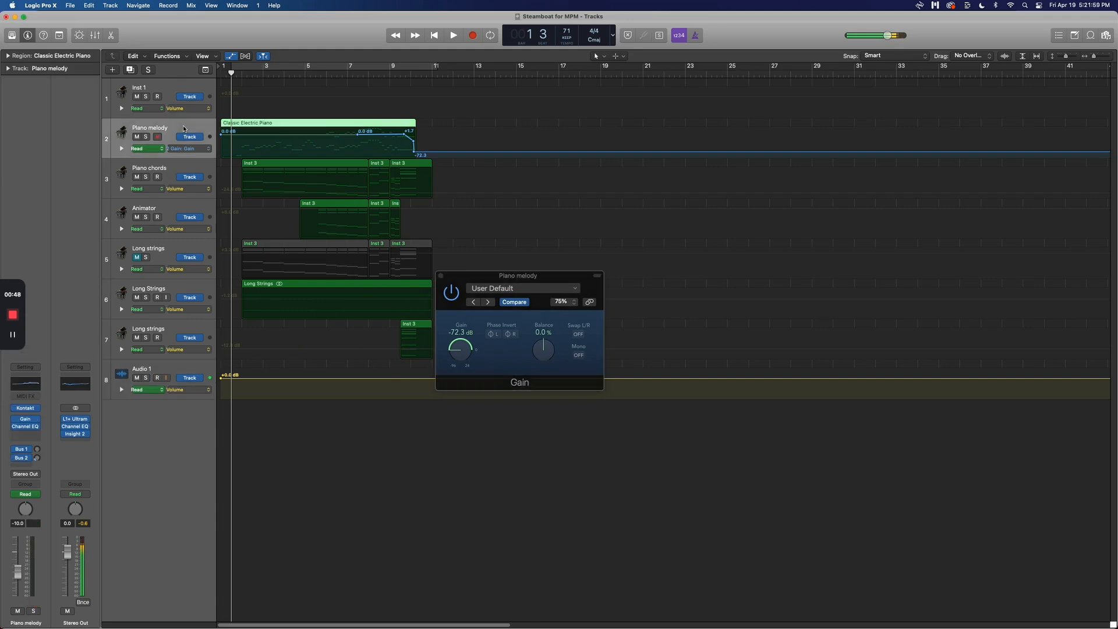
click(25, 426)
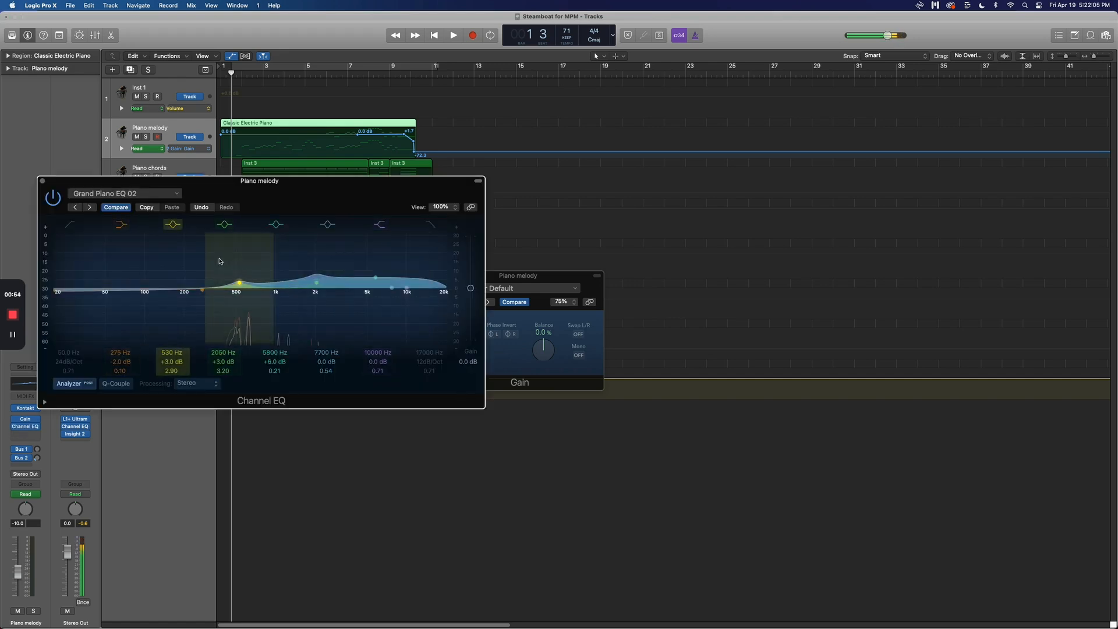
drag(252, 177, 526, 377)
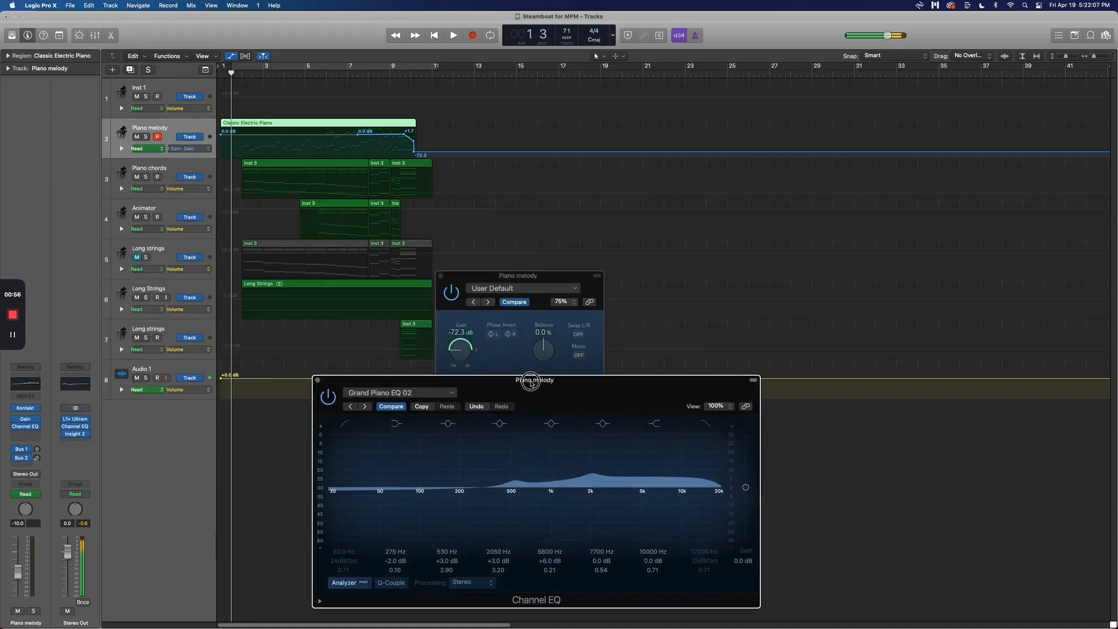
Examine the channel strips of the Piano chords, Animator, strings and Audio 1 tracks in turn, along with the Stereo Out inserts
click(178, 170)
click(174, 211)
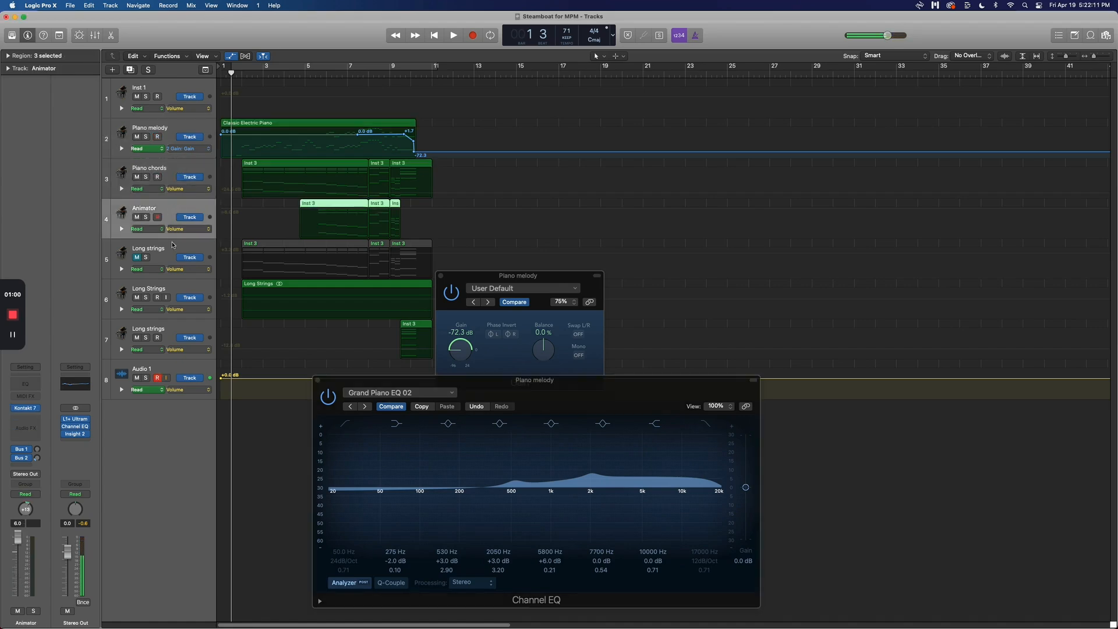
click(171, 241)
click(172, 287)
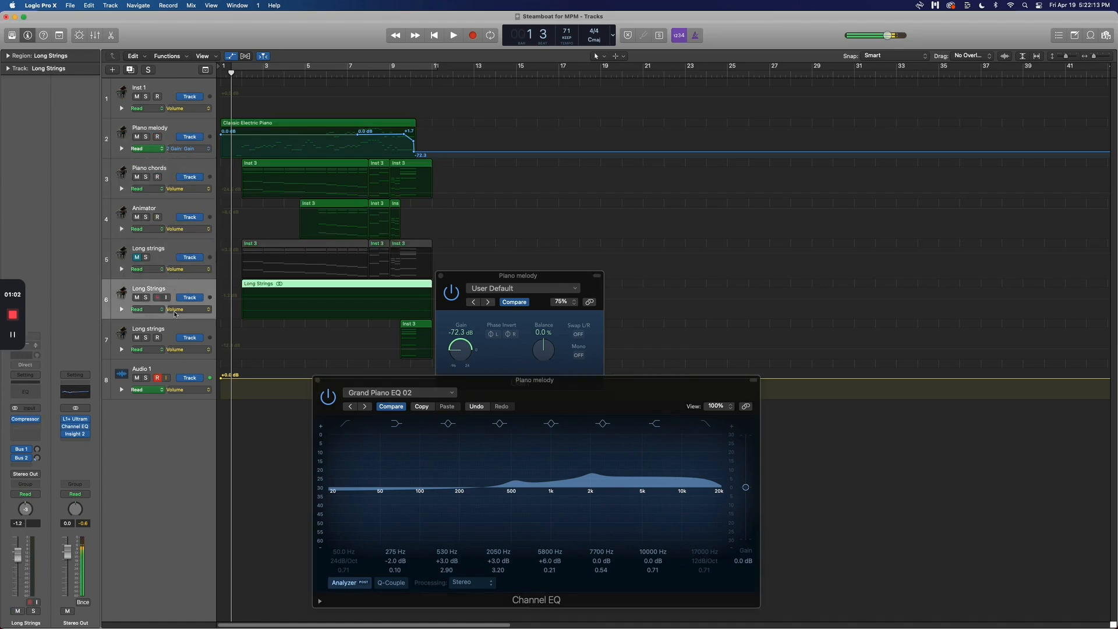
click(174, 328)
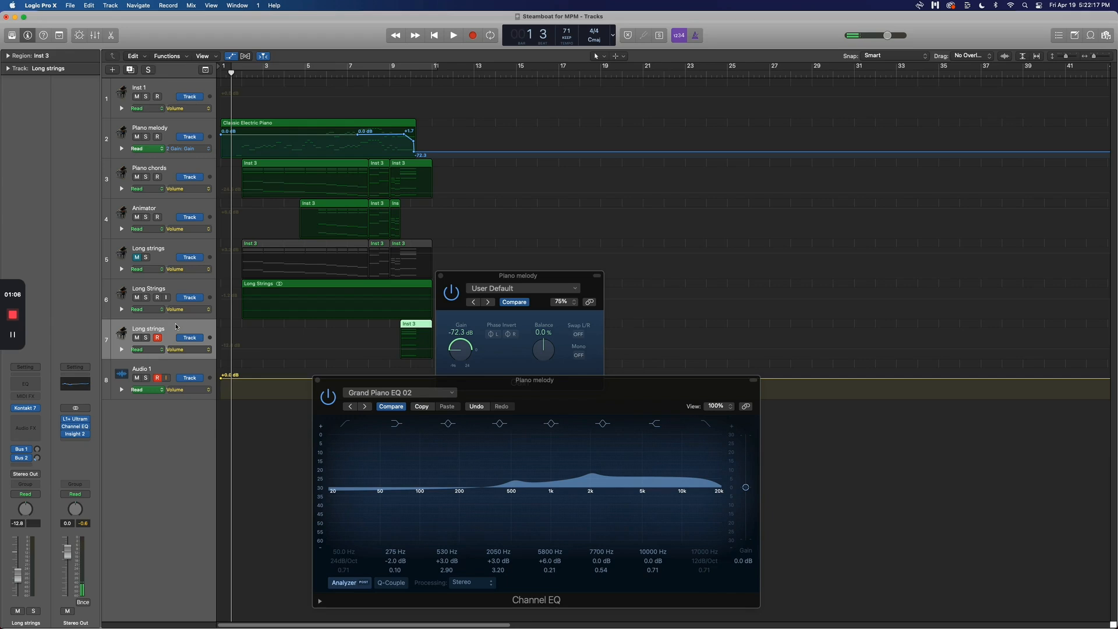
click(184, 284)
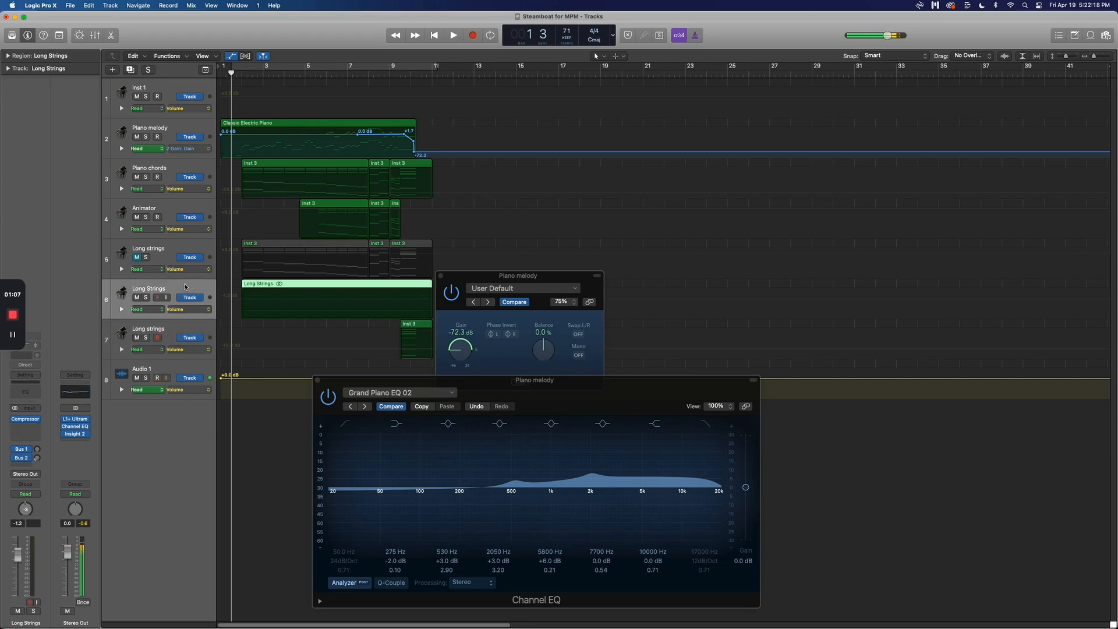
click(181, 330)
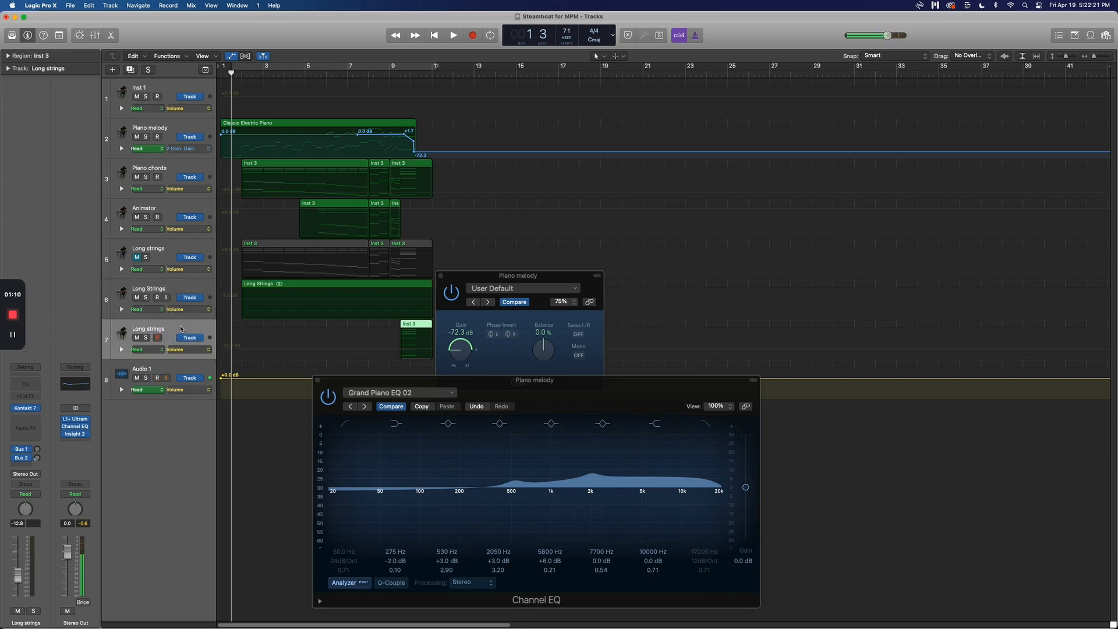
click(178, 370)
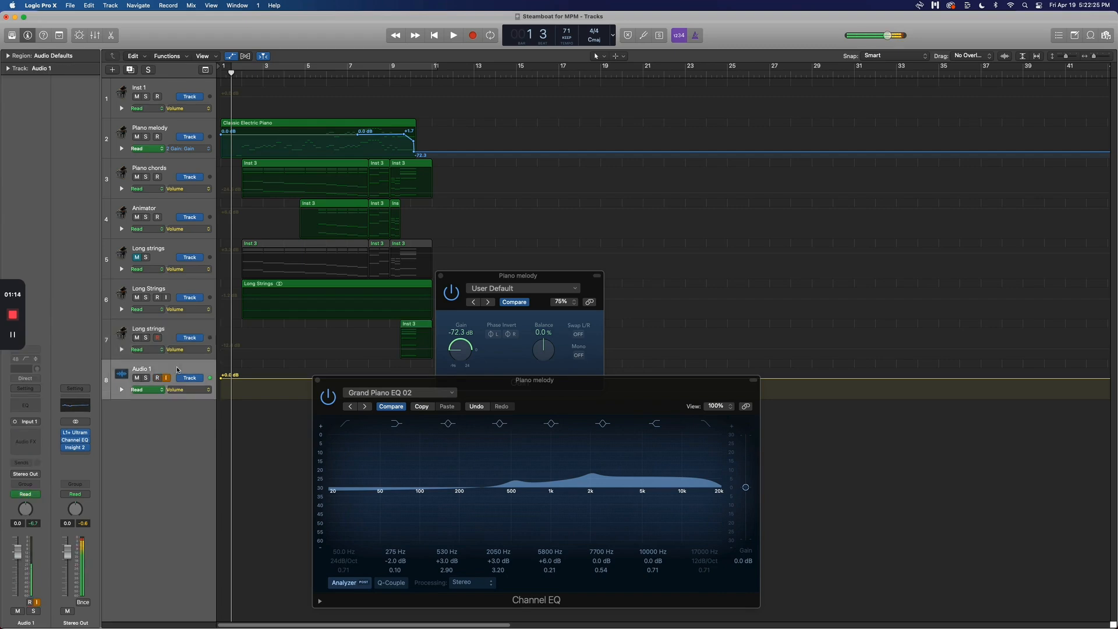
mouse_move(82, 436)
Solo Piano melody and Audio 1, and listen from bar 3 with the Piano melody Channel EQ bypassed
click(147, 137)
click(145, 378)
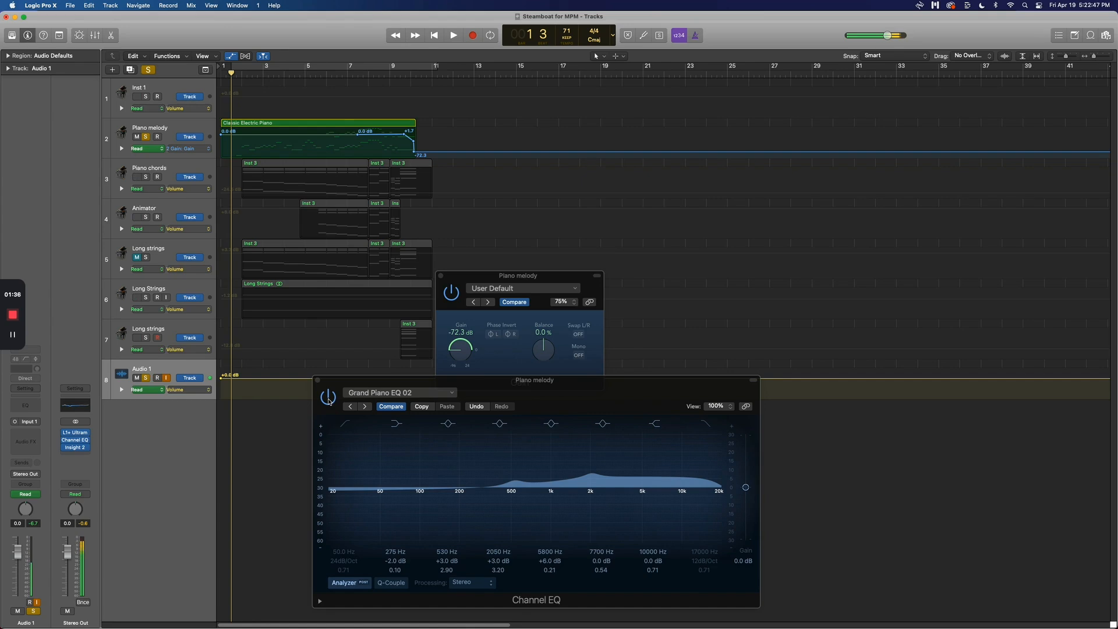
click(268, 69)
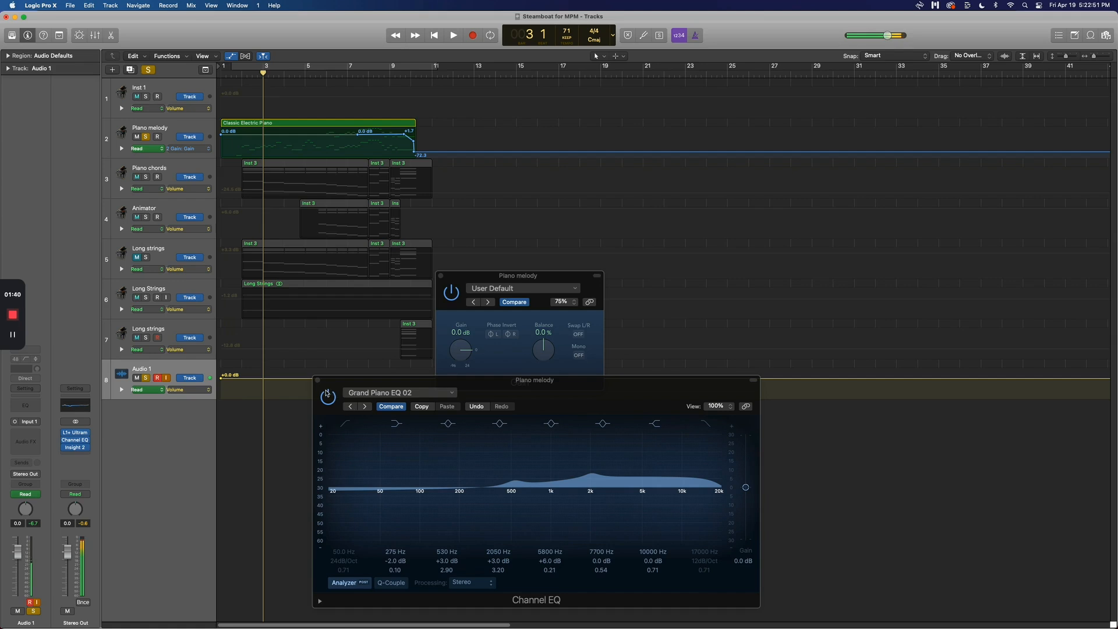
click(328, 397)
key(space)
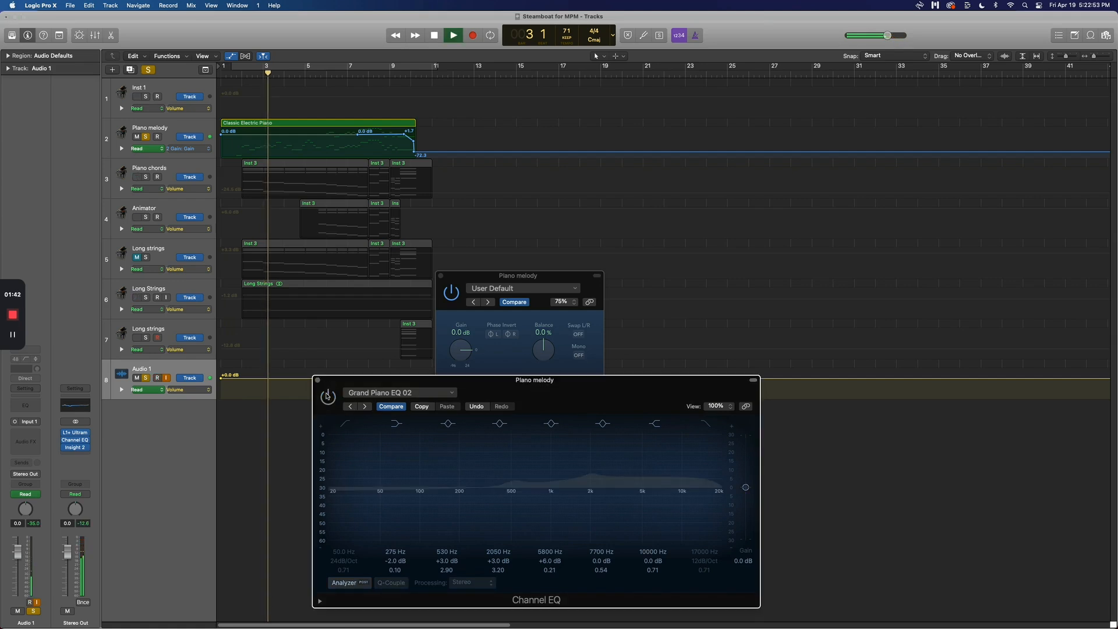
key(space)
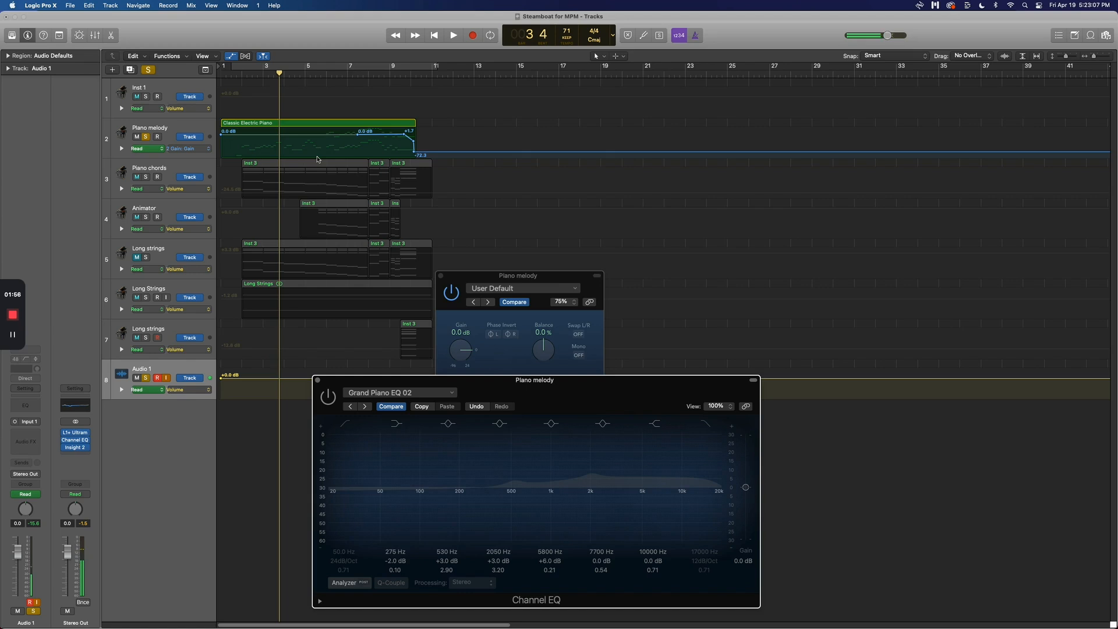
Re-enable the Piano melody Channel EQ and continue the soloed playback to about bar 5
click(325, 412)
key(space)
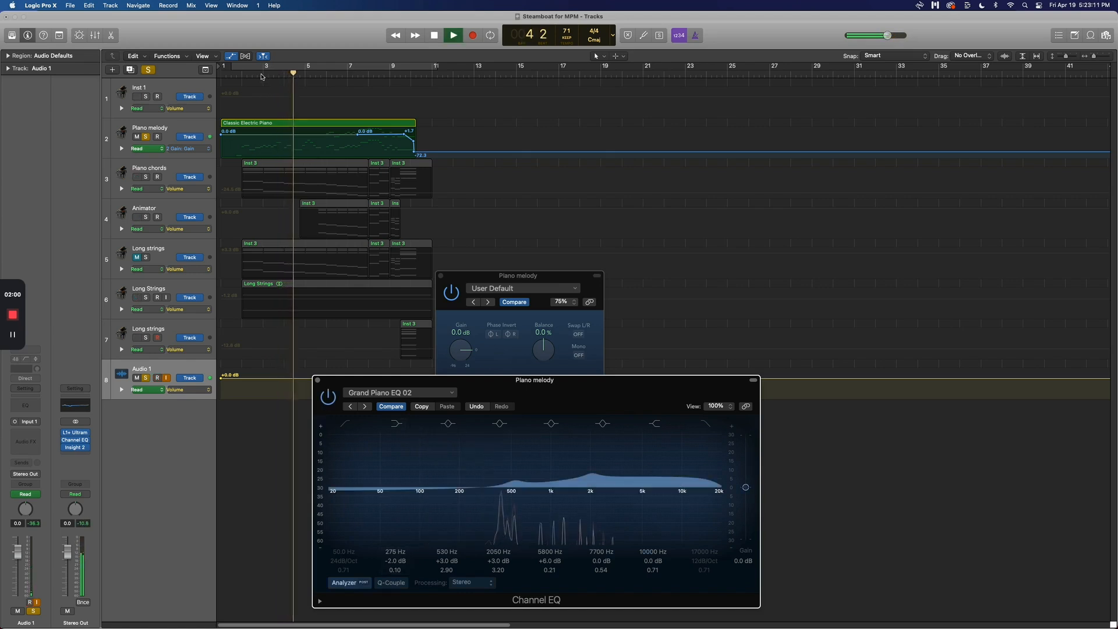
key(space)
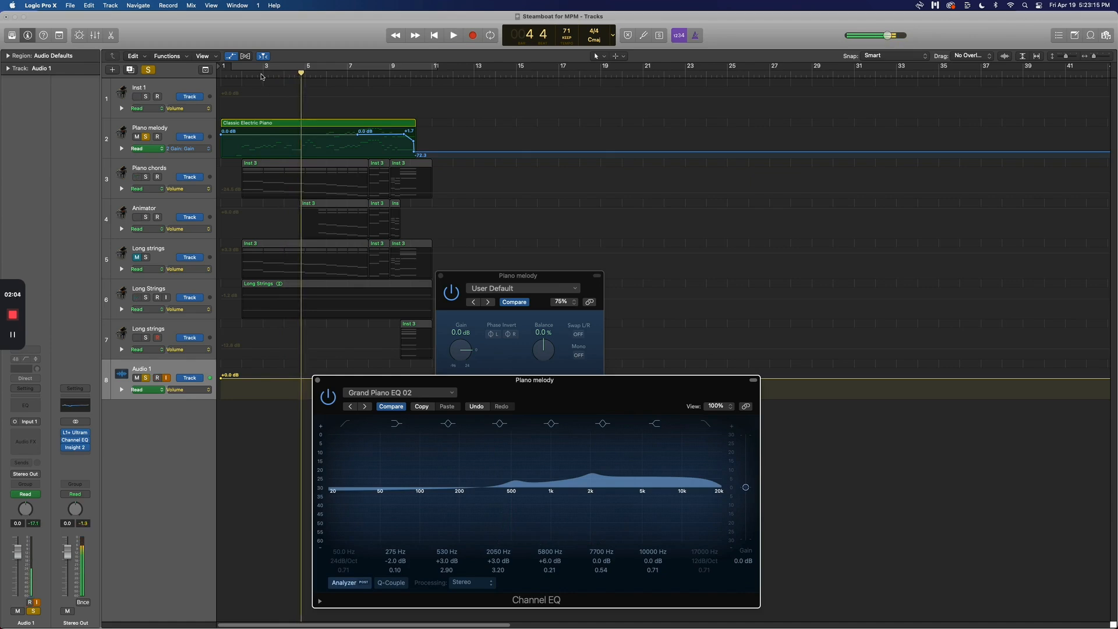
Cycle bar 3 of the soloed piano melody and compare its Channel EQ bypassed and enabled during looped playback
key(super+alt+r)
click(262, 75)
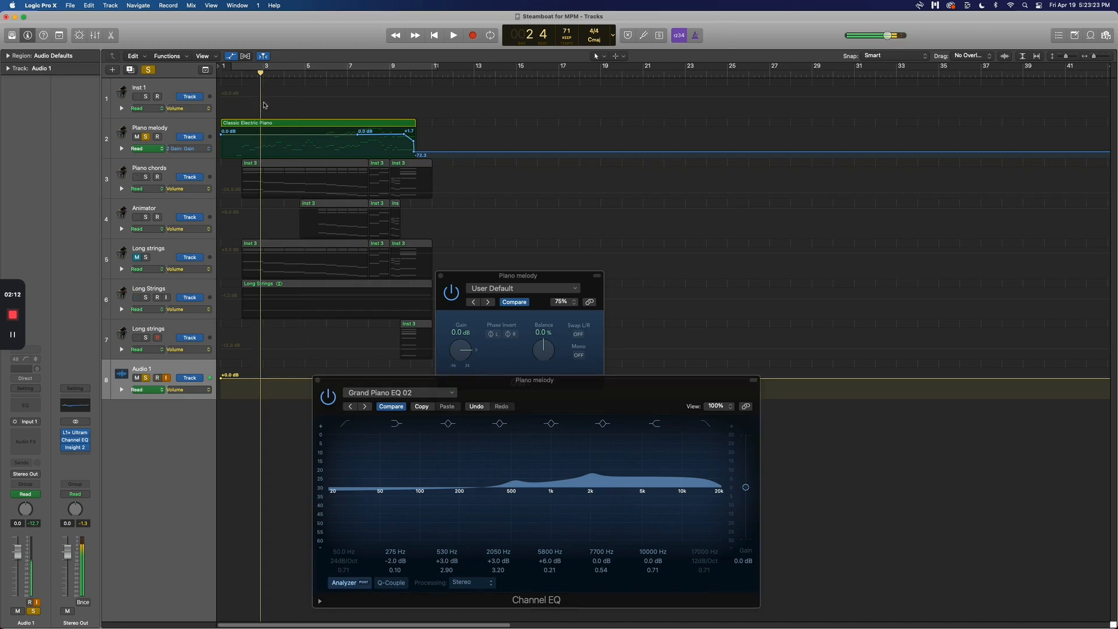
click(329, 401)
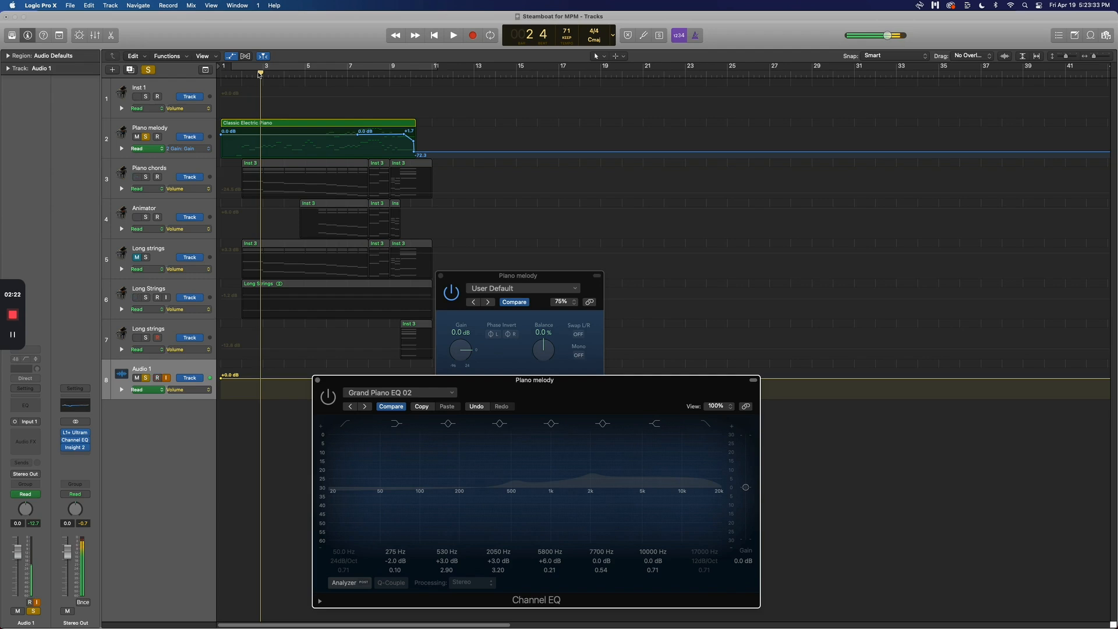
click(274, 69)
drag(275, 69, 283, 69)
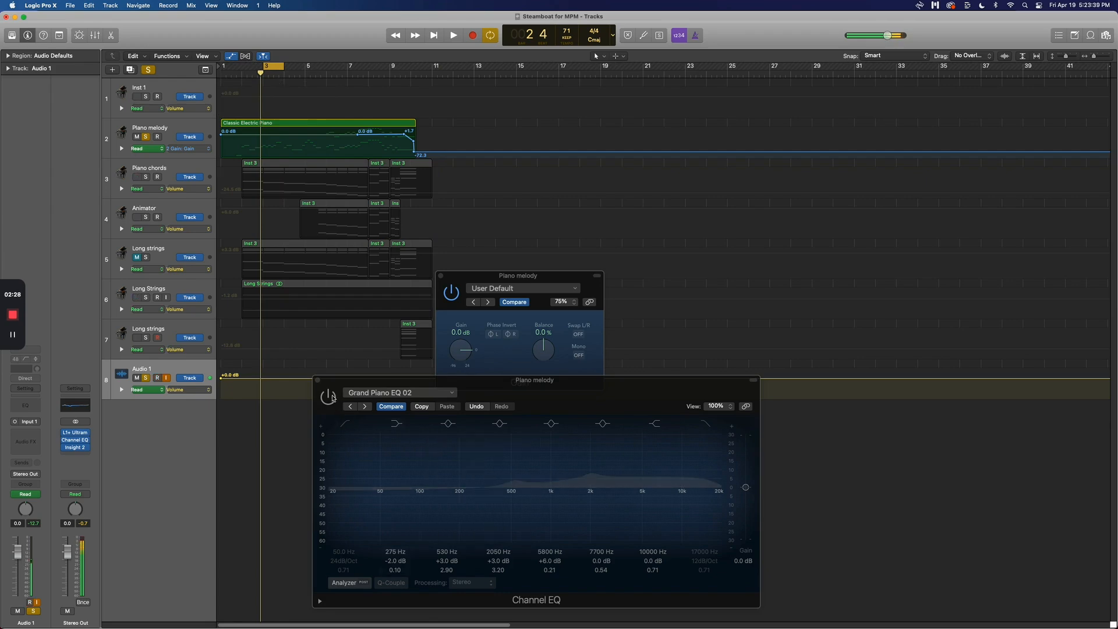
key(space)
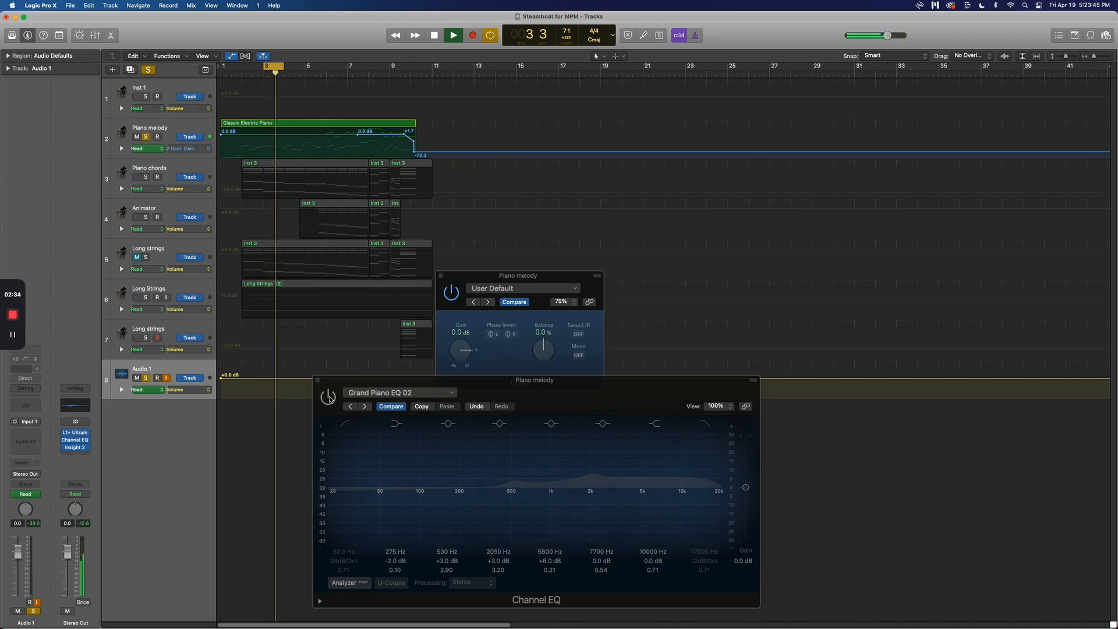
click(315, 398)
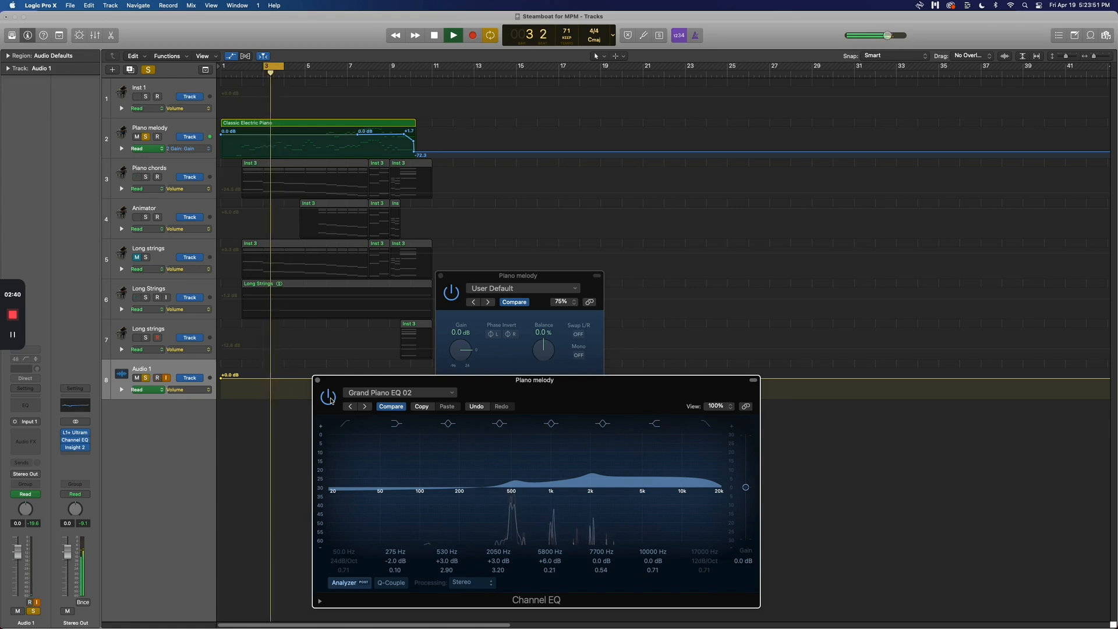
click(330, 400)
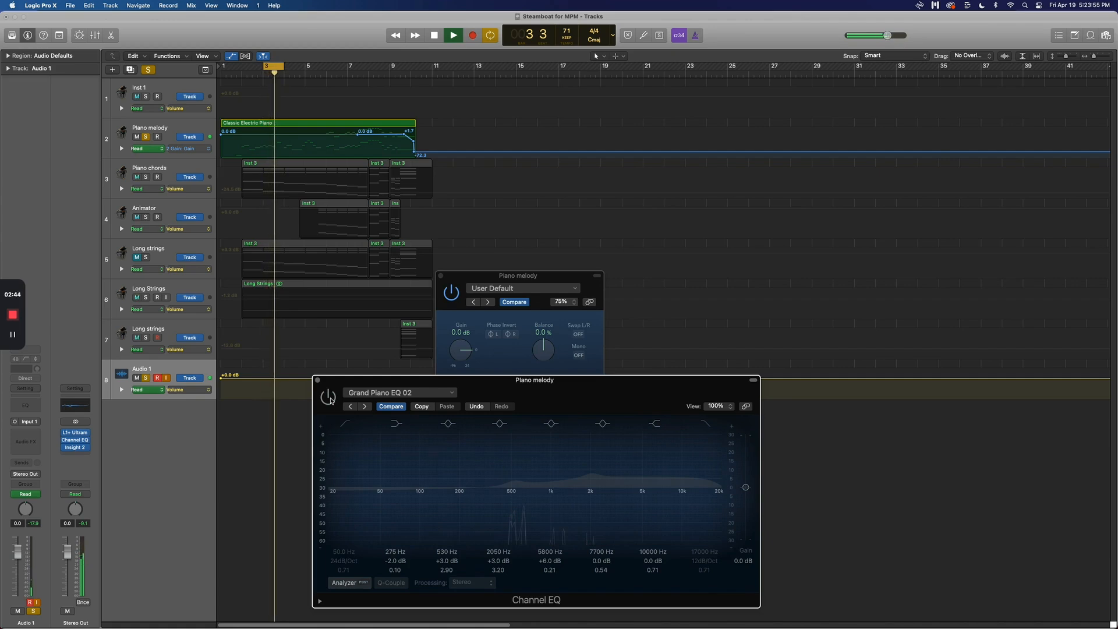
key(space)
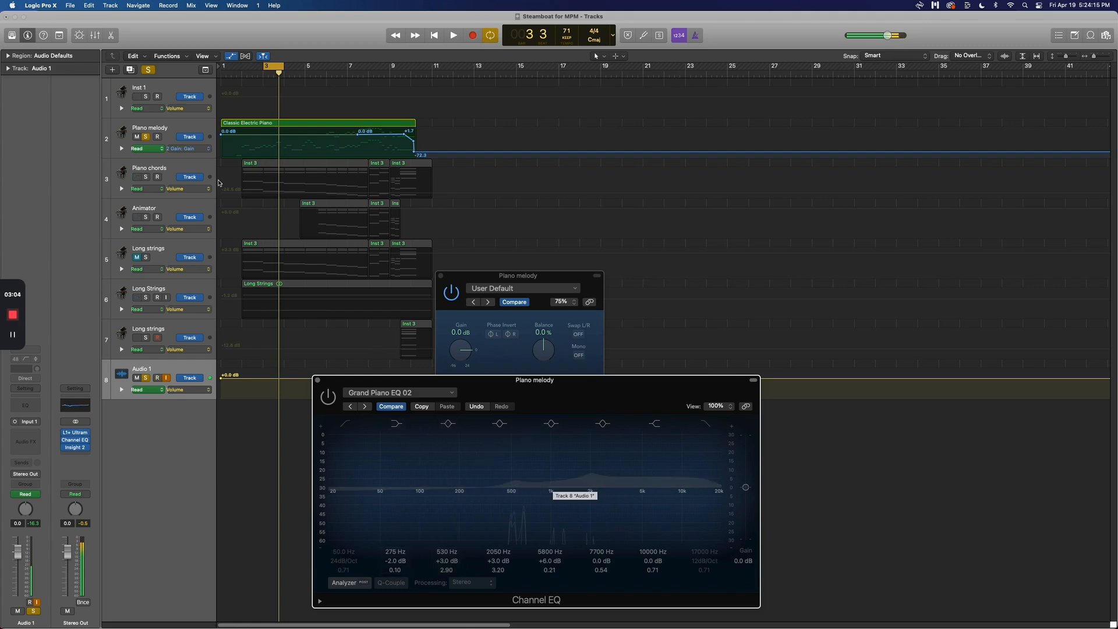
Clear the solos, extend the cycle start to just before bar 2, and compare the full mix with the Piano melody Channel EQ off and on
click(149, 70)
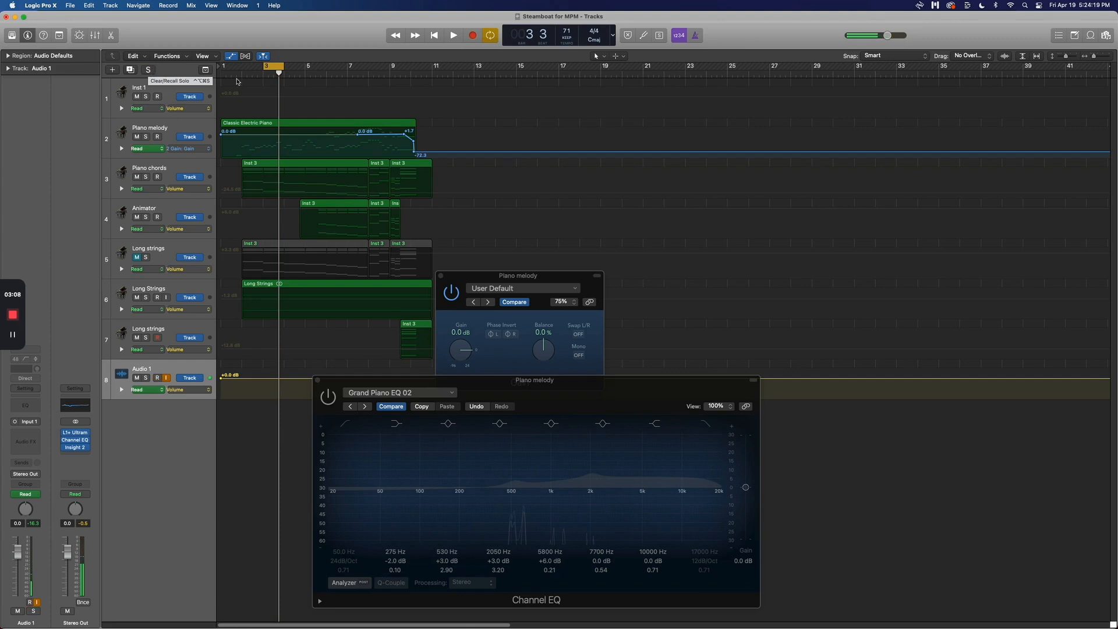
drag(264, 67, 237, 67)
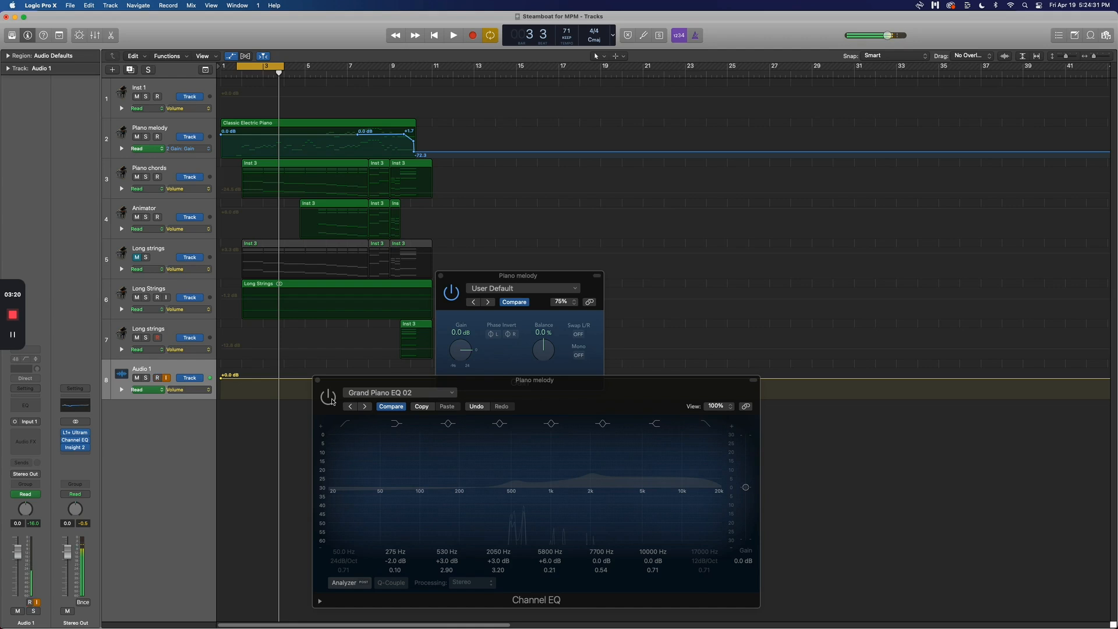
key(space)
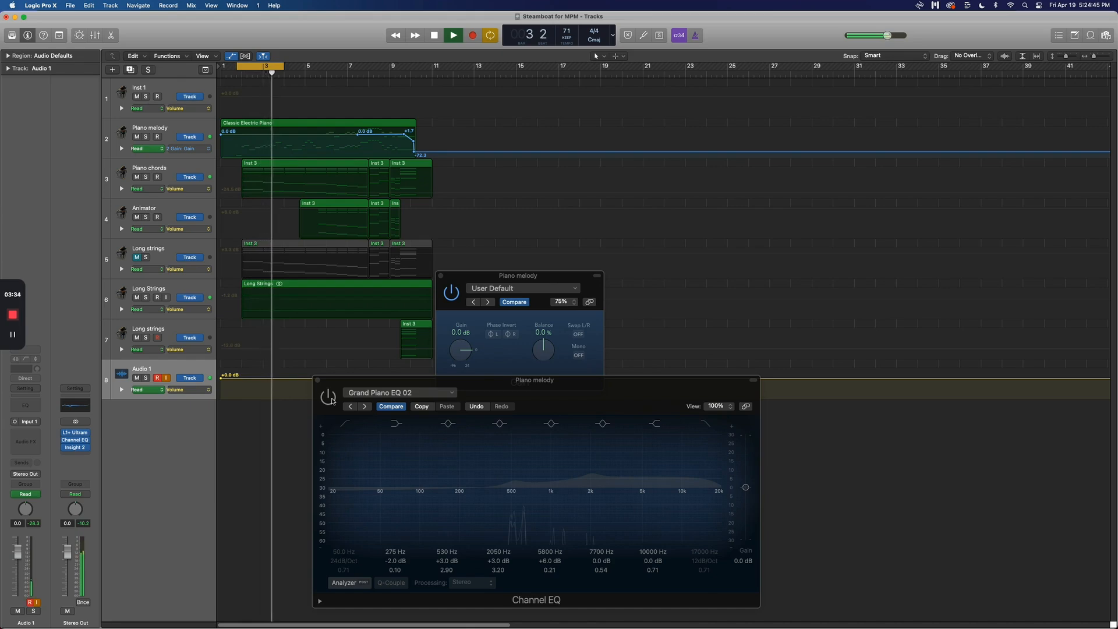
click(332, 400)
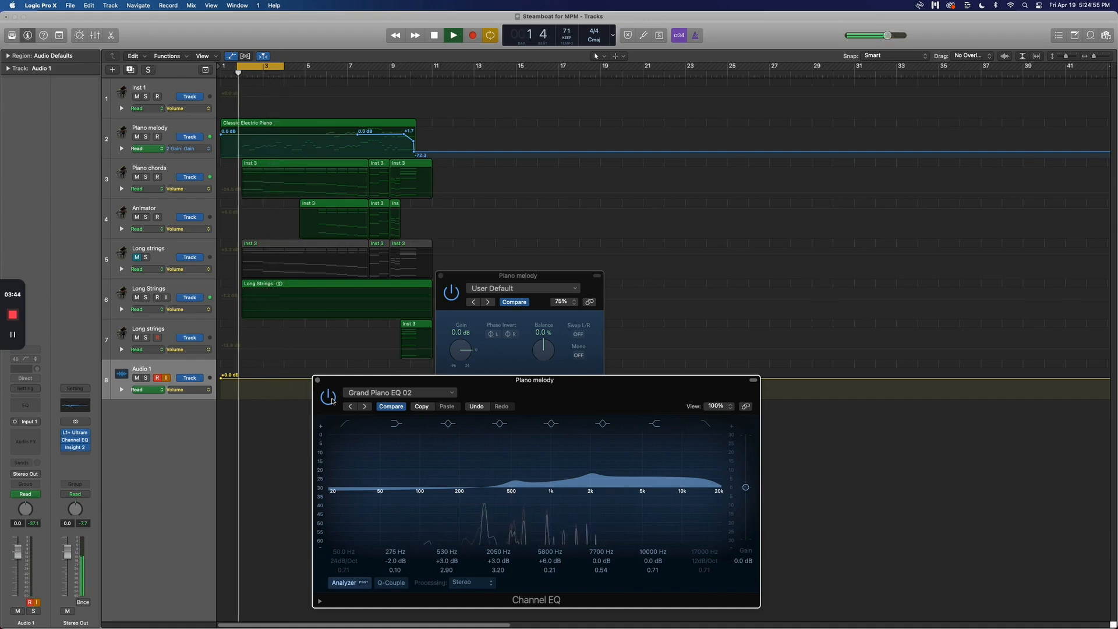
key(space)
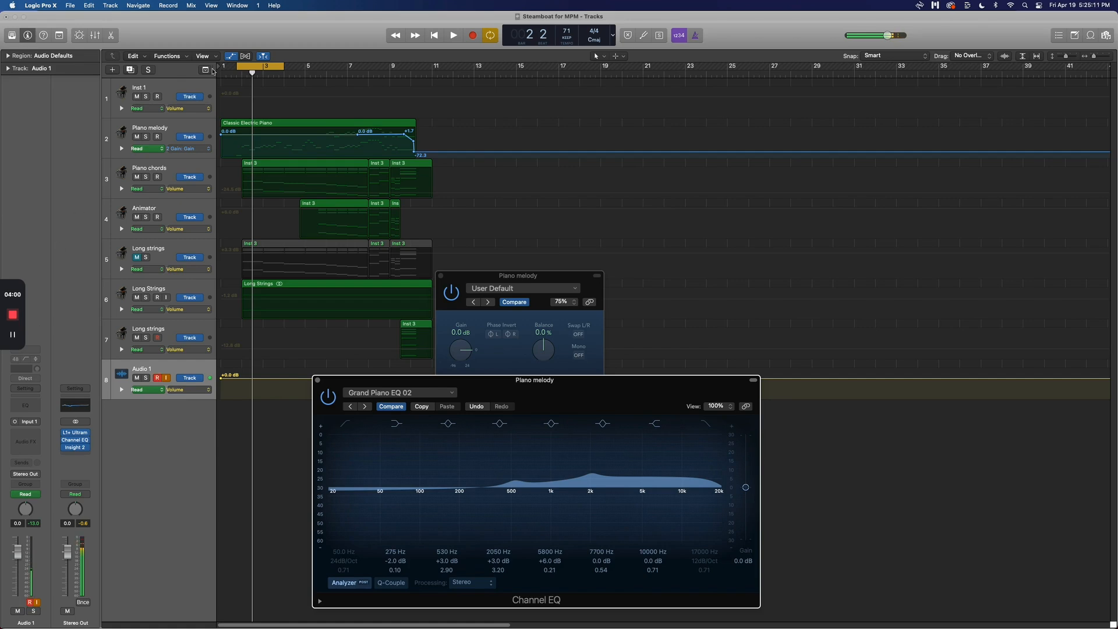
Set the cycle over the whole arrangement, from bar 1 to about bar 12, and play it through to bar 11
click(250, 69)
click(160, 309)
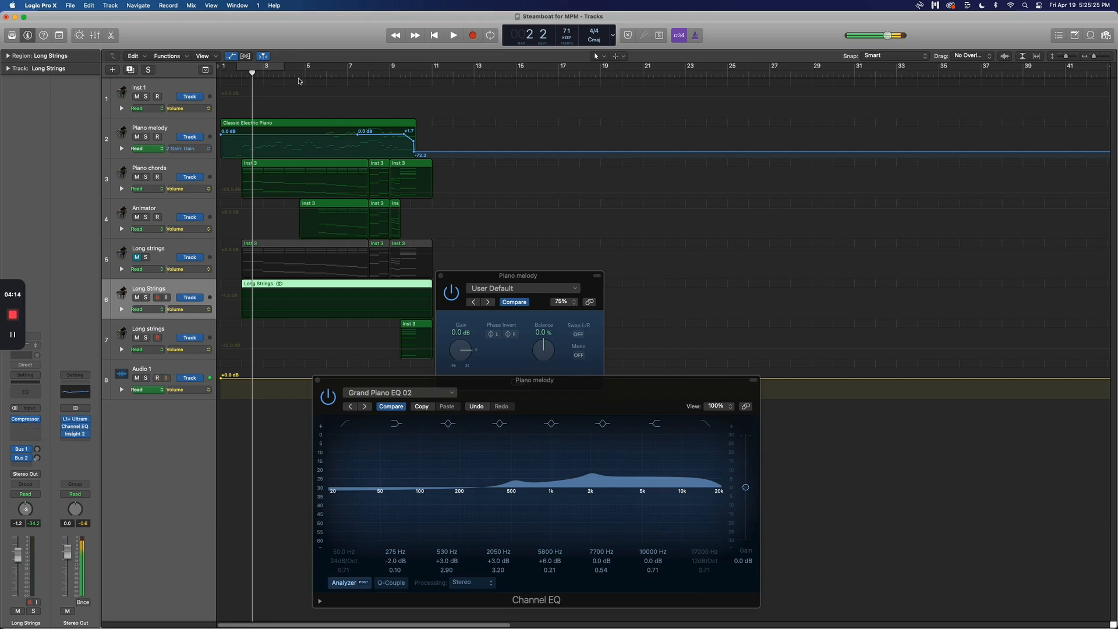
drag(453, 67, 217, 70)
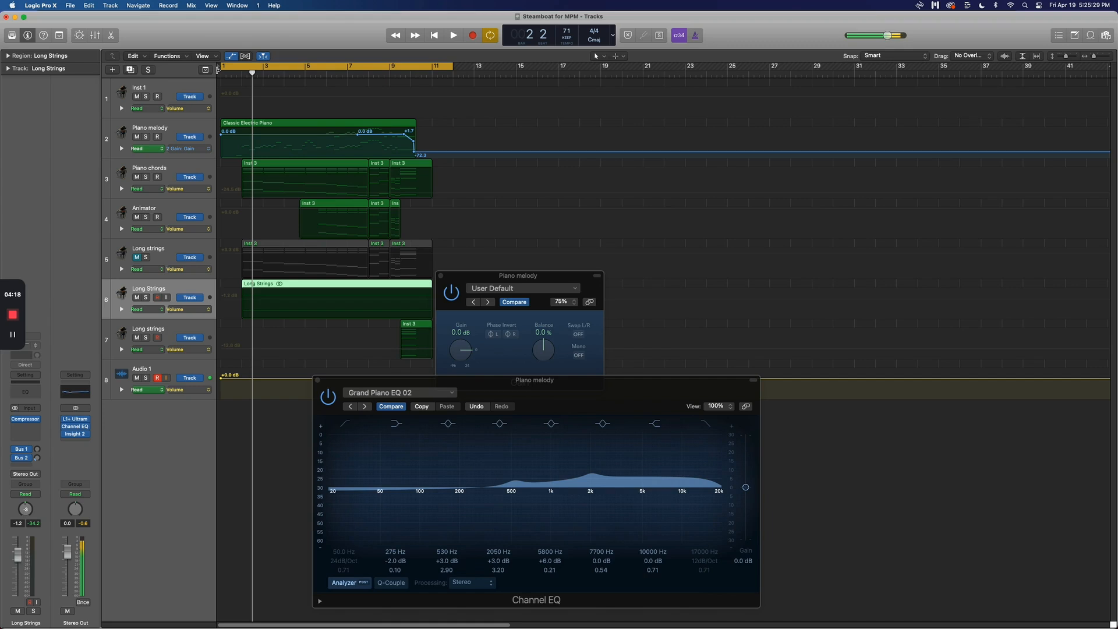
key(space)
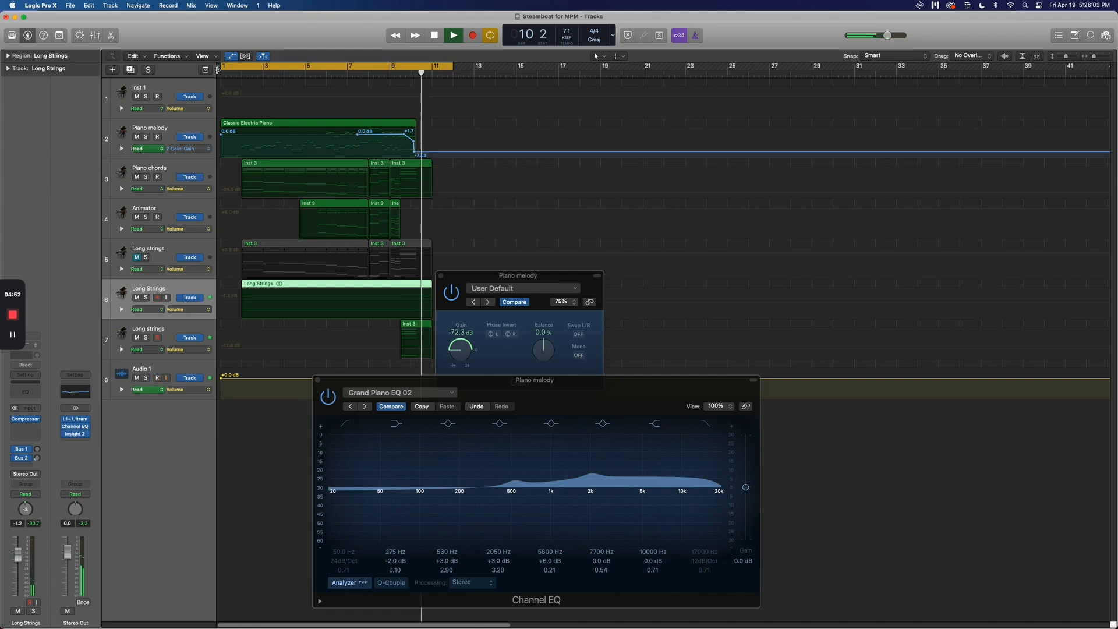
key(space)
click(173, 366)
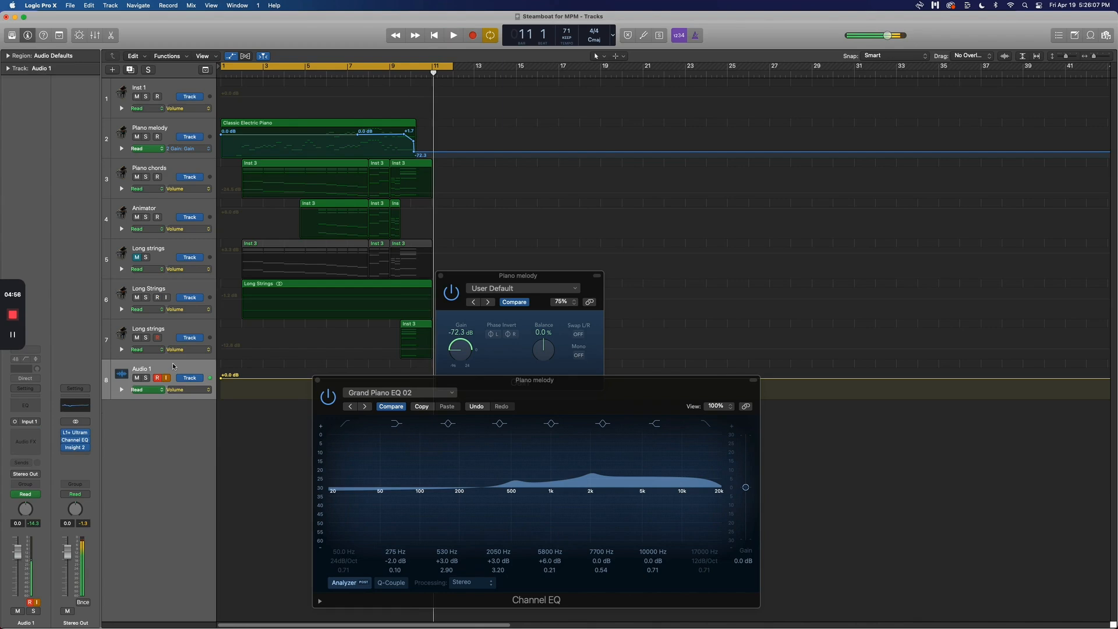